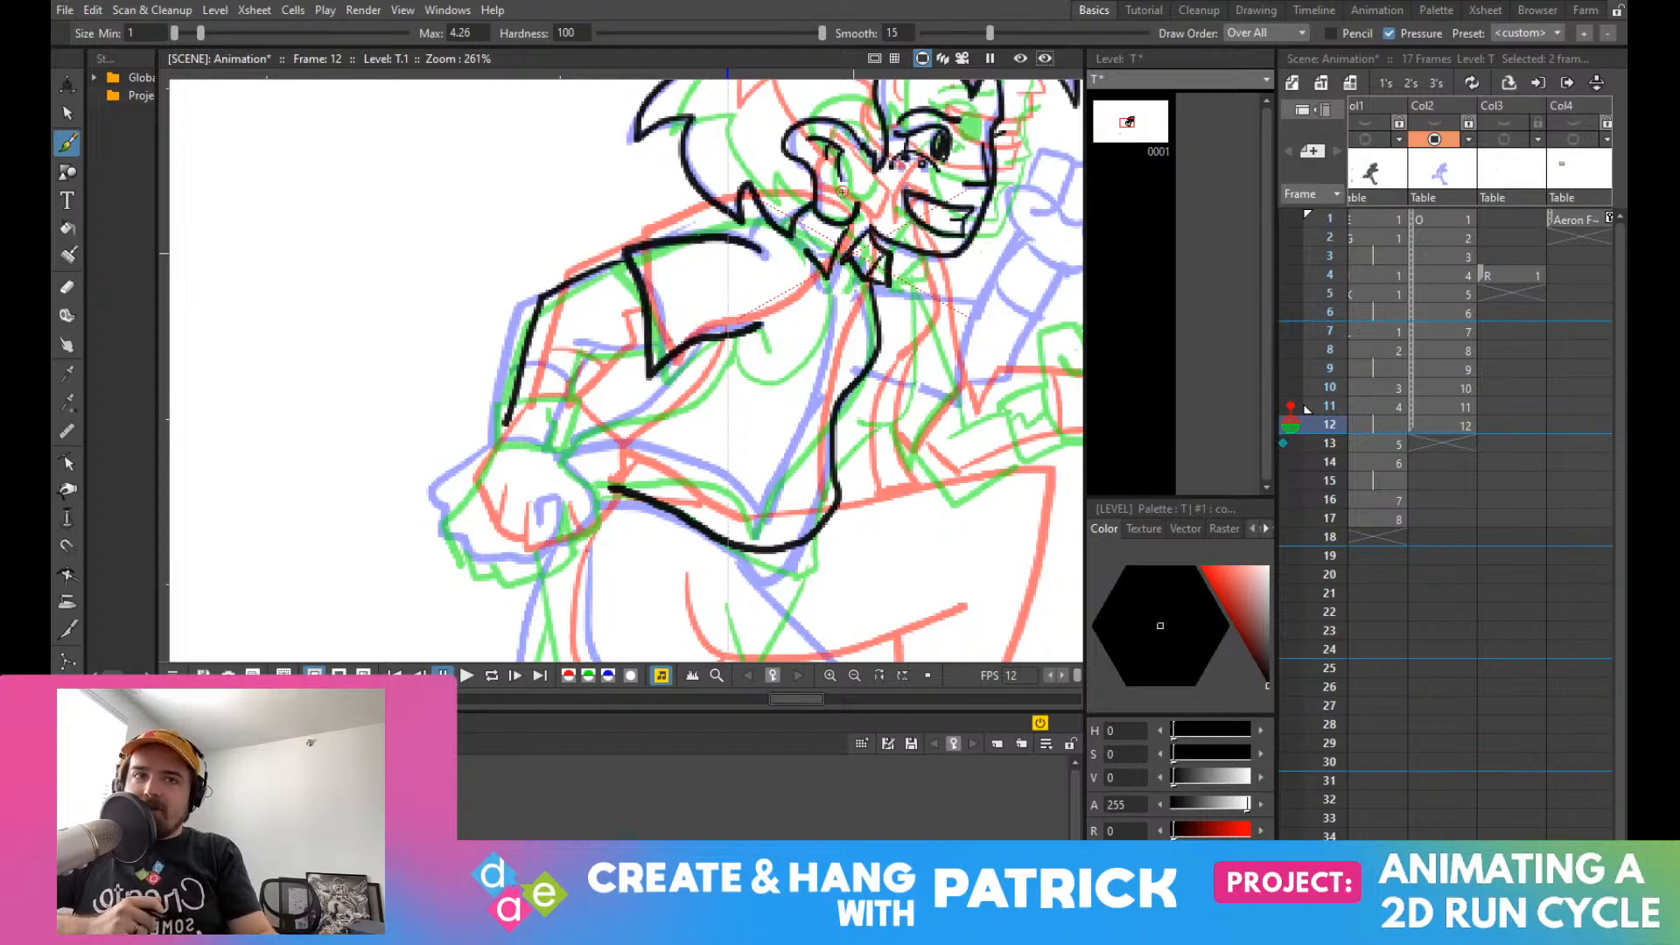
Step: Flip between frames 10, 11 and 12 of Col5 to compare the new inked drawing with its neighbouring drawings
scroll(669, 158, "down", 3)
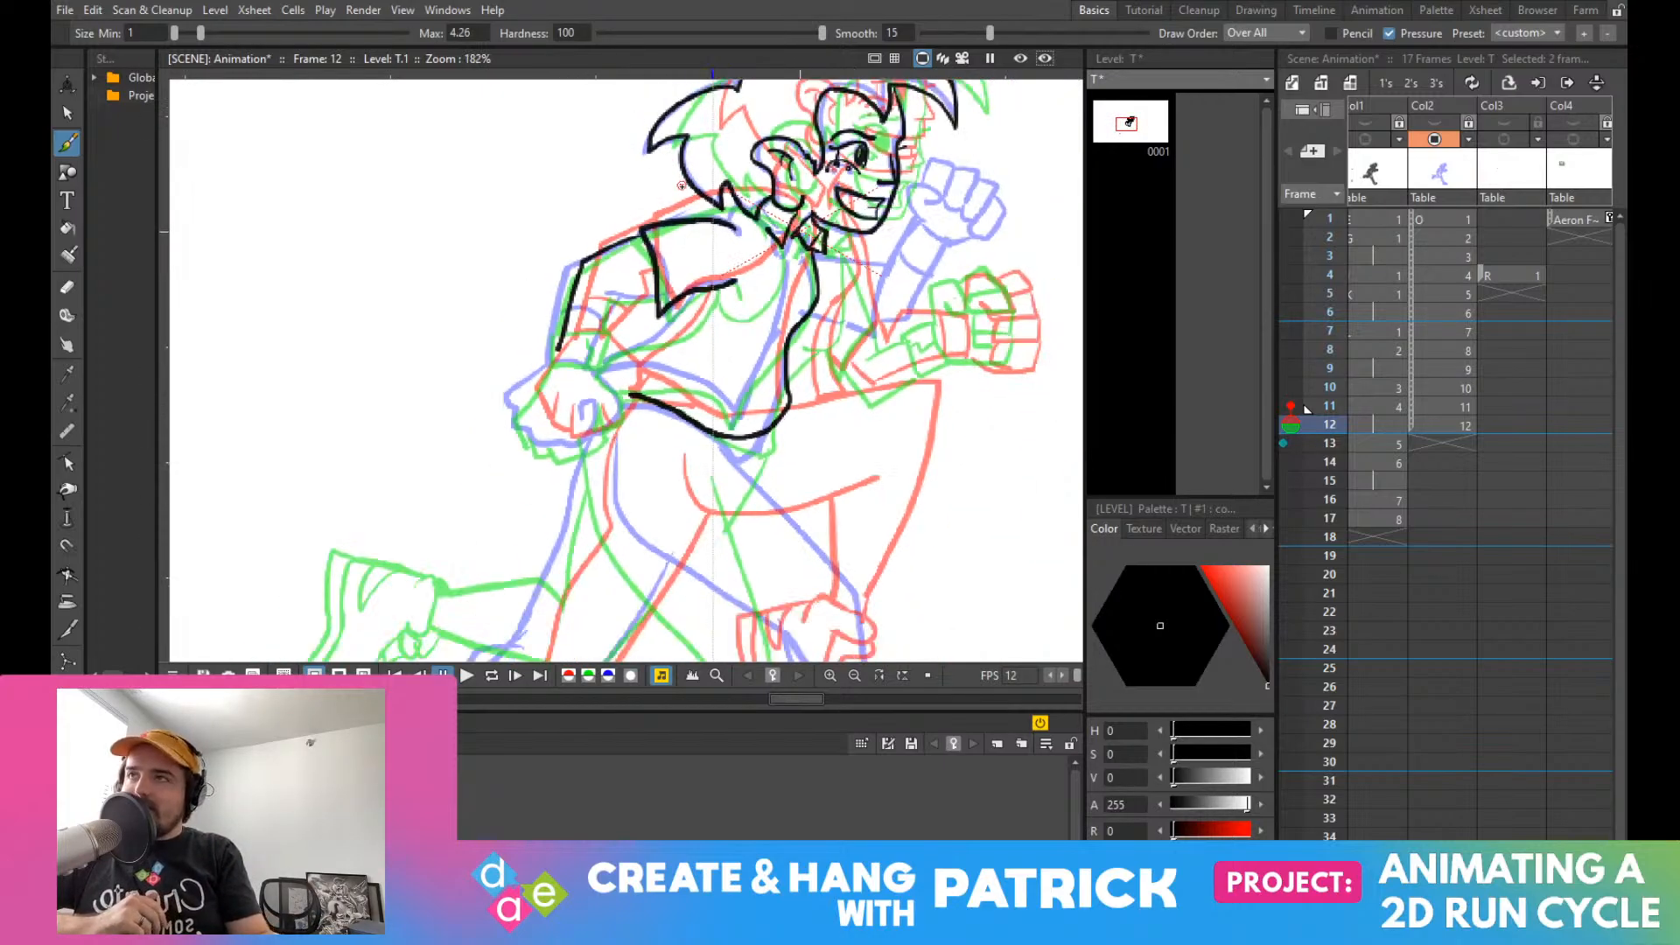
left_click_drag(875, 255, 857, 259)
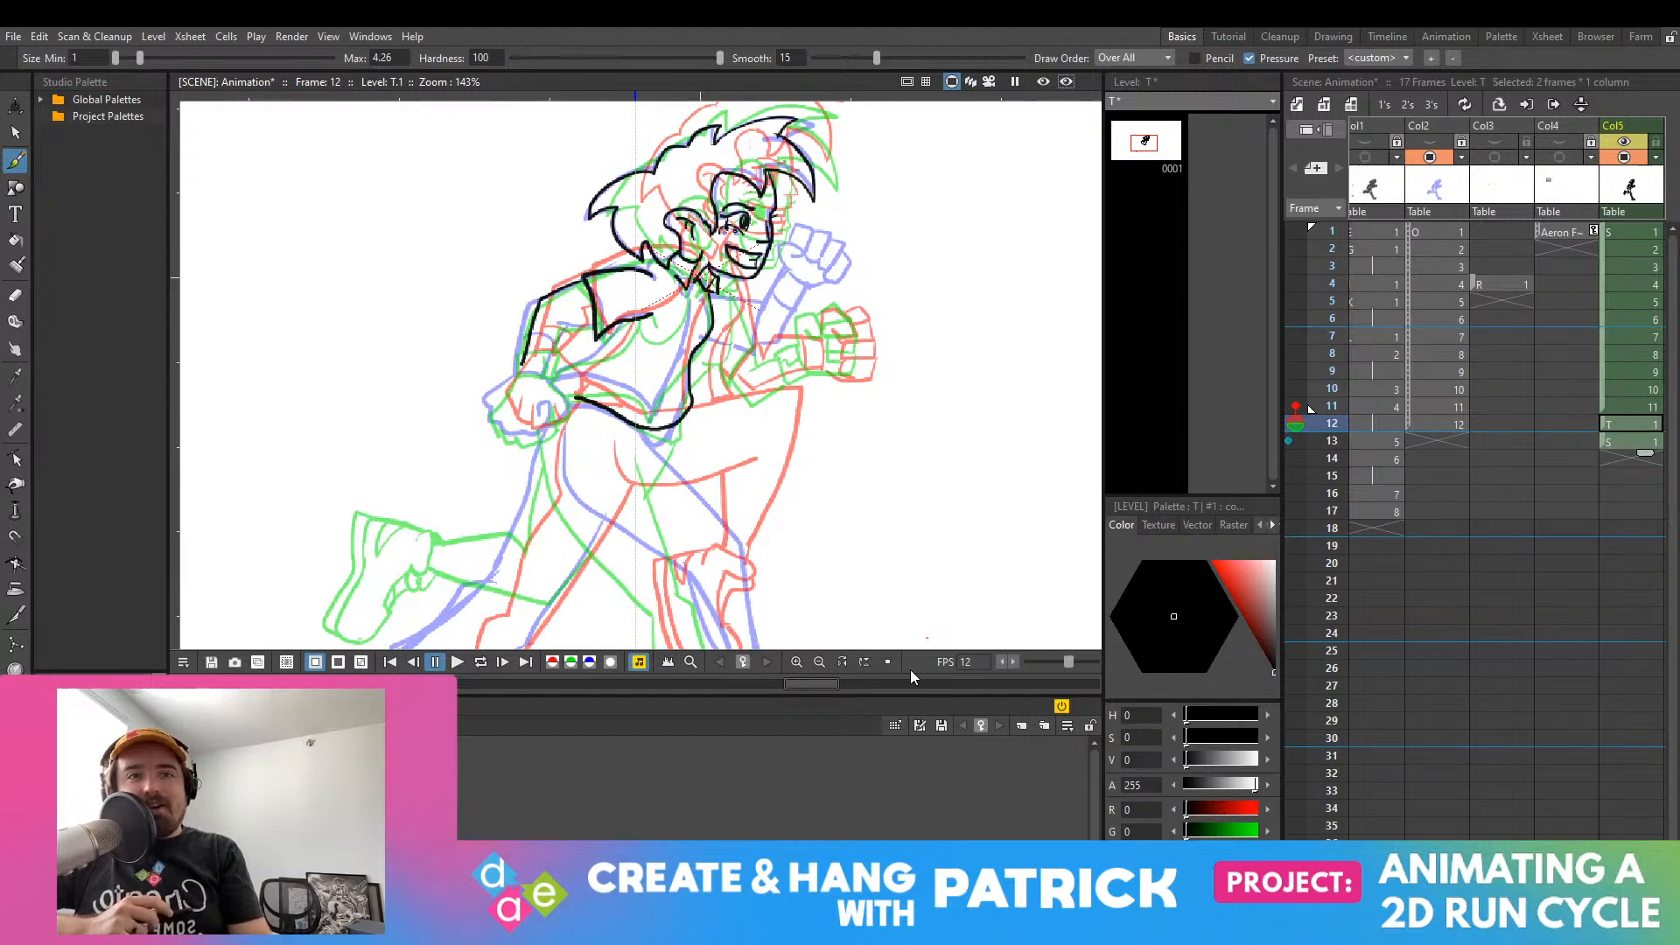
scroll(631, 135, "down", 3)
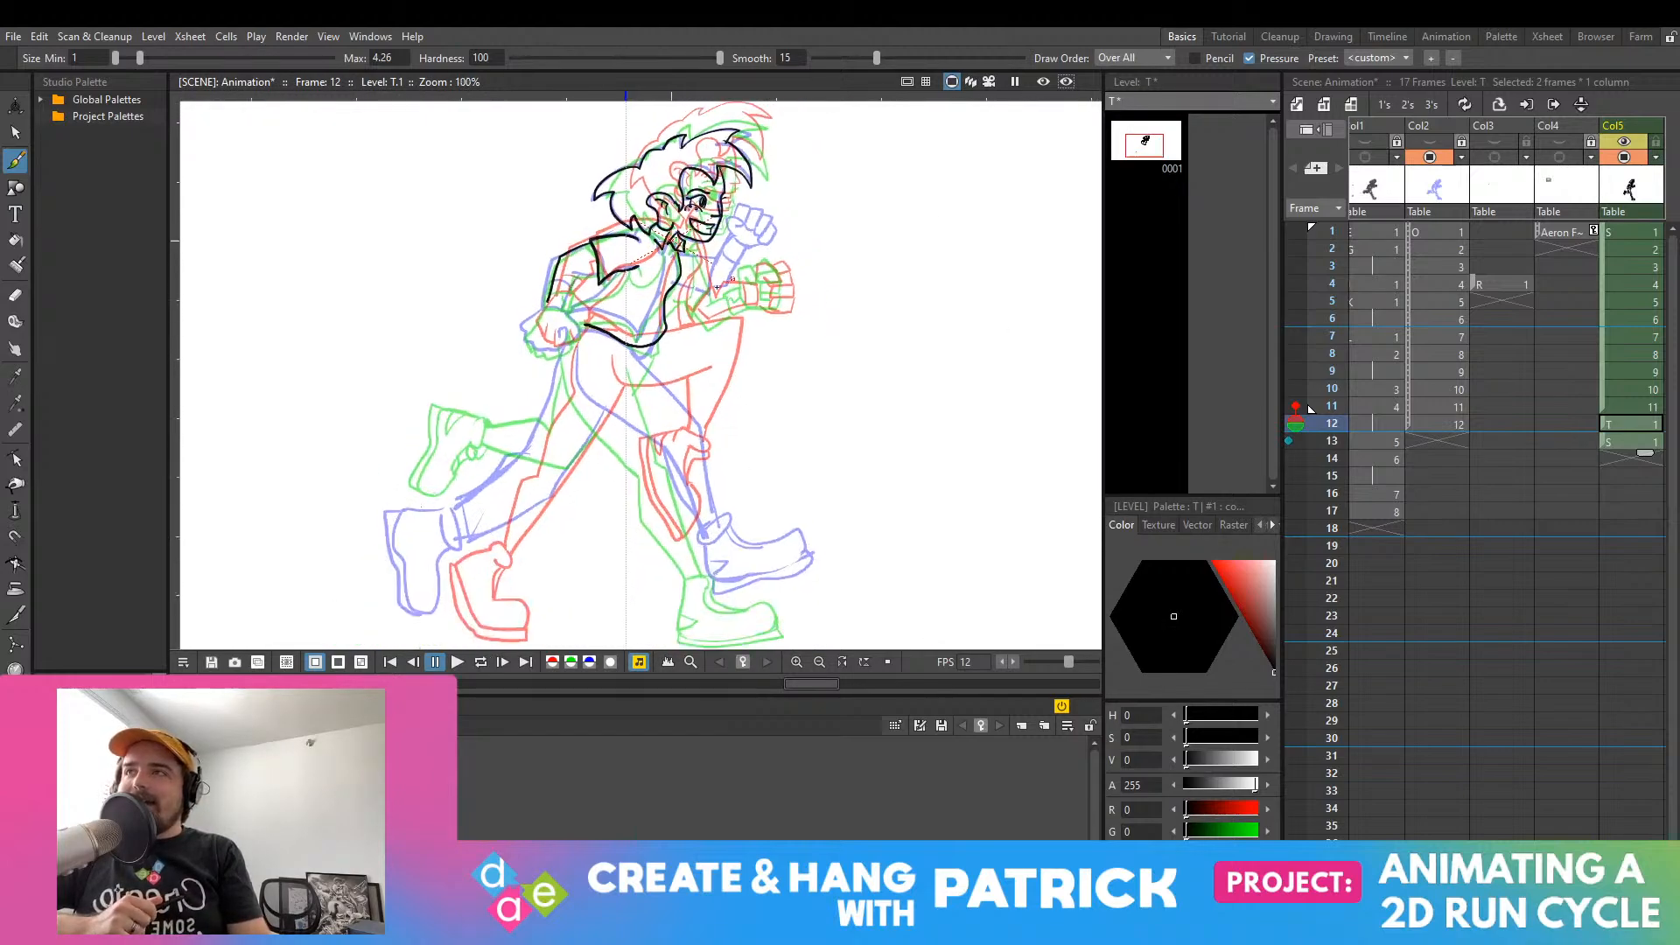
left_click_drag(630, 135, 535, 171)
left_click(1625, 408)
left_click(1624, 422)
left_click(1625, 389)
left_click(1634, 407)
left_click(1637, 422)
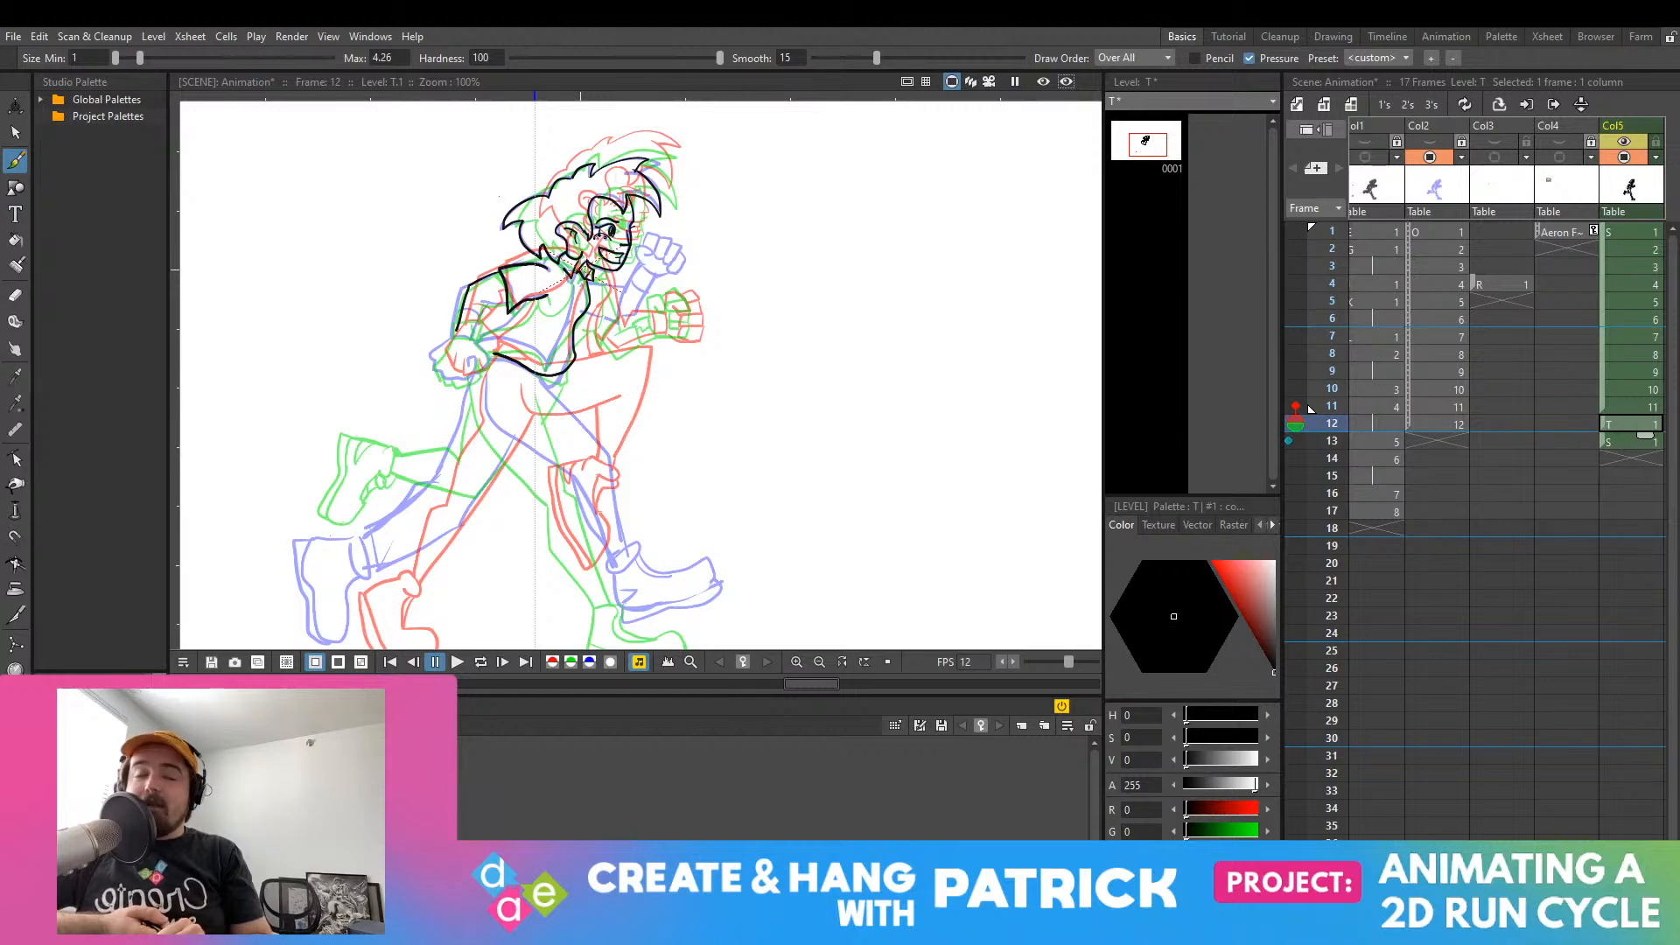
Step: Ink the vest's near armhole as a curve from the sleeve's upper edge around the shoulder, hooking below the sleeve
scroll(542, 254, "up", 5)
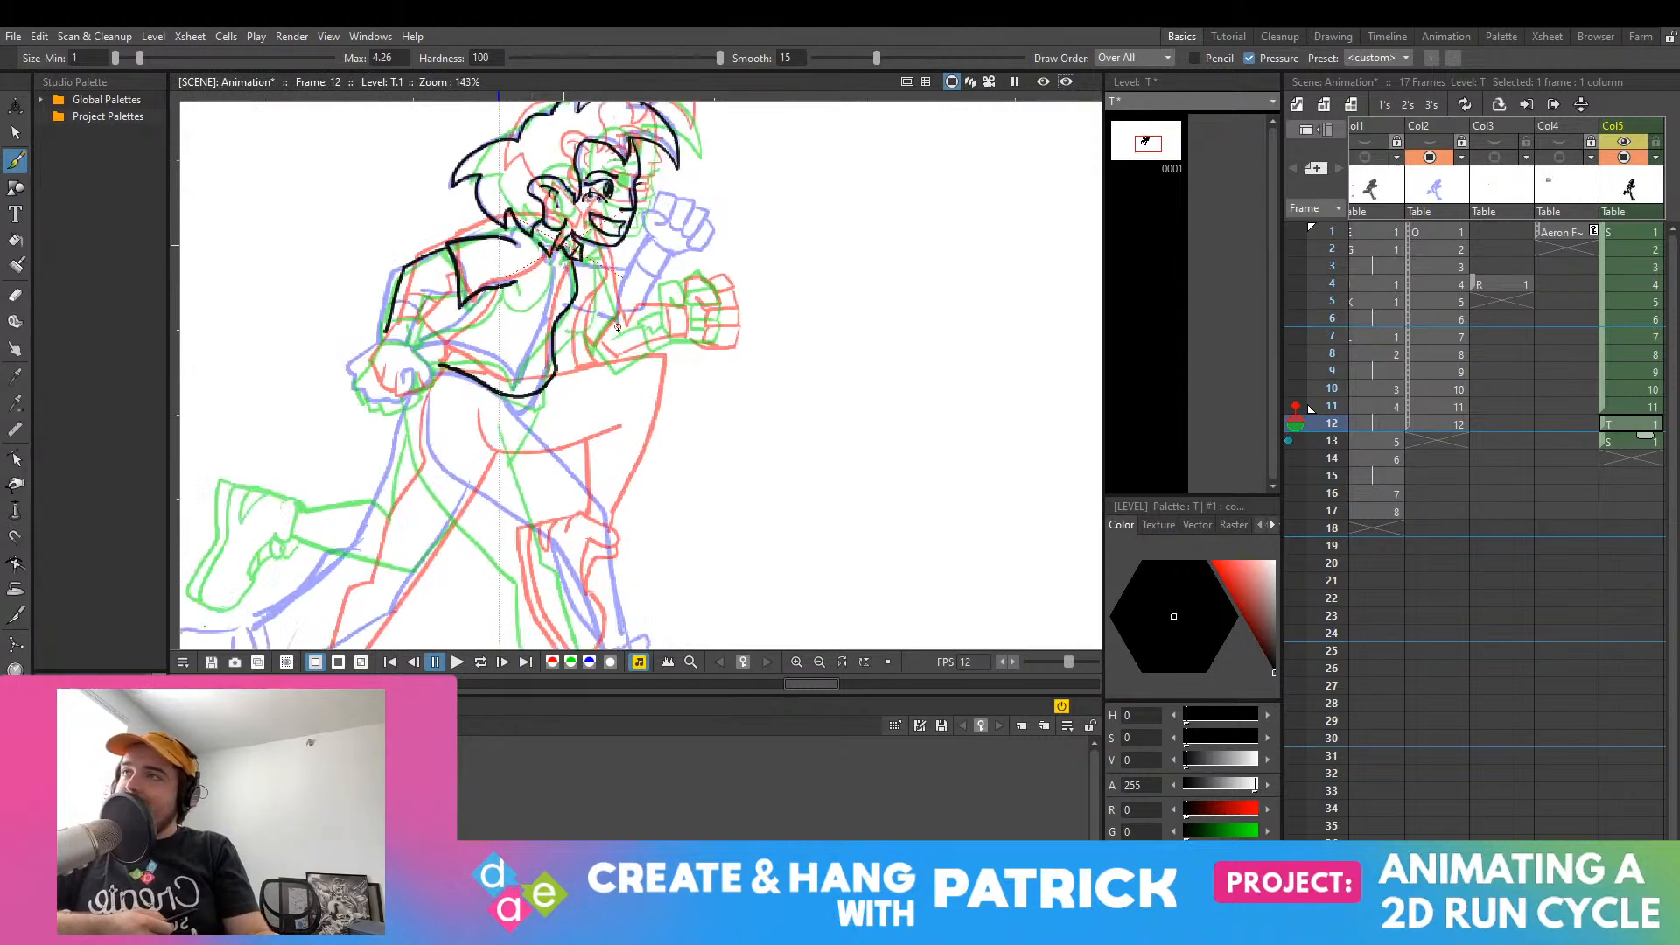
scroll(521, 307, "up", 1)
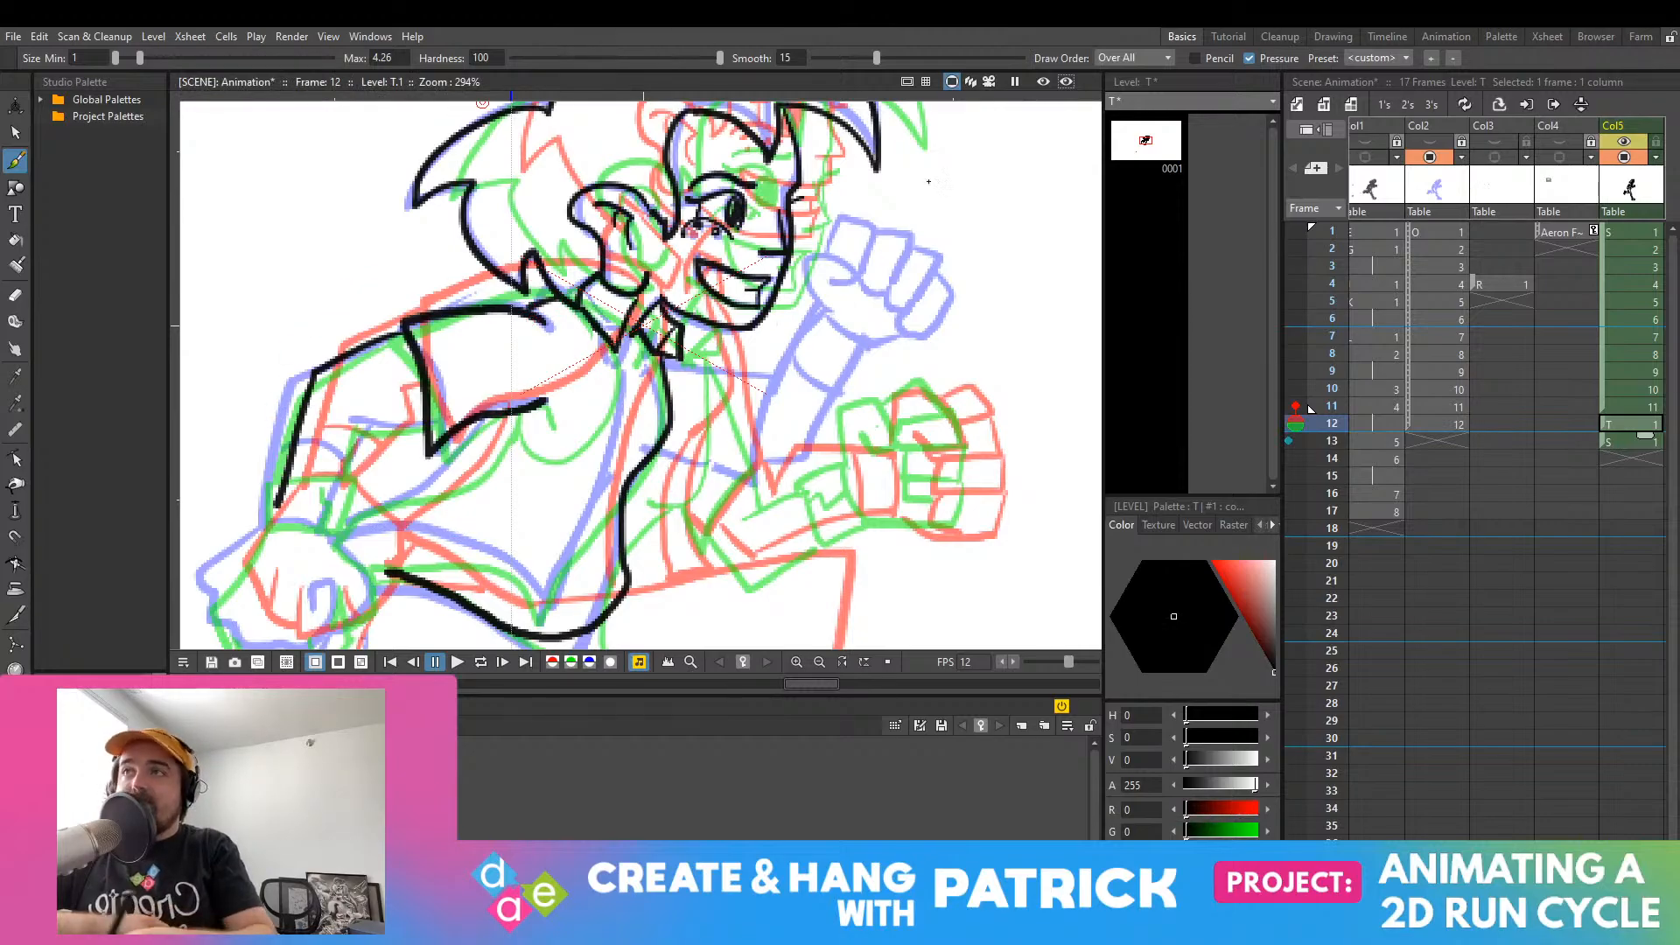
left_click_drag(546, 326, 539, 427)
key("ctrl+z")
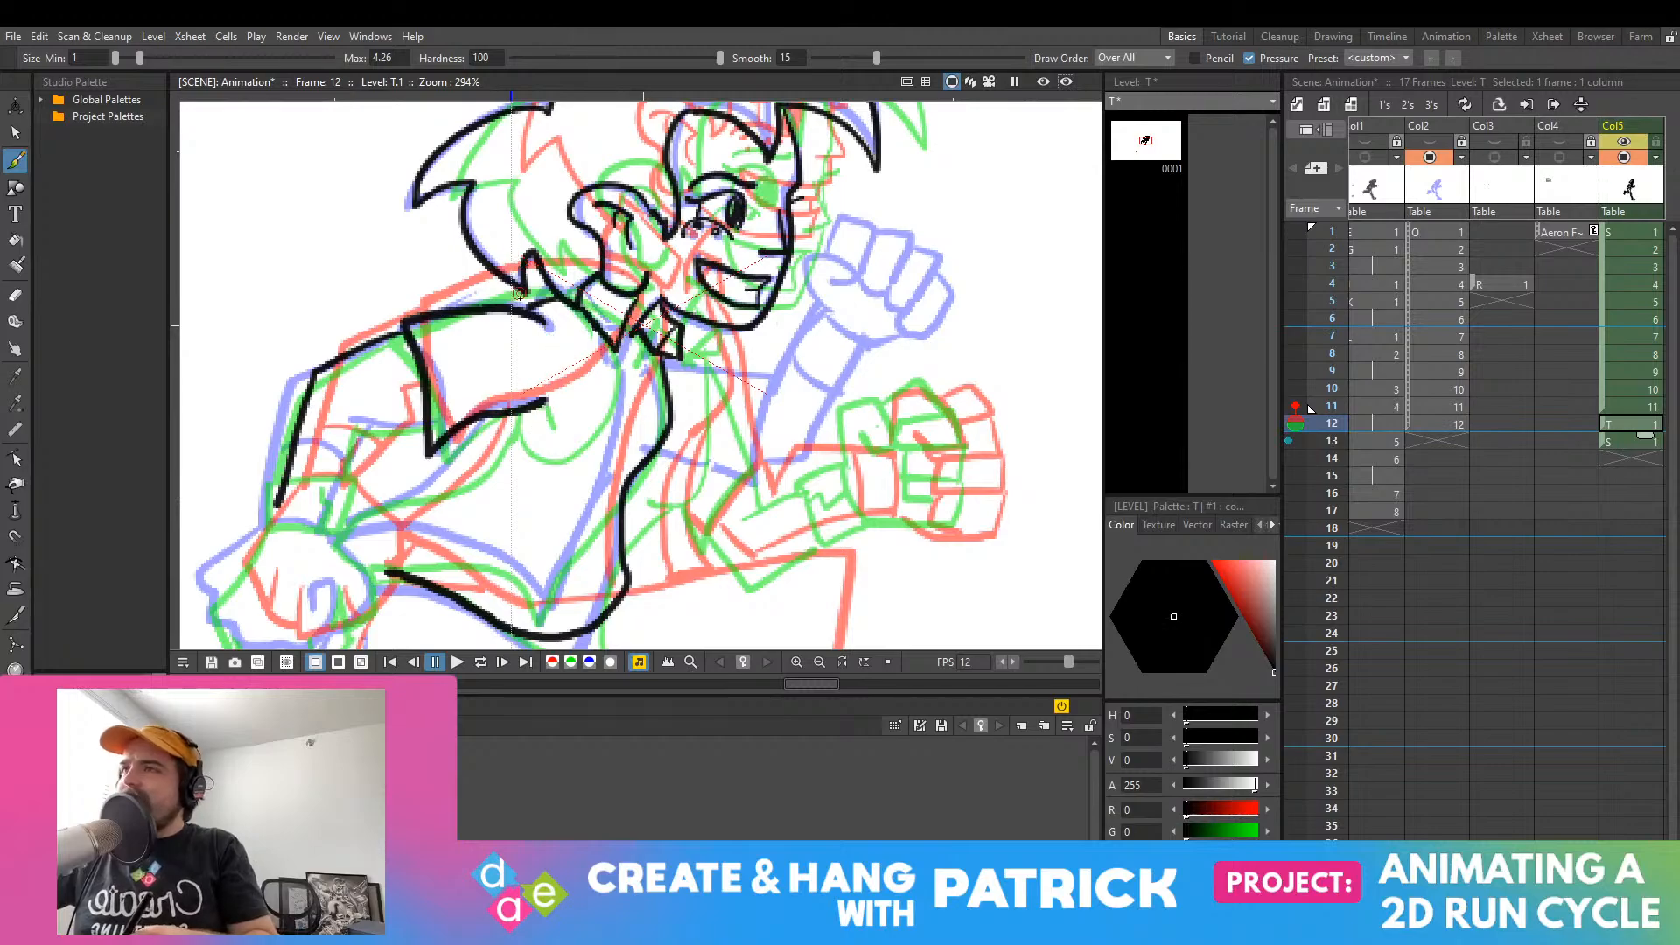
mouse_move(538, 323)
left_mouse_down()
mouse_move(567, 370)
mouse_move(543, 436)
mouse_move(480, 462)
mouse_move(520, 464)
left_mouse_up()
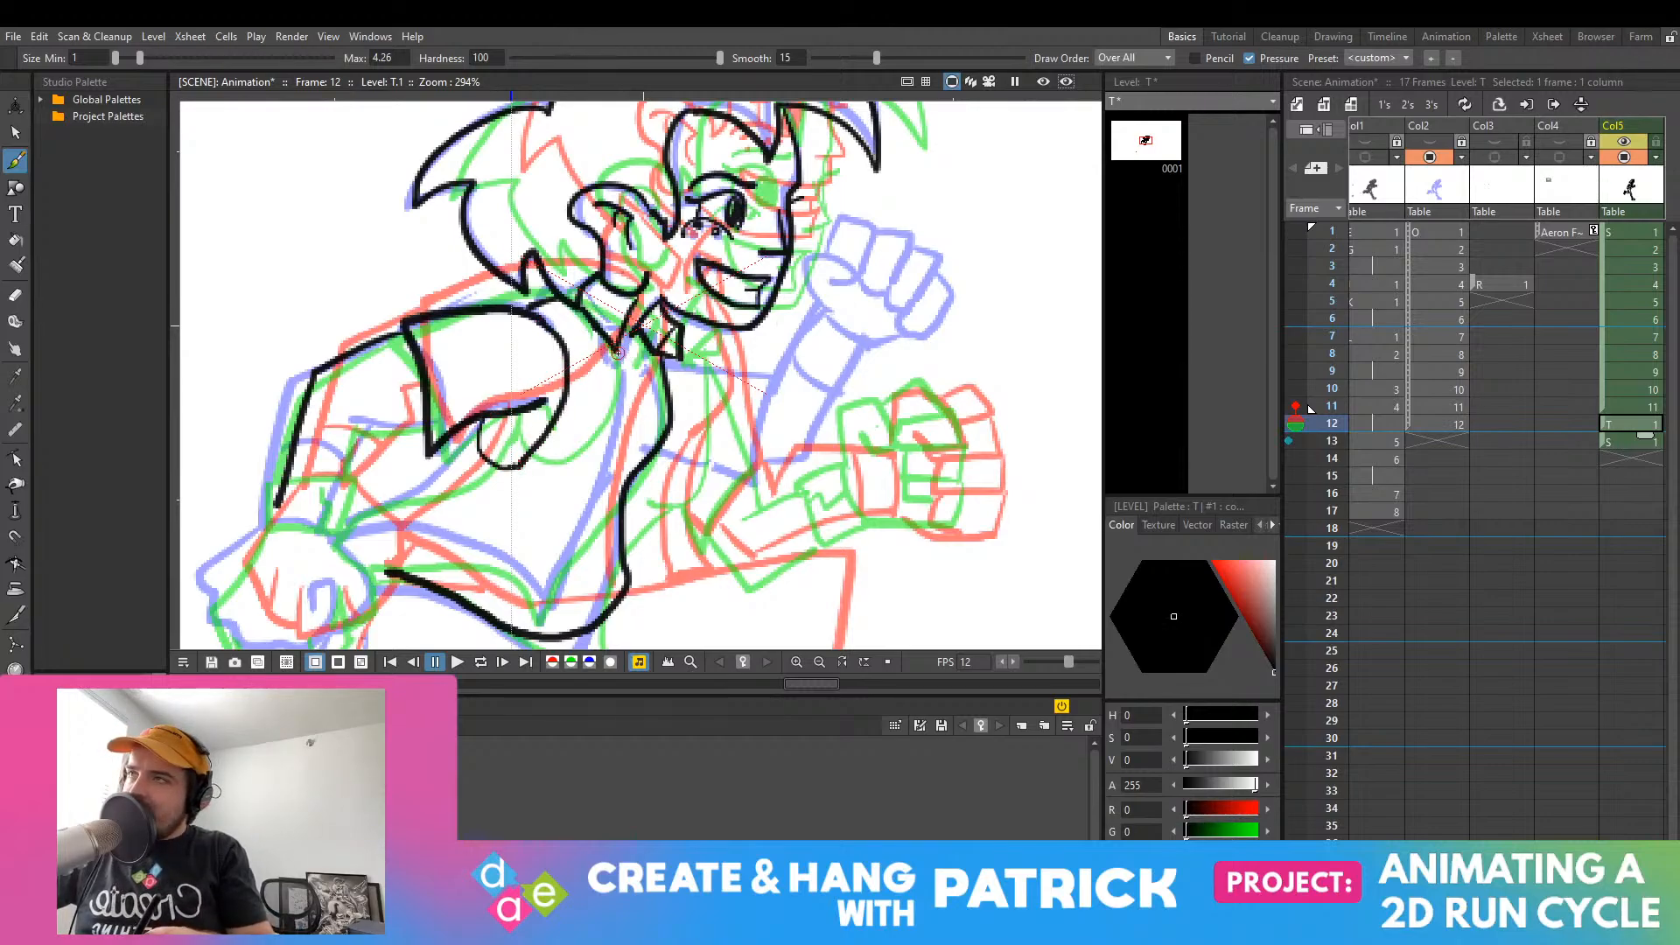
Step: Ink the vest's inner front line from the collar down to the hem and back along it to the rear corner
mouse_move(617, 349)
left_mouse_down()
mouse_move(616, 435)
mouse_move(555, 523)
left_mouse_up()
key("ctrl+z")
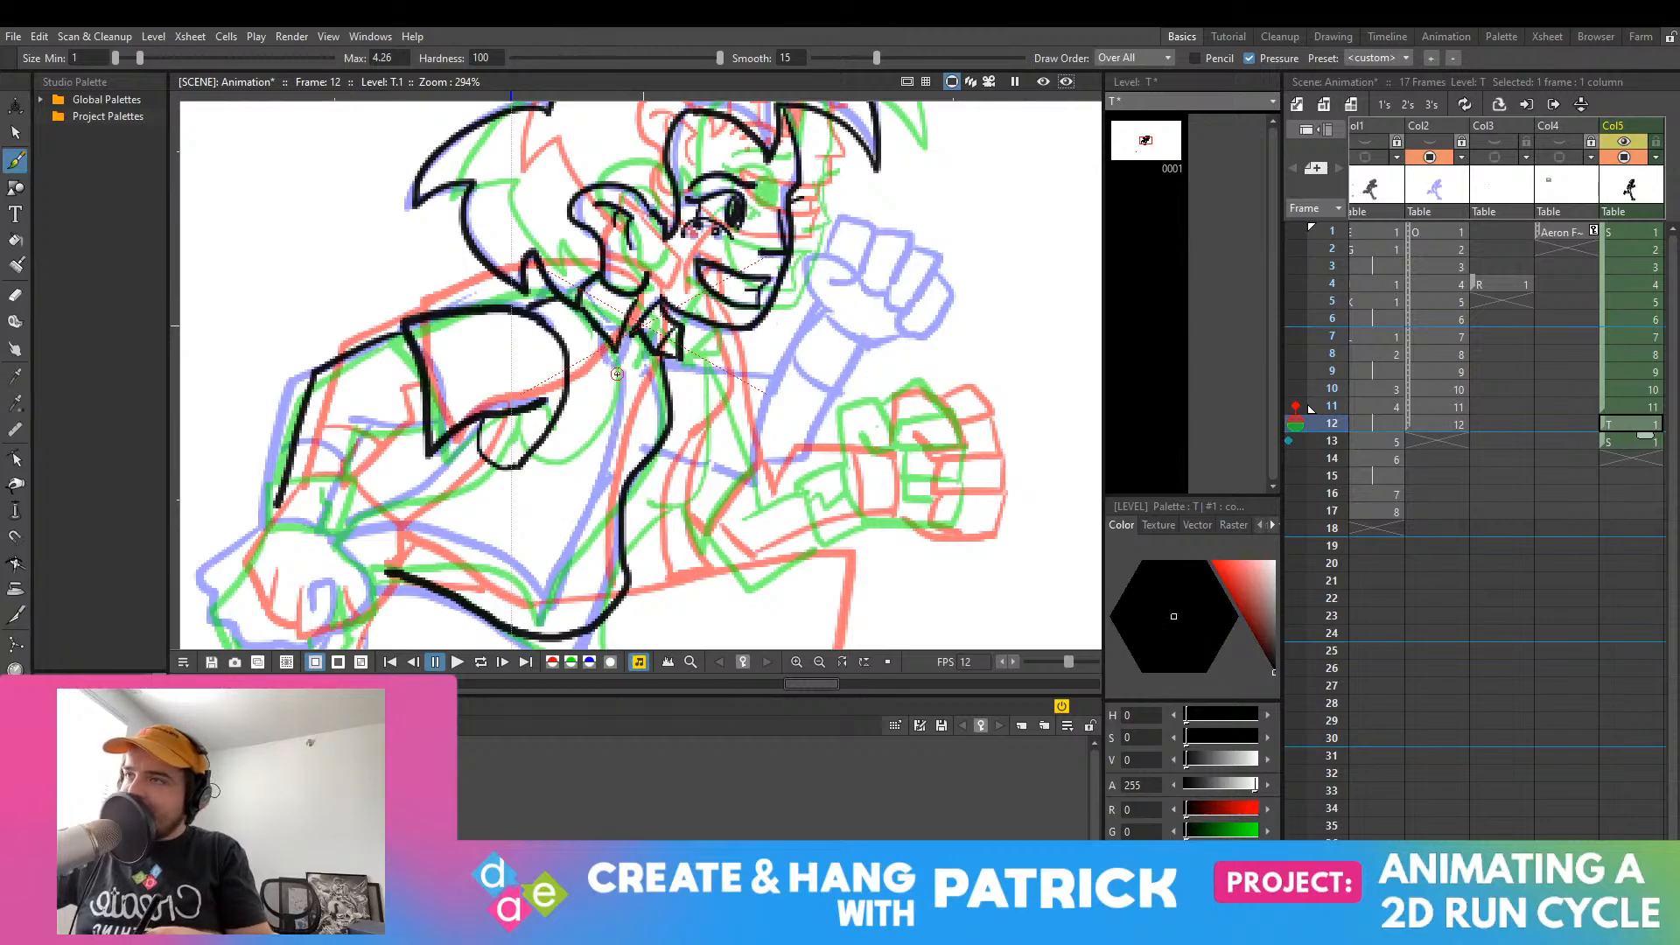
left_click_drag(616, 352, 600, 445)
key("ctrl+z")
mouse_move(617, 347)
left_mouse_down()
mouse_move(586, 511)
mouse_move(587, 596)
mouse_move(534, 608)
mouse_move(458, 569)
mouse_move(362, 570)
left_mouse_up()
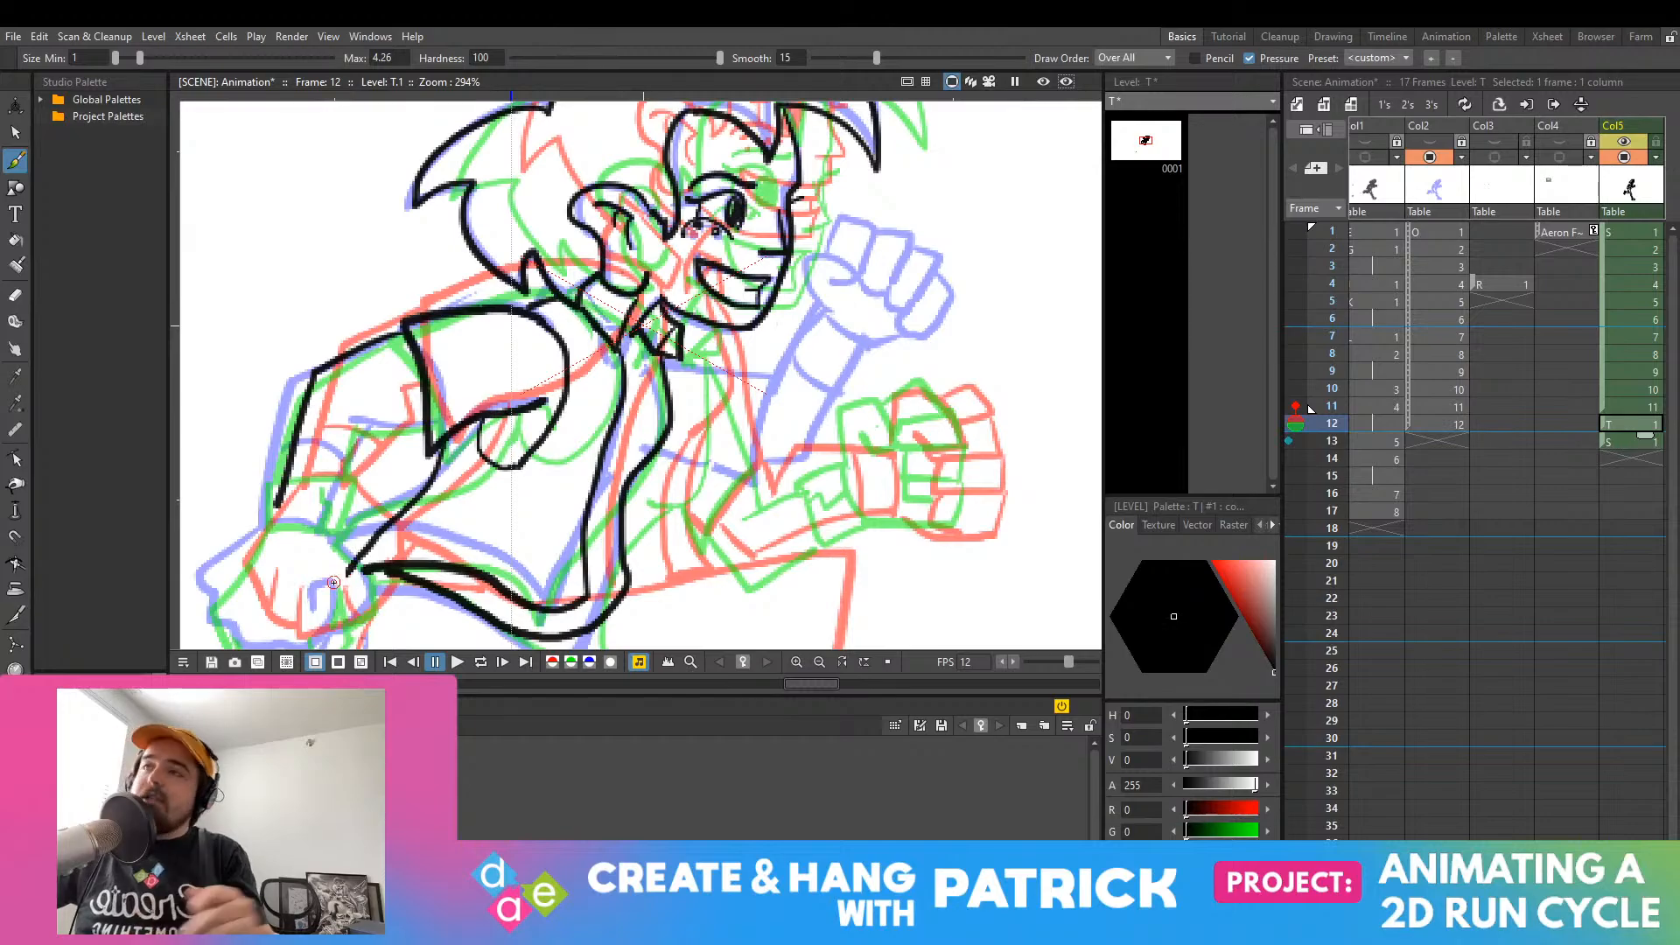
Step: Ink the back line of the torso from the near sleeve's lower tip down to the vest's rear hem corner
left_click_drag(426, 449, 361, 567)
key("ctrl+z")
left_click_drag(429, 455, 359, 570)
Step: Ink the narrow far flap of the vest beside its front edge, from mid-chest down to the hem
scroll(297, 490, "down", 5)
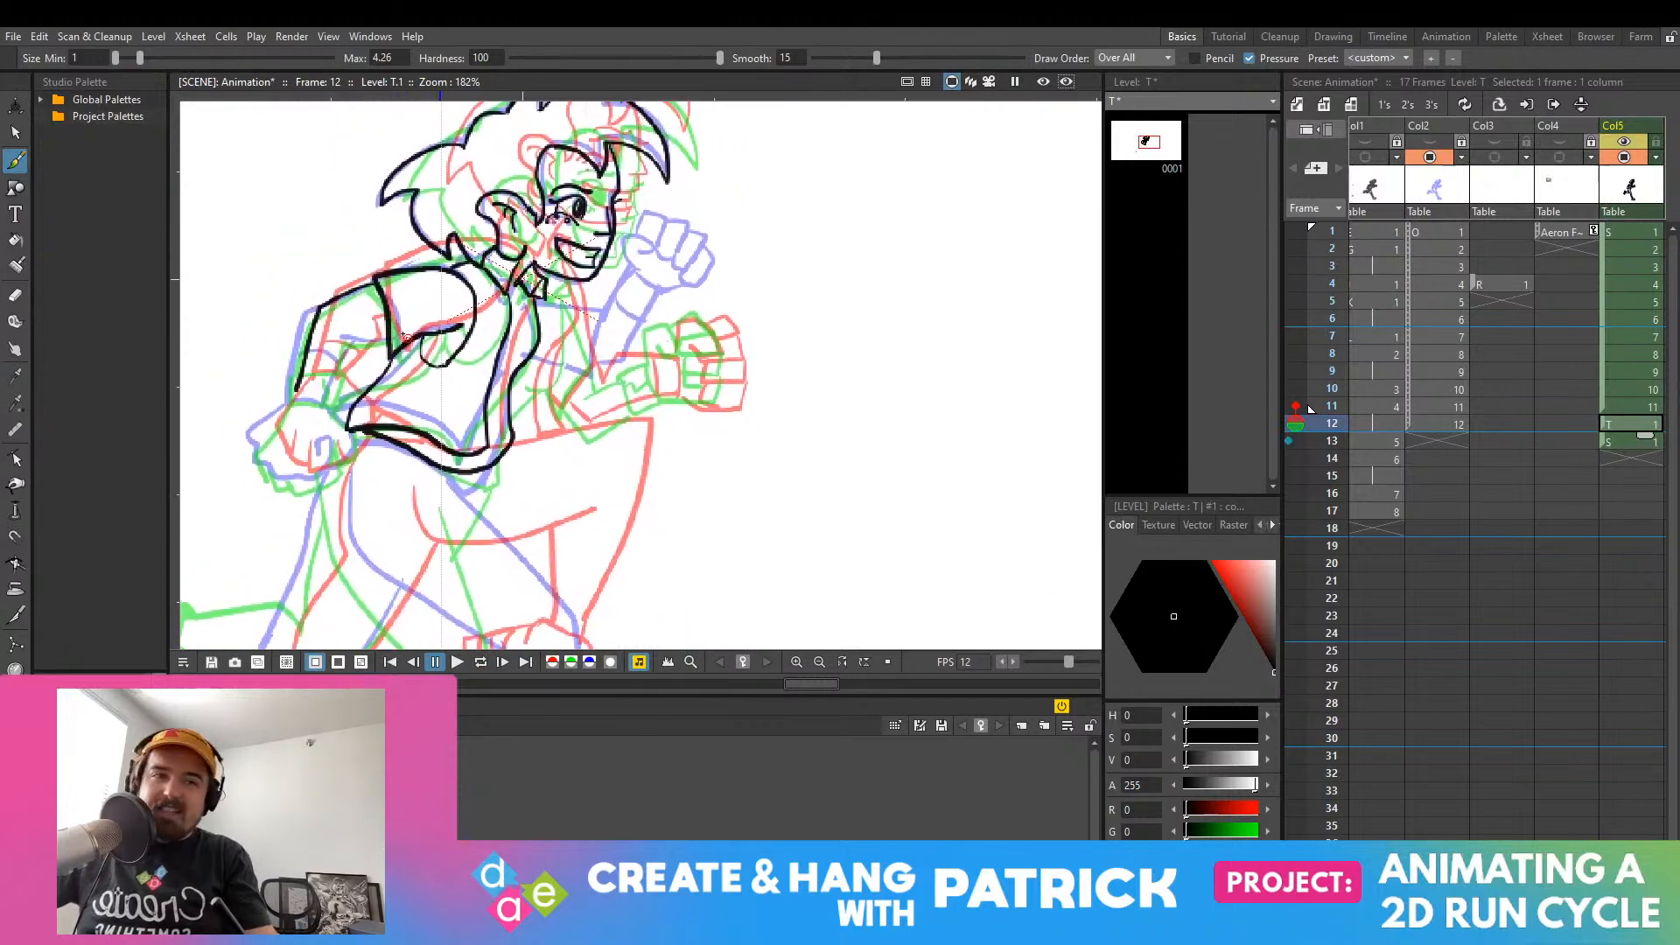
scroll(769, 469, "down", 3)
left_click_drag(582, 385, 635, 375)
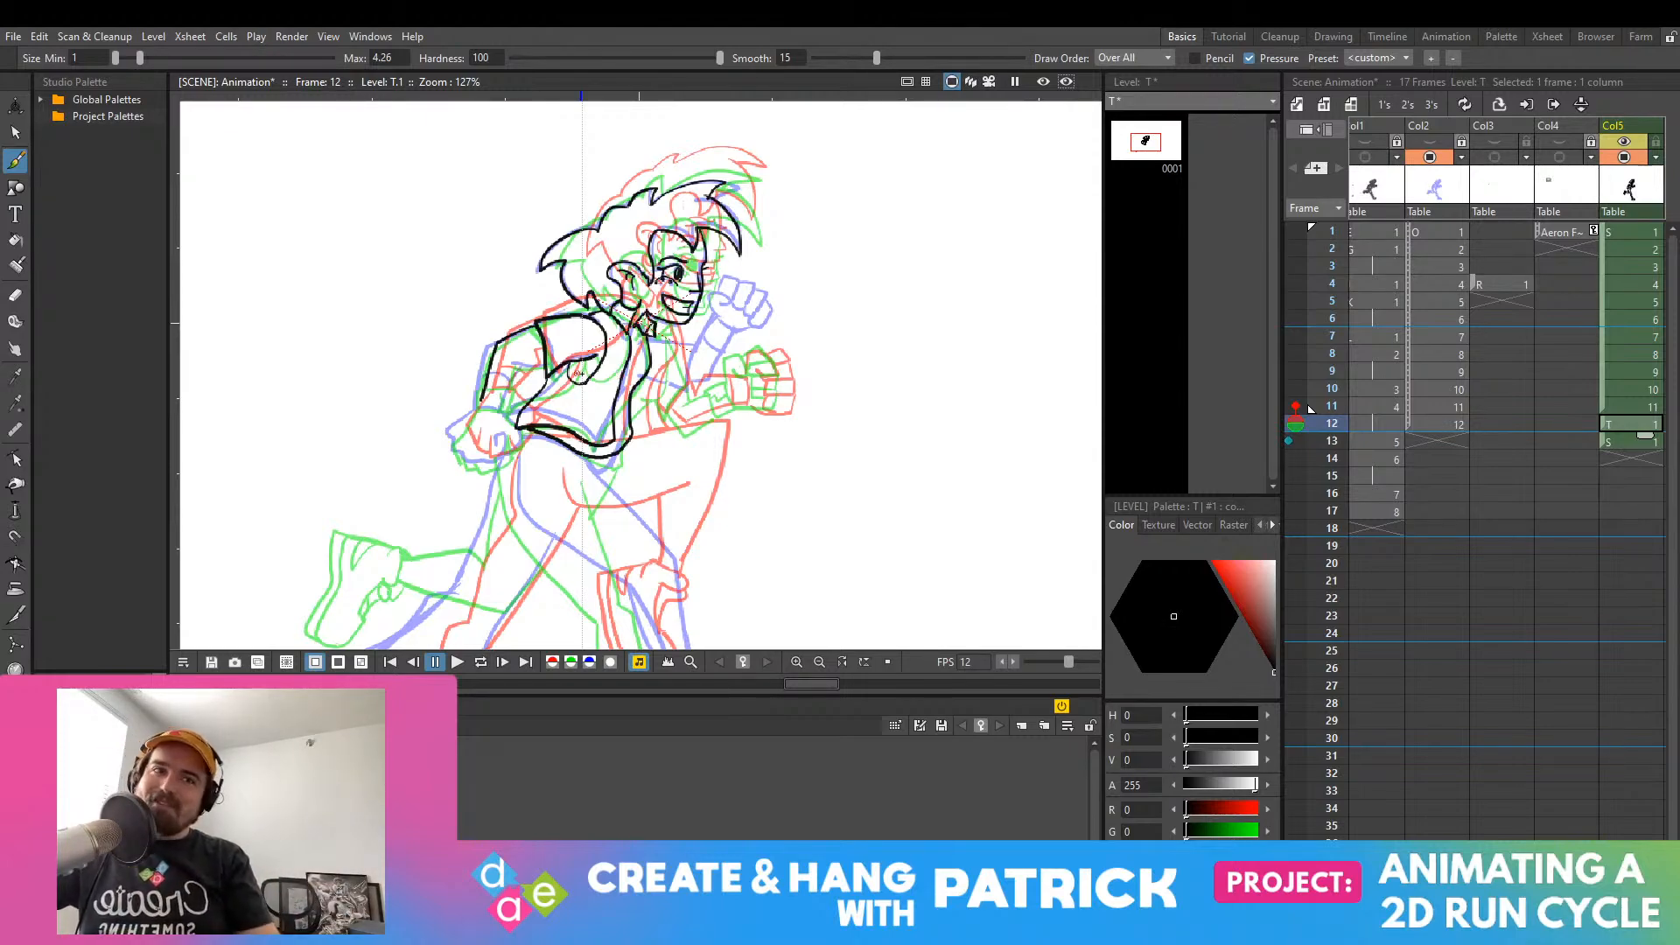
scroll(827, 350, "up", 5)
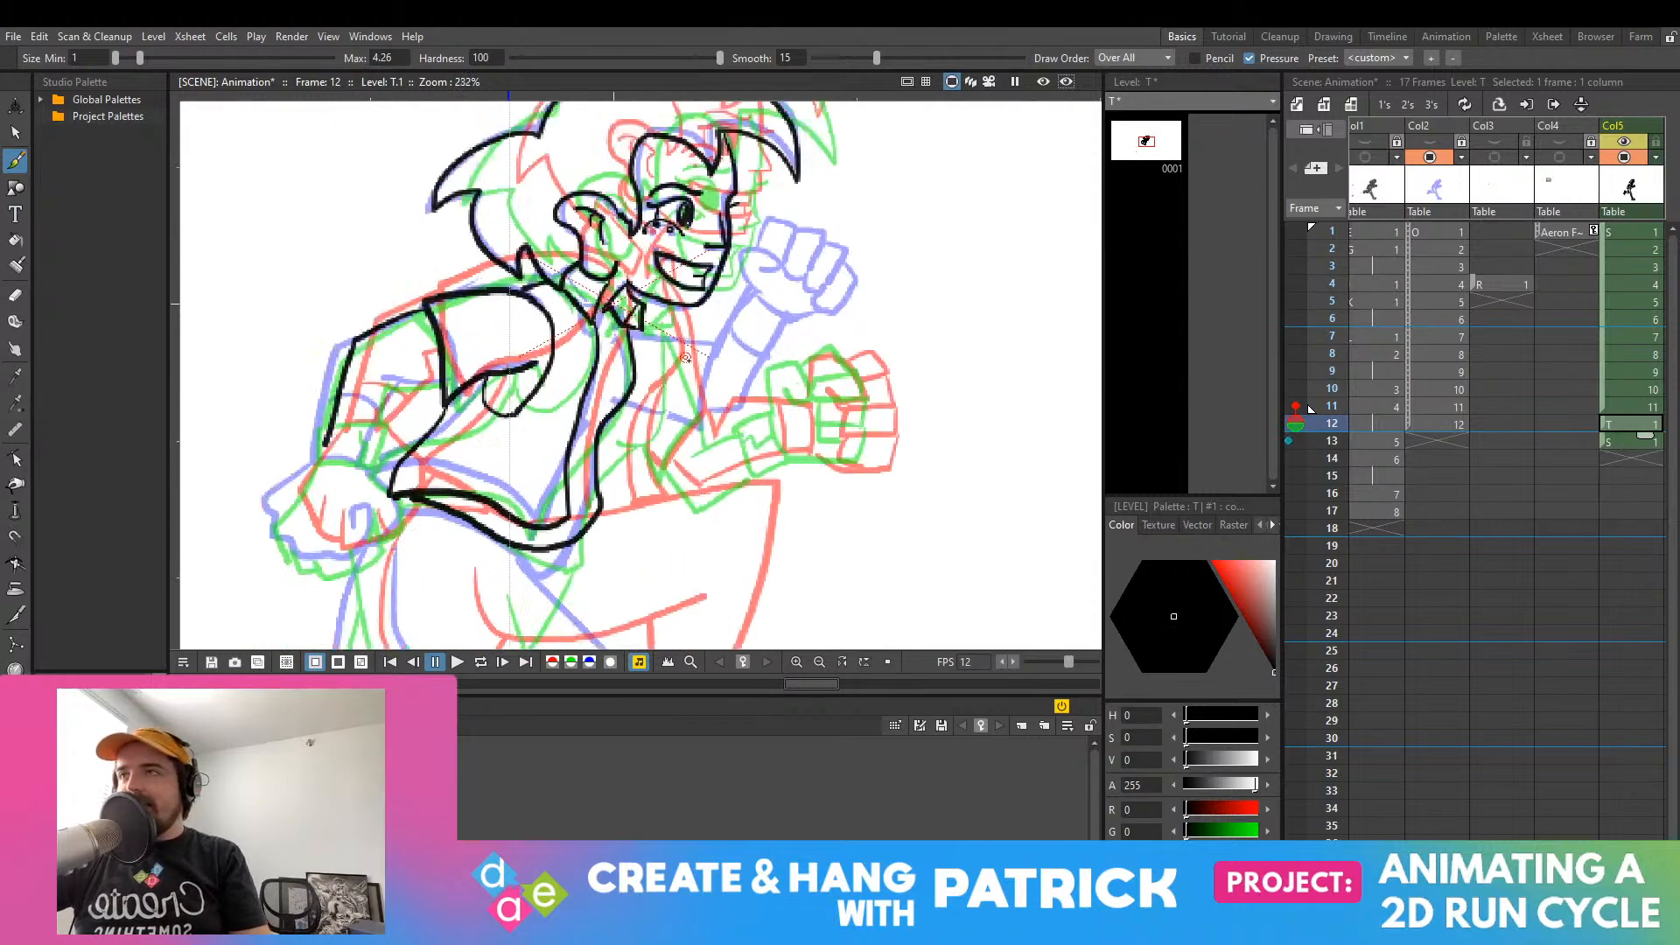
left_click_drag(839, 311, 831, 367)
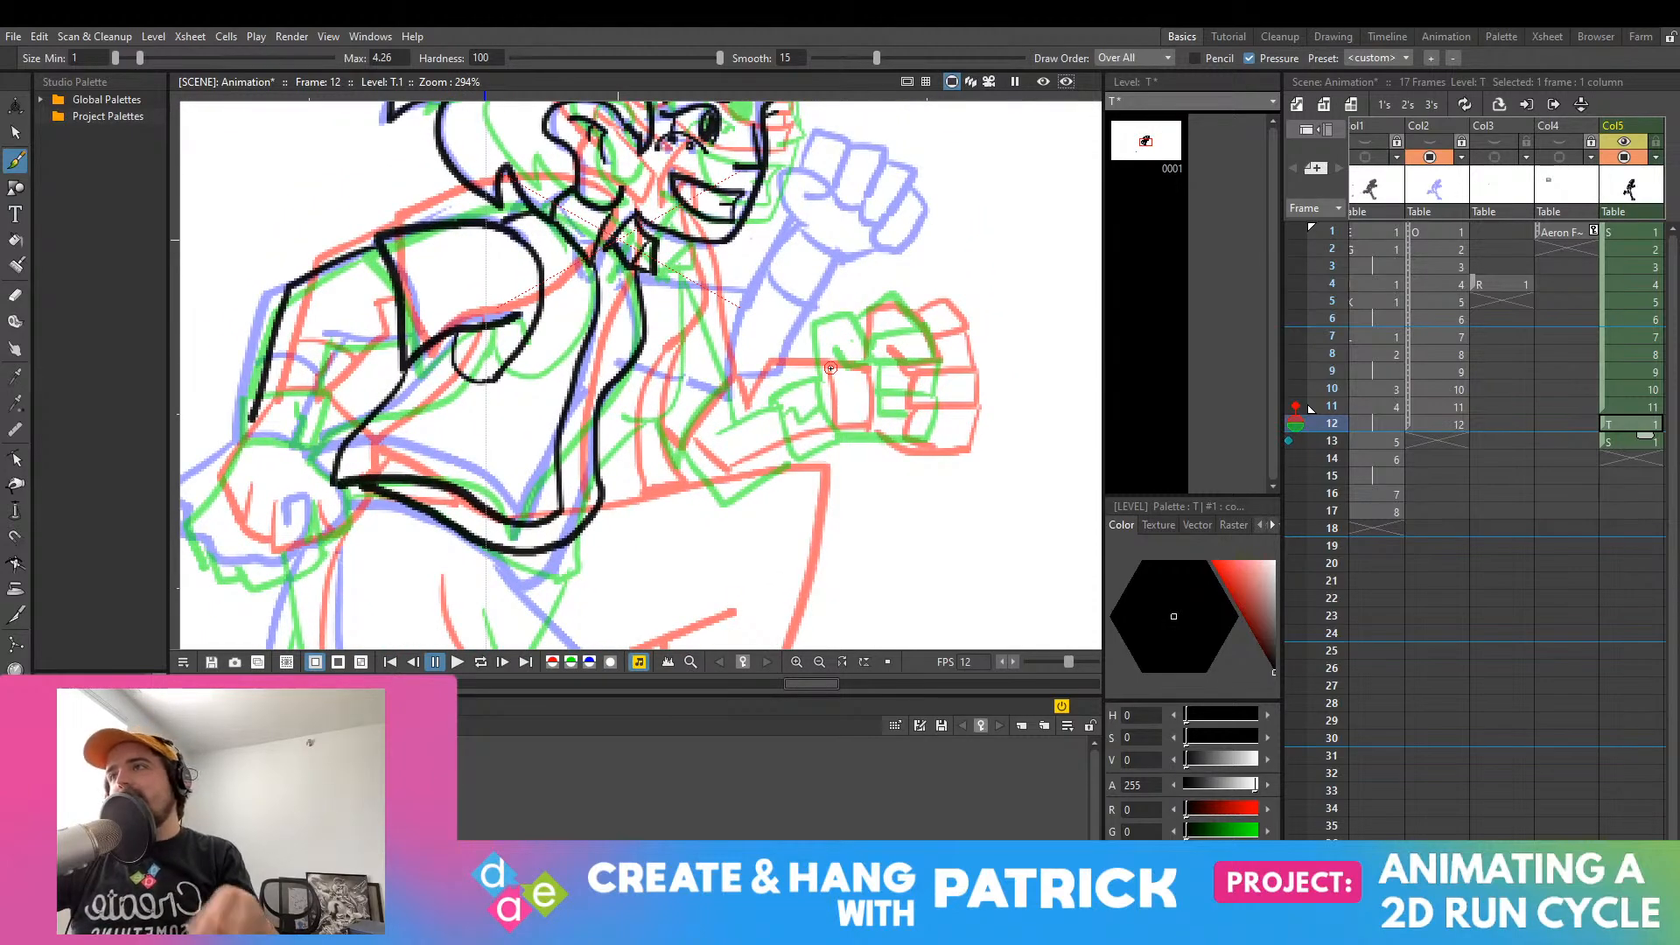
left_click_drag(629, 371, 632, 472)
key("ctrl+z")
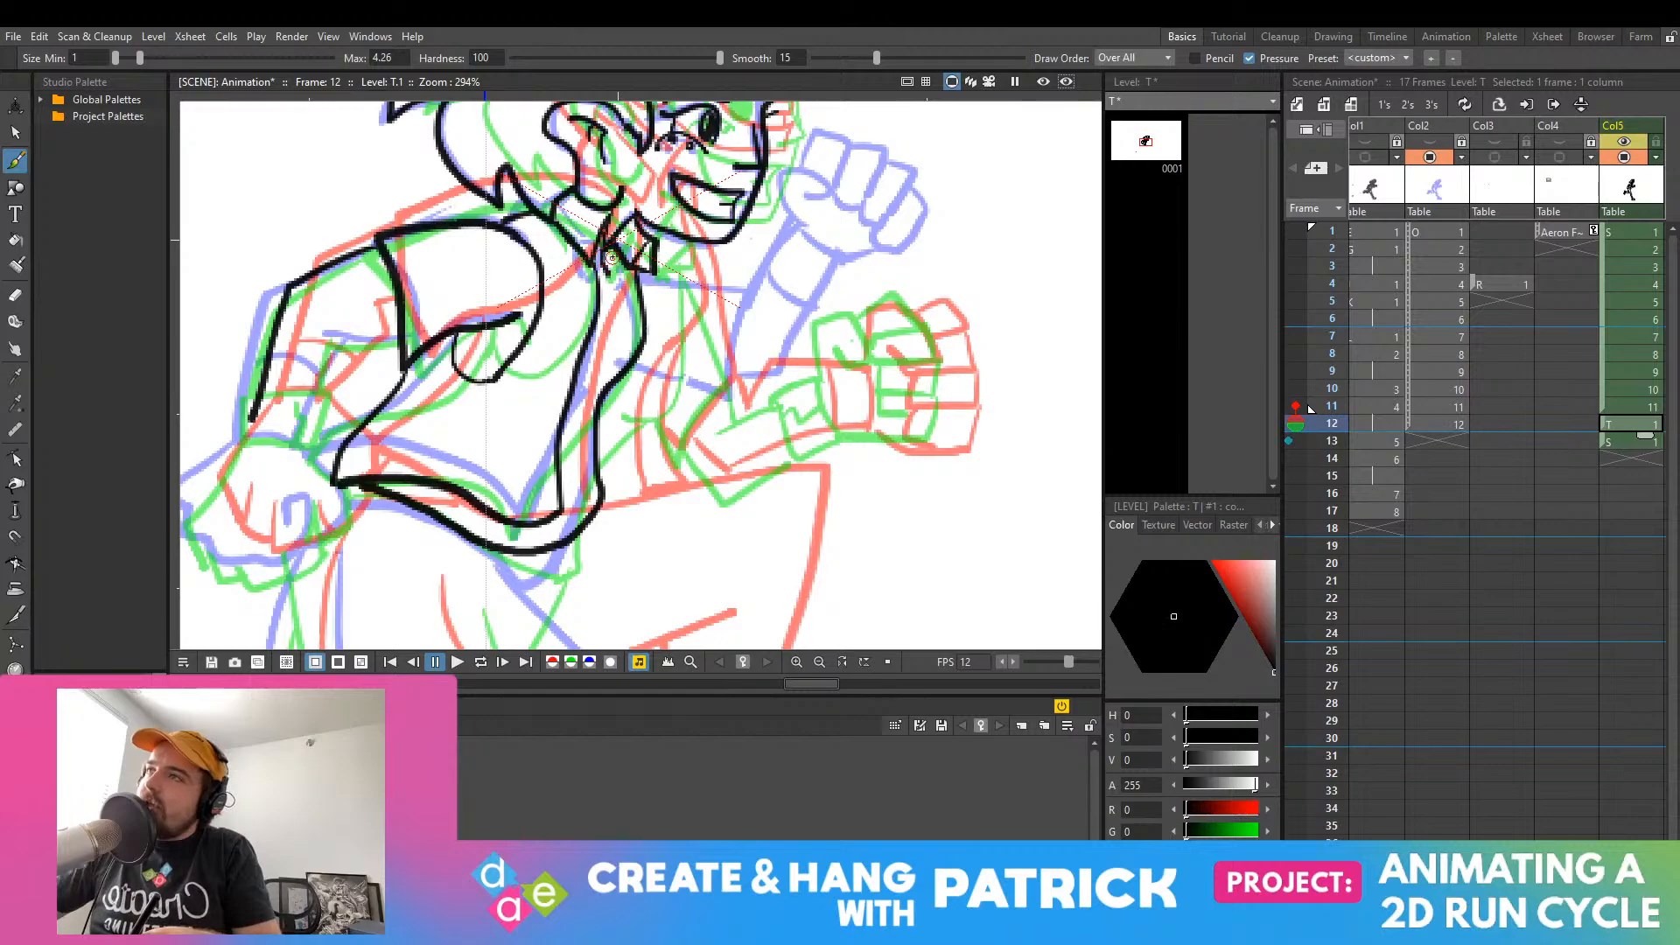
mouse_move(621, 376)
left_mouse_down()
mouse_move(619, 487)
mouse_move(603, 503)
left_mouse_up()
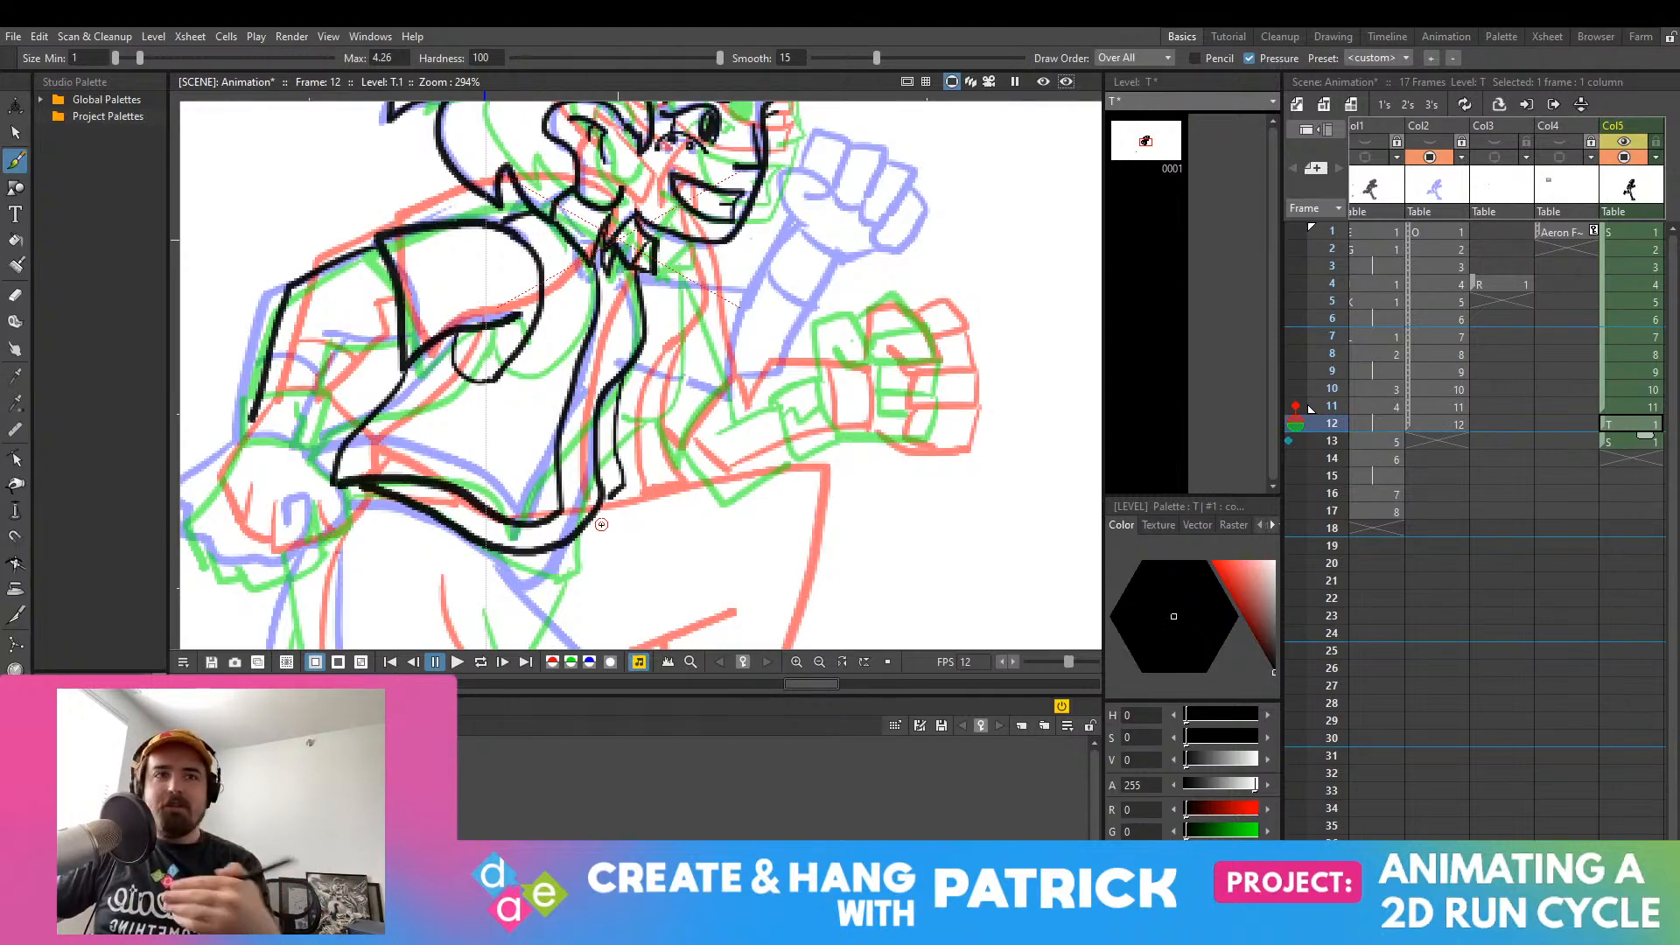
key("ctrl+z")
key("ctrl+z")
left_click_drag(617, 385, 602, 504)
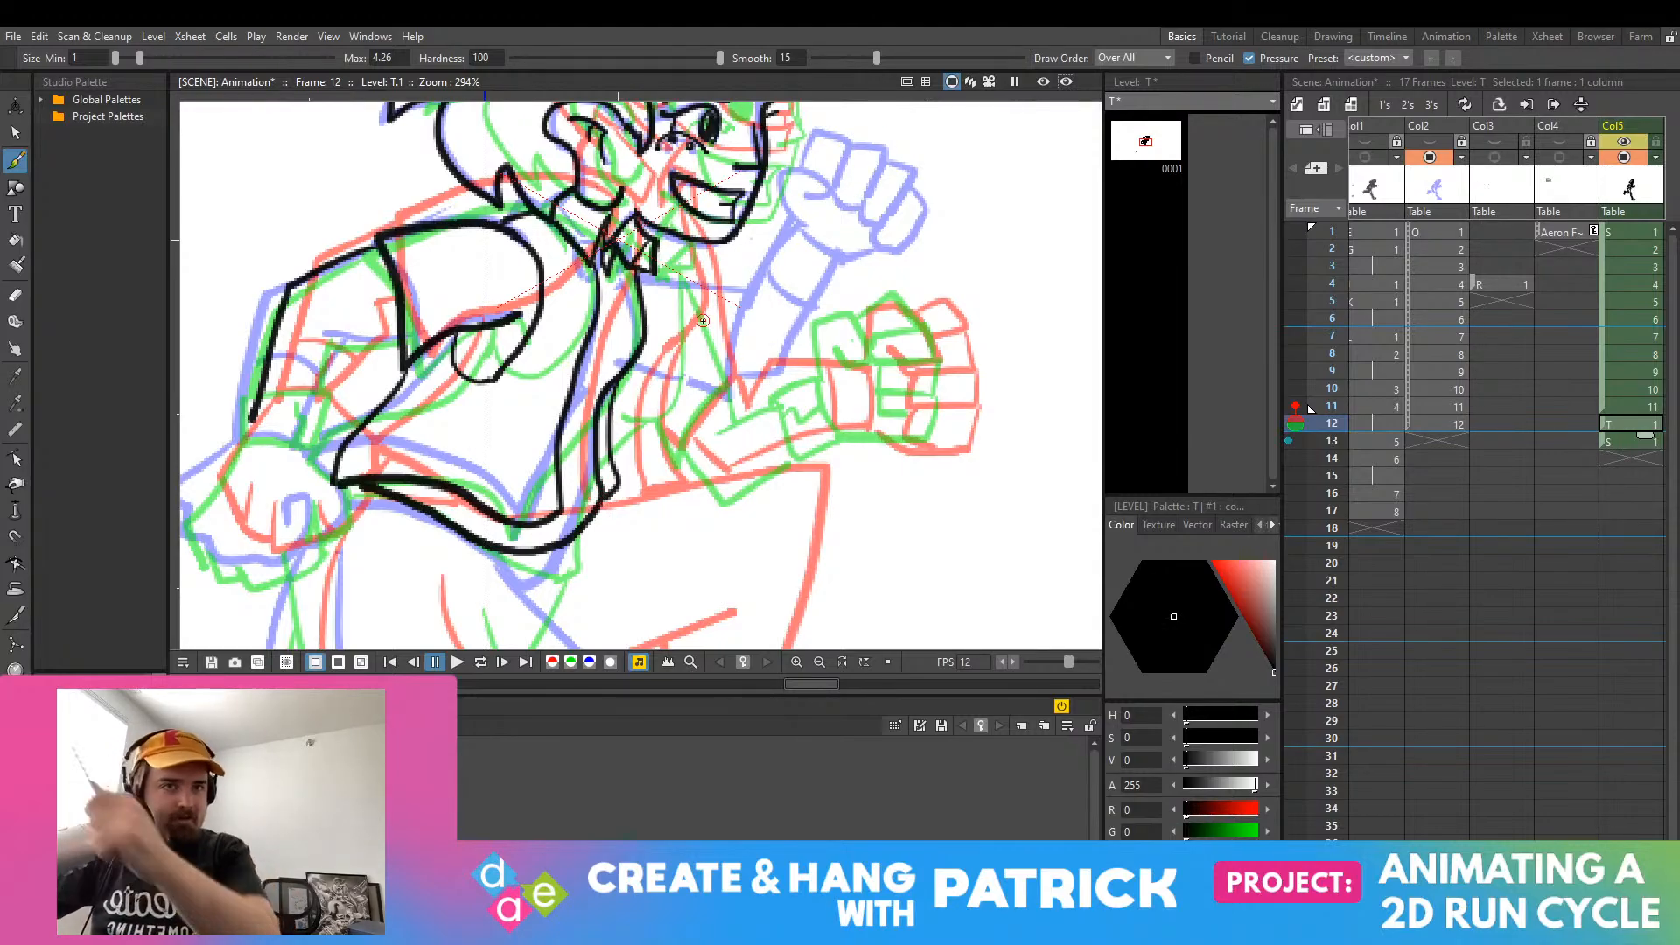
Step: Erase the upper part of the vest's front edge and redraw it as a straighter line from collar to mid-chest
mouse_move(626, 272)
left_mouse_down()
mouse_move(633, 336)
mouse_move(631, 279)
mouse_move(639, 352)
left_mouse_up()
key("e")
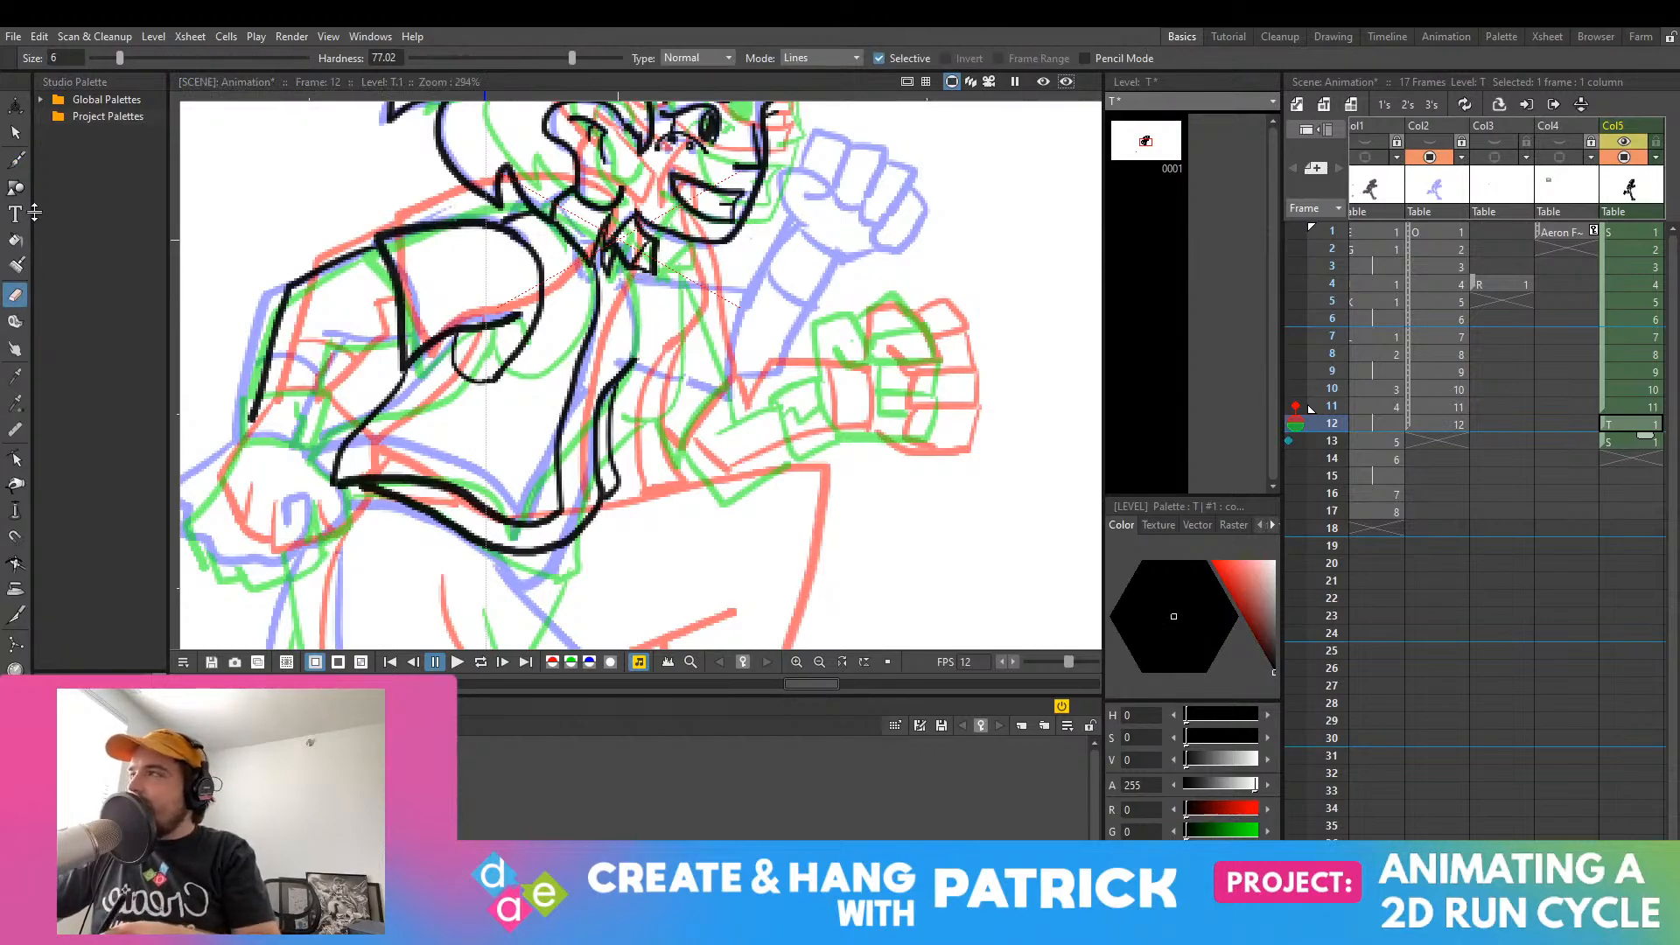
left_click(15, 186)
key("b")
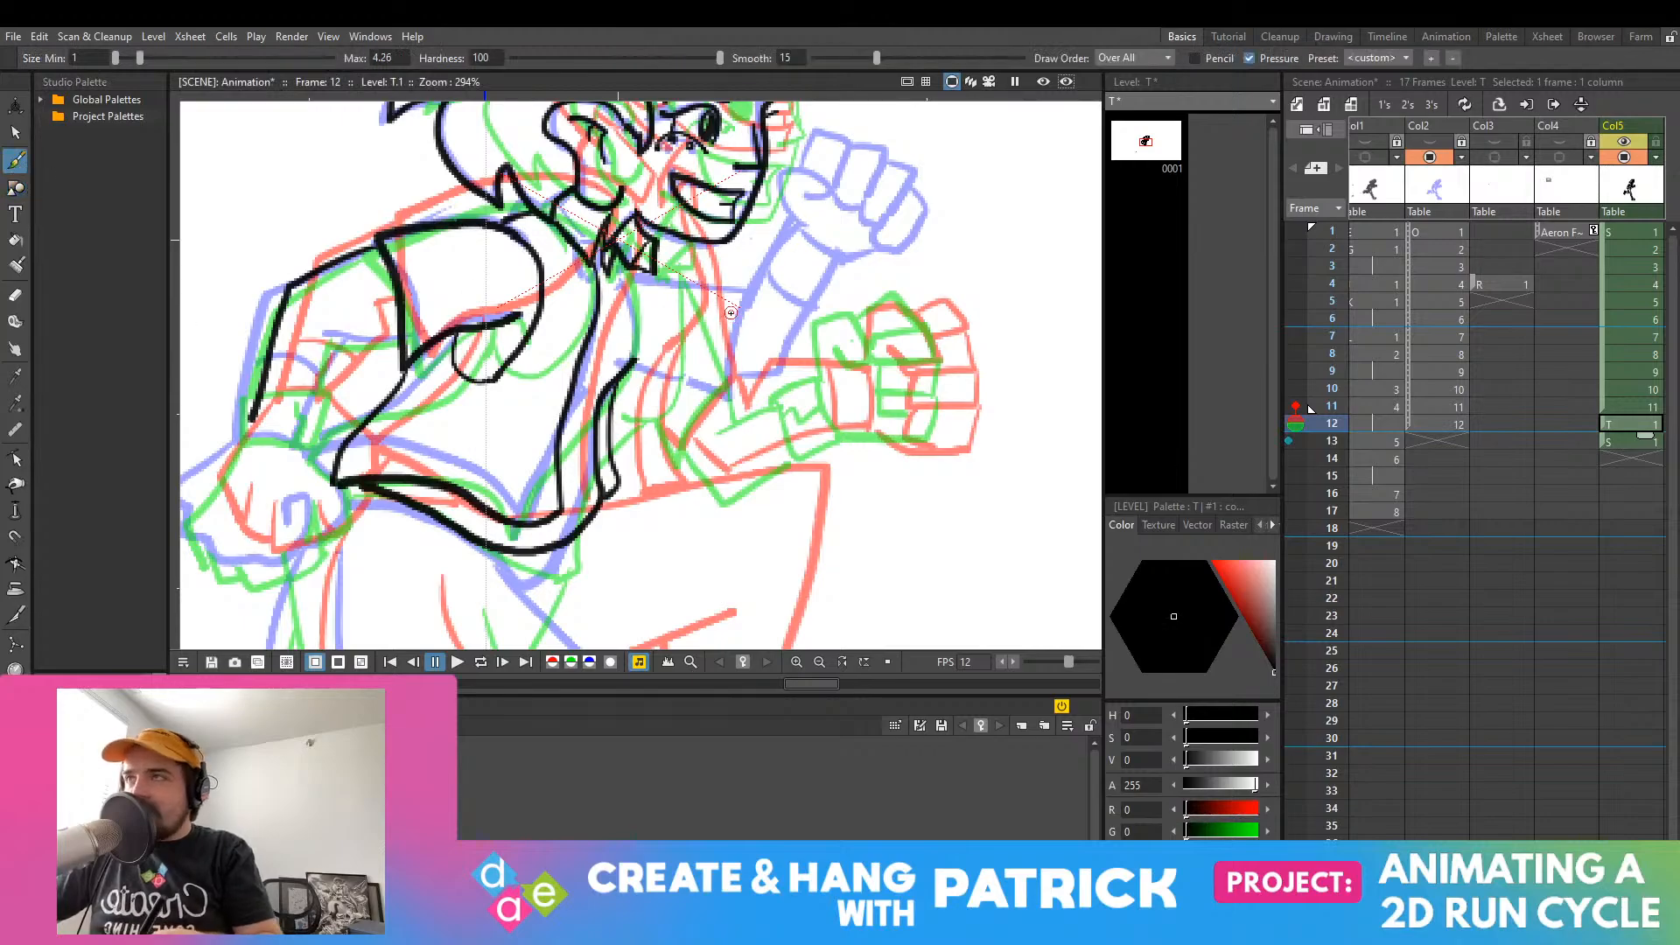
left_click_drag(627, 265, 631, 352)
key("ctrl+z")
left_click_drag(630, 269, 634, 357)
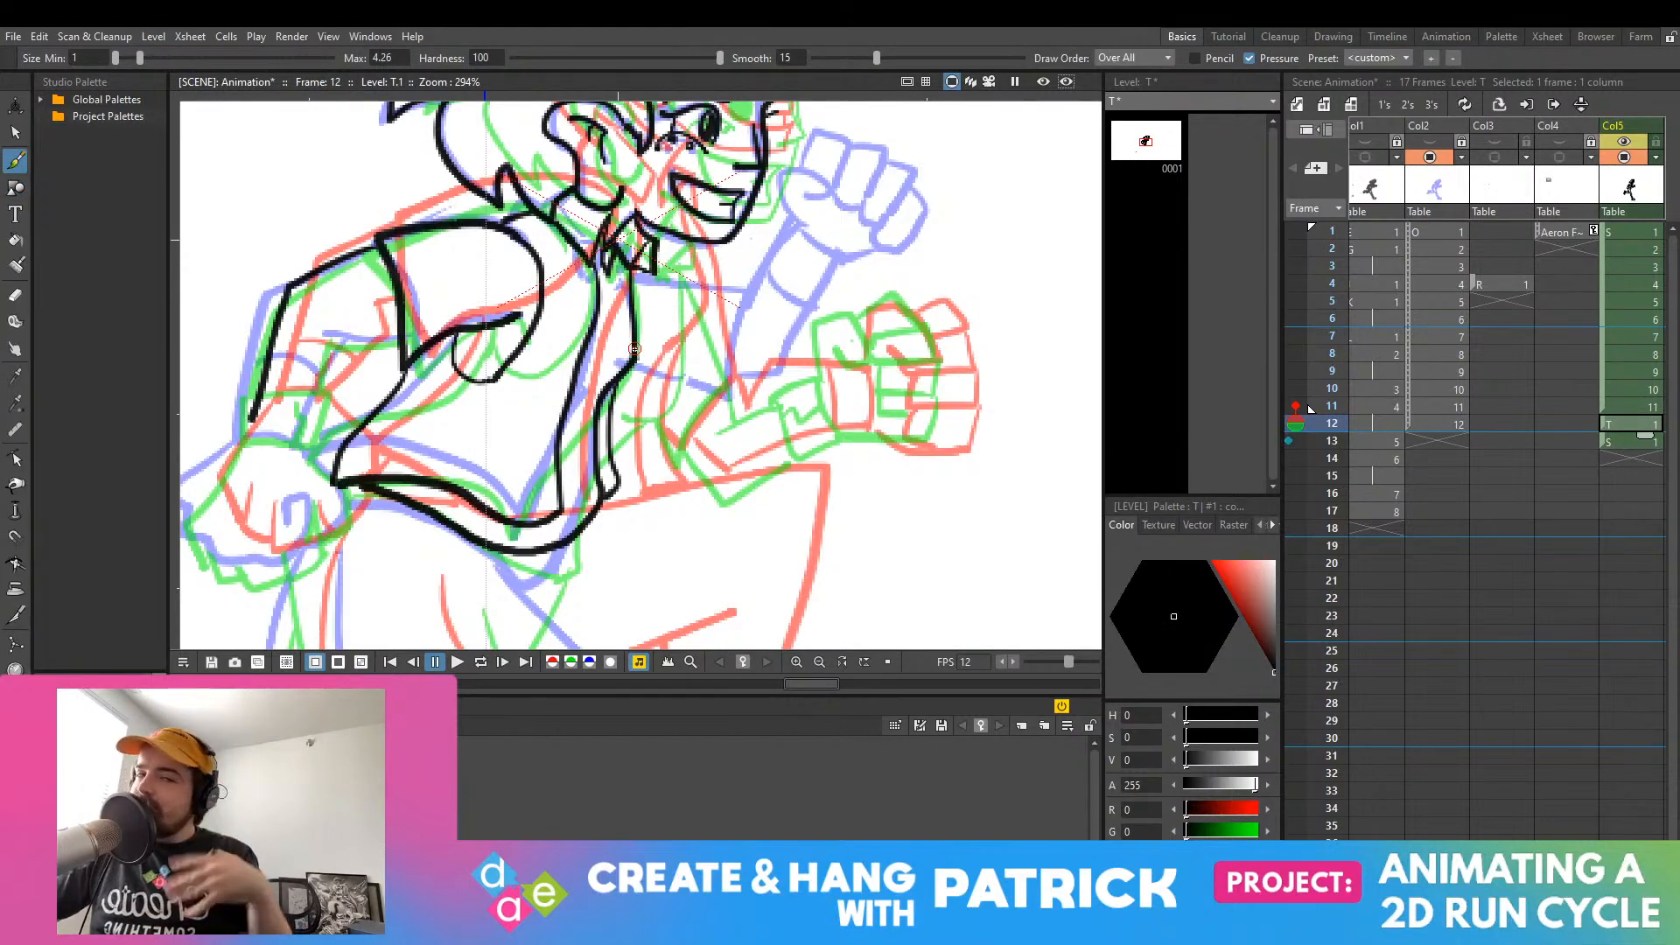
left_click_drag(629, 262, 629, 369)
key("ctrl+z")
left_click_drag(629, 264, 632, 357)
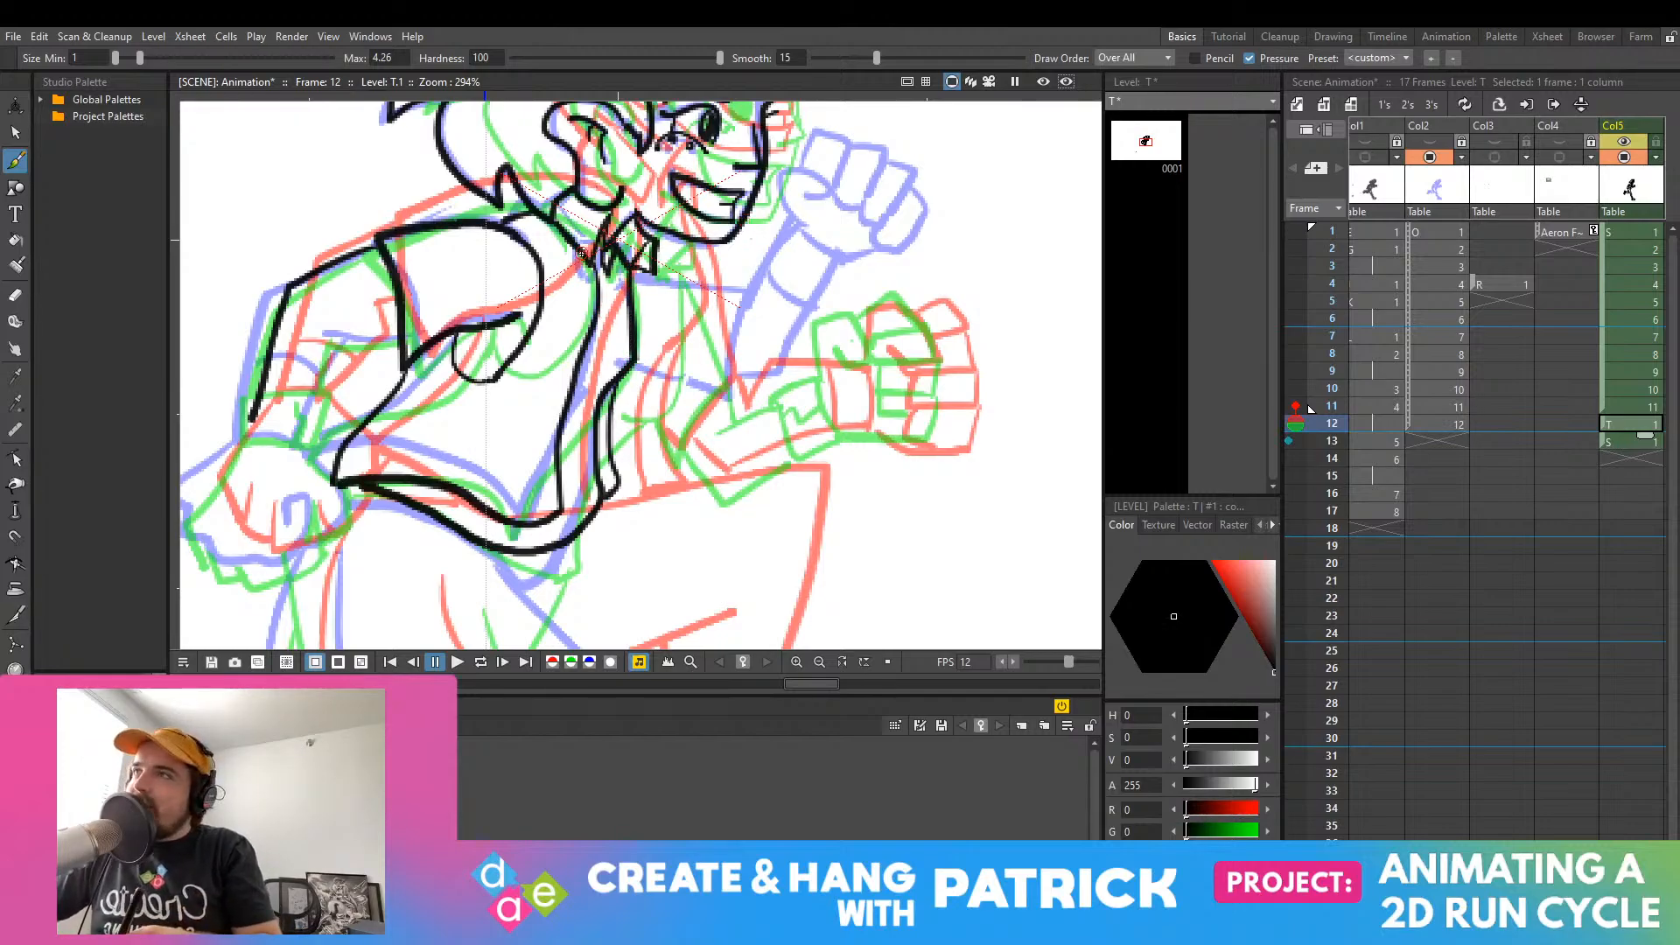
left_click_drag(634, 258, 662, 306)
key("ctrl+z")
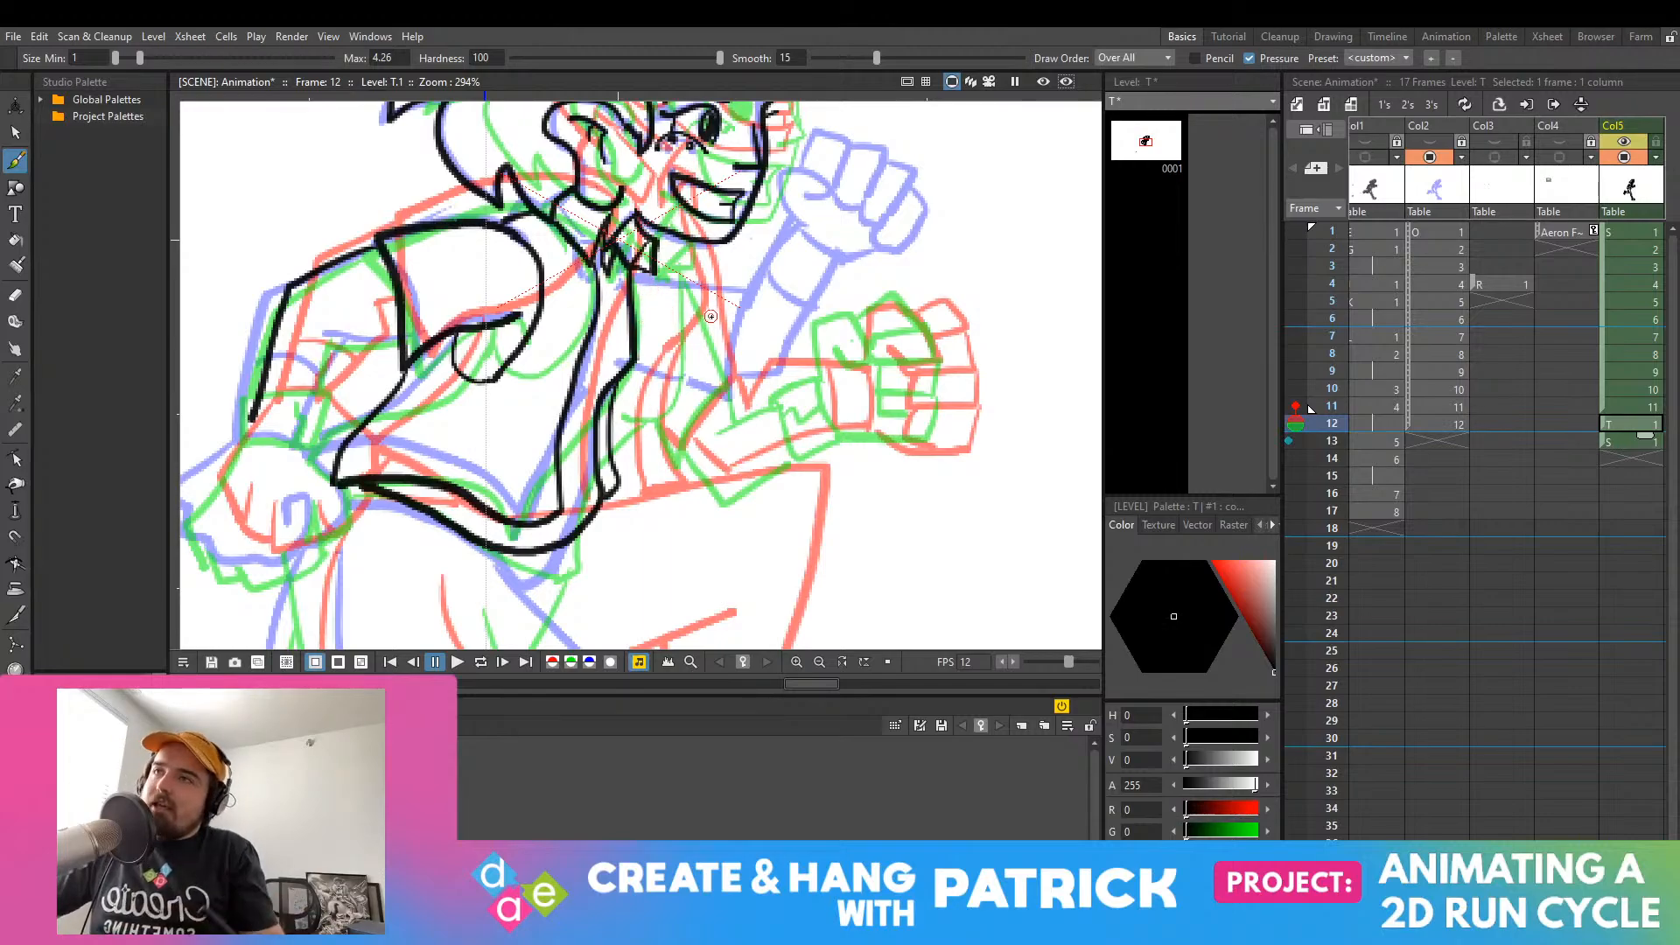
scroll(654, 292, "down", 2)
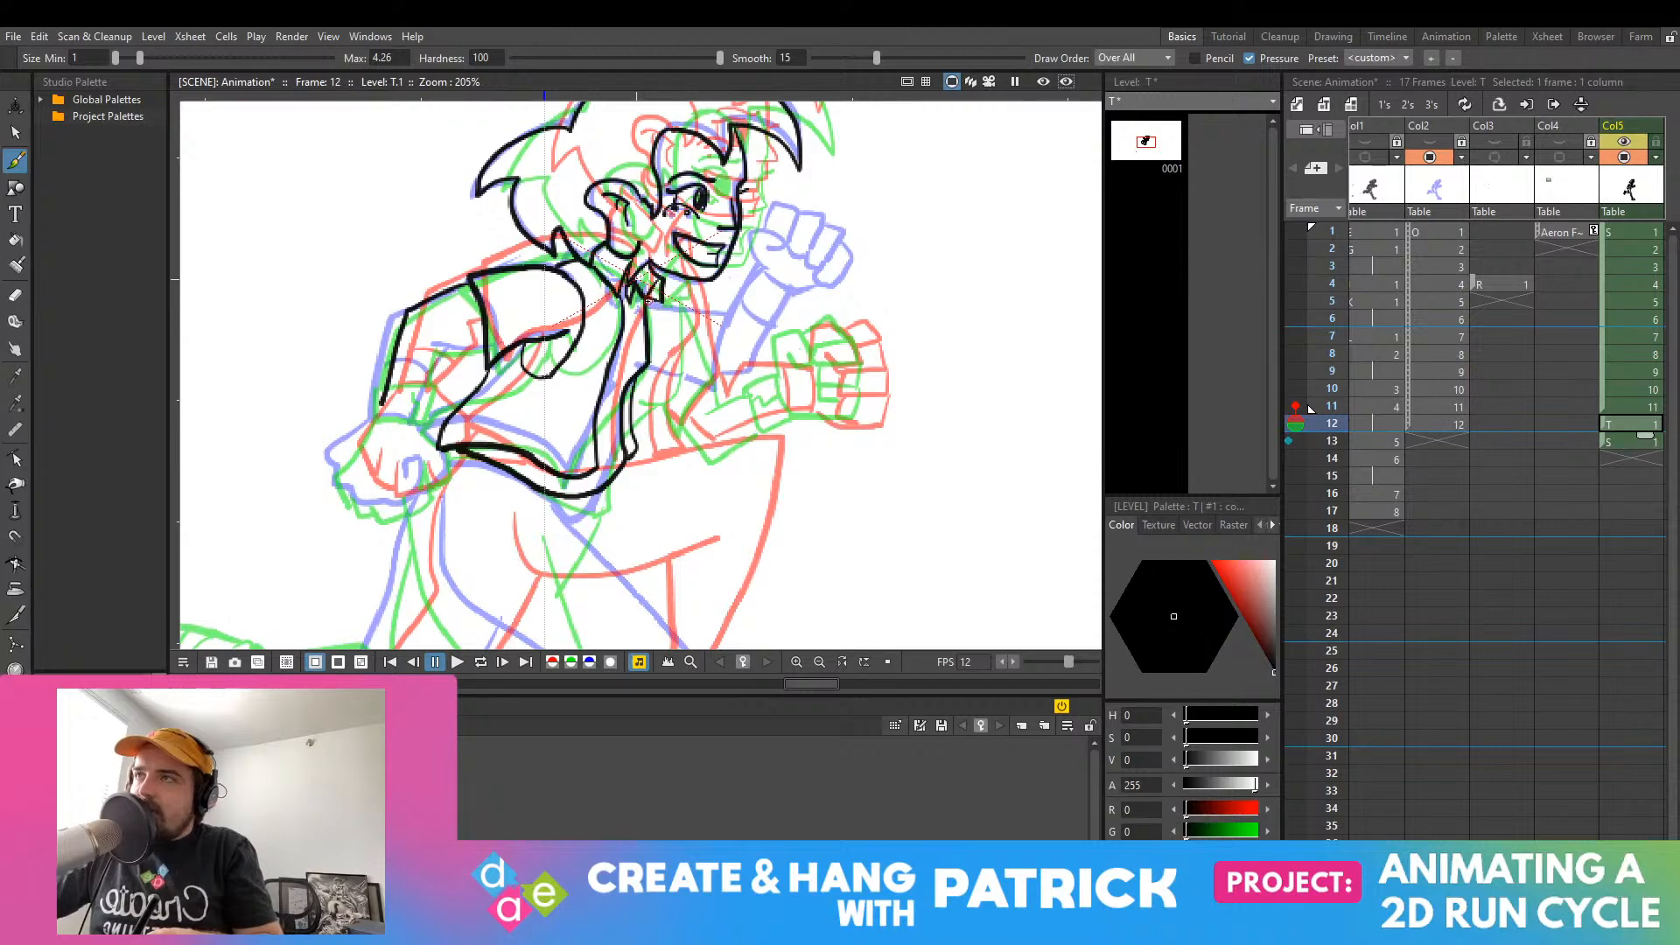
left_click_drag(648, 303, 710, 330)
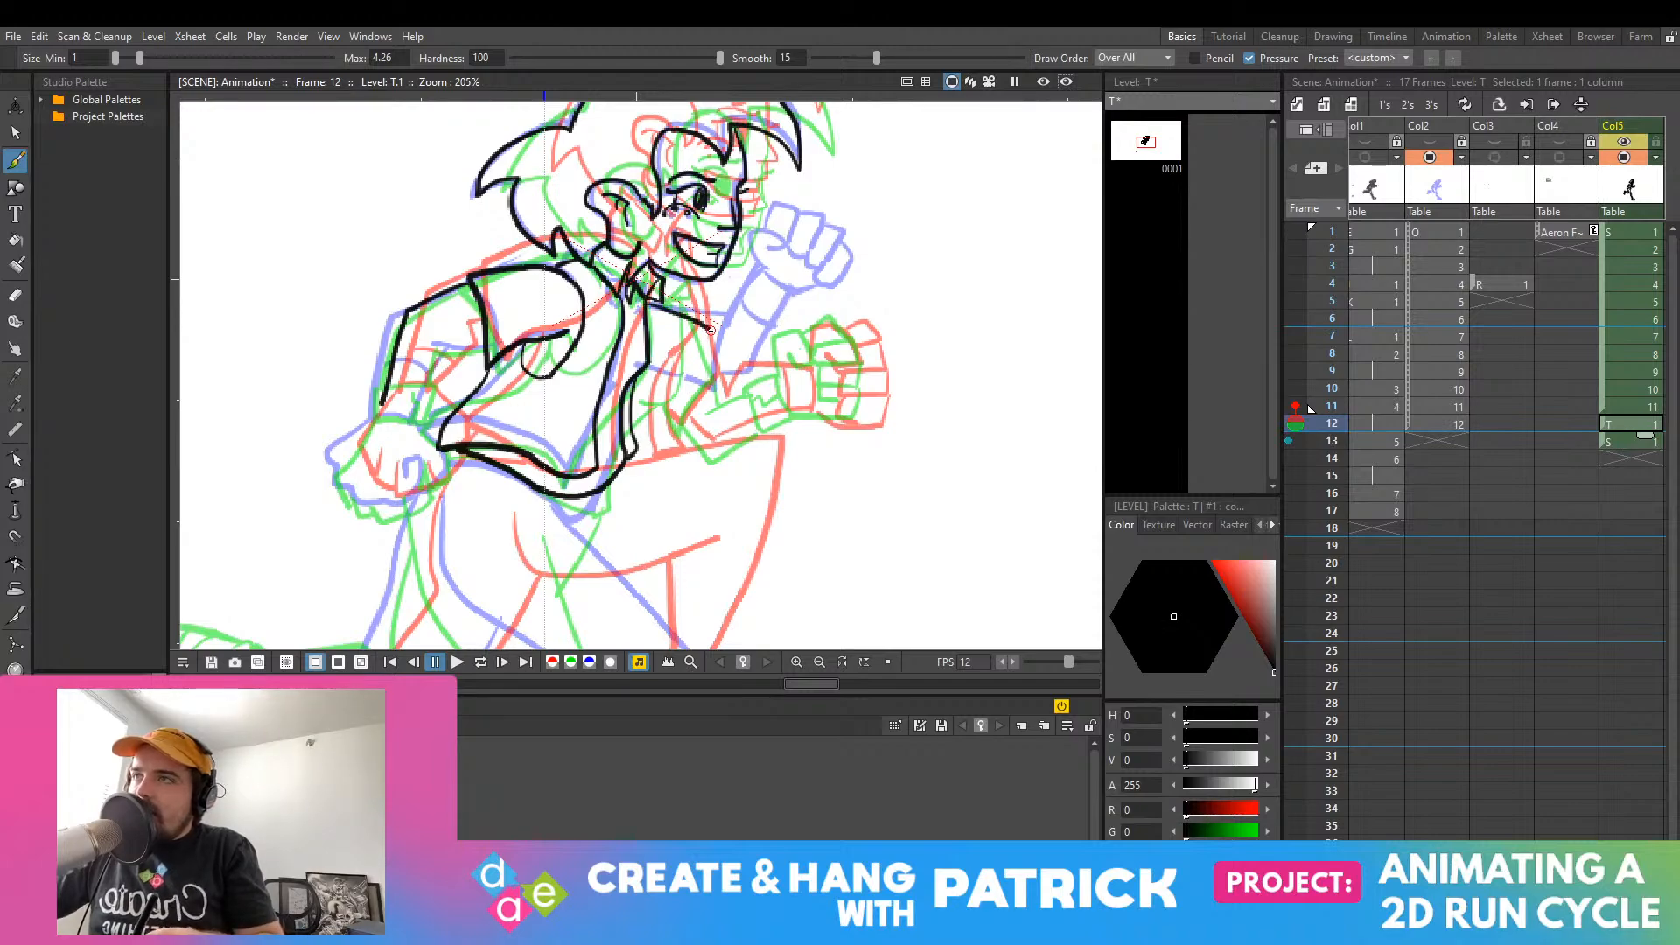
key("ctrl+z")
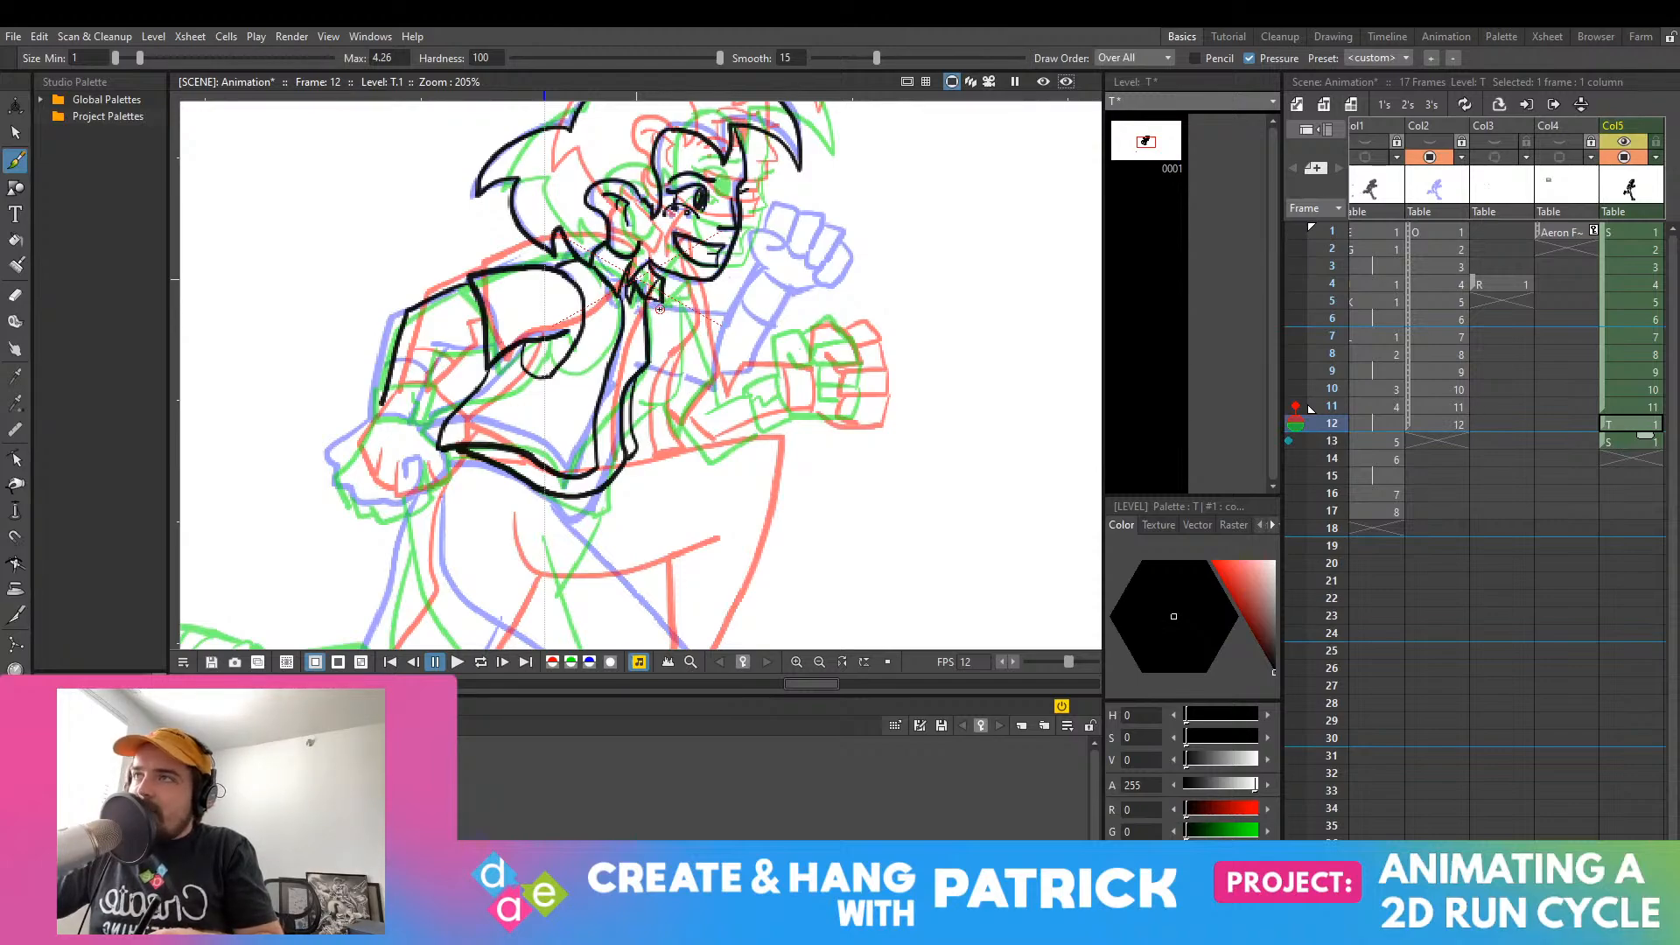
Step: Ink the far sleeve as a four-sided outline extending forward from the collar and chest, with a pointed lower corner
left_click_drag(650, 305, 651, 365)
mouse_move(653, 304)
left_mouse_down()
mouse_move(712, 332)
mouse_move(654, 303)
mouse_move(717, 315)
mouse_move(717, 396)
mouse_move(670, 374)
mouse_move(719, 397)
left_mouse_up()
key("ctrl+z")
key("ctrl+z")
key("ctrl+z")
key("ctrl+z")
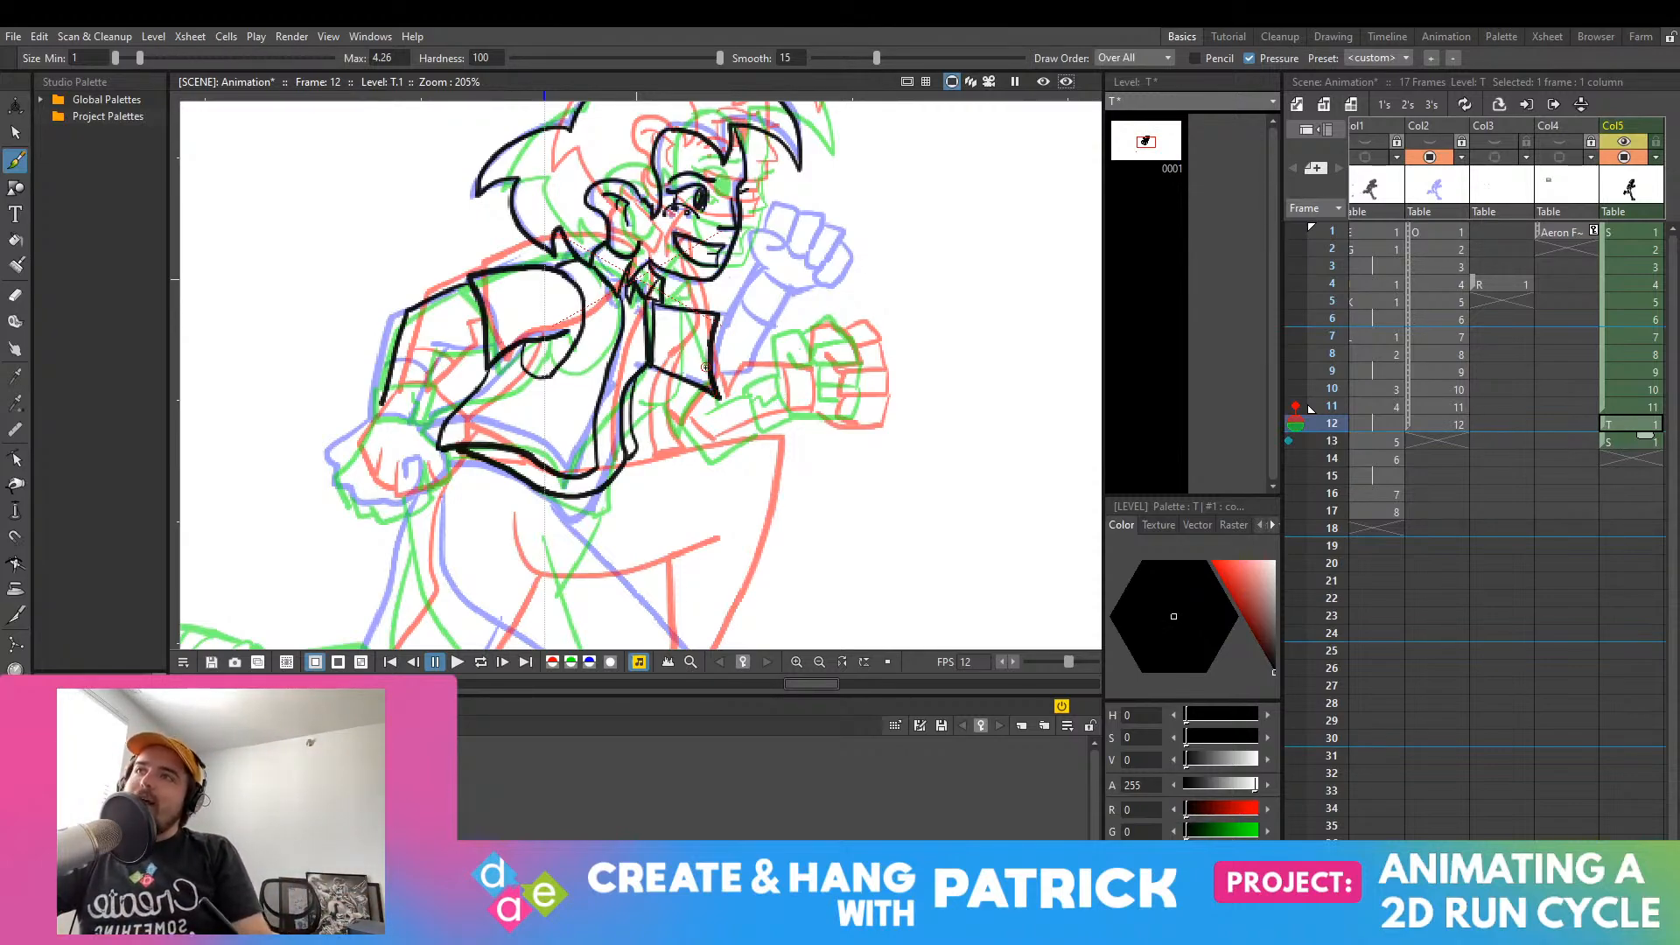
left_click_drag(682, 356, 655, 361)
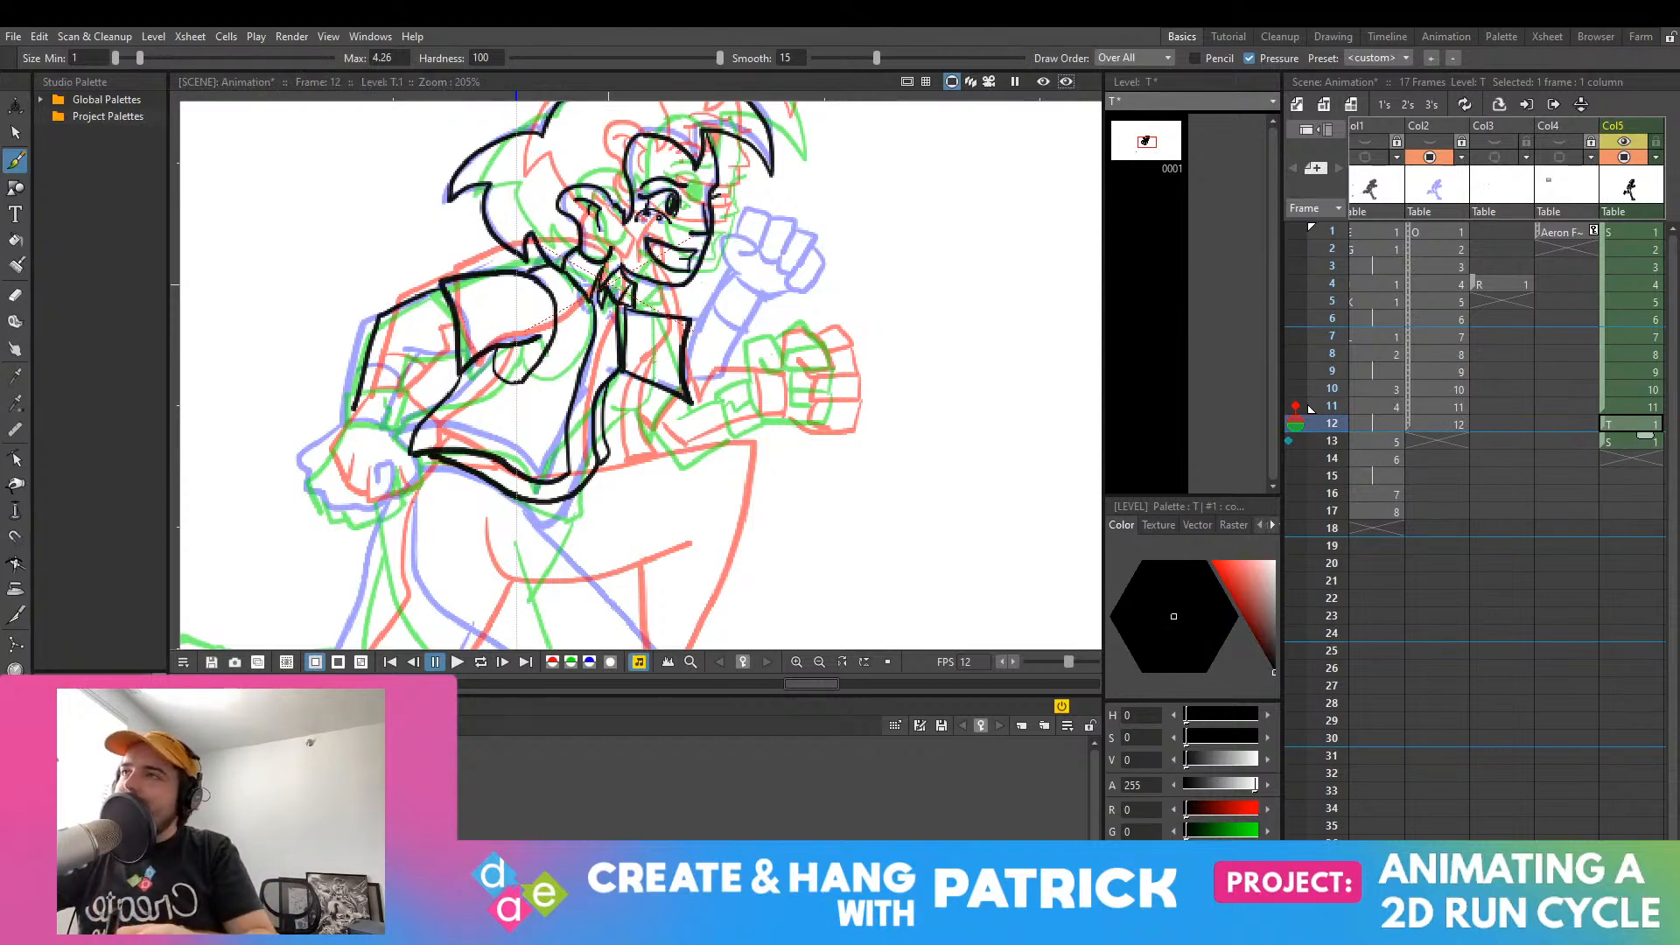
scroll(673, 330, "up", 3)
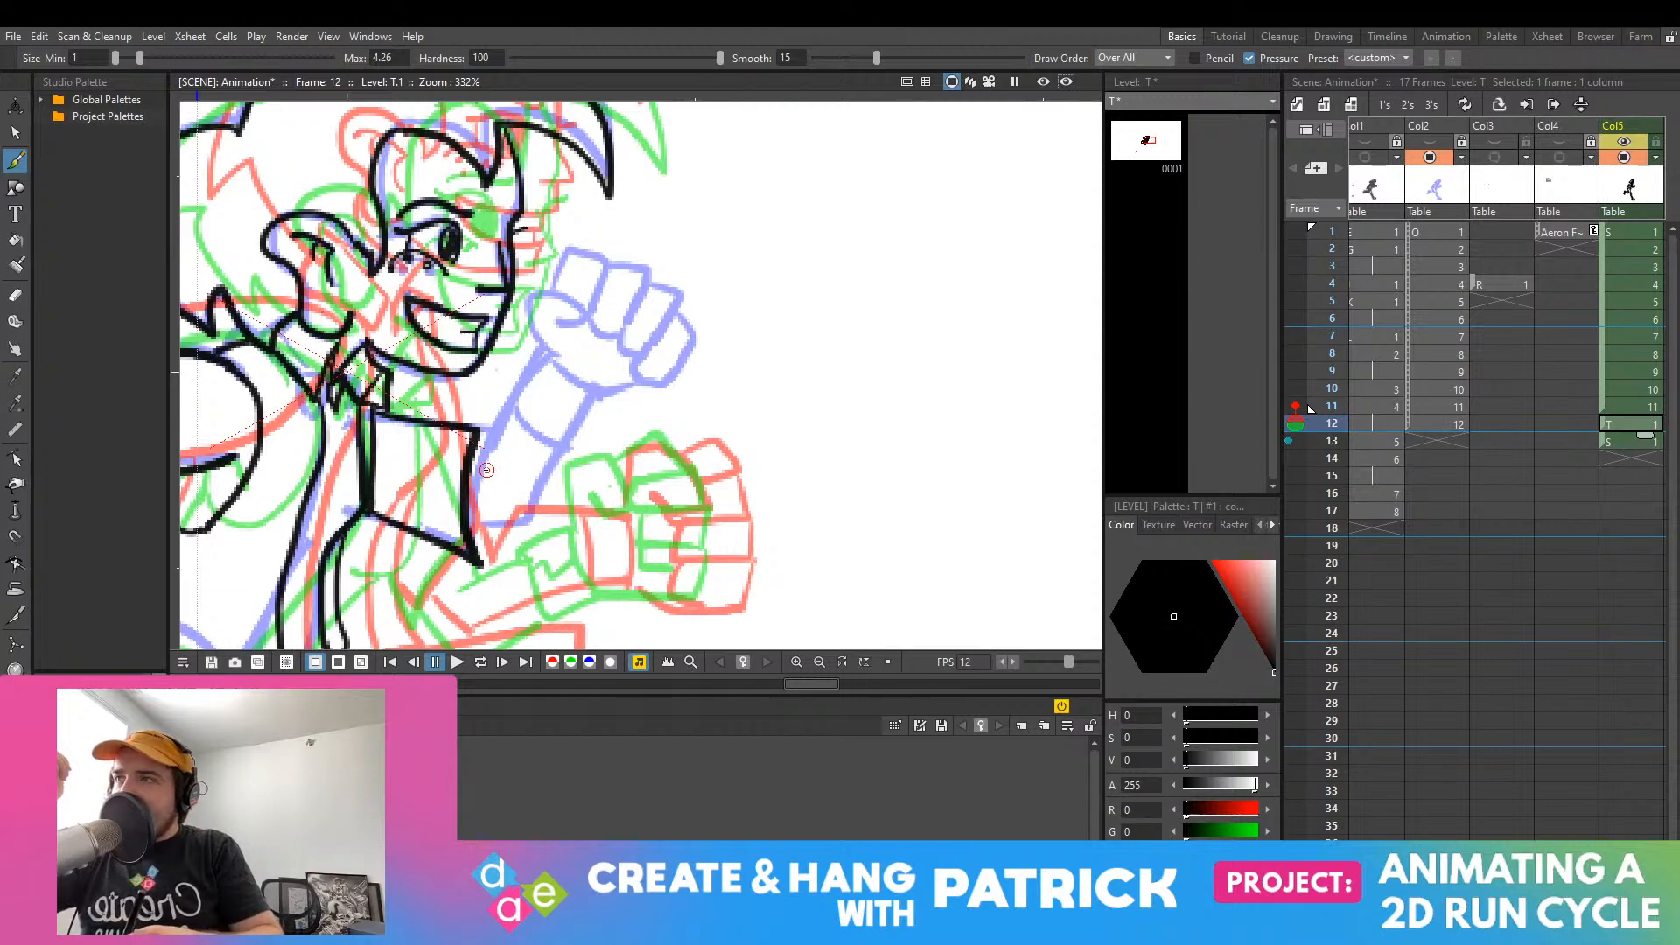
left_click_drag(474, 430, 540, 343)
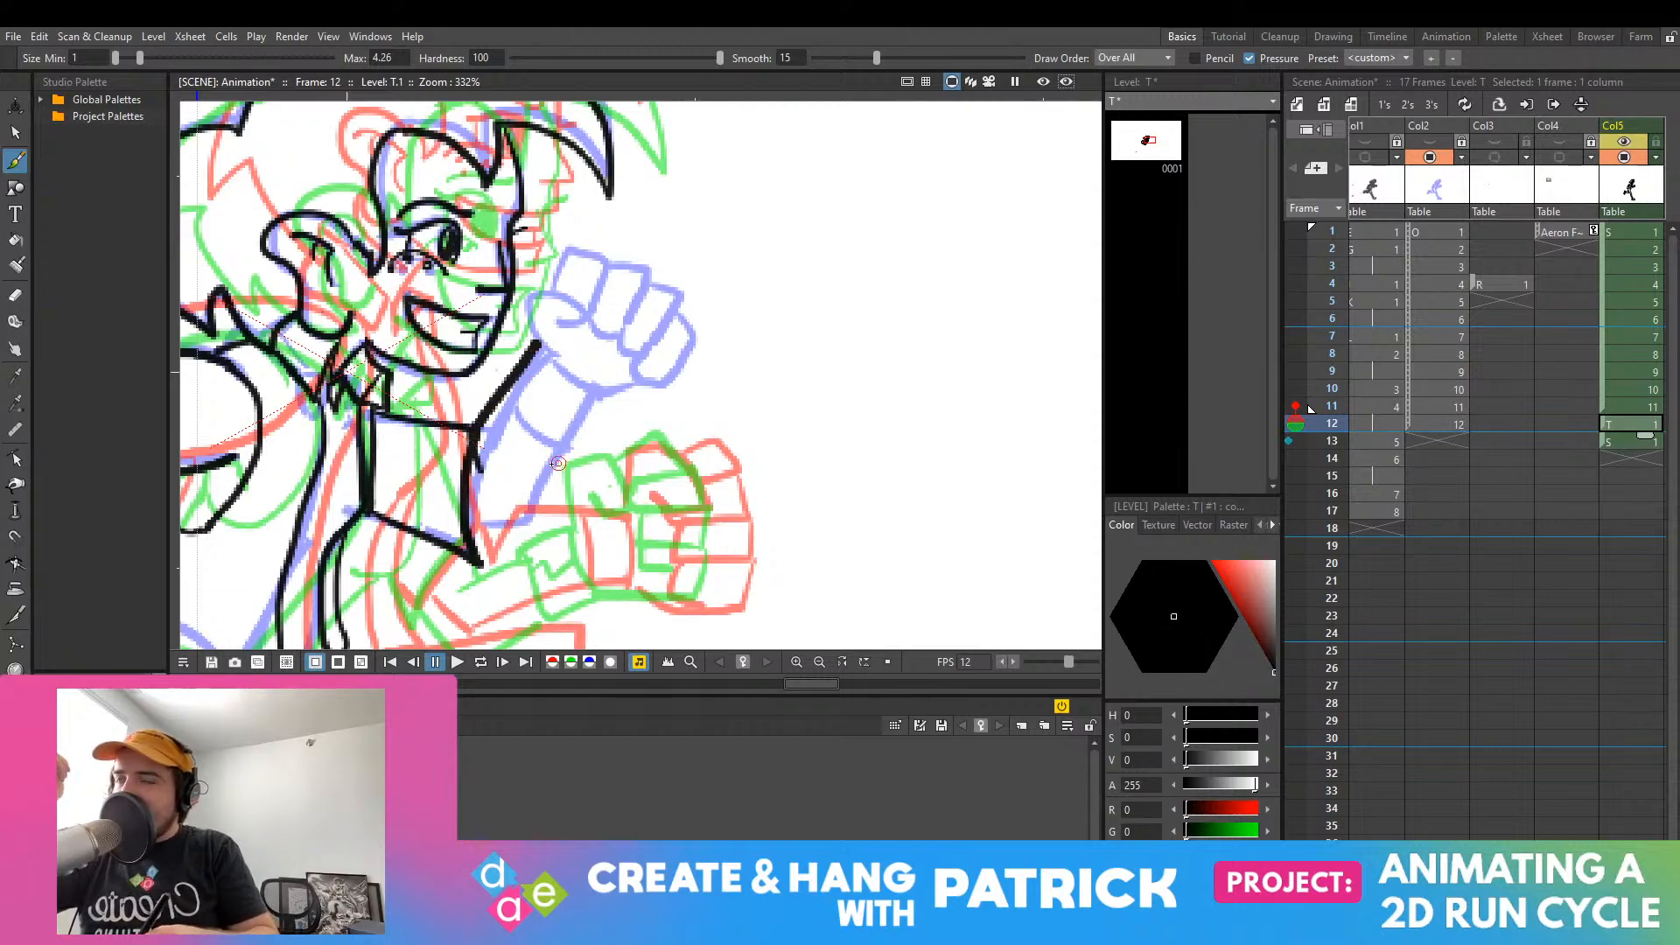
key("ctrl+z")
mouse_move(485, 469)
left_mouse_down()
mouse_move(474, 442)
mouse_move(552, 359)
mouse_move(489, 453)
left_mouse_up()
key("ctrl+z")
key("ctrl+z")
mouse_move(539, 349)
left_mouse_down()
mouse_move(488, 428)
mouse_move(488, 467)
left_mouse_up()
mouse_move(596, 395)
left_mouse_down()
mouse_move(512, 525)
mouse_move(469, 530)
left_mouse_up()
key("ctrl+z")
scroll(518, 416, "down", 3)
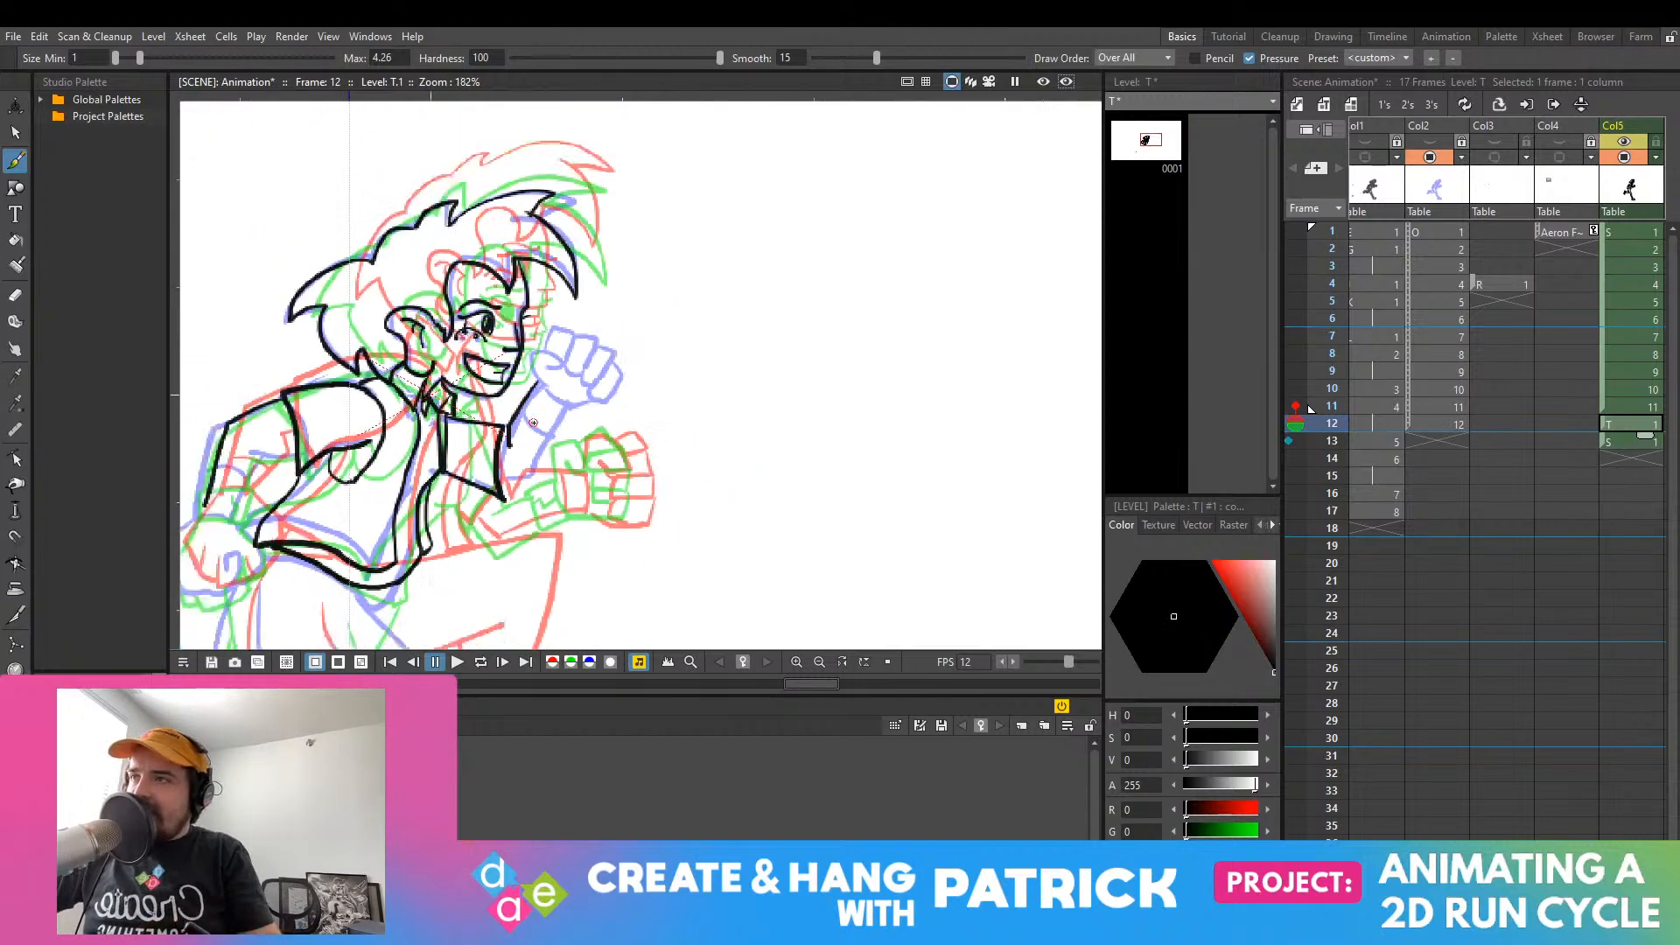
scroll(521, 411, "up", 3)
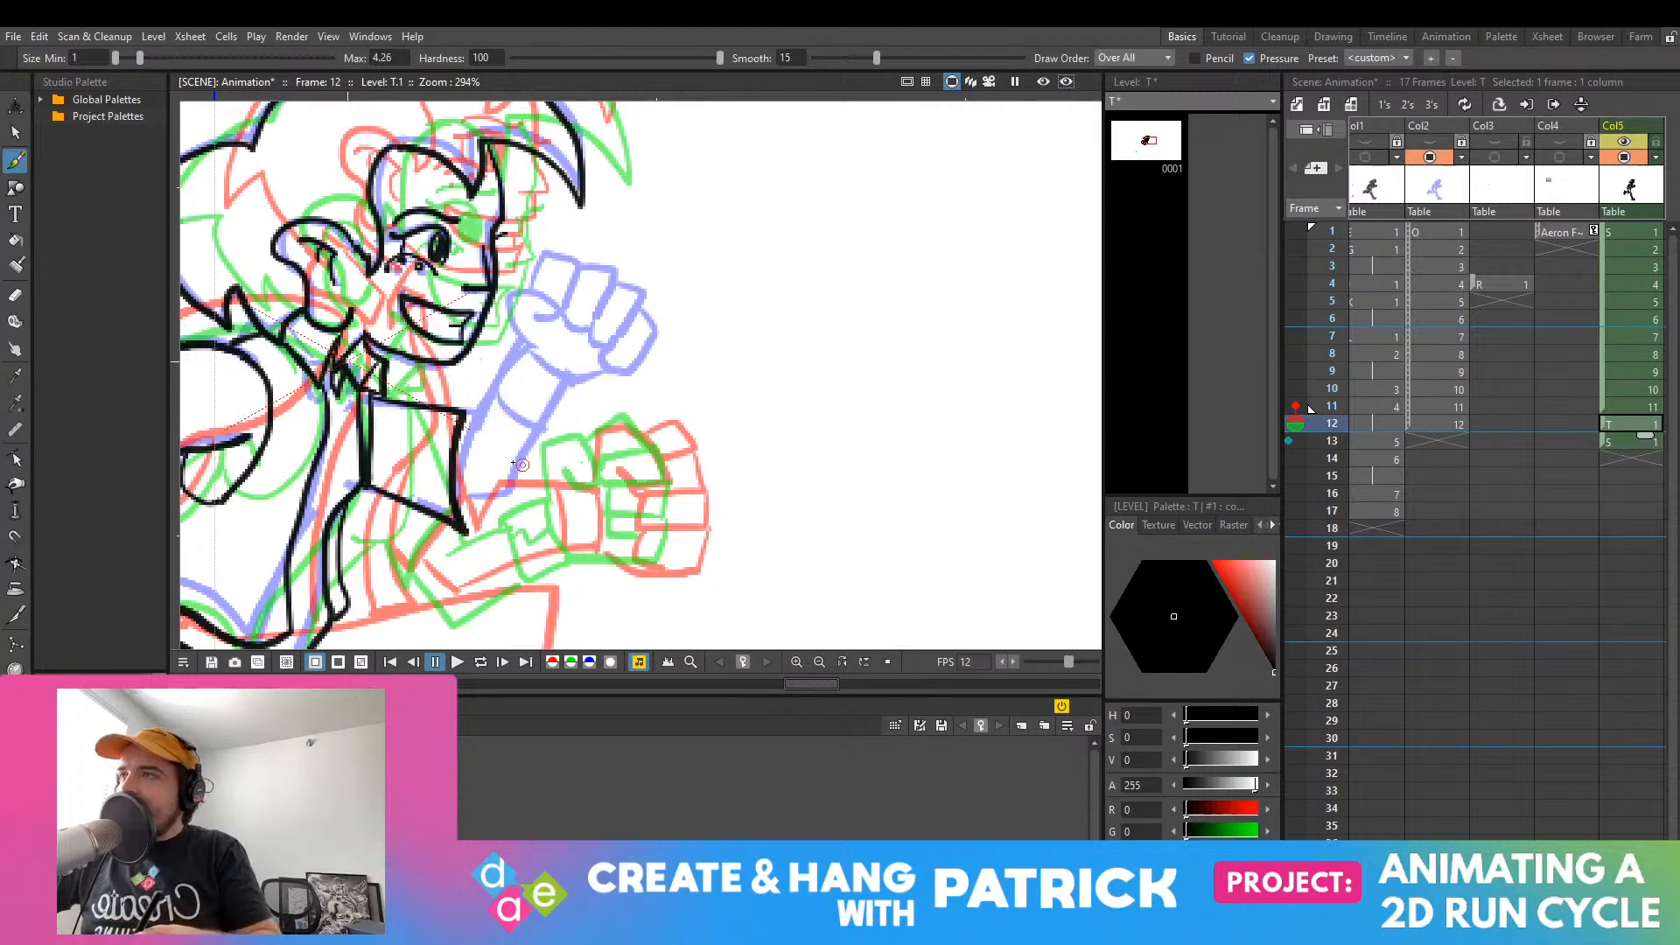
mouse_move(493, 444)
left_mouse_down()
mouse_move(489, 403)
mouse_move(538, 344)
left_mouse_up()
key("ctrl+z")
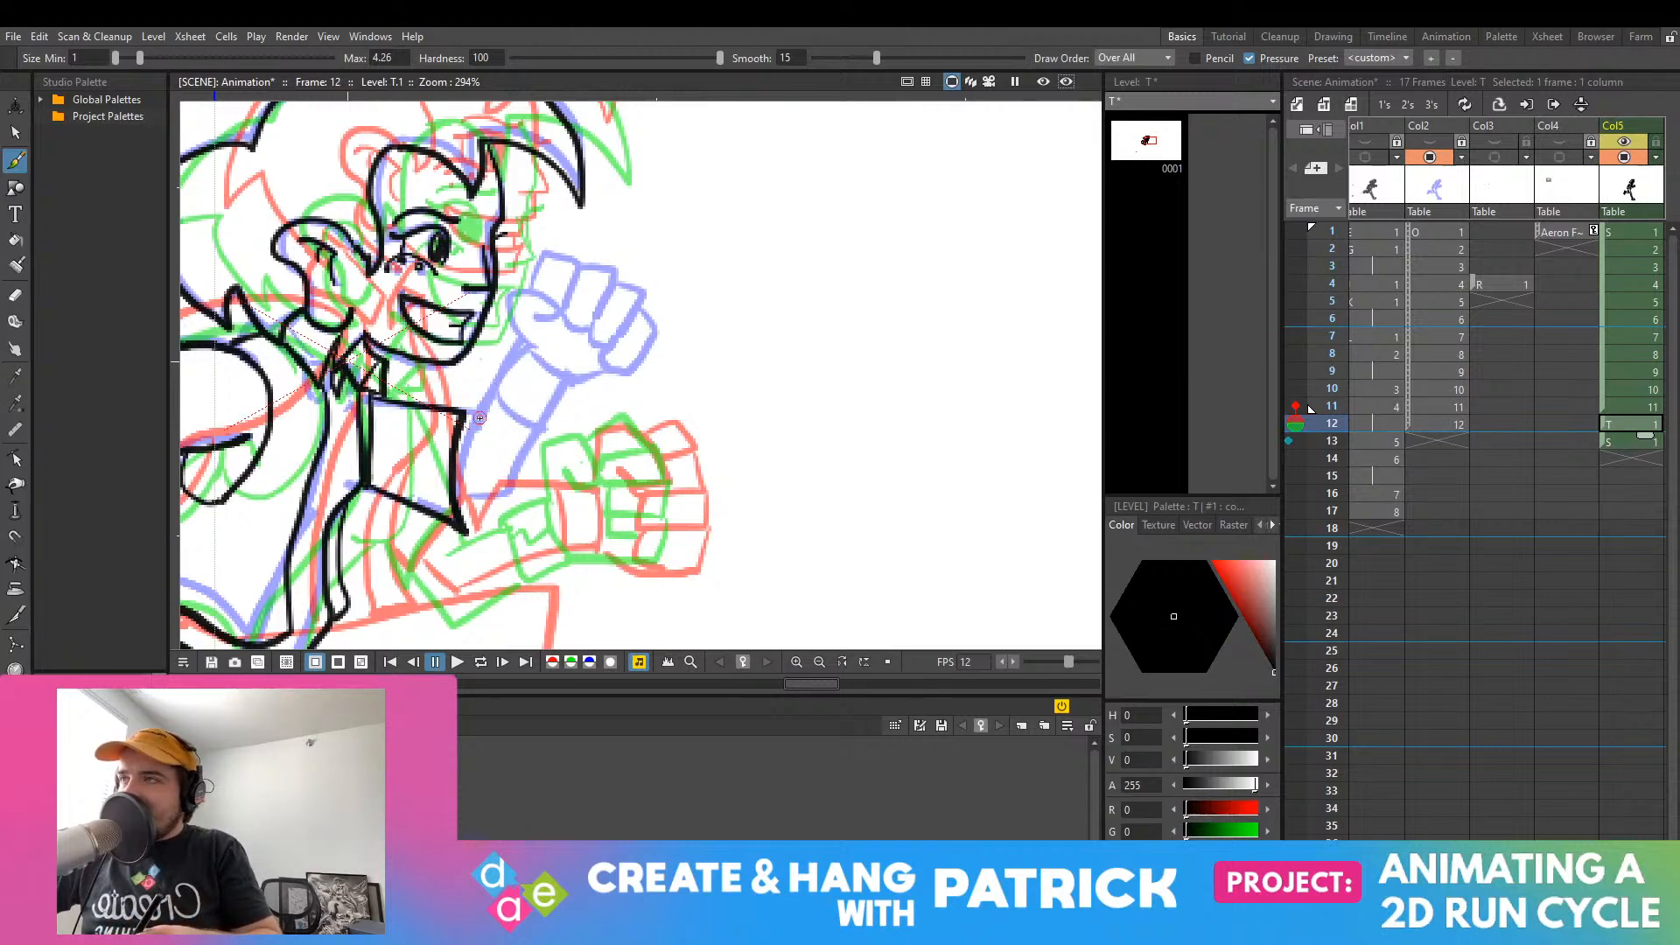
Step: Ink the far arm's upper line and its underside bending up at the elbow toward the fist, and trim the upper line's end
left_click_drag(465, 418, 524, 429)
mouse_move(455, 489)
left_mouse_down()
mouse_move(521, 491)
mouse_move(577, 403)
left_mouse_up()
key("ctrl+z")
mouse_move(455, 491)
left_mouse_down()
mouse_move(524, 501)
mouse_move(604, 389)
left_mouse_up()
left_click_drag(521, 428, 517, 379)
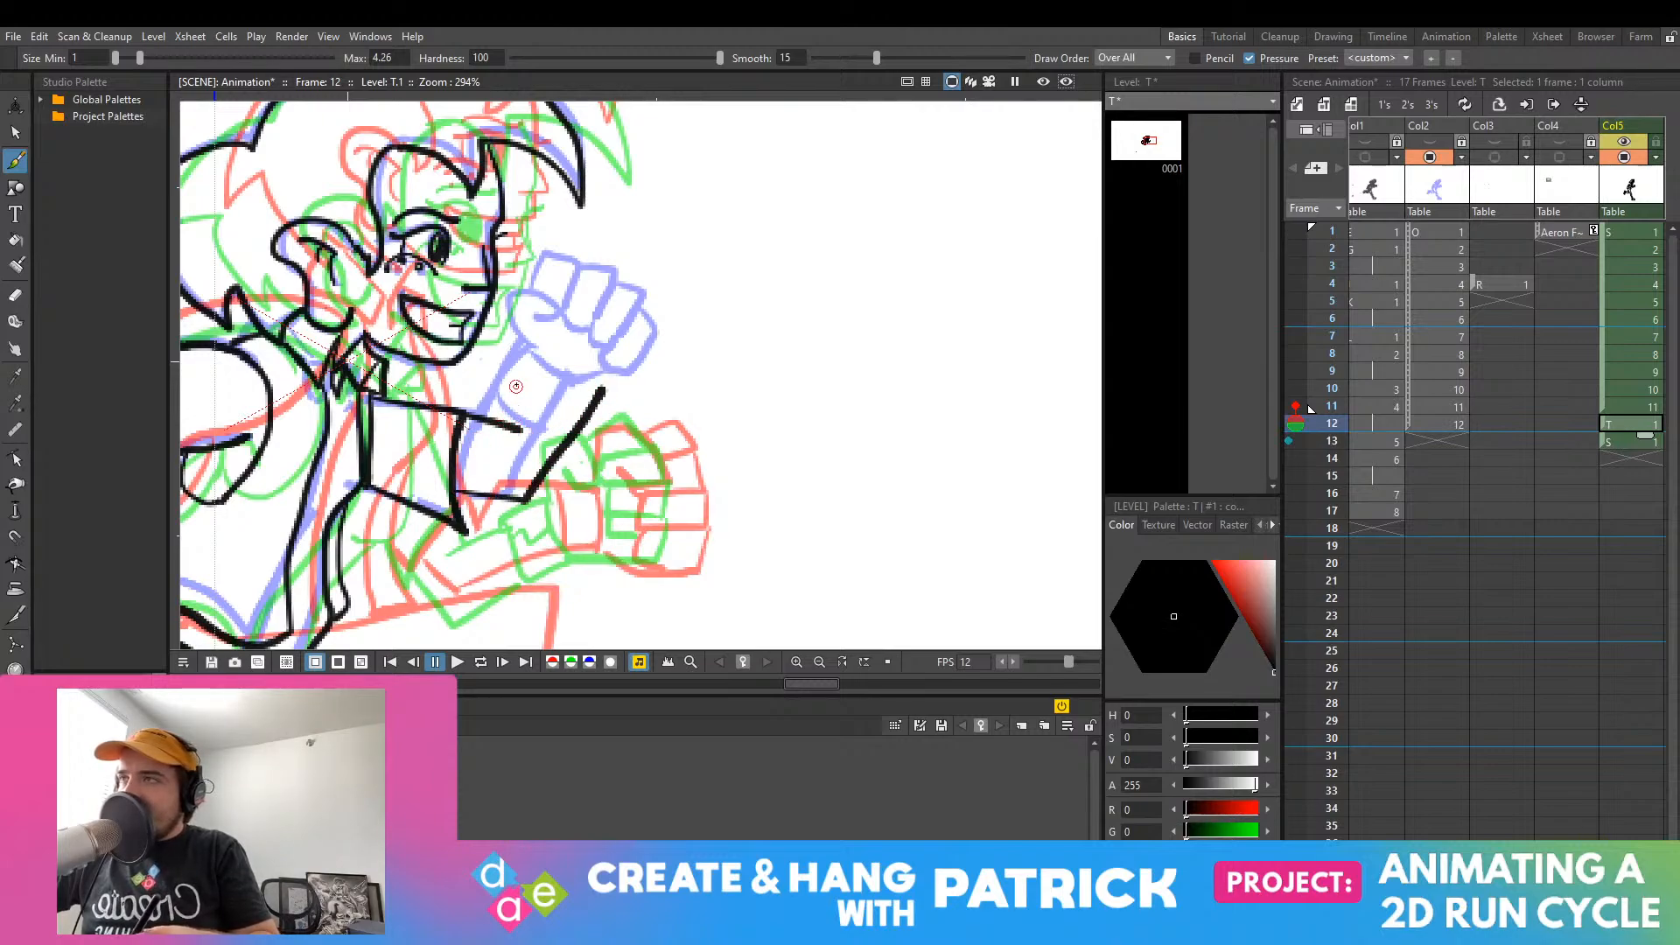
key("ctrl+z")
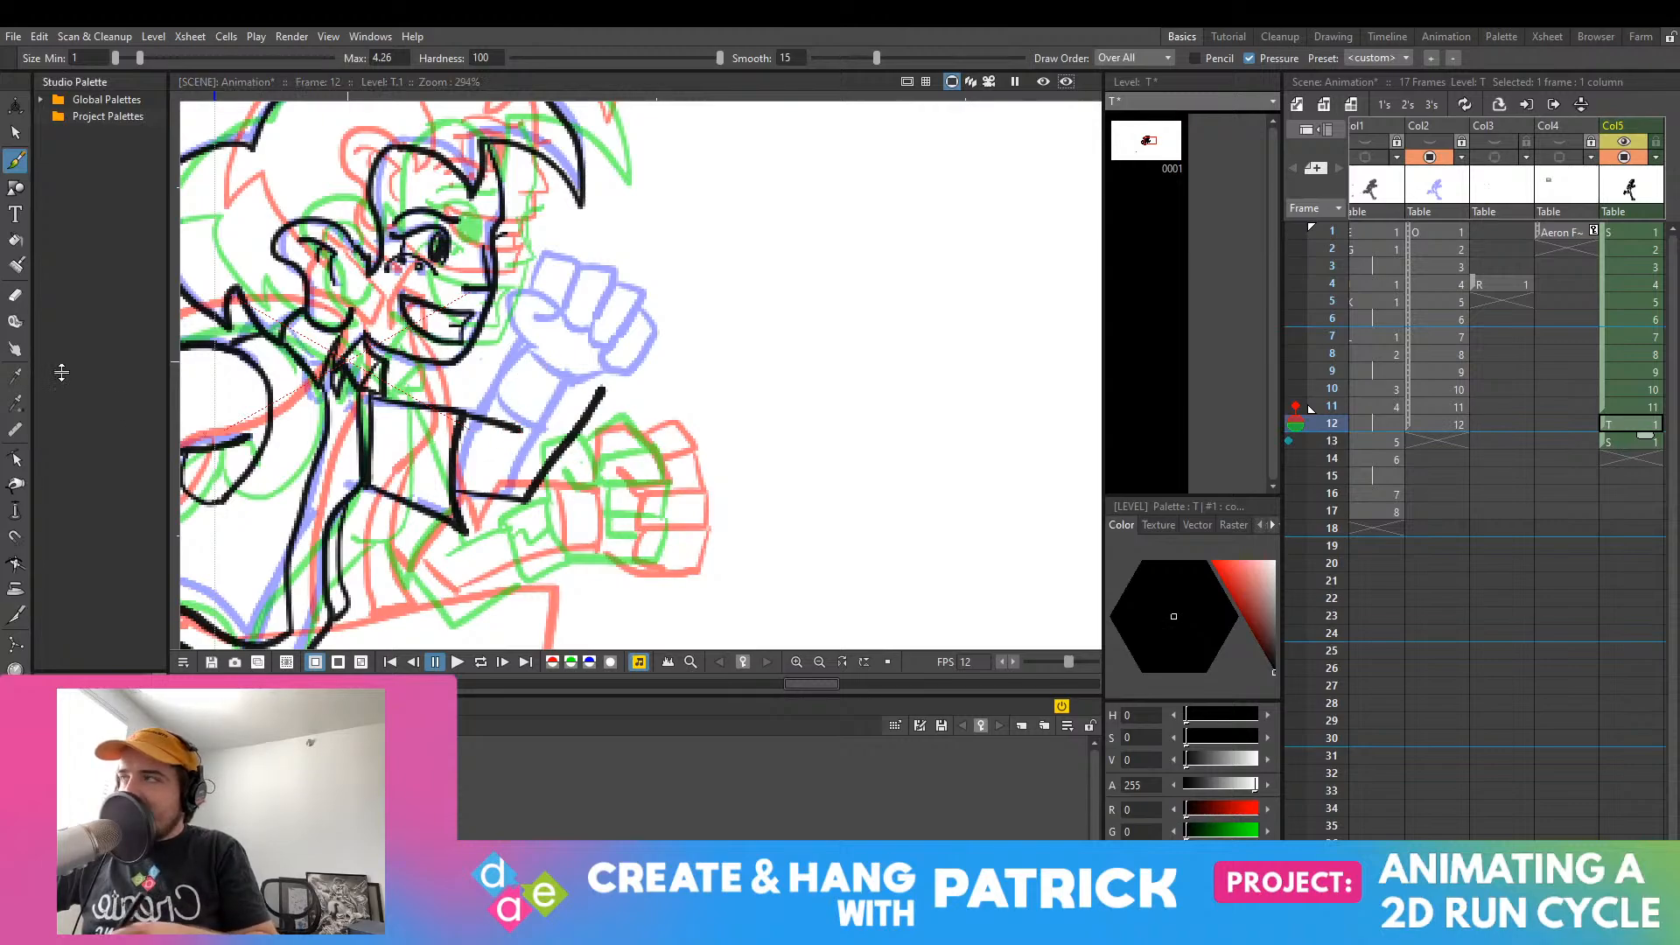
left_click(15, 295)
left_click_drag(542, 440, 517, 427)
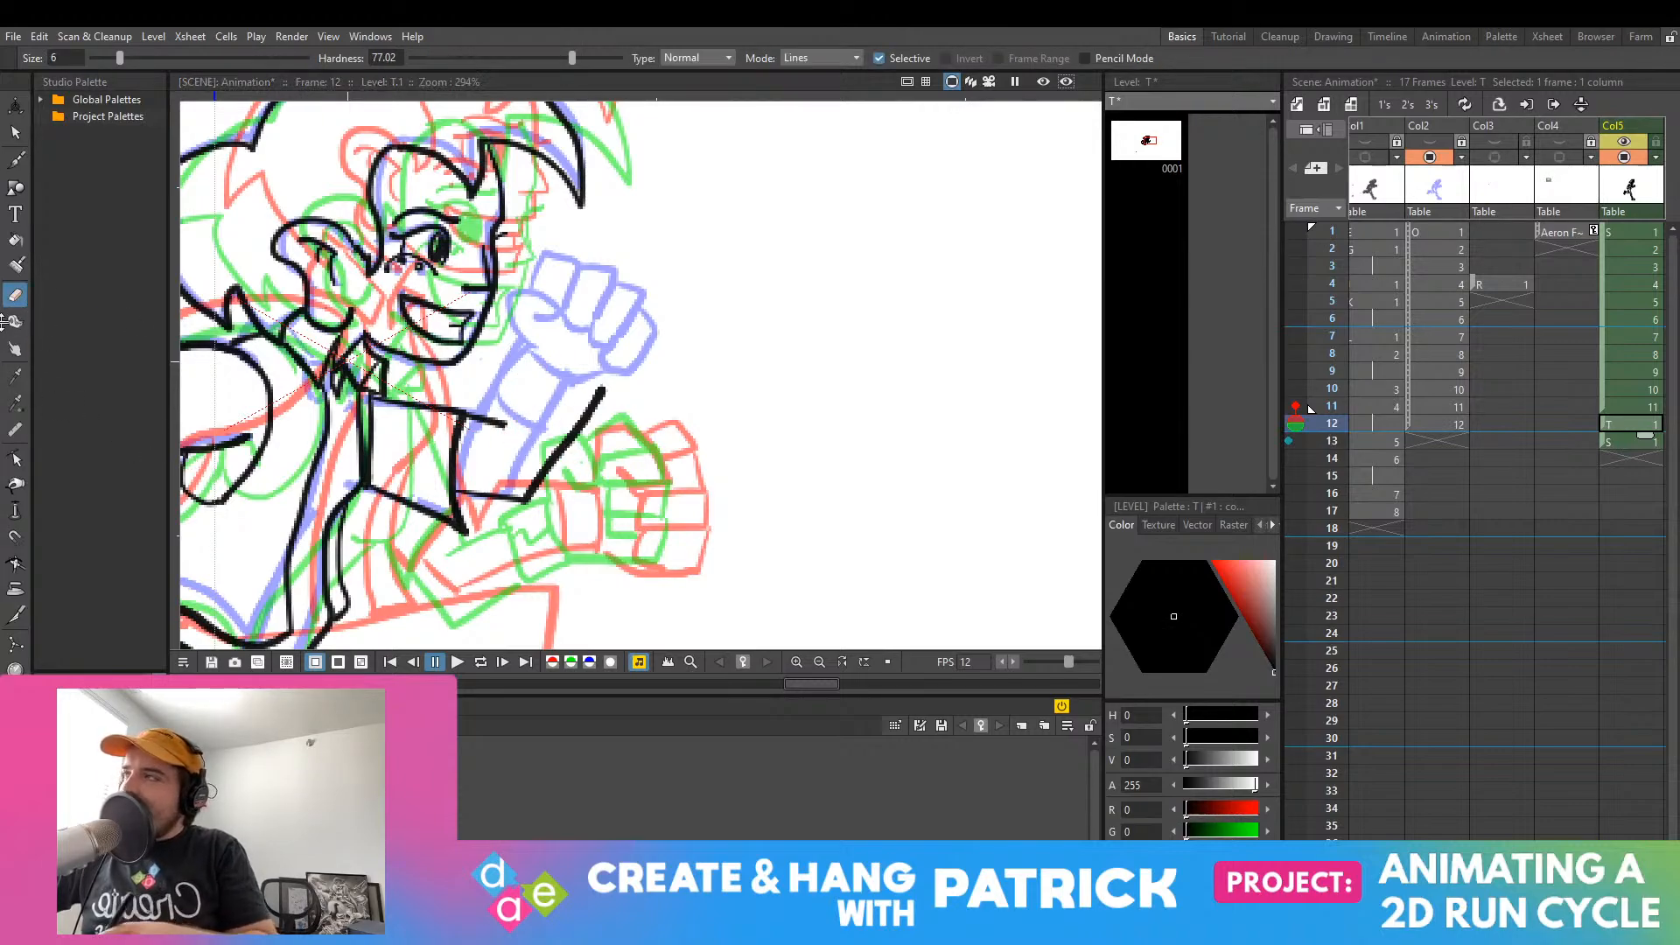
Step: Ink the far forearm's upper line from the elbow up to the base of the fist with the brush
left_click(18, 184)
left_click(16, 161)
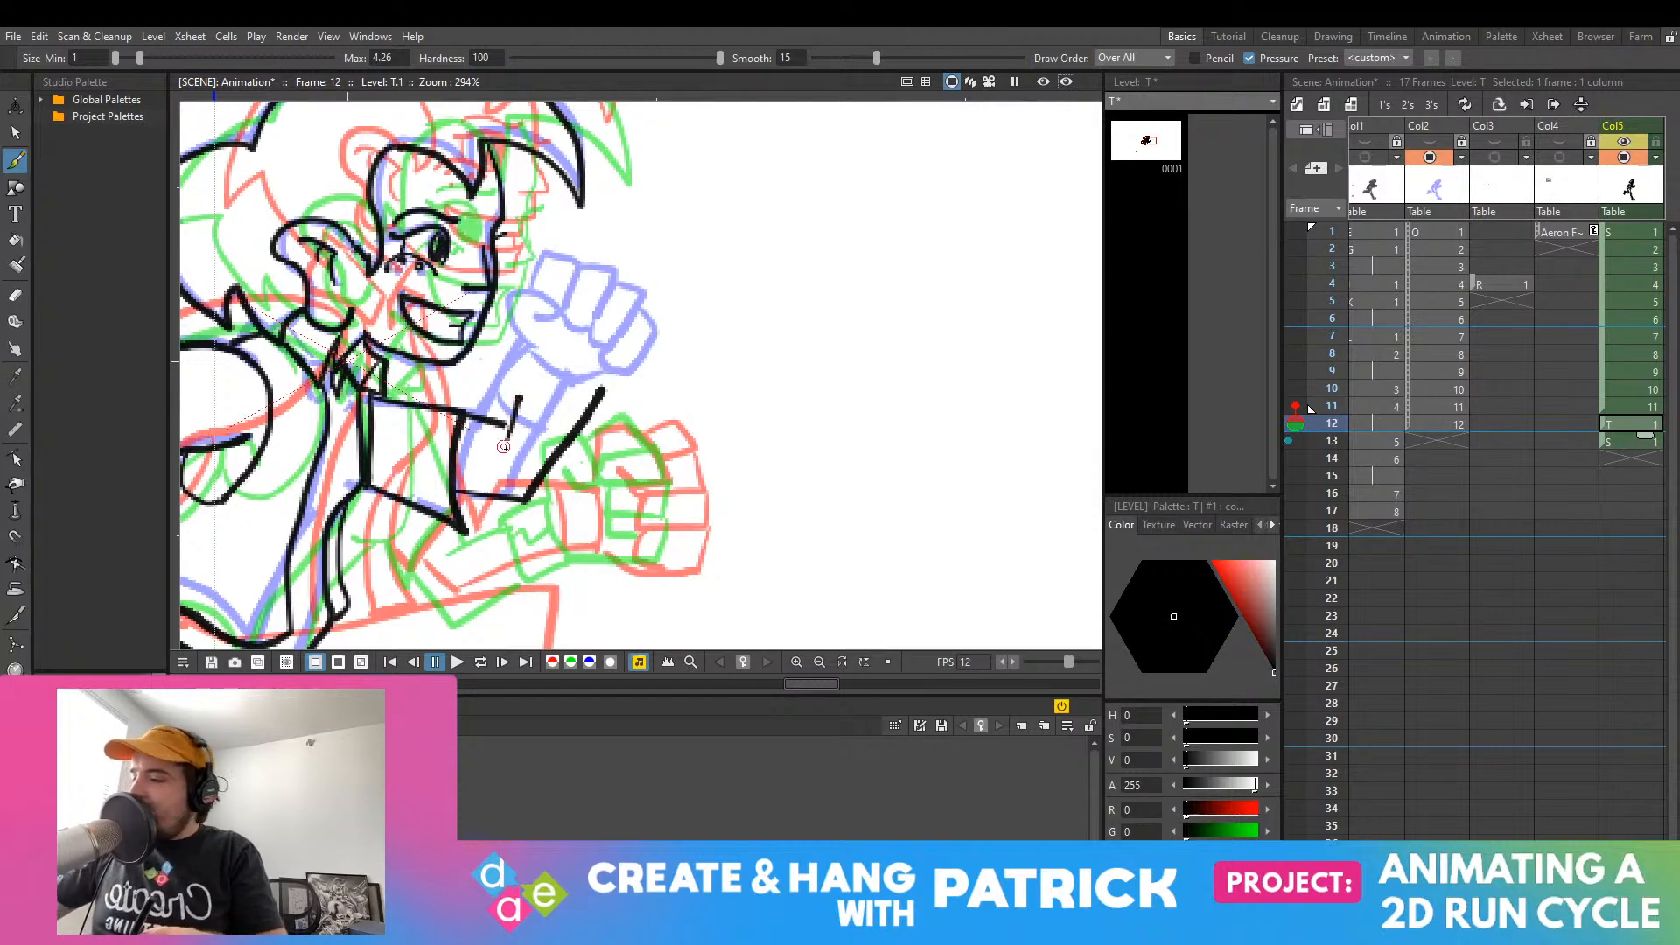
mouse_move(512, 423)
left_mouse_down()
mouse_move(520, 384)
mouse_move(569, 347)
left_mouse_up()
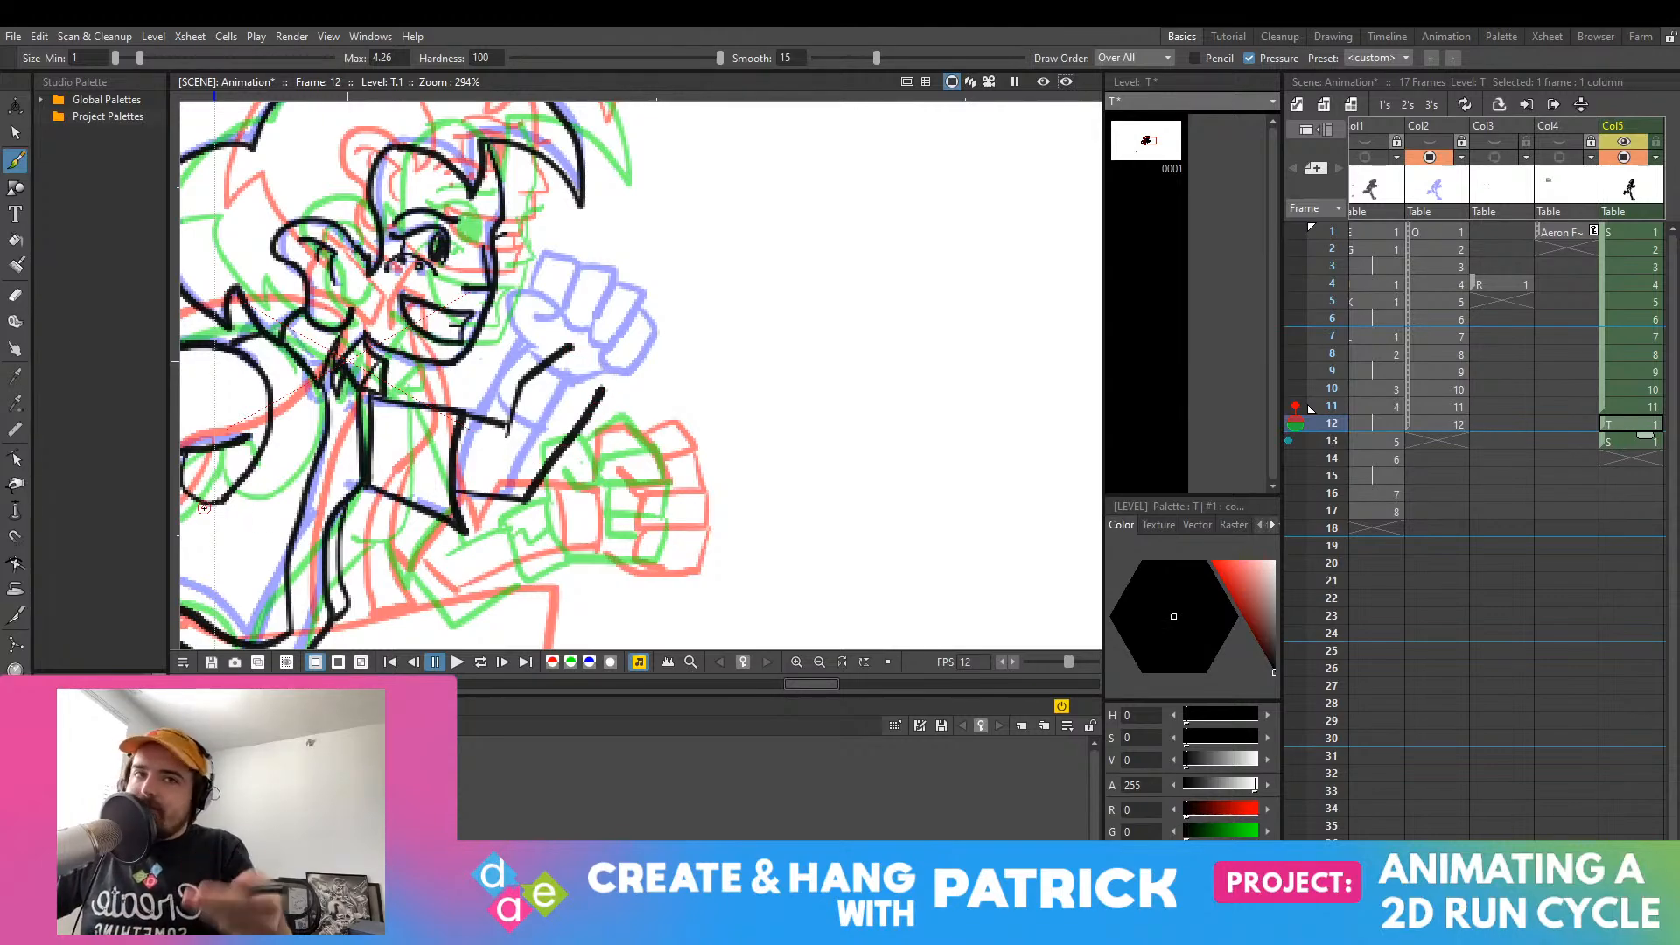
Step: Erase the far forearm and the sleeve's lower corner, and redraw the sleeve's front and lower edges meeting in a point
left_click(15, 295)
mouse_move(580, 337)
left_mouse_down()
mouse_move(504, 438)
mouse_move(512, 466)
mouse_move(549, 484)
mouse_move(593, 408)
mouse_move(550, 470)
mouse_move(561, 479)
mouse_move(544, 458)
mouse_move(525, 510)
mouse_move(478, 488)
mouse_move(515, 481)
mouse_move(437, 567)
mouse_move(496, 496)
mouse_move(456, 477)
mouse_move(468, 548)
mouse_move(495, 480)
mouse_move(528, 506)
mouse_move(457, 528)
mouse_move(429, 518)
left_mouse_up()
left_click(14, 160)
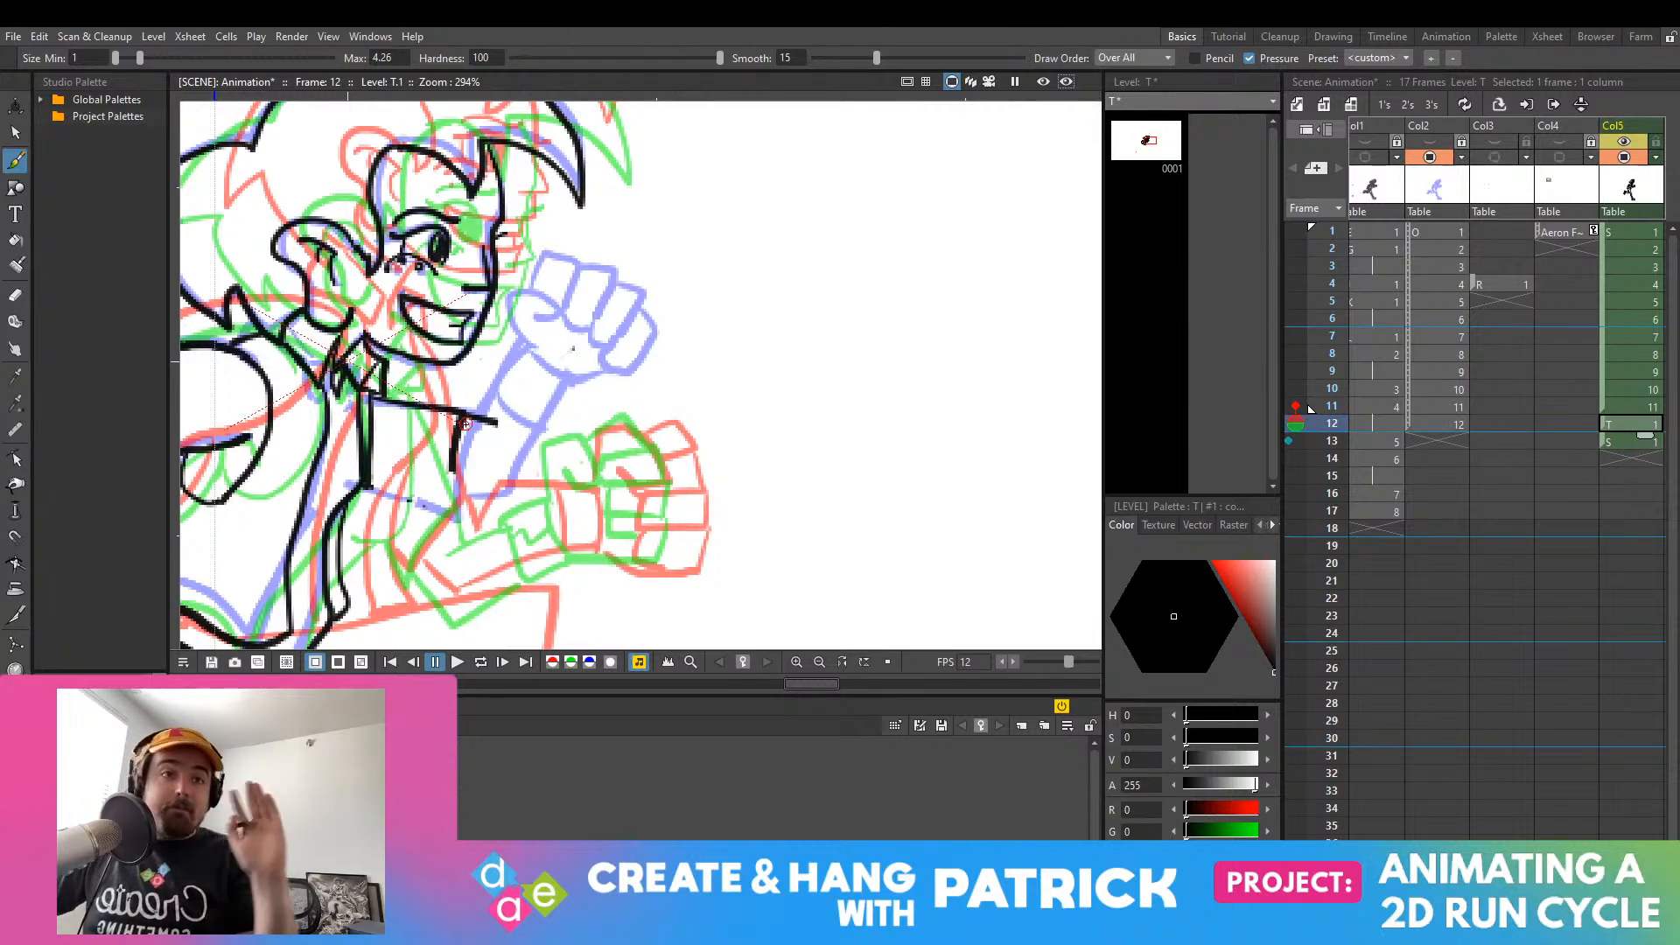
mouse_move(462, 420)
left_mouse_down()
mouse_move(441, 535)
mouse_move(373, 482)
left_mouse_up()
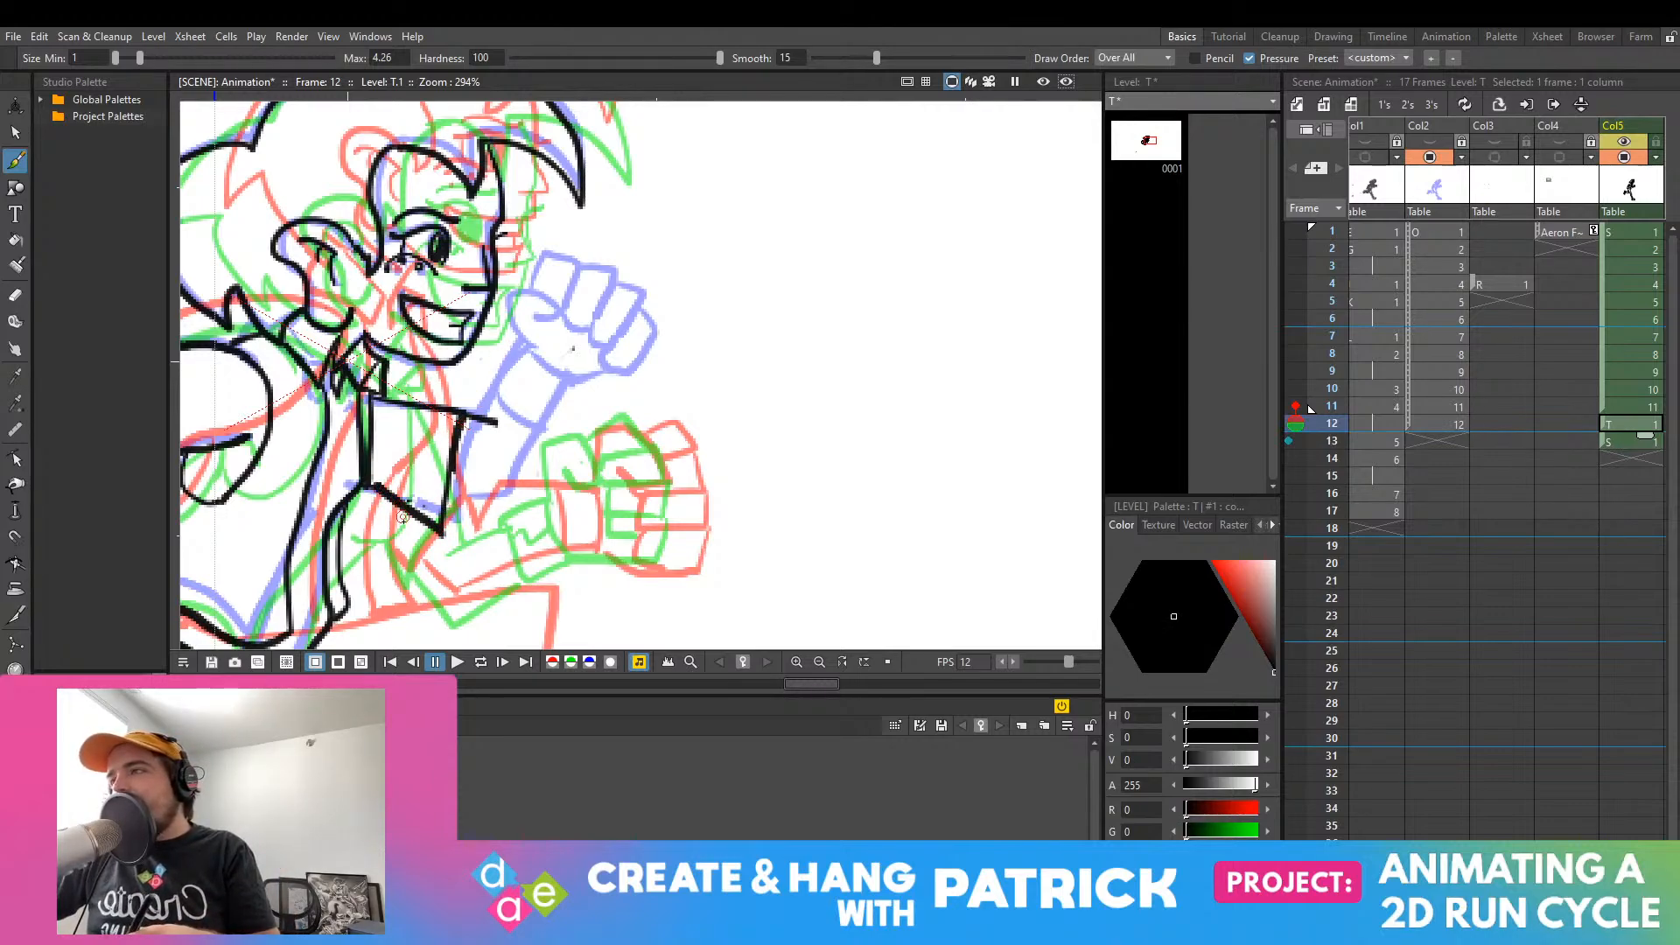
key("ctrl+z")
mouse_move(458, 422)
left_mouse_down()
mouse_move(442, 542)
mouse_move(372, 488)
left_mouse_up()
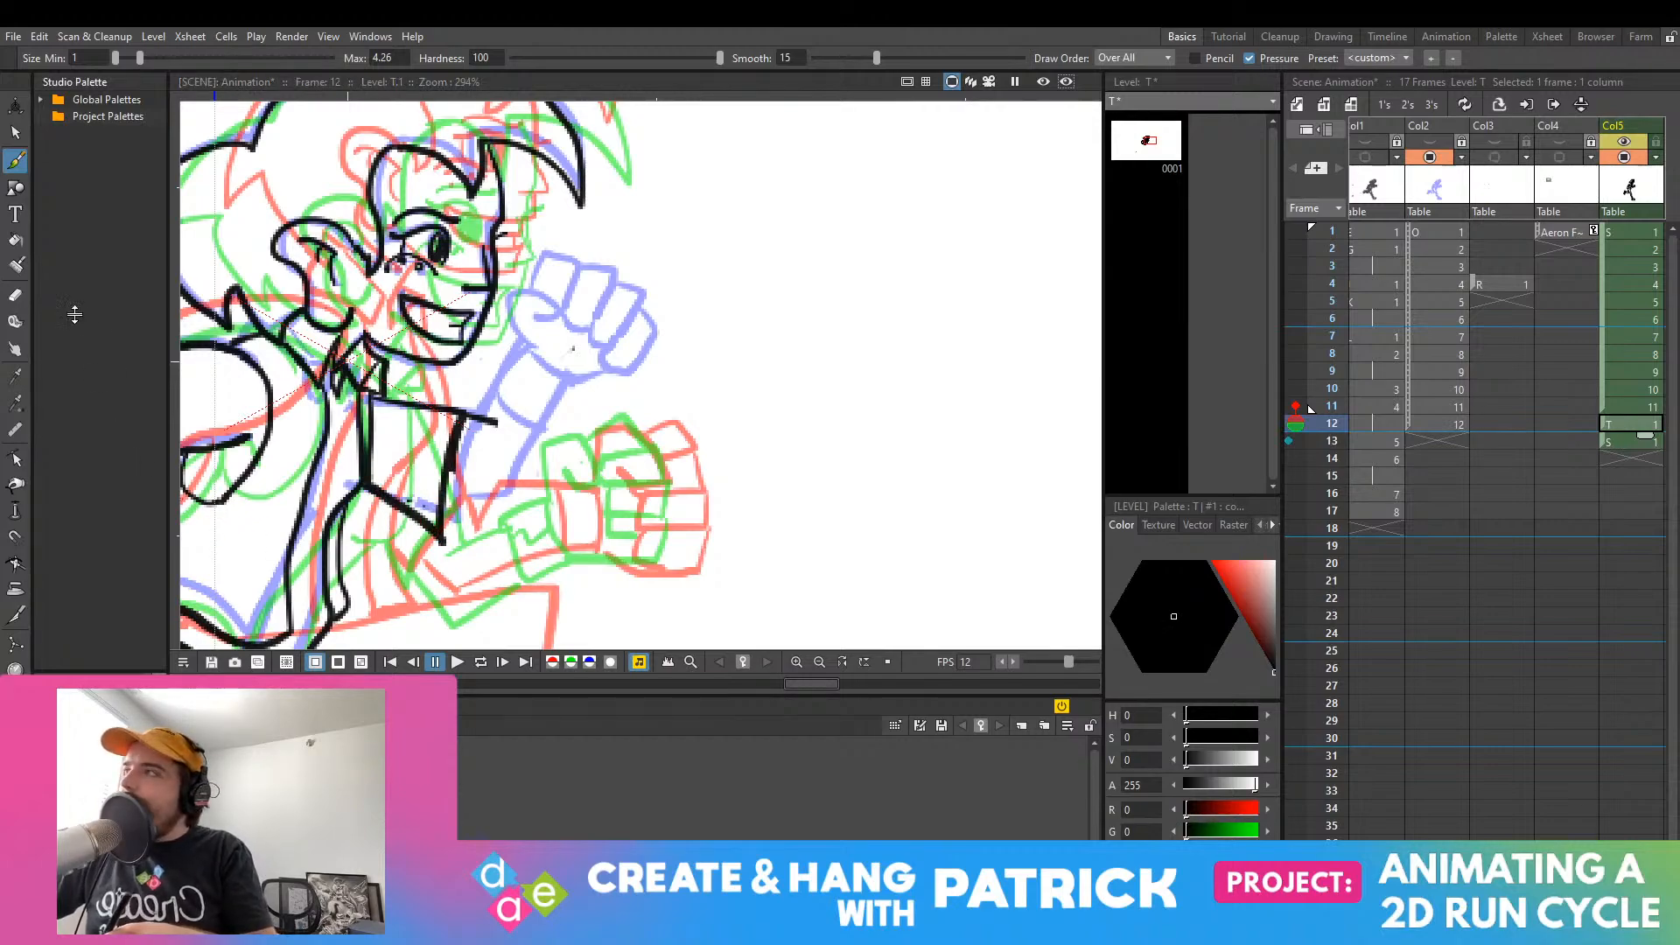
Step: Ink the far arm's underside bending up at the elbow to the wrist, and the forearm's upper line parallel to it
left_click(15, 295)
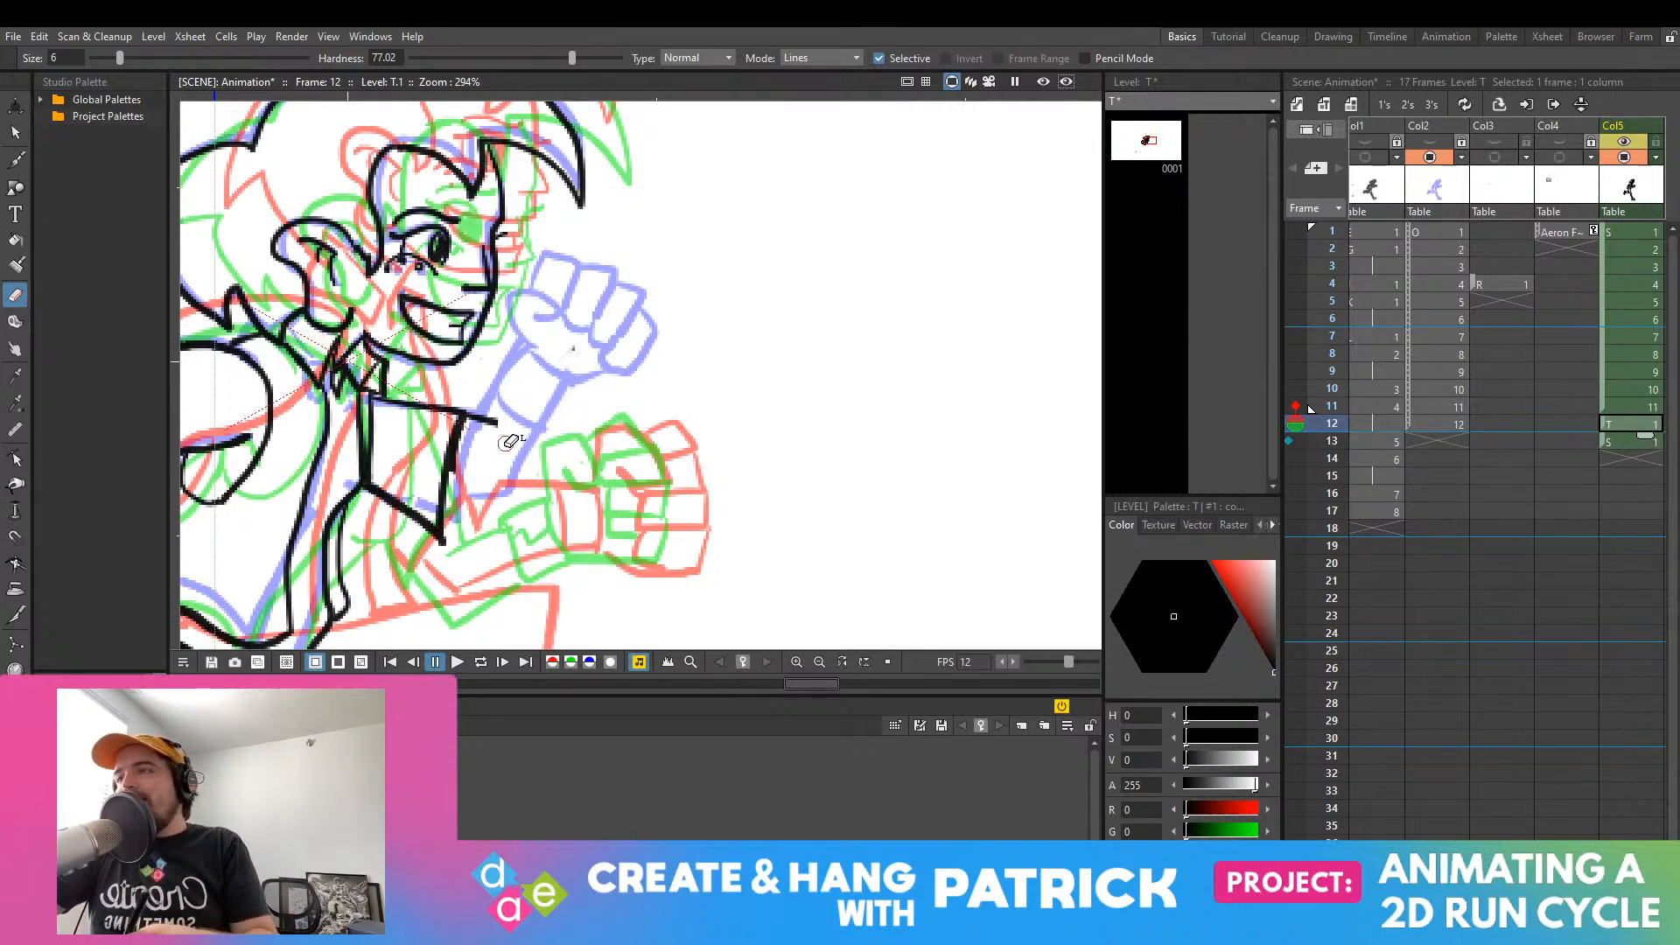
left_click(15, 160)
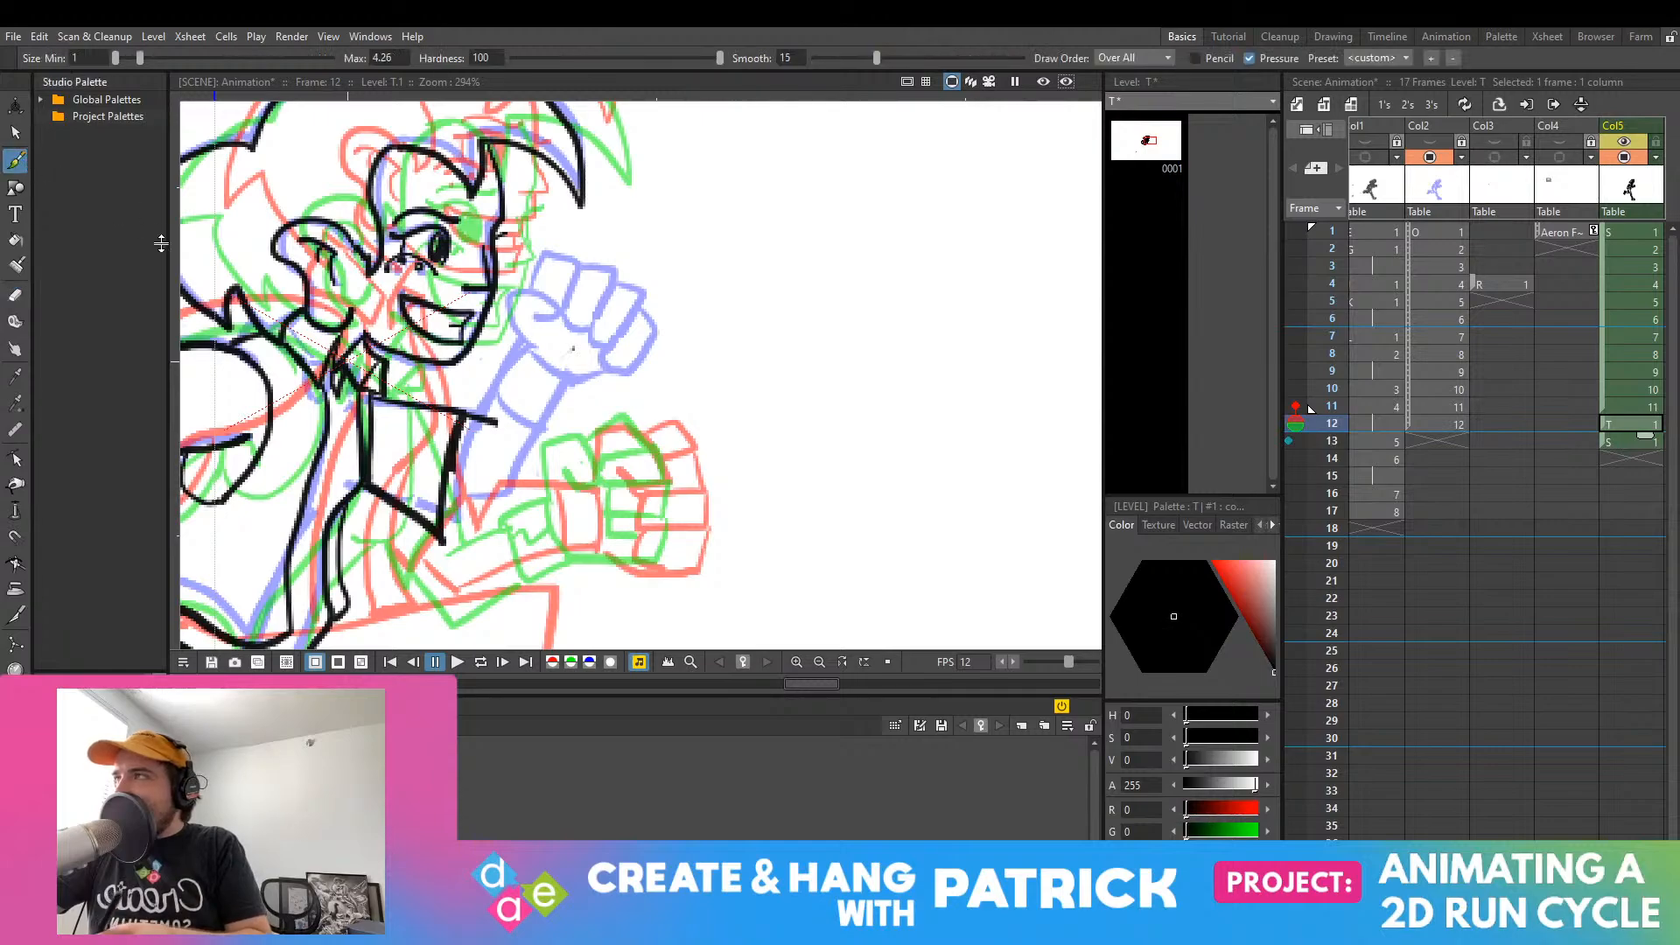
mouse_move(448, 478)
left_mouse_down()
mouse_move(530, 504)
mouse_move(506, 500)
mouse_move(558, 402)
left_mouse_up()
key("ctrl+z")
key("ctrl+z")
key("ctrl+z")
key("ctrl+z")
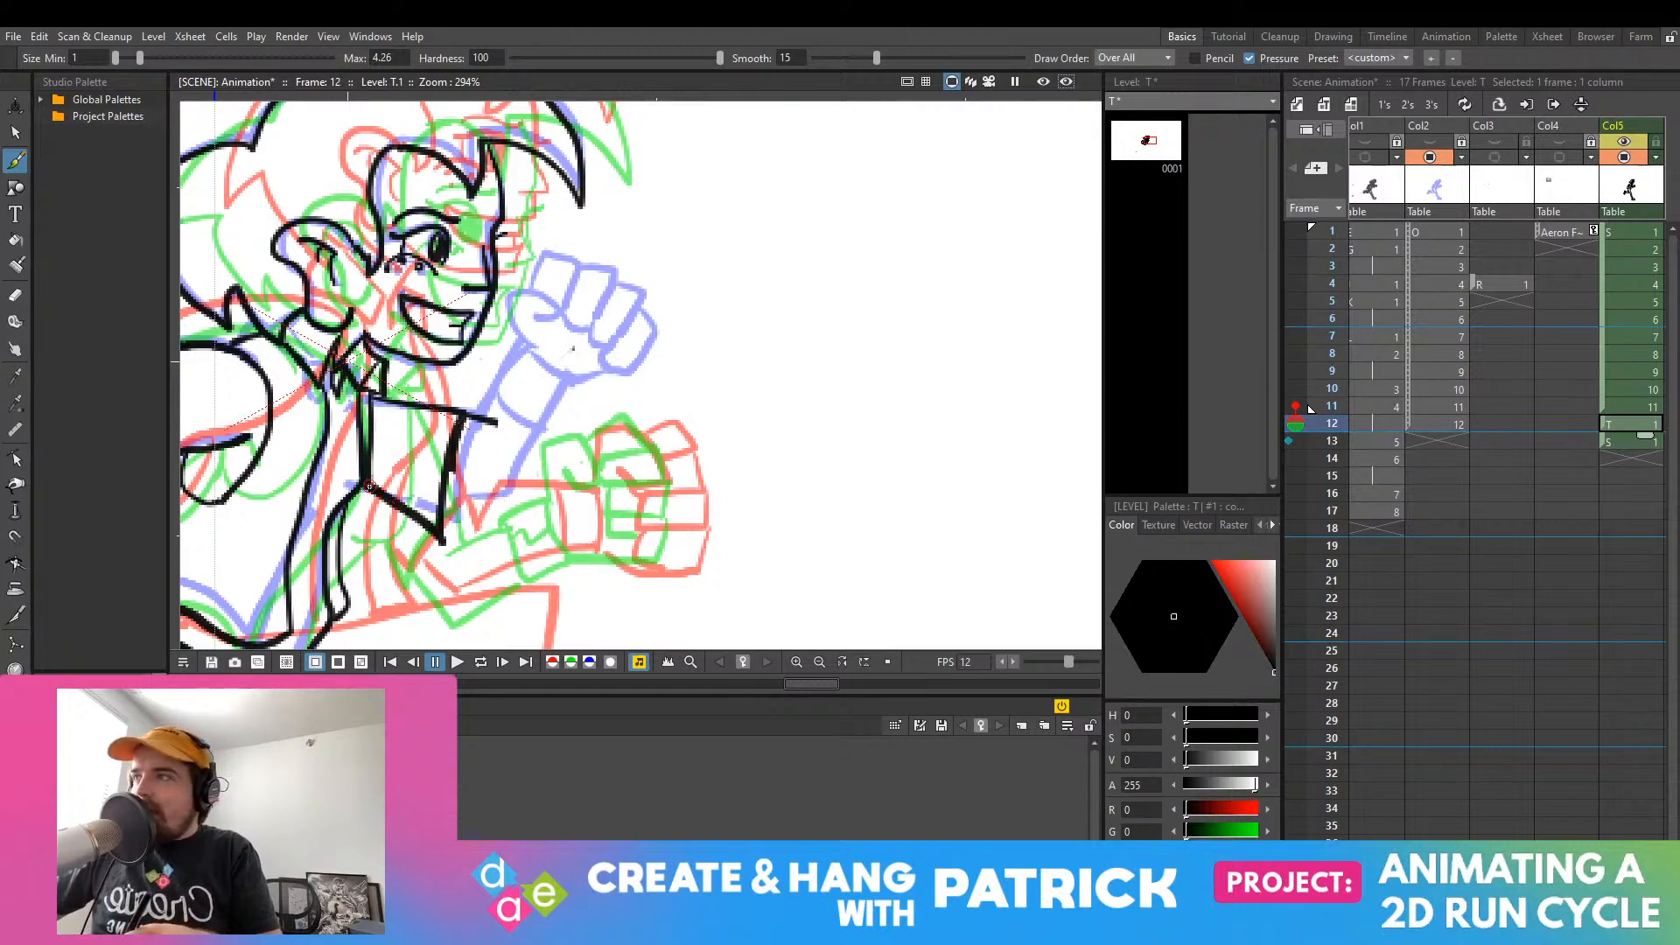
mouse_move(450, 495)
left_mouse_down()
mouse_move(532, 504)
mouse_move(526, 524)
mouse_move(571, 392)
left_mouse_up()
left_click_drag(490, 430, 539, 358)
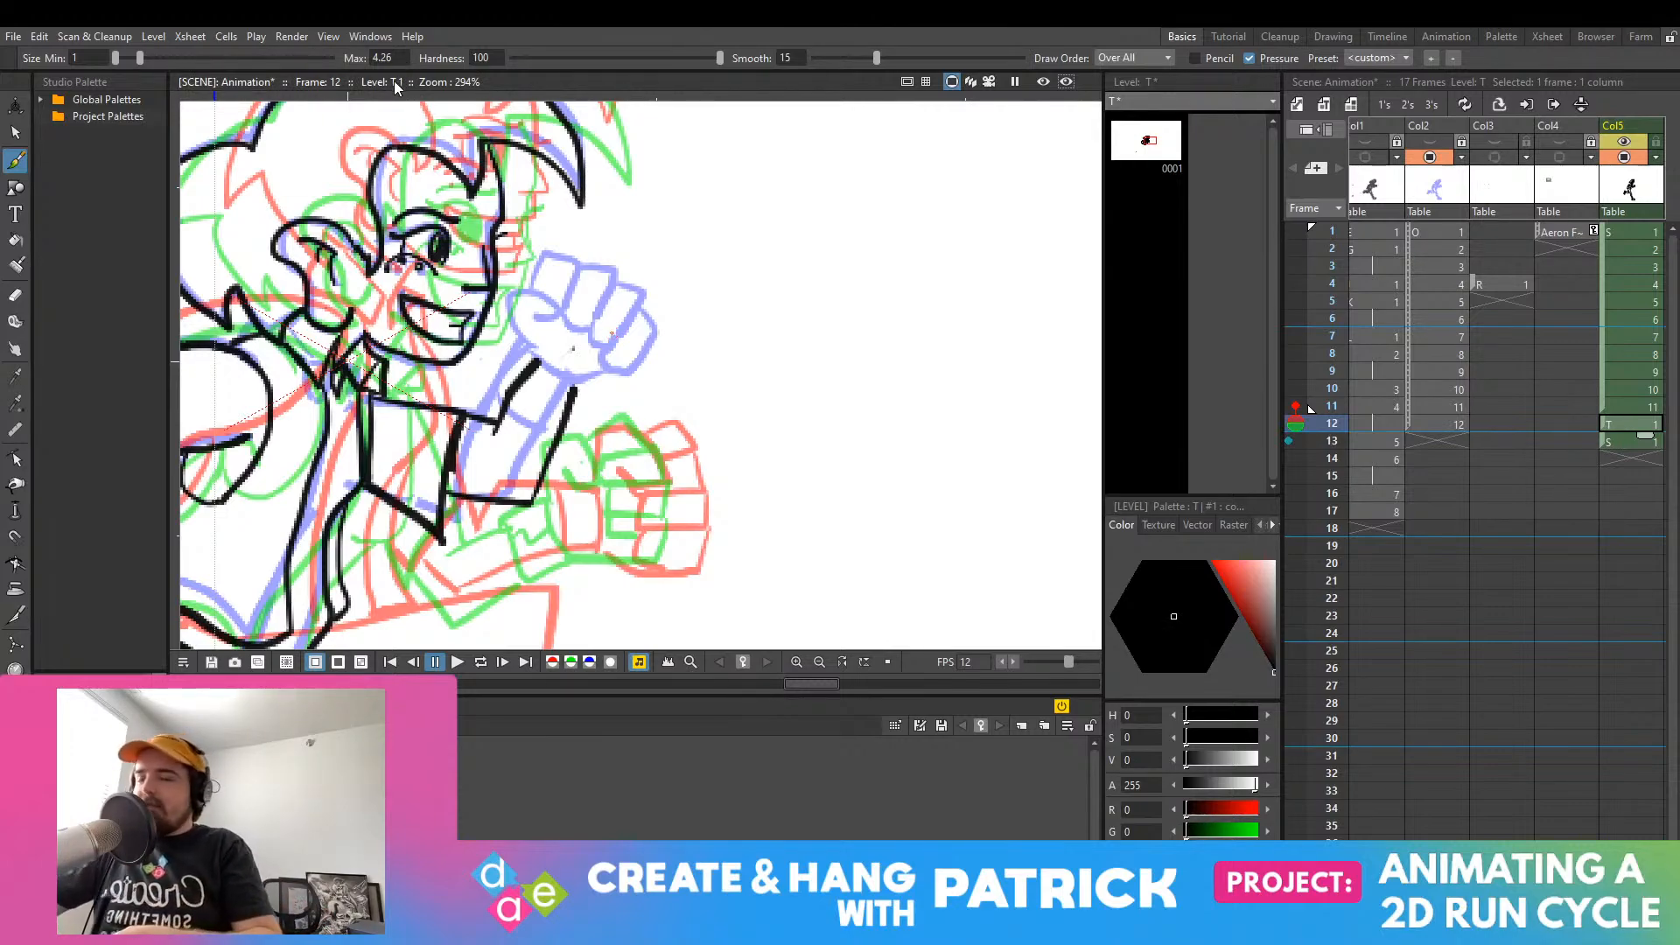
Step: Erase the far arm's underside together with the sleeve's front and lower edges, keeping the forearm's upper line
left_click(16, 294)
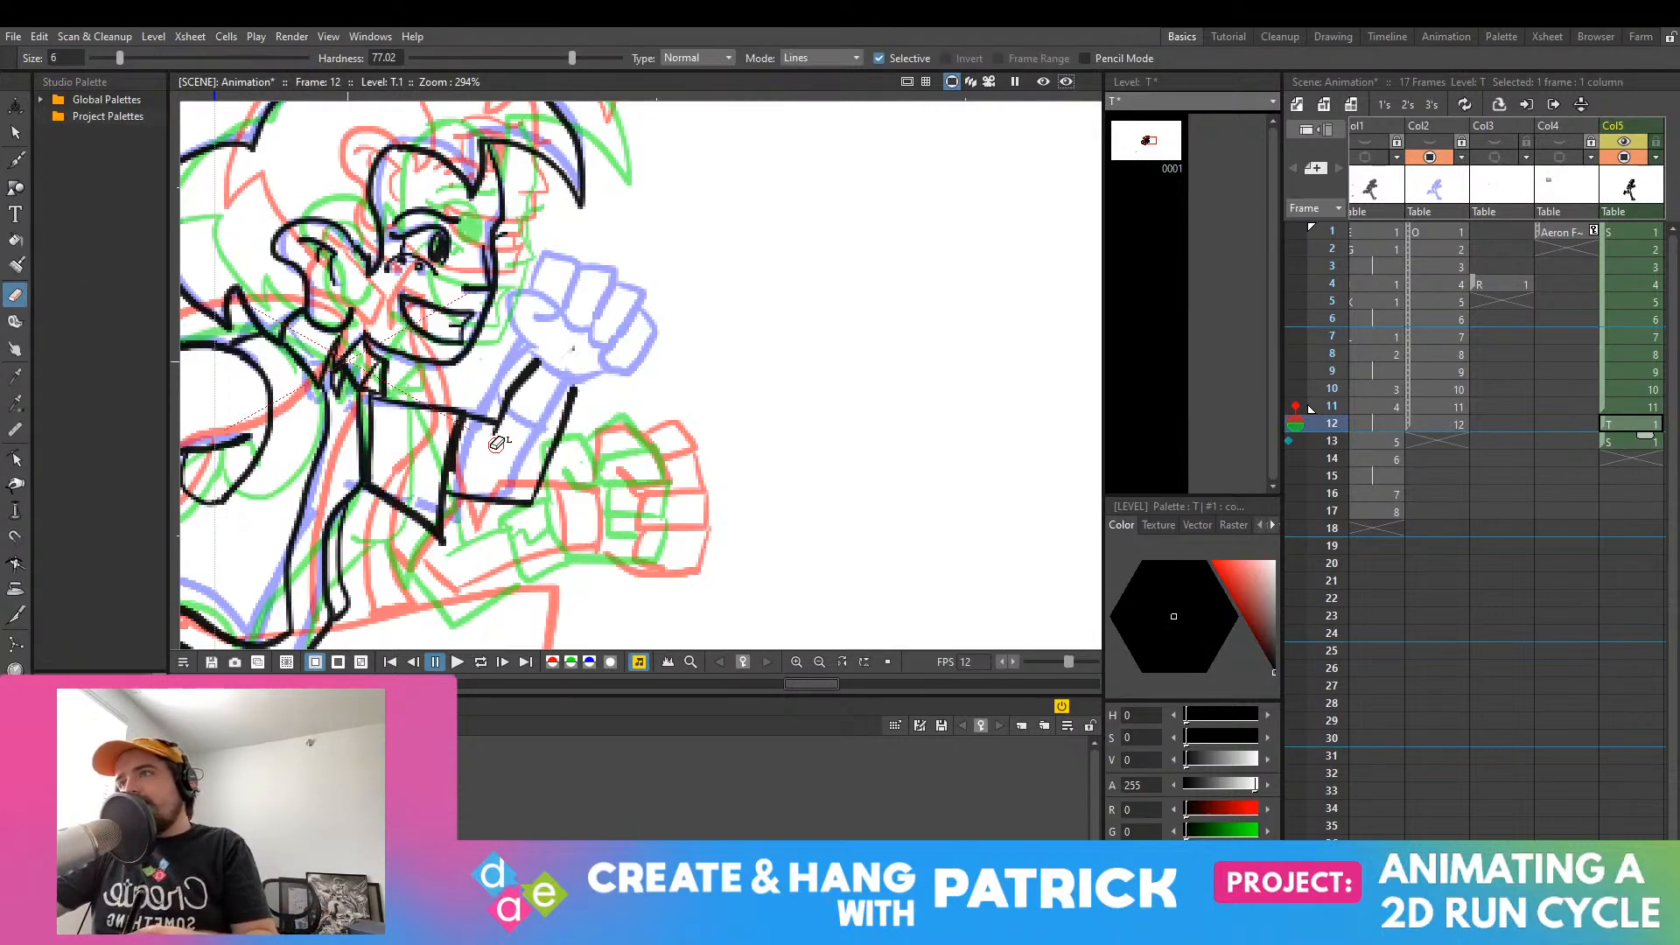
mouse_move(462, 495)
left_mouse_down()
mouse_move(528, 501)
mouse_move(562, 449)
mouse_move(520, 507)
mouse_move(490, 484)
mouse_move(459, 490)
mouse_move(438, 554)
mouse_move(439, 509)
mouse_move(450, 548)
mouse_move(415, 496)
mouse_move(406, 522)
mouse_move(391, 483)
left_mouse_up()
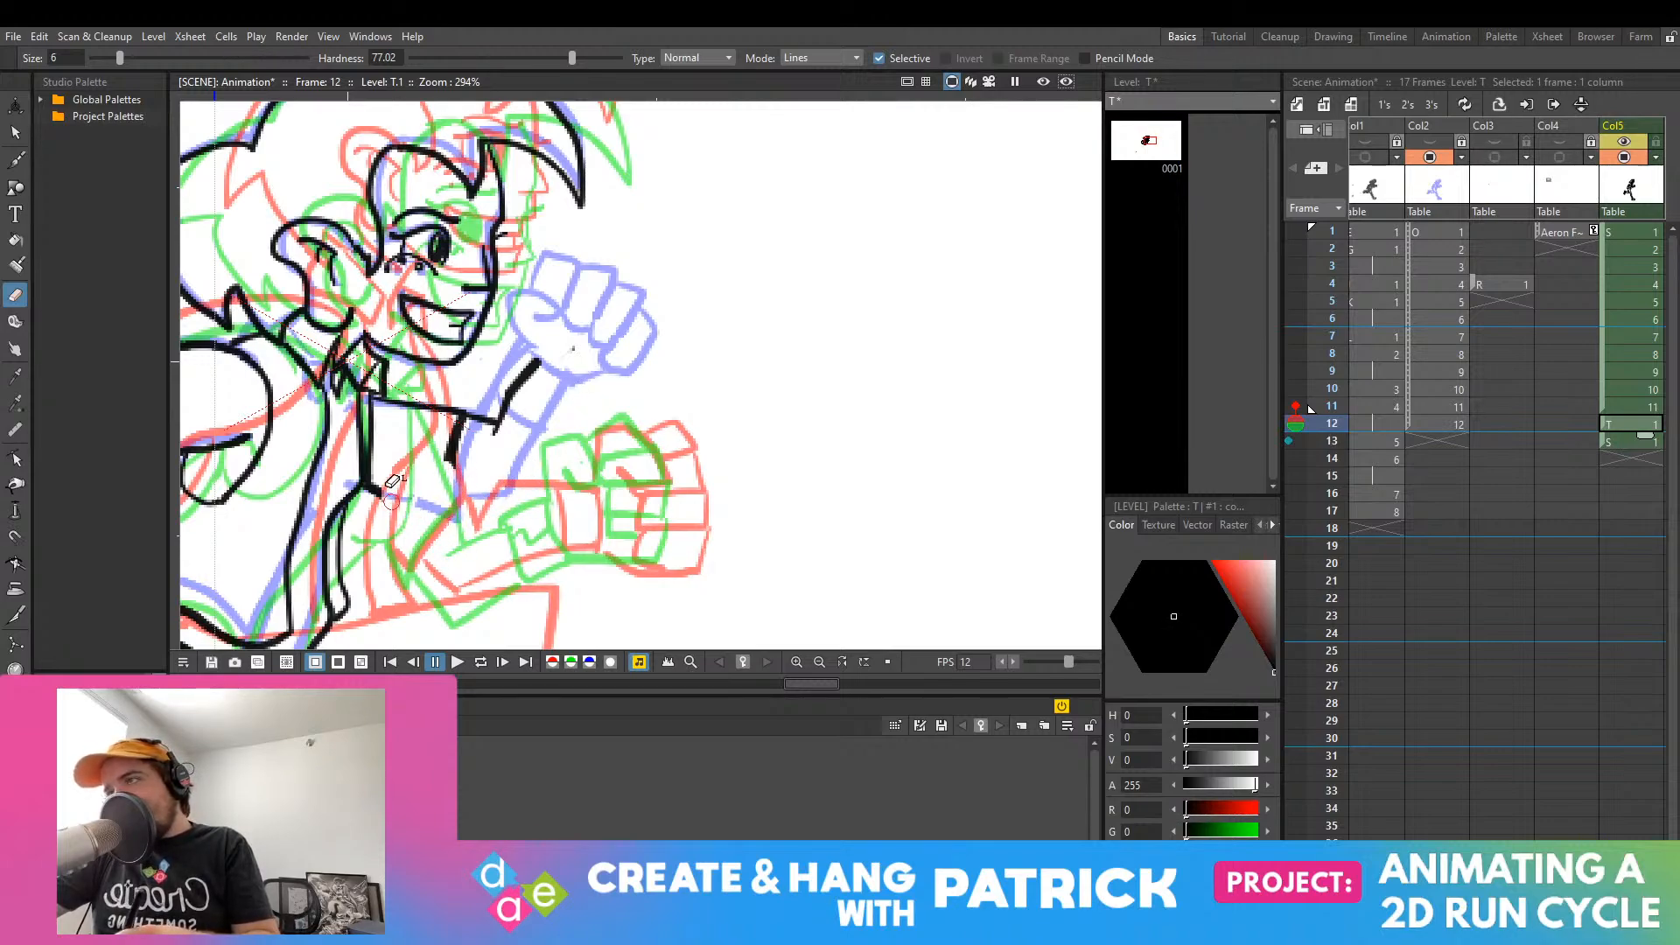
left_click(15, 160)
mouse_move(459, 418)
left_mouse_down()
mouse_move(435, 524)
mouse_move(390, 494)
left_mouse_up()
key("ctrl+z")
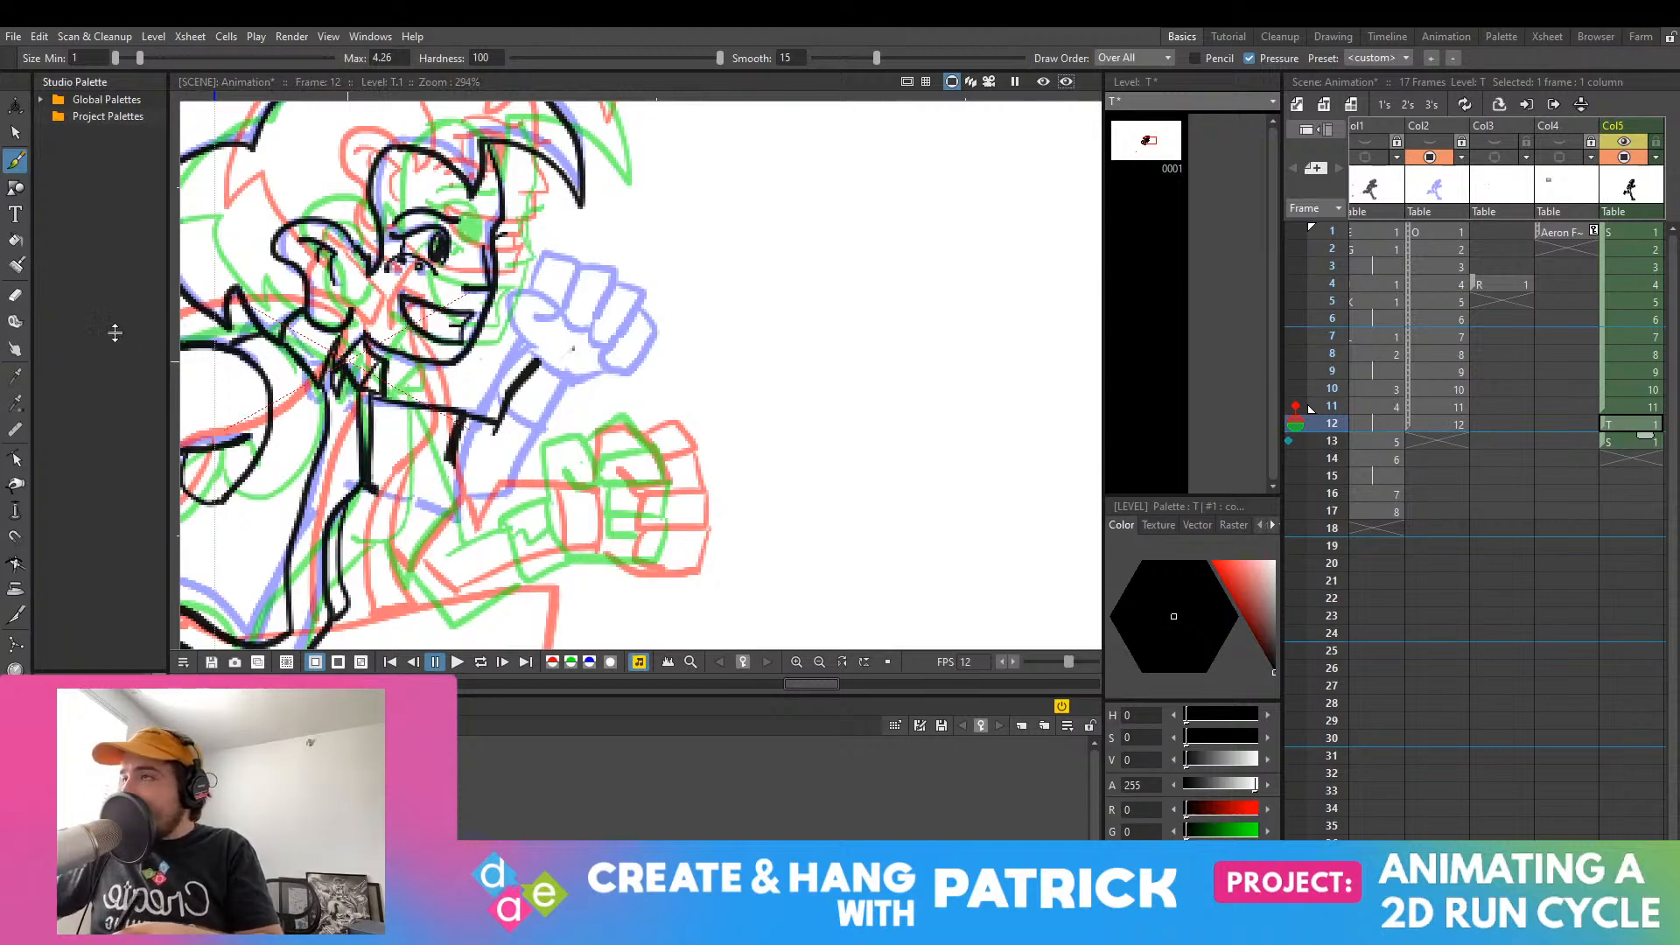
left_click(16, 295)
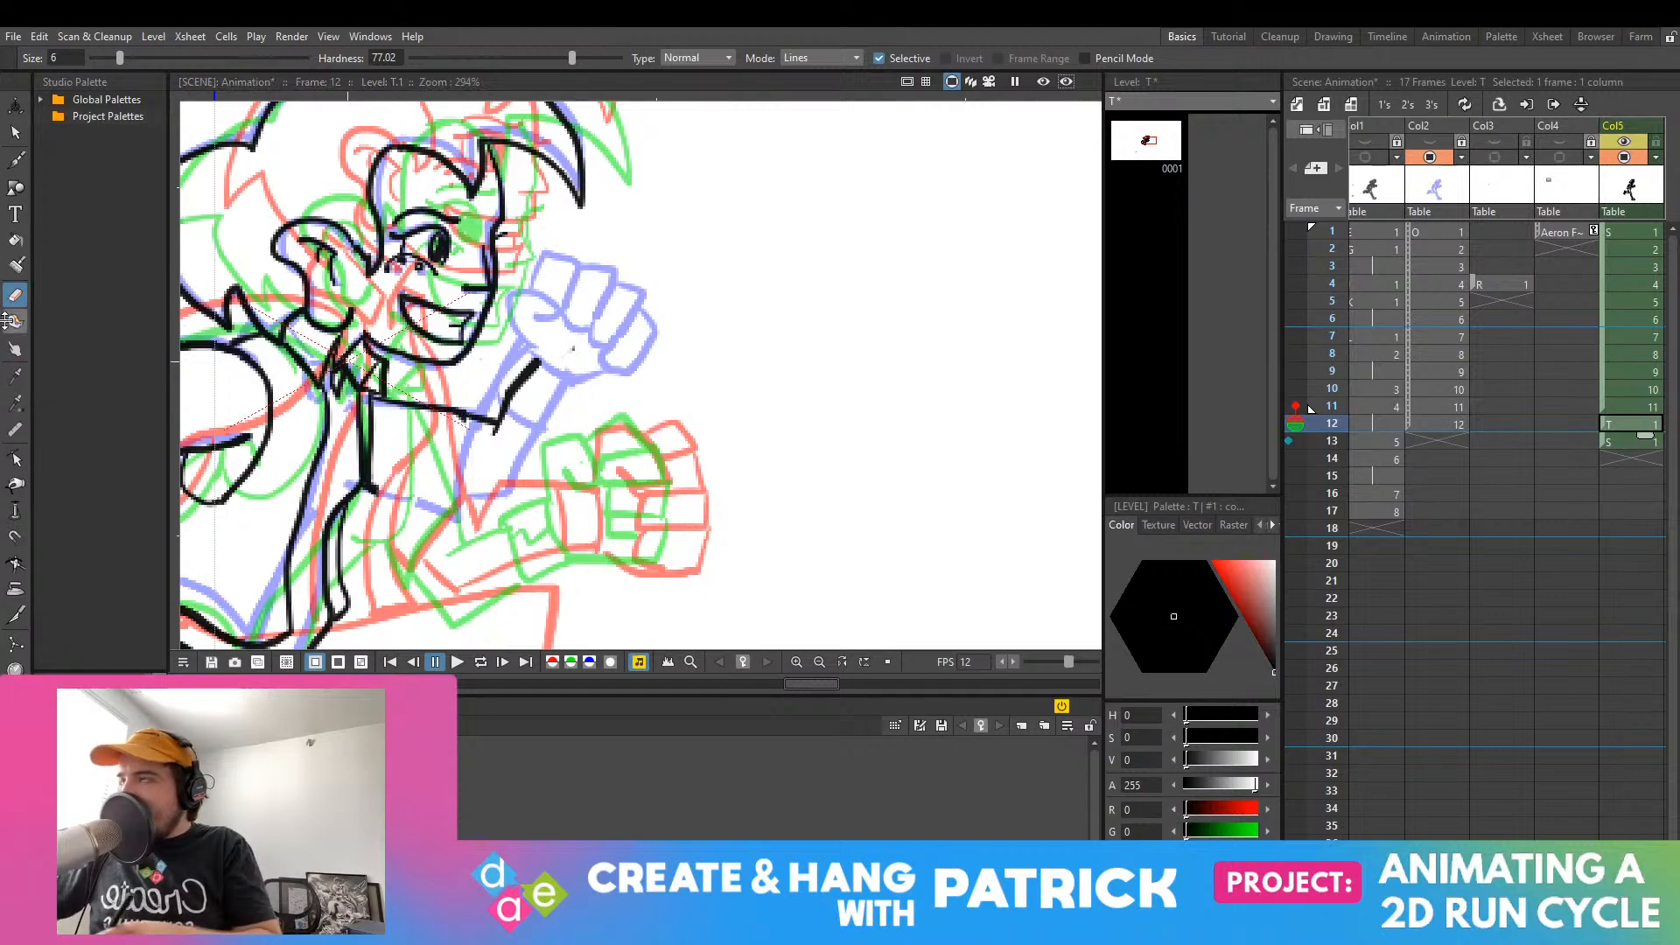
left_click(16, 186)
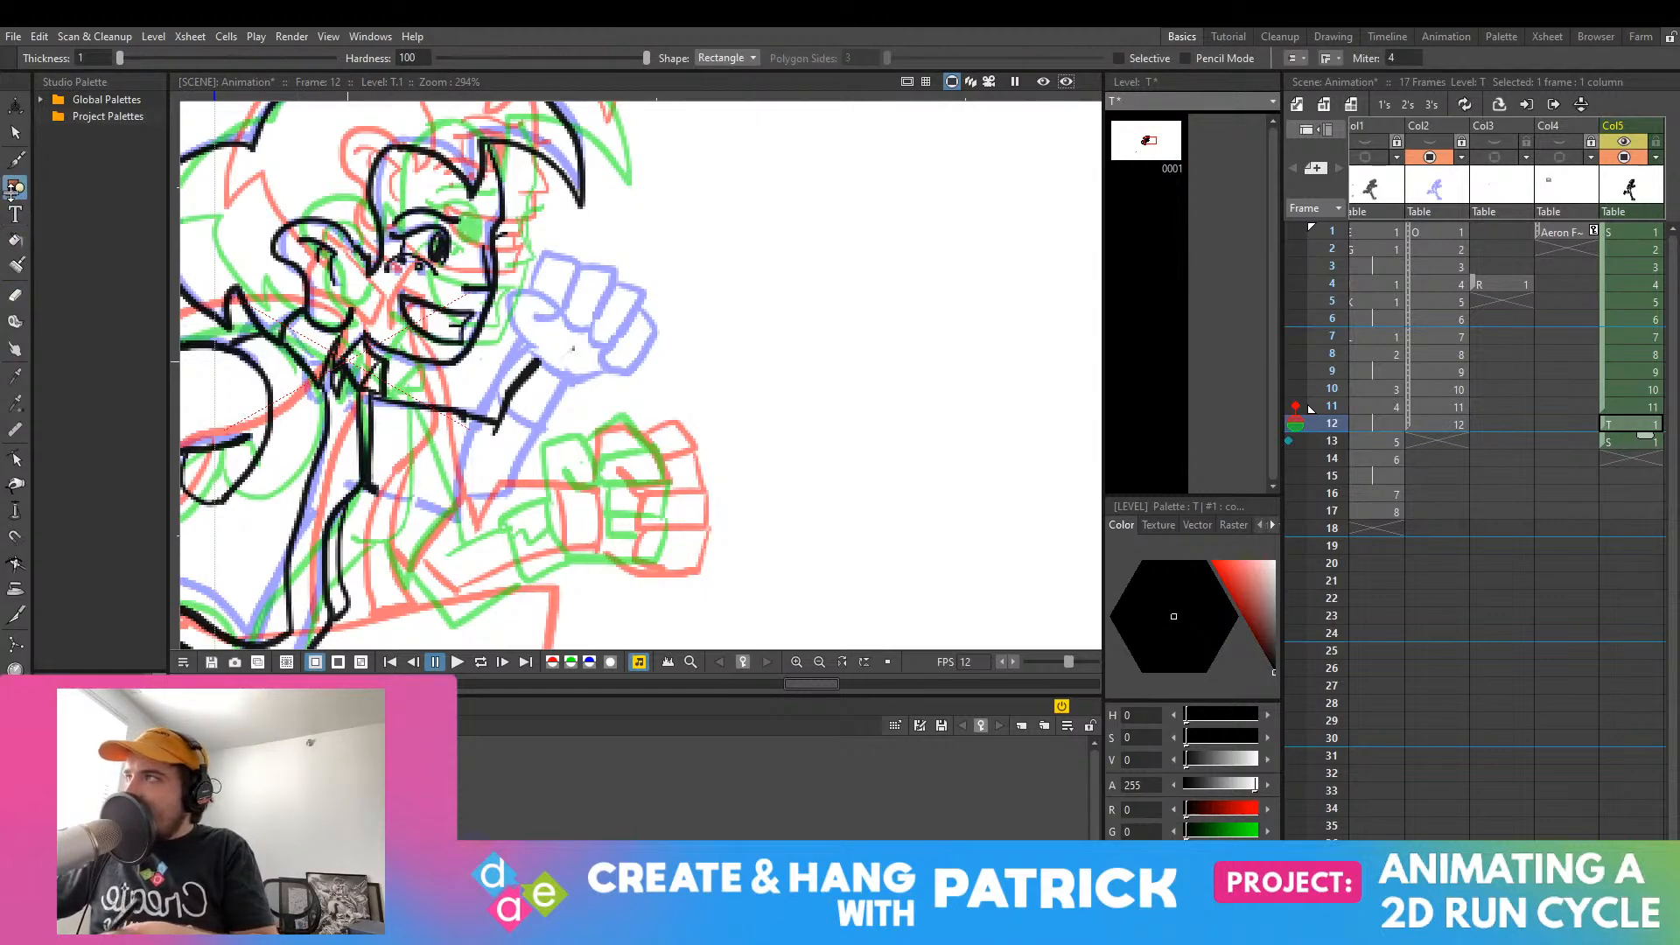
left_click(16, 161)
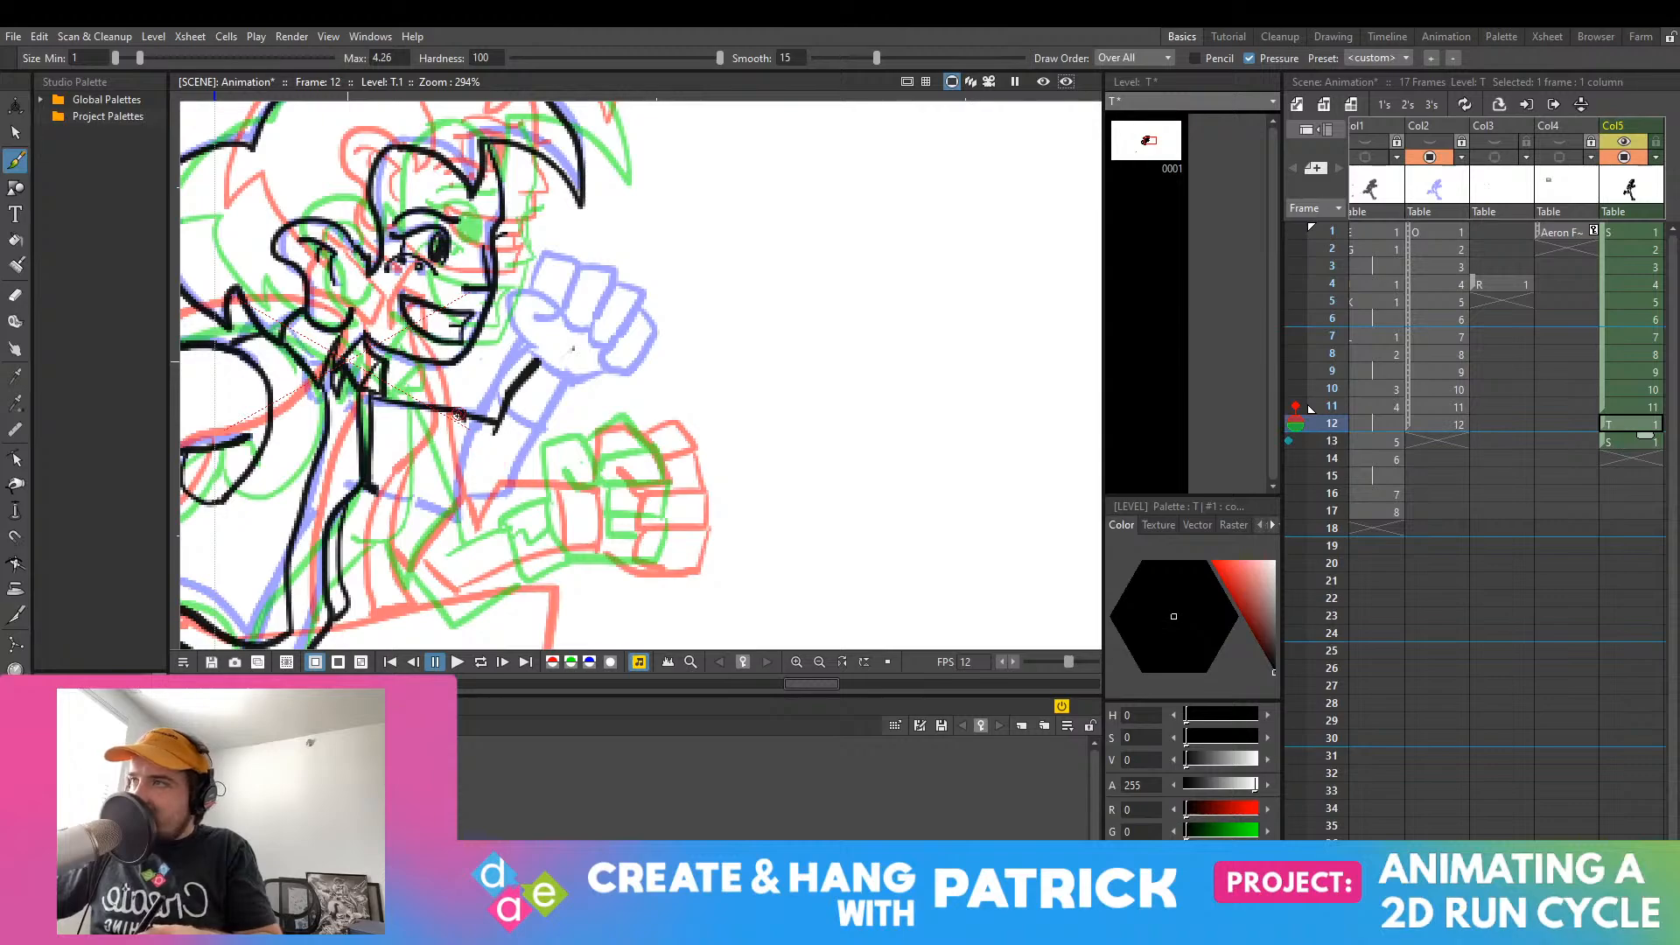
Step: Redraw the far sleeve's front edge slanting back to a pointed lower corner and join it to the chest
left_click_drag(461, 415, 403, 537)
key("ctrl+z")
mouse_move(459, 424)
left_mouse_down()
mouse_move(421, 542)
mouse_move(369, 496)
mouse_move(492, 507)
mouse_move(546, 401)
left_mouse_up()
key("ctrl+z")
Step: Ink the far arm's underside from the wrist down to the elbow and back to the sleeve's front edge
mouse_move(435, 495)
left_mouse_down()
mouse_move(502, 507)
mouse_move(569, 385)
left_mouse_up()
key("ctrl+z")
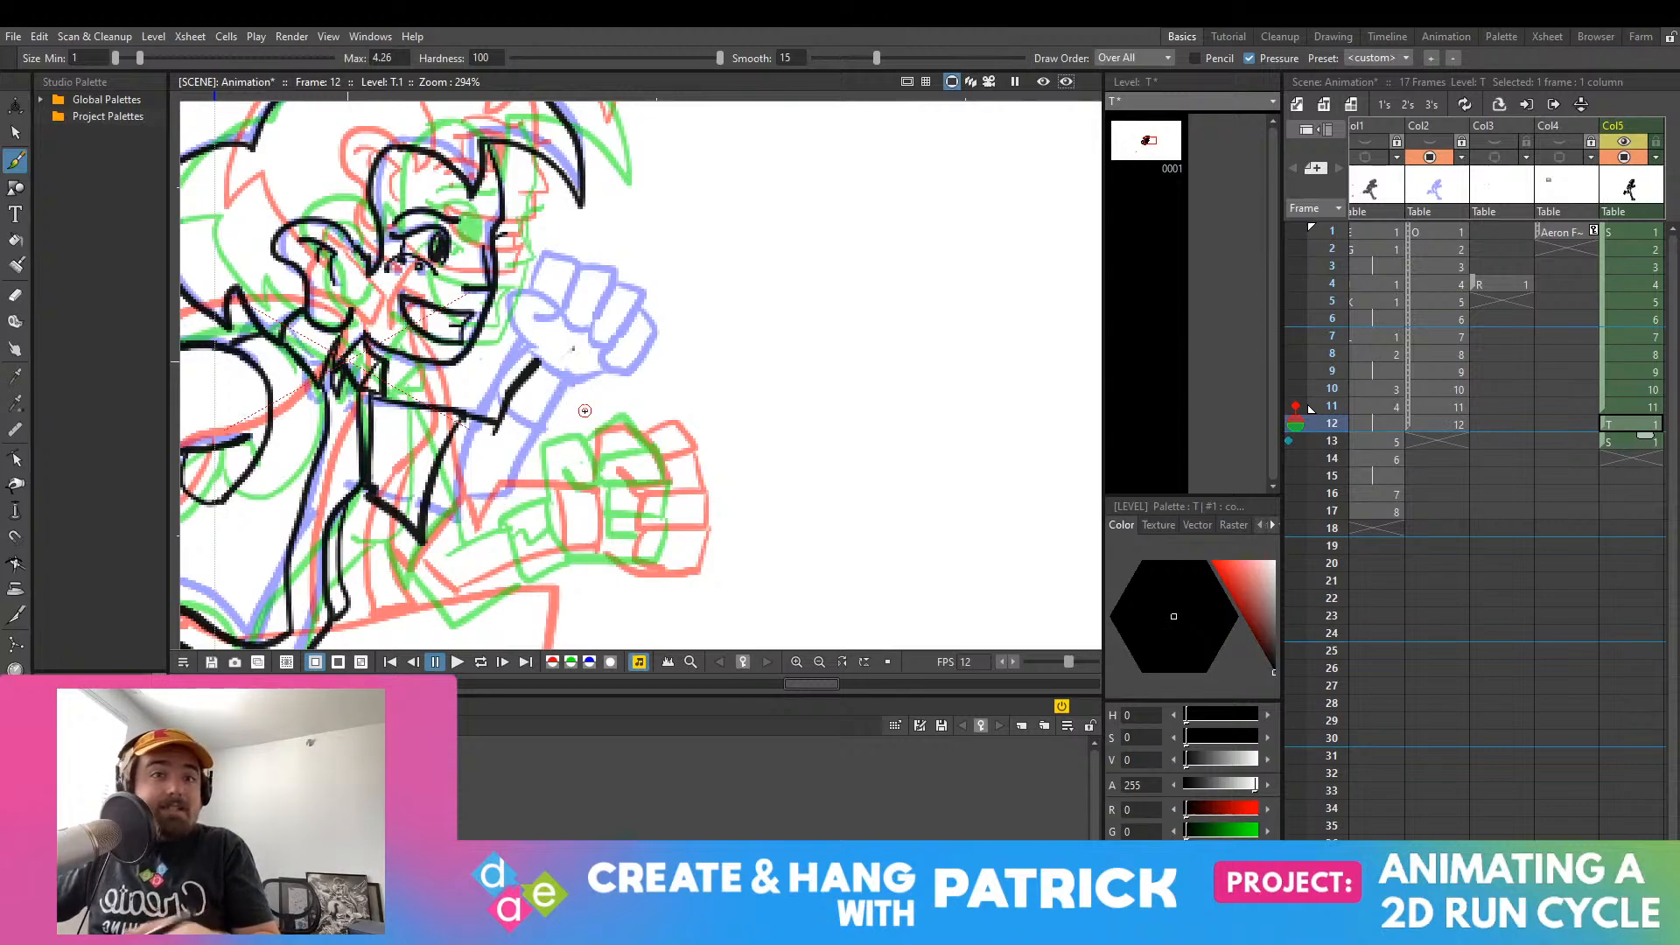
left_click_drag(574, 380, 523, 483)
key("ctrl+z")
left_click_drag(574, 380, 525, 501)
key("ctrl+z")
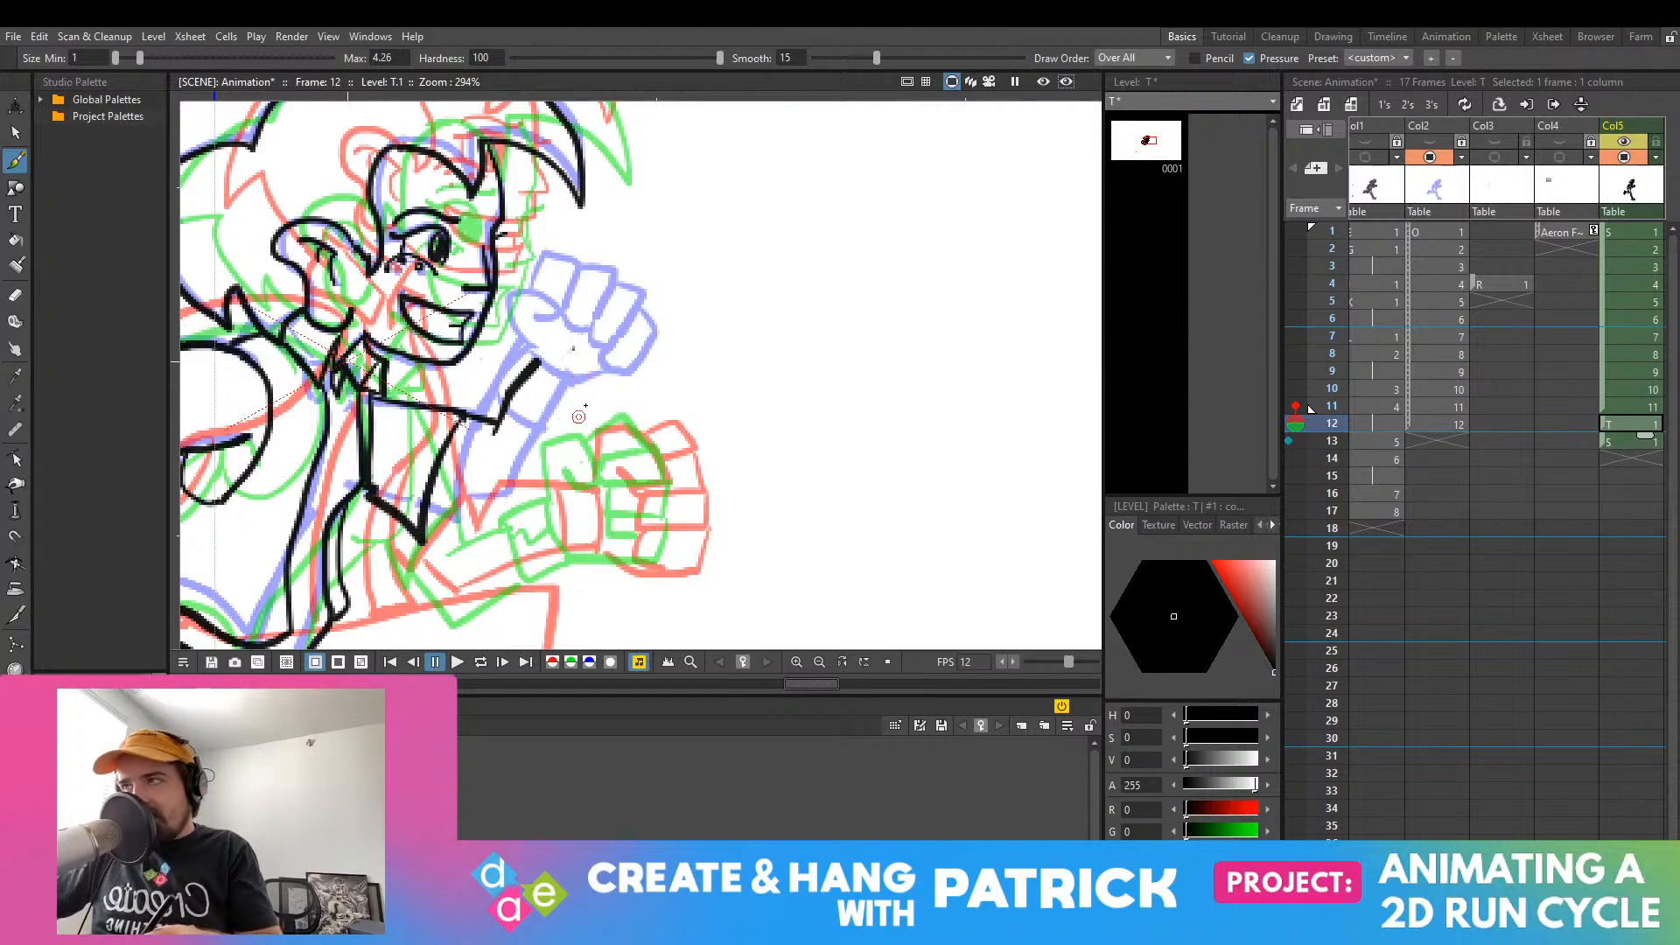
mouse_move(573, 377)
left_mouse_down()
mouse_move(510, 504)
mouse_move(436, 486)
left_mouse_up()
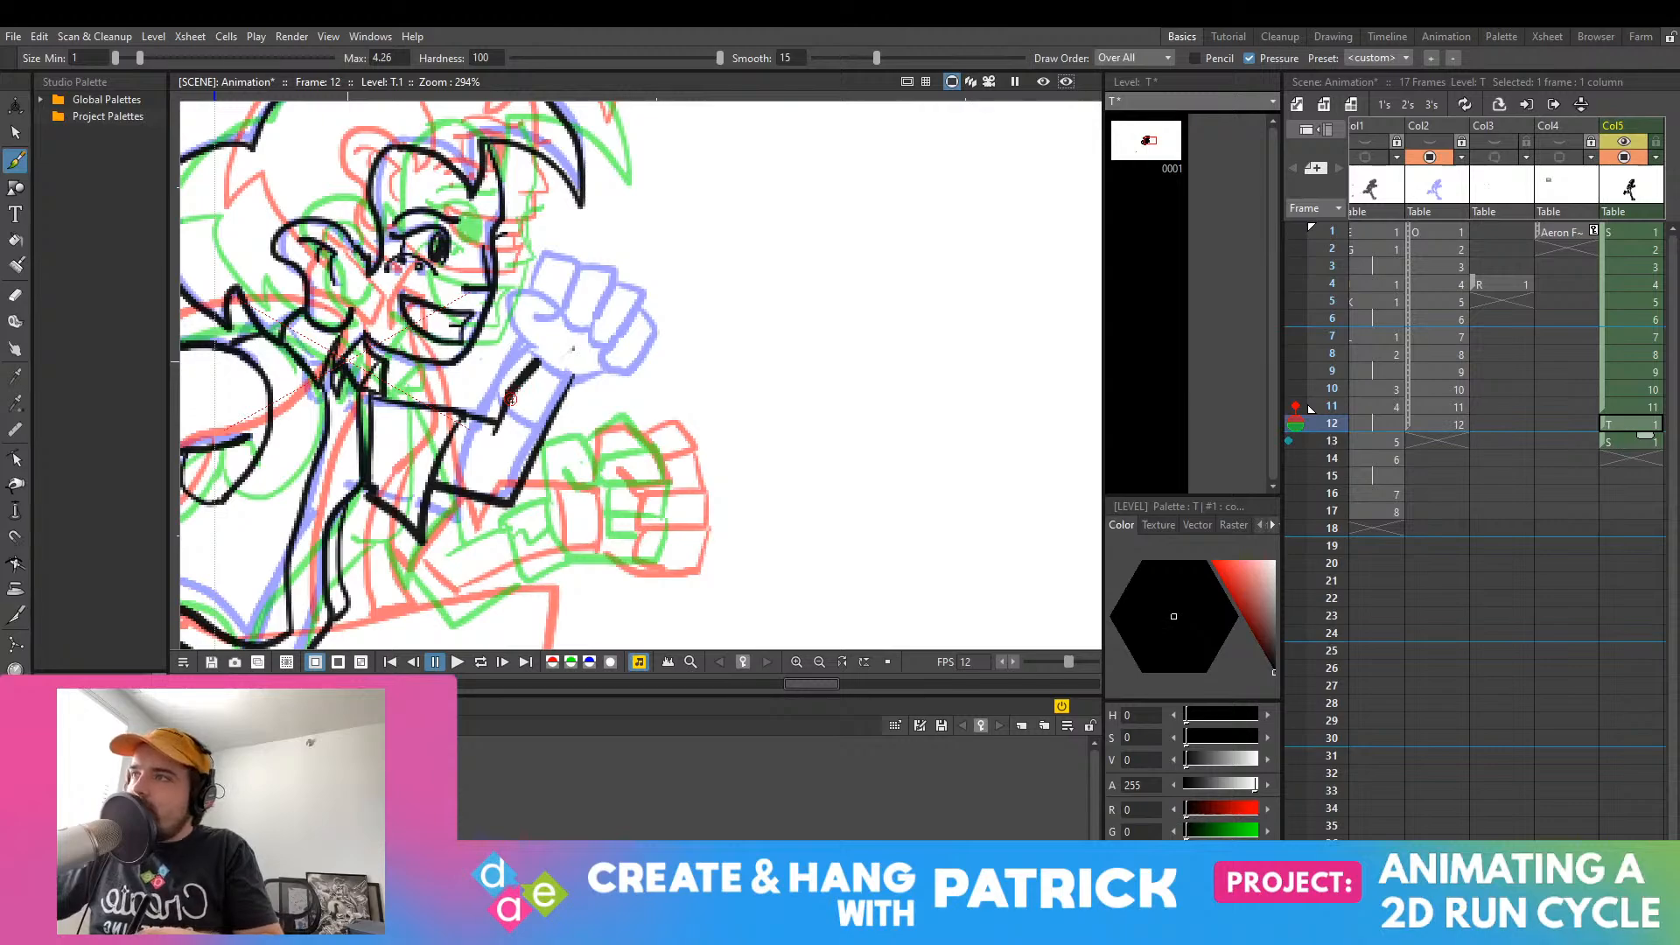
Step: Ink the far arm's wristband, the thumb side of the raised fist and its first folded finger
key("ctrl+z")
mouse_move(527, 382)
left_mouse_down()
mouse_move(565, 398)
mouse_move(550, 413)
mouse_move(561, 365)
mouse_move(531, 409)
mouse_move(556, 424)
mouse_move(528, 324)
mouse_move(564, 287)
mouse_move(599, 316)
mouse_move(520, 308)
mouse_move(529, 278)
mouse_move(585, 304)
mouse_move(548, 311)
mouse_move(553, 249)
mouse_move(585, 259)
left_mouse_up()
key("ctrl+z")
key("ctrl+z")
key("ctrl+z")
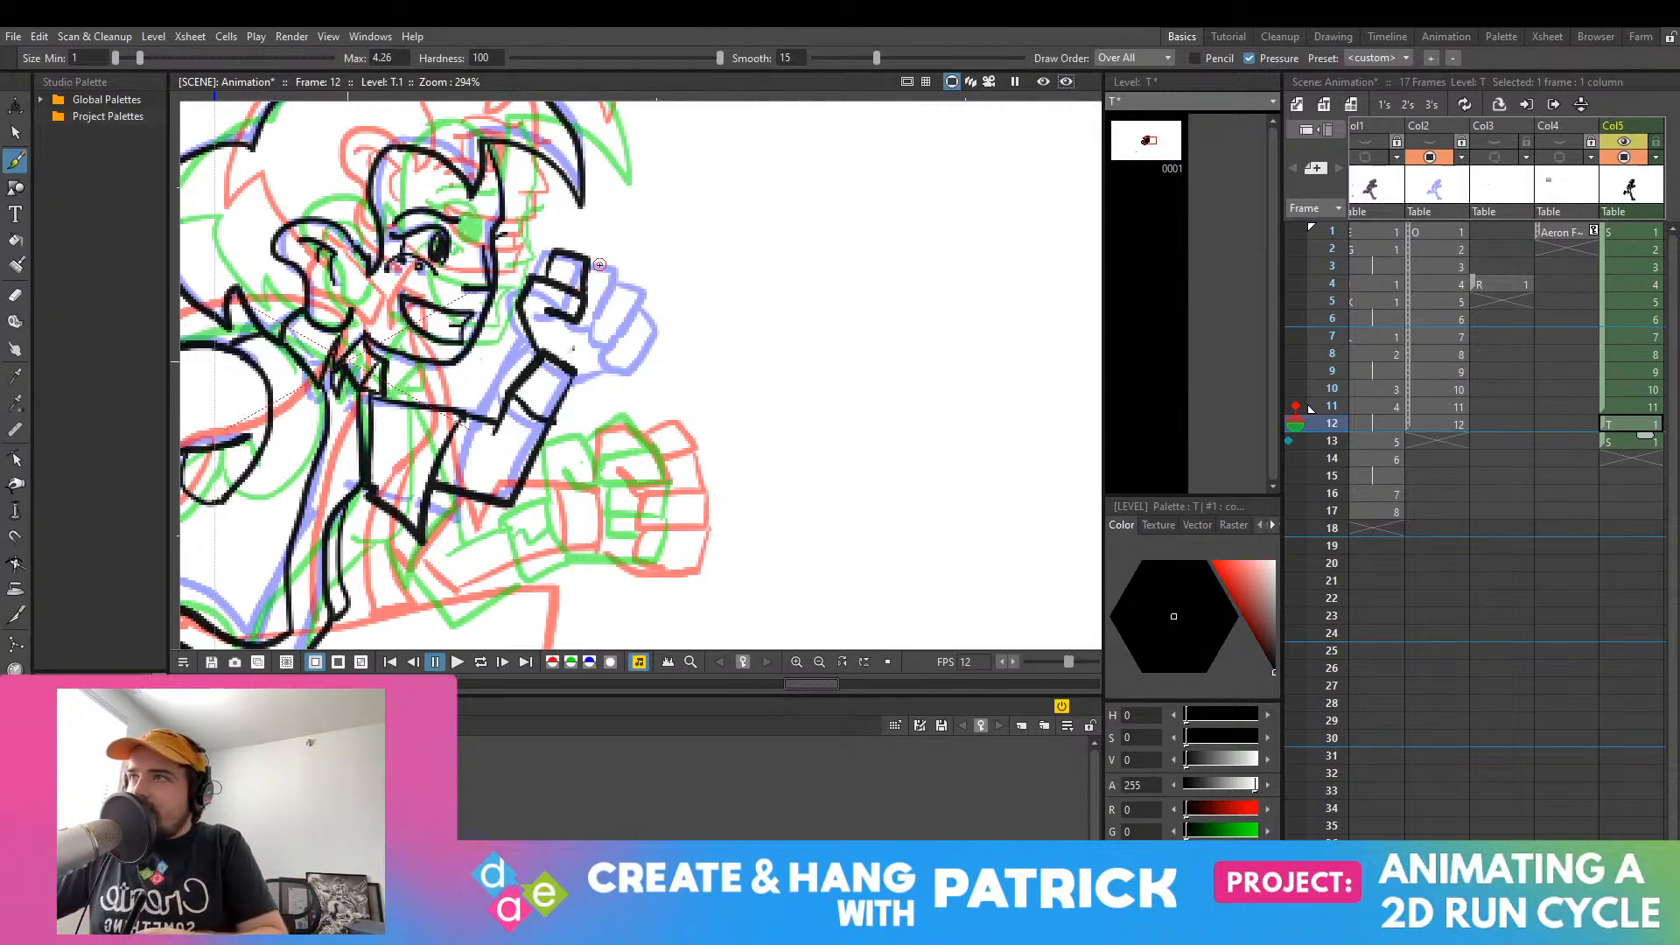
Step: Ink the remaining folded fingers of the raised fist and close the heel of the hand down to the wristband
mouse_move(591, 265)
left_mouse_down()
mouse_move(623, 285)
mouse_move(597, 331)
left_mouse_up()
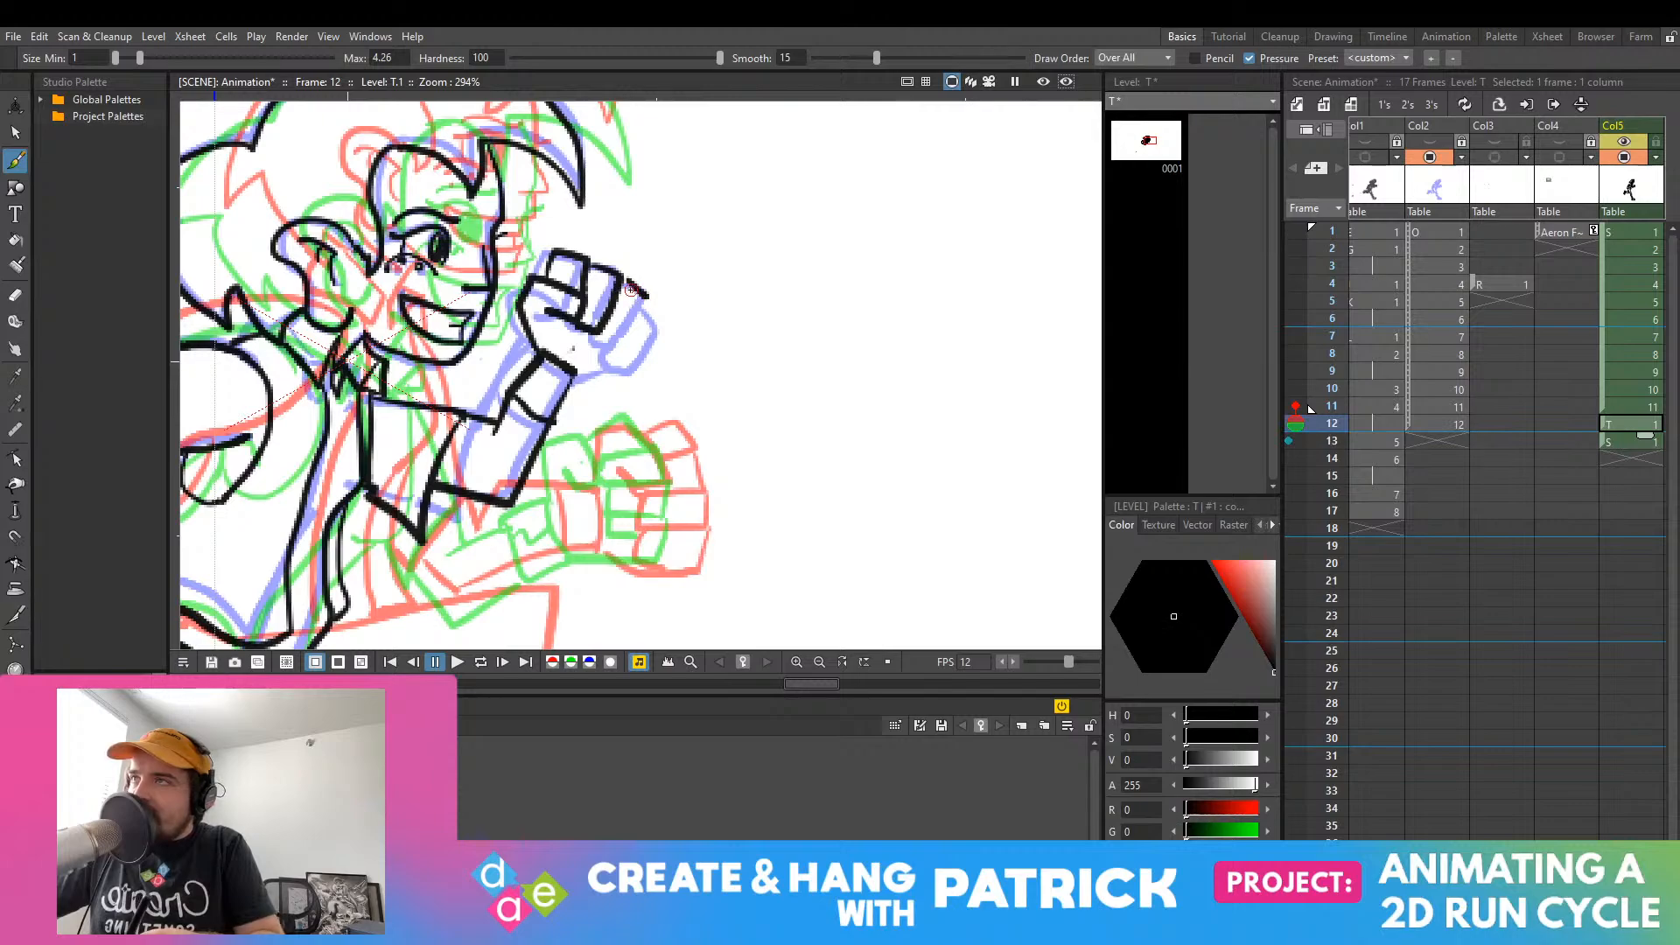
left_click_drag(644, 297, 616, 342)
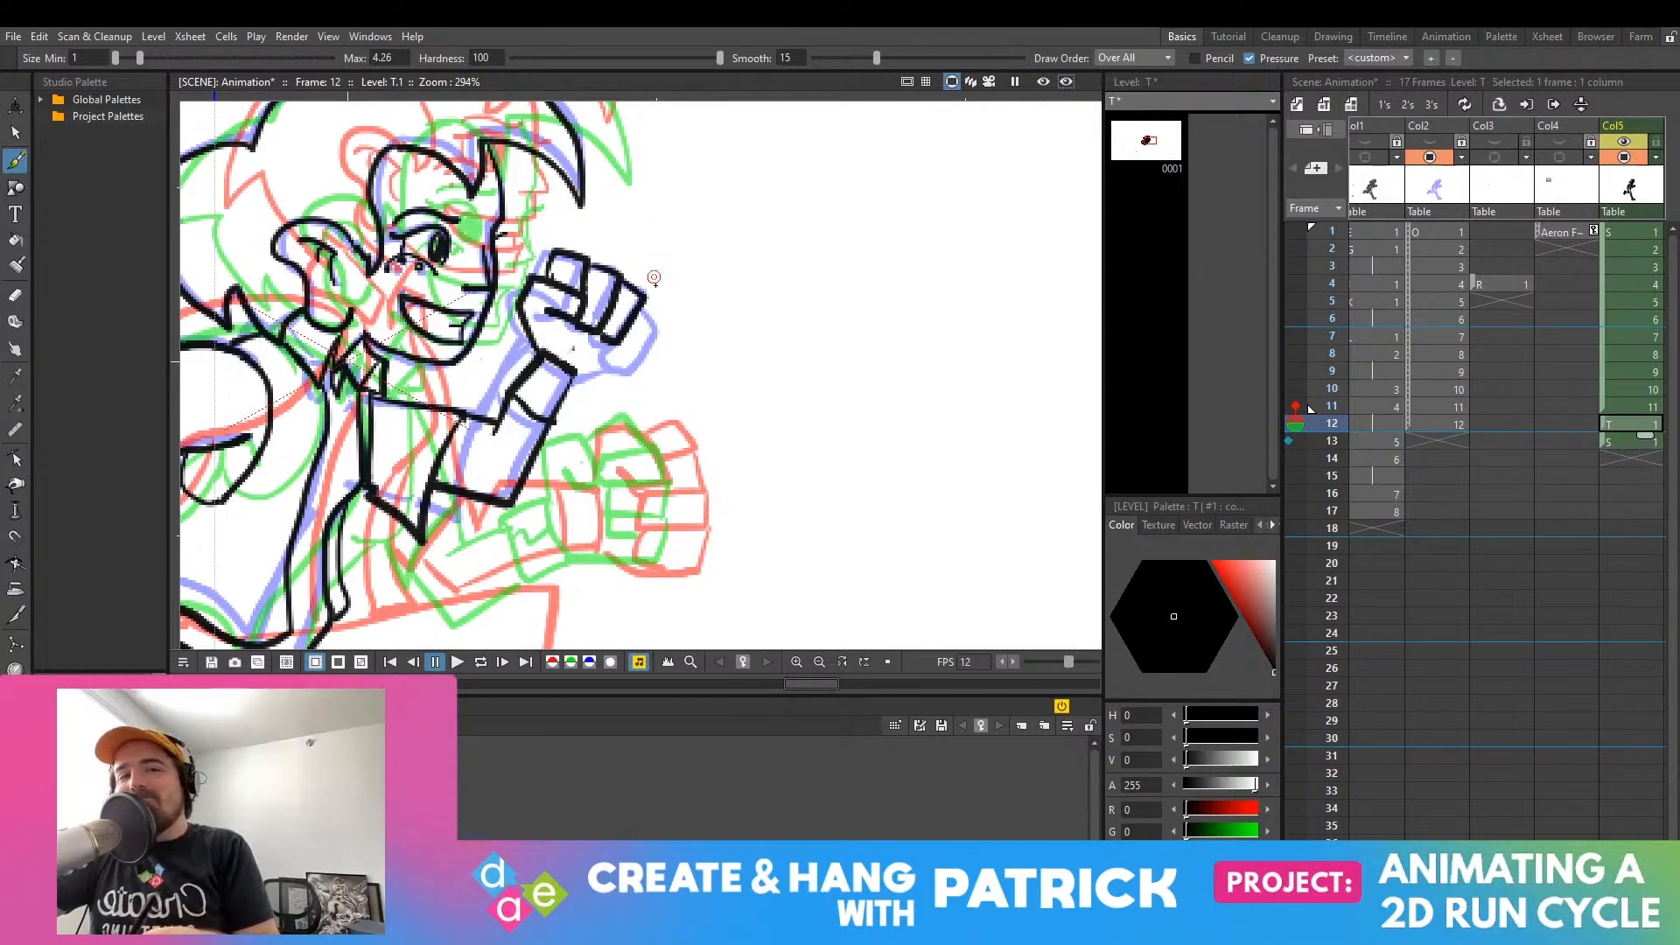
mouse_move(644, 309)
left_mouse_down()
mouse_move(656, 336)
mouse_move(614, 352)
left_mouse_up()
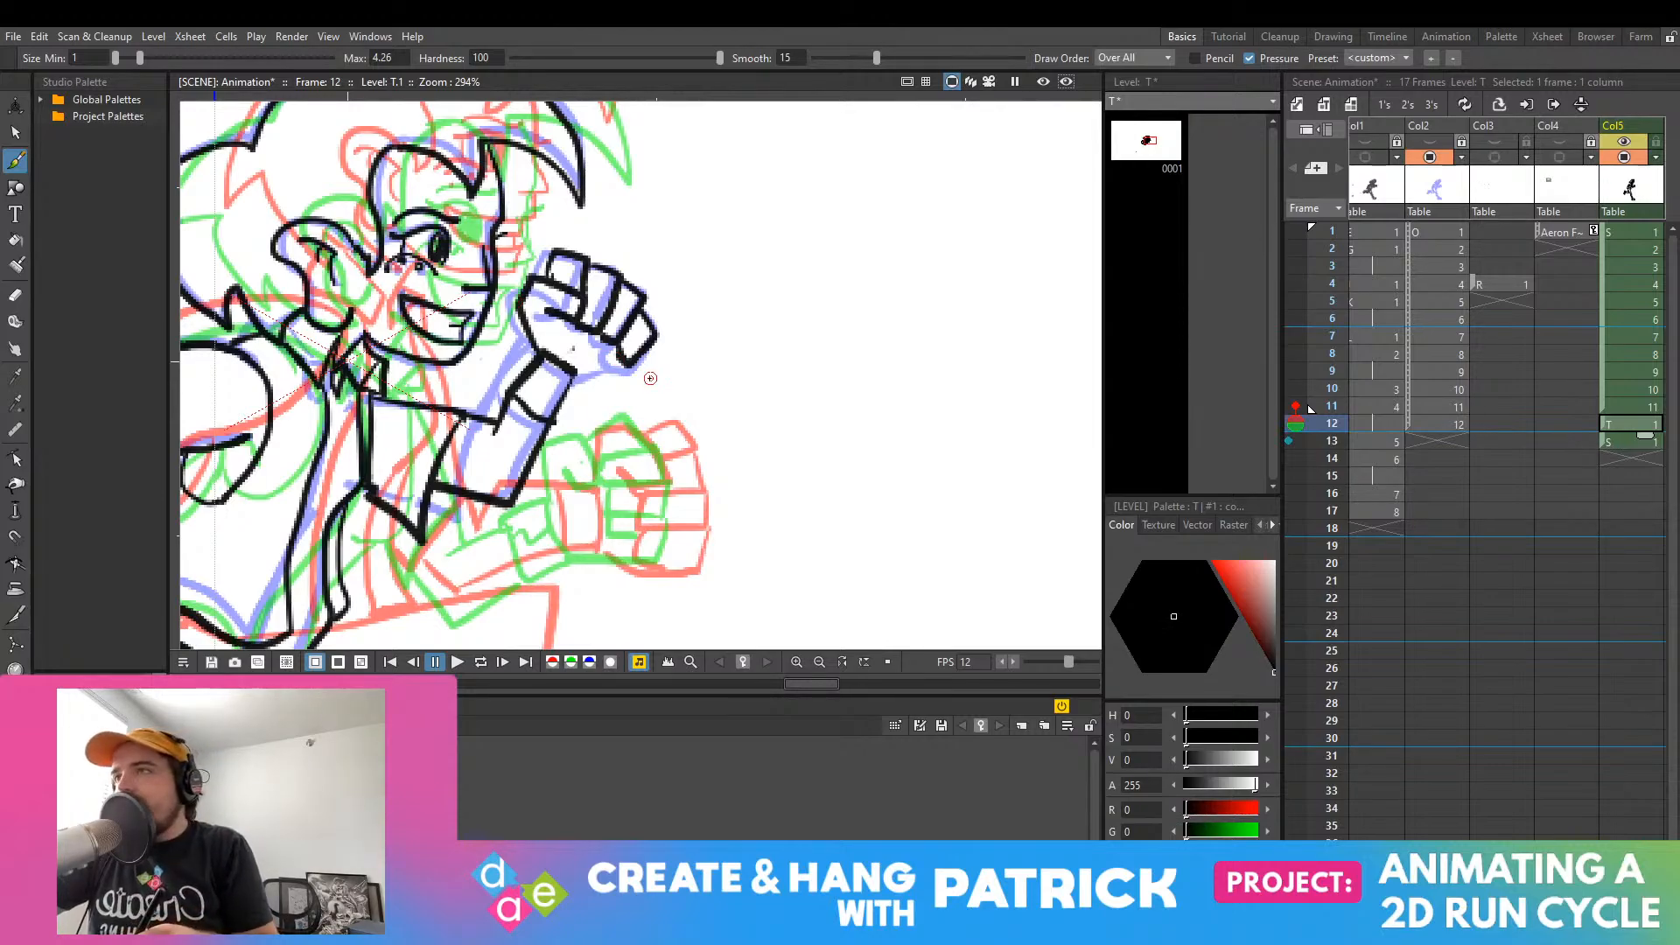
left_click_drag(620, 358, 585, 371)
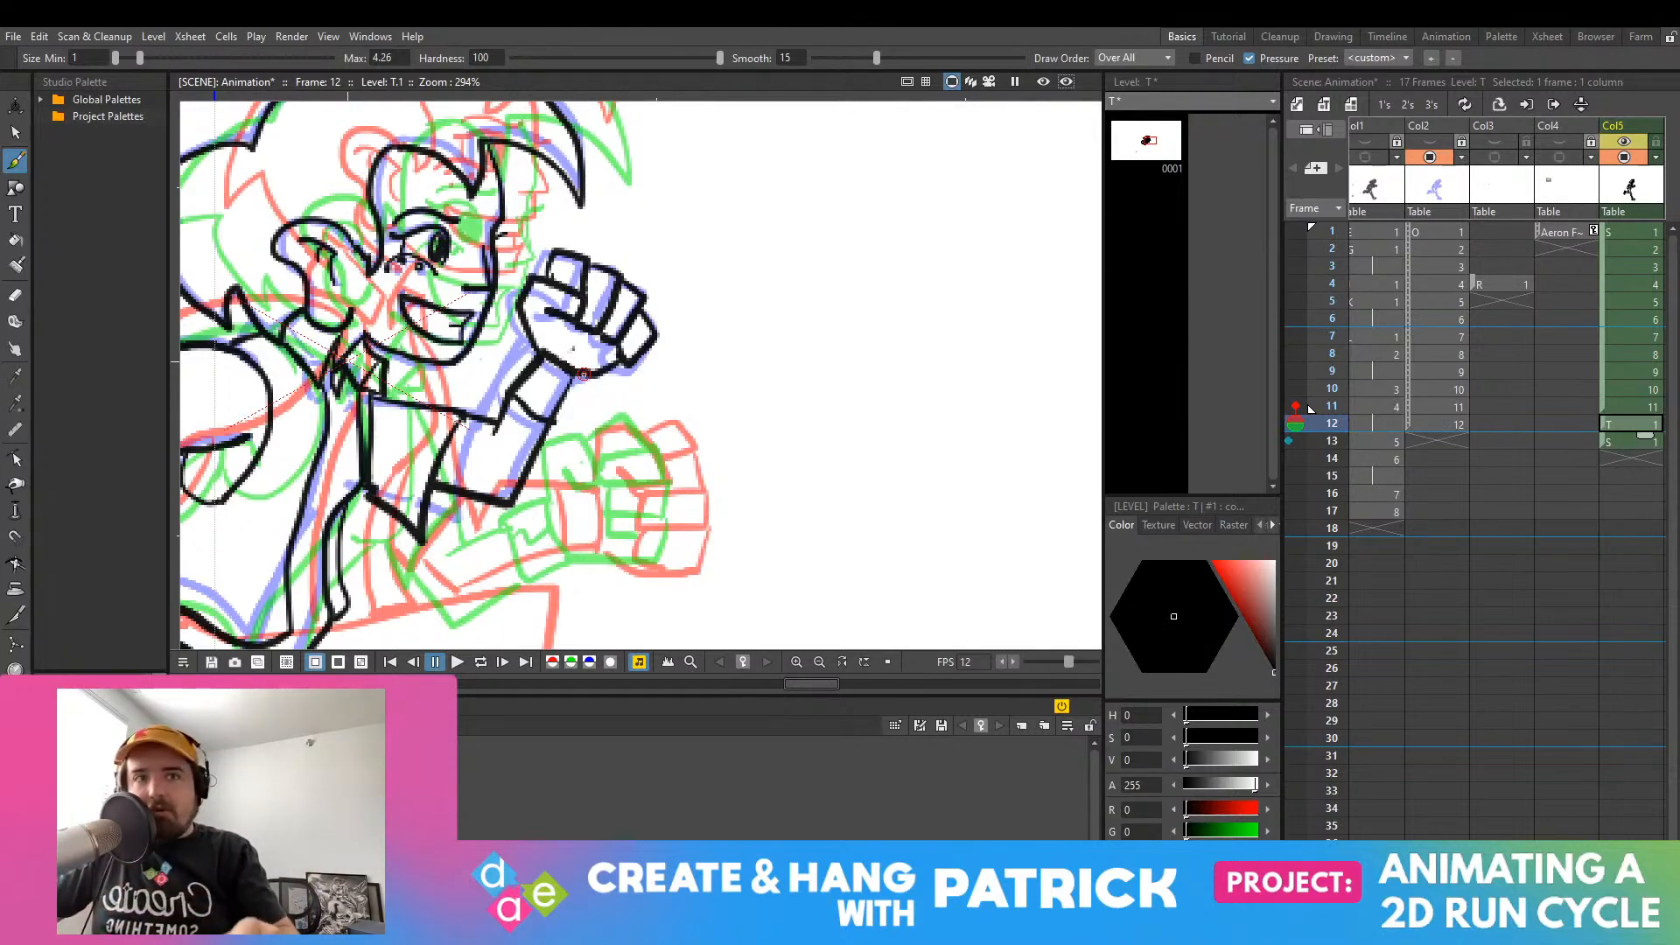
Step: Ink the near arm's inner line from the sleeve opening, bending at the elbow down to the wrist
scroll(500, 333, "down", 8)
left_click_drag(525, 299, 847, 254)
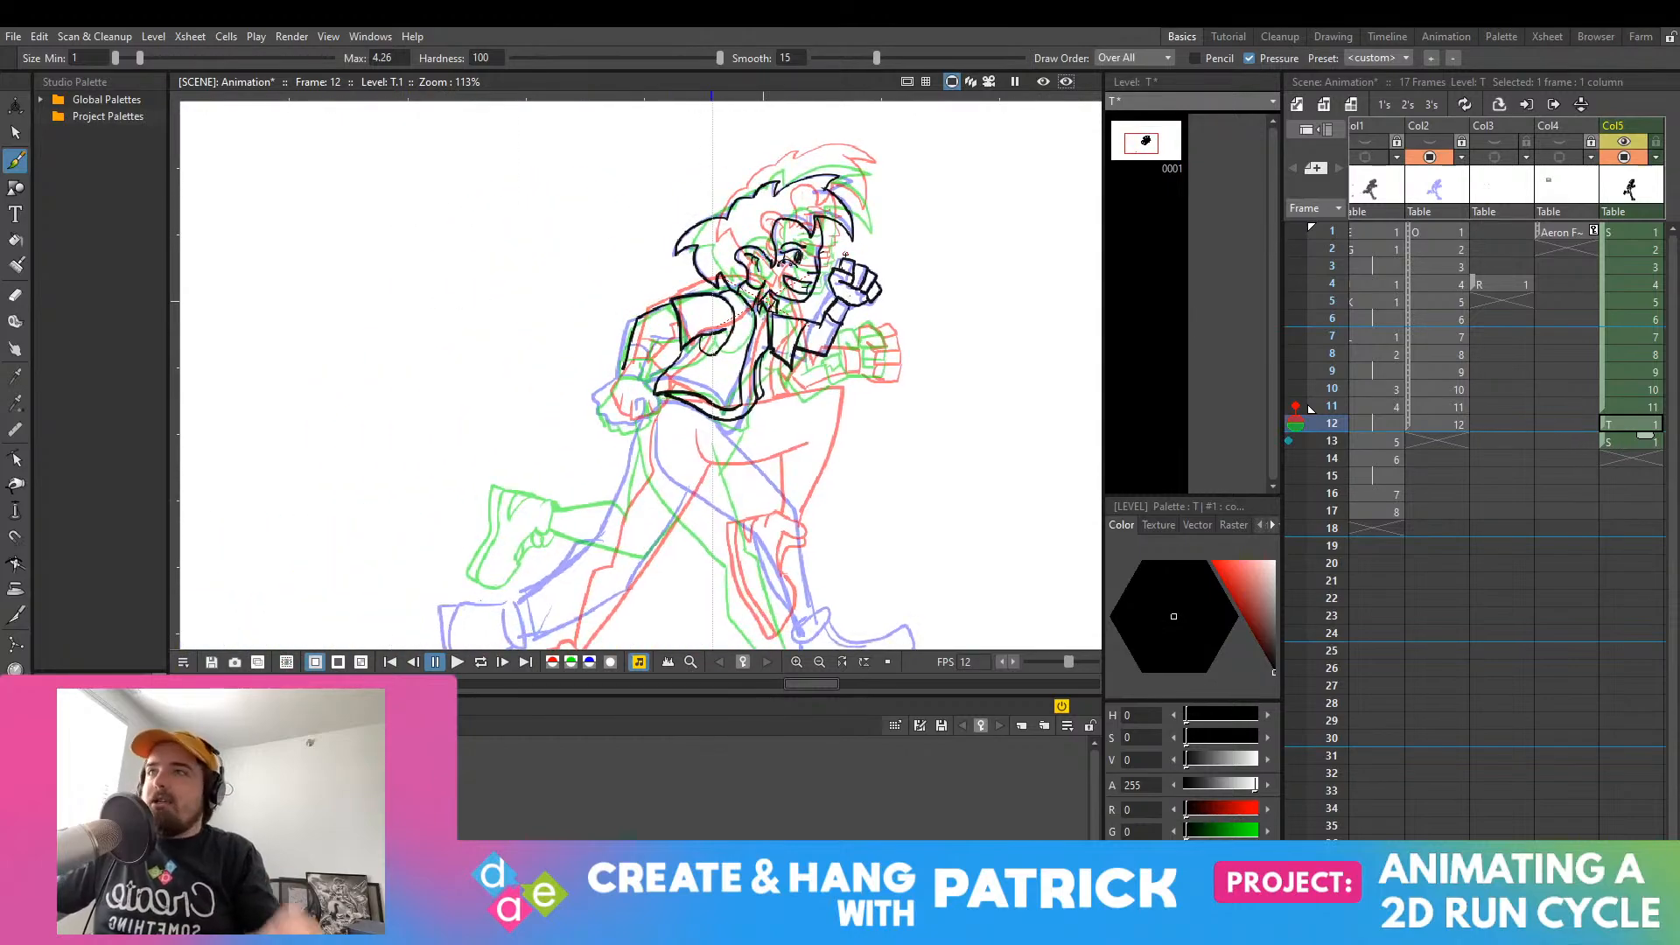
scroll(727, 437, "up", 4)
left_click_drag(705, 331, 750, 415)
scroll(750, 415, "up", 1)
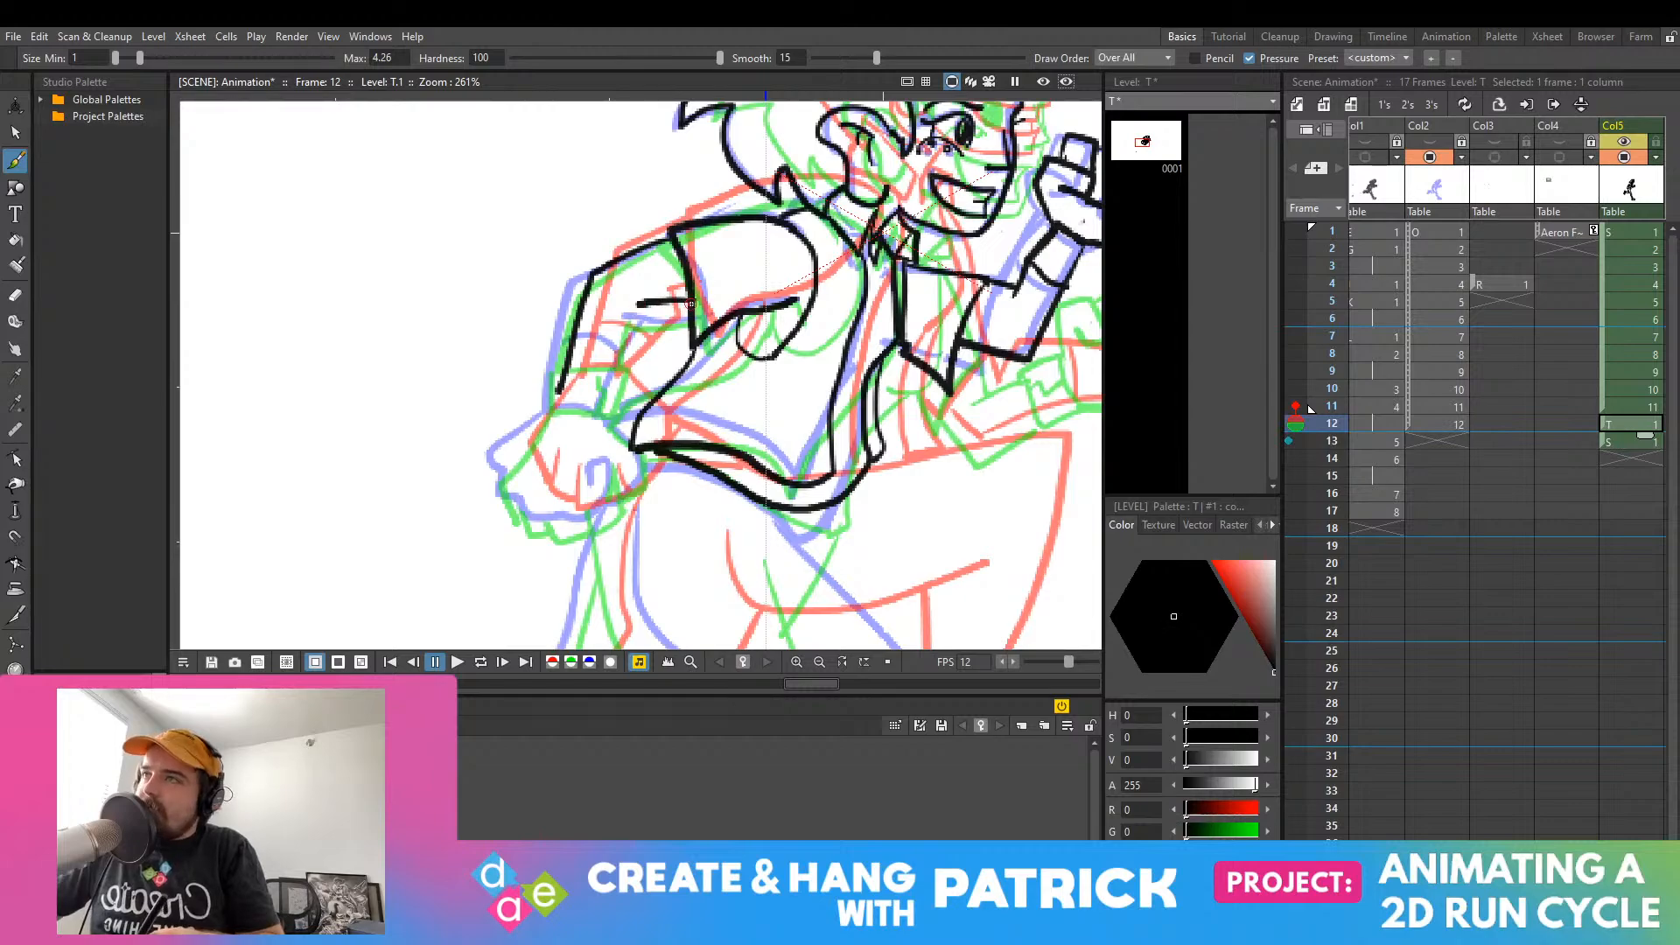
left_click_drag(690, 300, 626, 307)
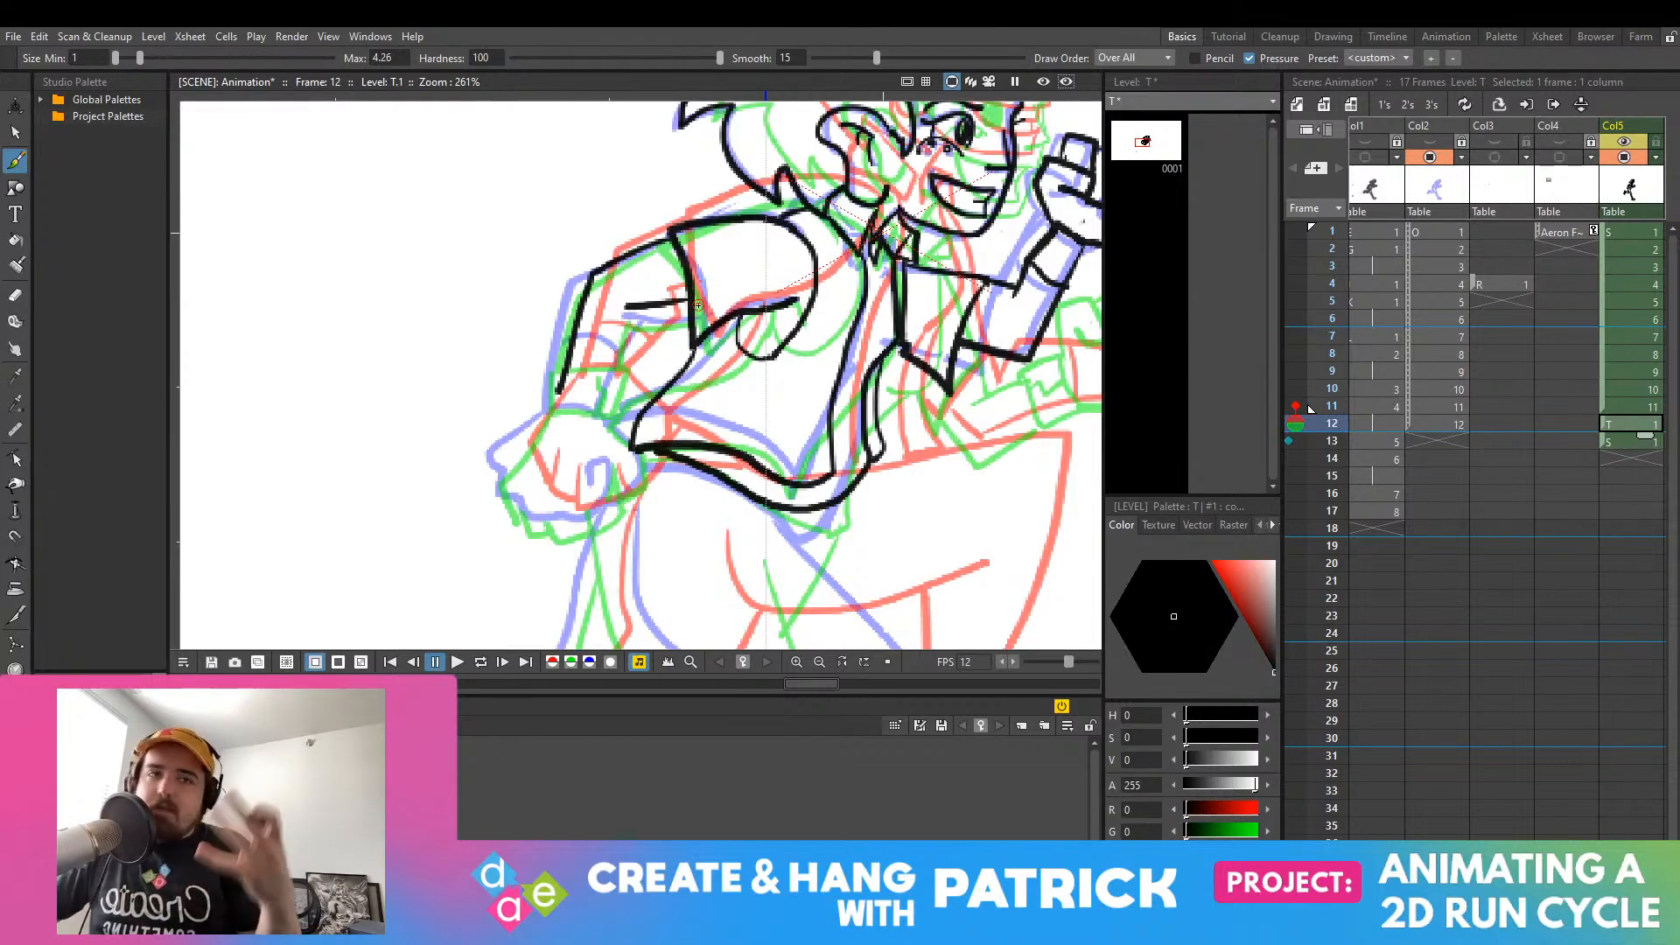
mouse_move(628, 298)
left_mouse_down()
mouse_move(632, 337)
mouse_move(597, 402)
left_mouse_up()
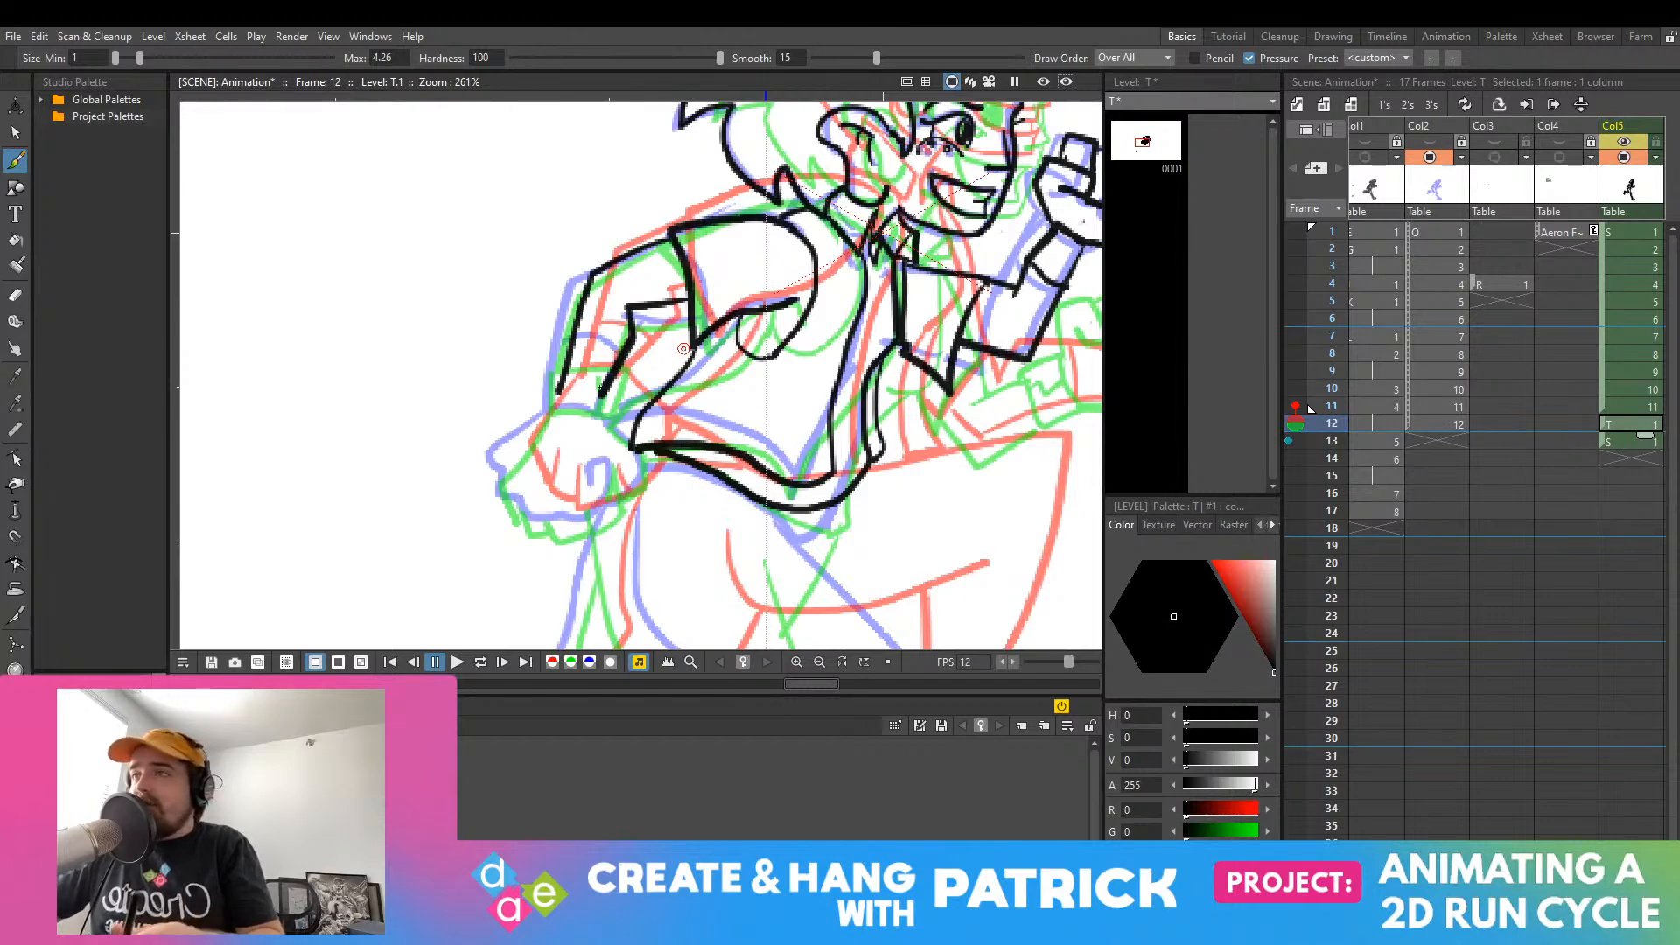
Step: Ink the near arm's wristband, erasing the forearm's outer line below the band's upper edge
mouse_move(581, 351)
left_mouse_down()
mouse_move(612, 375)
mouse_move(601, 401)
mouse_move(594, 385)
left_mouse_up()
key("ctrl+z")
key("ctrl+z")
left_click(15, 295)
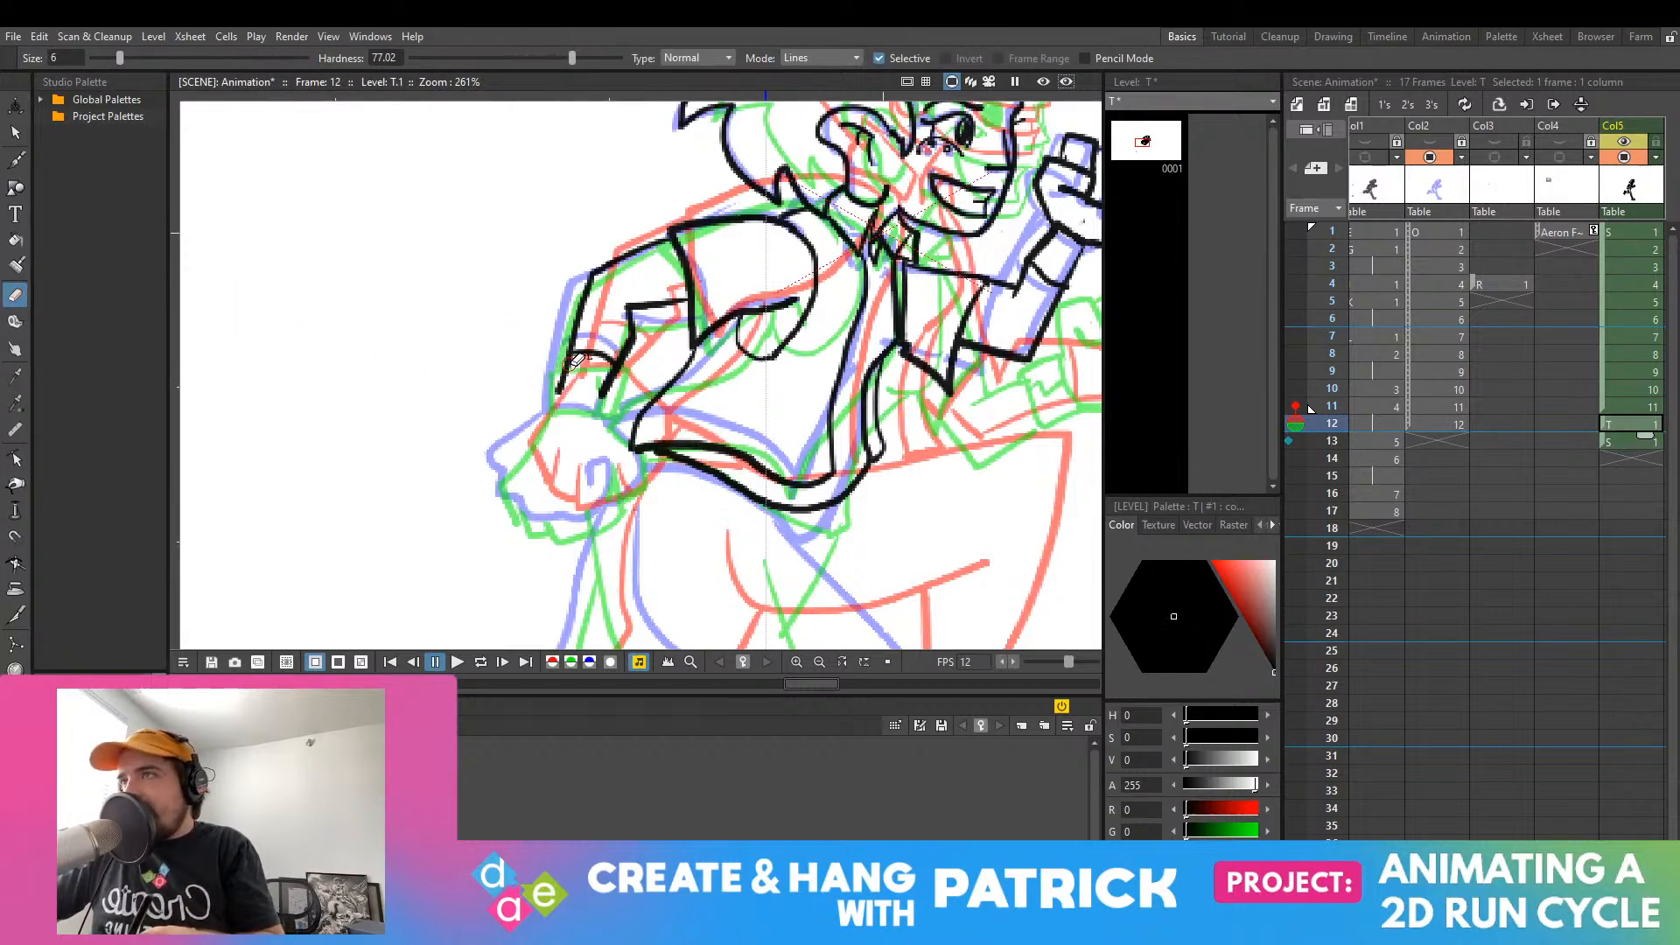
left_click(16, 160)
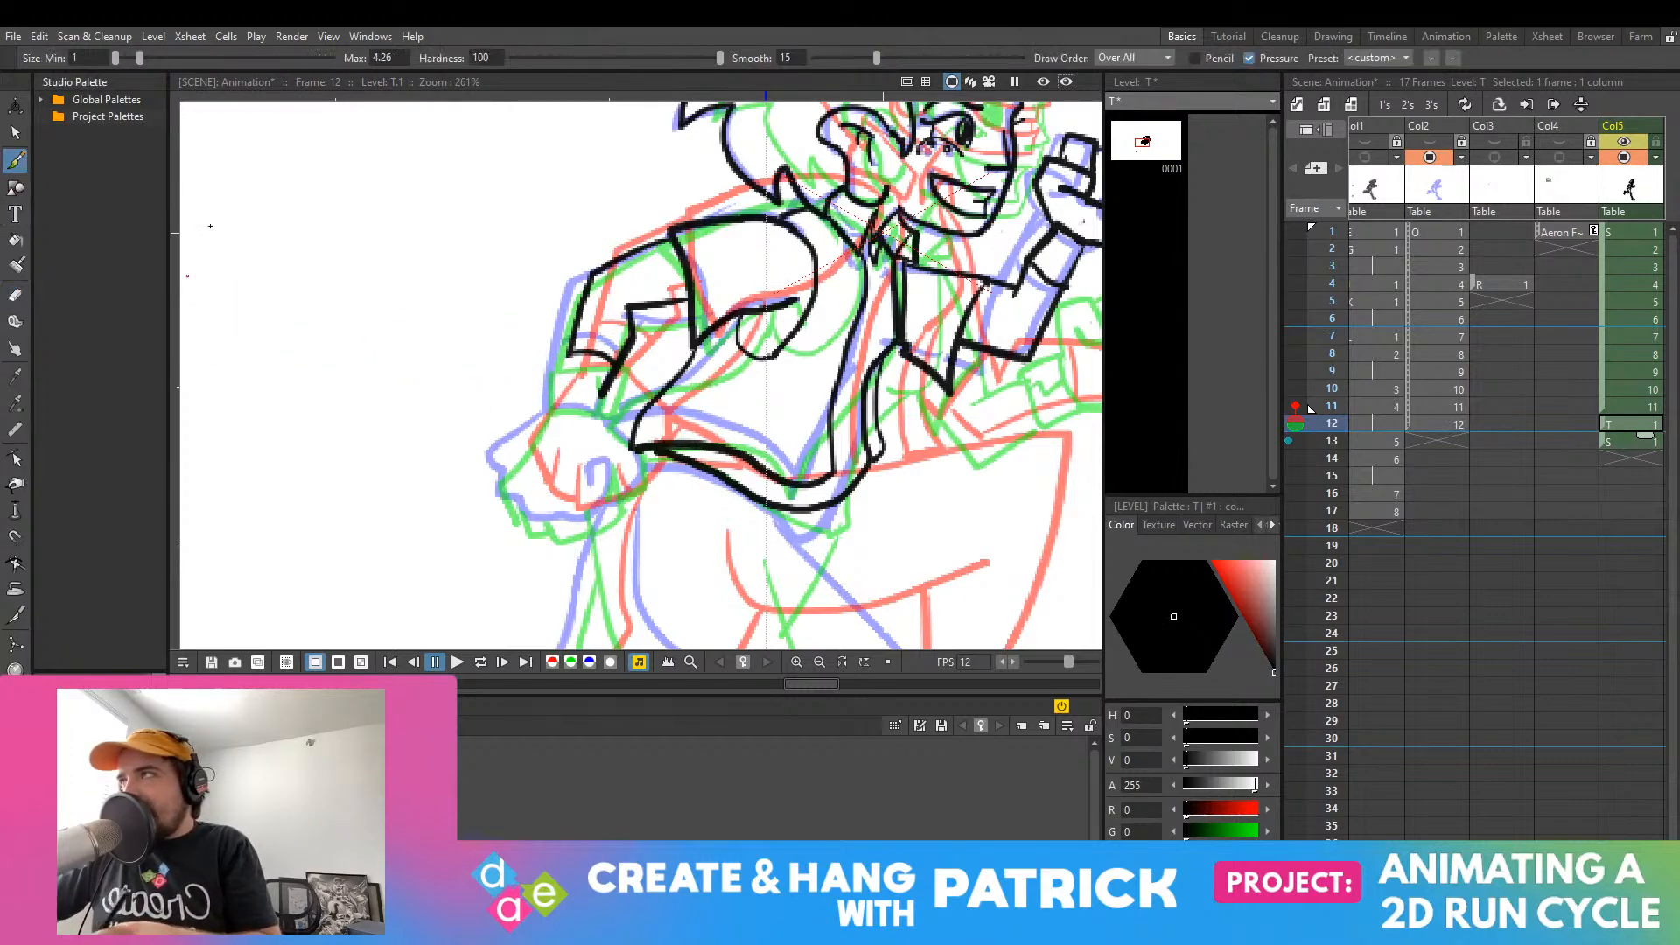
mouse_move(571, 354)
left_mouse_down()
mouse_move(559, 387)
mouse_move(566, 354)
mouse_move(554, 361)
mouse_move(558, 395)
mouse_move(595, 407)
left_mouse_up()
key("ctrl+z")
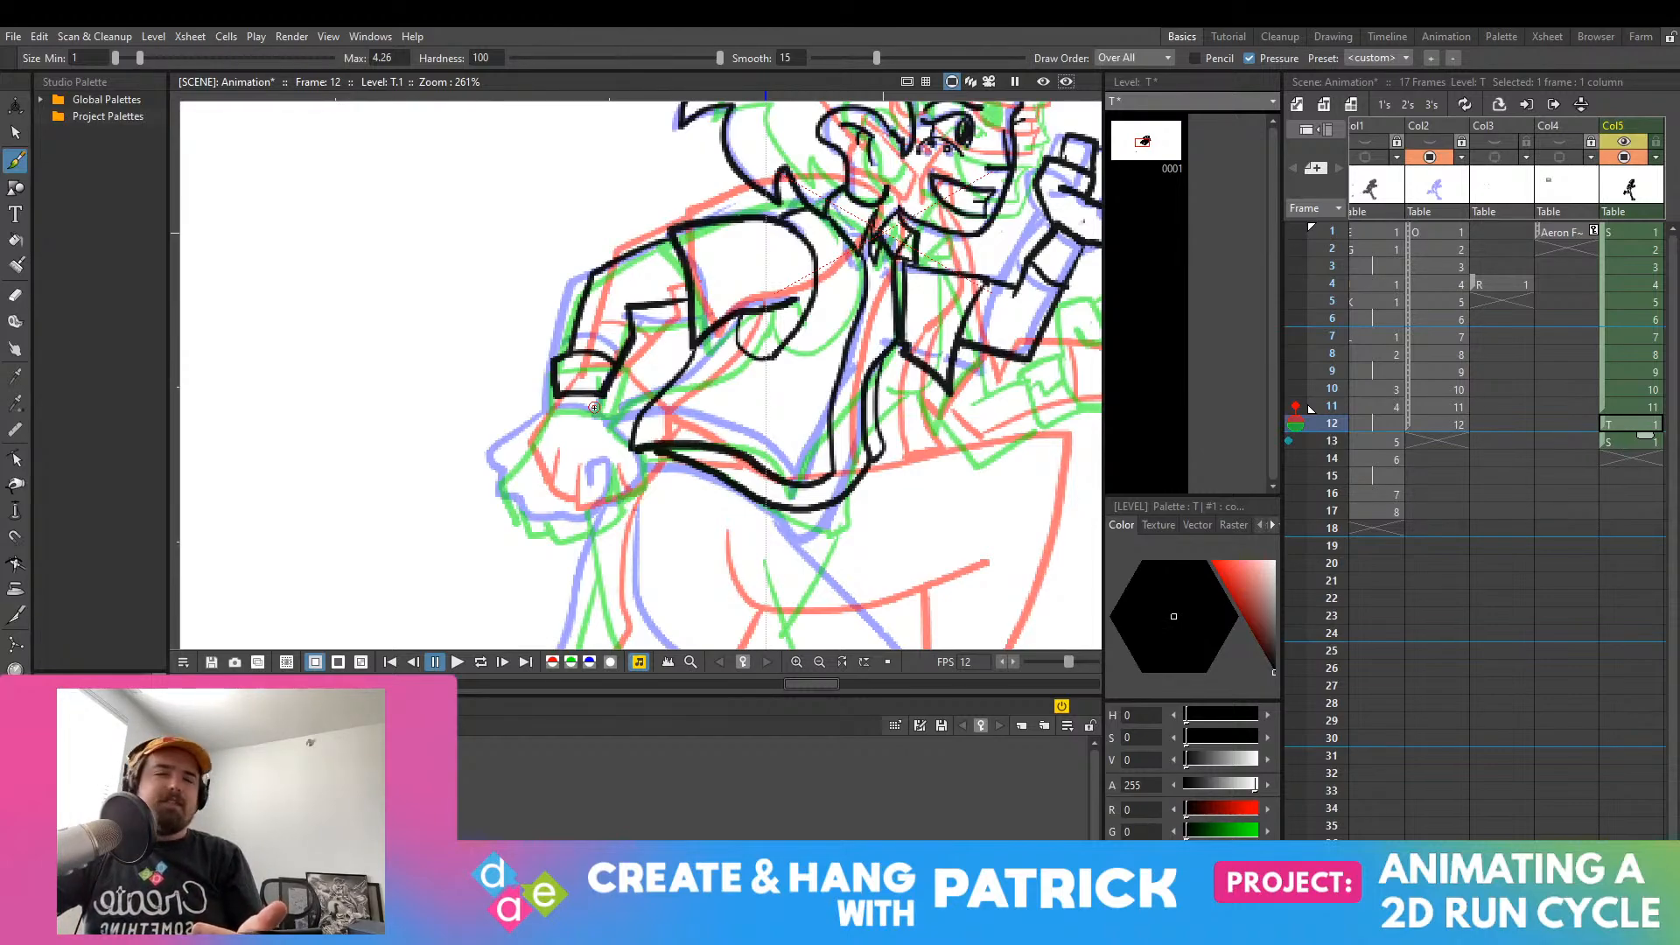
Step: Ink the near hand as a closed fist below the wristband, including the curled fingers beside the vest hem
mouse_move(604, 400)
left_mouse_down()
mouse_move(626, 442)
mouse_move(618, 472)
left_mouse_up()
mouse_move(560, 390)
left_mouse_down()
mouse_move(512, 450)
mouse_move(525, 504)
mouse_move(613, 514)
mouse_move(620, 459)
mouse_move(600, 456)
mouse_move(605, 482)
left_mouse_up()
key("ctrl+z")
key("ctrl+z")
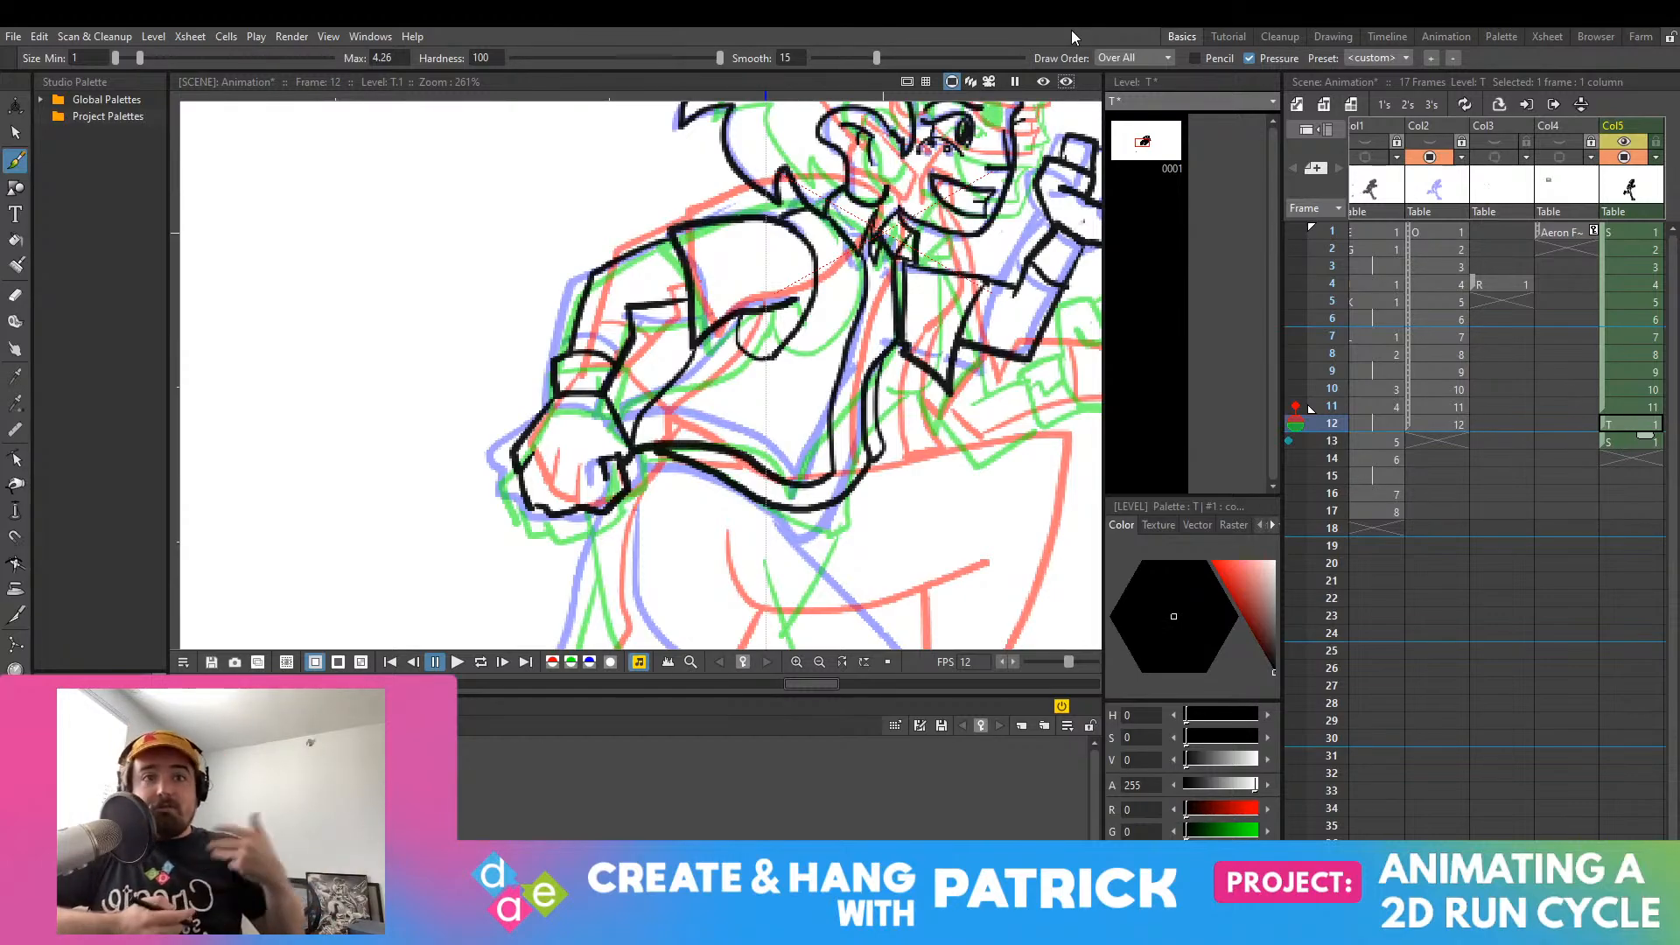
Step: Ink the underside of the leading leg's thigh from the vest hem down to the back of the knee
scroll(809, 358, "down", 3)
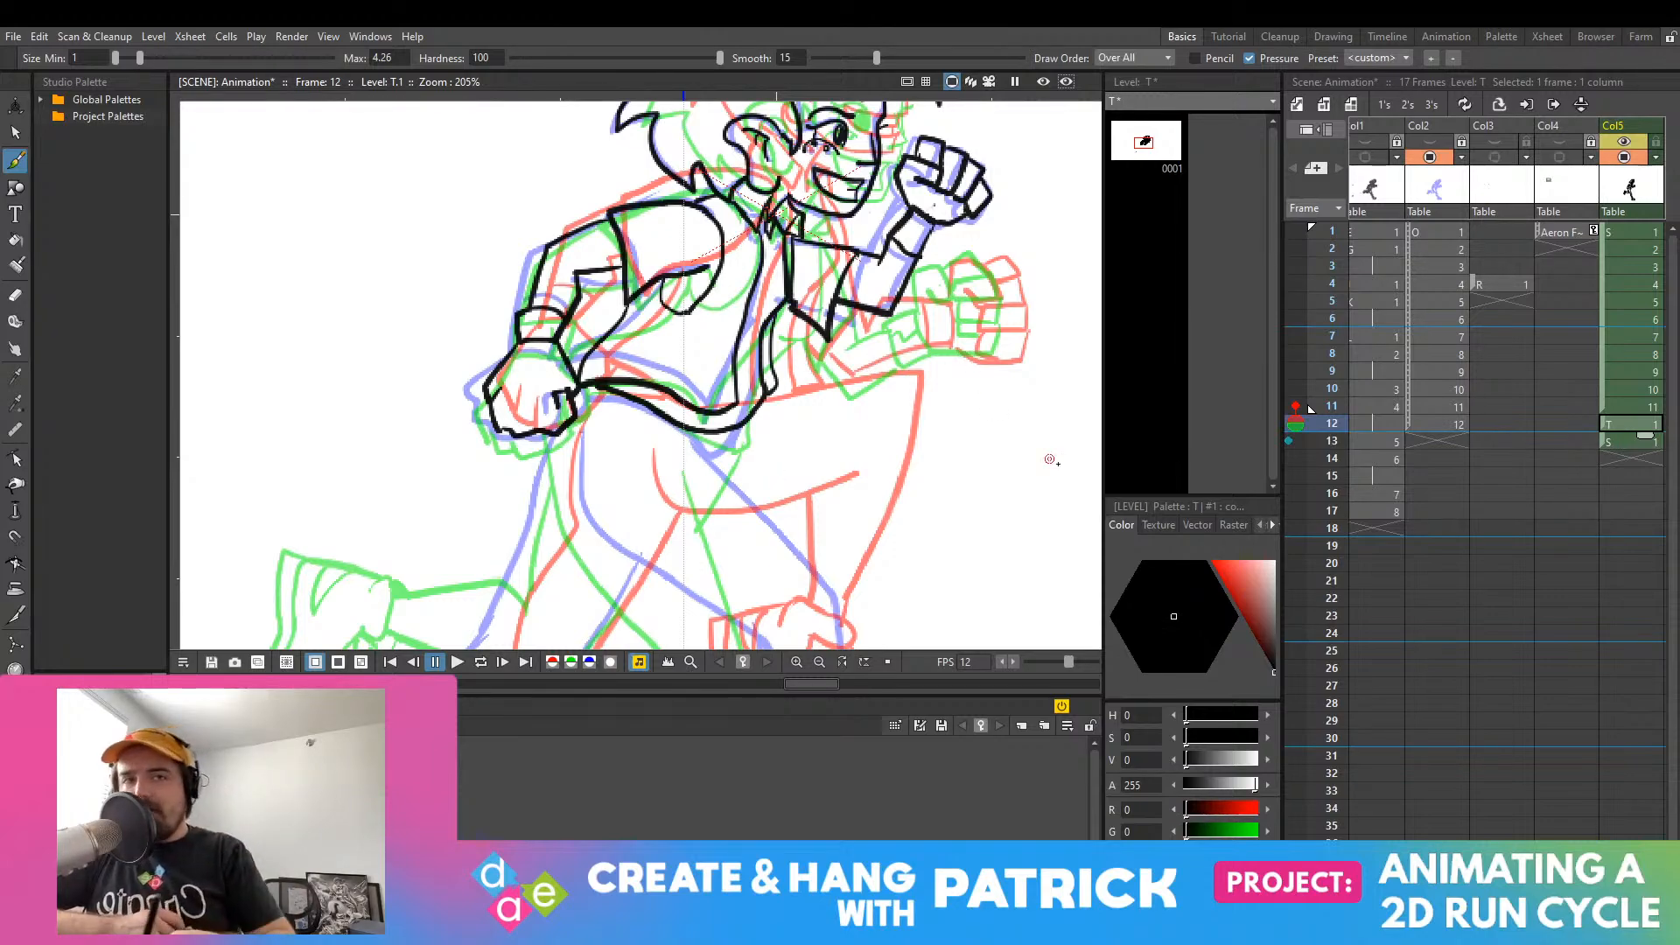
scroll(1066, 663, "down", 1)
scroll(757, 481, "down", 2)
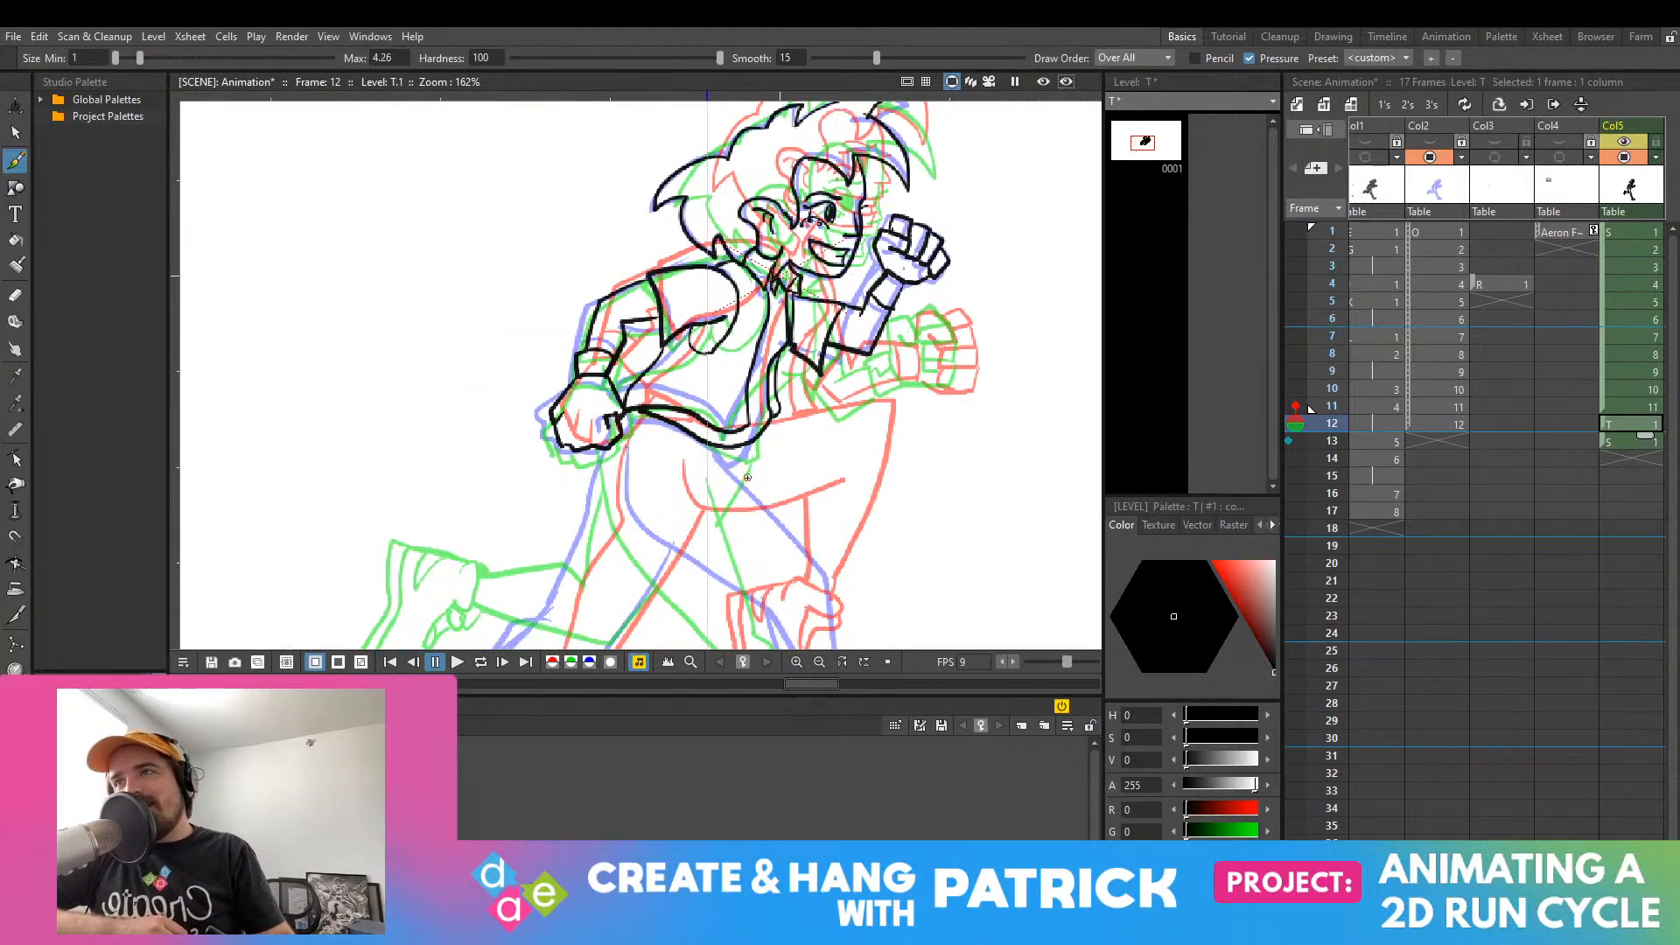
left_click_drag(744, 455, 681, 246)
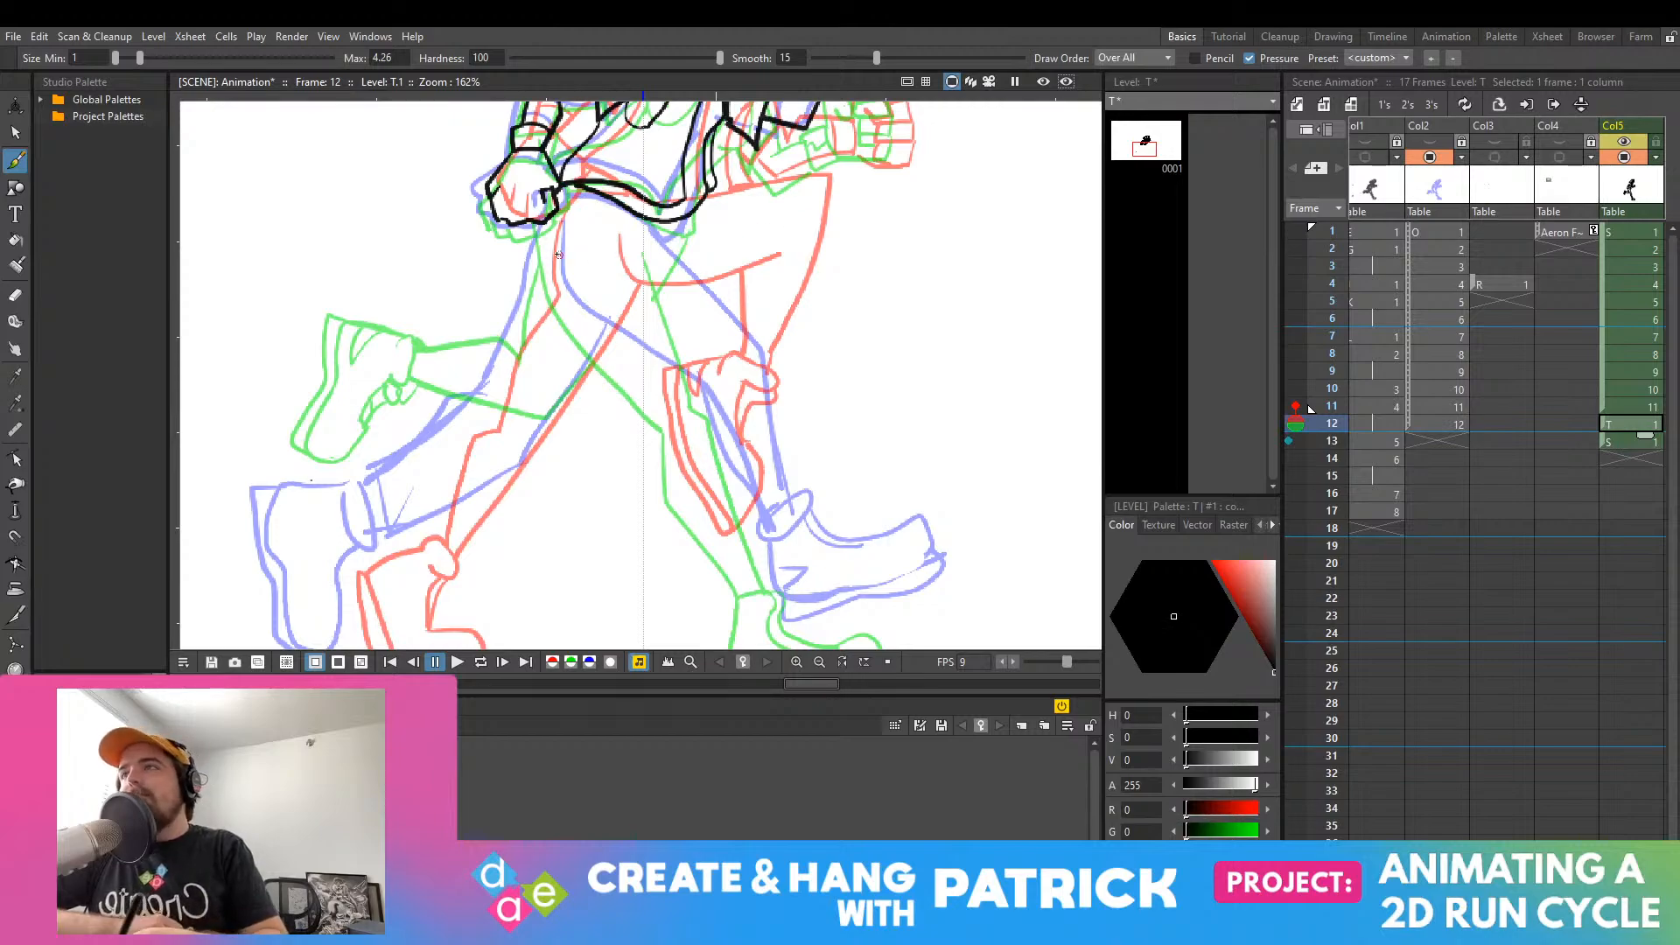
mouse_move(566, 219)
left_mouse_down()
mouse_move(581, 315)
mouse_move(663, 381)
left_mouse_up()
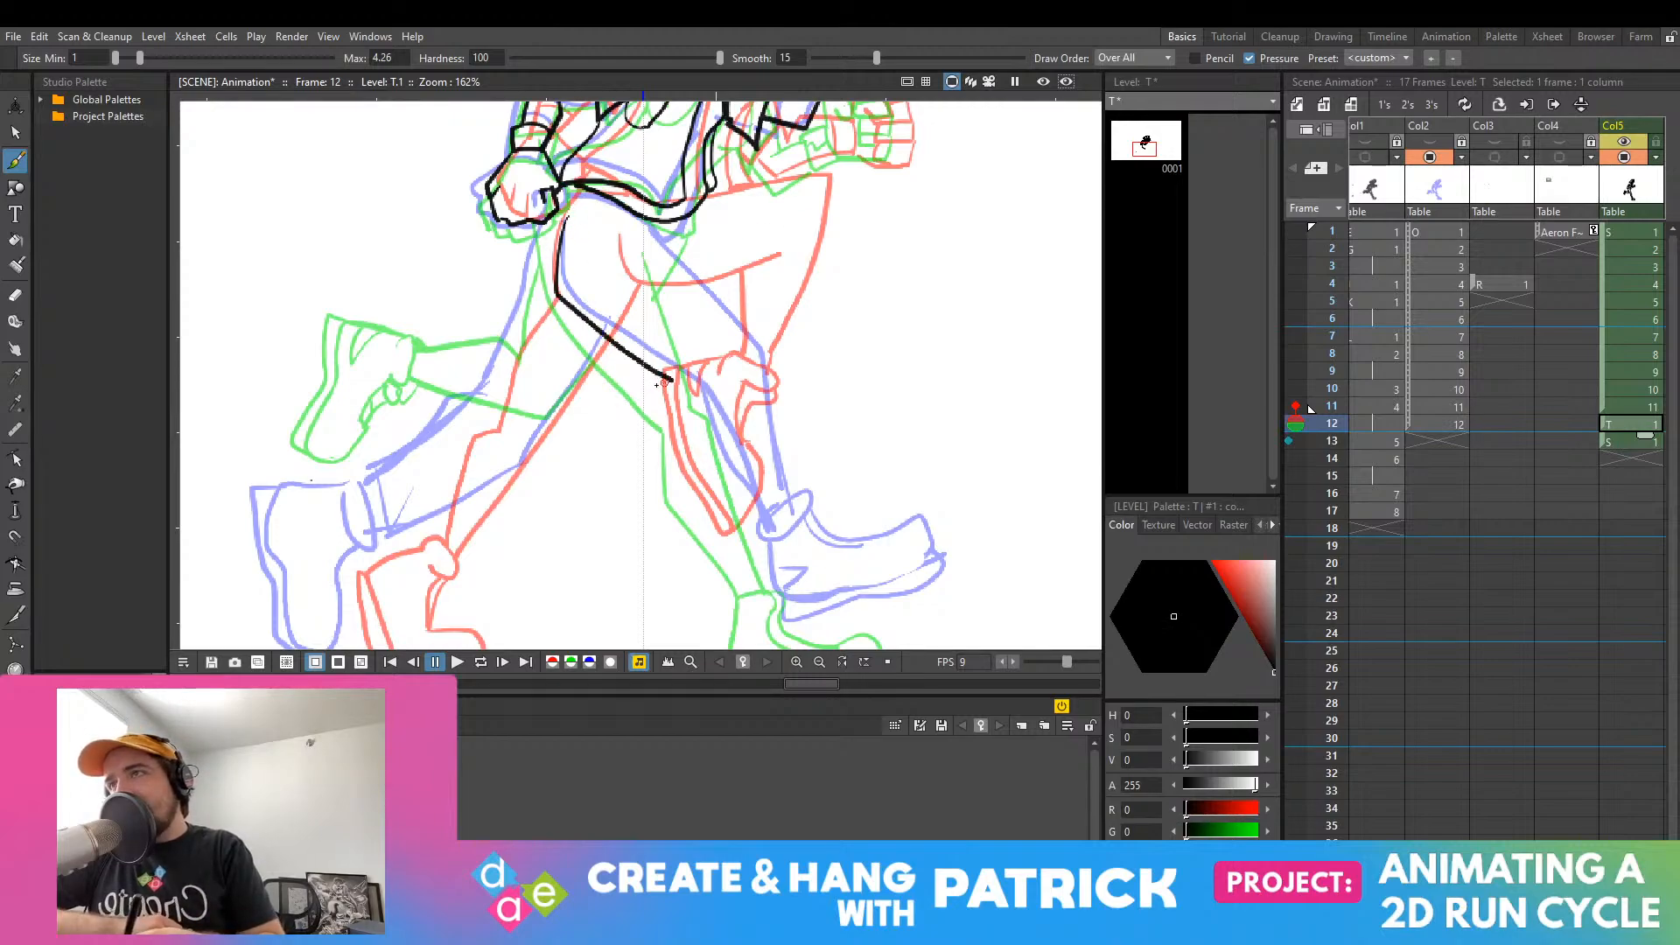
key("ctrl+z")
mouse_move(566, 219)
left_mouse_down()
mouse_move(600, 314)
mouse_move(682, 372)
left_mouse_up()
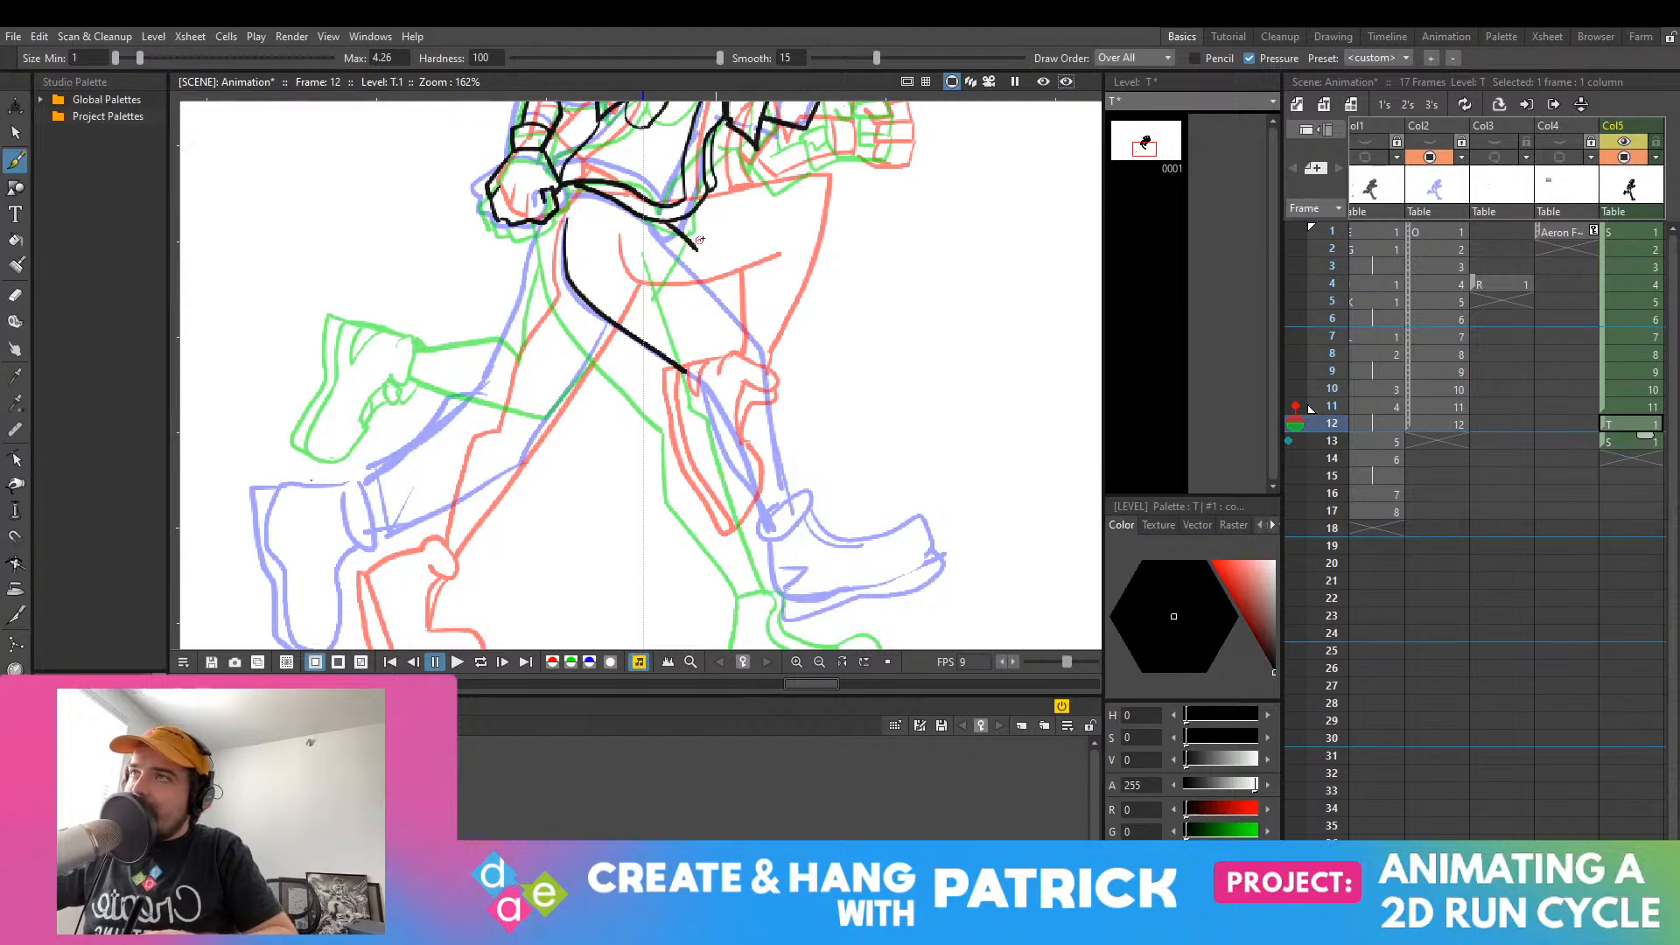
Step: Ink the leading leg's front line from the vest hem over the knee and down the shin to the boot cuff
left_click_drag(682, 220, 726, 291)
key("ctrl+z")
left_click_drag(667, 220, 752, 329)
key("ctrl+z")
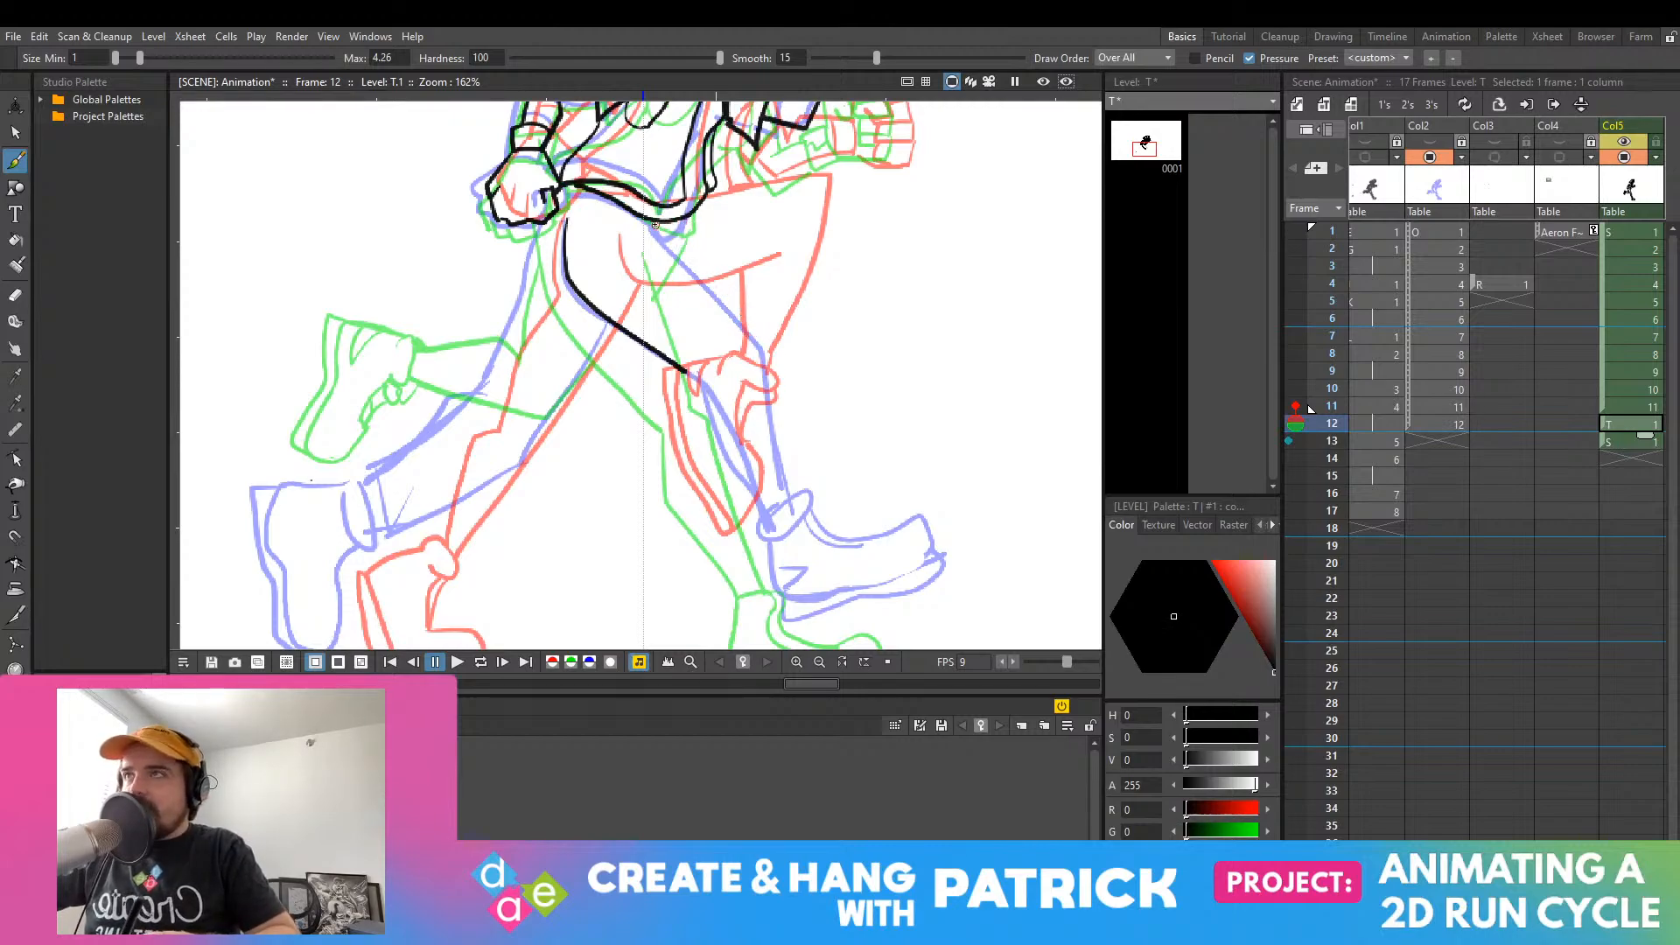
mouse_move(671, 223)
left_mouse_down()
mouse_move(748, 339)
mouse_move(784, 495)
left_mouse_up()
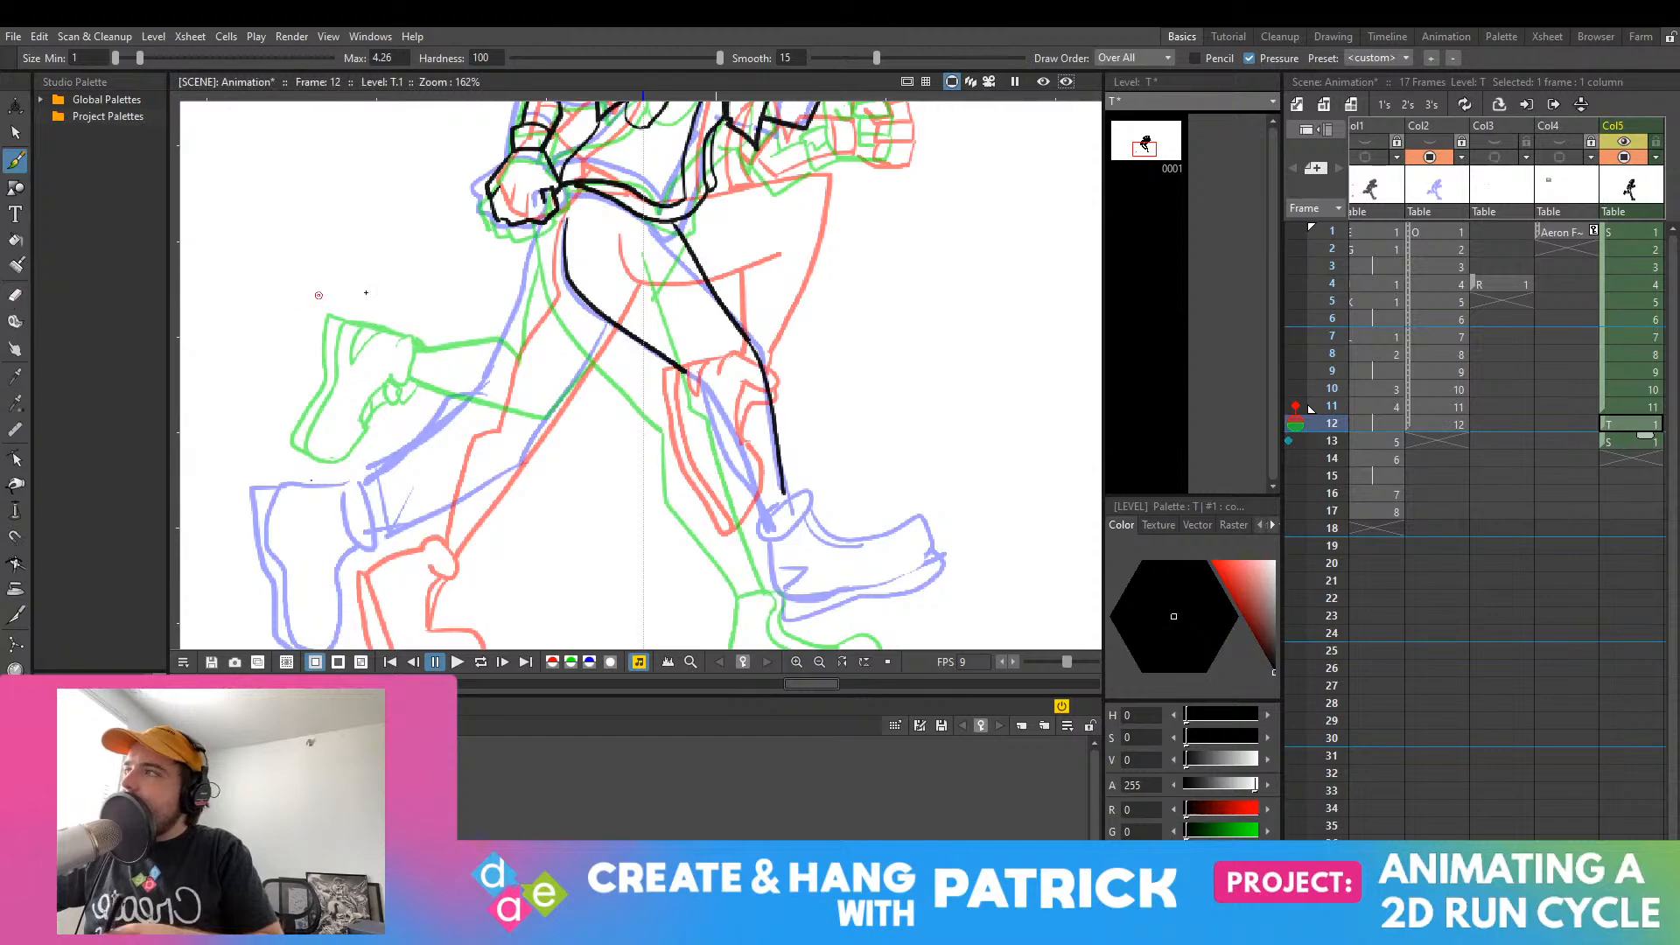
Step: Erase the rounded front corner of the vest hem and redraw it as a sharper corner
left_click(16, 300)
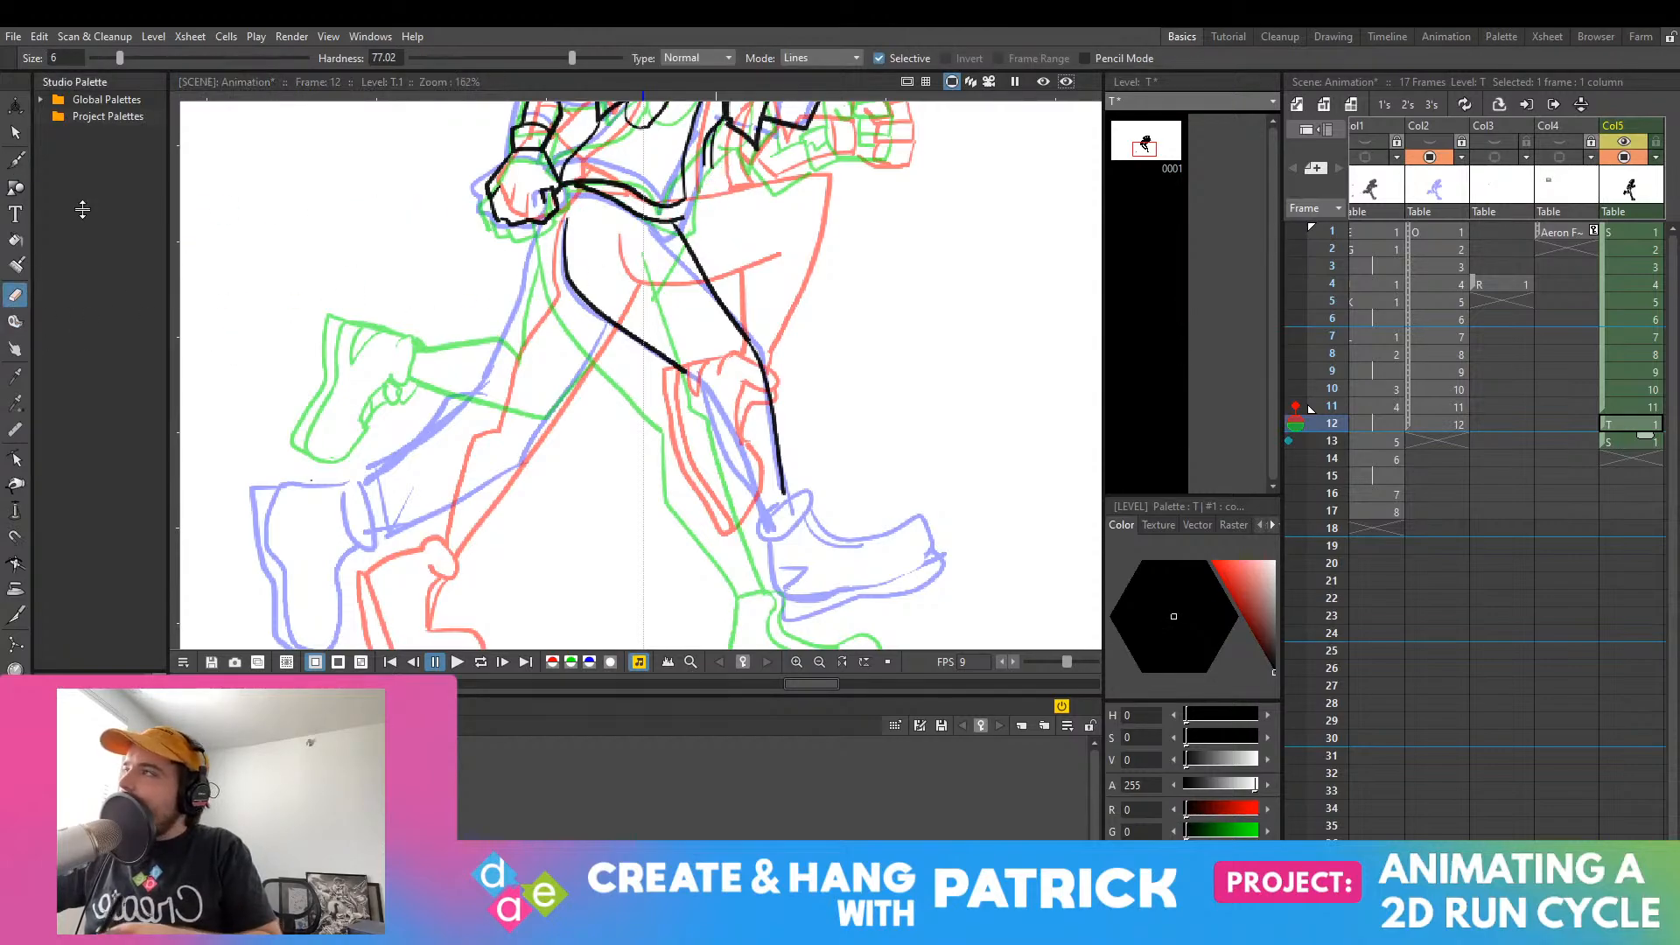
key("b")
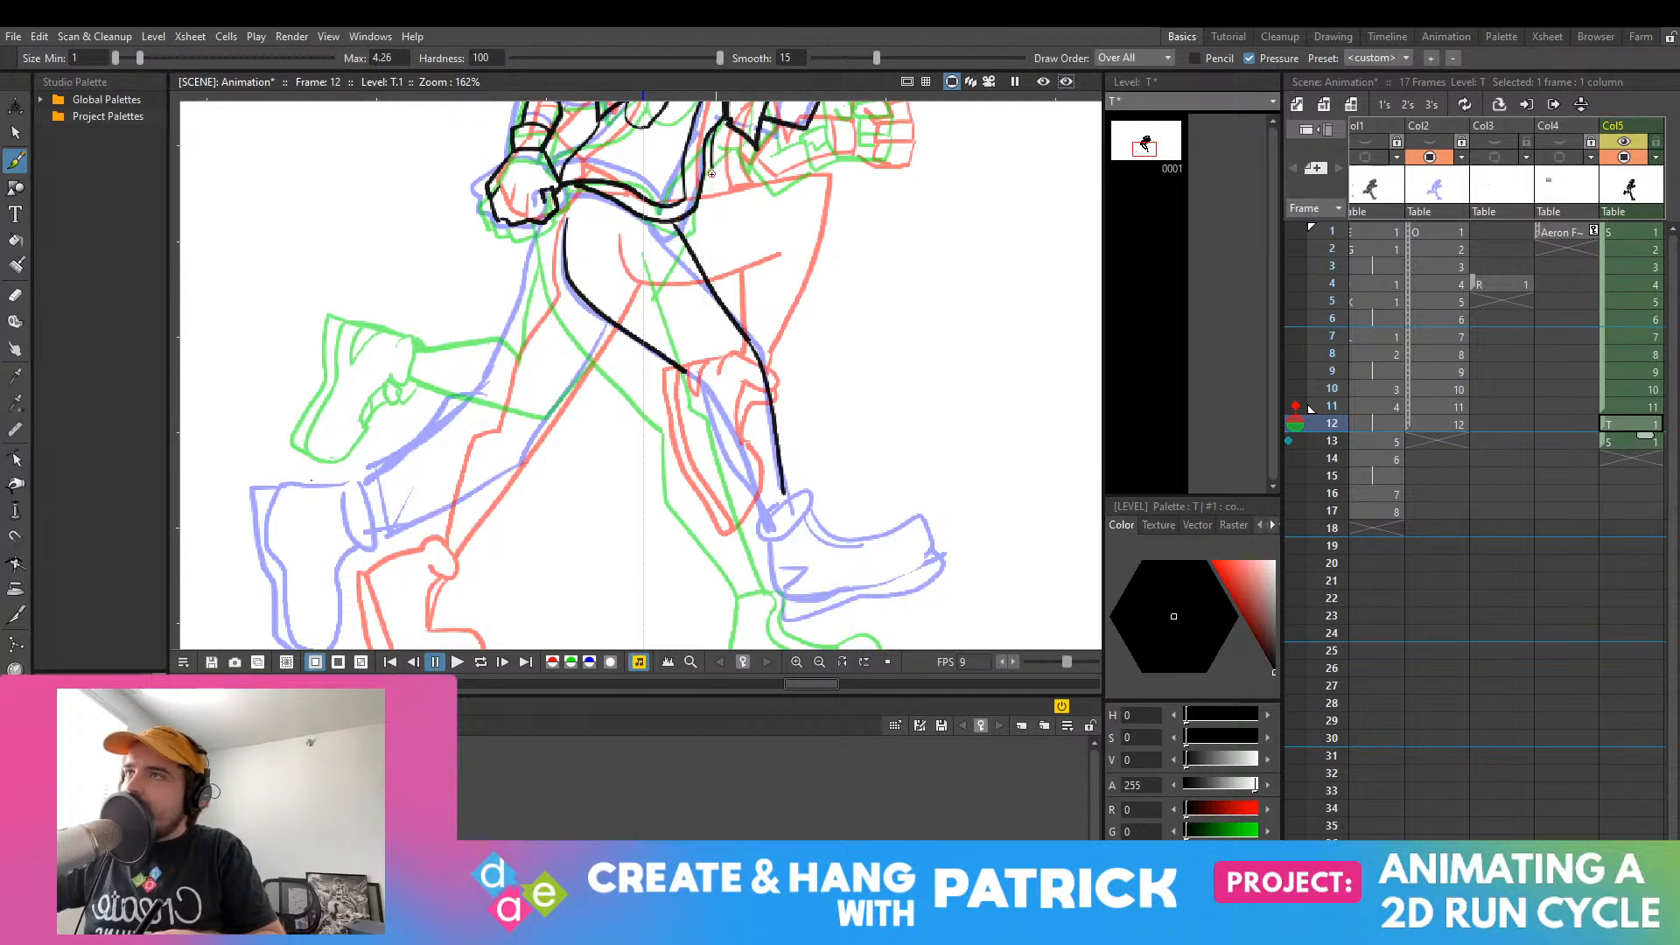
mouse_move(711, 167)
left_mouse_down()
mouse_move(708, 214)
mouse_move(688, 222)
left_mouse_up()
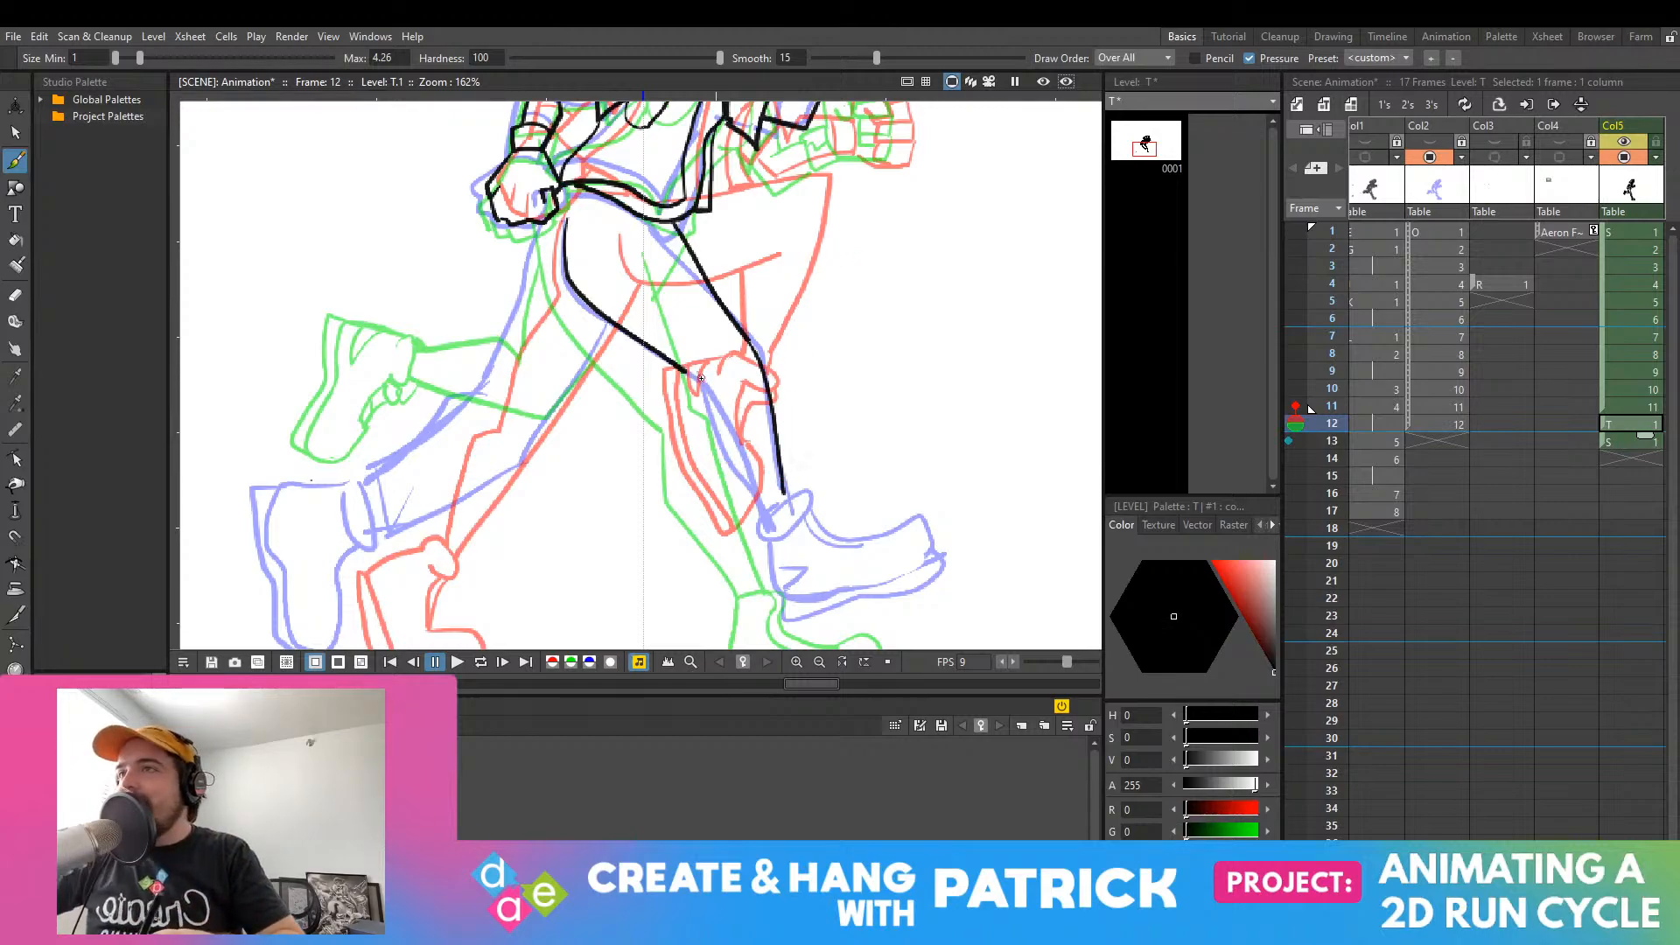
Step: Ink the leading leg's calf line from the back of the knee down to the boot cuff
mouse_move(705, 382)
left_mouse_down()
mouse_move(699, 421)
mouse_move(734, 467)
left_mouse_up()
key("ctrl+z")
key("ctrl+z")
mouse_move(700, 380)
left_mouse_down()
mouse_move(752, 503)
mouse_move(703, 403)
mouse_move(757, 506)
left_mouse_up()
key("ctrl+z")
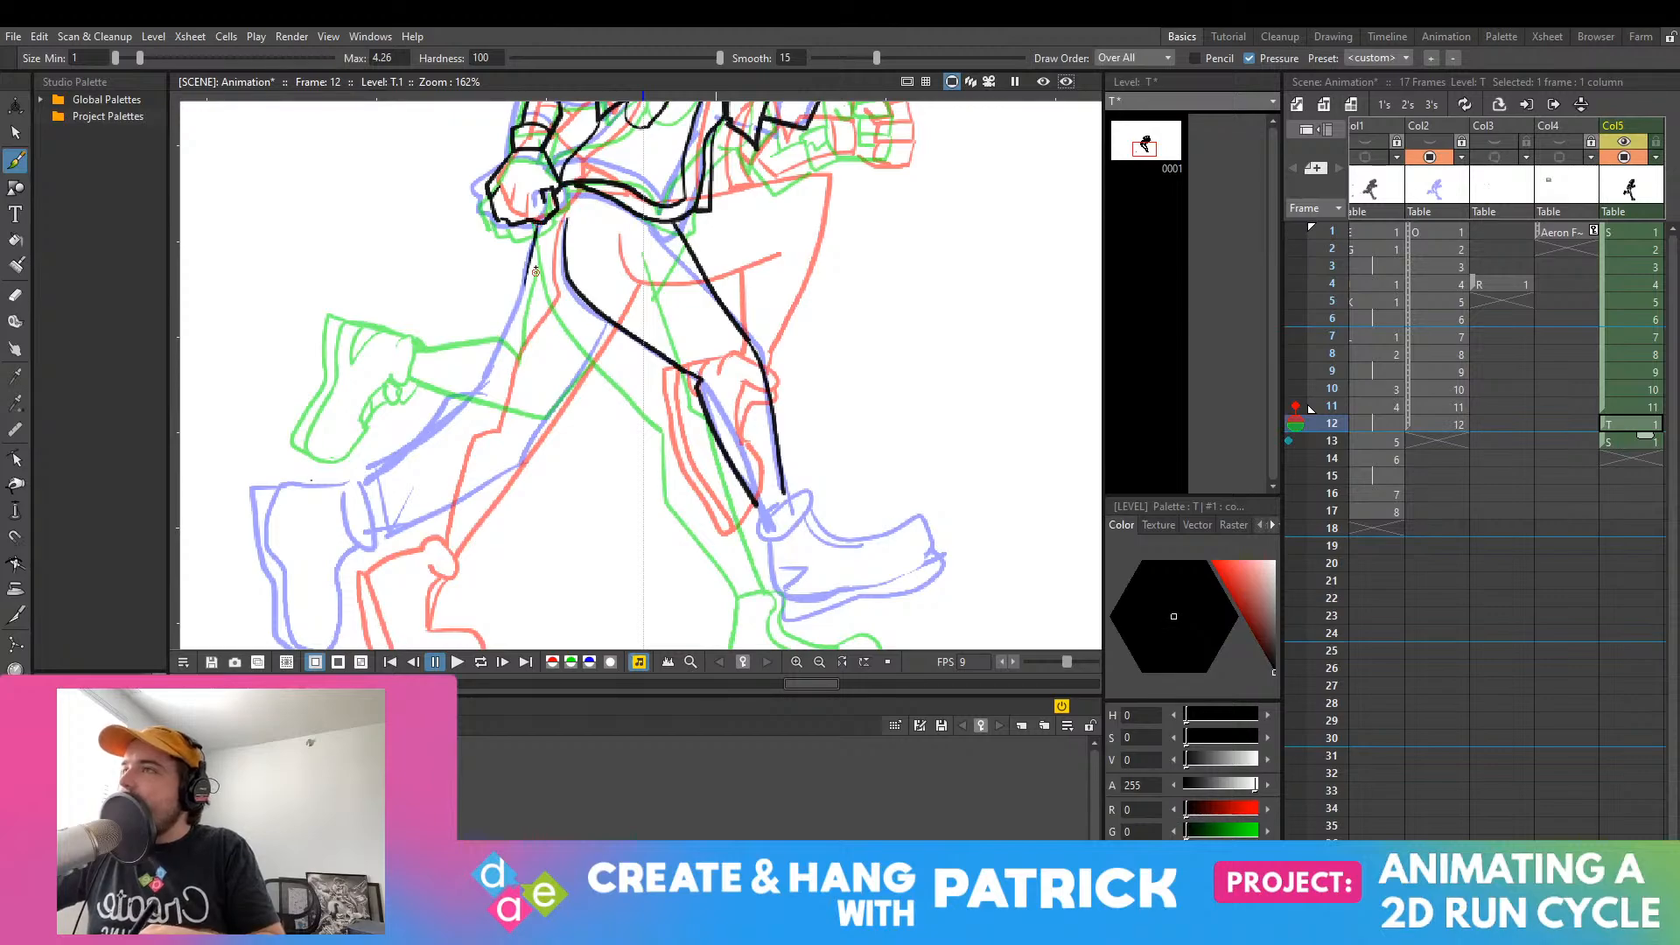
Step: Ink the trailing leg's rear thigh line down to the knee and its front line from the leading thigh to the ankle
left_click_drag(511, 299, 495, 352)
key("ctrl+z")
left_click_drag(540, 225, 500, 371)
mouse_move(607, 328)
left_mouse_down()
mouse_move(526, 454)
mouse_move(422, 514)
left_mouse_up()
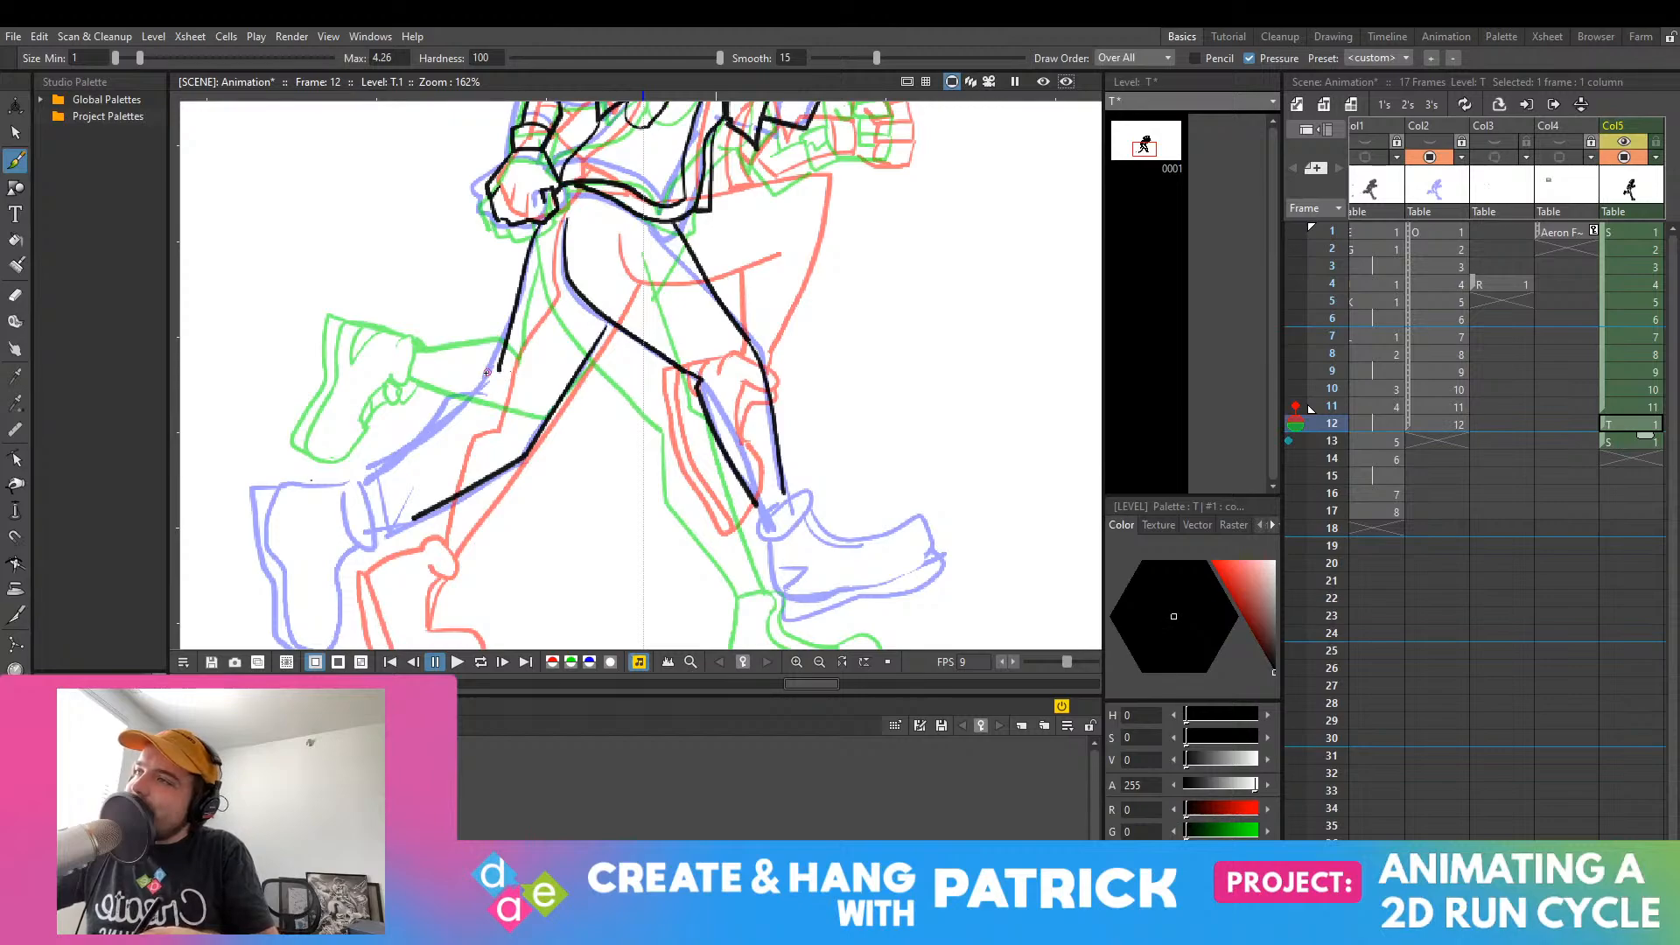
Step: Ink the trailing leg's calf line from the back of the knee to the ankle, with a small fold at the knee
left_click_drag(426, 432, 400, 467)
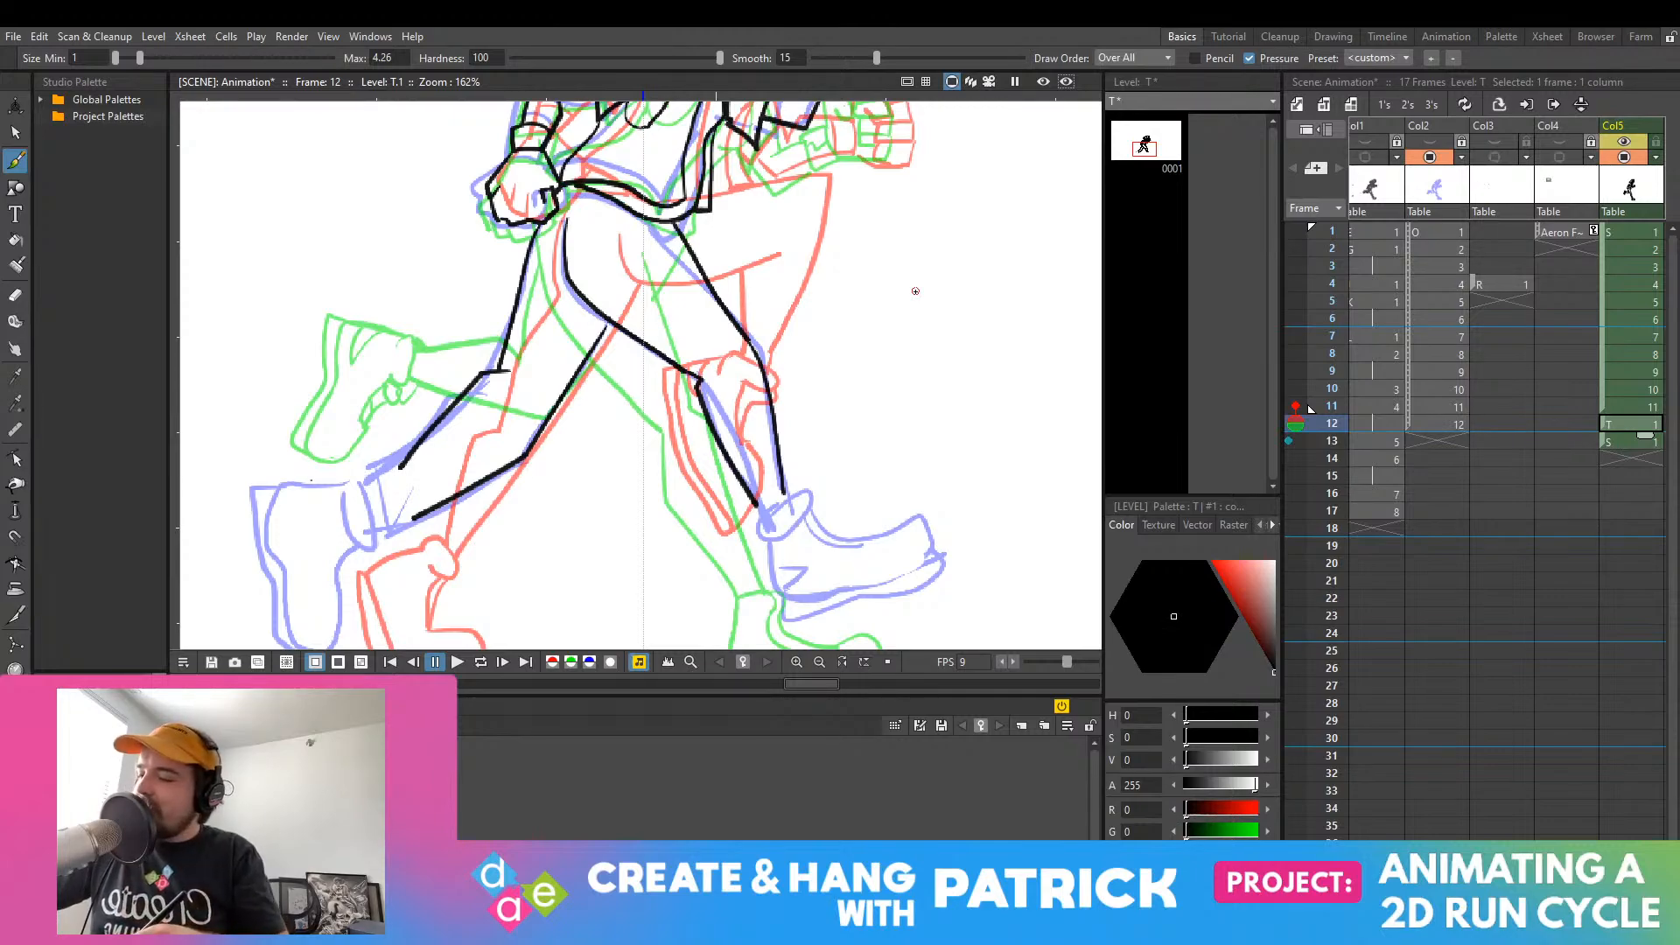
key("ctrl+z")
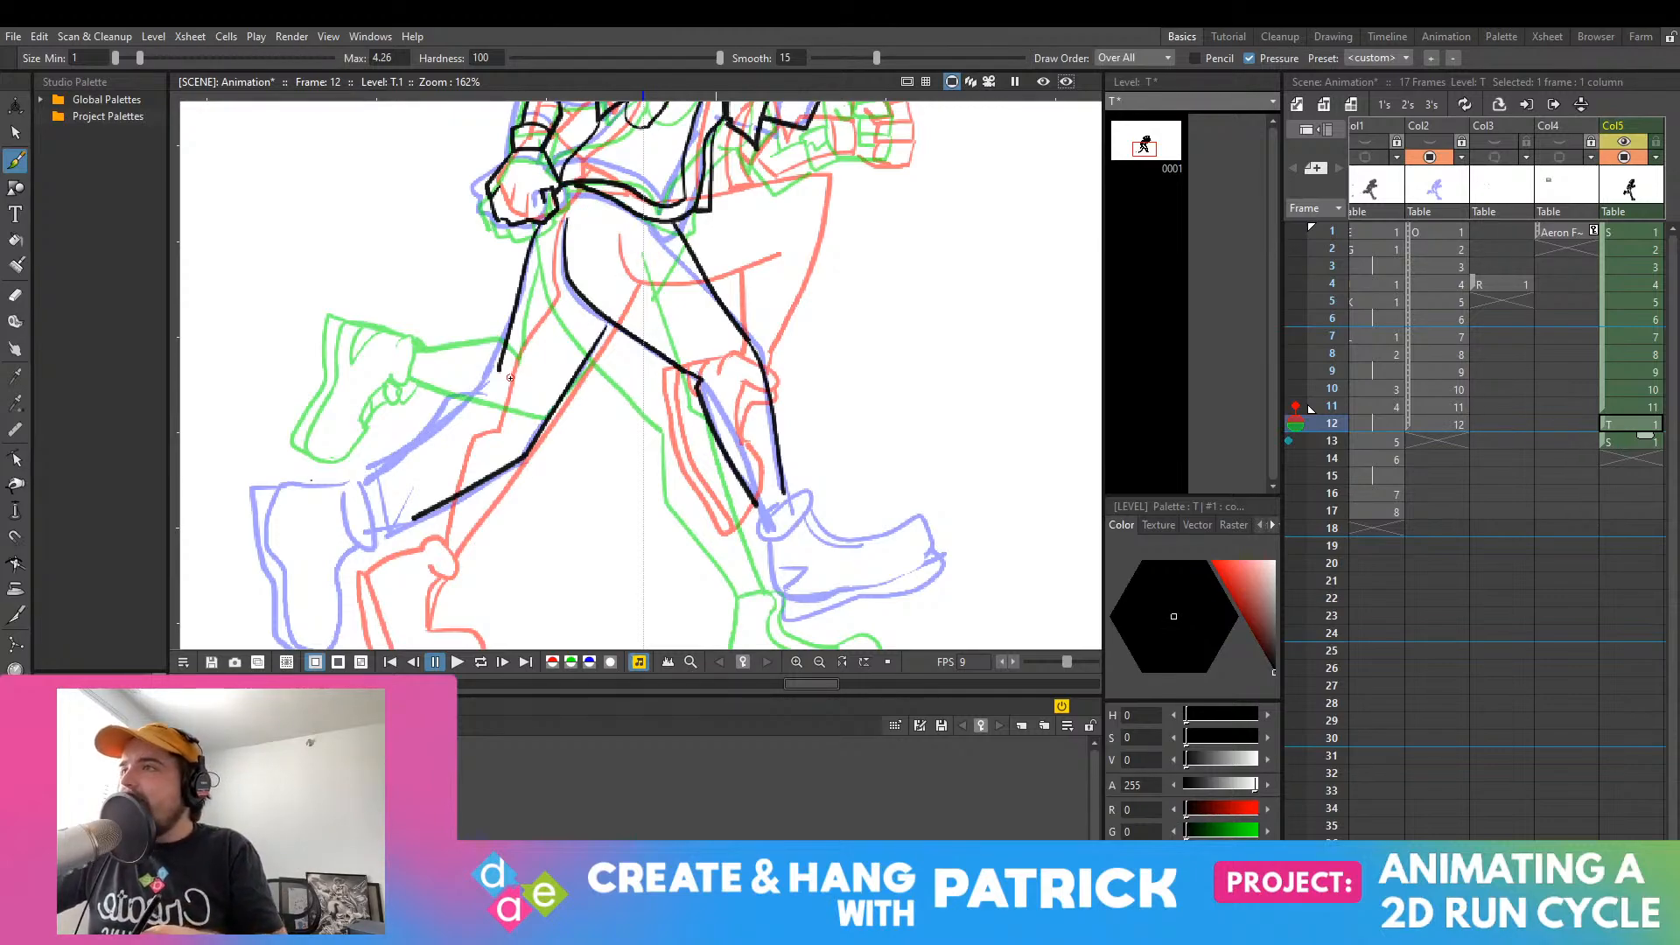
left_click_drag(486, 371, 406, 455)
key("ctrl+z")
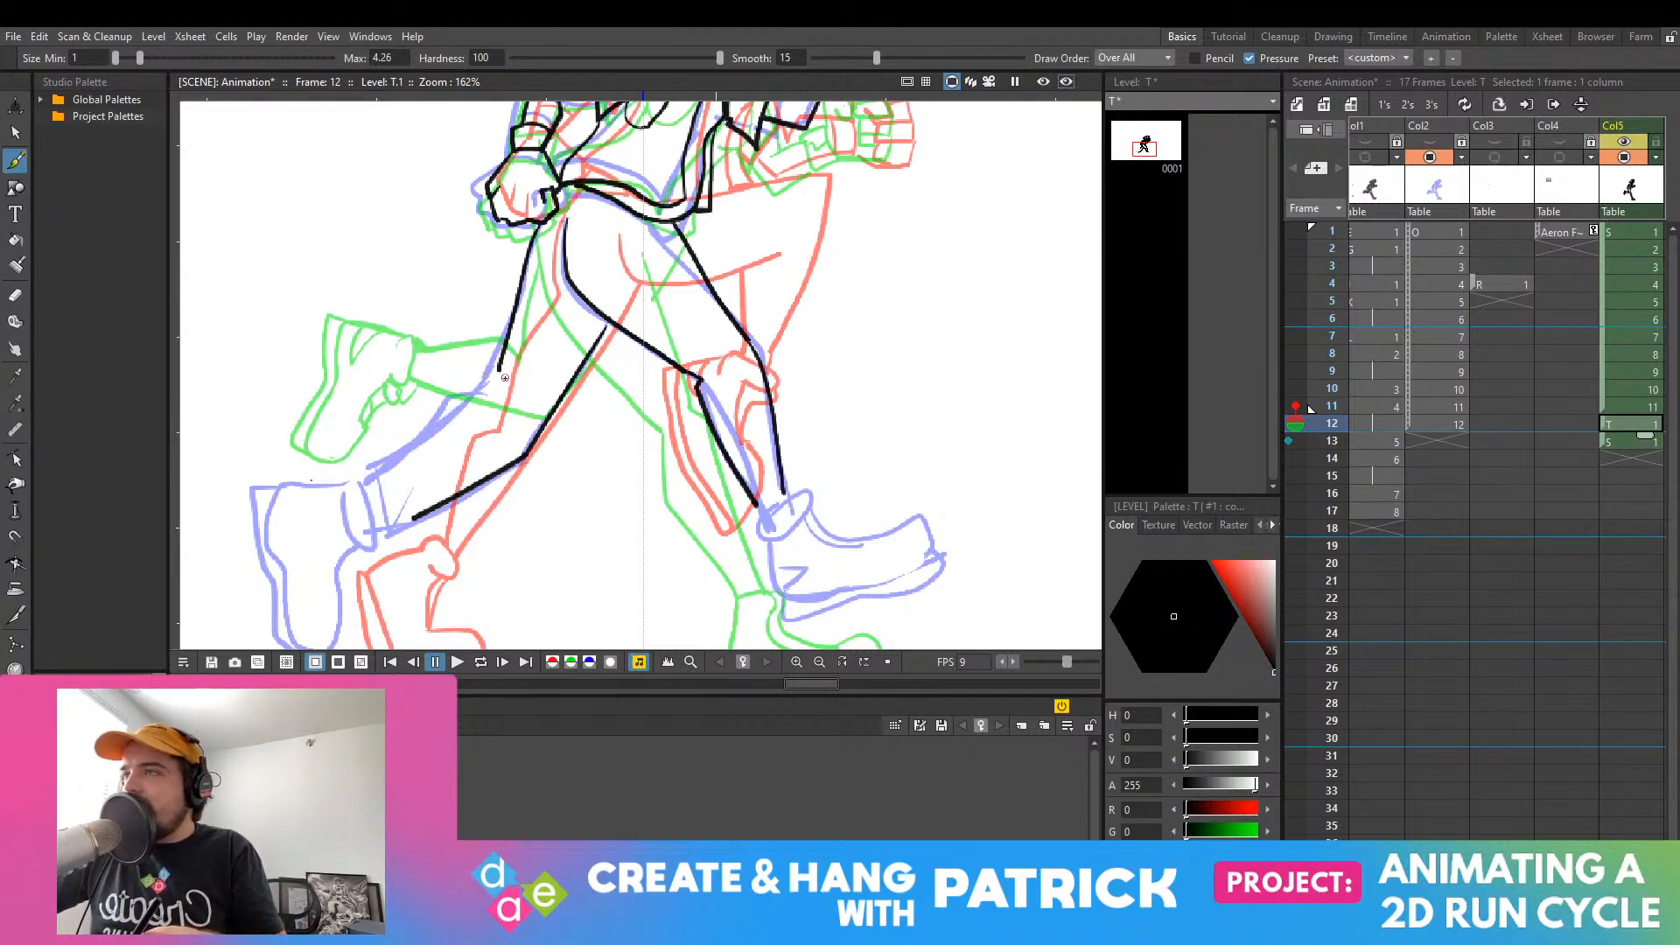
left_click_drag(483, 370, 404, 467)
key("ctrl+z")
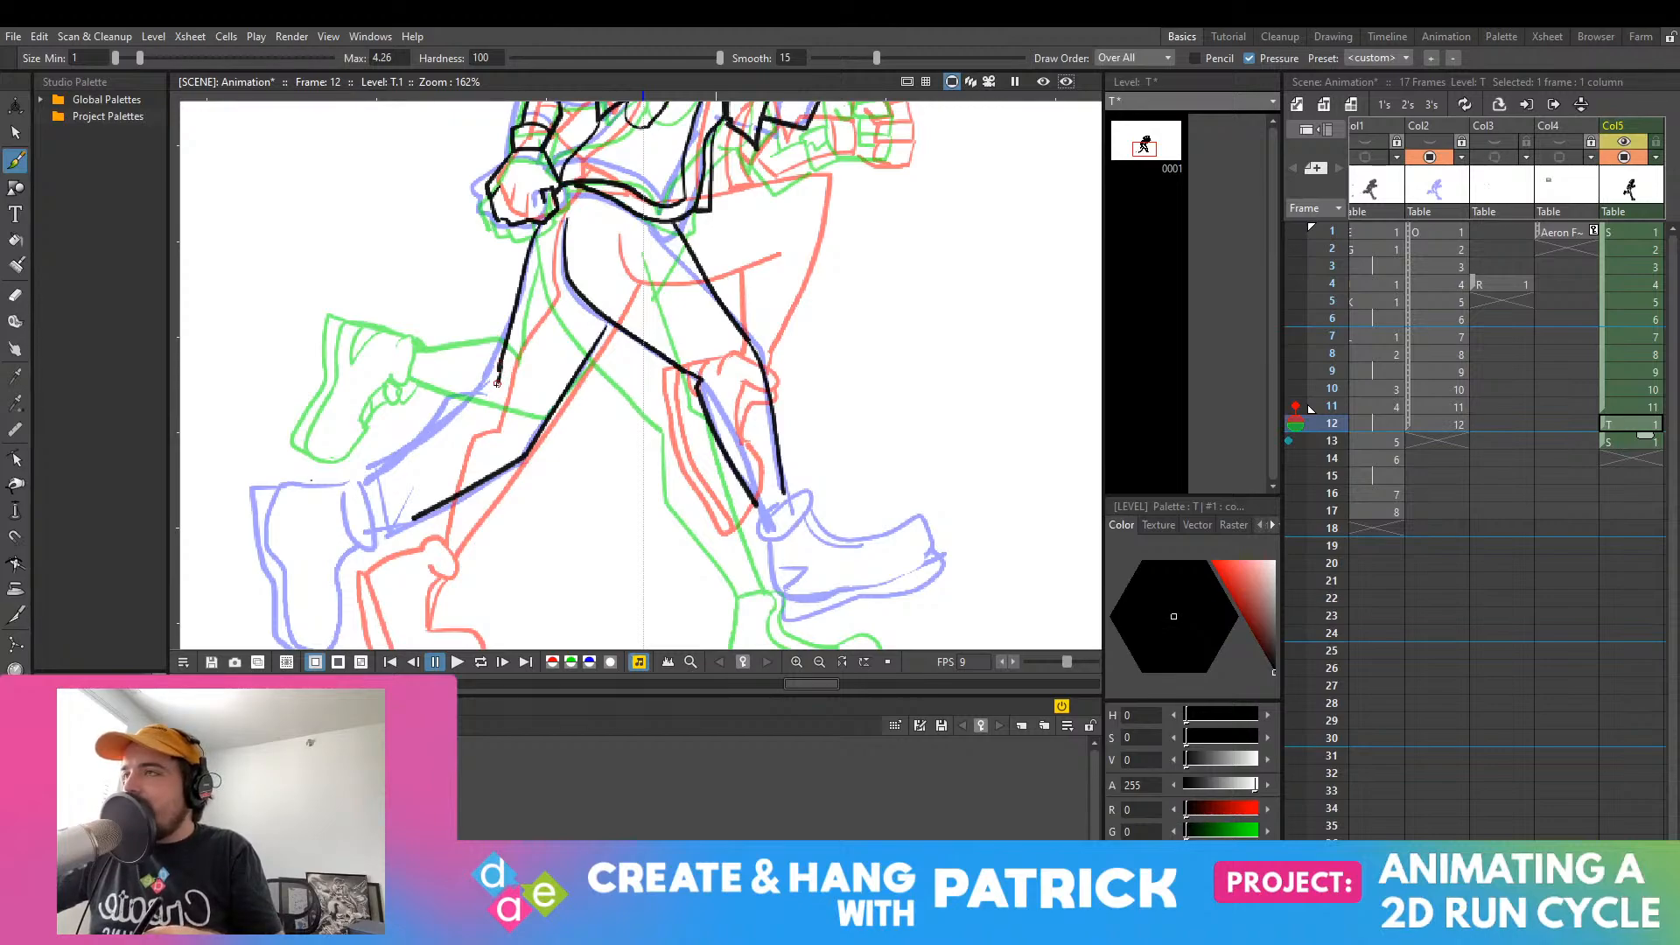
left_click_drag(483, 378, 385, 475)
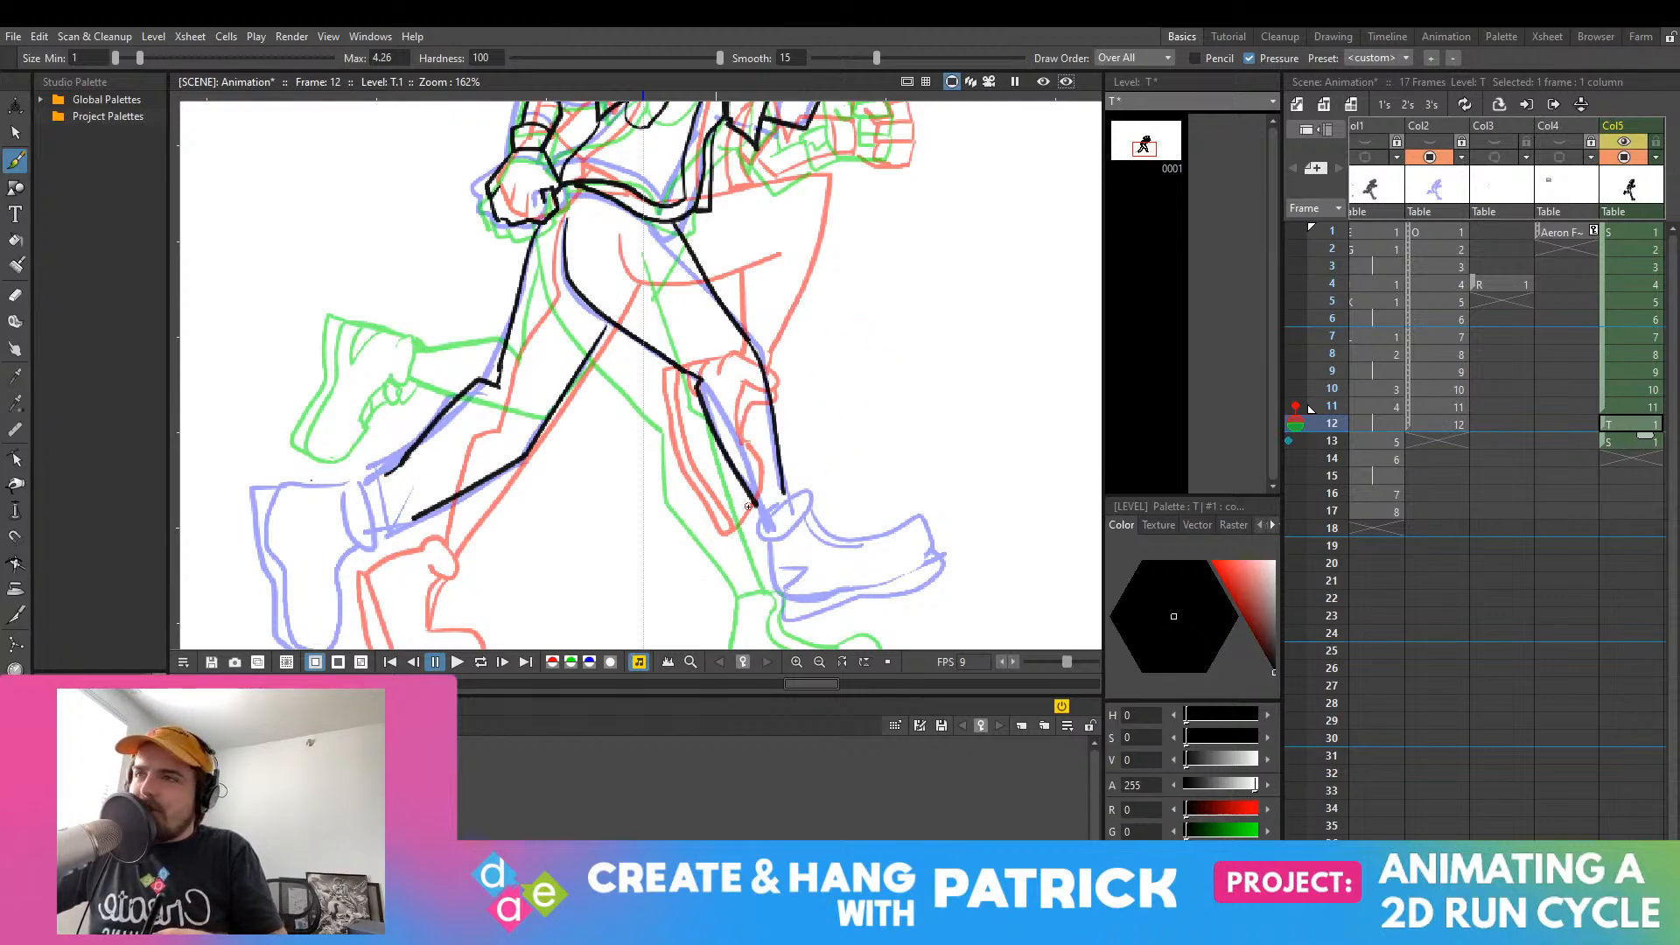
Step: Ink the leading boot's cuff as a rounded band across the bottom of the shin
left_click_drag(758, 506, 791, 495)
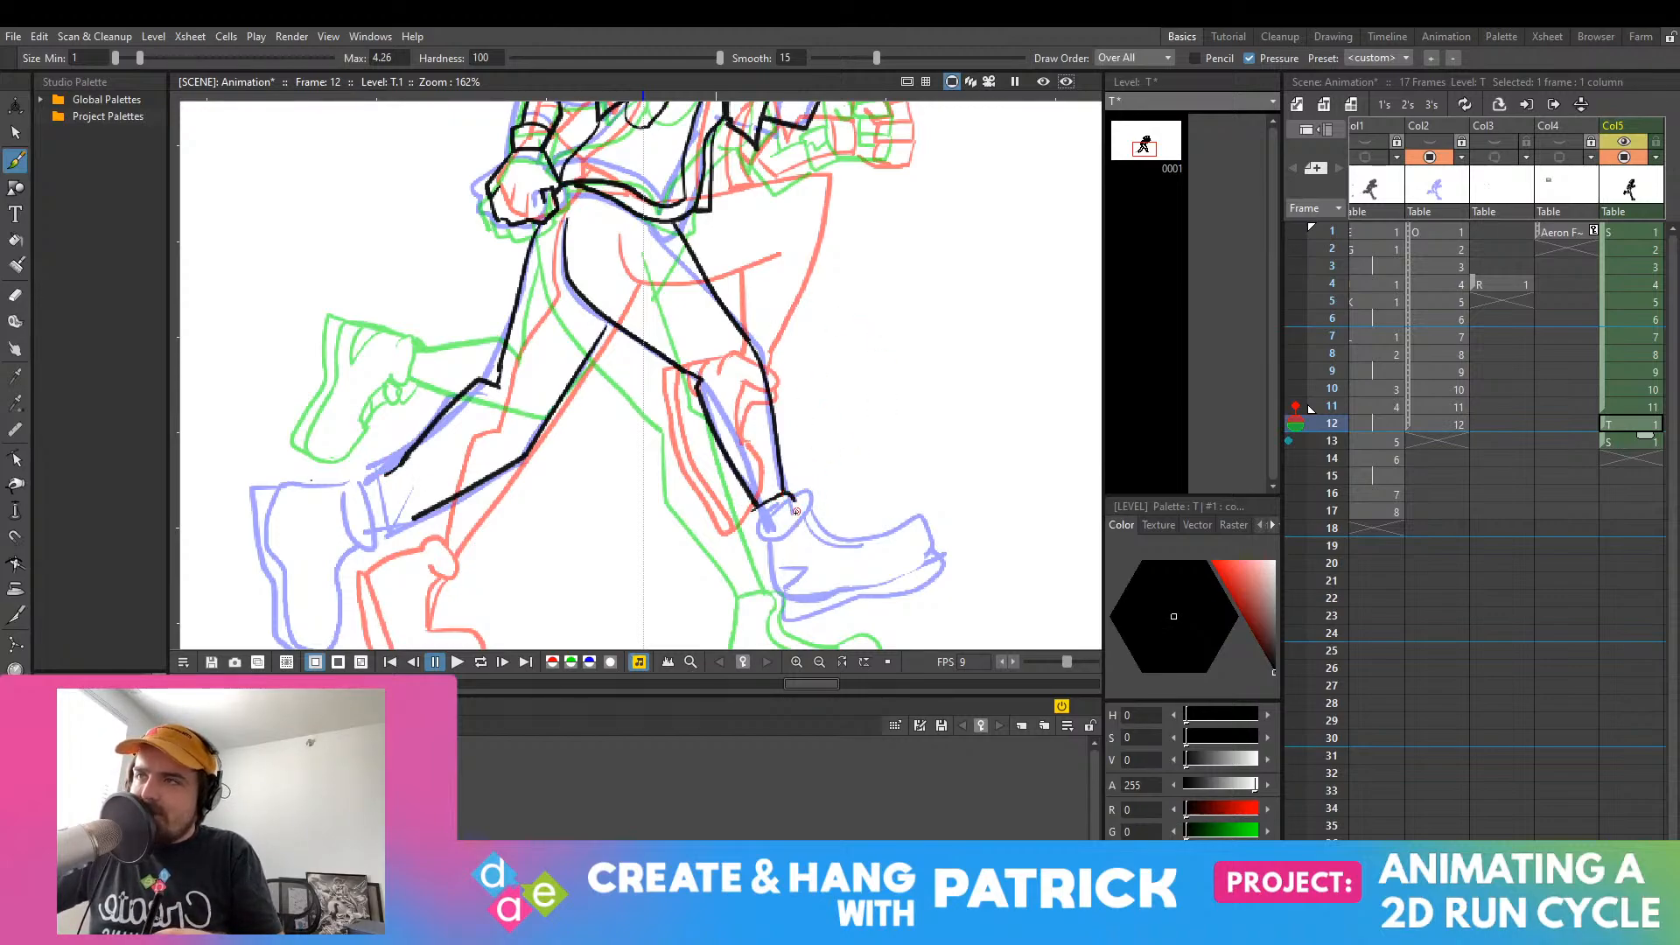
key("ctrl+z")
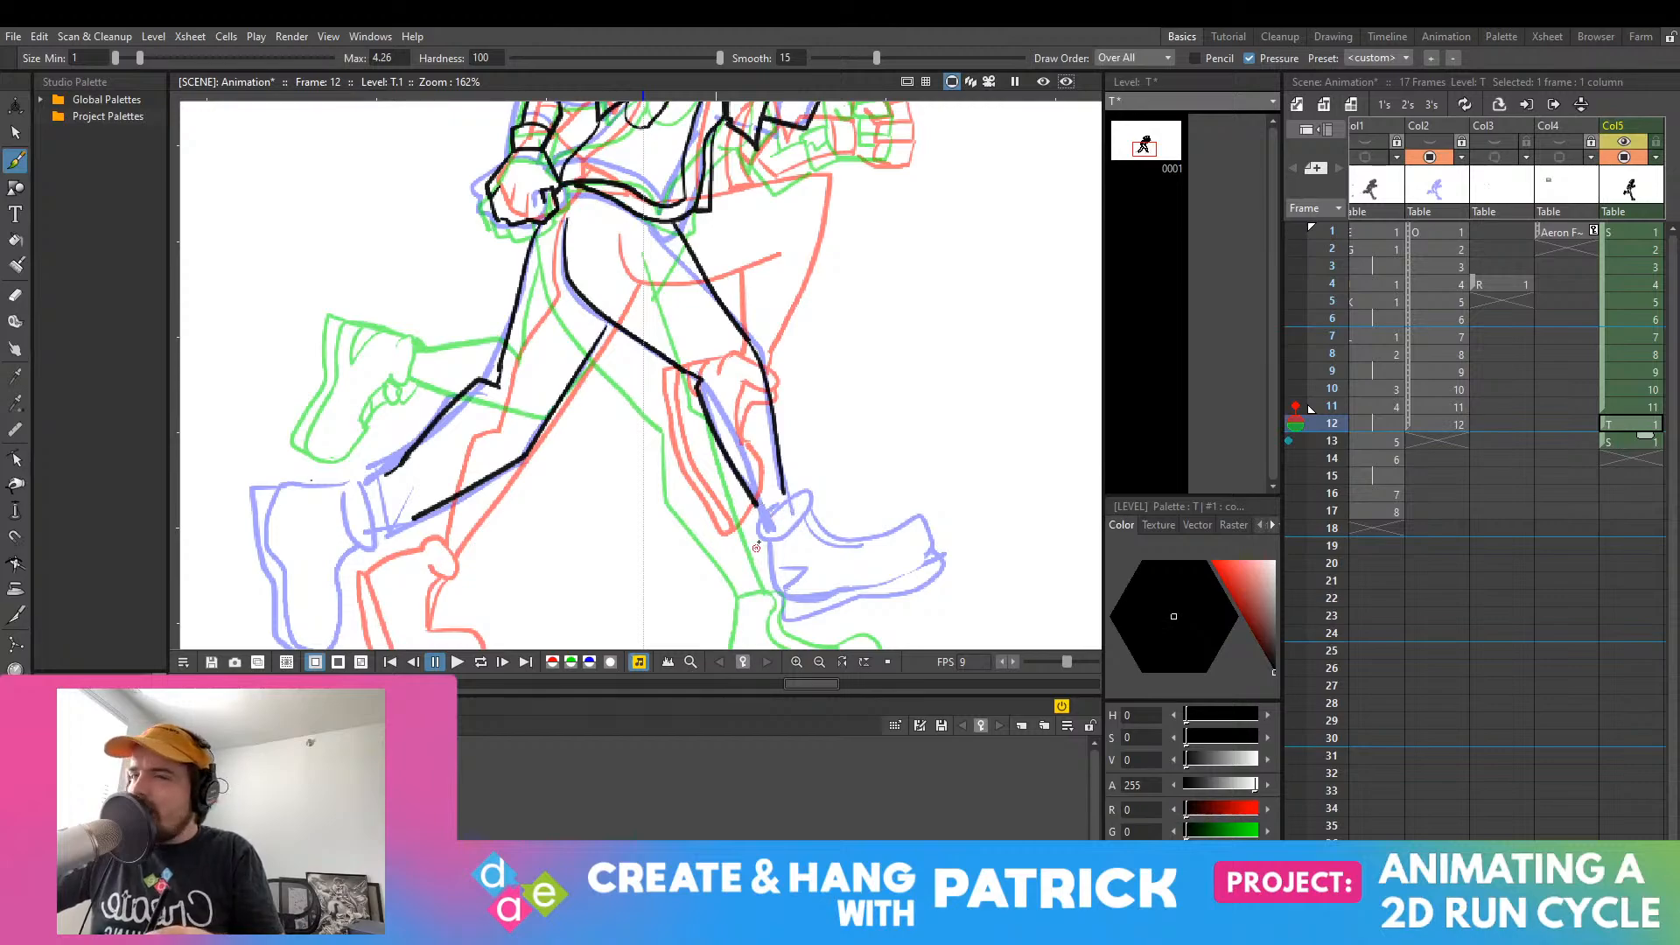
mouse_move(790, 495)
left_mouse_down()
mouse_move(760, 529)
mouse_move(774, 595)
mouse_move(796, 603)
mouse_move(708, 427)
mouse_move(669, 551)
mouse_move(683, 582)
mouse_move(628, 451)
left_mouse_up()
scroll(671, 490, "down", 2)
scroll(682, 582, "up", 3)
scroll(683, 582, "up", 1)
key("ctrl+z")
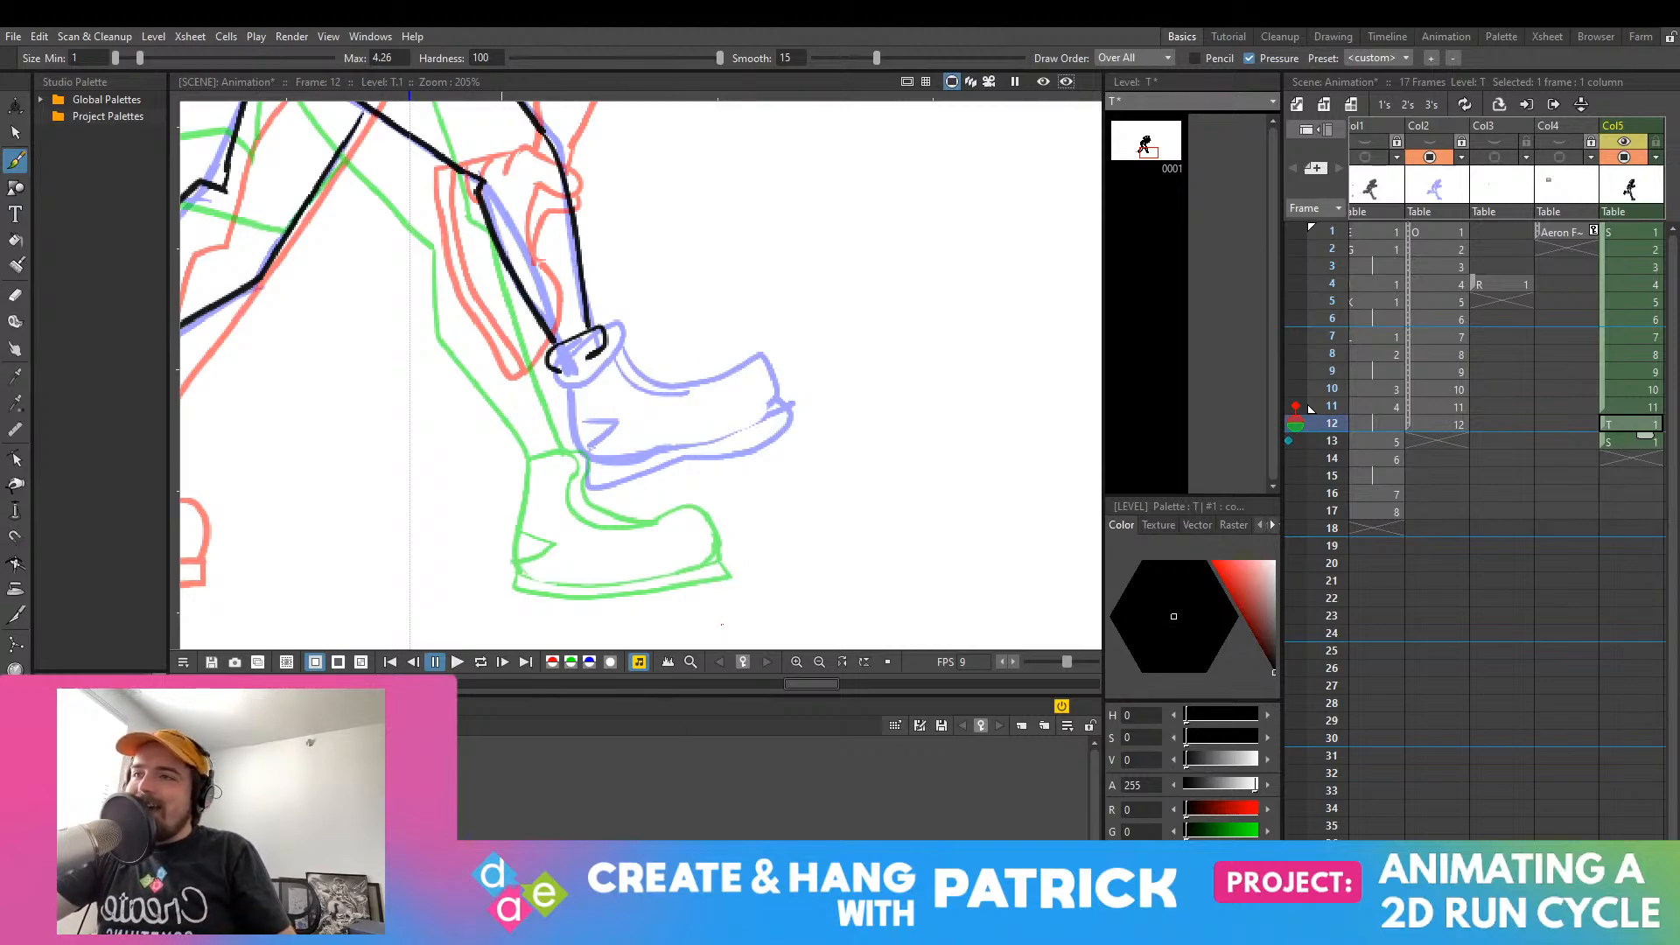
left_click(577, 799)
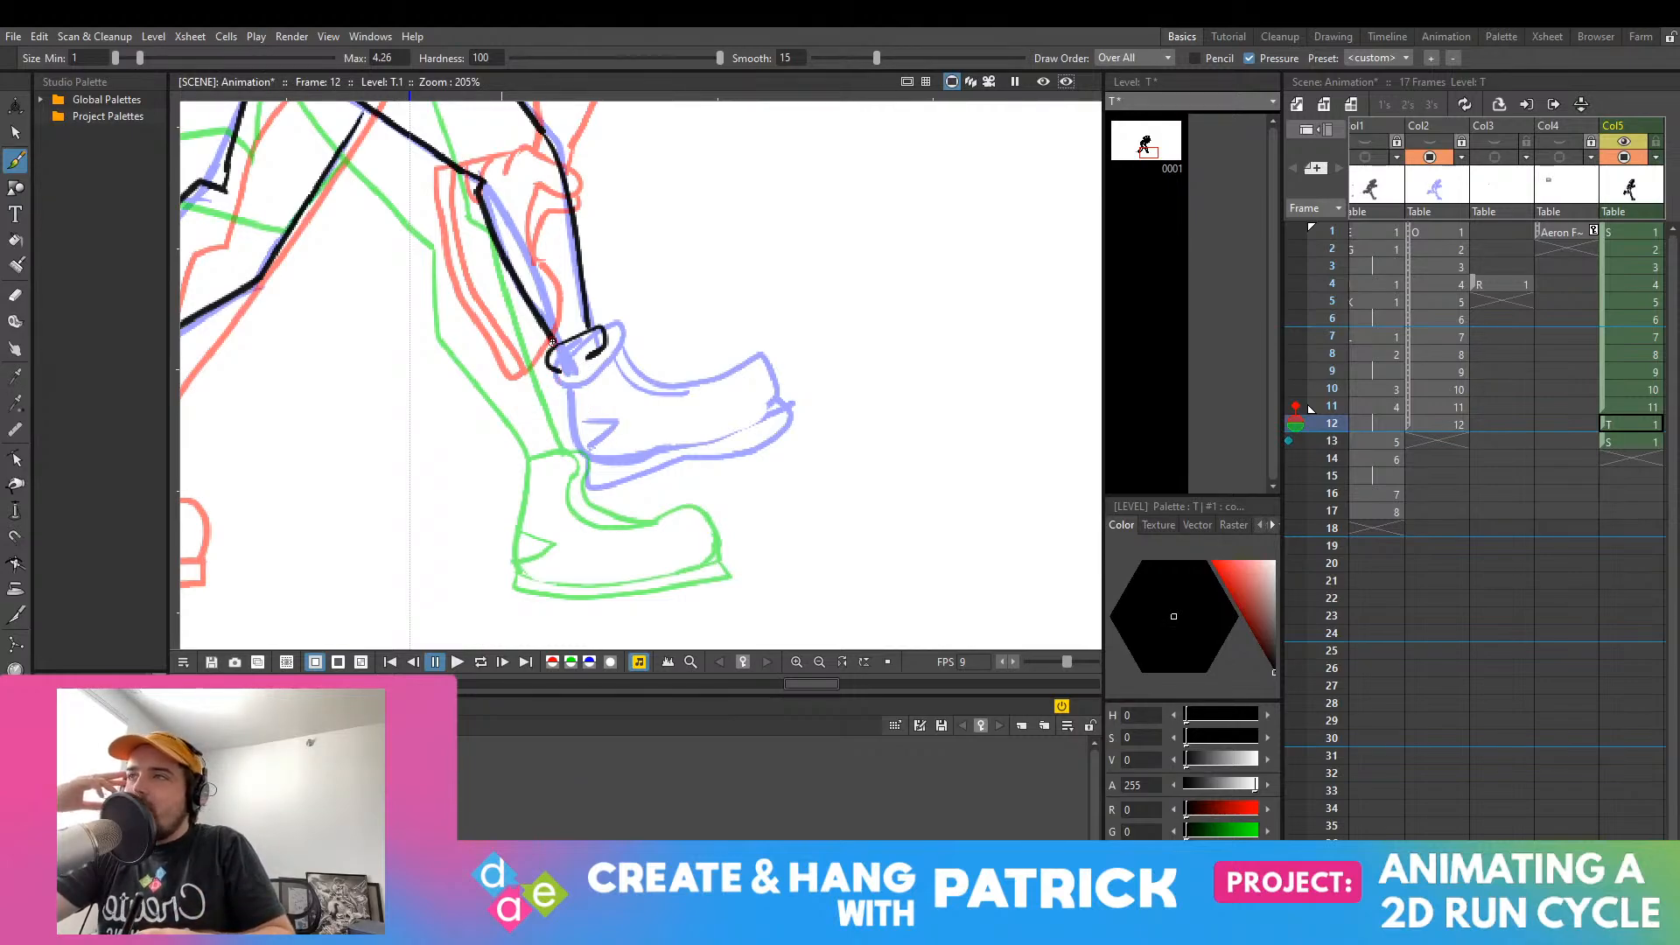
Step: Ink the back of the leading boot from the cuff to the heel and along the sole's upper edge to the toe
mouse_move(554, 371)
left_mouse_down()
mouse_move(567, 436)
mouse_move(592, 455)
left_mouse_up()
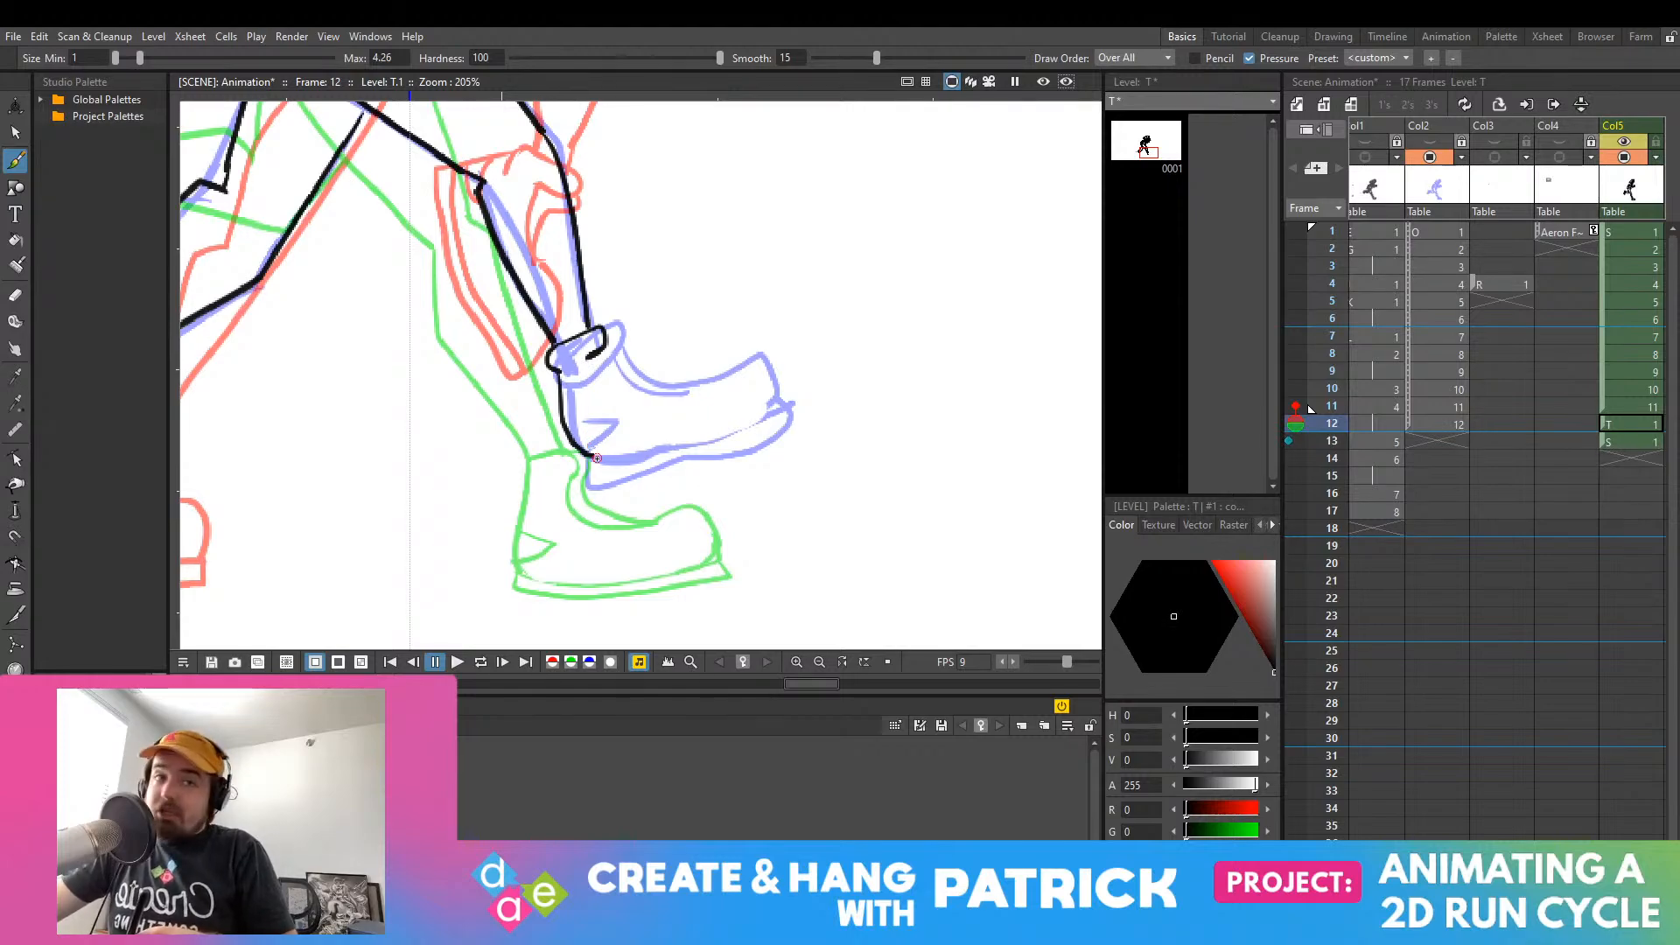
key("ctrl+z")
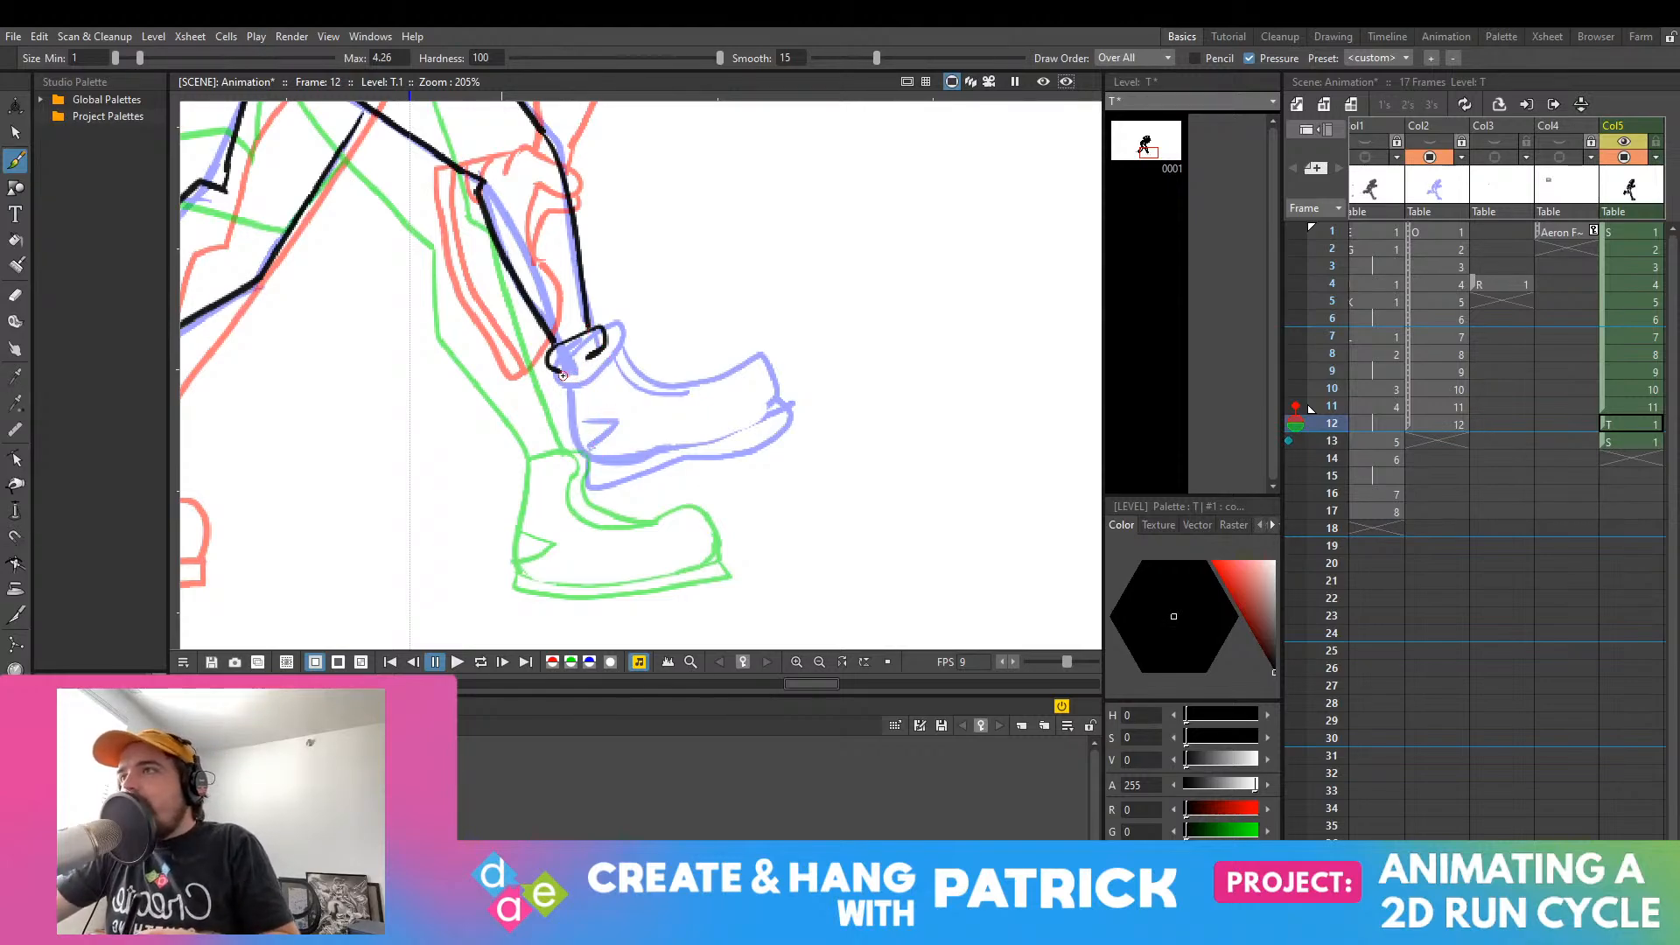
mouse_move(567, 433)
left_mouse_down()
mouse_move(584, 454)
mouse_move(644, 451)
left_mouse_up()
key("ctrl+z")
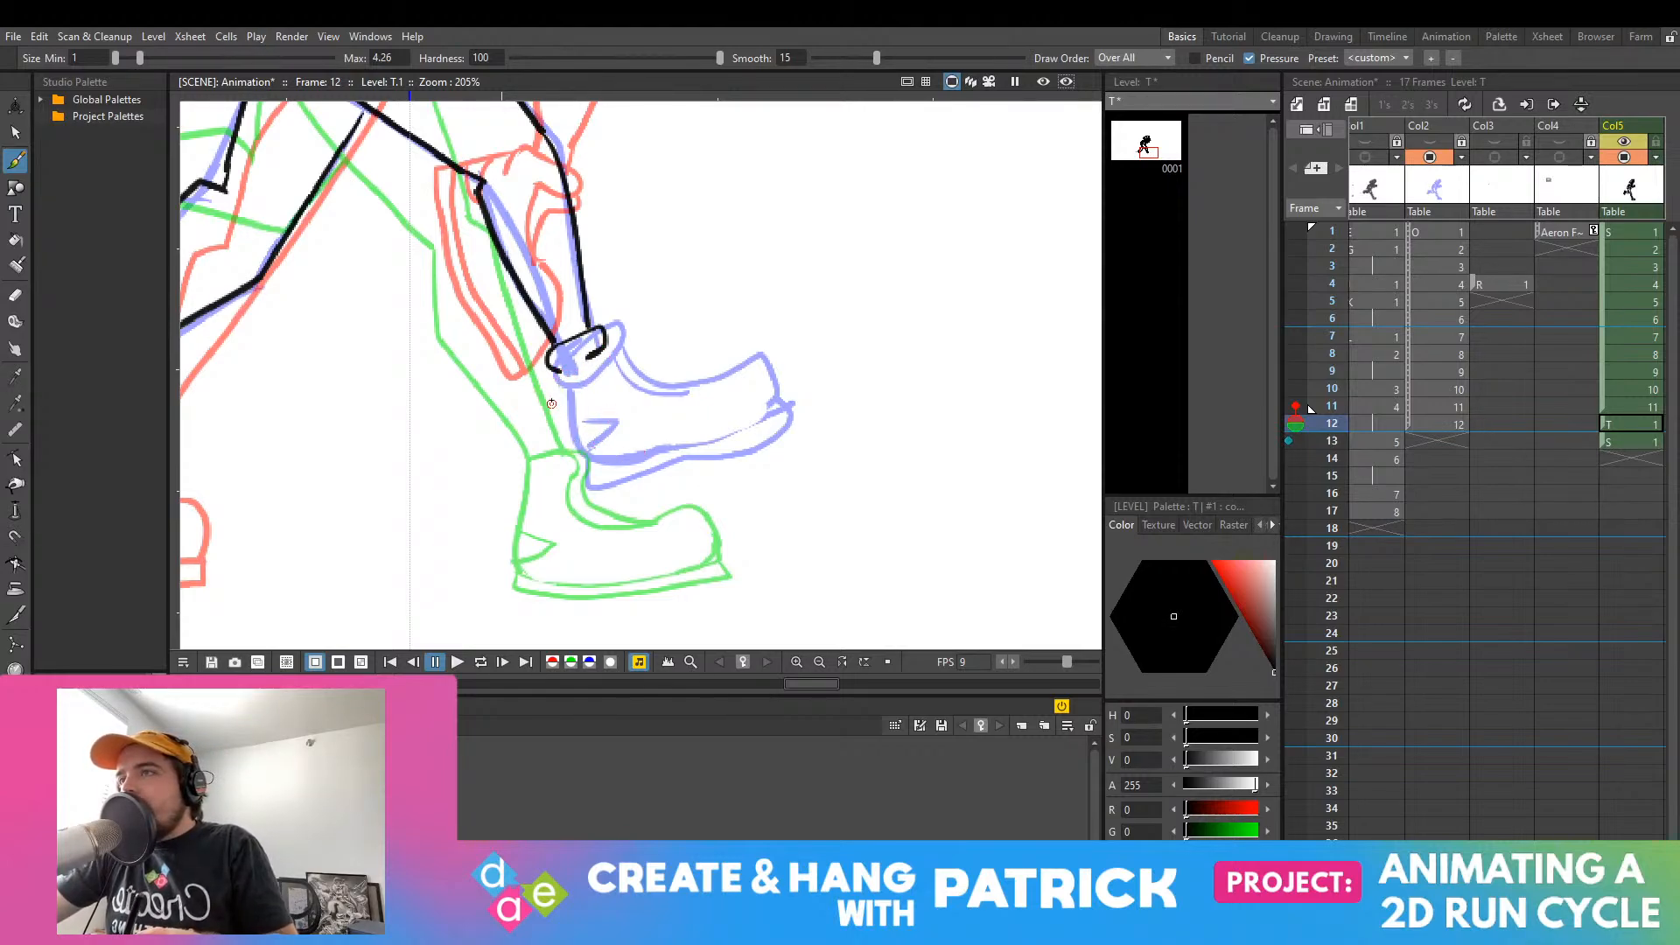
mouse_move(562, 376)
left_mouse_down()
mouse_move(587, 468)
mouse_move(687, 448)
mouse_move(785, 399)
mouse_move(564, 396)
mouse_move(585, 465)
mouse_move(700, 453)
mouse_move(788, 403)
left_mouse_up()
key("ctrl+z")
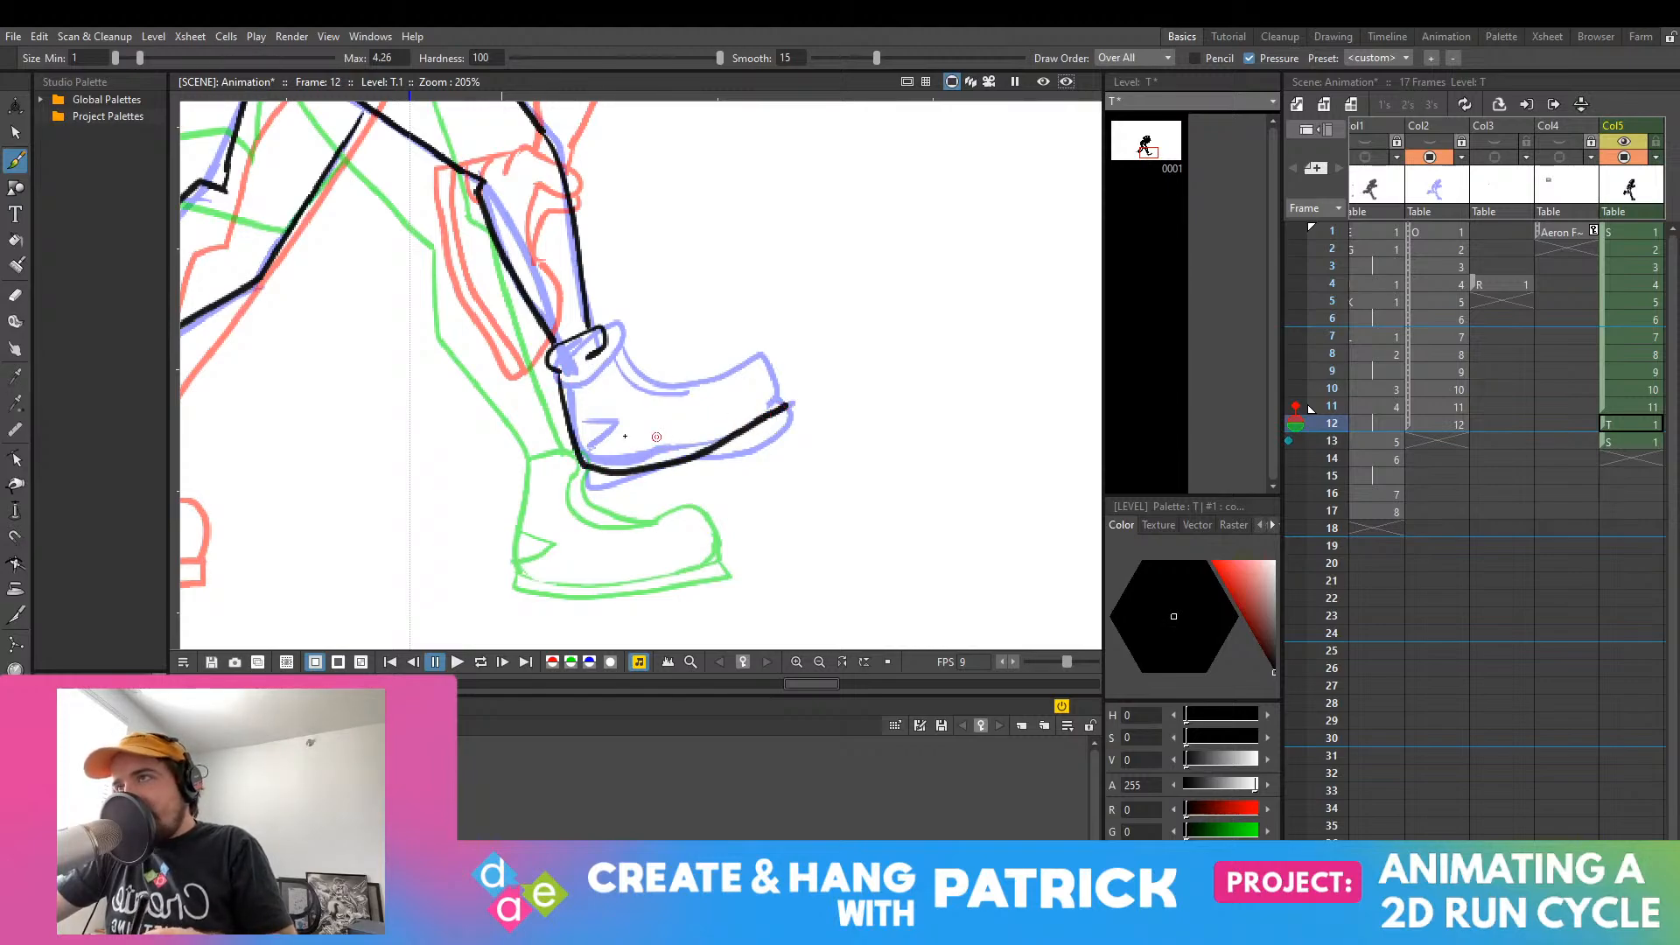
key("ctrl+z")
mouse_move(557, 374)
left_mouse_down()
mouse_move(586, 458)
mouse_move(699, 442)
mouse_move(778, 395)
mouse_move(582, 467)
mouse_move(690, 449)
mouse_move(782, 403)
left_mouse_up()
key("ctrl+z")
Step: Ink the leading boot's upper contour from the cuff over the instep and around the rounded toe to the sole
mouse_move(599, 350)
left_mouse_down()
mouse_move(623, 391)
mouse_move(679, 383)
mouse_move(626, 394)
mouse_move(687, 392)
mouse_move(728, 365)
left_mouse_up()
key("ctrl+z")
key("ctrl+z")
key("ctrl+z")
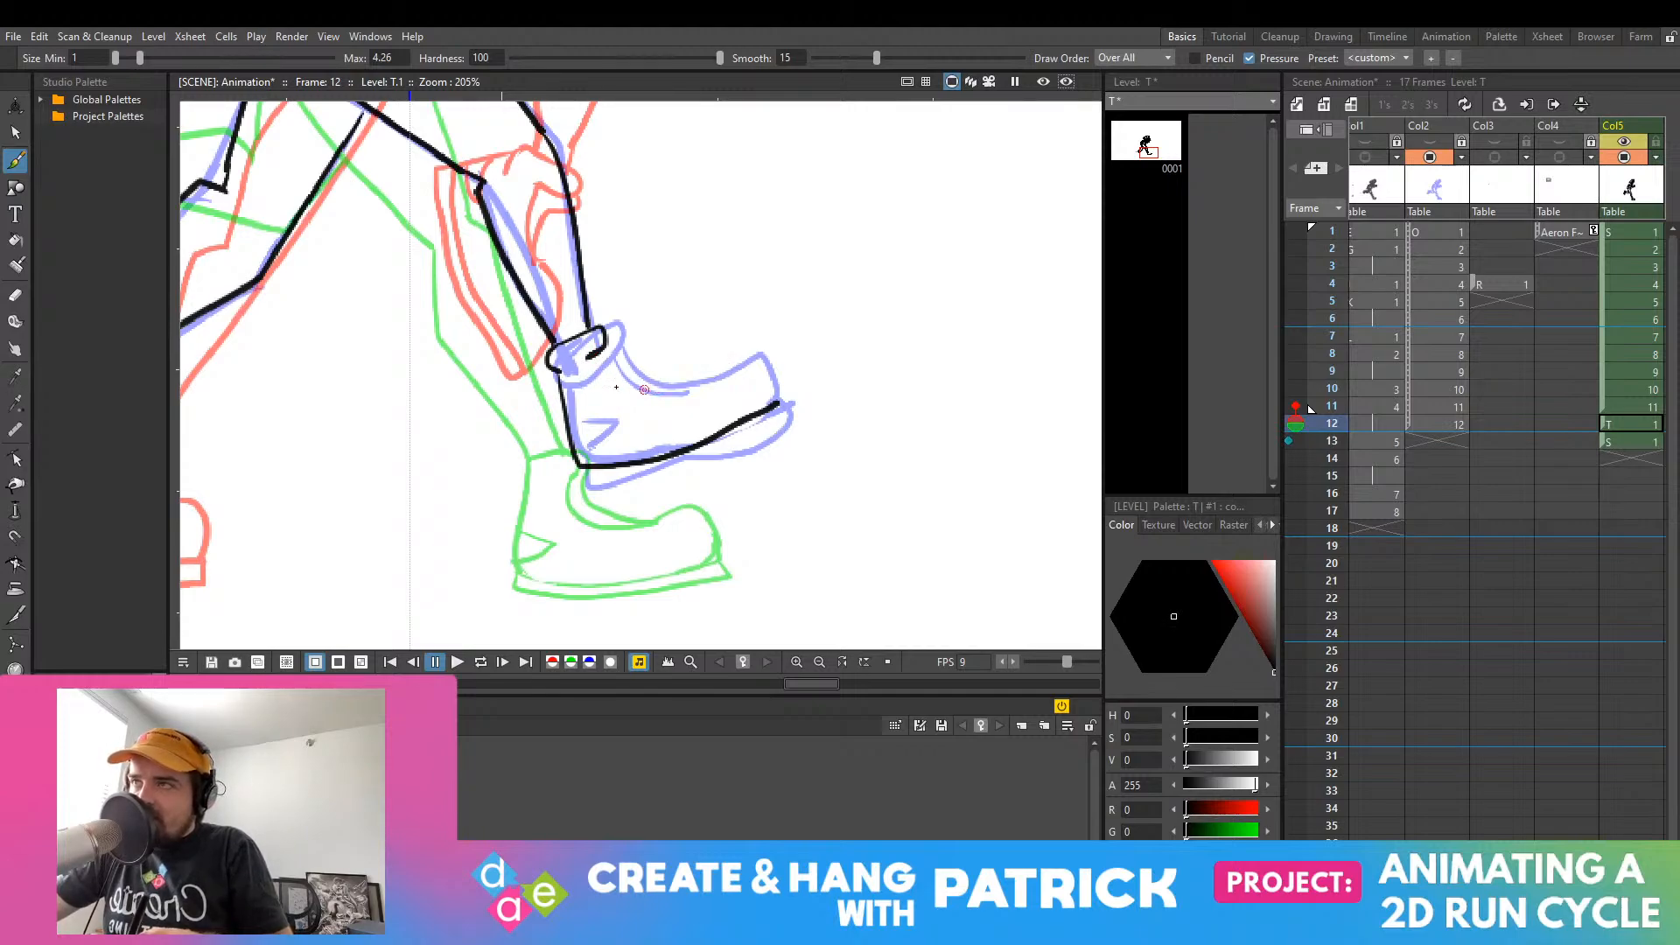
mouse_move(592, 355)
left_mouse_down()
mouse_move(626, 394)
mouse_move(649, 392)
mouse_move(605, 372)
mouse_move(626, 394)
mouse_move(725, 362)
mouse_move(783, 388)
left_mouse_up()
key("ctrl+z")
key("ctrl+z")
mouse_move(597, 352)
left_mouse_down()
mouse_move(623, 390)
mouse_move(638, 381)
left_mouse_up()
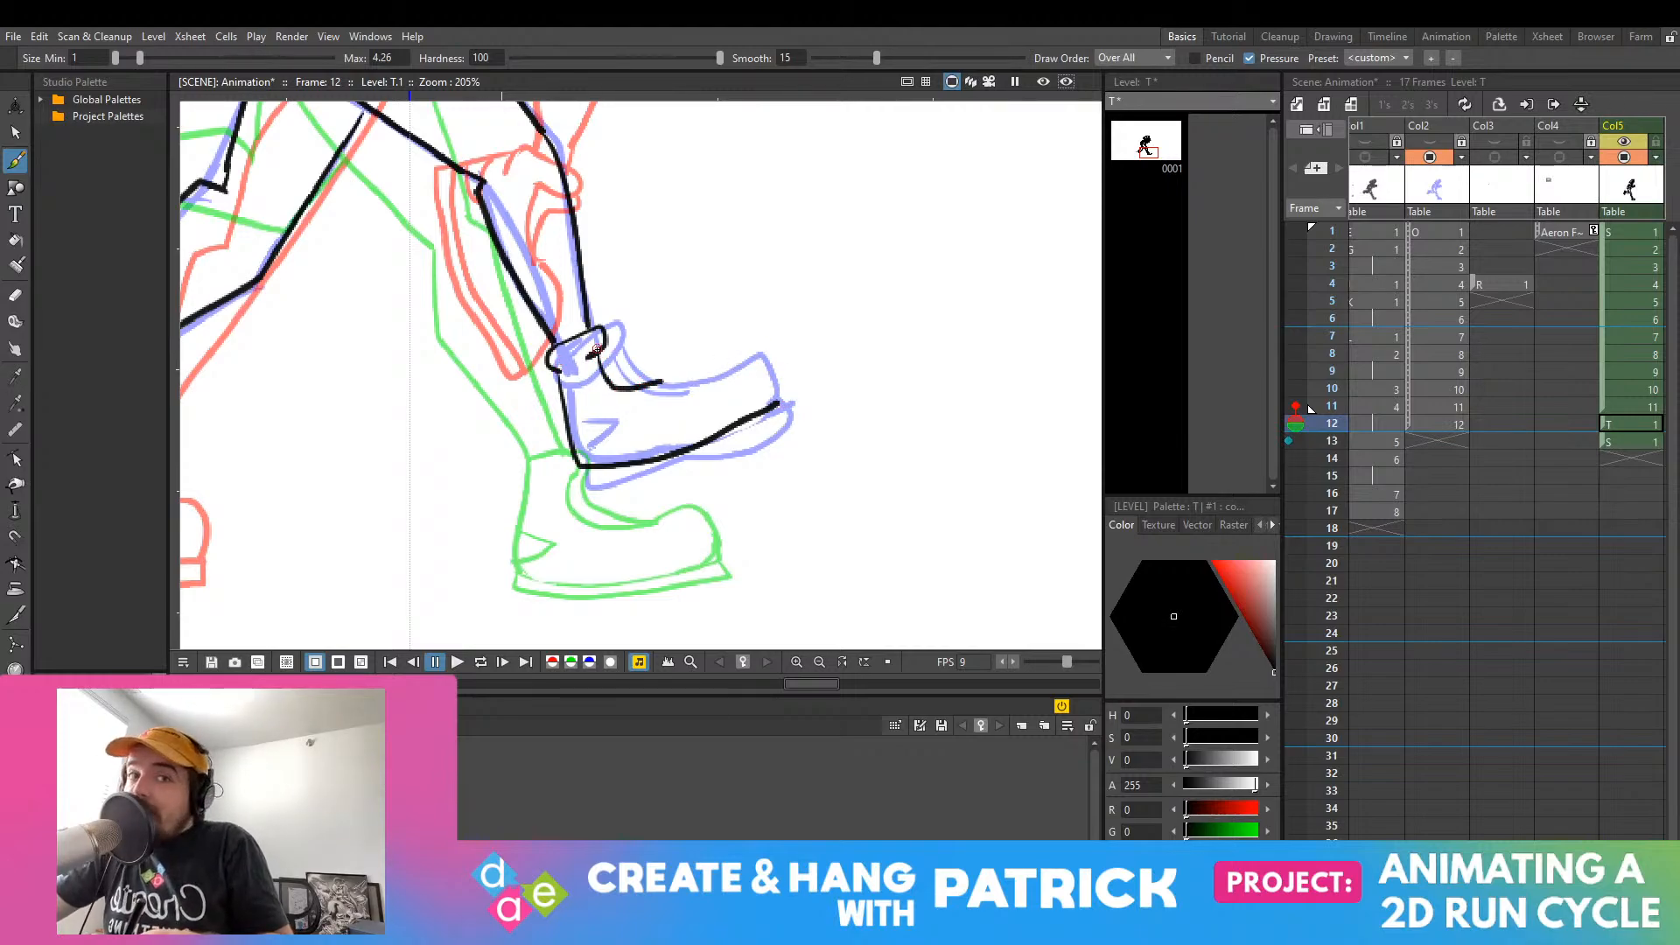
key("ctrl+z")
mouse_move(599, 354)
left_mouse_down()
mouse_move(665, 381)
mouse_move(719, 355)
mouse_move(767, 398)
mouse_move(607, 366)
mouse_move(630, 386)
mouse_move(749, 358)
mouse_move(779, 407)
left_mouse_up()
key("ctrl+z")
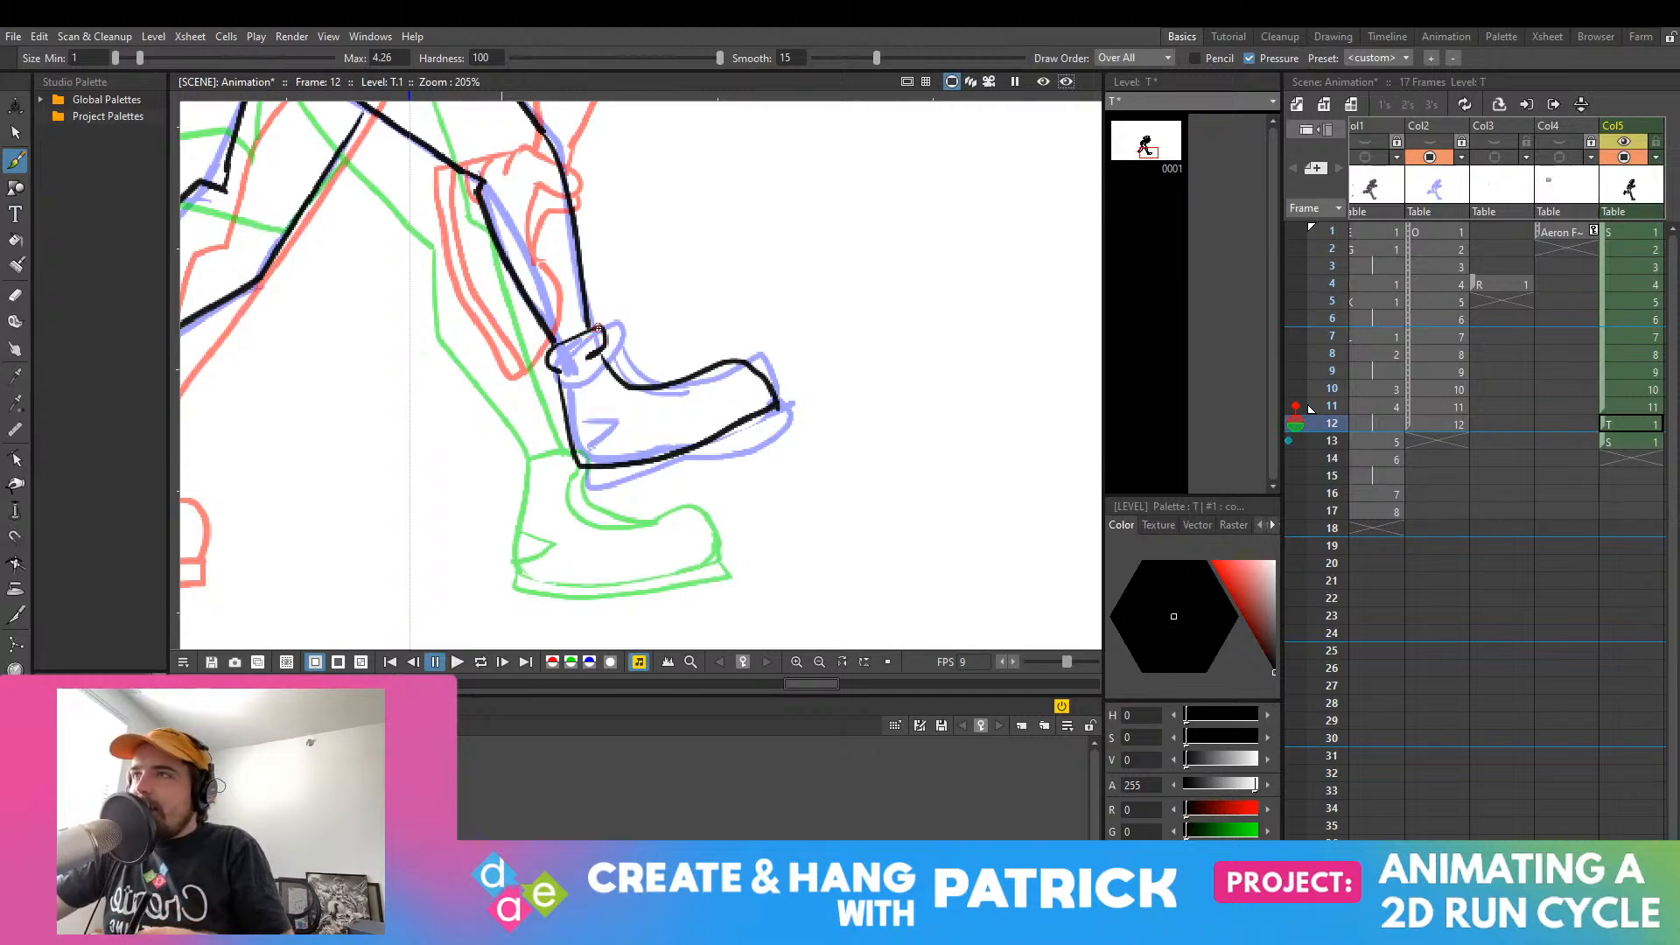
Step: Ink the boot's tongue as a small loop in front of the cuff, running down to the instep
left_click_drag(604, 326, 614, 343)
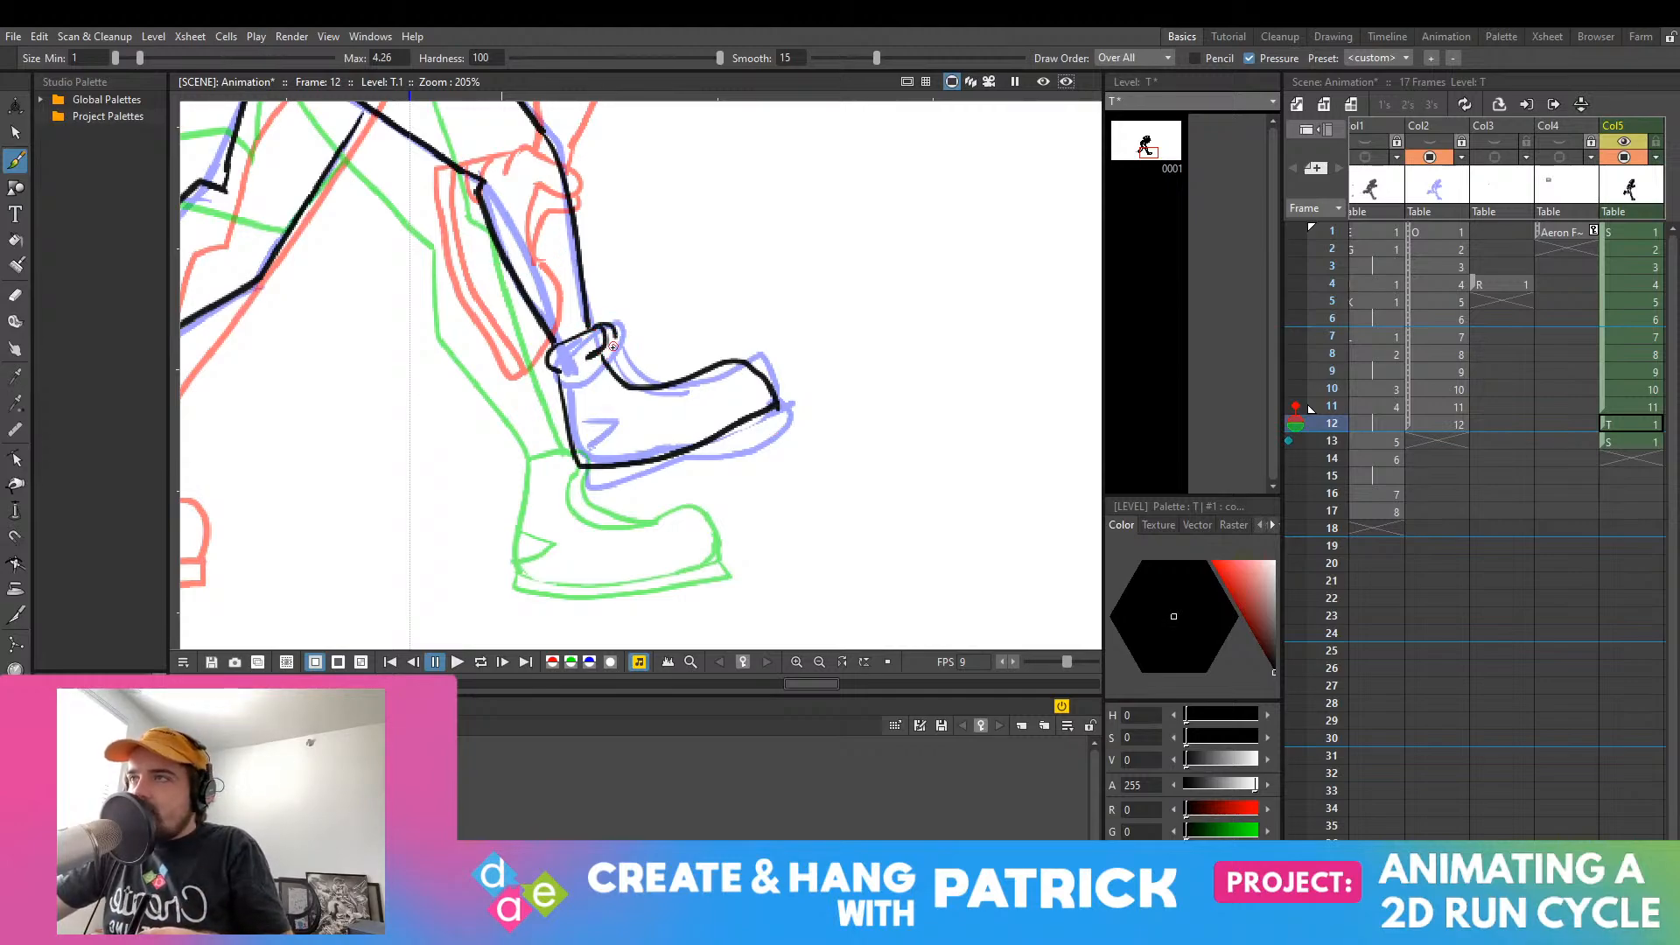
key("ctrl+z")
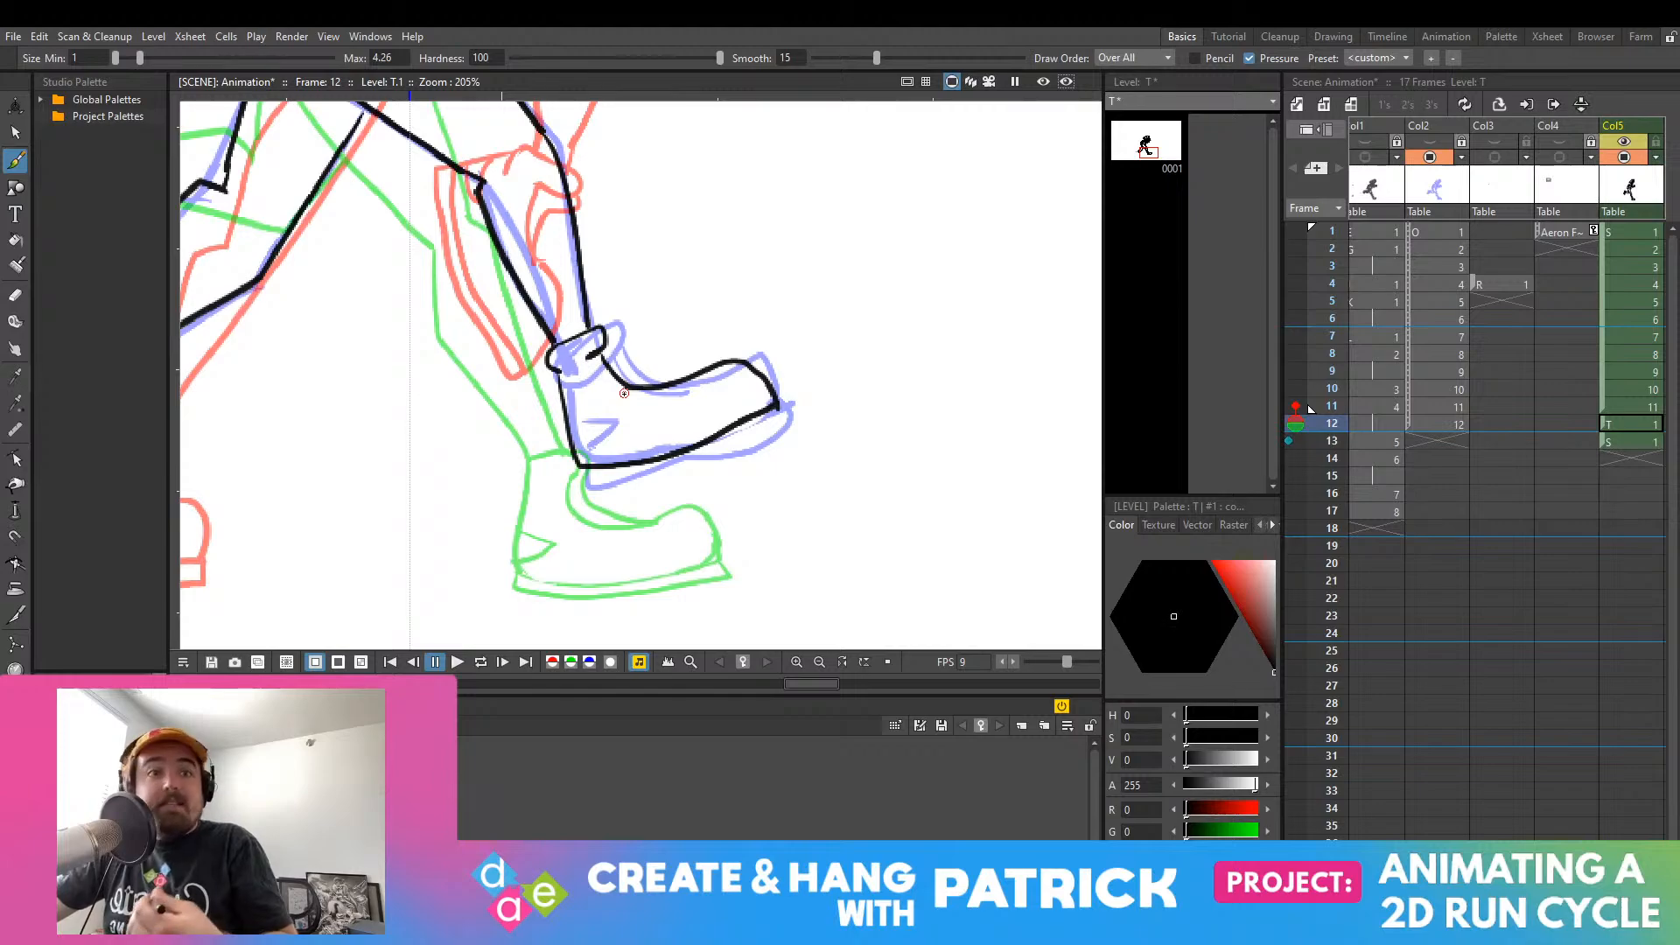
mouse_move(590, 331)
left_mouse_down()
mouse_move(616, 336)
mouse_move(616, 363)
mouse_move(648, 391)
left_mouse_up()
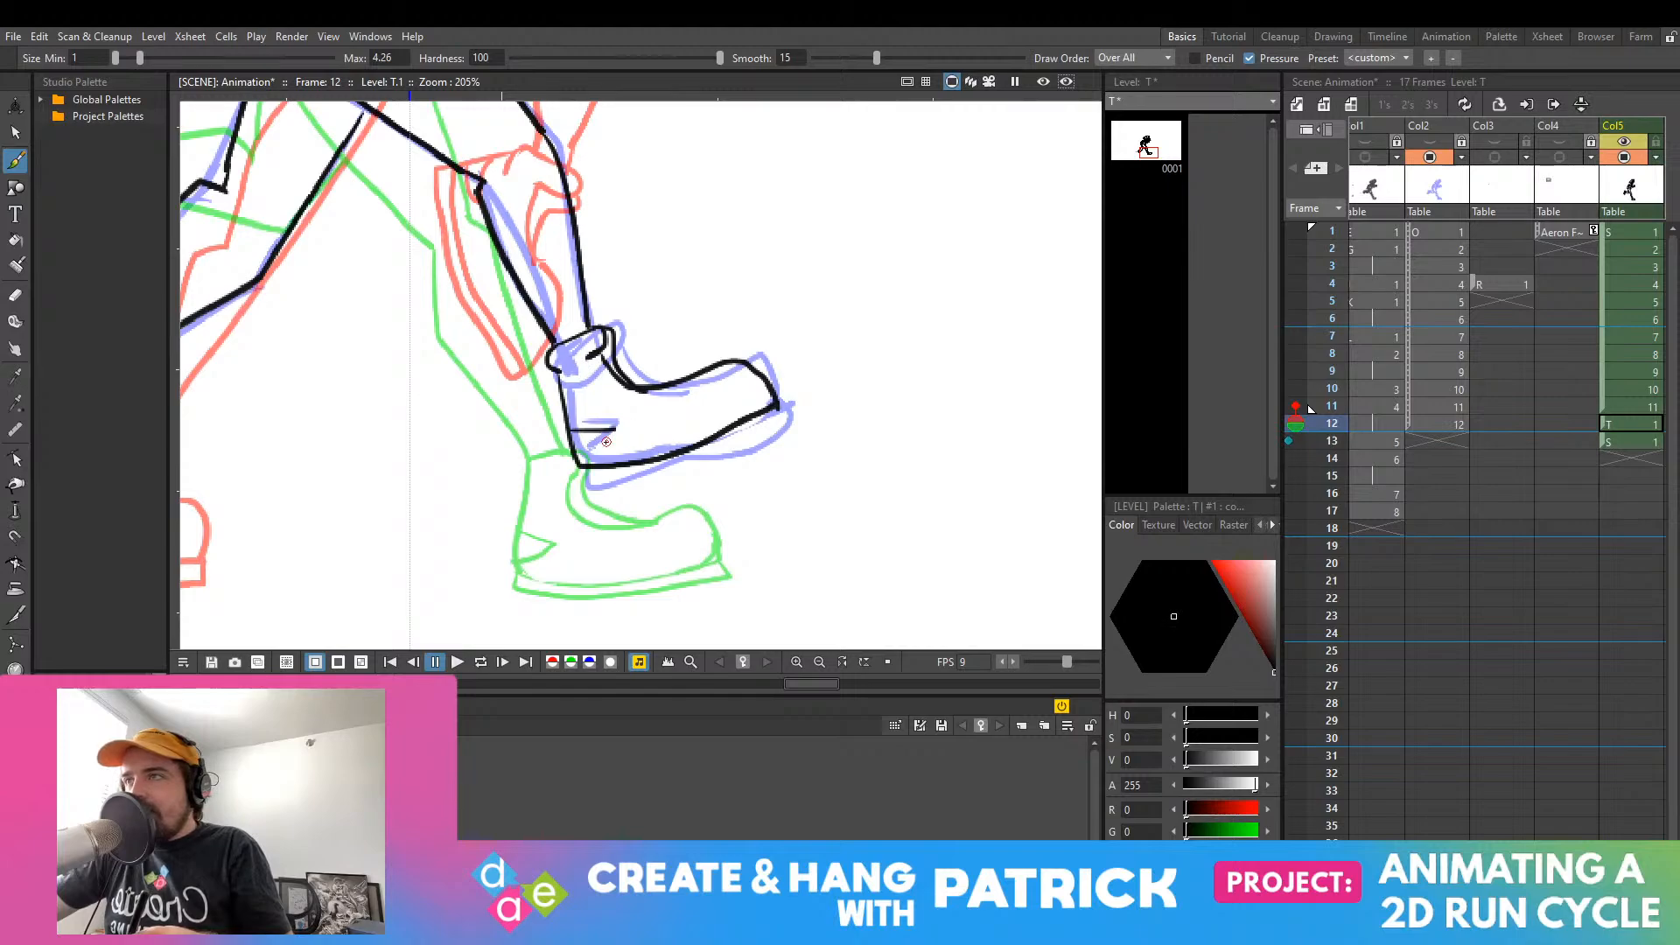
Step: Ink the pointed wedge detail on the leading boot's heel
mouse_move(565, 426)
left_mouse_down()
mouse_move(611, 425)
mouse_move(575, 454)
mouse_move(612, 429)
mouse_move(571, 449)
left_mouse_up()
key("ctrl+z")
key("ctrl+z")
key("ctrl+z")
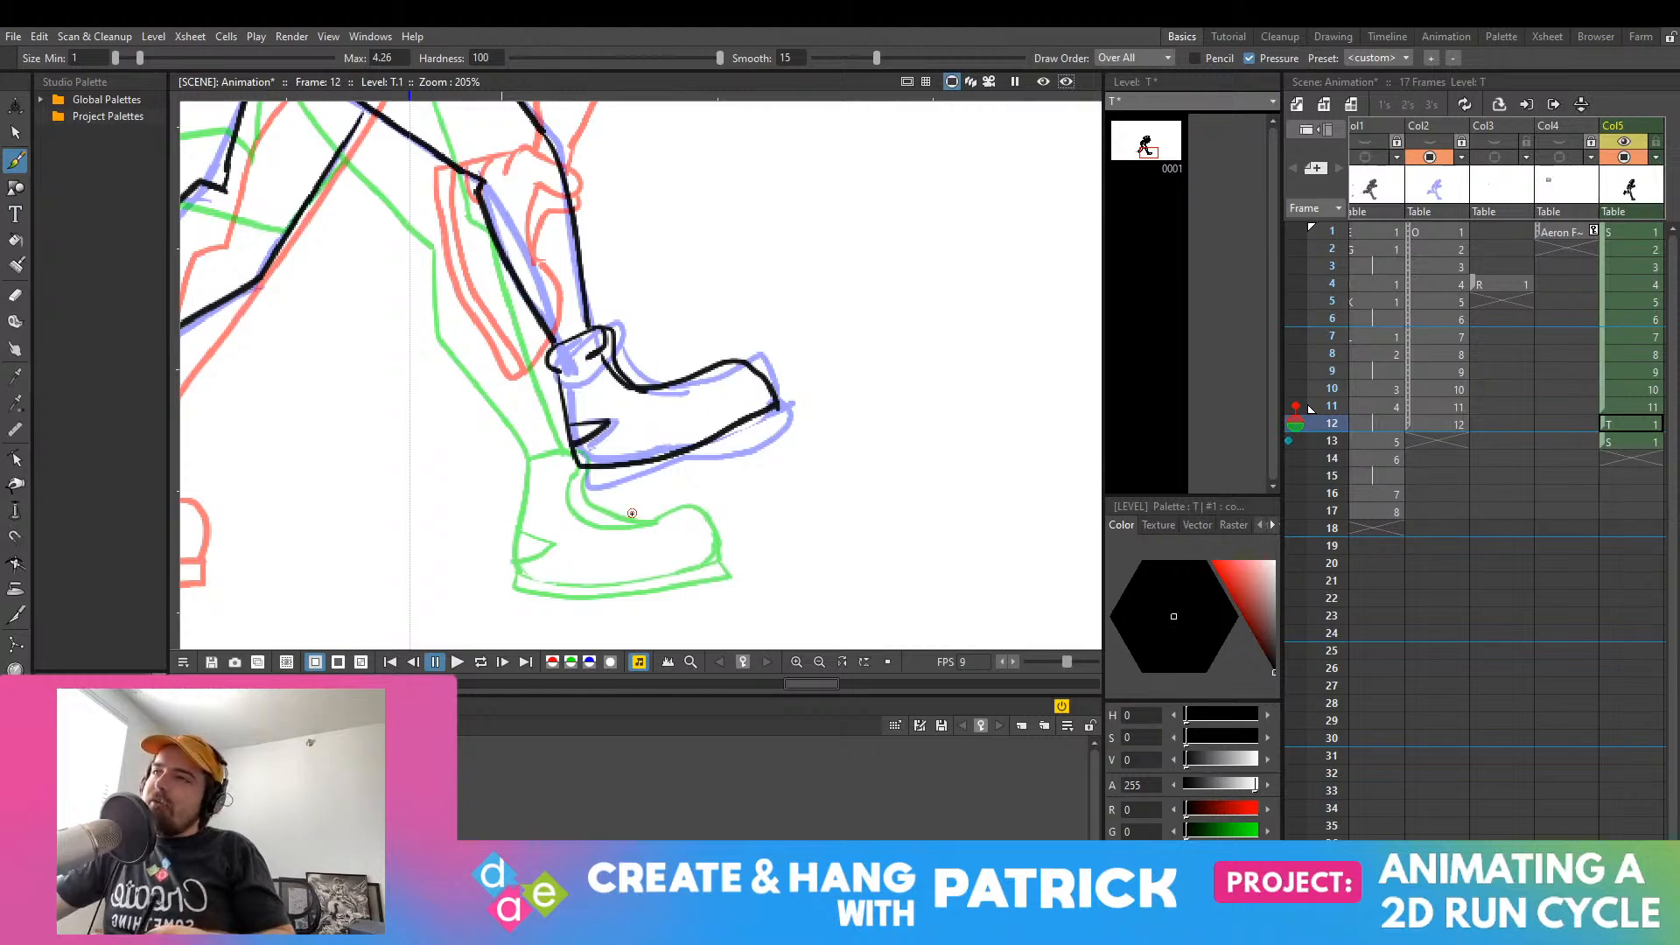
Step: Ink the lower edge of the leading boot's sole from the heel to the toe, closing it at both ends
mouse_move(580, 466)
left_mouse_down()
mouse_move(581, 490)
mouse_move(650, 478)
mouse_move(786, 411)
left_mouse_up()
key("ctrl+z")
key("ctrl+z")
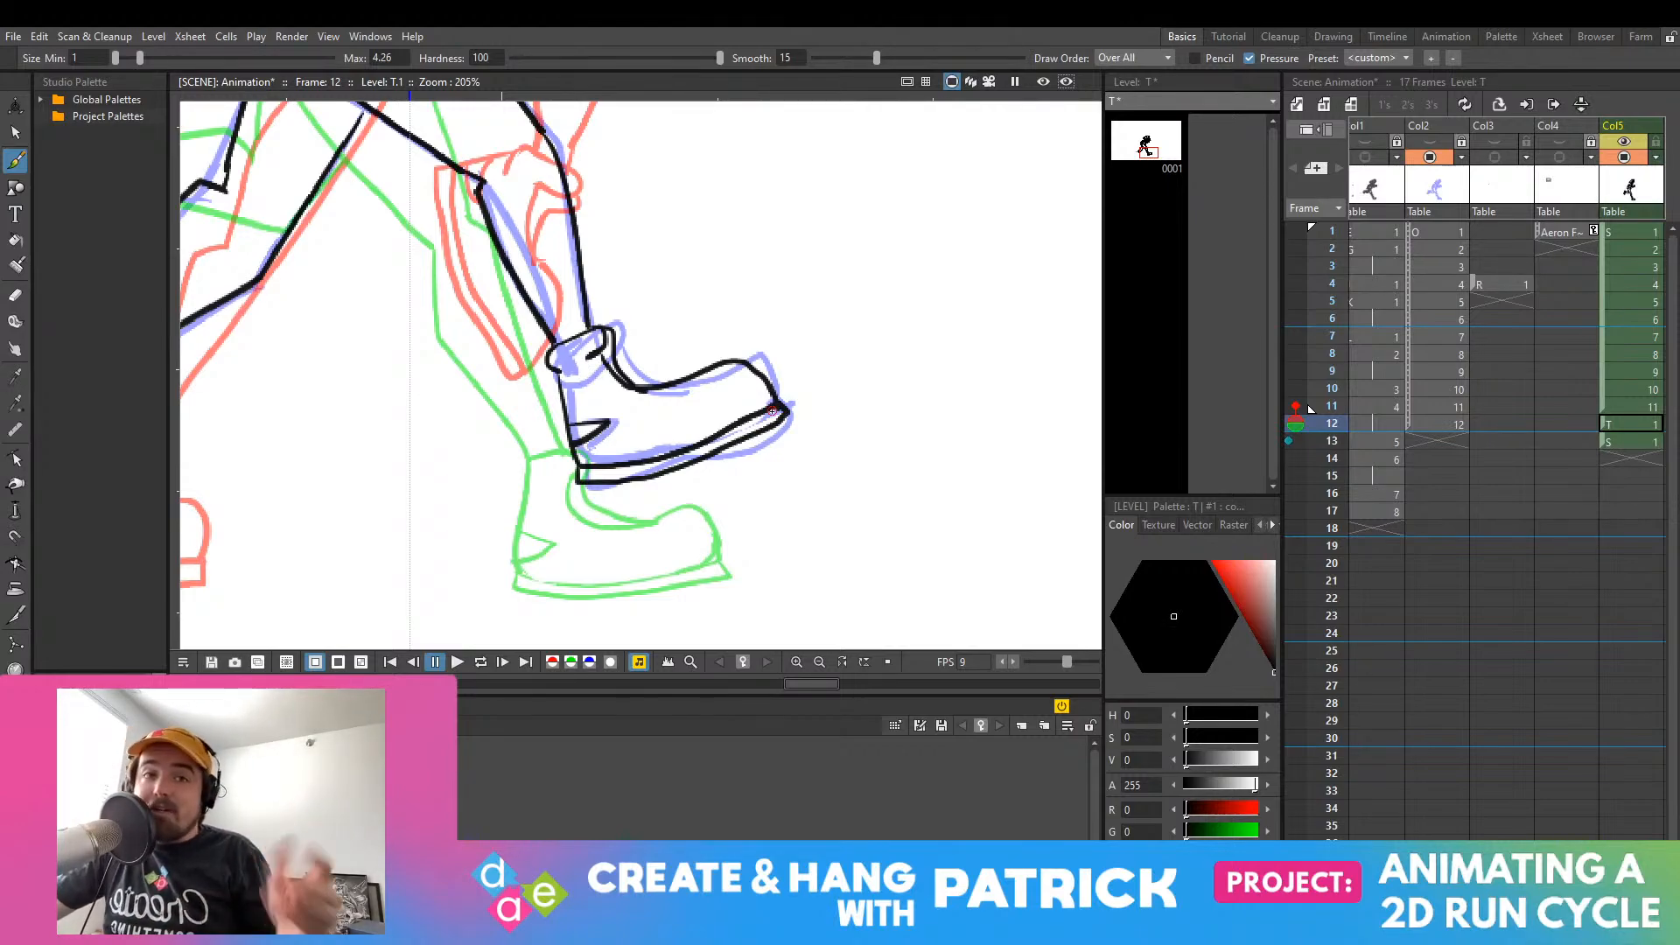
Step: Erase the inked back contour of the trailing calf down to the ankle with the eraser set to size 11
scroll(770, 424, "down", 2)
scroll(770, 424, "down", 3)
left_click_drag(807, 408, 1042, 448)
scroll(981, 445, "up", 6)
mouse_move(704, 387)
left_mouse_down()
mouse_move(832, 479)
mouse_move(734, 438)
left_mouse_up()
left_click(15, 295)
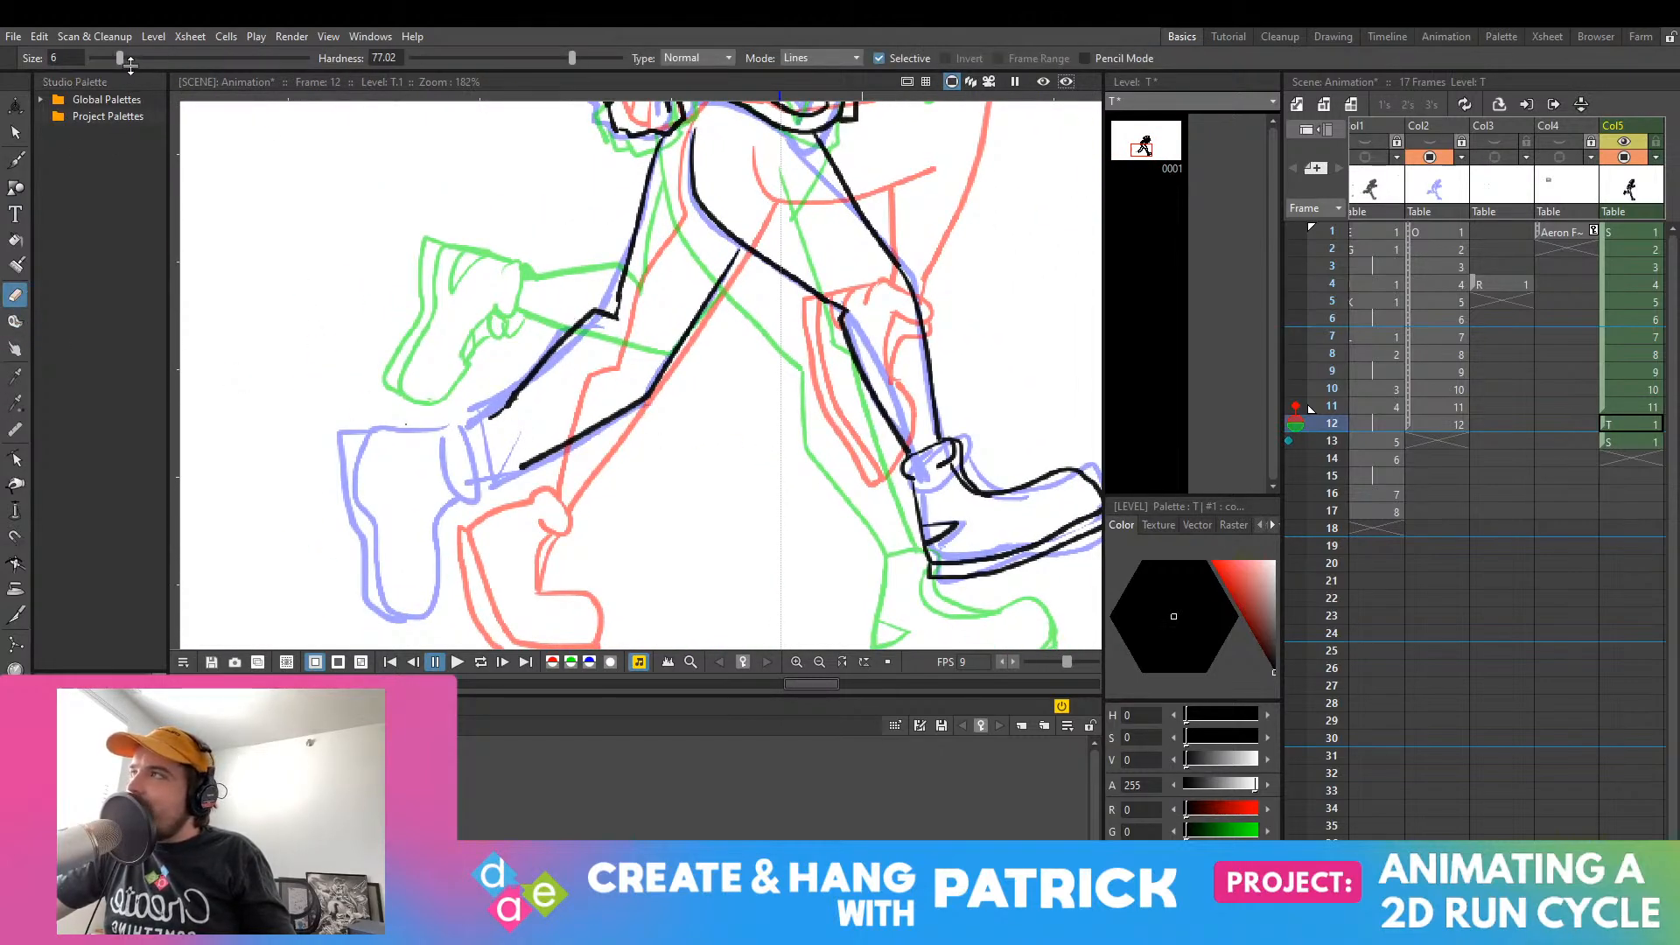
left_click_drag(135, 57, 145, 58)
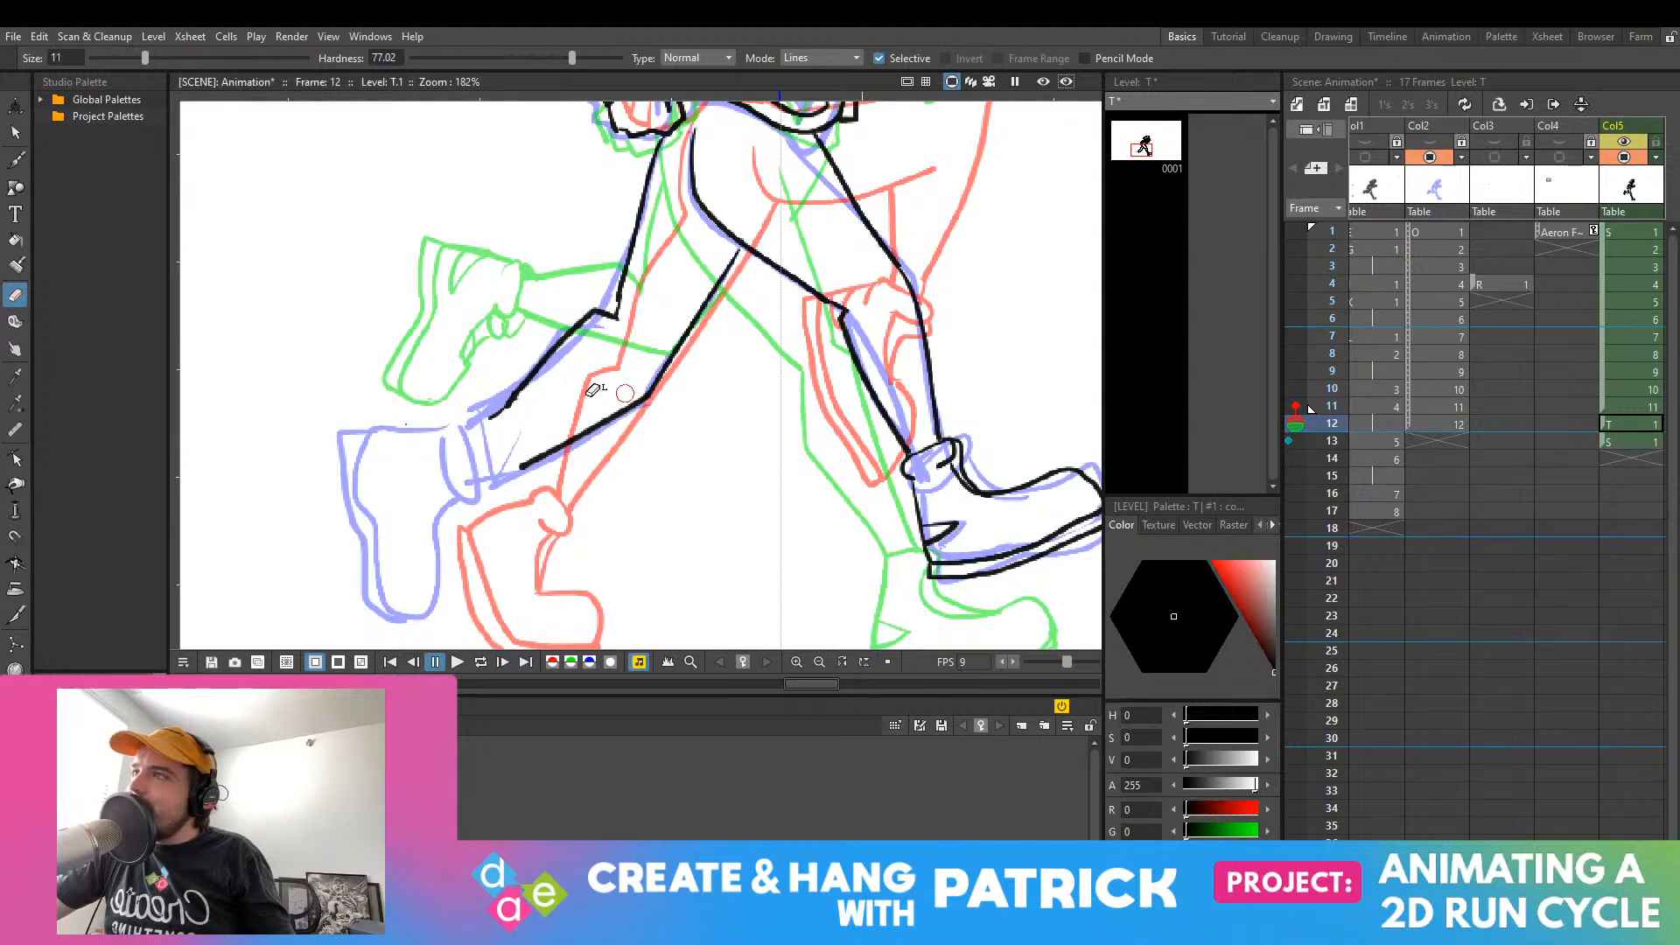
left_click_drag(582, 326, 492, 413)
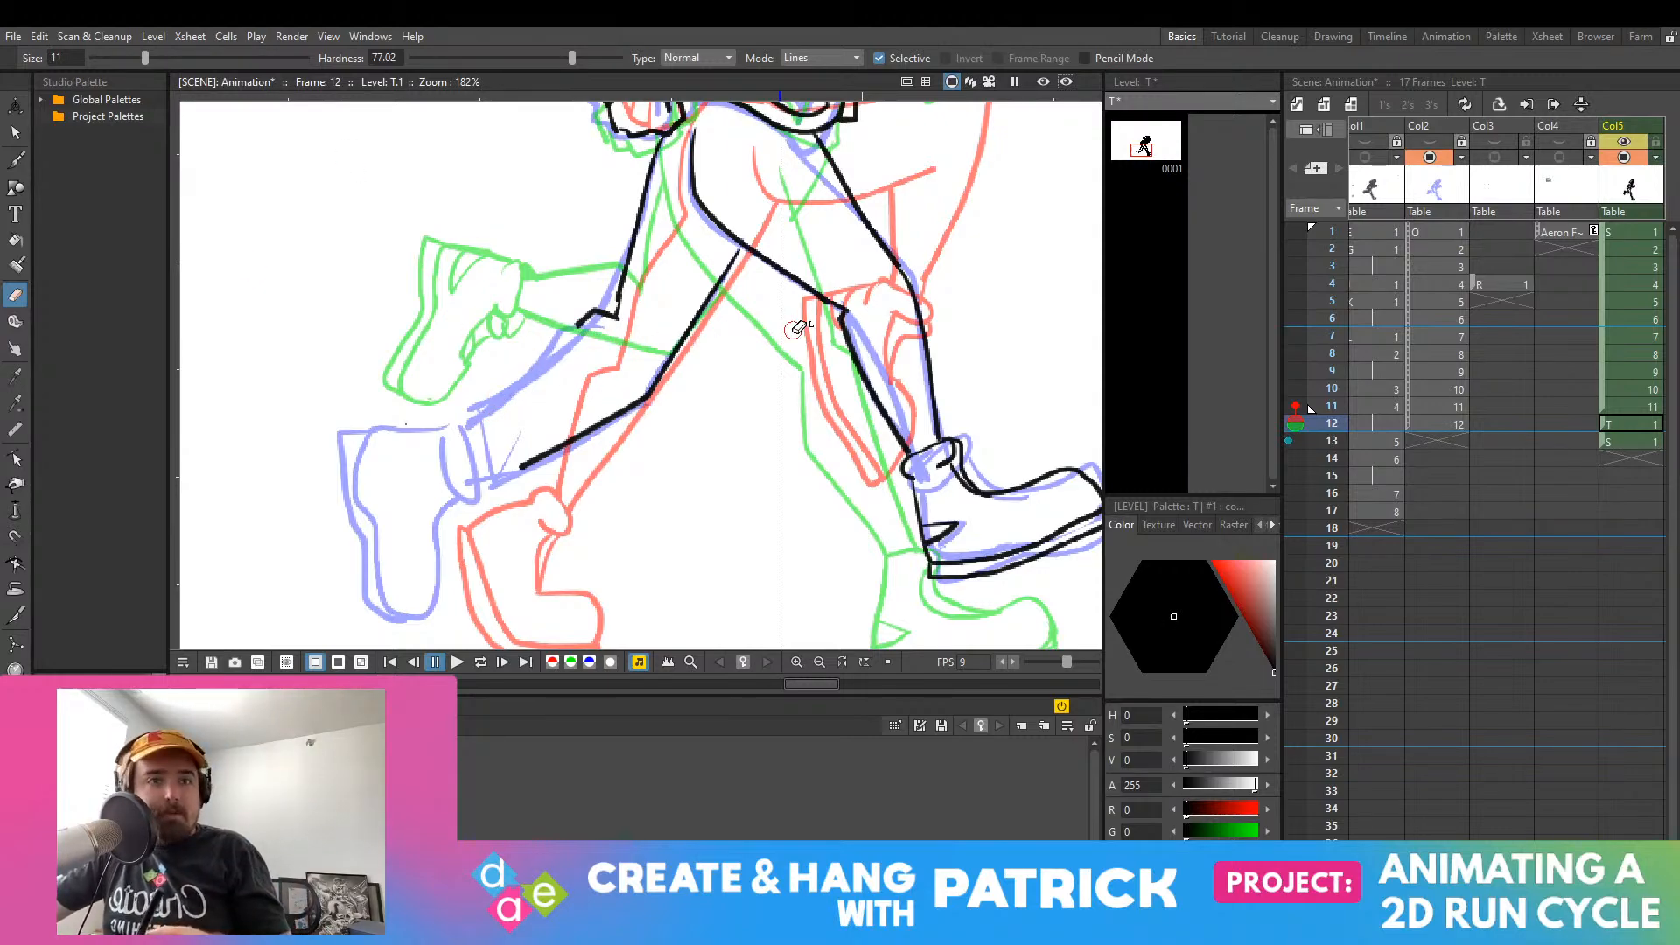
Step: Ink the trailing calf's back contour with the brush from the knee crease down to the ankle
key("b")
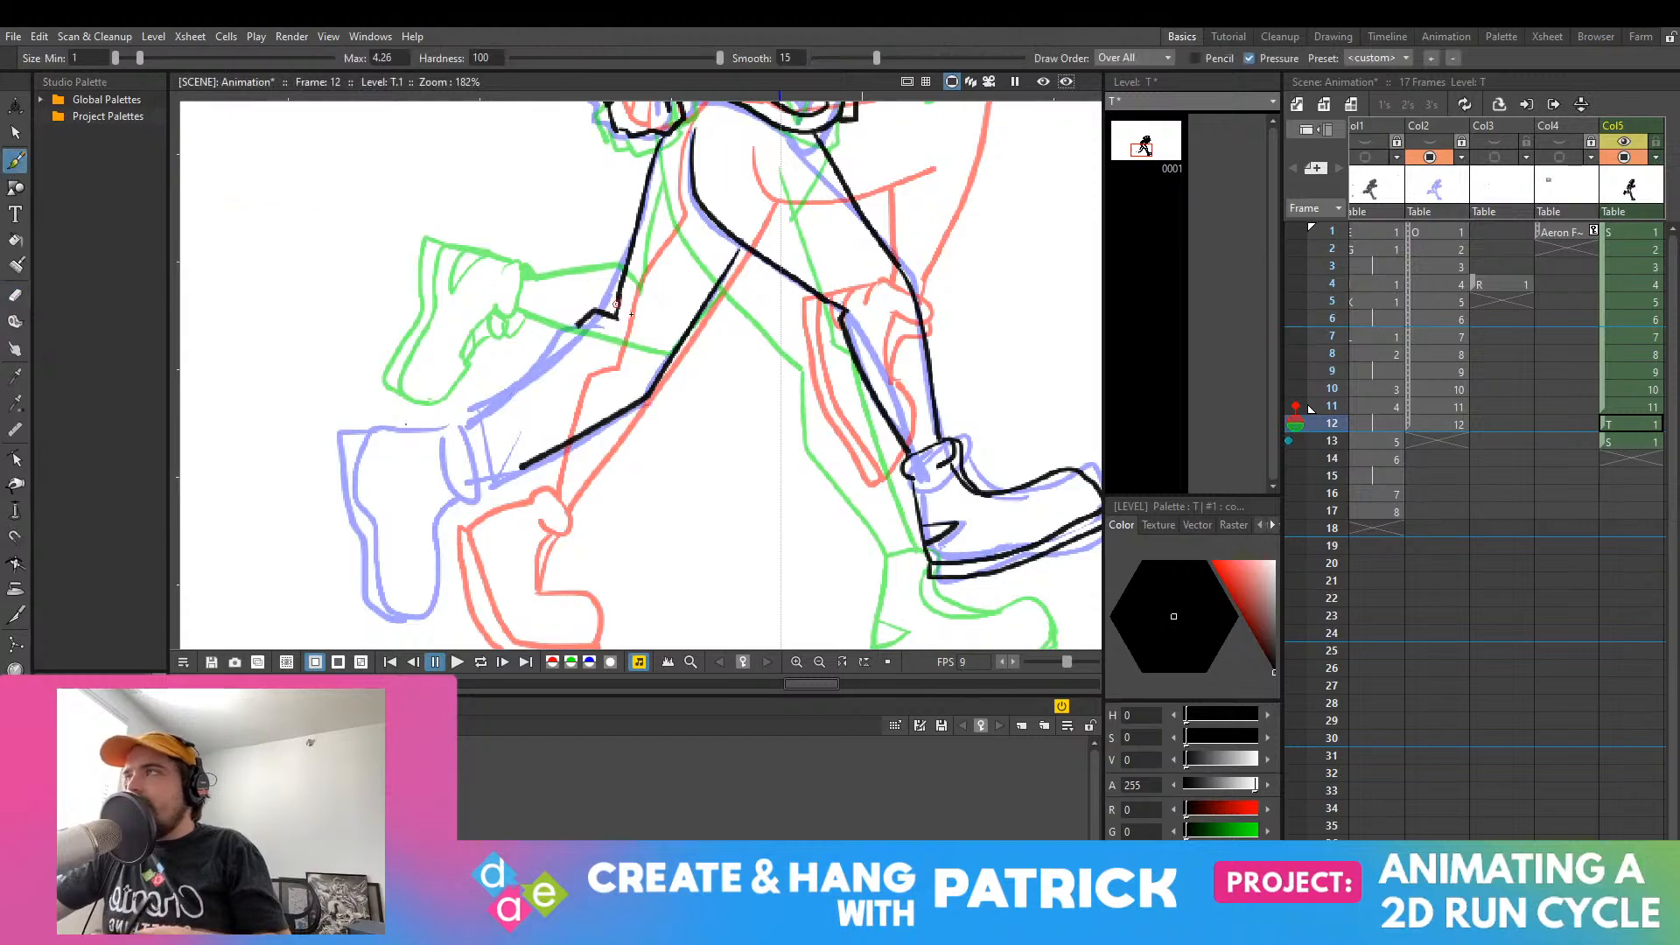
left_click_drag(596, 312, 514, 417)
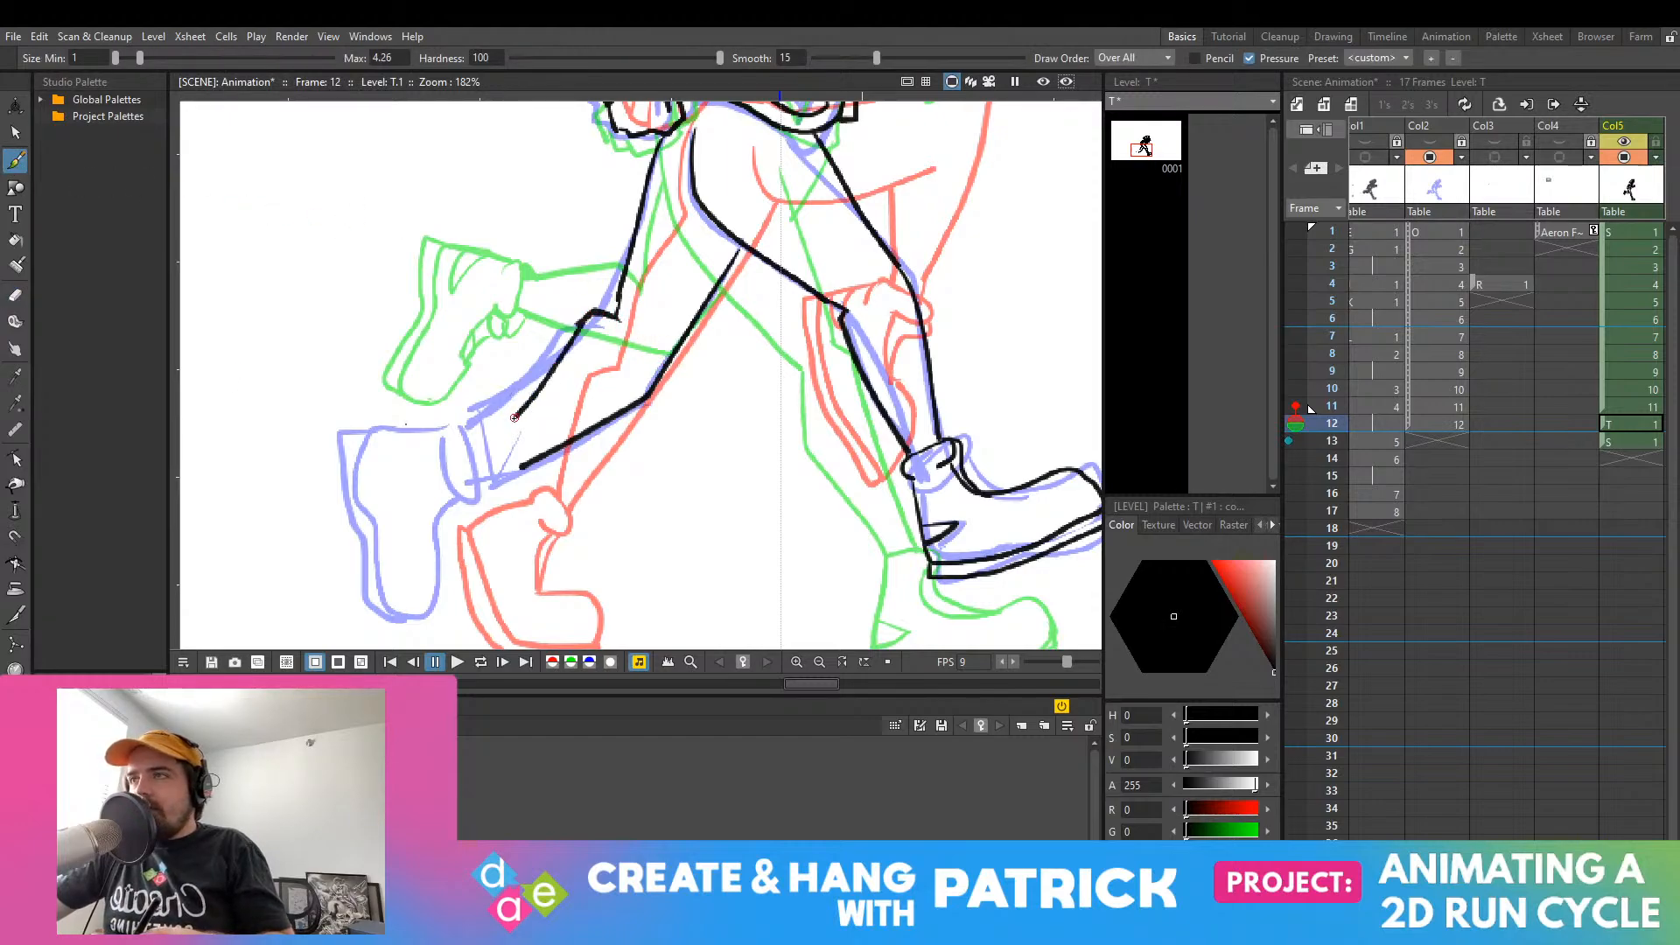
key("ctrl+z")
mouse_move(612, 315)
left_mouse_down()
mouse_move(548, 357)
mouse_move(497, 424)
left_mouse_up()
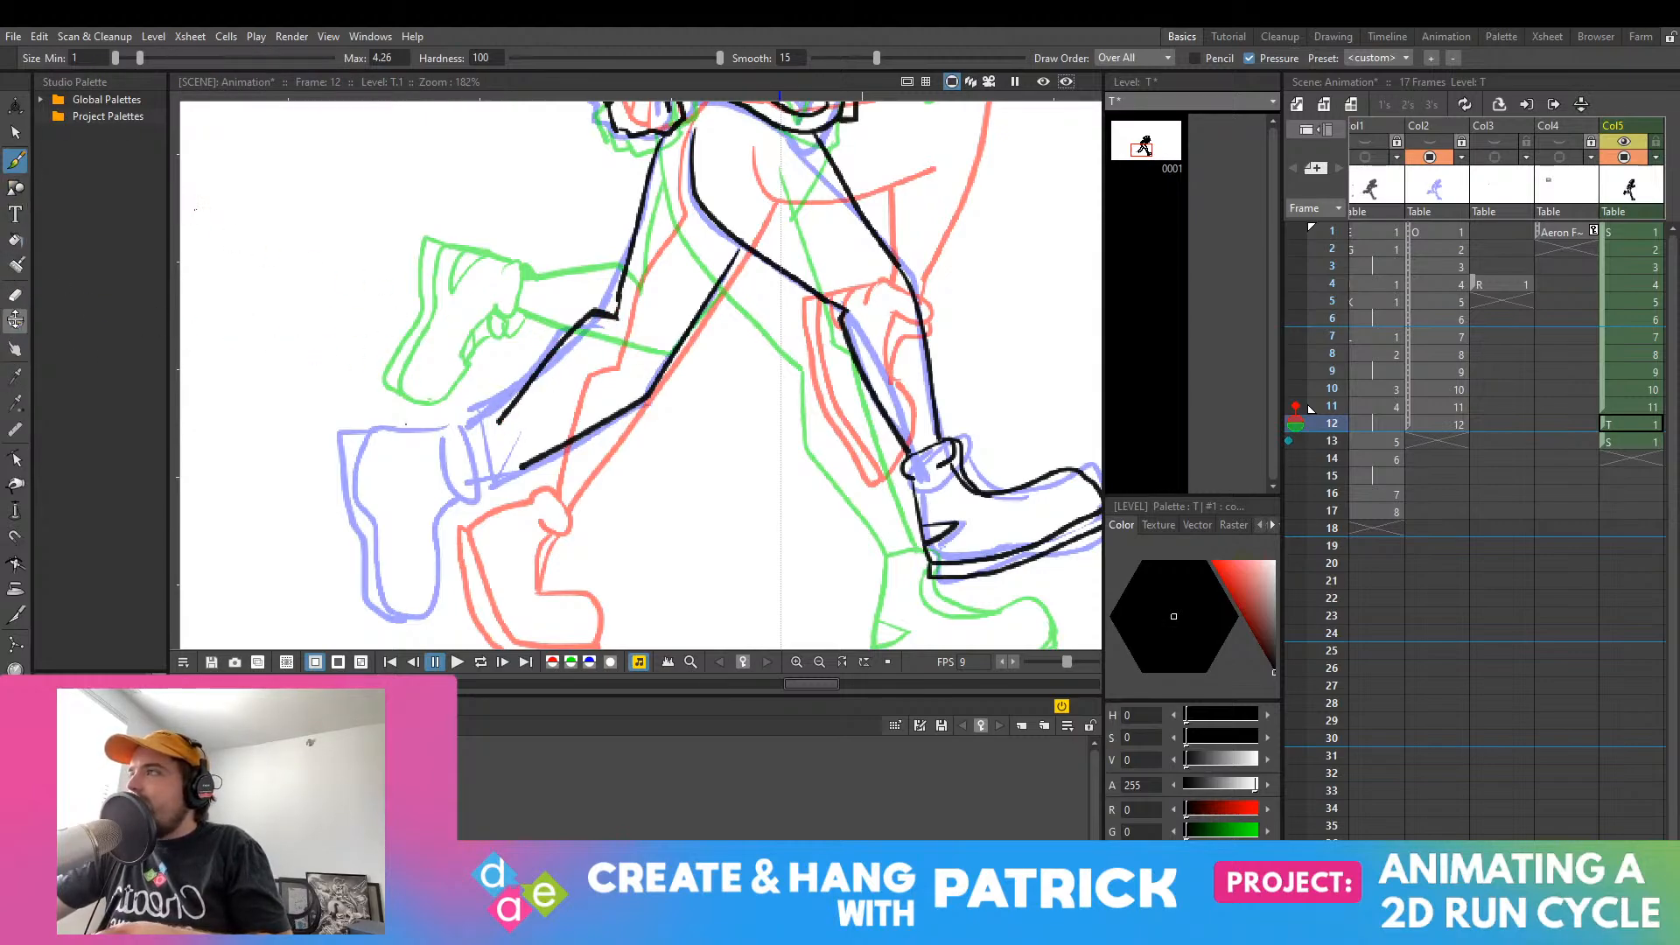
Step: Erase the trailing calf's back contour again, along with the angular front corner of the knee
left_click(16, 295)
mouse_move(618, 315)
left_mouse_down()
mouse_move(574, 314)
mouse_move(611, 315)
mouse_move(570, 327)
mouse_move(539, 393)
mouse_move(517, 395)
mouse_move(573, 335)
left_mouse_up()
left_click_drag(506, 409, 487, 433)
mouse_move(690, 330)
left_mouse_down()
mouse_move(657, 386)
mouse_move(677, 352)
left_mouse_up()
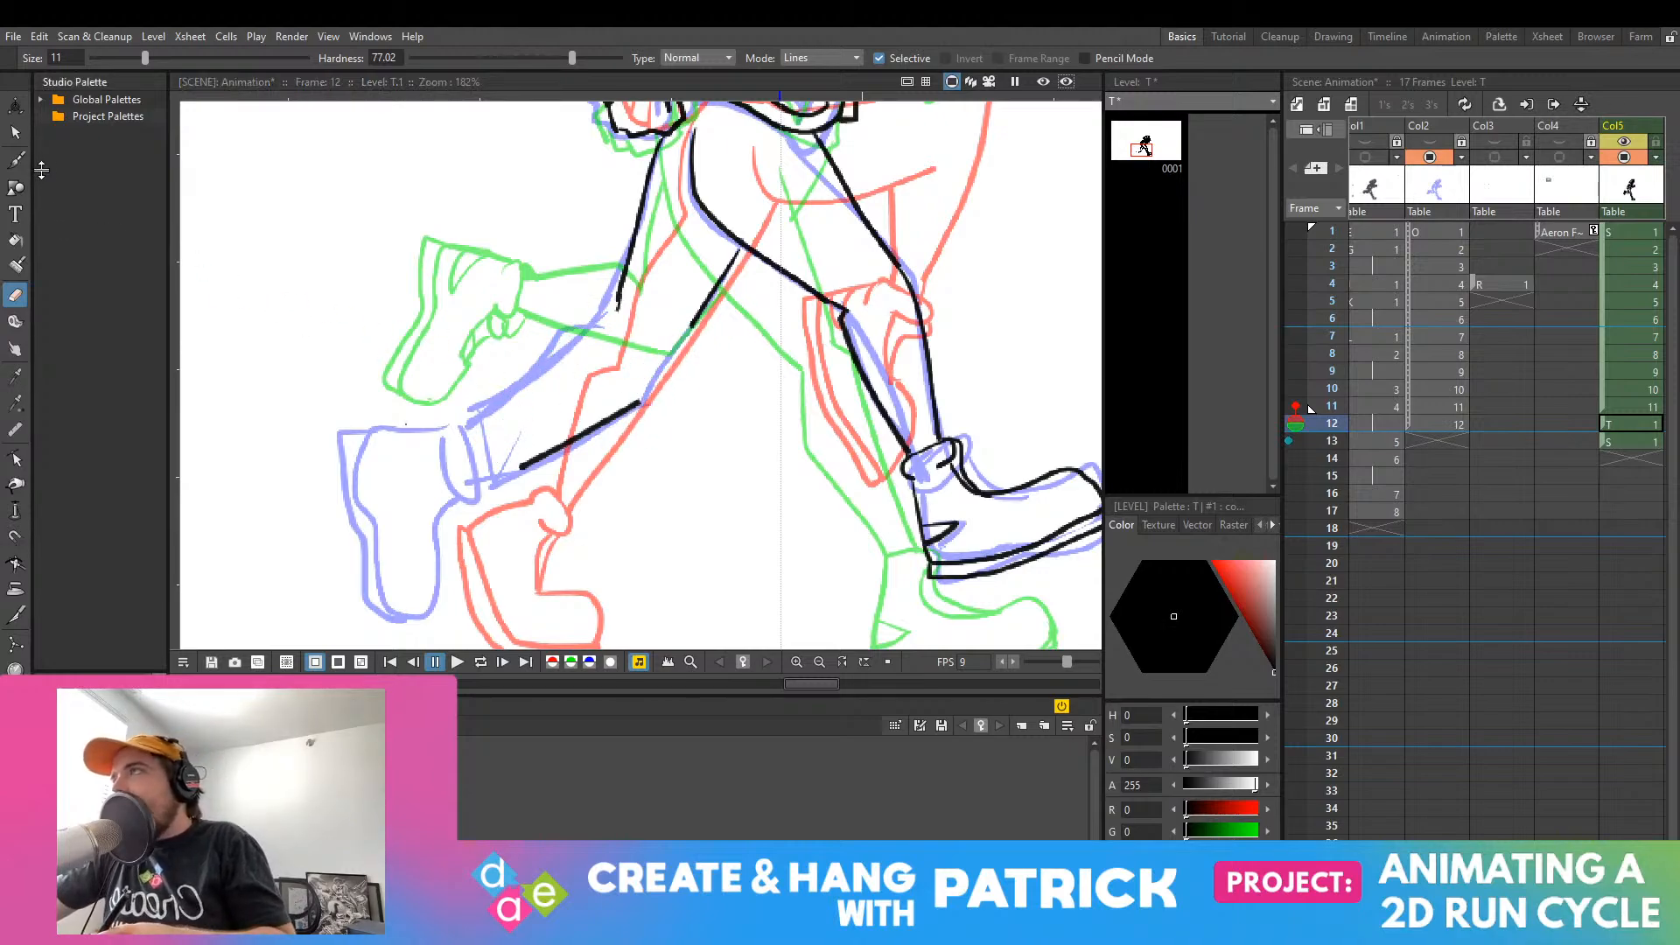
Step: Ink a smoother curve over the front of the trailing knee, joining the thigh line to the shin line
left_click(16, 160)
left_click_drag(692, 325, 664, 383)
key("ctrl+z")
left_click_drag(694, 320, 638, 403)
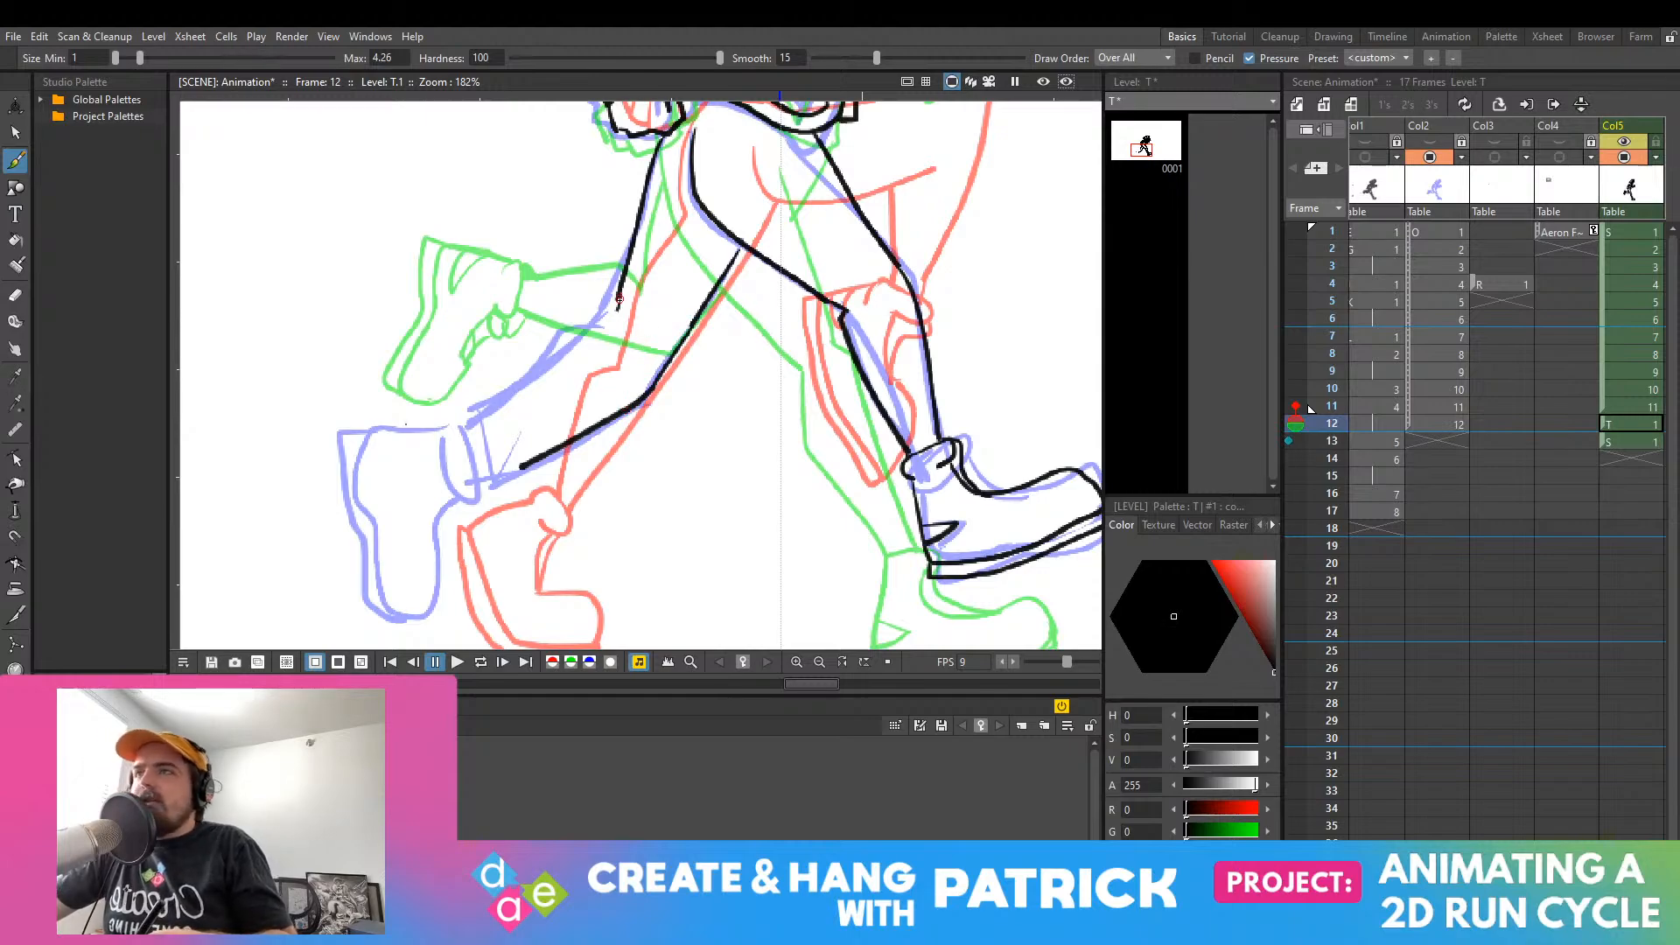
Step: Redraw the back of the trailing calf from a slightly lower knee crease to the ankle, undoing strokes until the shape fits
mouse_move(621, 312)
left_mouse_down()
mouse_move(588, 323)
mouse_move(497, 427)
left_mouse_up()
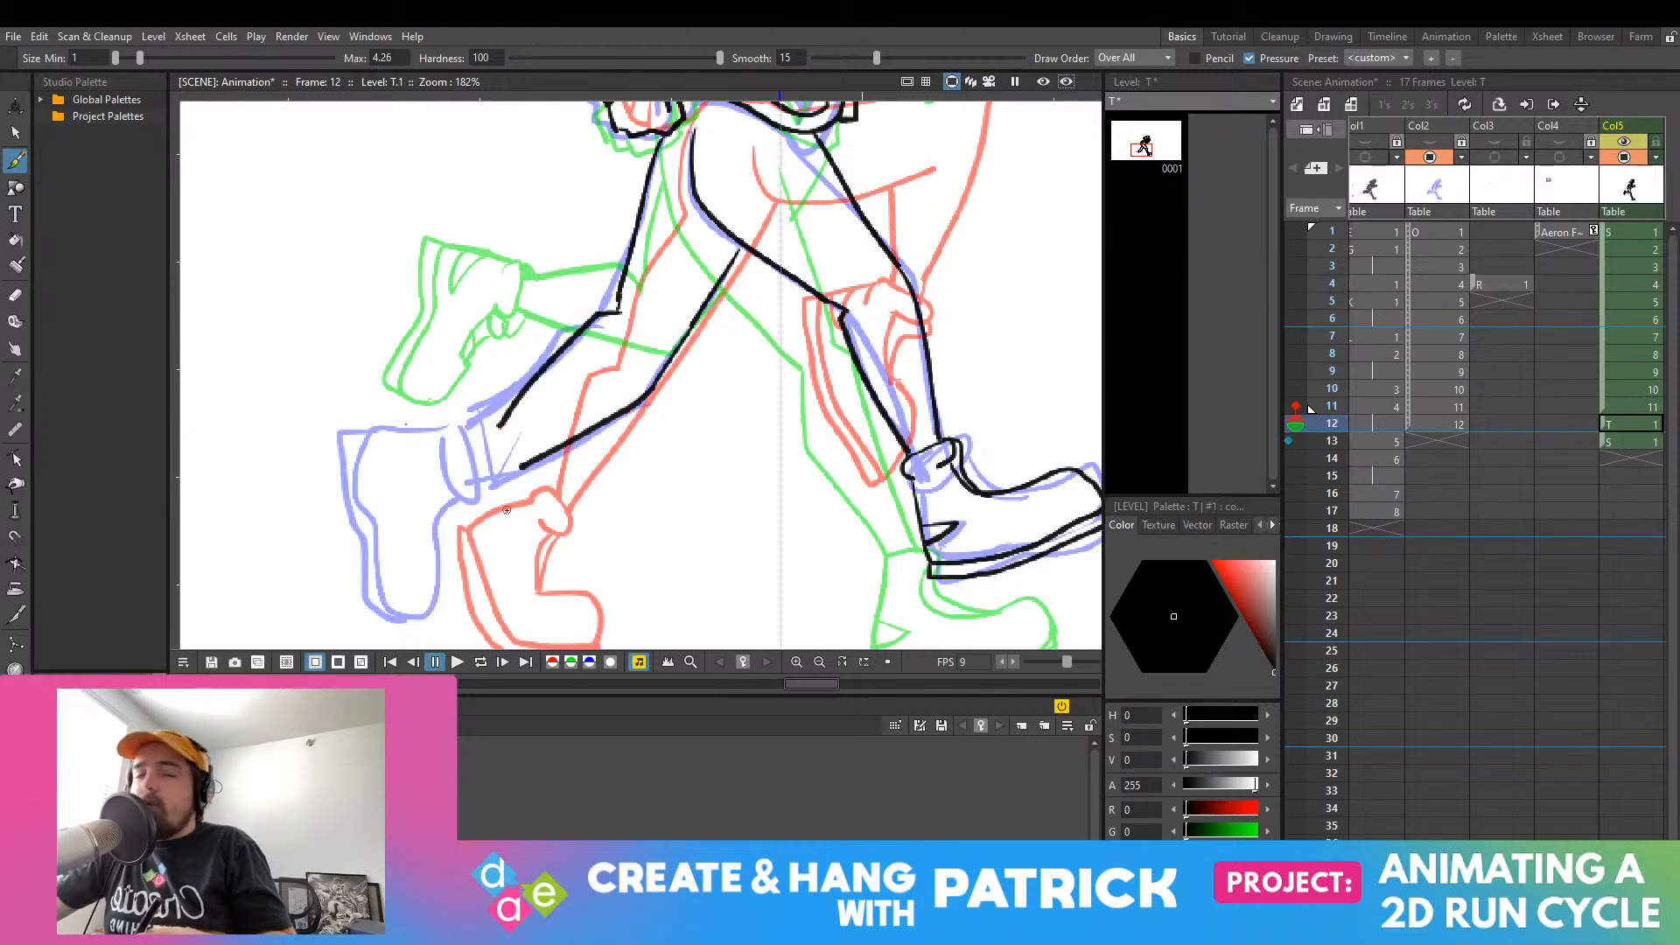
key("ctrl+z")
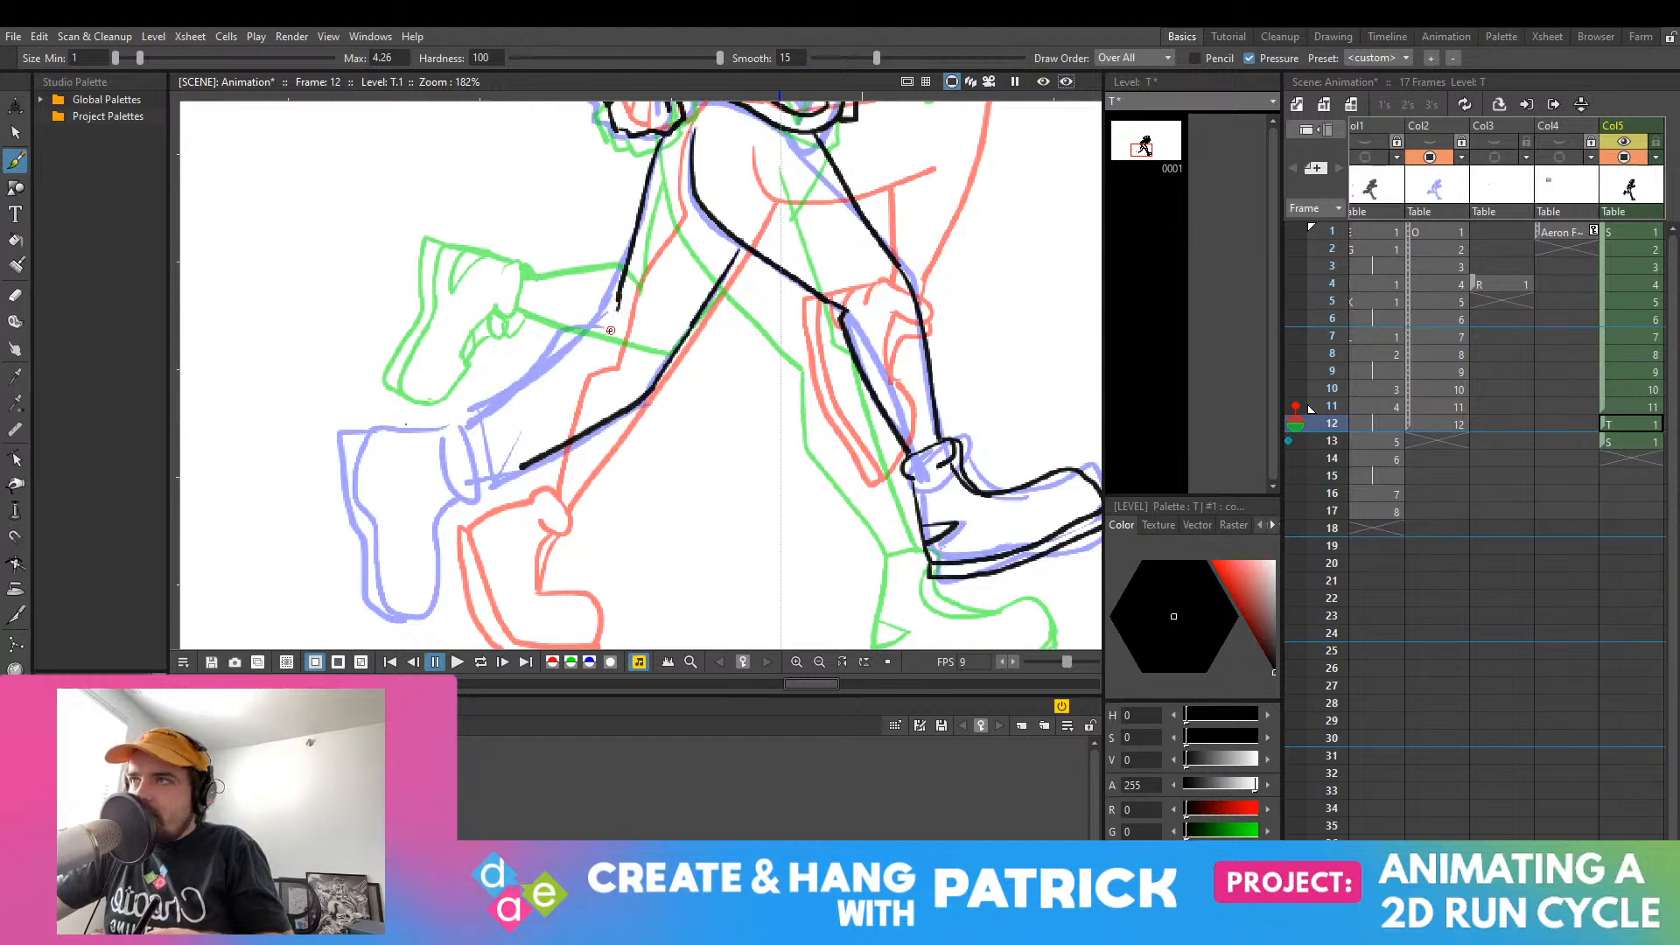
left_click_drag(616, 307, 609, 324)
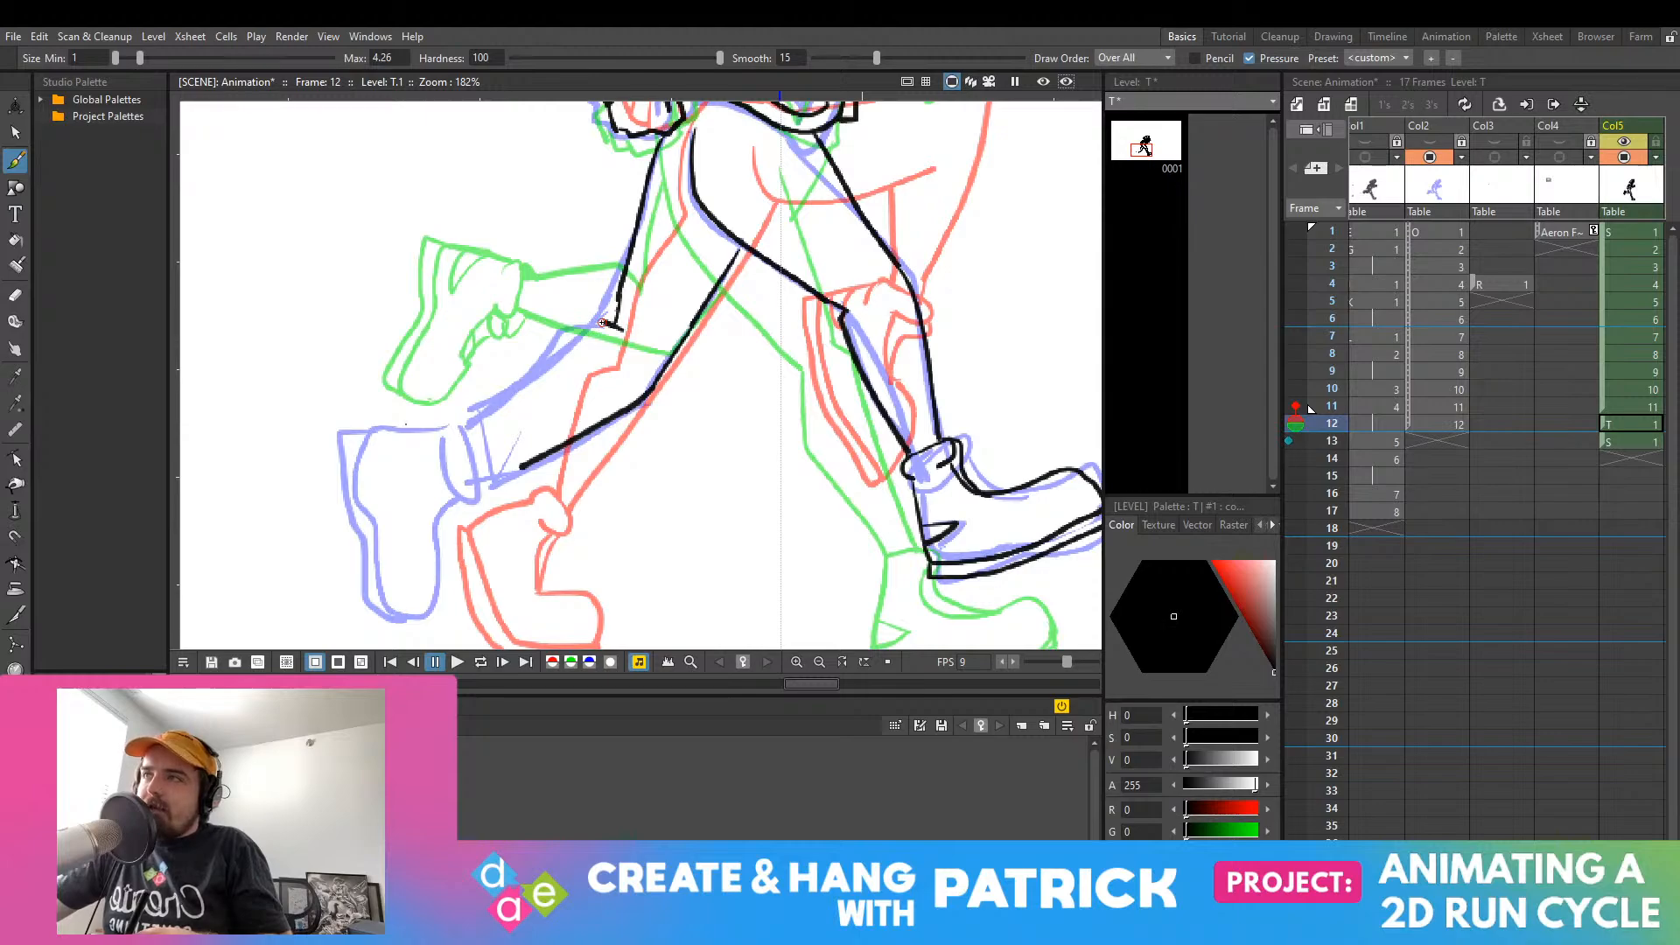
left_click_drag(599, 322, 502, 414)
left_click_drag(608, 325, 498, 434)
key("ctrl+z")
key("ctrl+z")
key("ctrl+z")
mouse_move(617, 333)
left_mouse_down()
mouse_move(584, 328)
mouse_move(528, 416)
left_mouse_up()
key("ctrl+z")
mouse_move(617, 329)
left_mouse_down()
mouse_move(585, 327)
mouse_move(484, 437)
left_mouse_up()
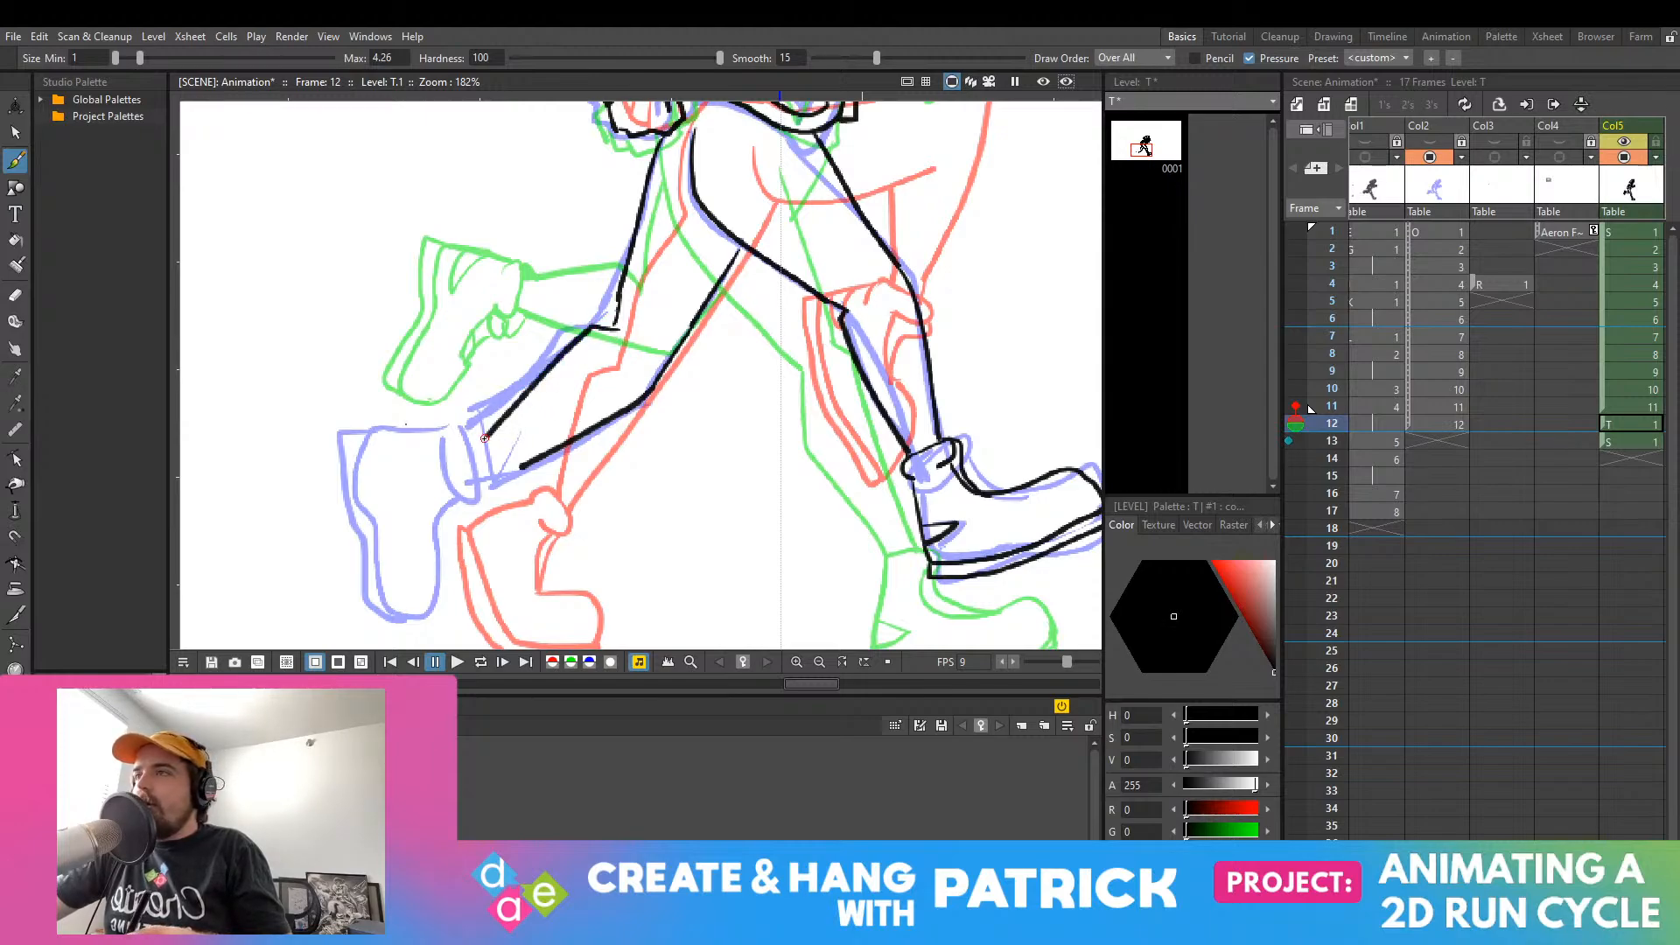
key("ctrl+z")
mouse_move(619, 327)
left_mouse_down()
mouse_move(585, 325)
mouse_move(494, 435)
left_mouse_up()
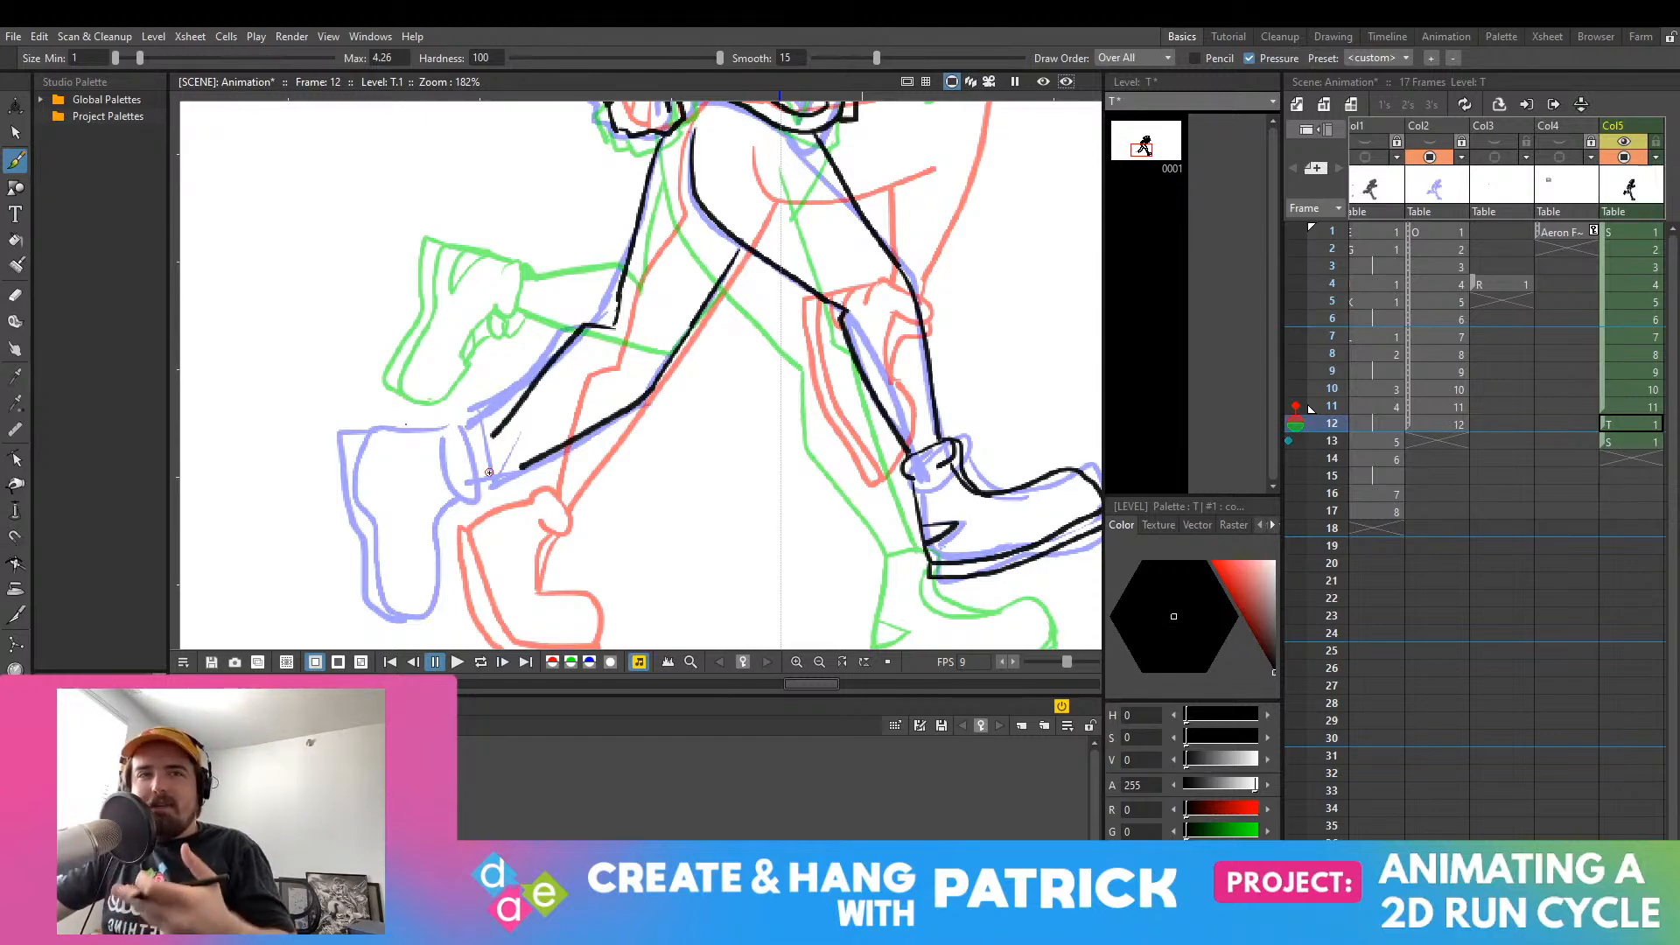
left_click_drag(605, 252, 617, 291)
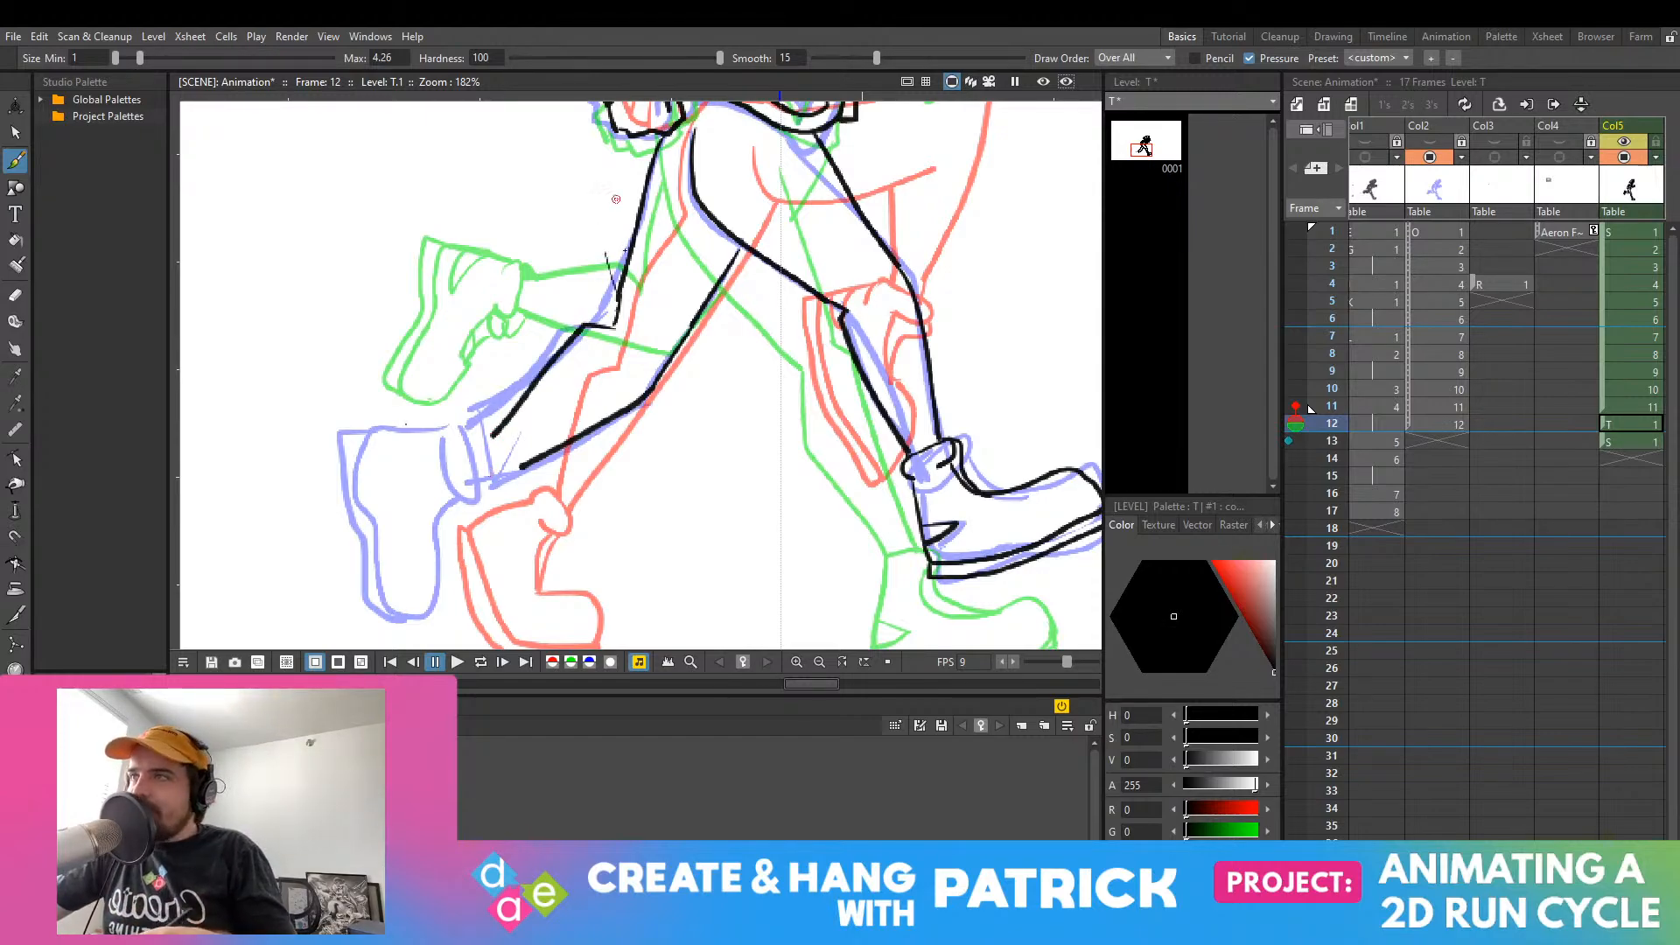
key("ctrl+z")
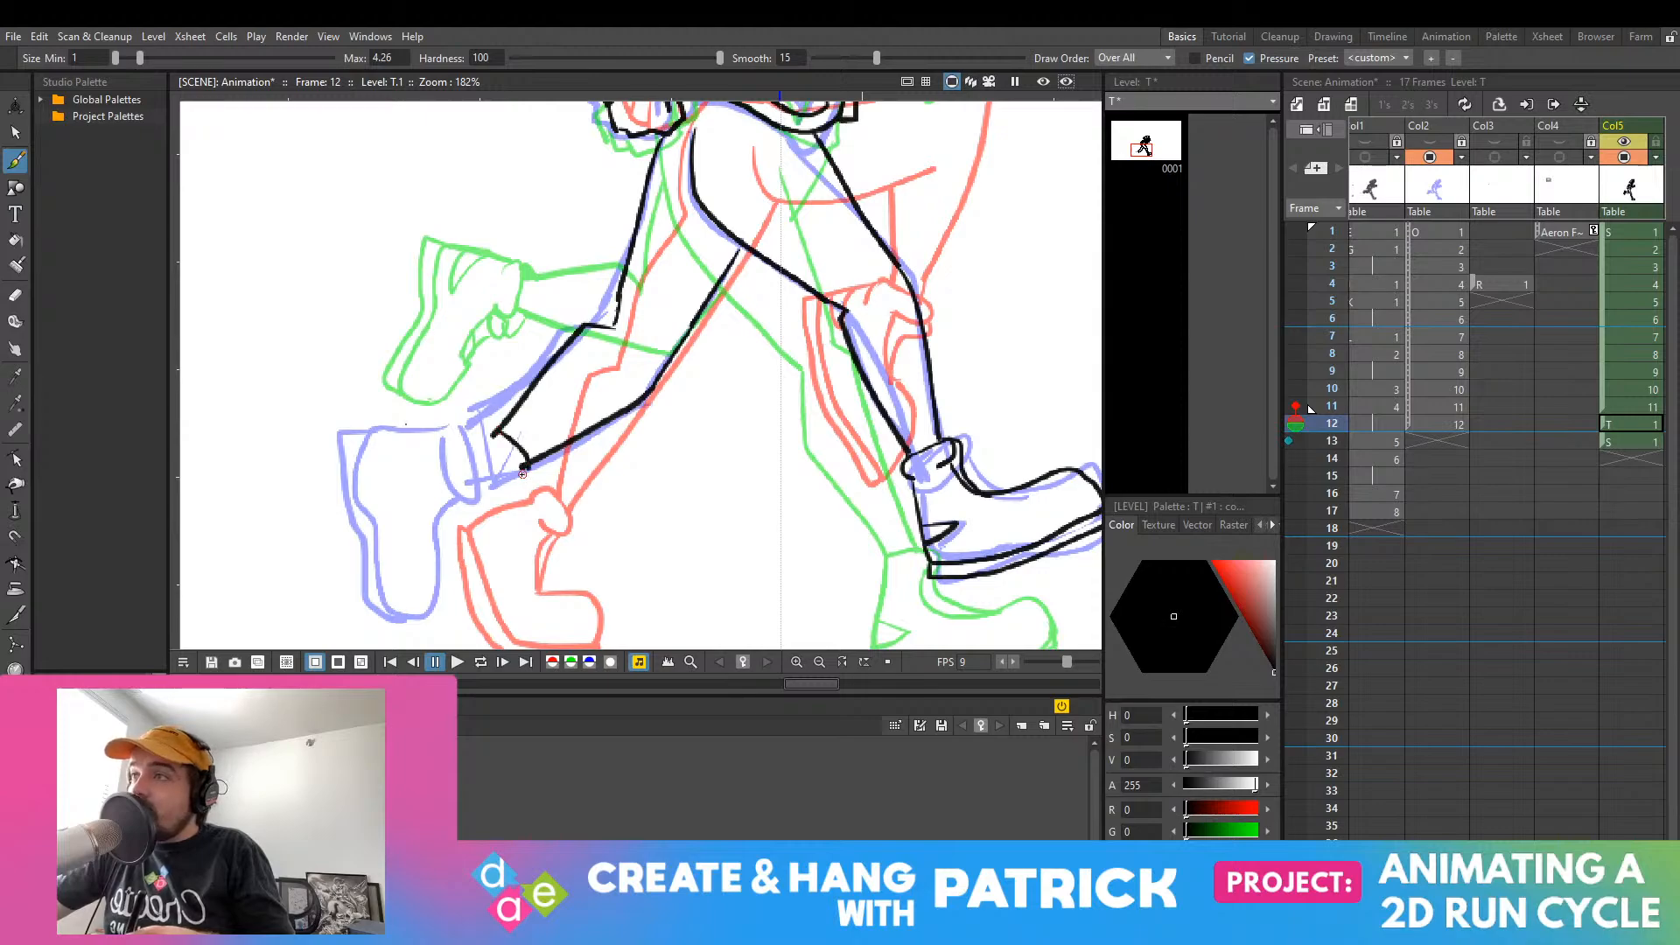
Step: Ink the trailing boot's cuff around the ankle as a short curved band joining both lower leg lines
left_click_drag(504, 442, 525, 468)
left_click_drag(493, 467, 515, 479)
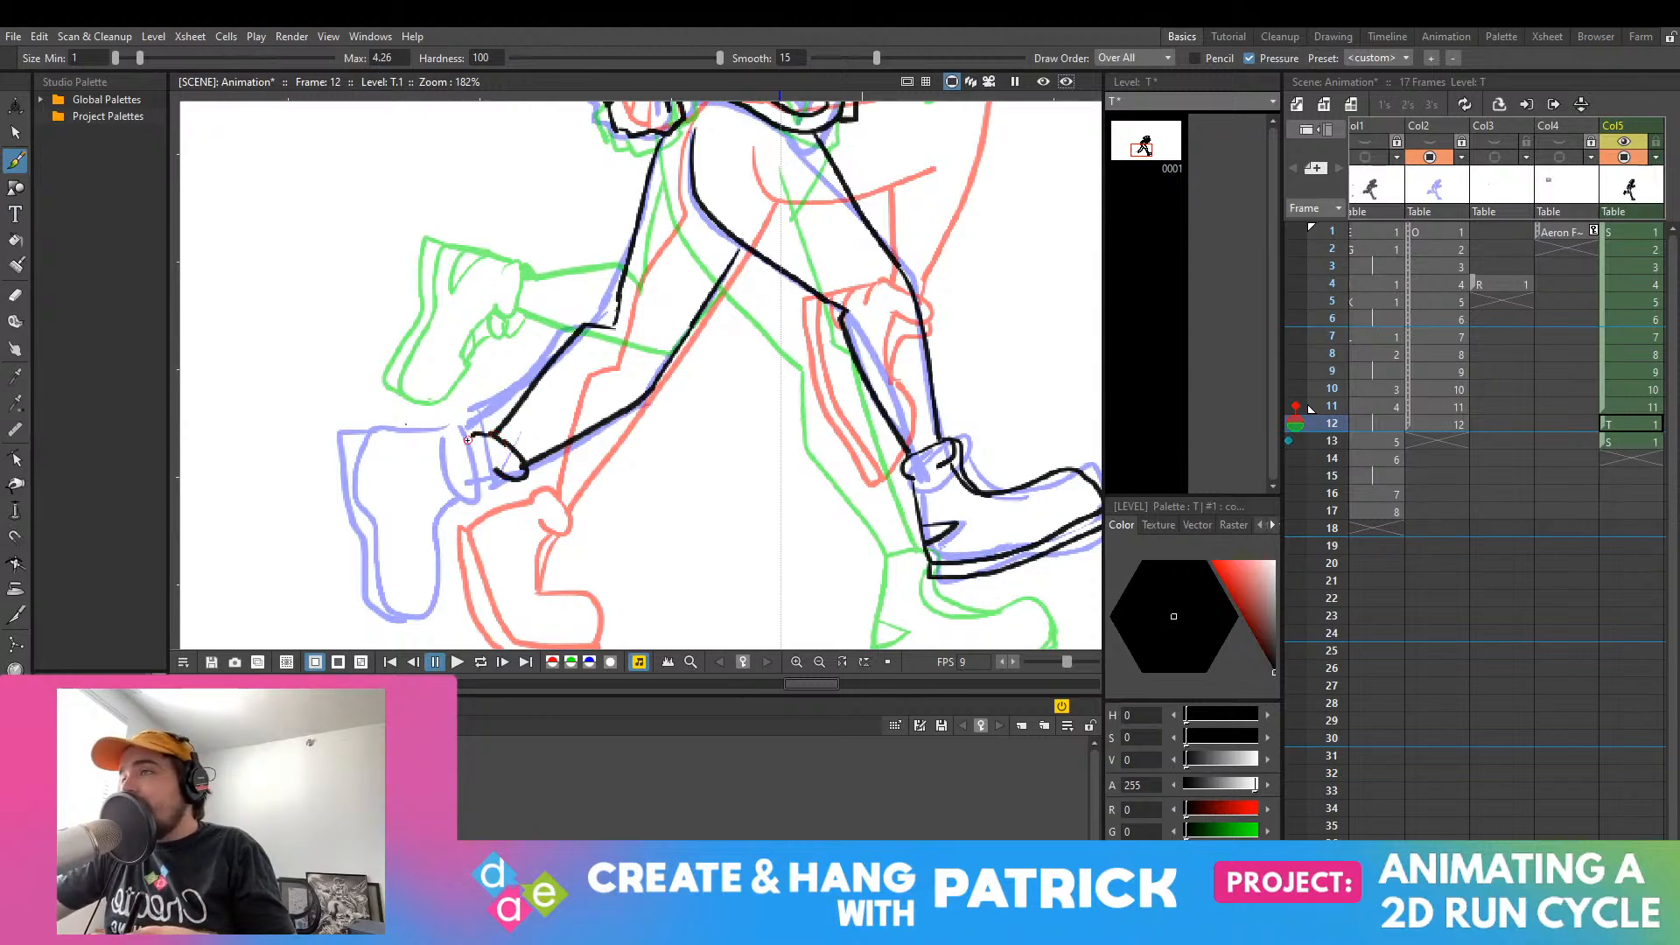
left_click_drag(484, 427, 415, 448)
key("ctrl+z")
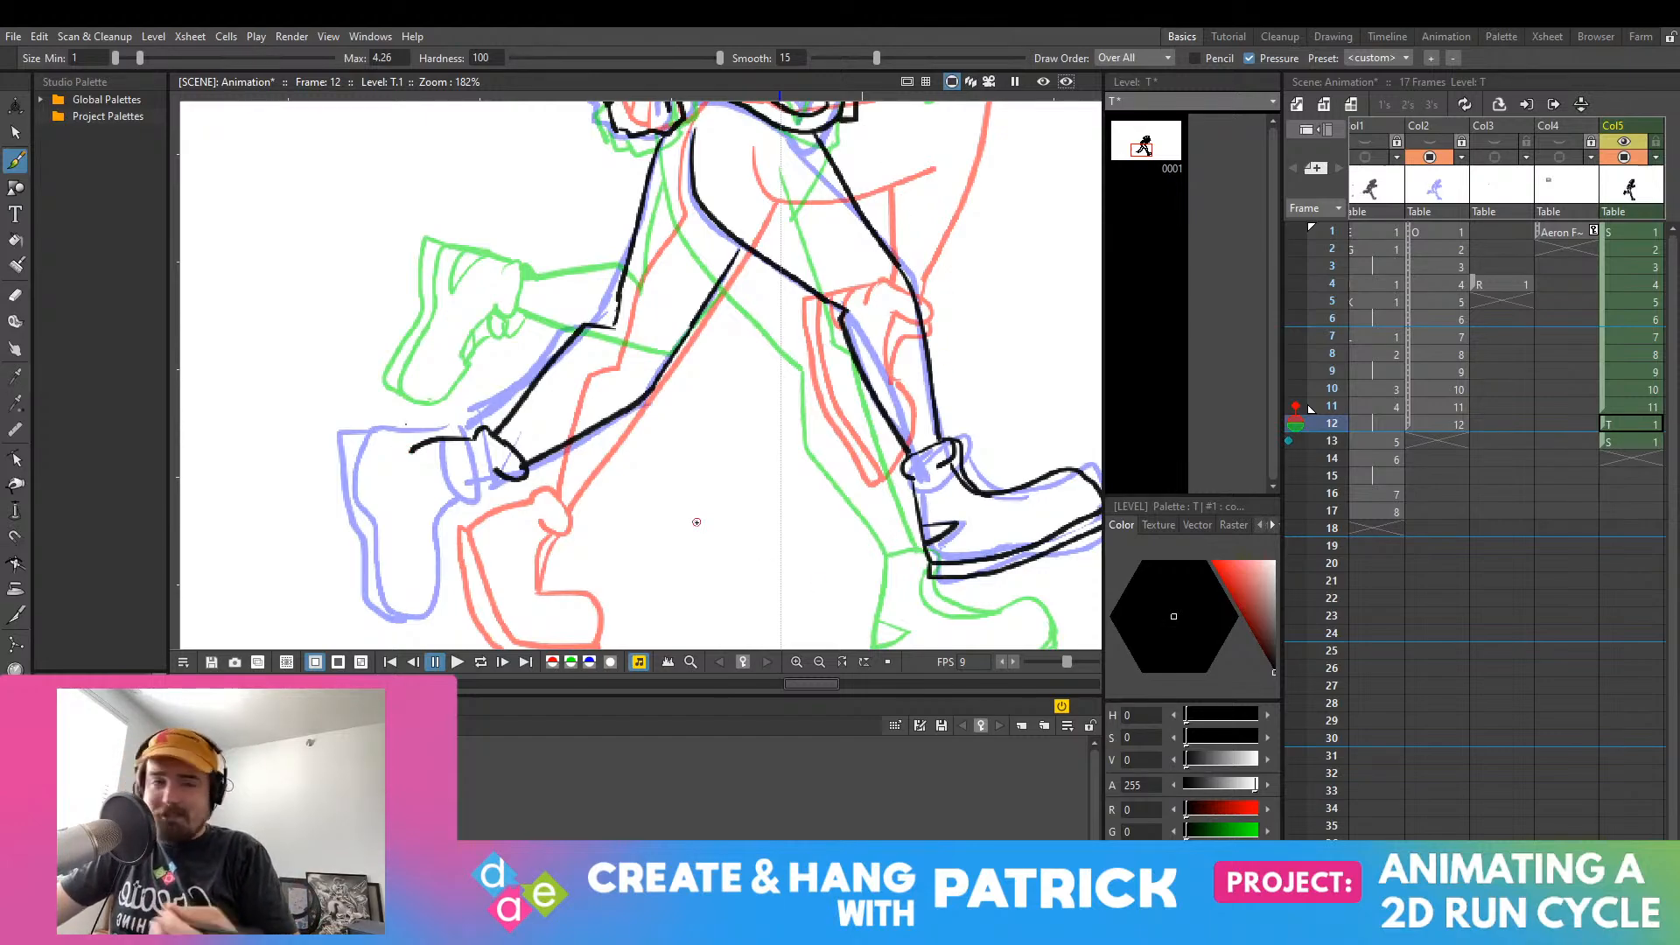
key("ctrl+z")
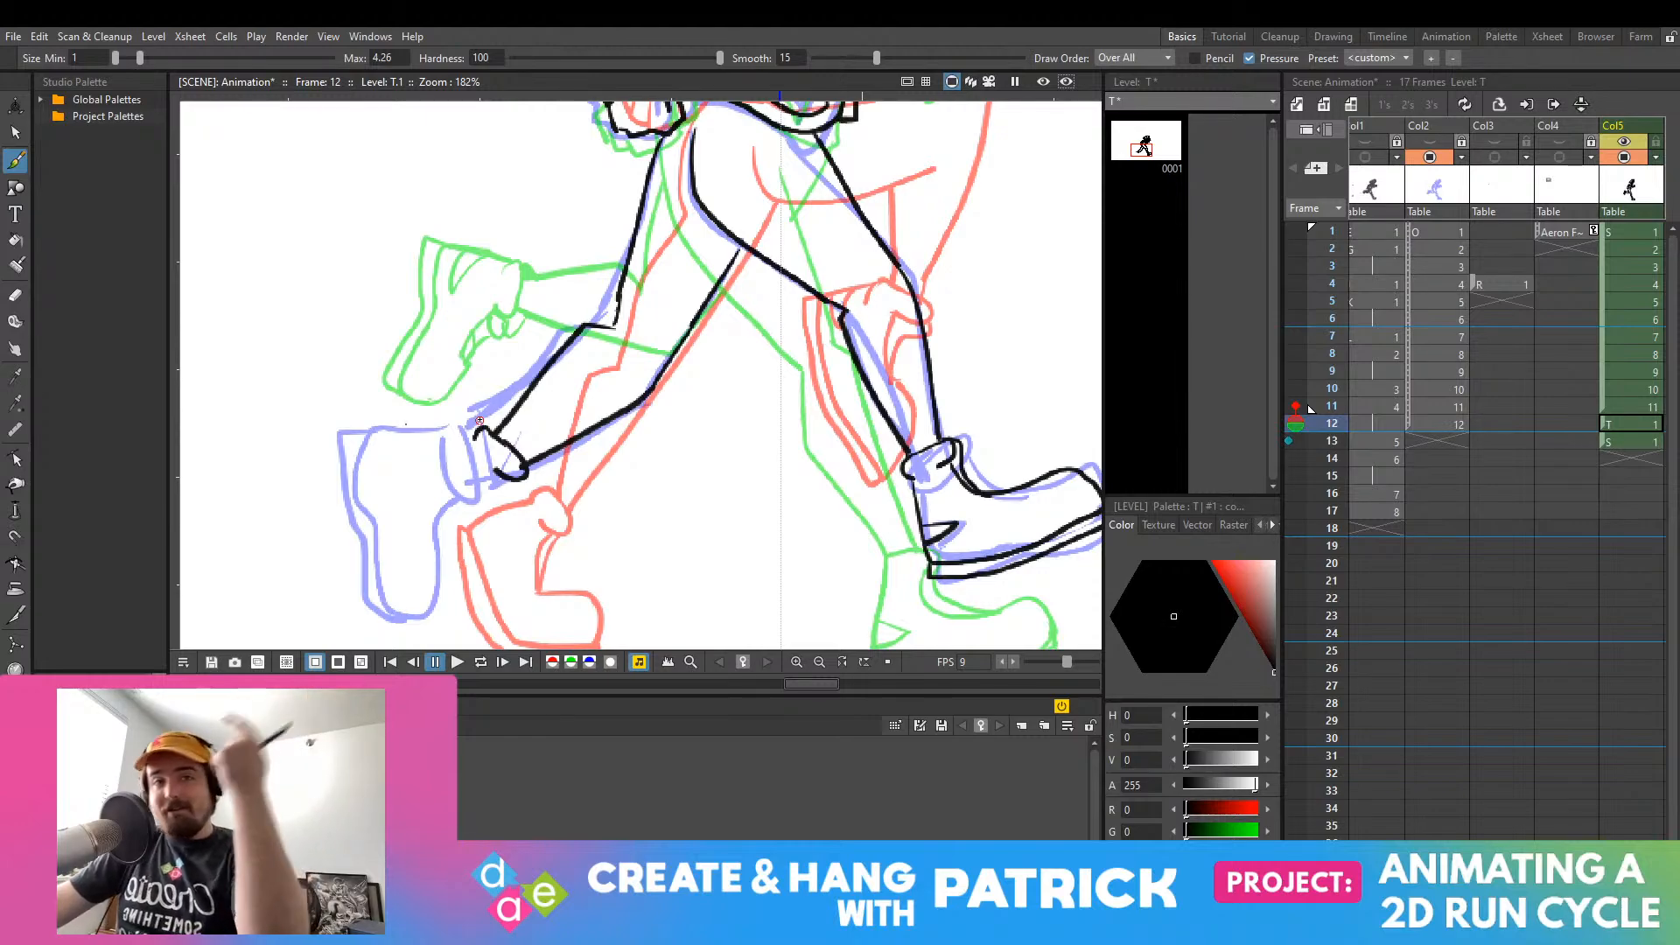
mouse_move(479, 431)
left_mouse_down()
mouse_move(406, 447)
mouse_move(396, 510)
left_mouse_up()
key("ctrl+z")
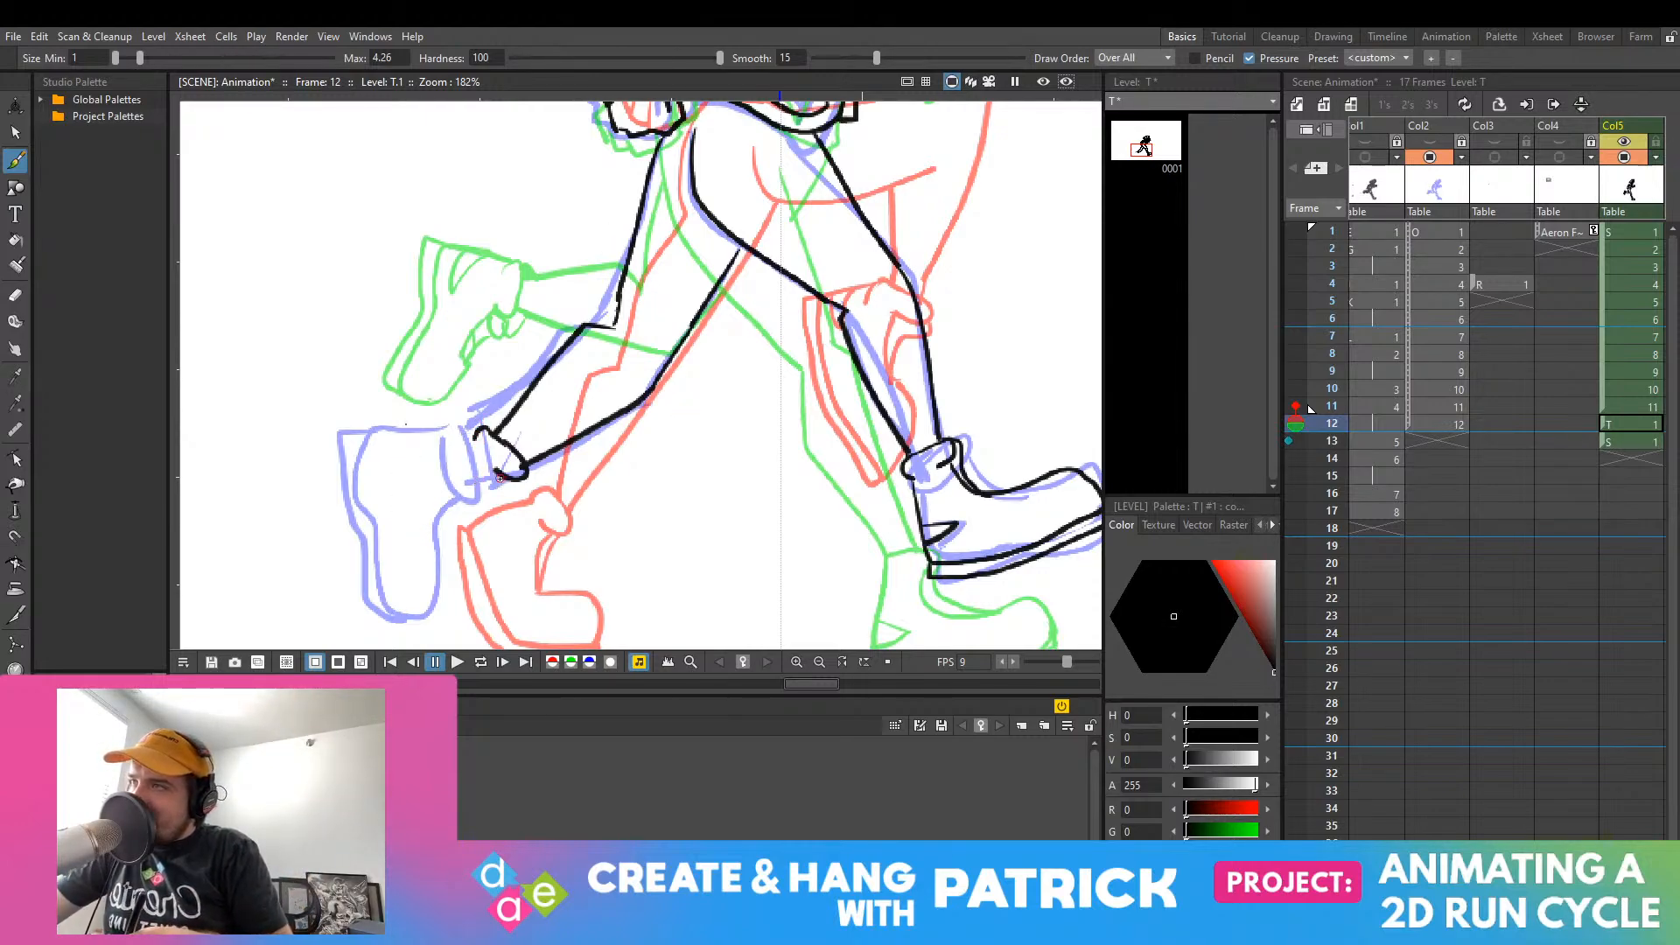
mouse_move(500, 478)
left_mouse_down()
mouse_move(469, 492)
mouse_move(457, 601)
mouse_move(427, 615)
left_mouse_up()
mouse_move(477, 435)
left_mouse_down()
mouse_move(423, 432)
mouse_move(385, 494)
mouse_move(399, 582)
mouse_move(428, 616)
left_mouse_up()
key("ctrl+z")
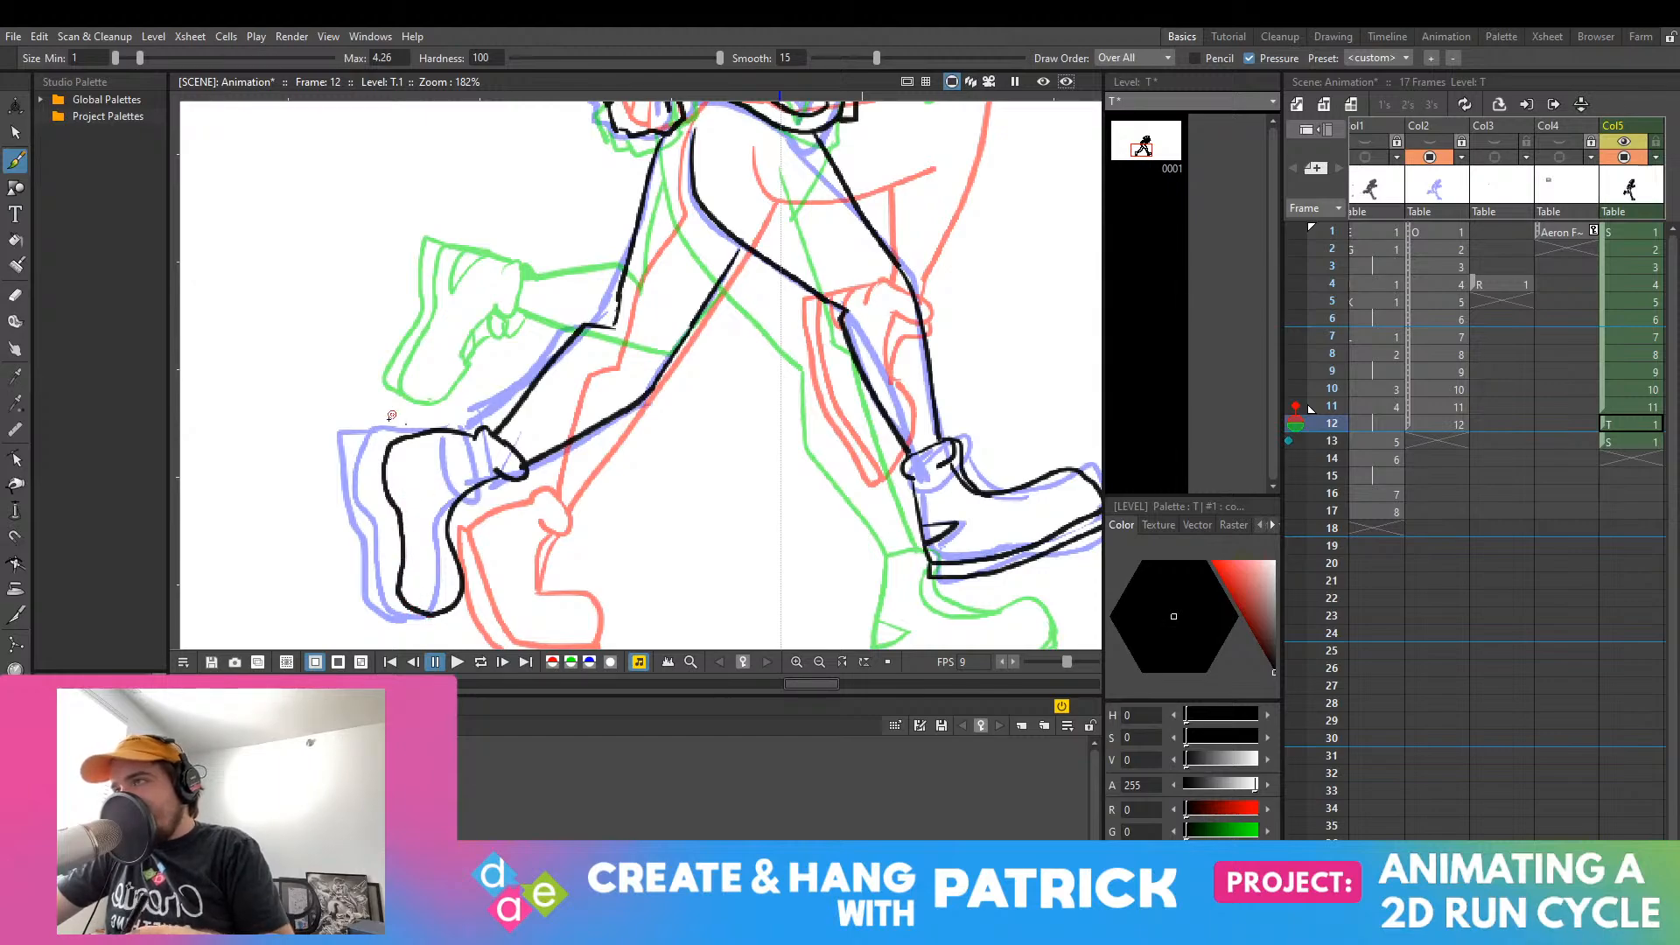
key("ctrl+z")
left_click_drag(393, 444, 367, 491)
key("ctrl+z")
key("ctrl+z")
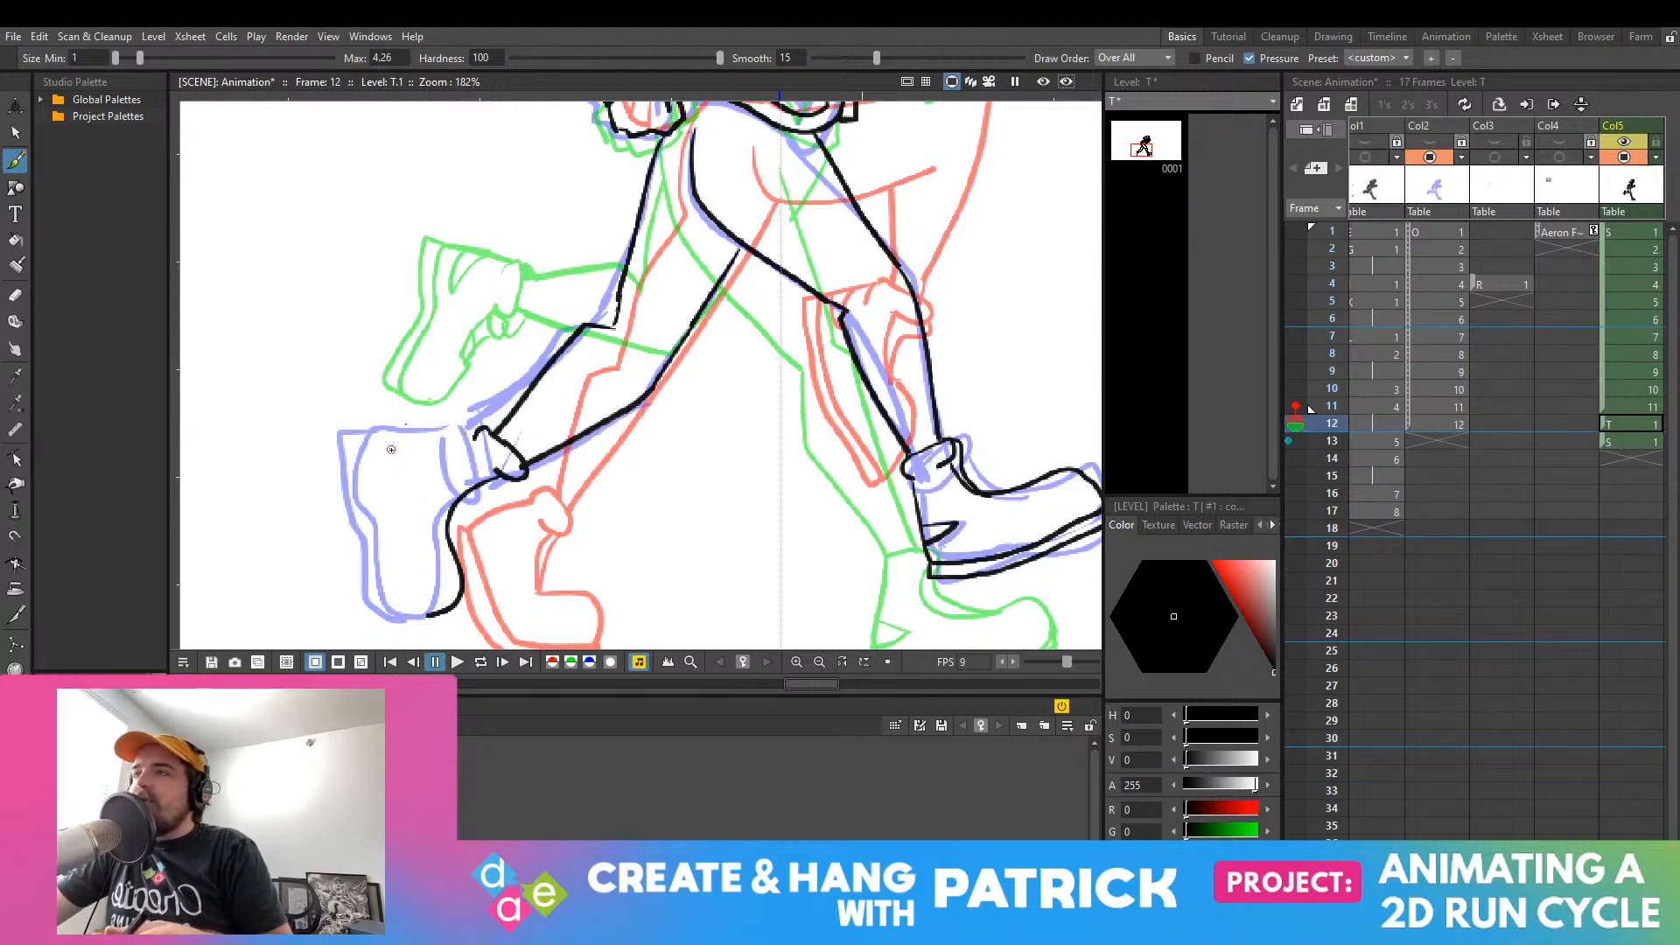
key("ctrl+z")
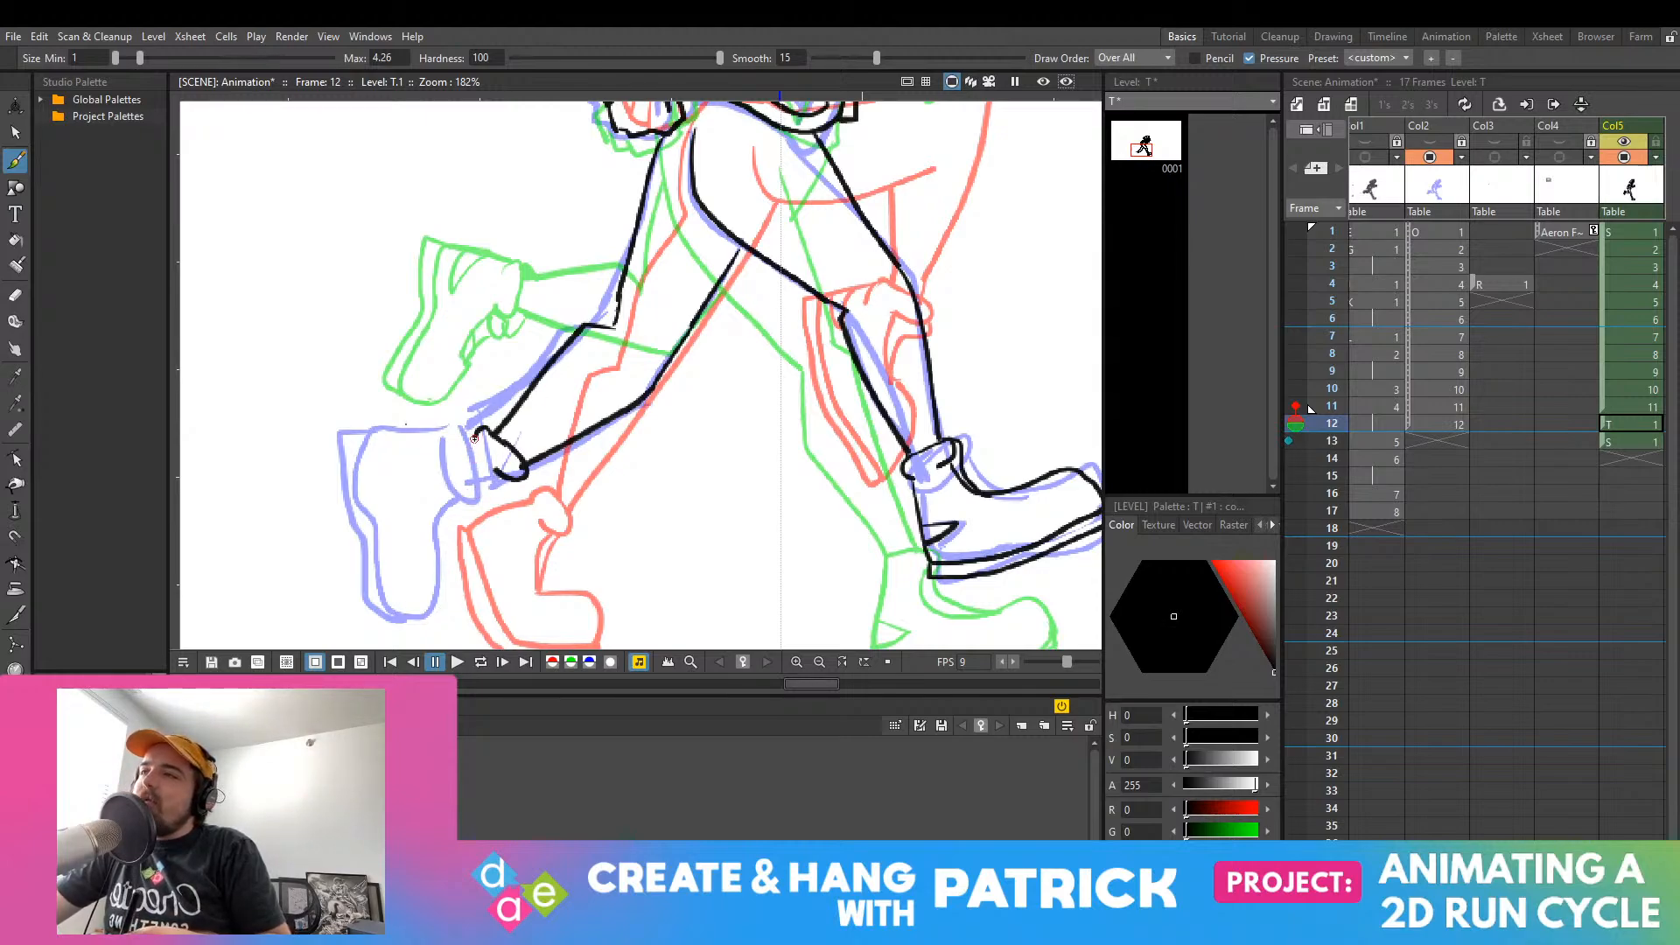
key("ctrl+z")
mouse_move(419, 454)
left_mouse_down()
mouse_move(477, 433)
mouse_move(405, 450)
mouse_move(472, 442)
mouse_move(420, 456)
left_mouse_up()
key("ctrl+z")
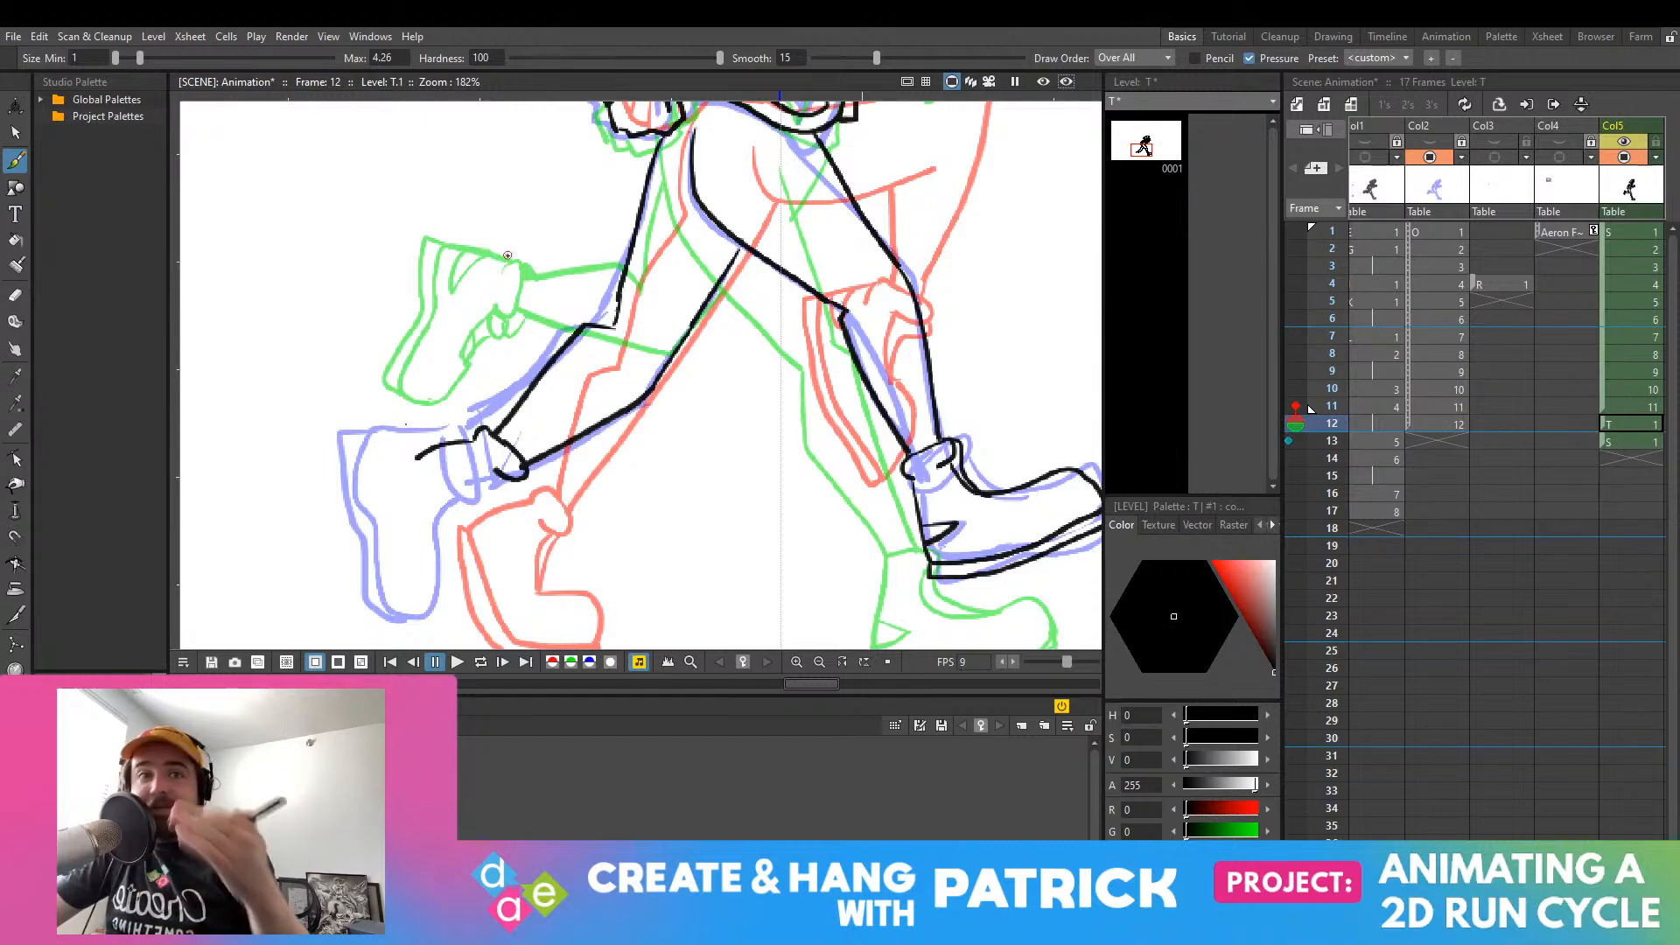
key("ctrl+z")
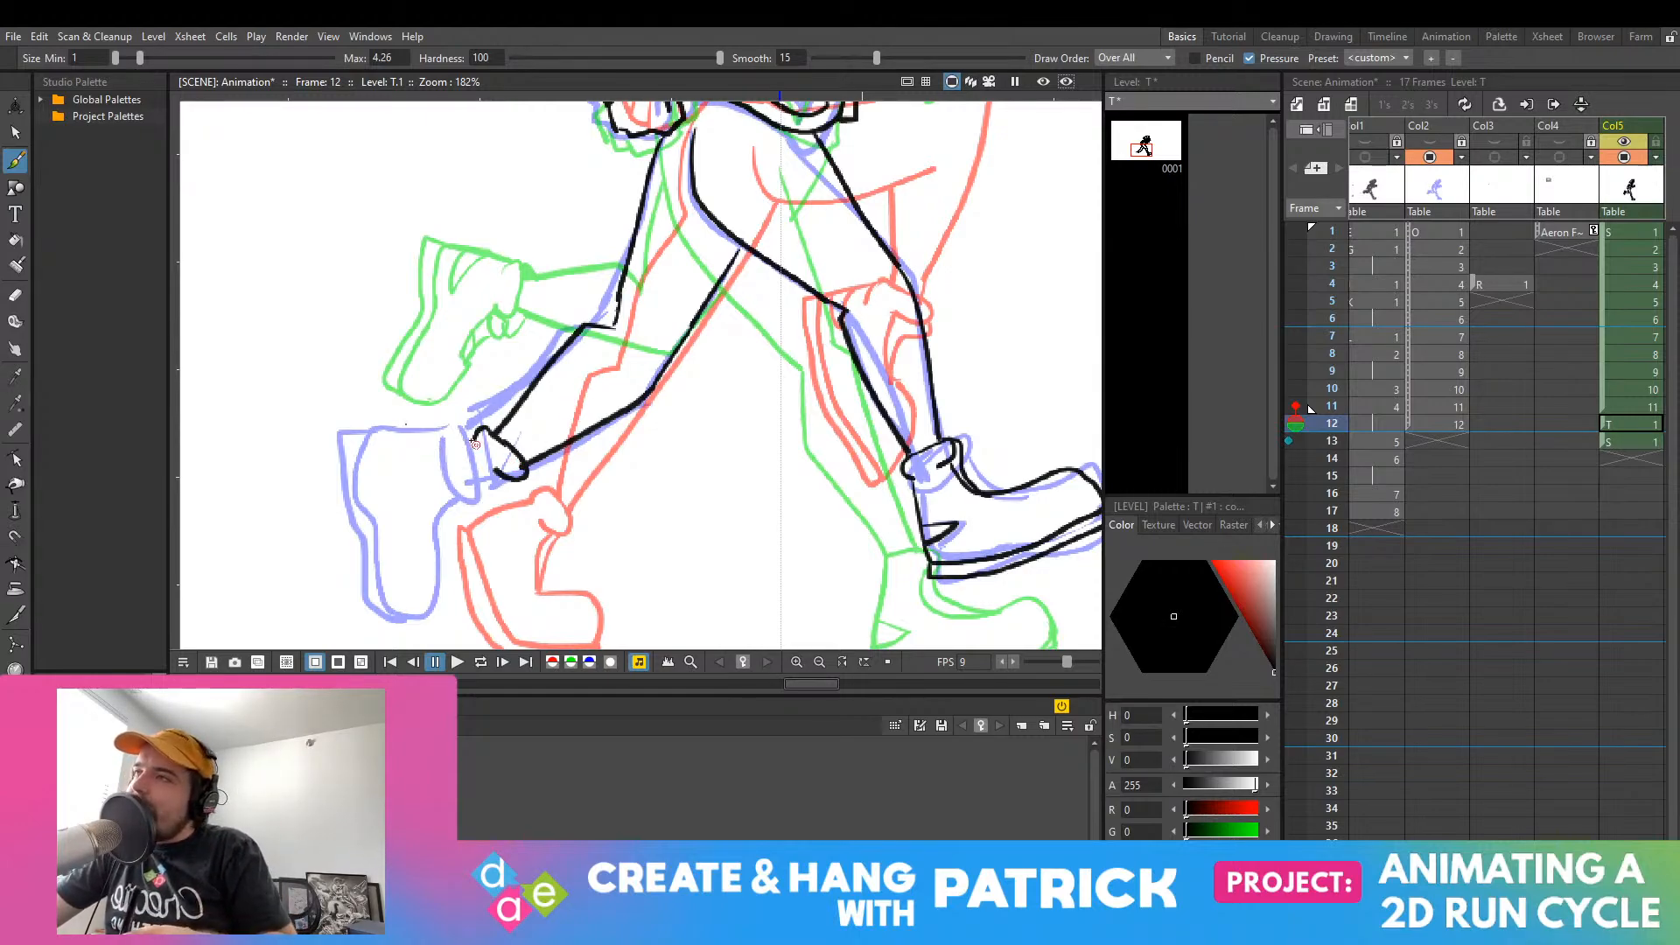
Step: Ink the back edge of the trailing boot from the cuff toward the heel, retrying the stroke as needed
mouse_move(472, 432)
left_mouse_down()
mouse_move(402, 445)
mouse_move(405, 519)
left_mouse_up()
key("ctrl+z")
left_click_drag(405, 449, 426, 538)
key("ctrl+z")
mouse_move(401, 447)
left_mouse_down()
mouse_move(403, 521)
mouse_move(429, 559)
left_mouse_up()
key("ctrl+z")
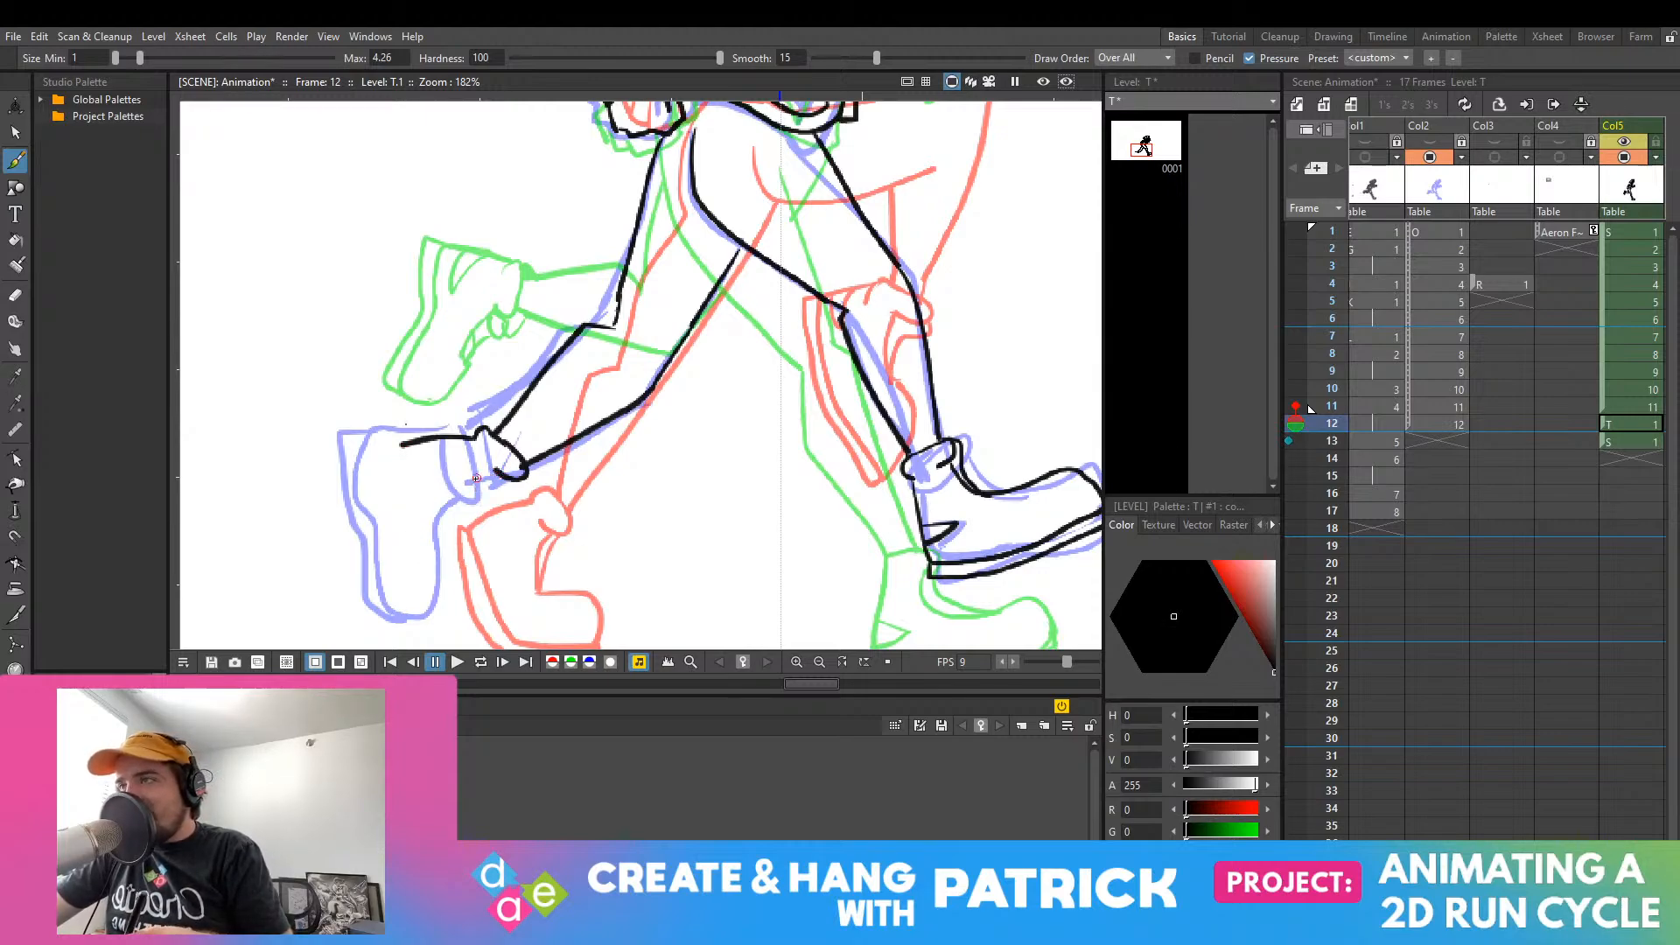
Step: Ink the trailing boot's tongue and upper instep as two close curves running down from the cuff
left_click_drag(498, 473, 475, 506)
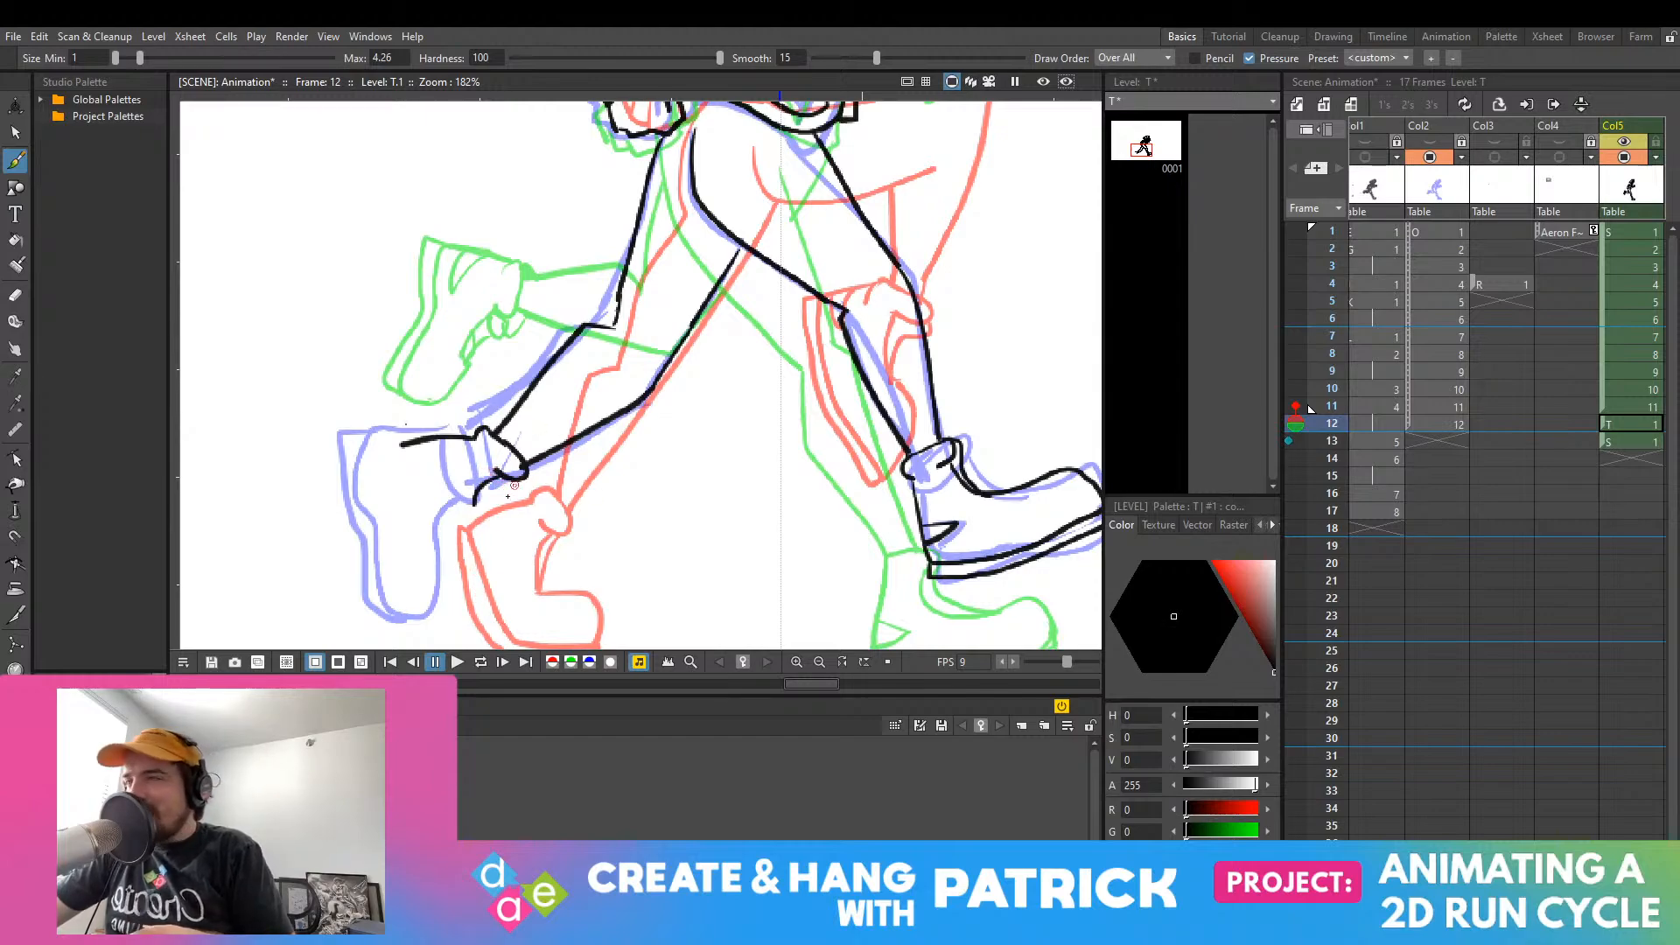
mouse_move(501, 477)
left_mouse_down()
mouse_move(456, 503)
mouse_move(459, 534)
left_mouse_up()
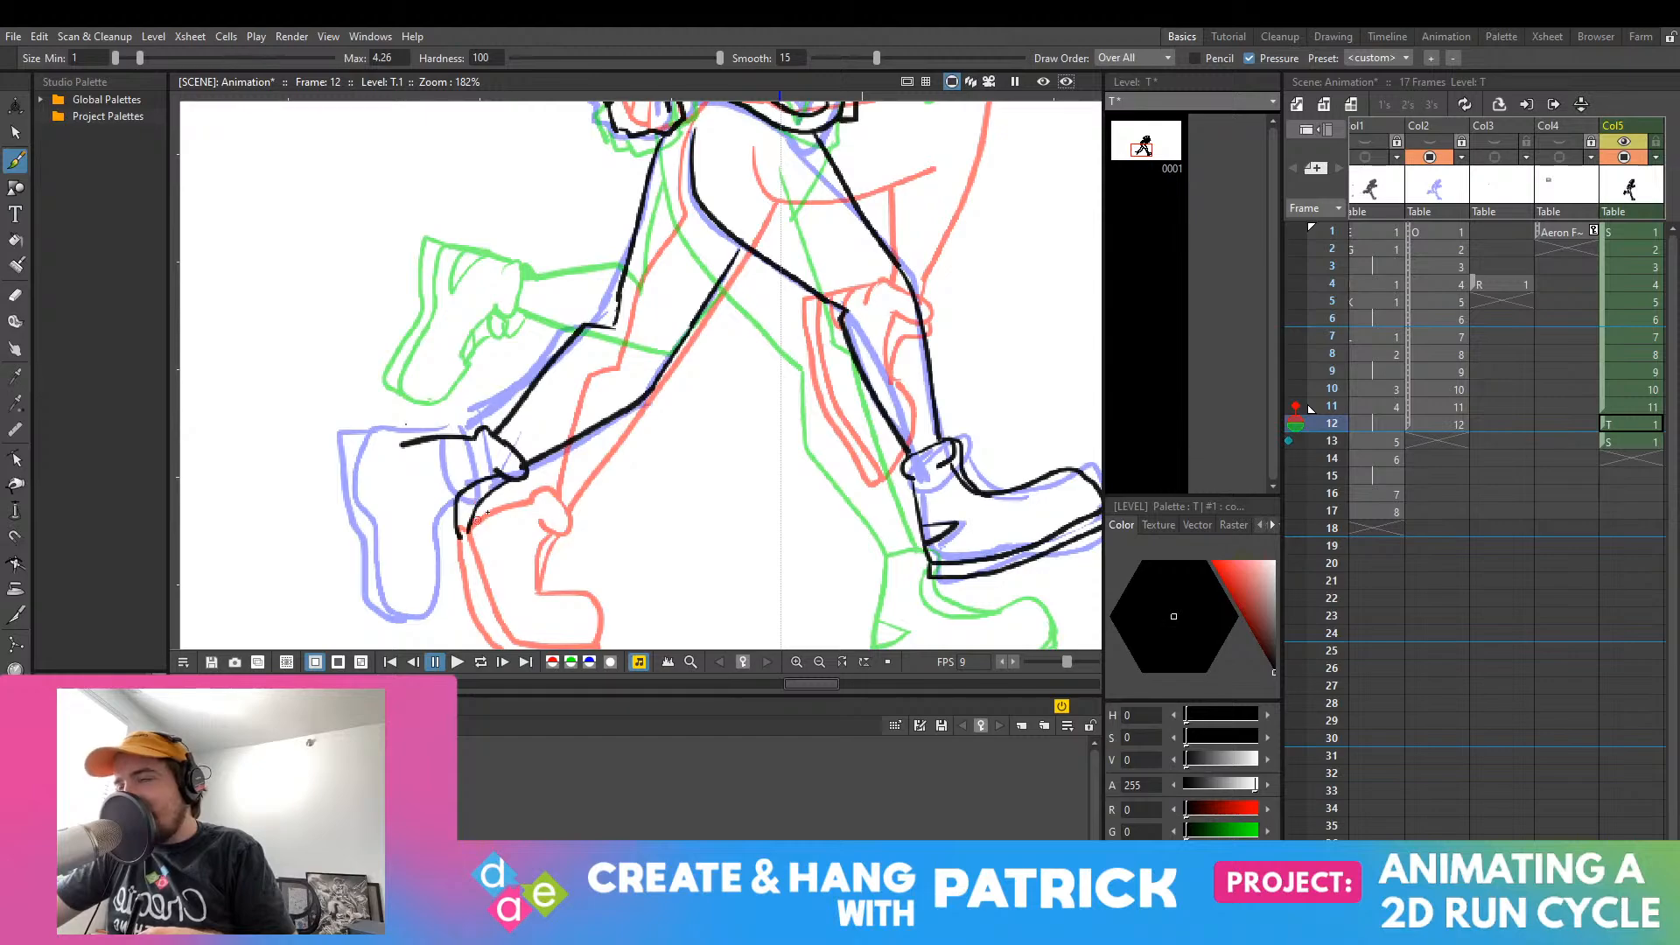
left_click_drag(490, 489, 458, 528)
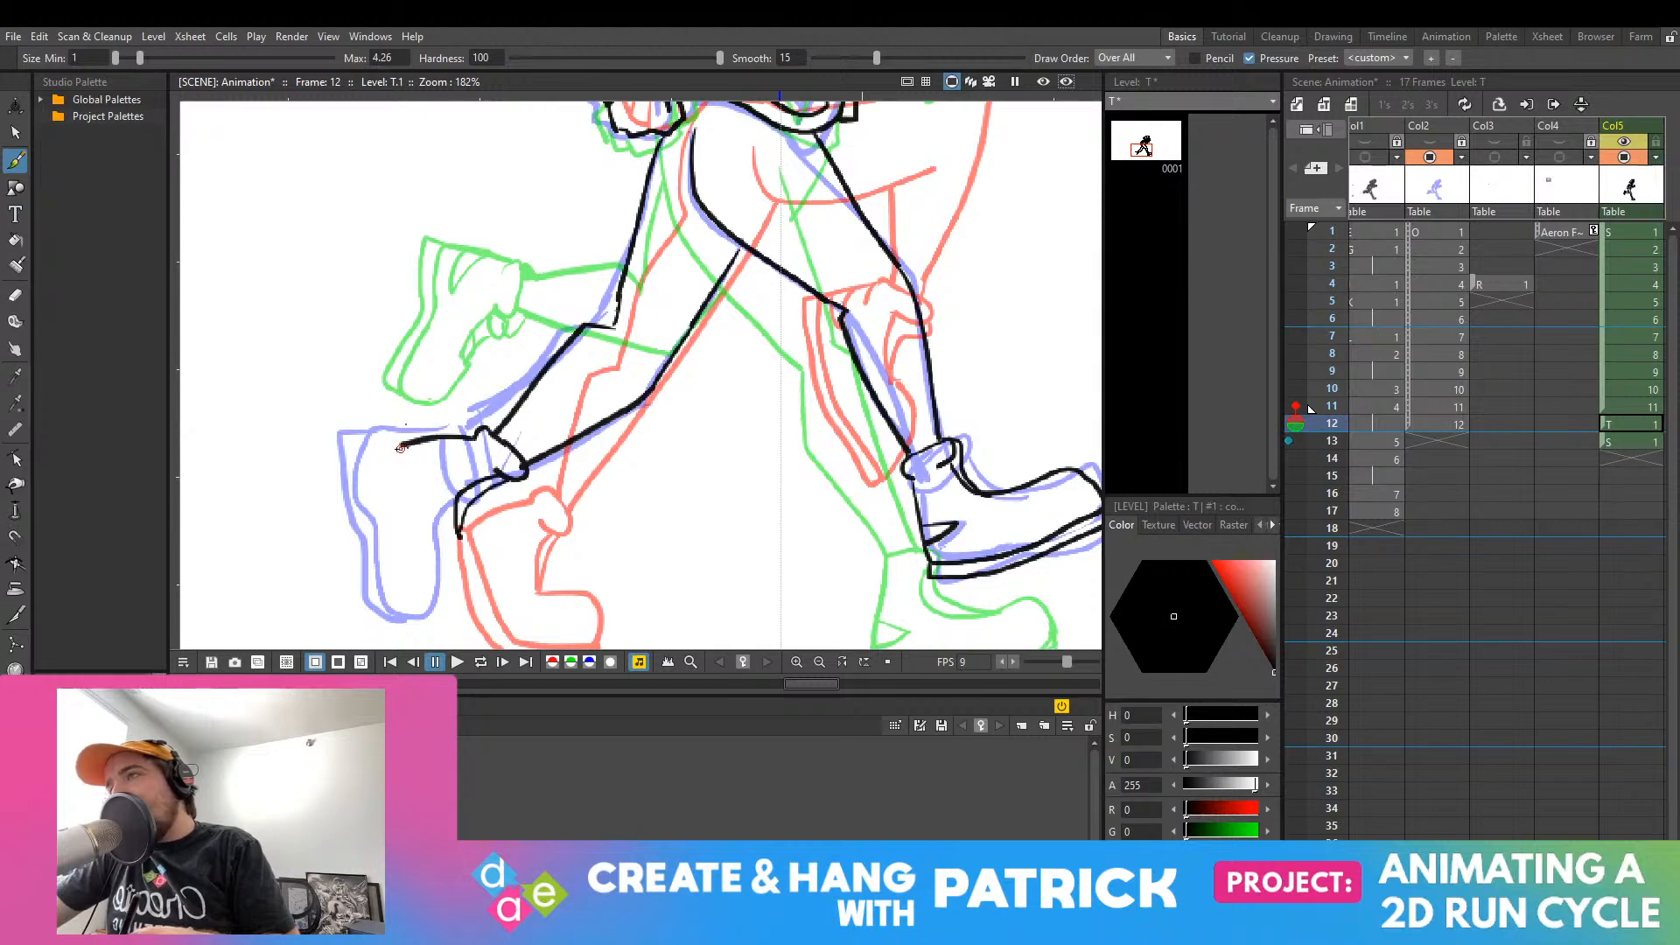
Step: Extend the trailing boot's back edge to a heel corner and ink the heel's underside down to the arch
mouse_move(383, 447)
left_mouse_down()
mouse_move(393, 515)
mouse_move(415, 531)
left_mouse_up()
key("ctrl+z")
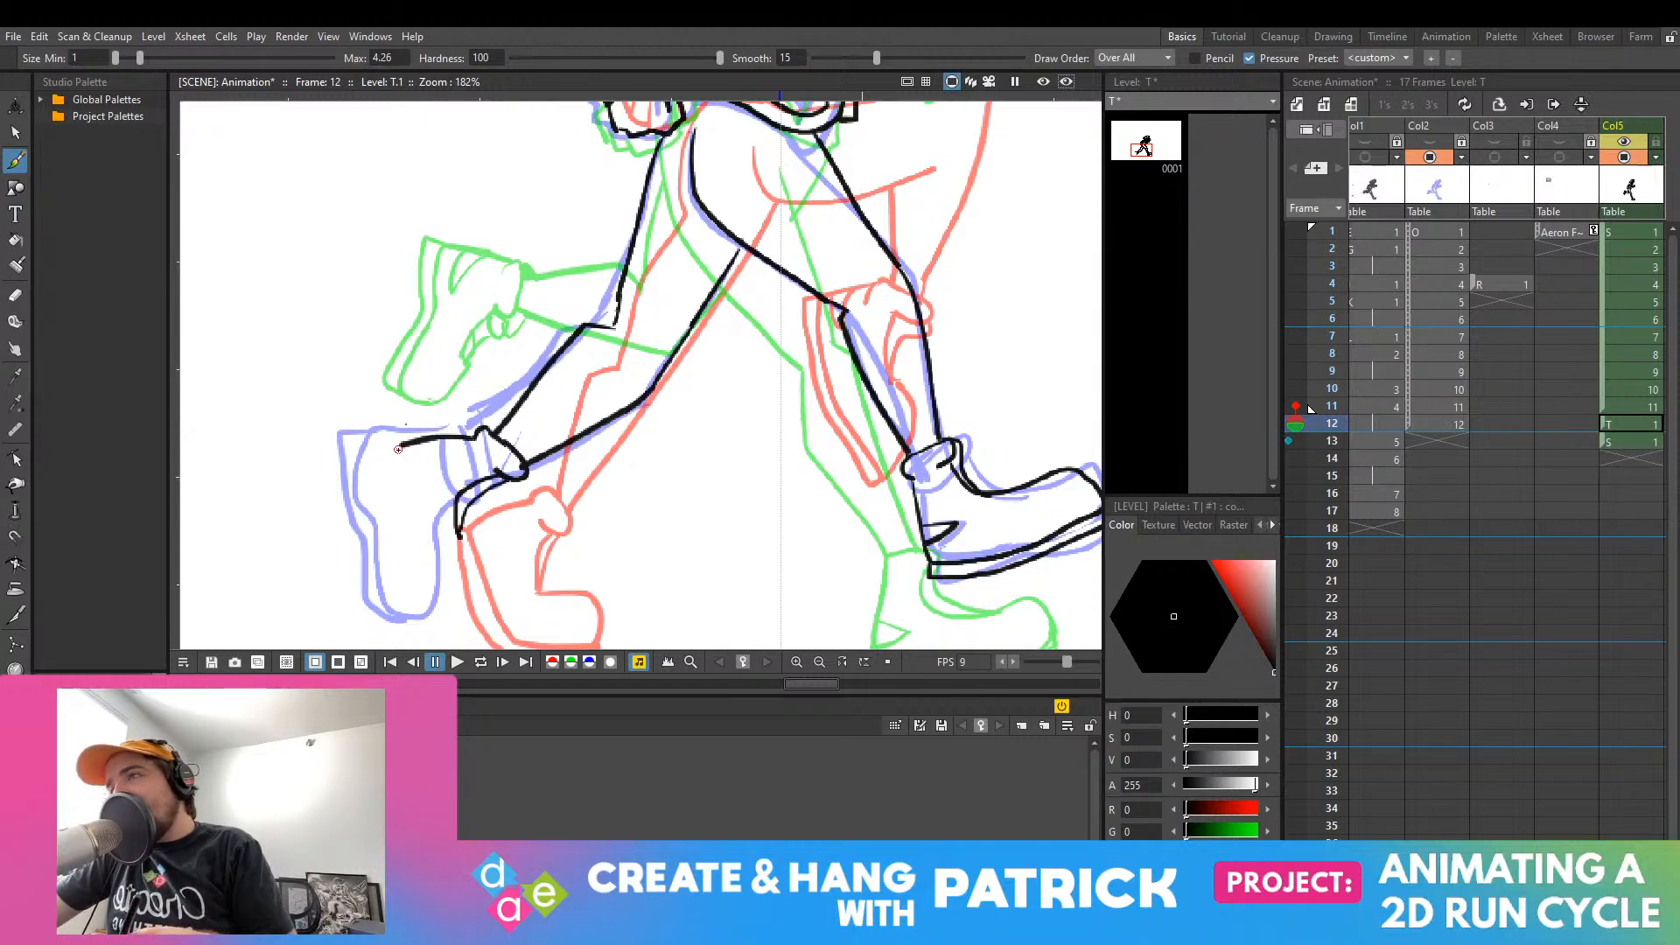
left_click_drag(383, 449, 396, 512)
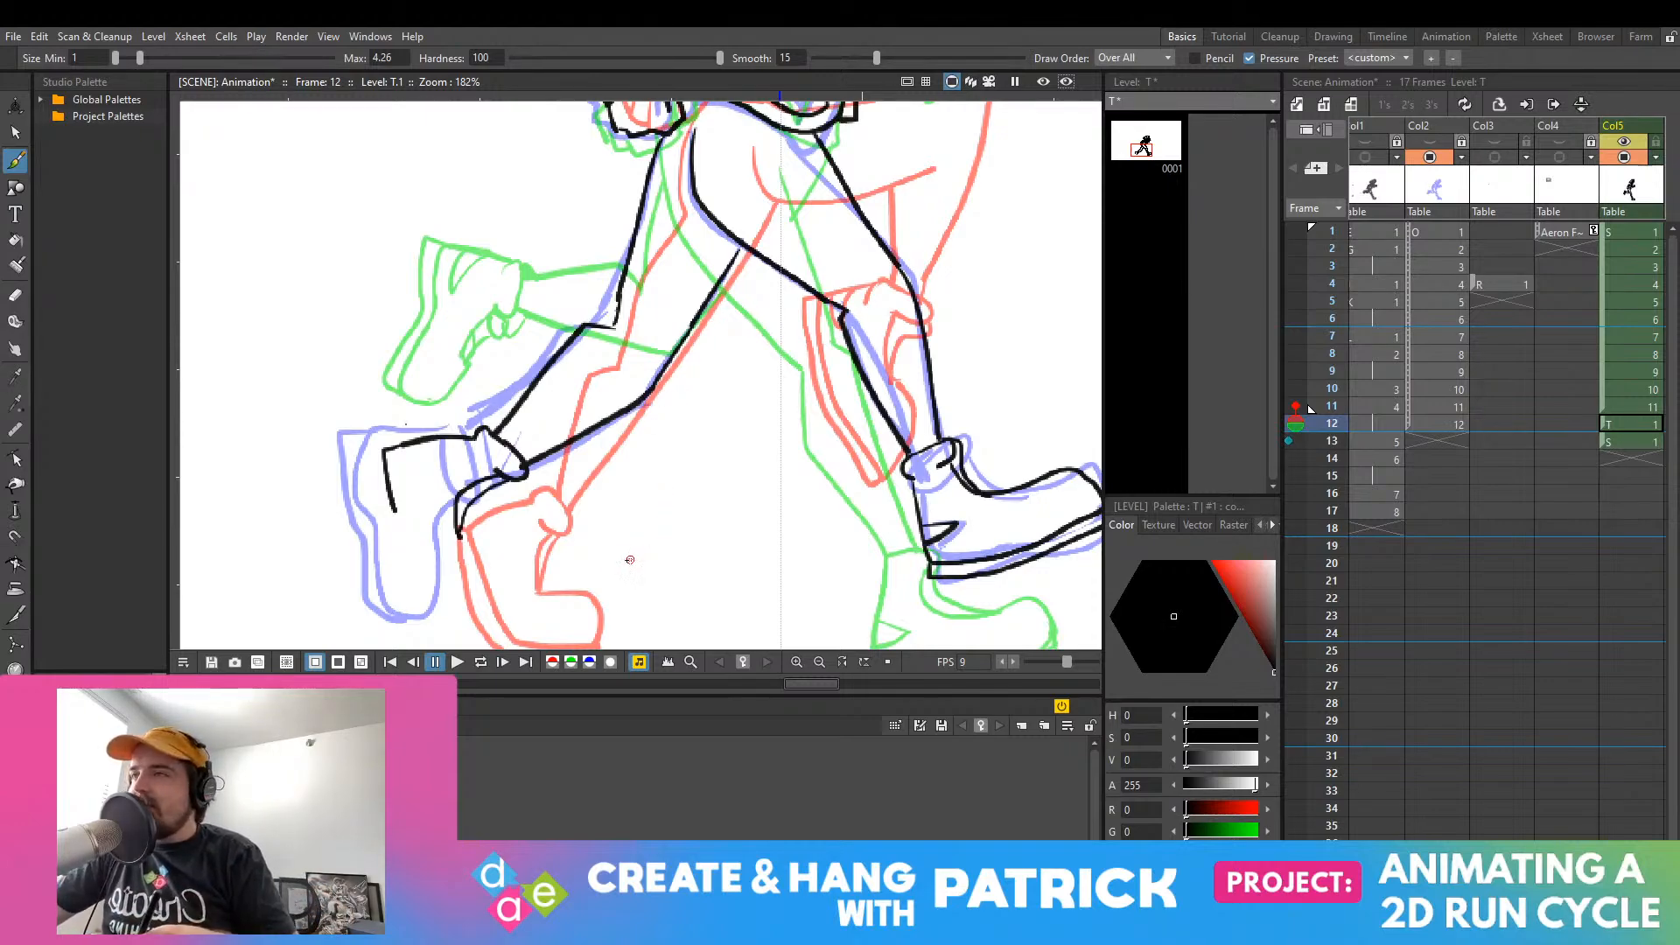
Step: Ink the front of the trailing boot from the instep around the rounded toe to the sole
left_click_drag(456, 529, 485, 598)
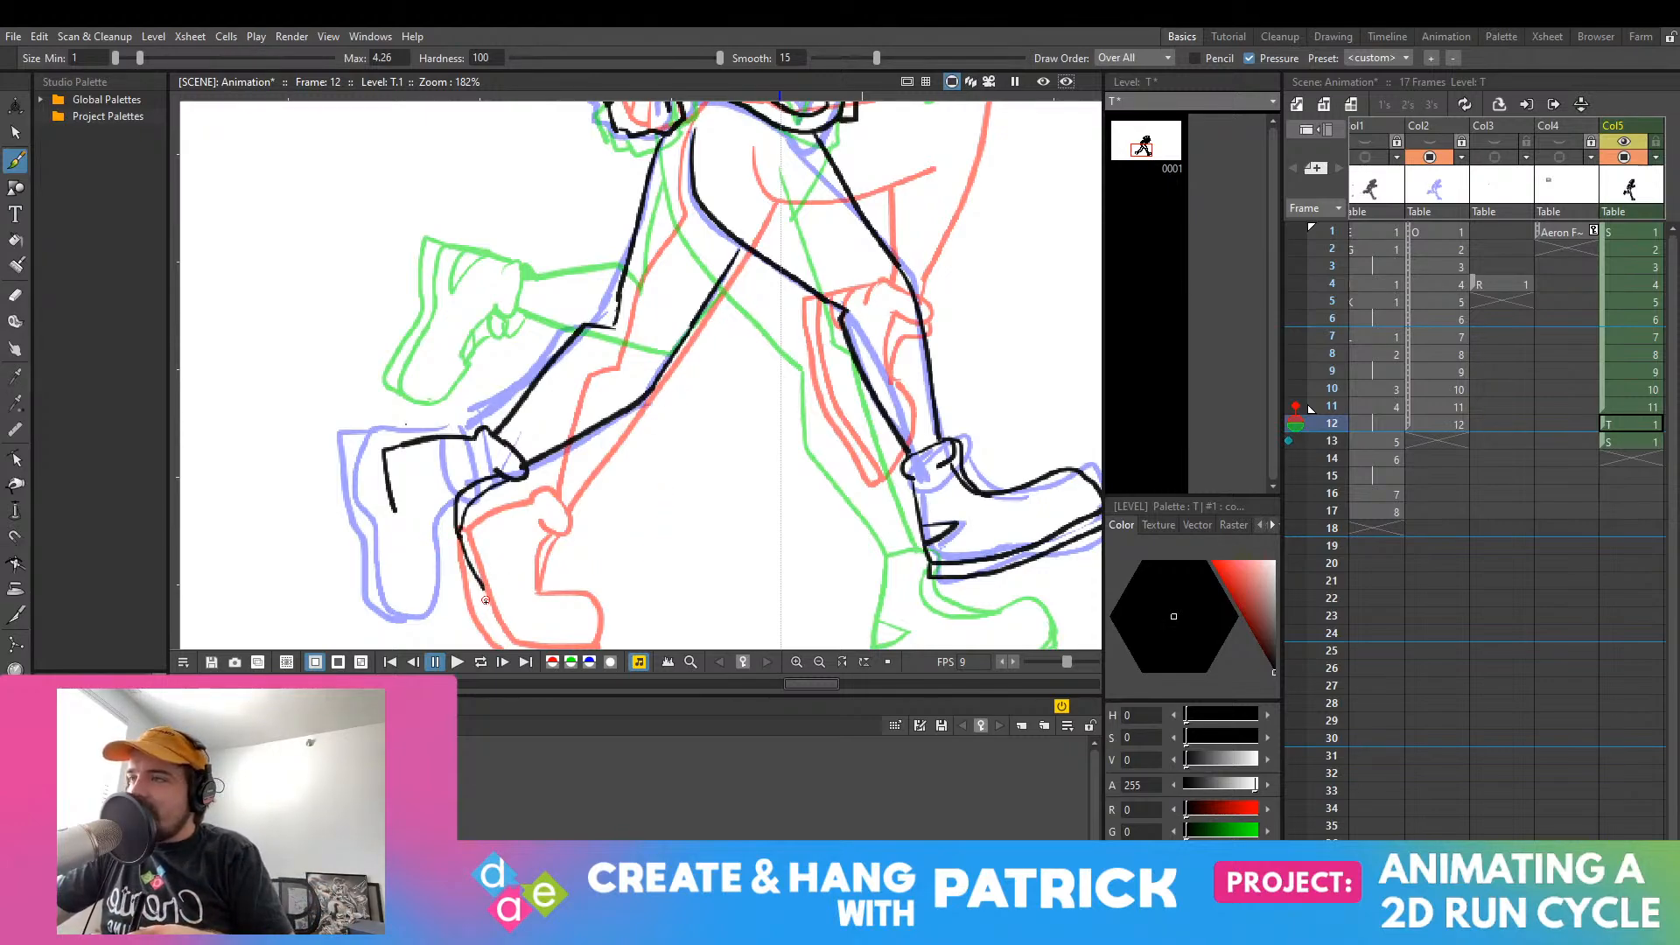
key("ctrl+z")
mouse_move(459, 535)
left_mouse_down()
mouse_move(478, 608)
mouse_move(448, 626)
left_mouse_up()
key("ctrl+z")
mouse_move(460, 534)
left_mouse_down()
mouse_move(485, 597)
mouse_move(448, 624)
left_mouse_up()
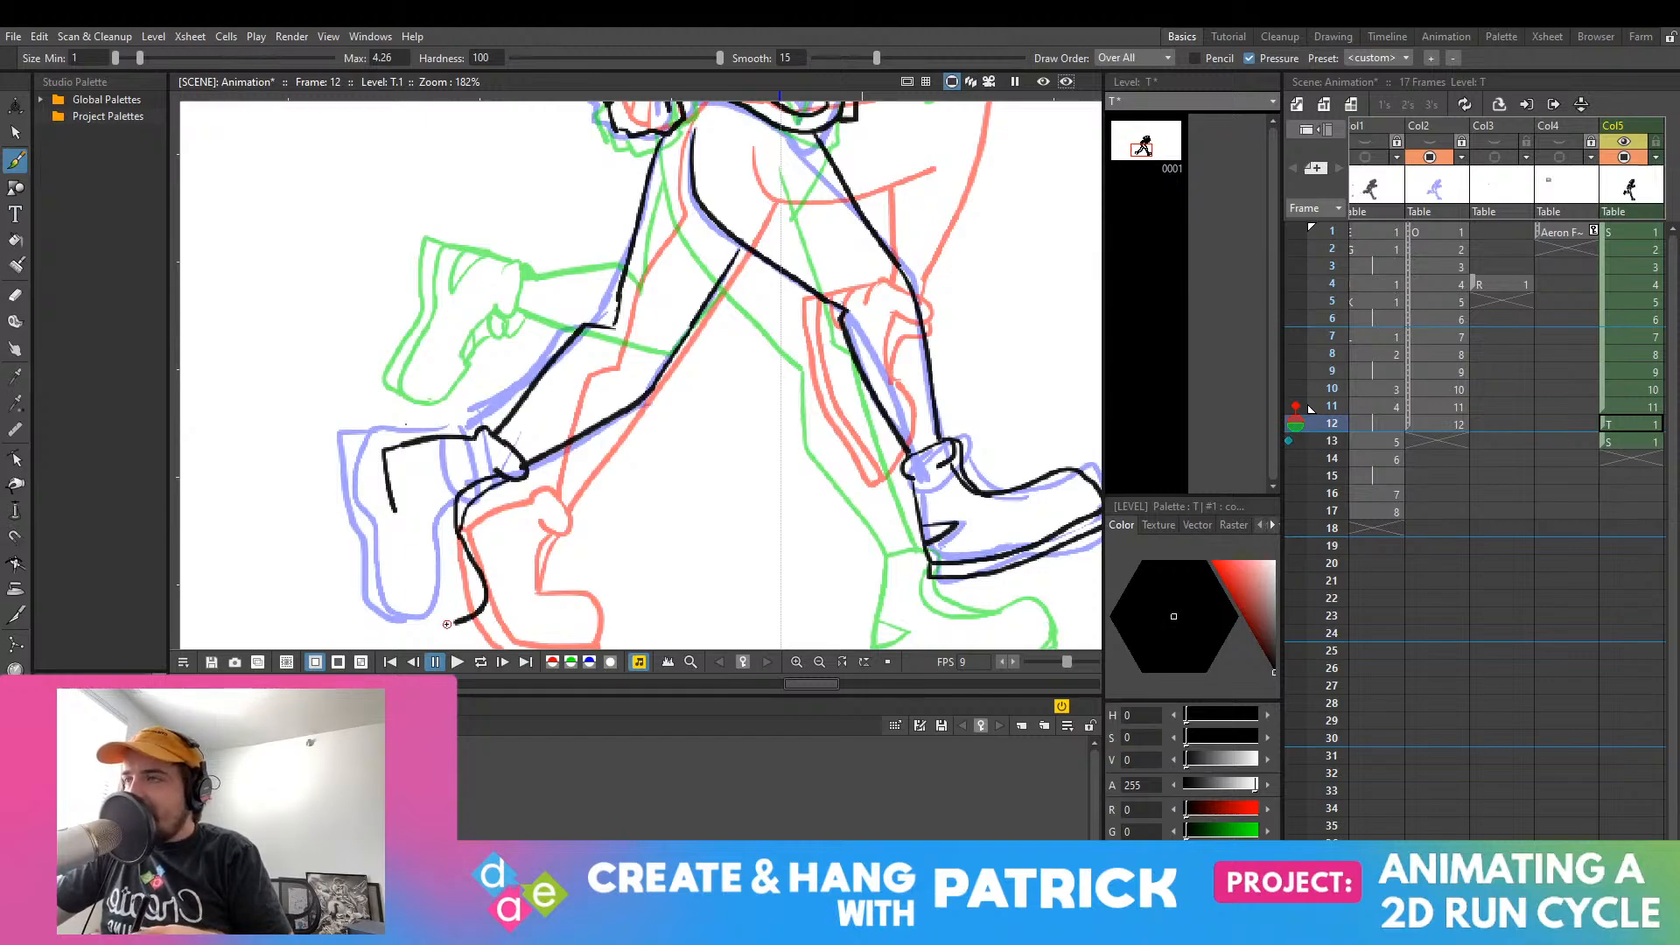
Step: Ink the trailing boot's sole line from the arch to the toe, and add the sole's outer edge from heel to toe
left_click_drag(393, 510, 434, 624)
key("ctrl+z")
left_click_drag(395, 513, 438, 624)
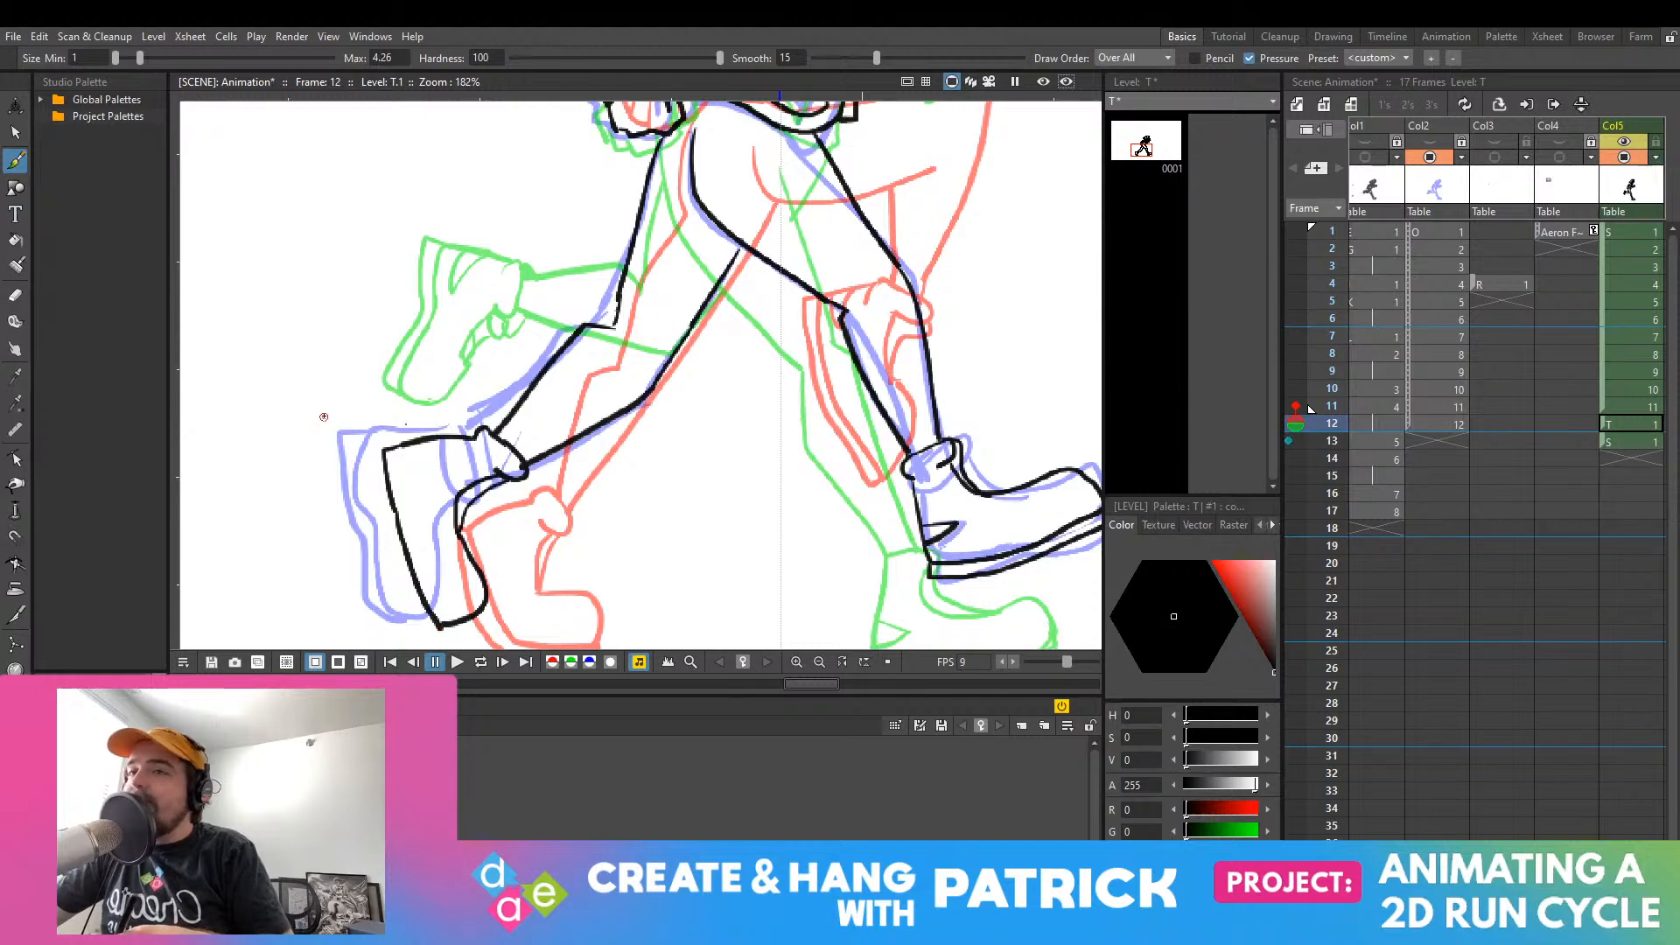
key("ctrl+z")
left_click_drag(395, 514, 438, 622)
key("ctrl+z")
left_click_drag(395, 514, 439, 625)
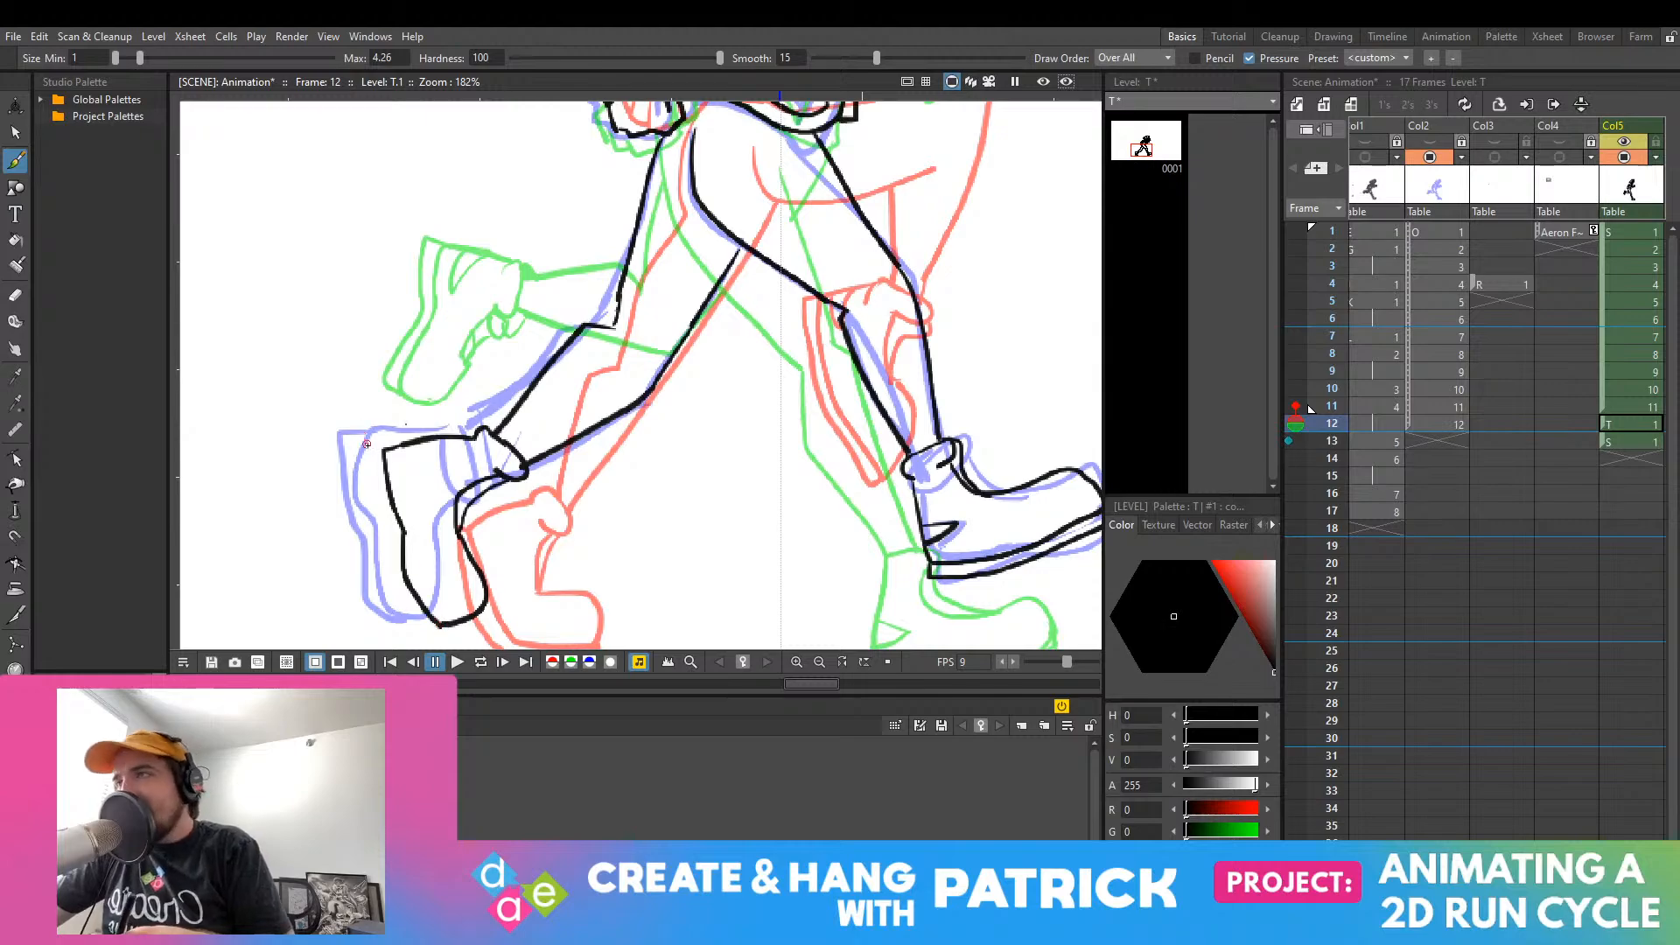
mouse_move(368, 451)
left_mouse_down()
mouse_move(390, 576)
mouse_move(450, 624)
left_mouse_up()
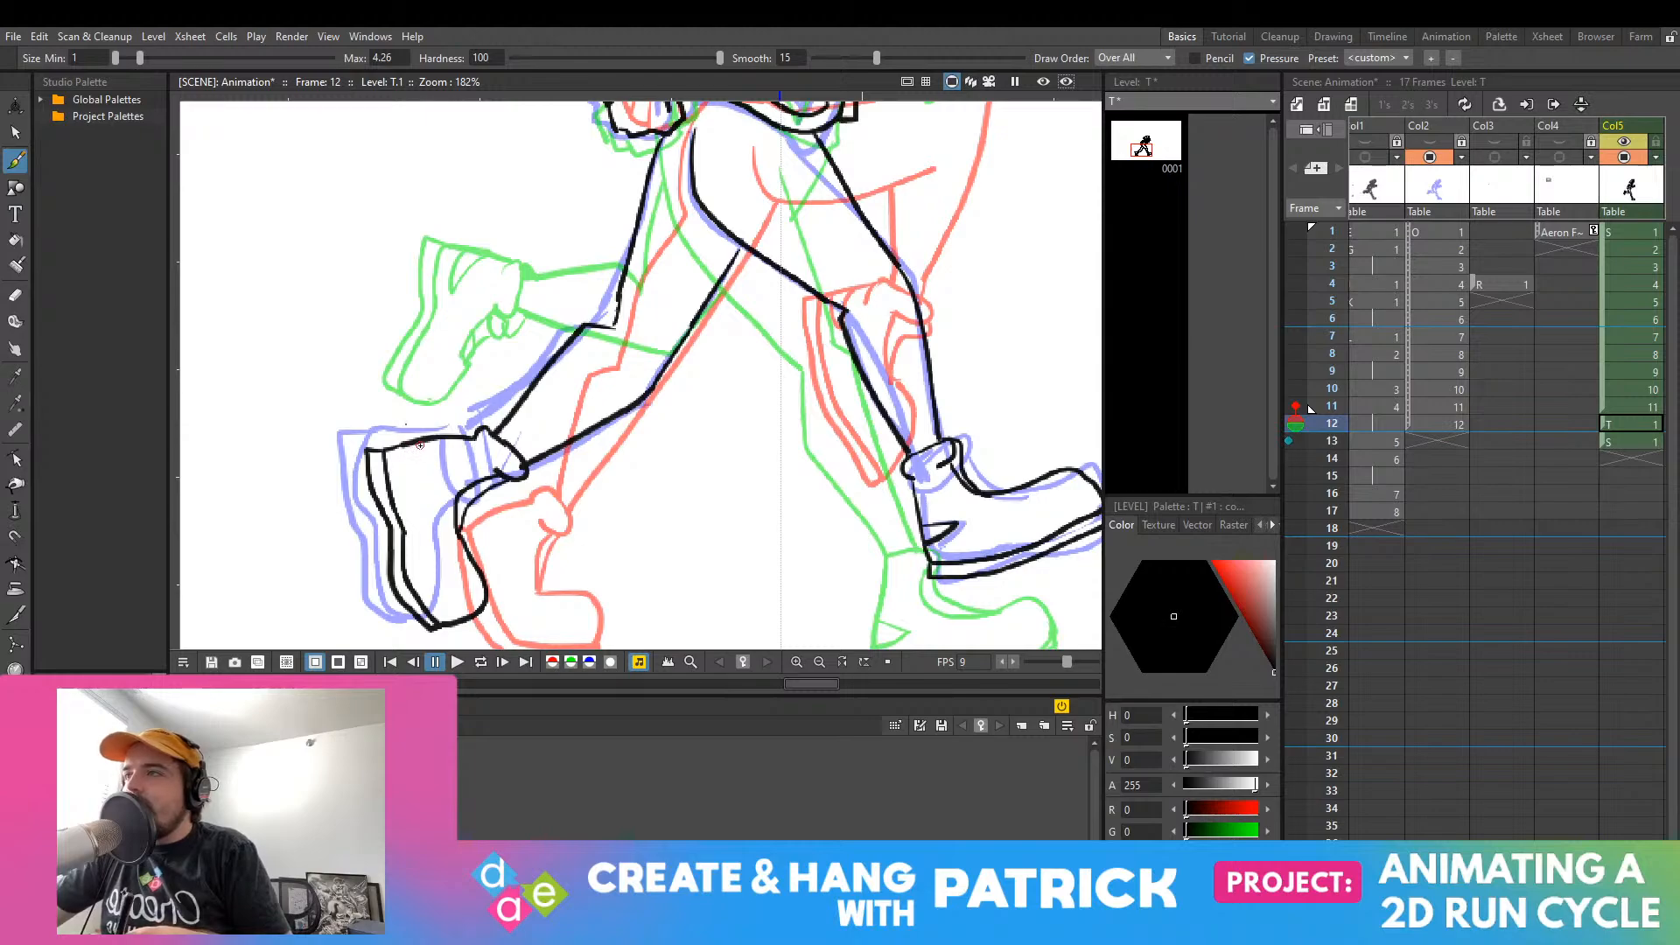
Step: Ink the small pointed wedge detail on the trailing boot's upper, just below its back edge, and switch to the Eraser
left_click_drag(423, 485, 402, 447)
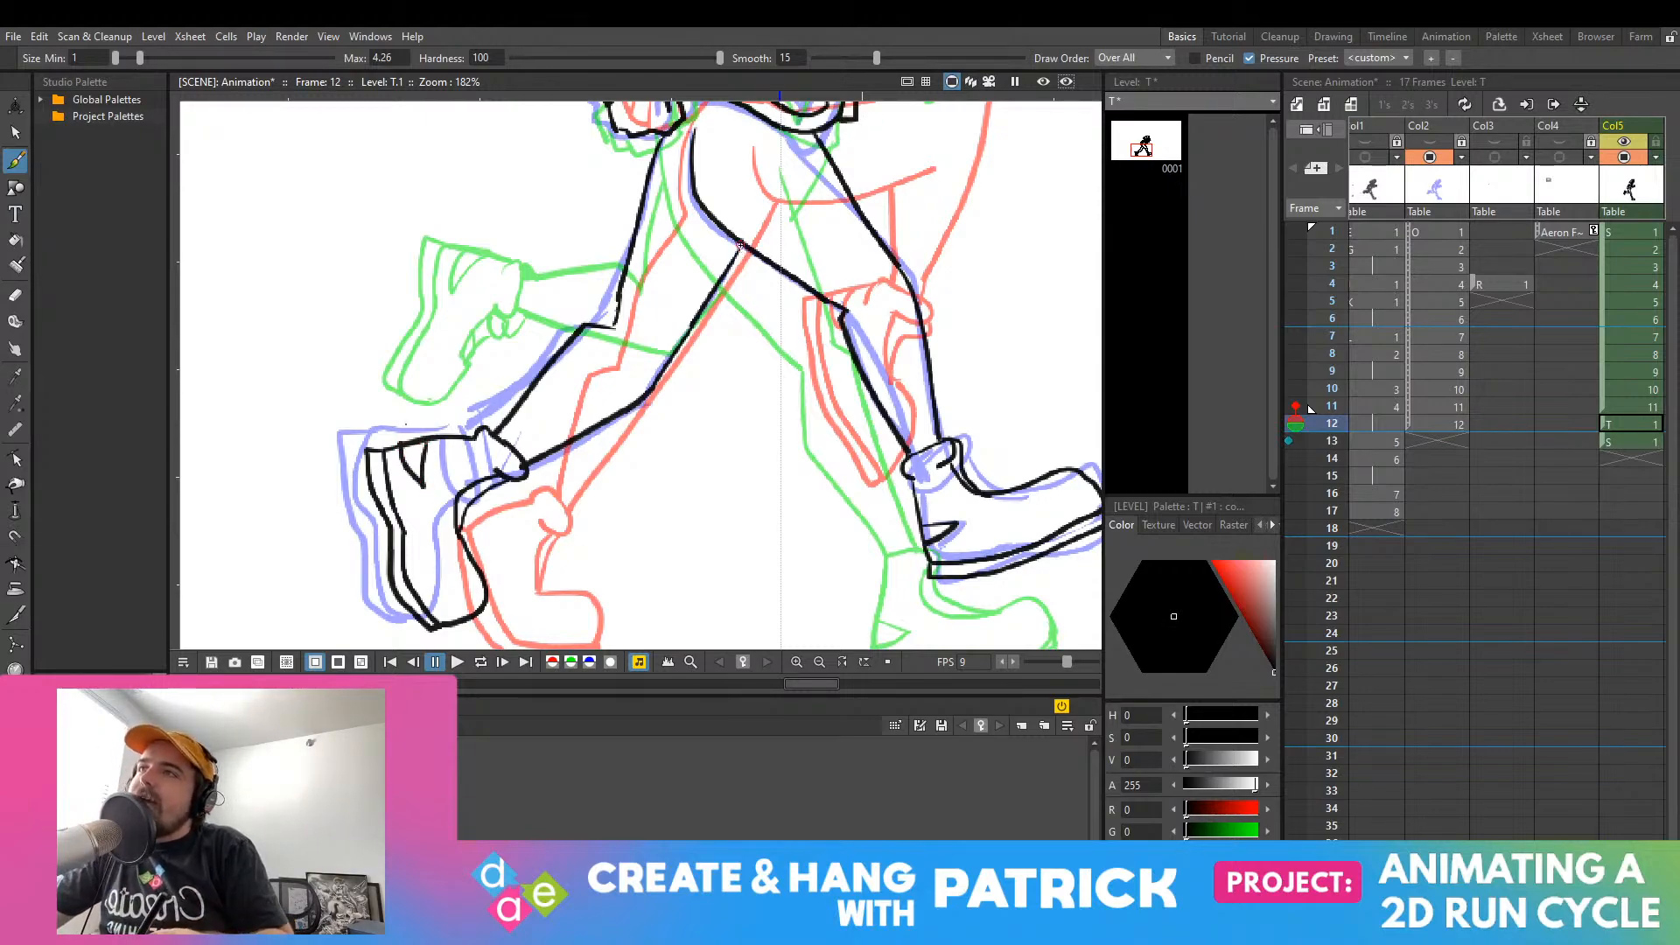
left_click(14, 295)
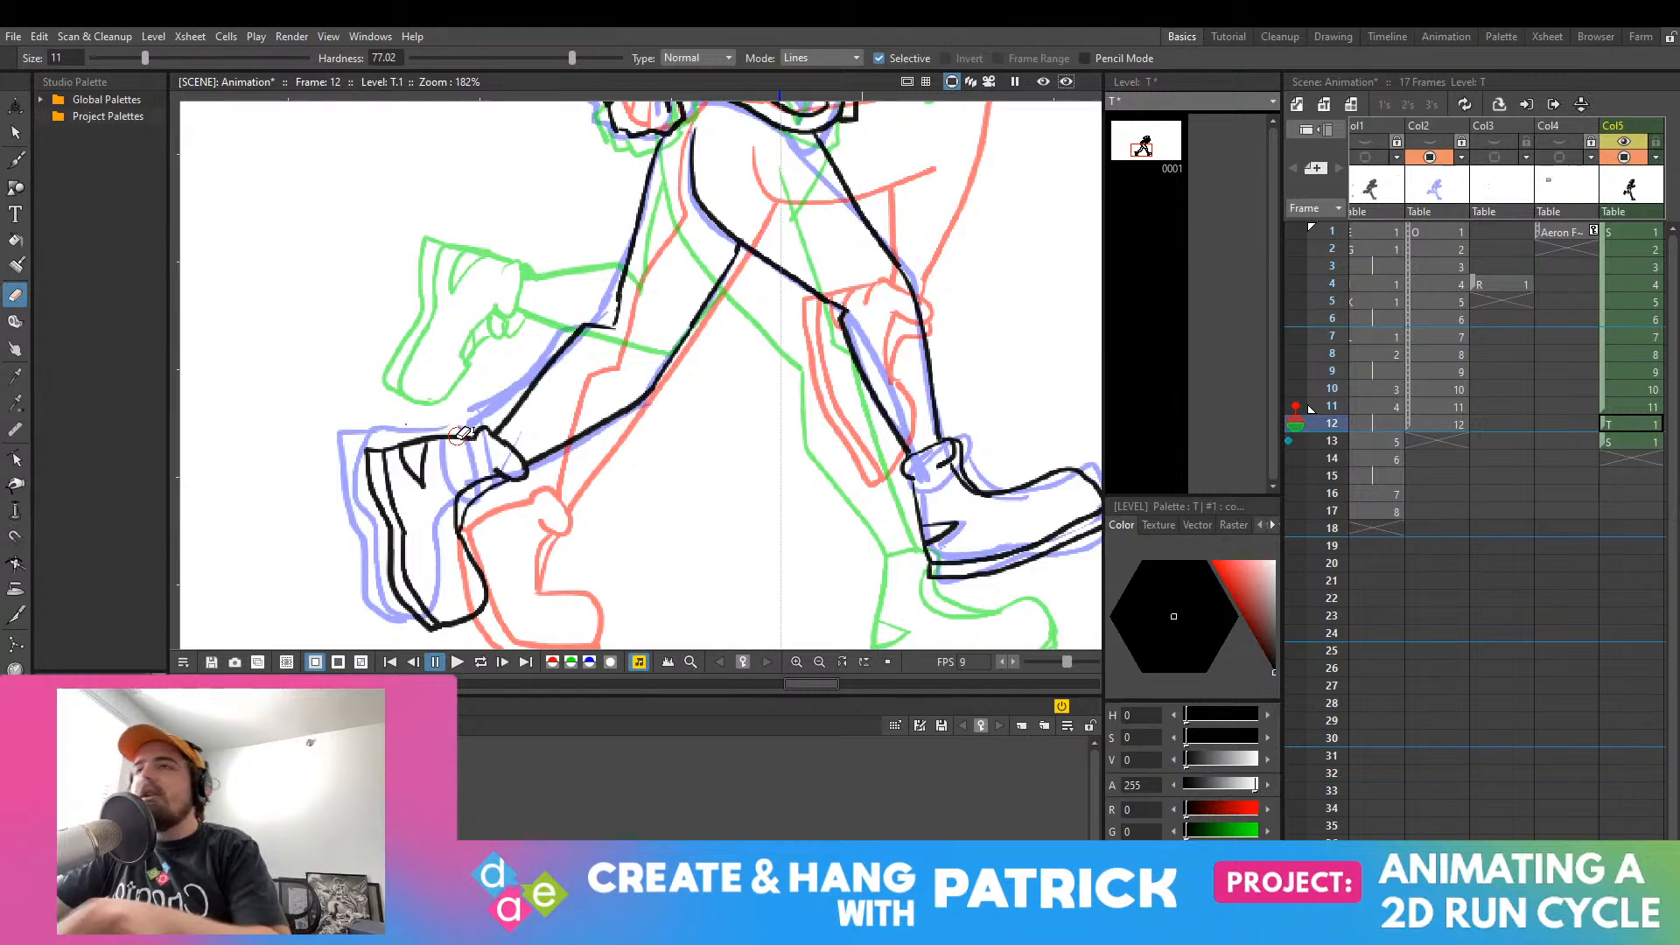
scroll(714, 391, "down", 8)
left_click_drag(820, 307, 677, 390)
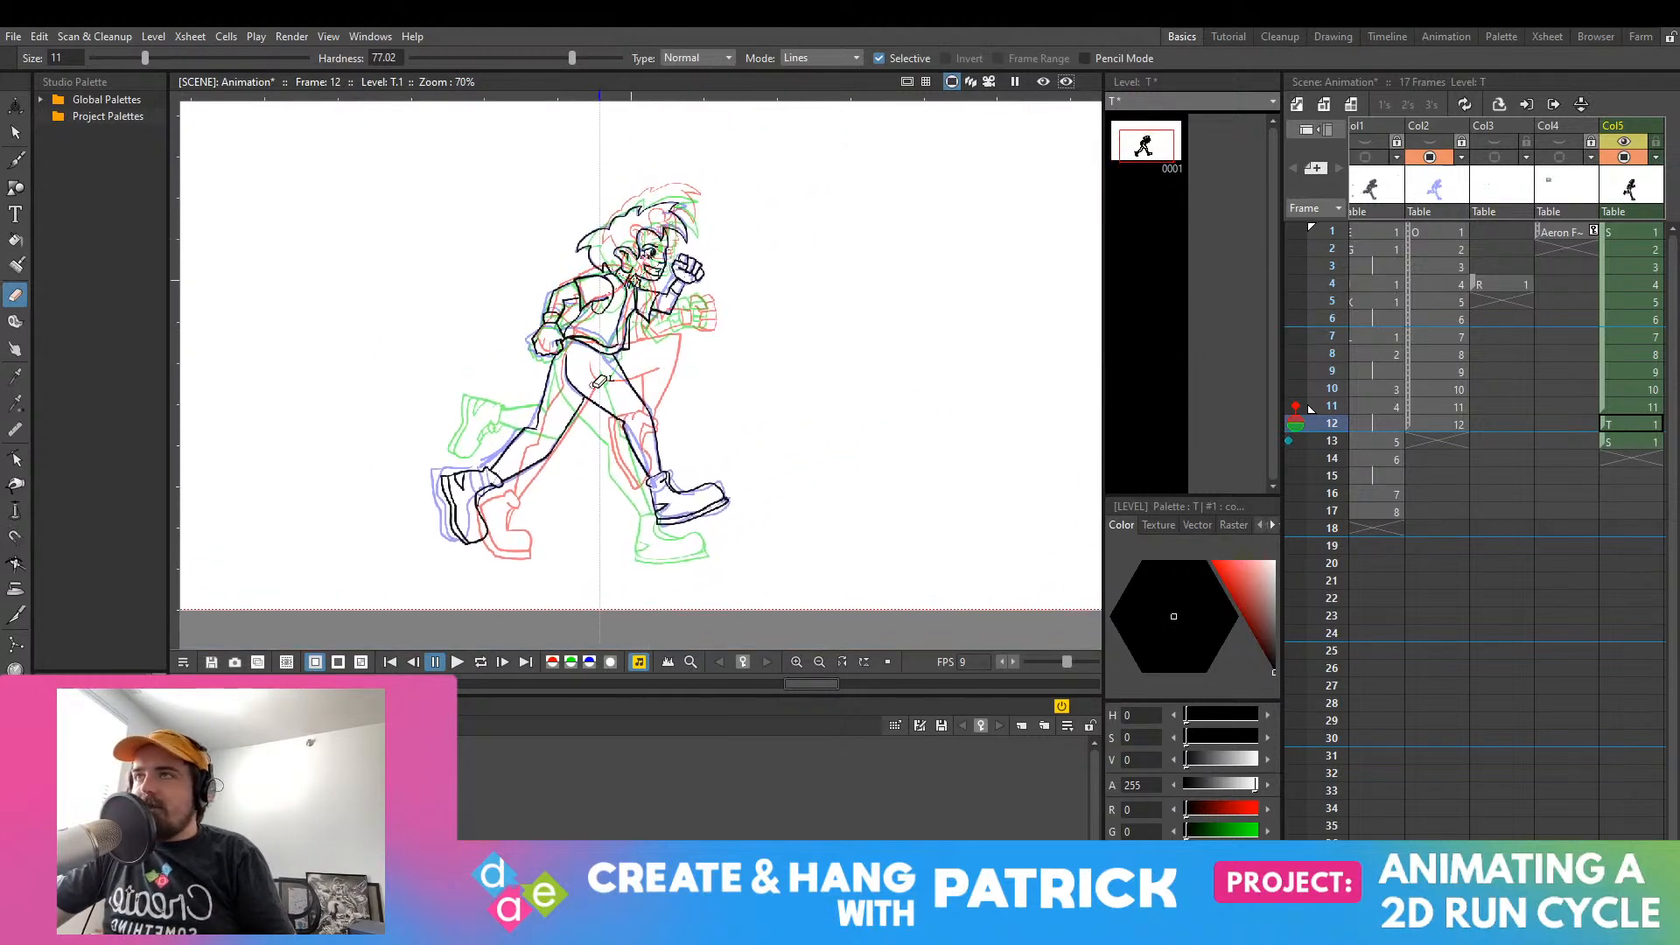
Step: Hide the blue sketch column Col2 and extend the playback range to end at frame 12
left_click(1430, 155)
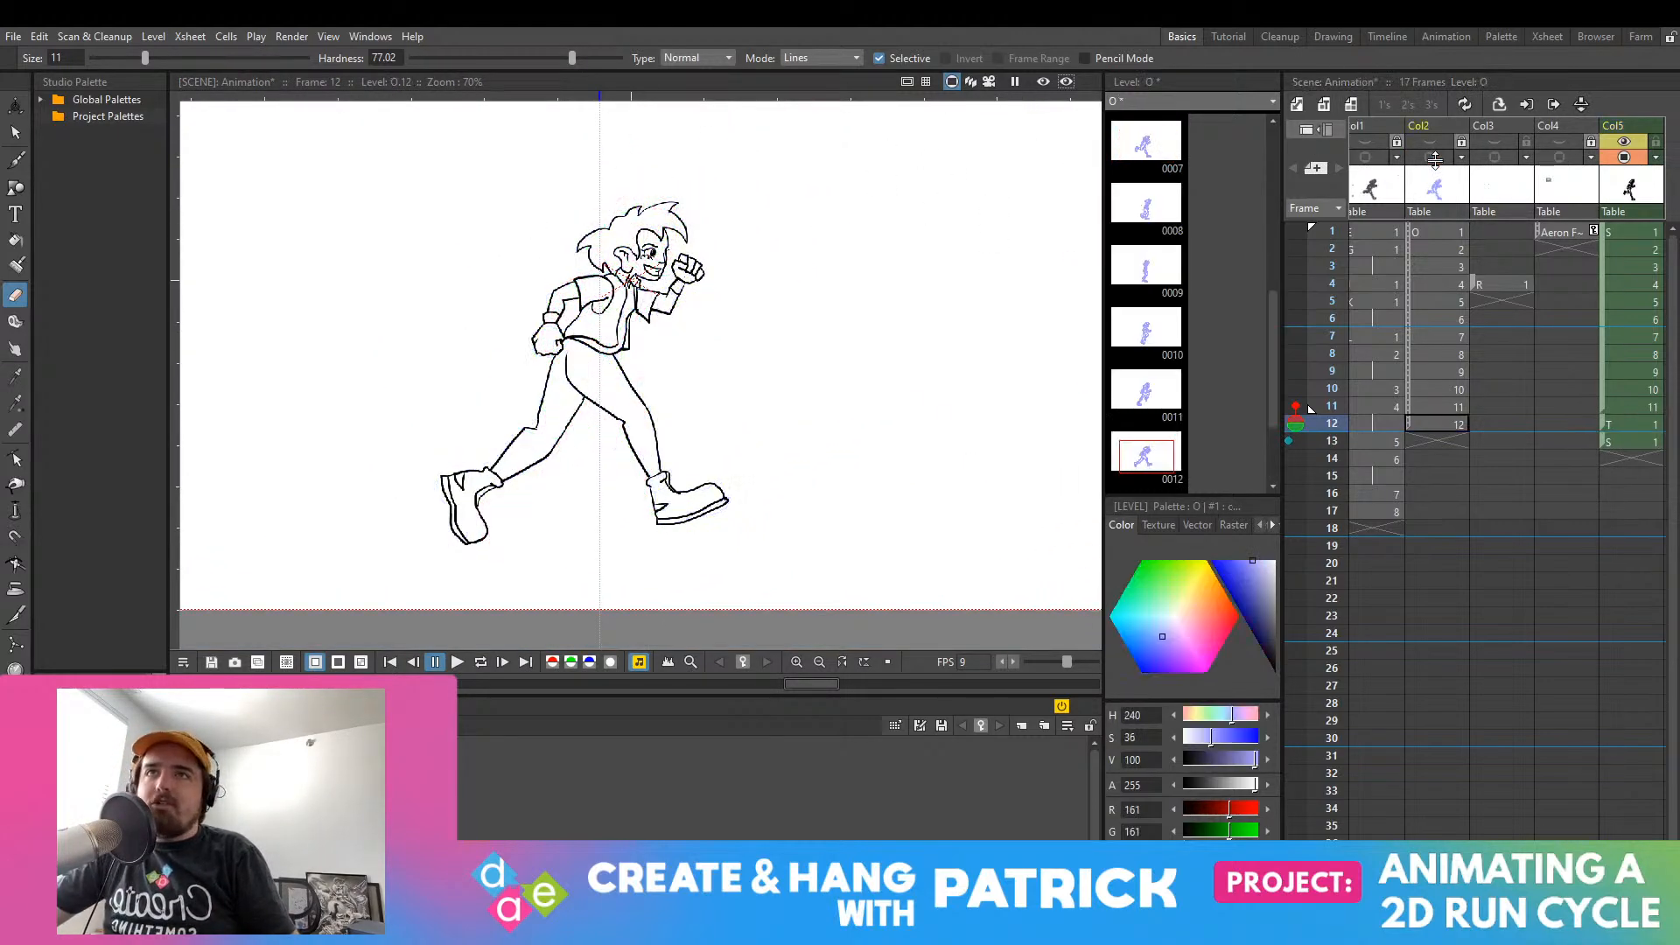
left_click(1431, 157)
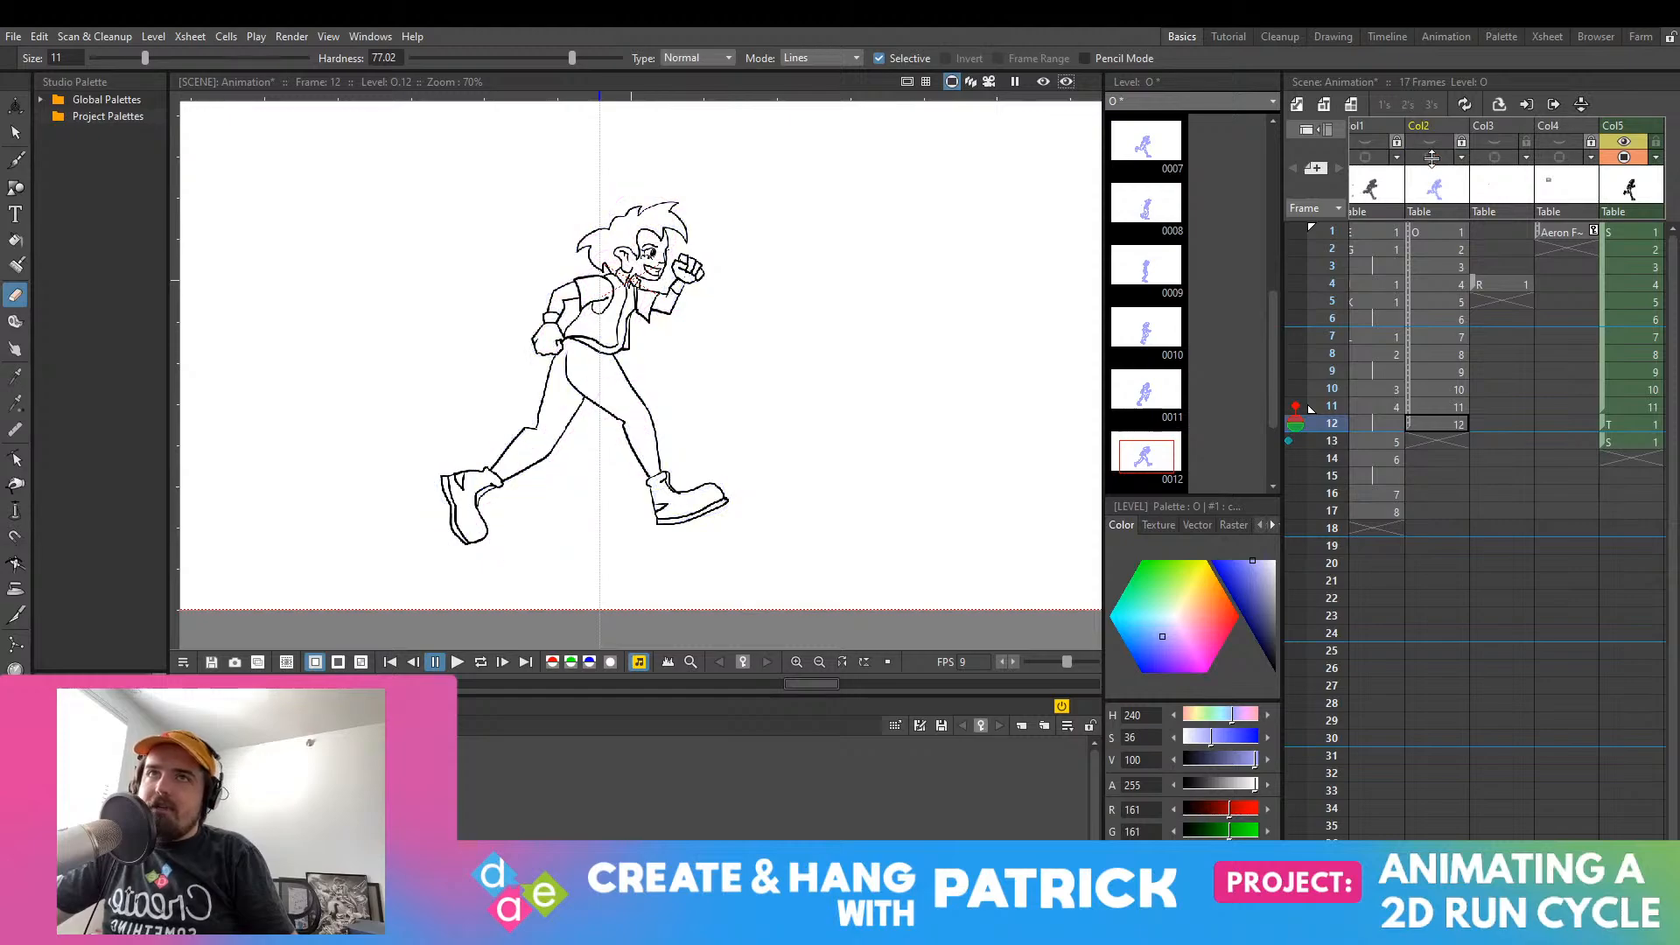
left_click_drag(1315, 408, 1313, 421)
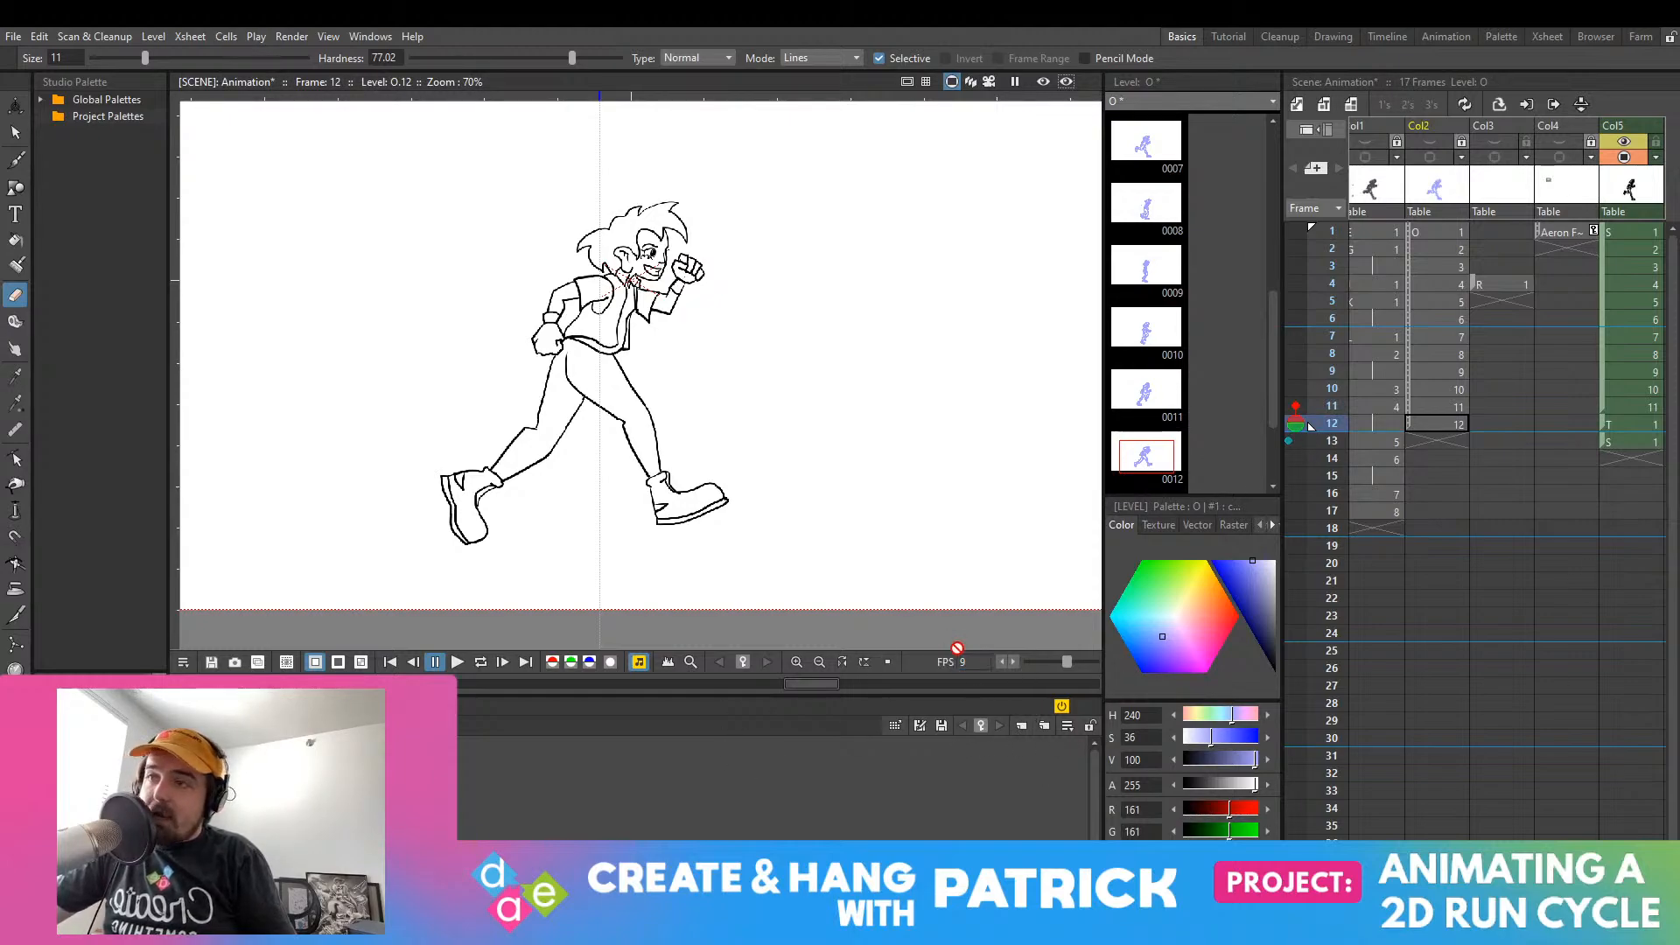
Step: Set the playback frame rate to 12 FPS and play the inked run cycle in a loop
left_click_drag(960, 663, 972, 665)
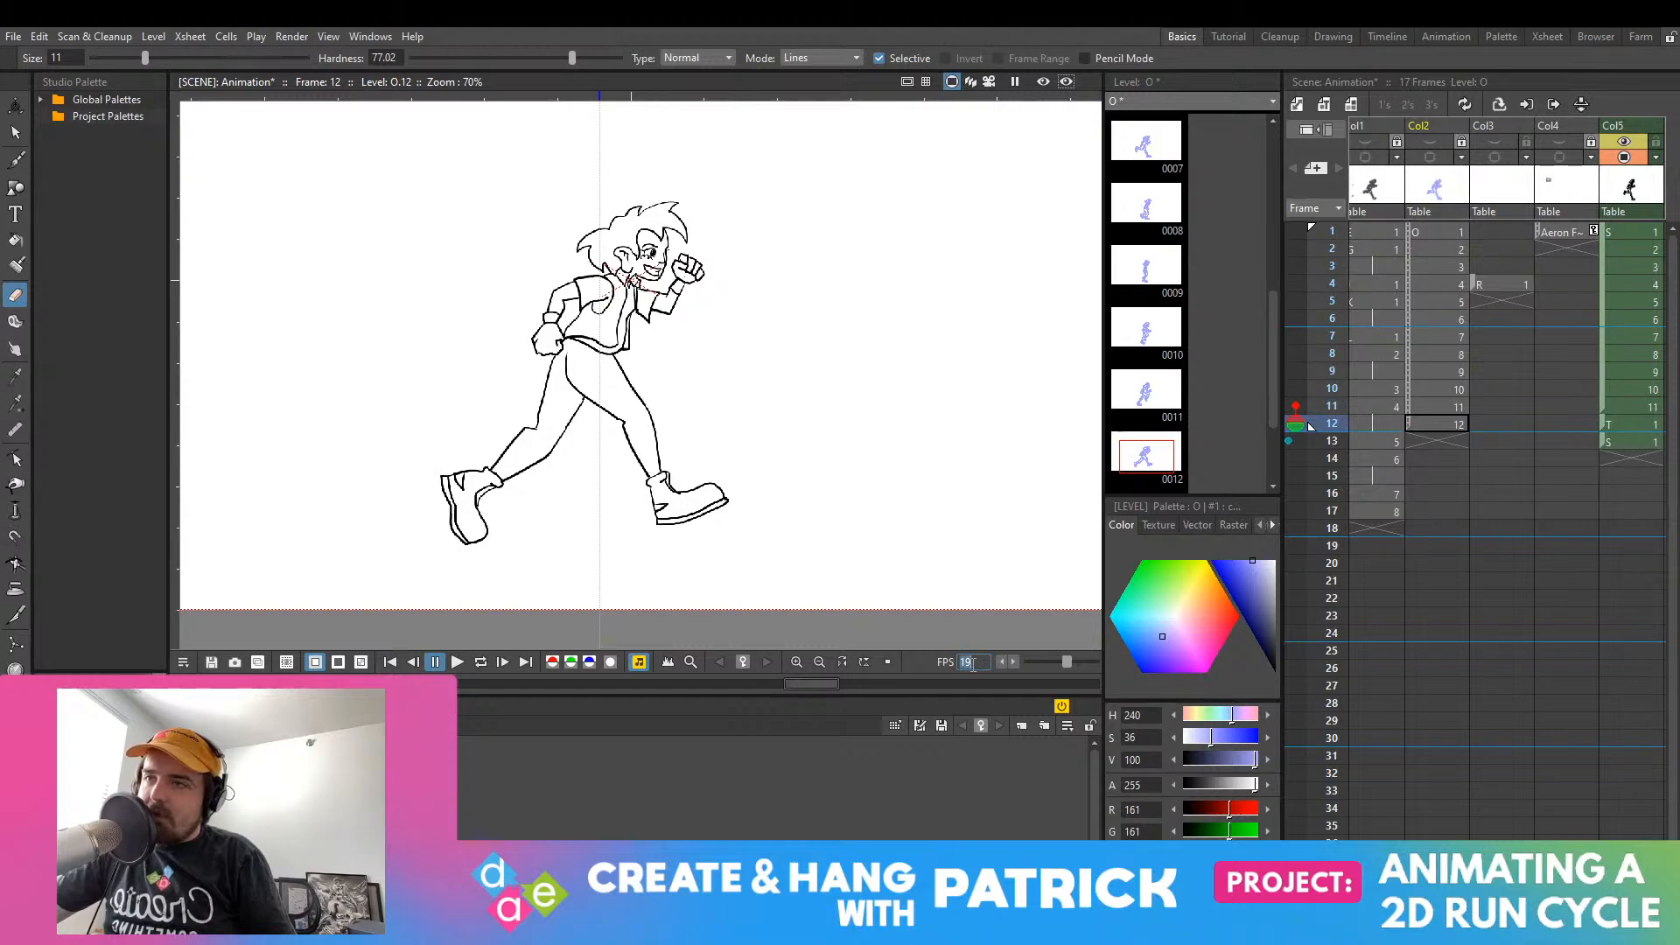
type("12")
key("Return")
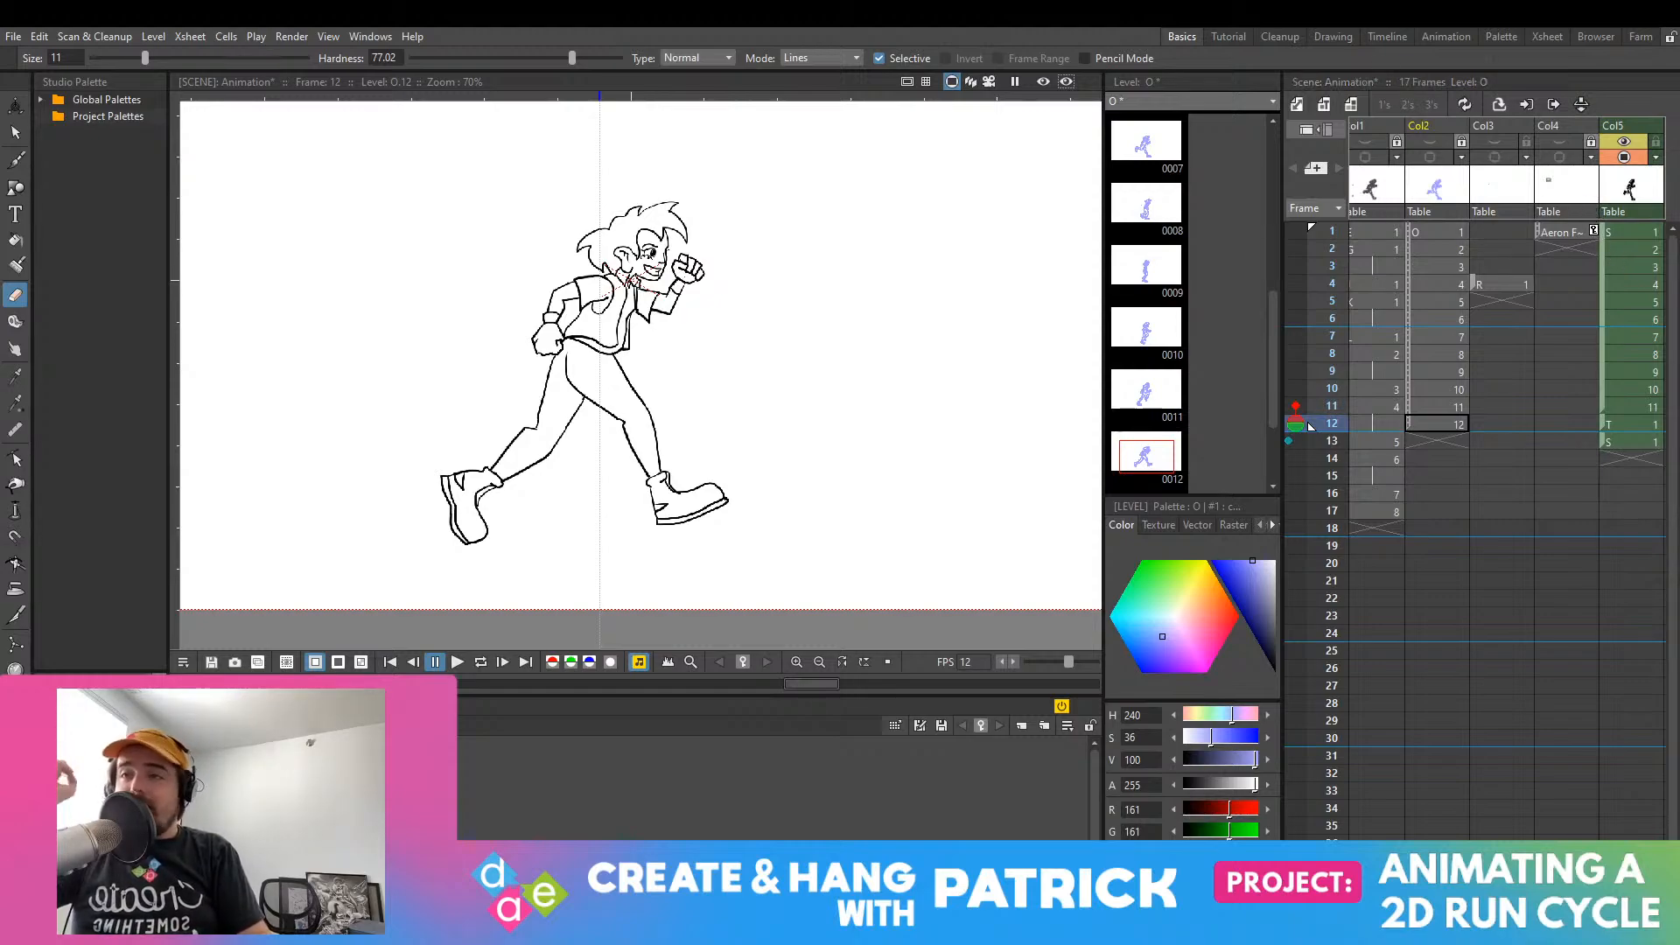
left_click(481, 663)
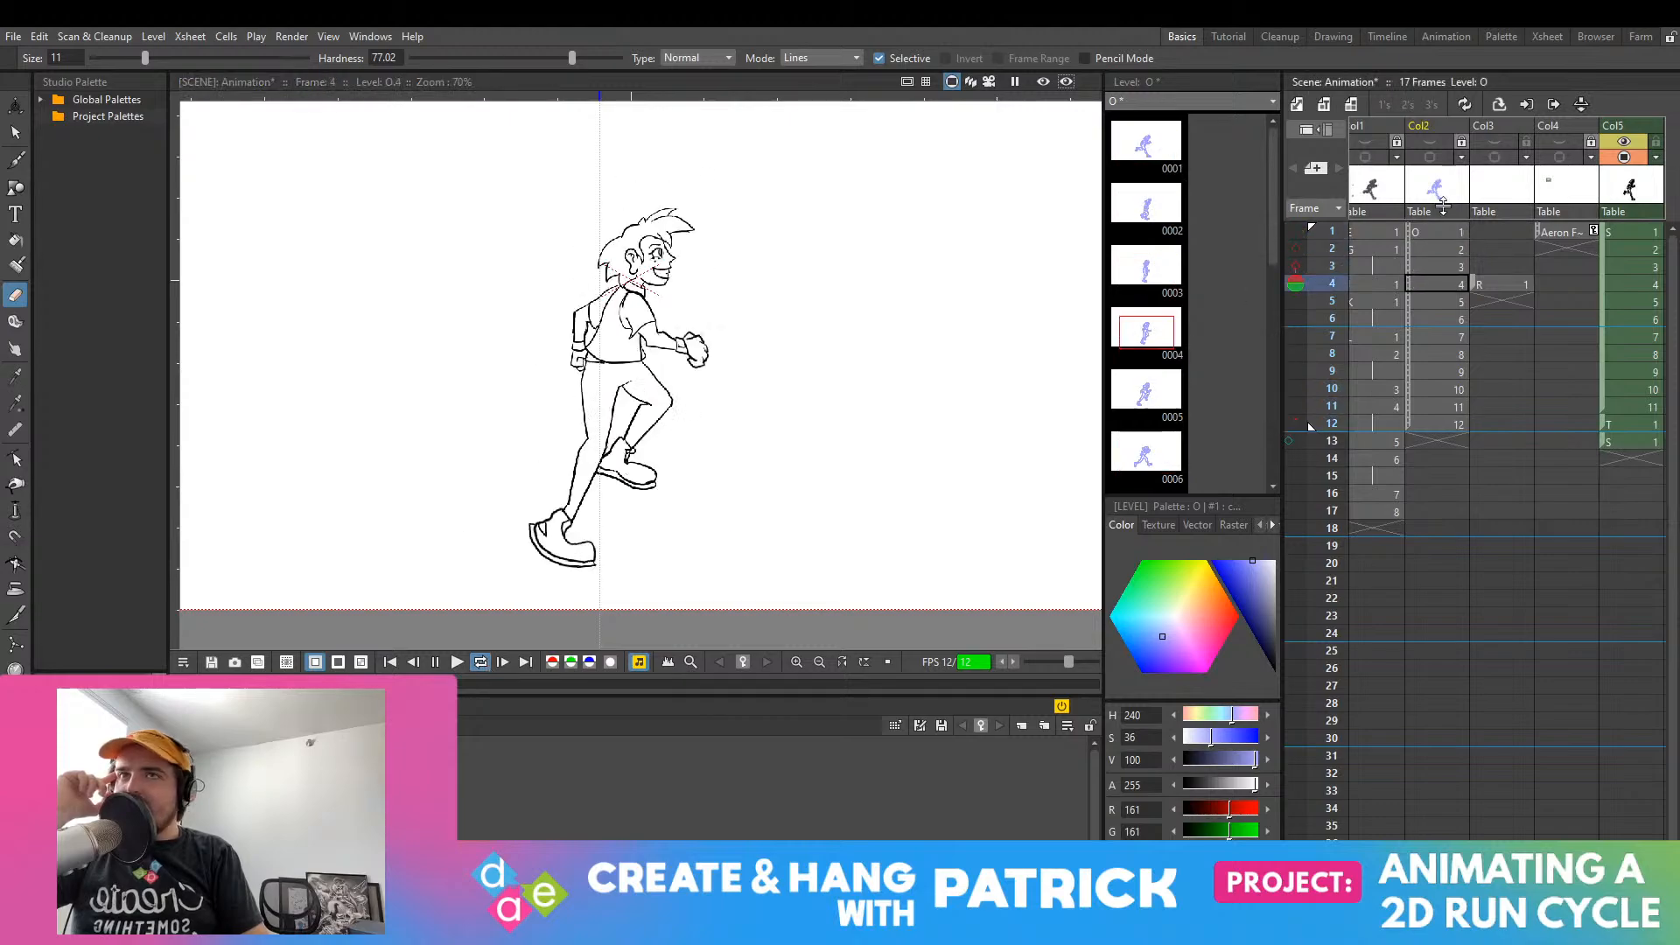
Step: Show the rough animation in Col1 without the inked Col5 during the looped playback, and stop the playback
left_click(1364, 160)
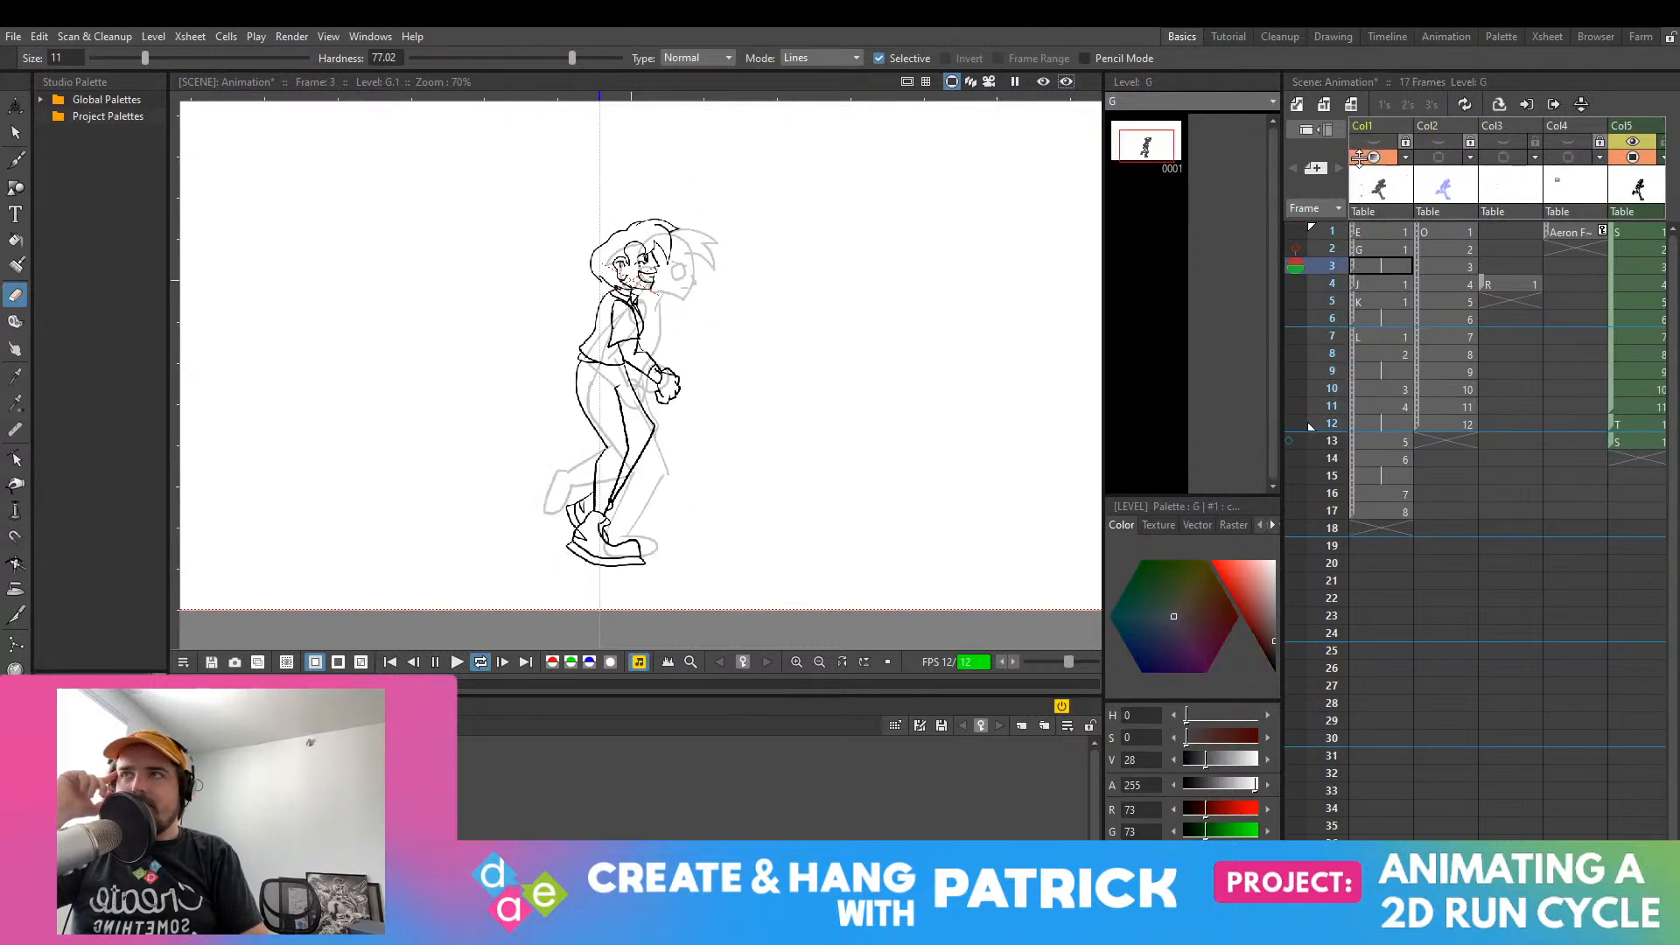
left_click(1631, 157)
left_click(1361, 156)
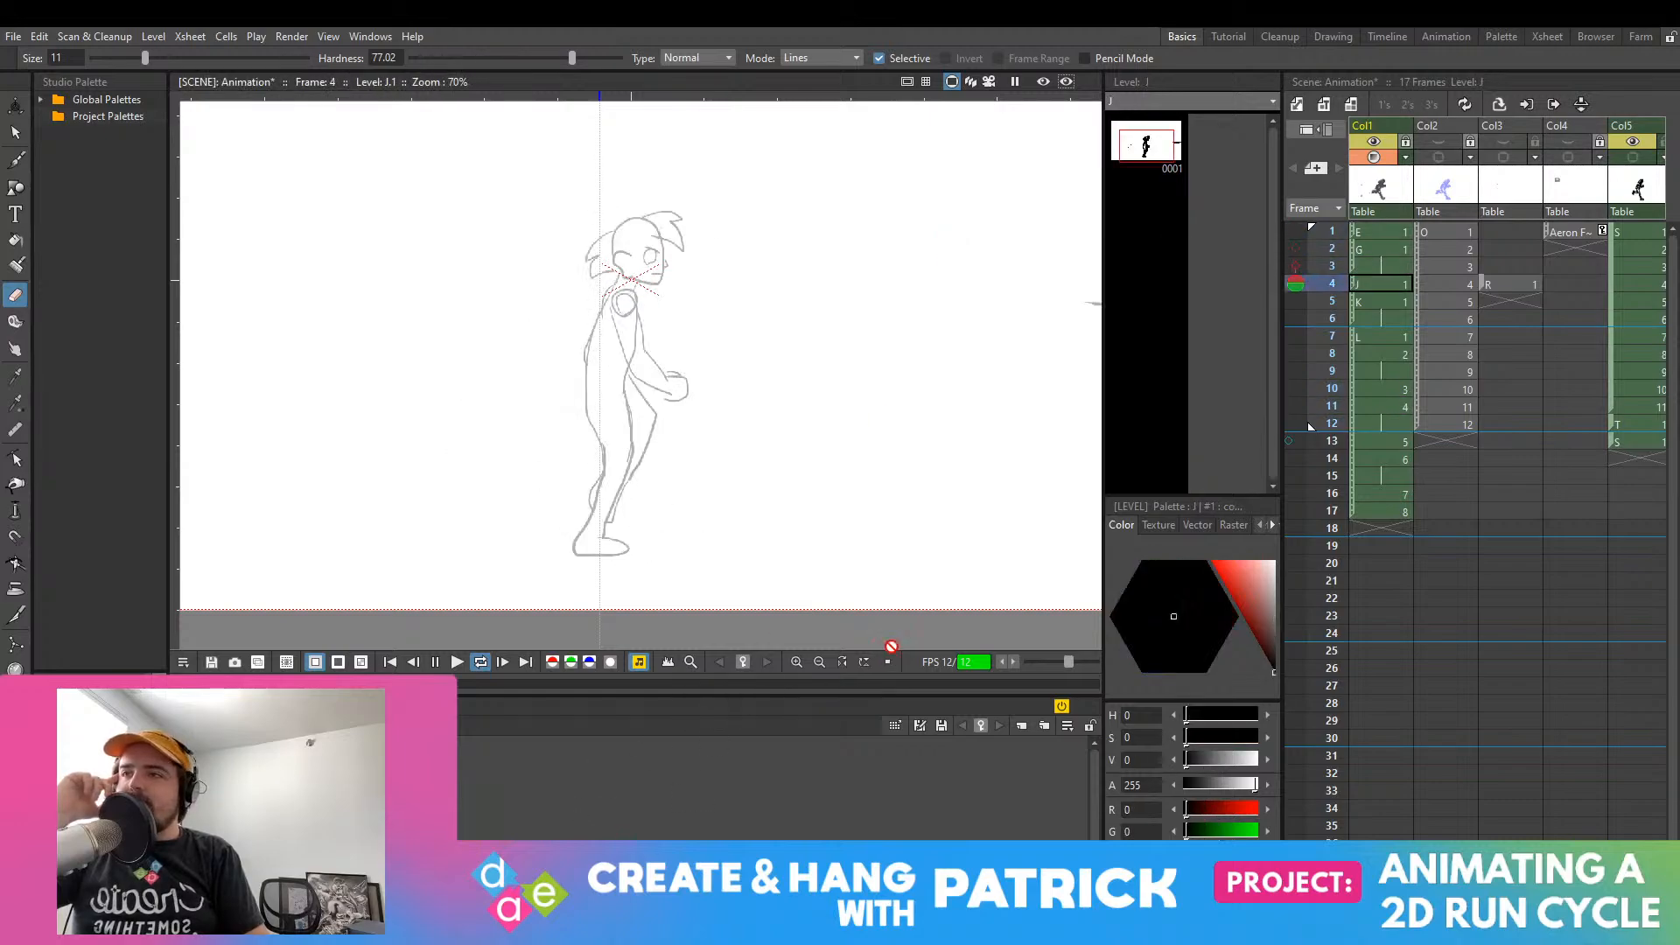
left_click(436, 662)
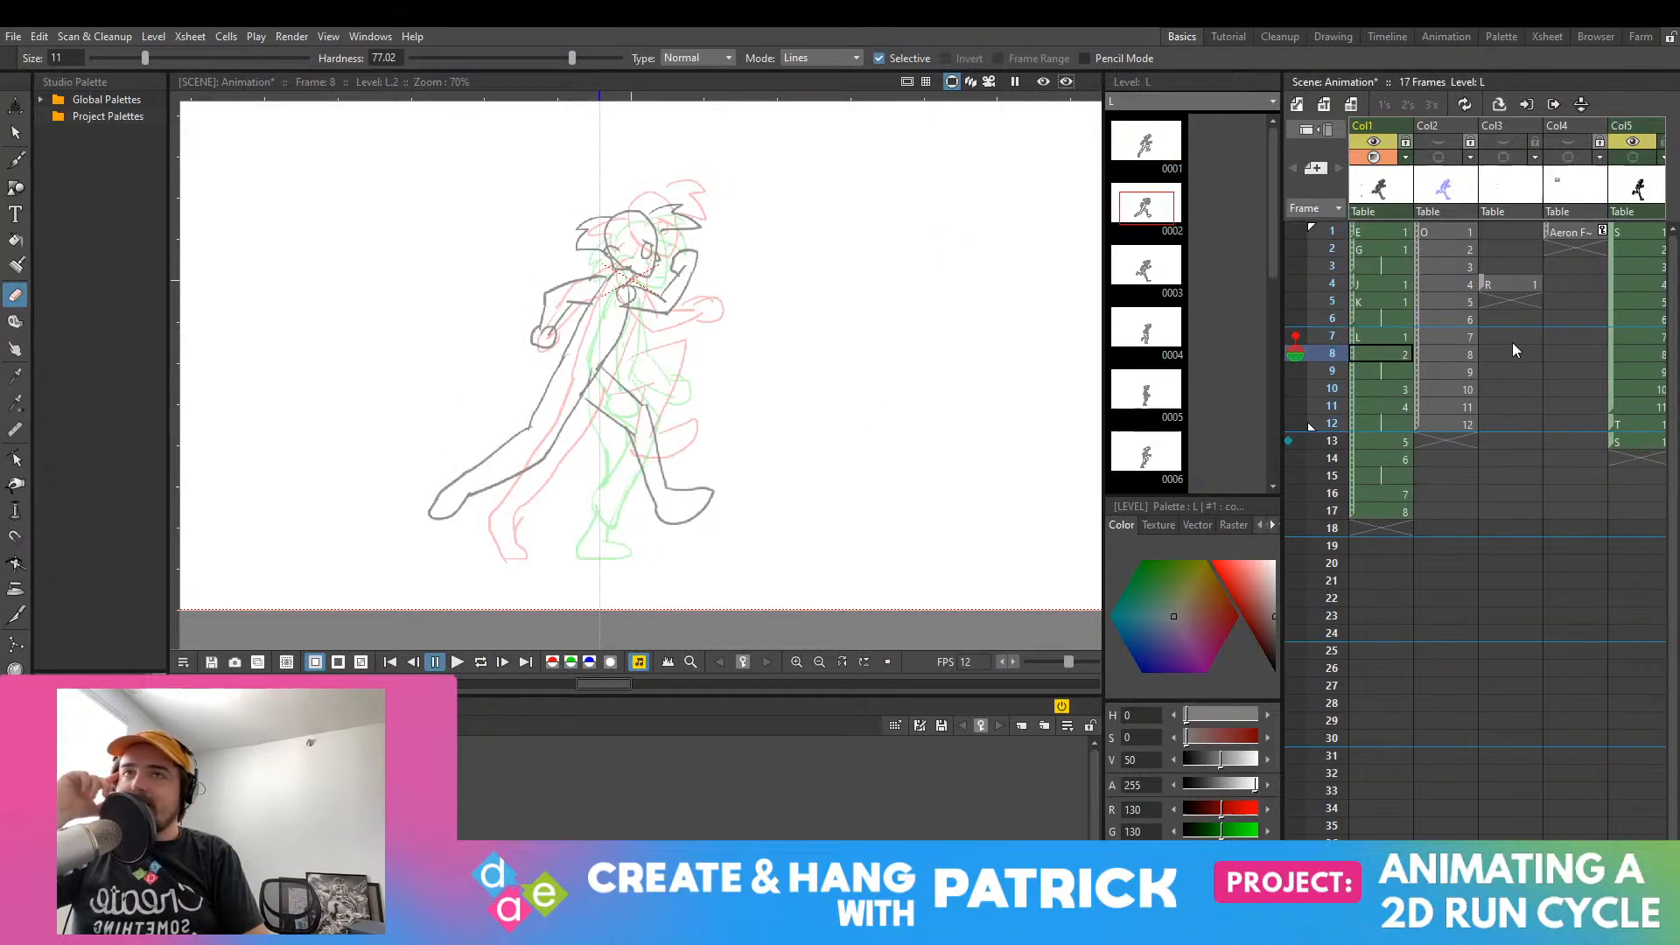
Step: Flip between frames 2 and 3 of Col1 to examine the timing of the held rough drawing
left_click(1397, 266)
left_click(1386, 248)
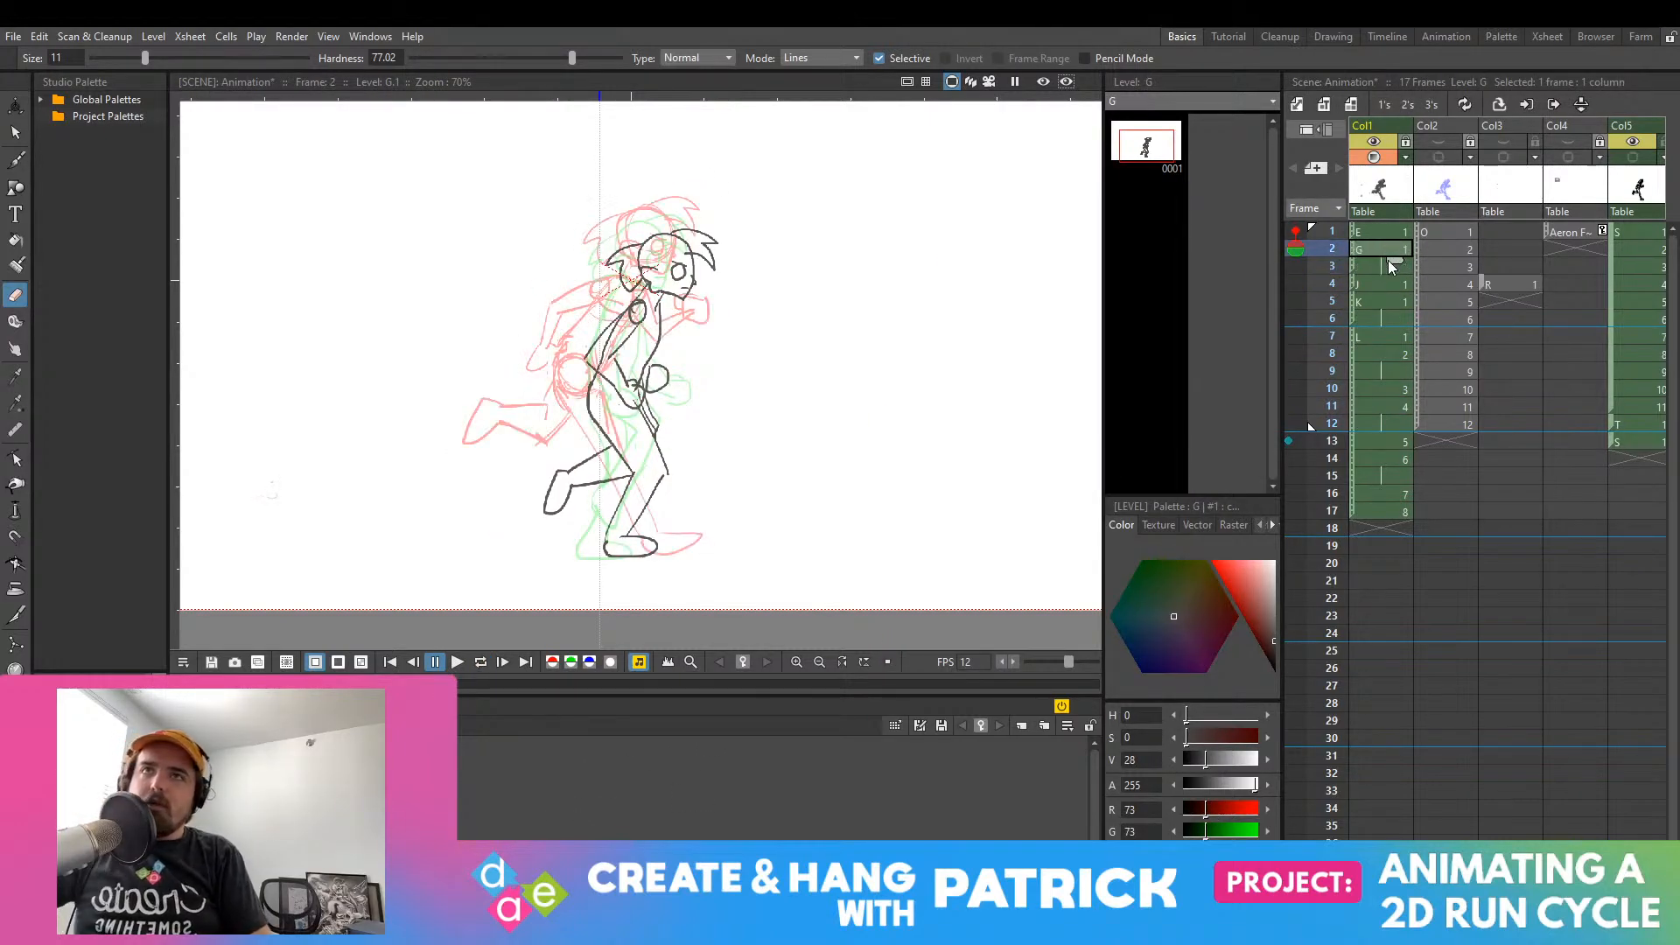
mouse_move(1392, 276)
left_mouse_down()
mouse_move(1377, 260)
mouse_move(1399, 280)
mouse_move(1393, 263)
left_mouse_up()
left_click(1372, 268)
left_click(1393, 251)
left_click(1371, 266)
left_click(1365, 254)
left_click(1364, 267)
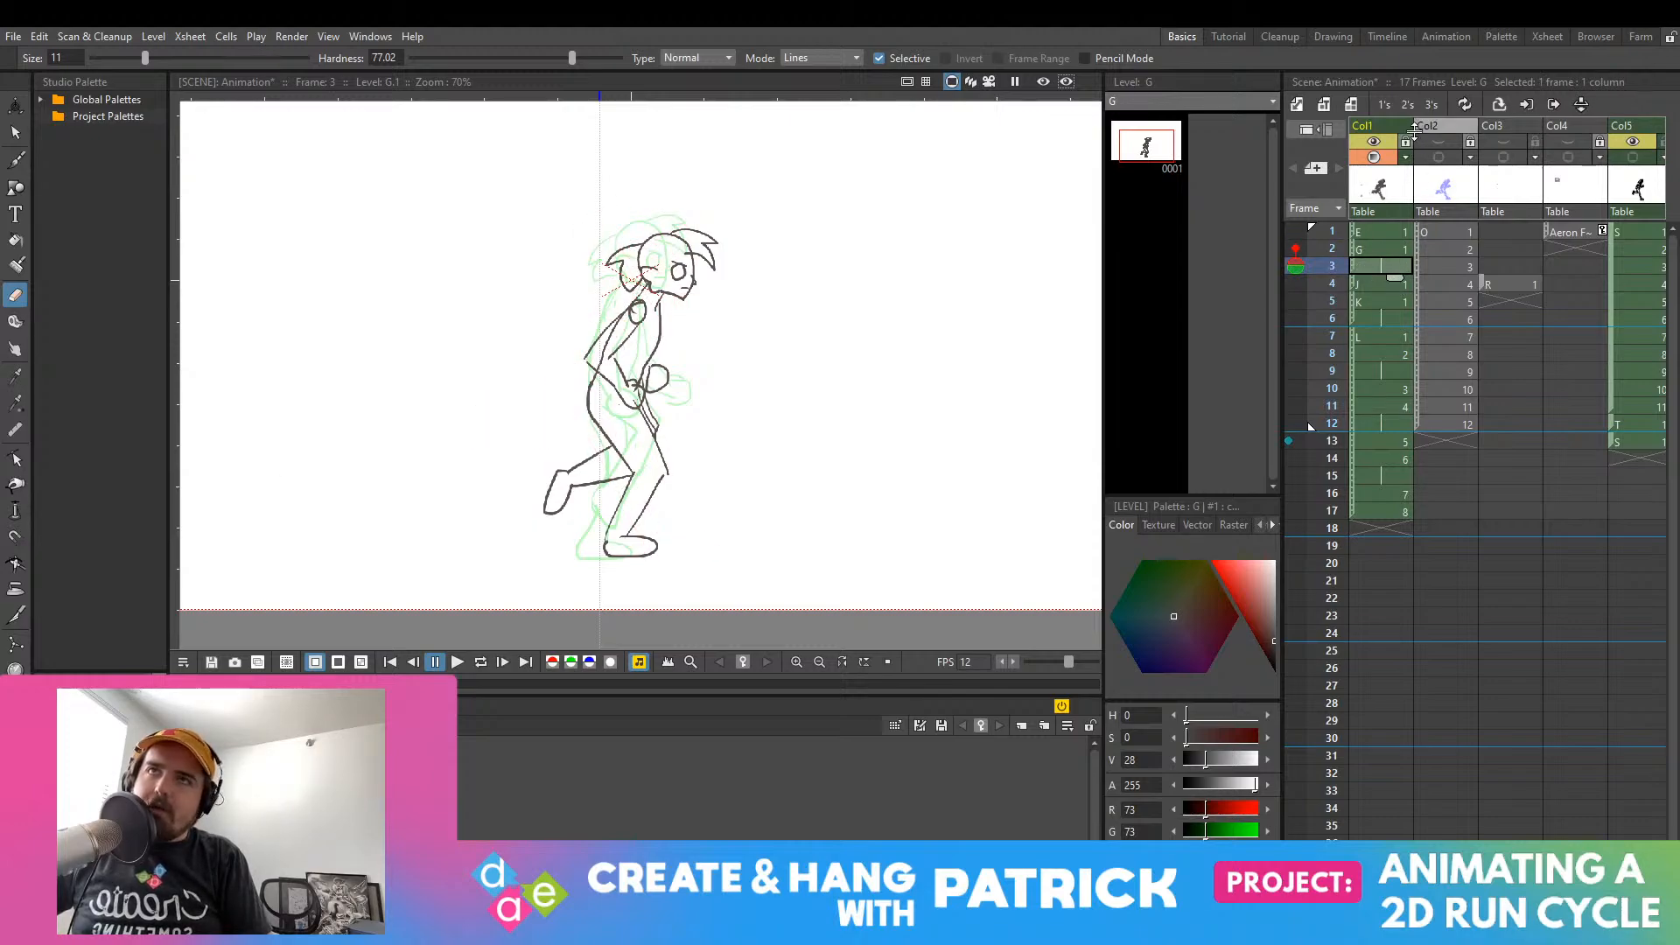
Step: Remove the held exposures from Col1 so each rough drawing lasts one frame and the sequence ends at frame 12
left_click_drag(1378, 250, 1393, 408)
left_click(1392, 297)
left_click(1394, 323)
left_click(1393, 354)
left_click(1393, 390)
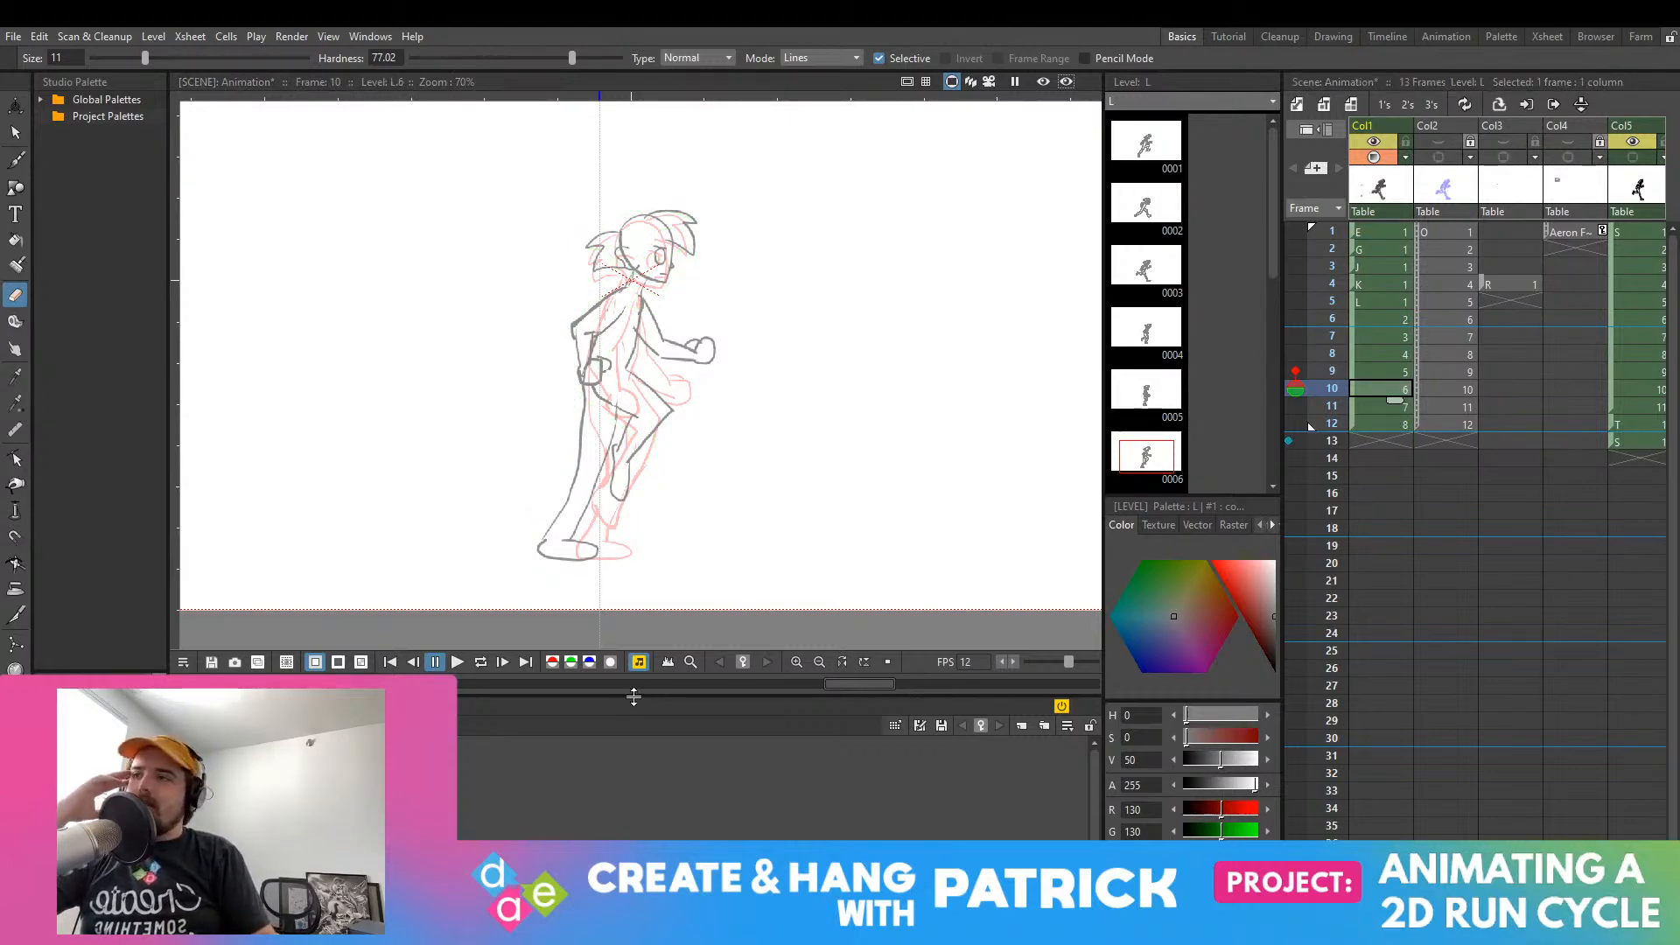
Step: Play the retimed rough animation in a loop and switch the visible column from Col1 to Col2
left_click(480, 663)
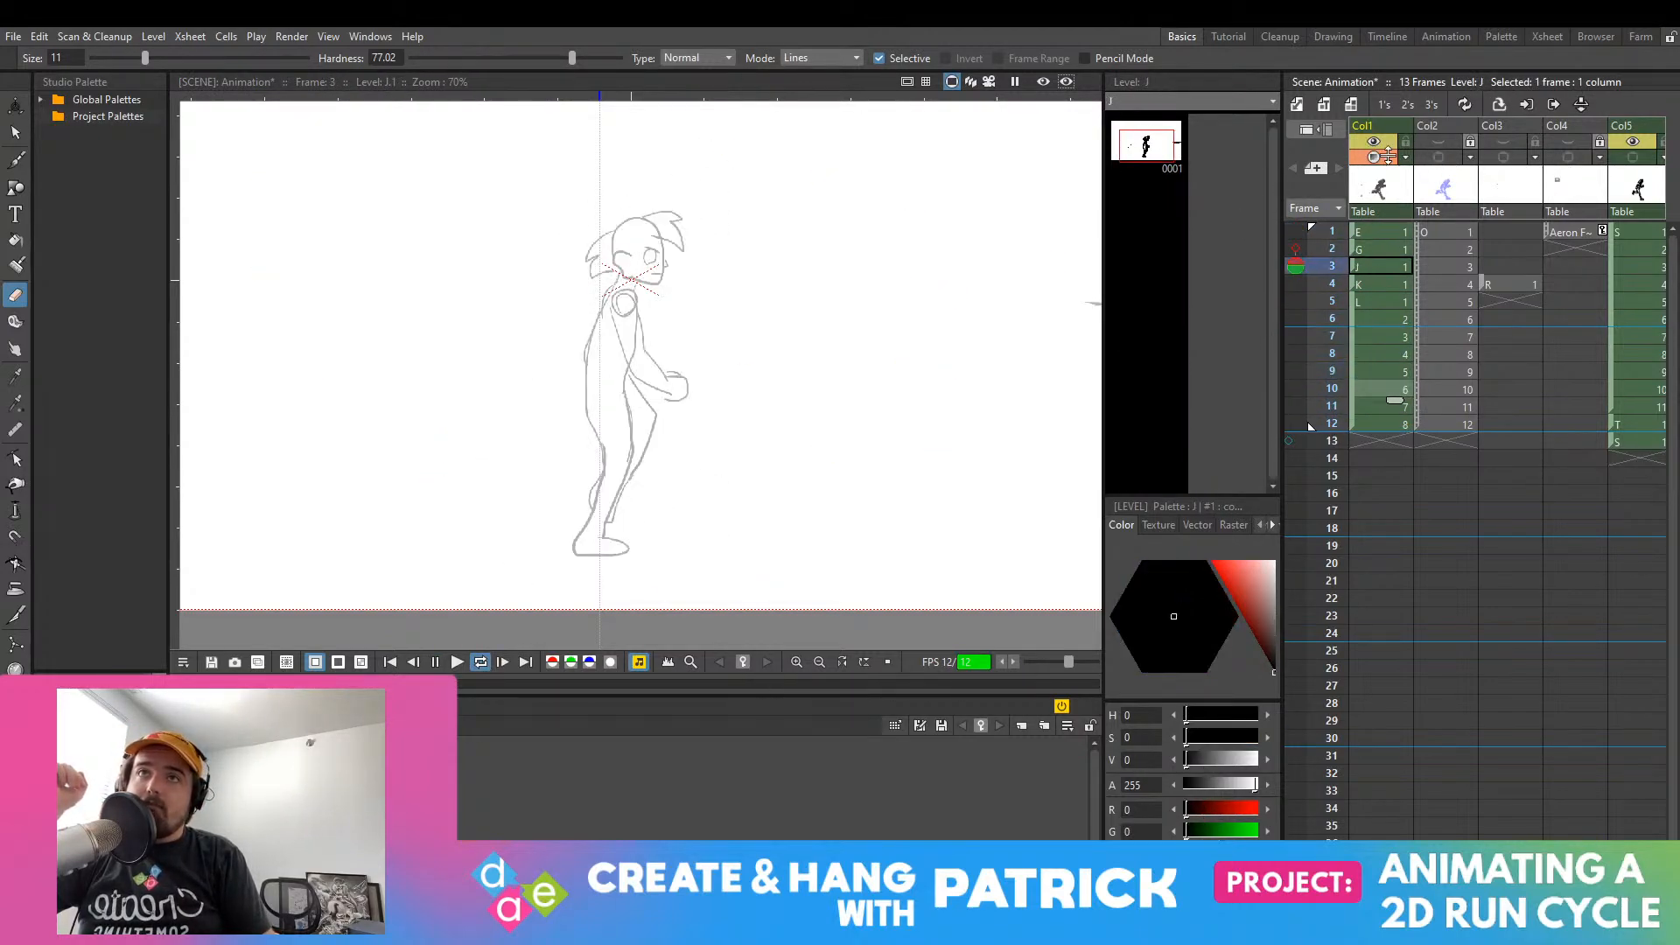
left_click(1439, 157)
left_click(1374, 158)
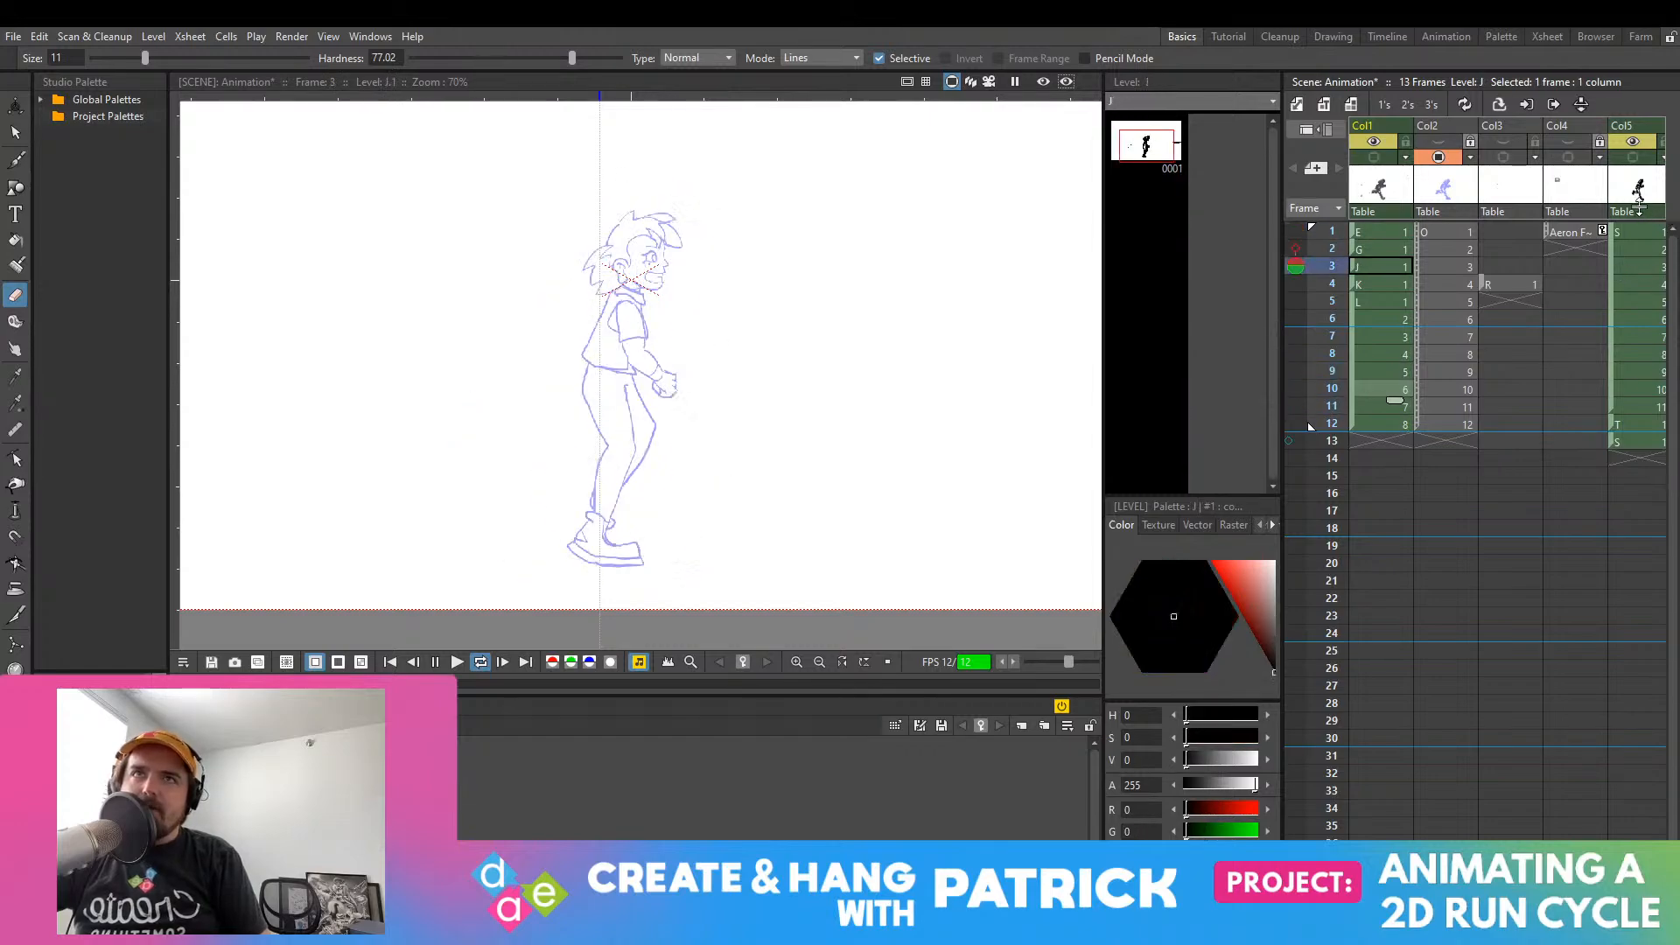
Step: Compare the inked Col5 with the Col2 sketches during playback, viewing them overlaid and each on its own
left_click(1633, 173)
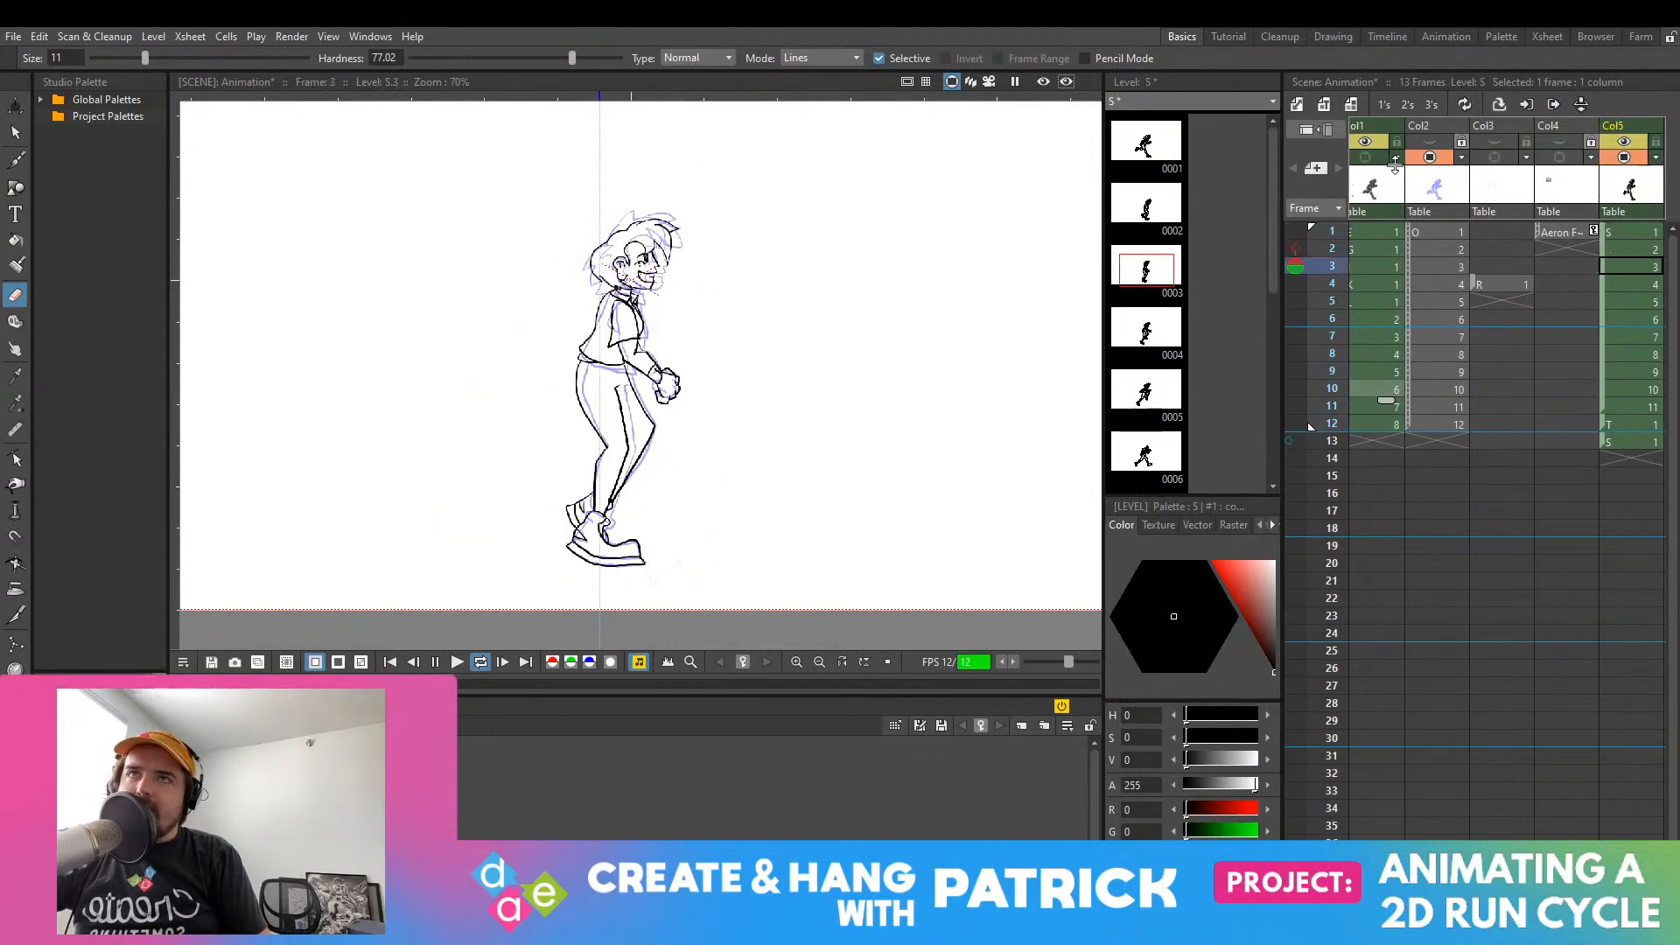
left_click(1435, 157)
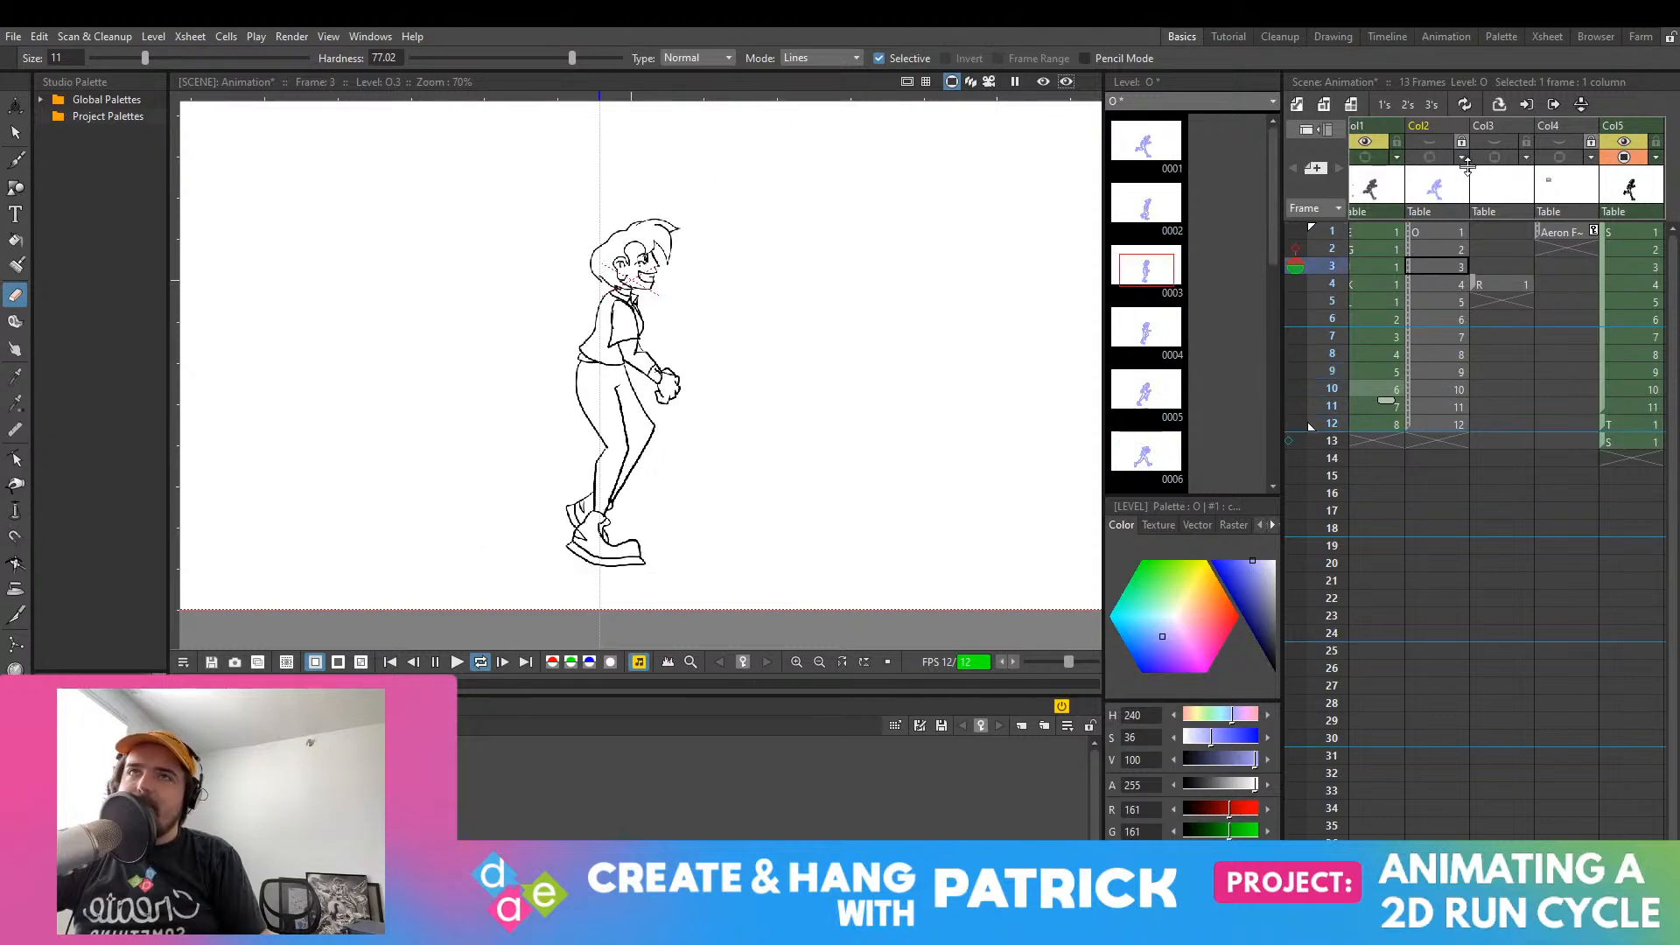
left_click(1430, 157)
left_click(1625, 158)
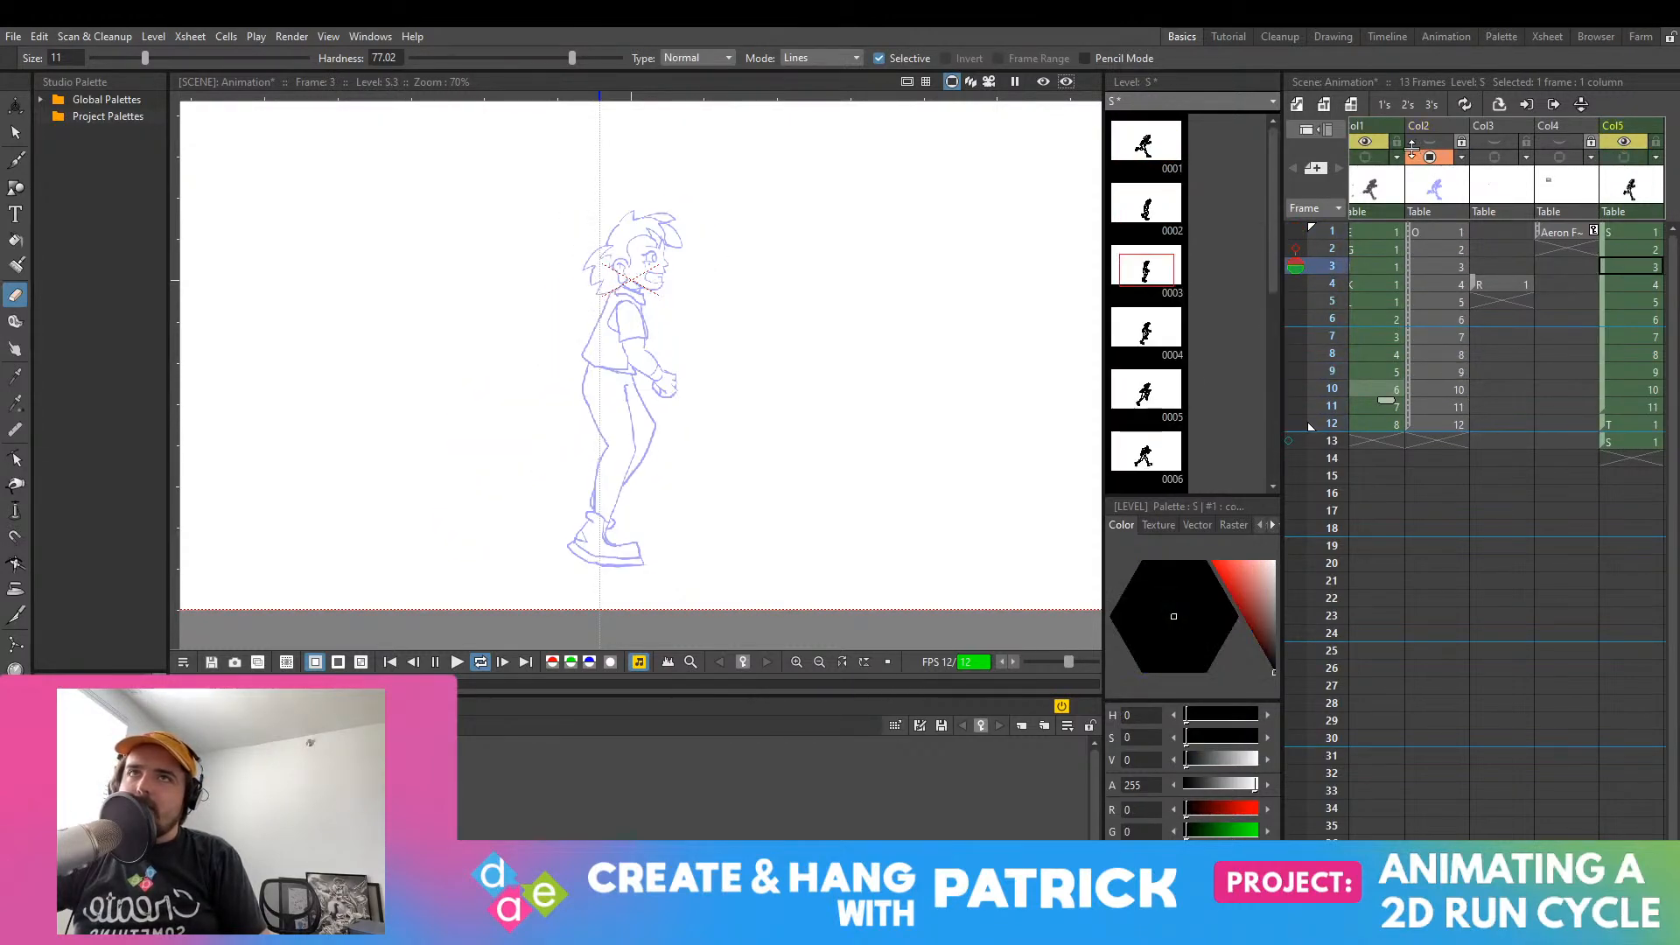
Step: Compare the rough Col1 with the Col2 sketches during playback, viewing them overlaid and each on its own
left_click(1367, 158)
left_click(1439, 158)
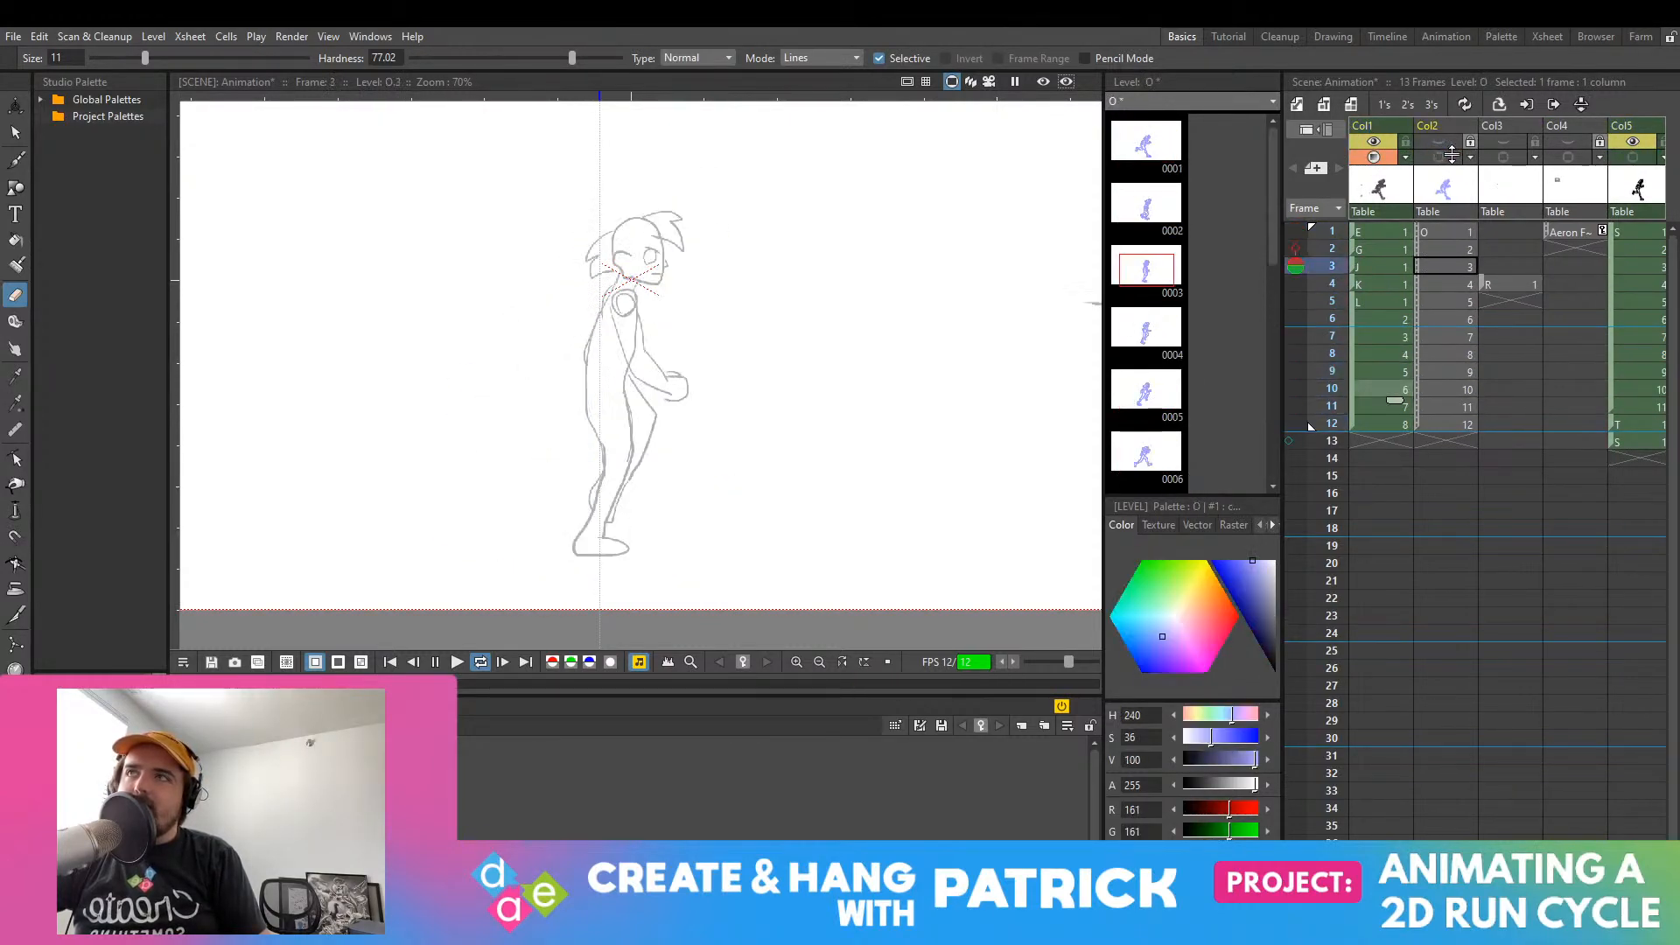
left_click(1438, 157)
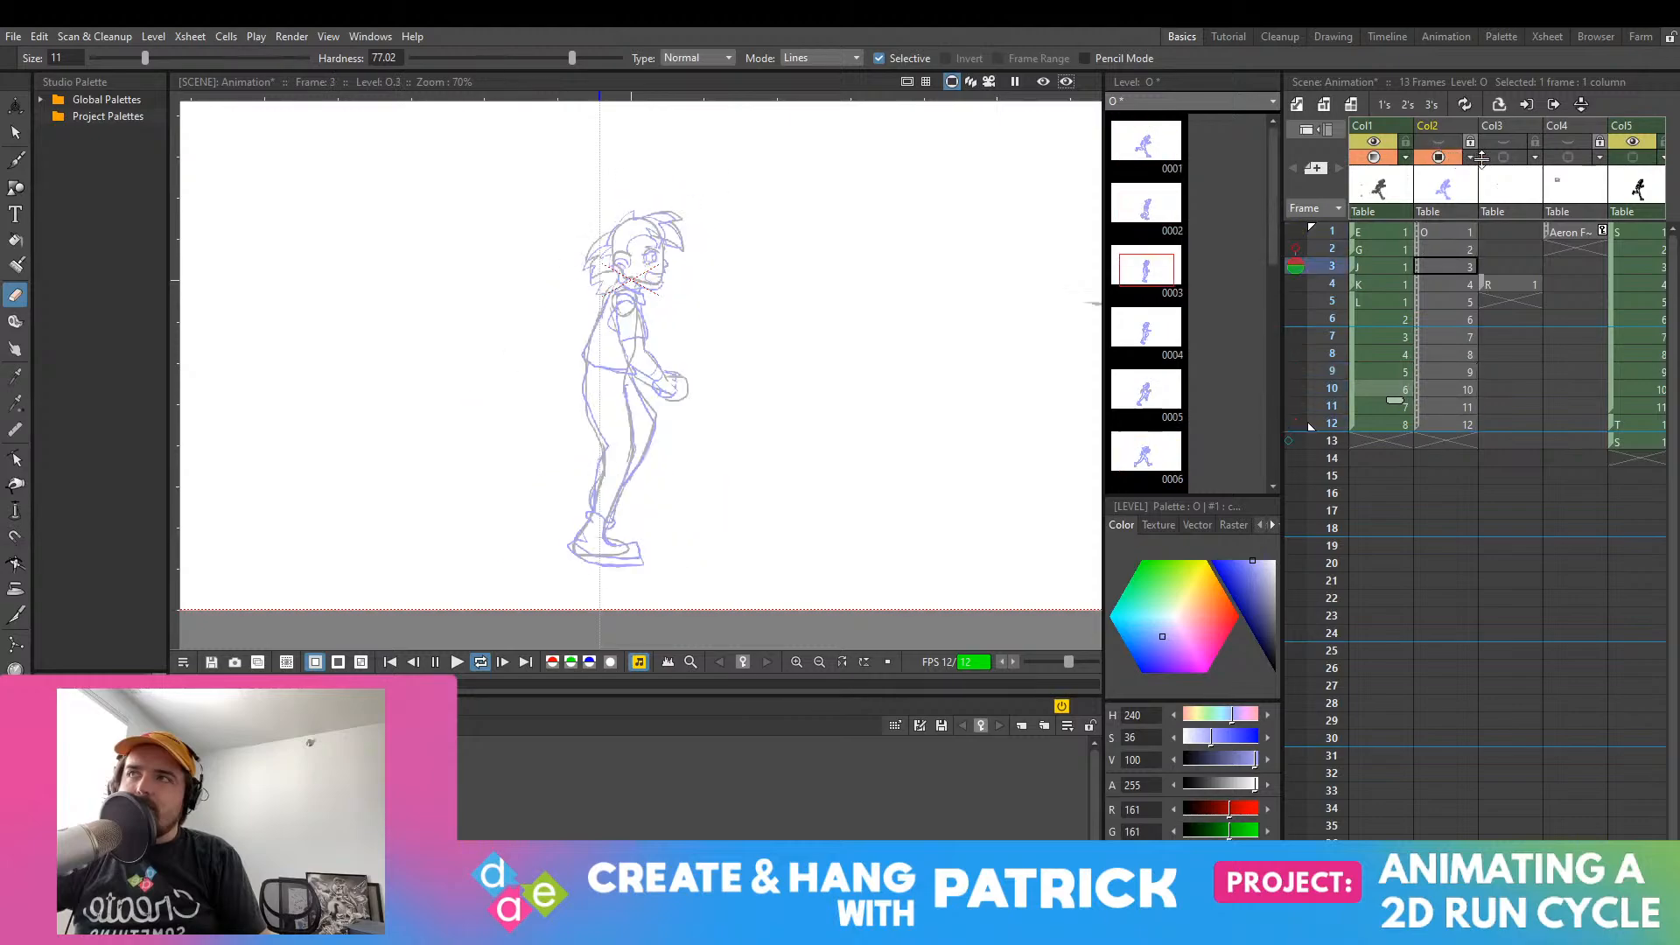
left_click(1374, 158)
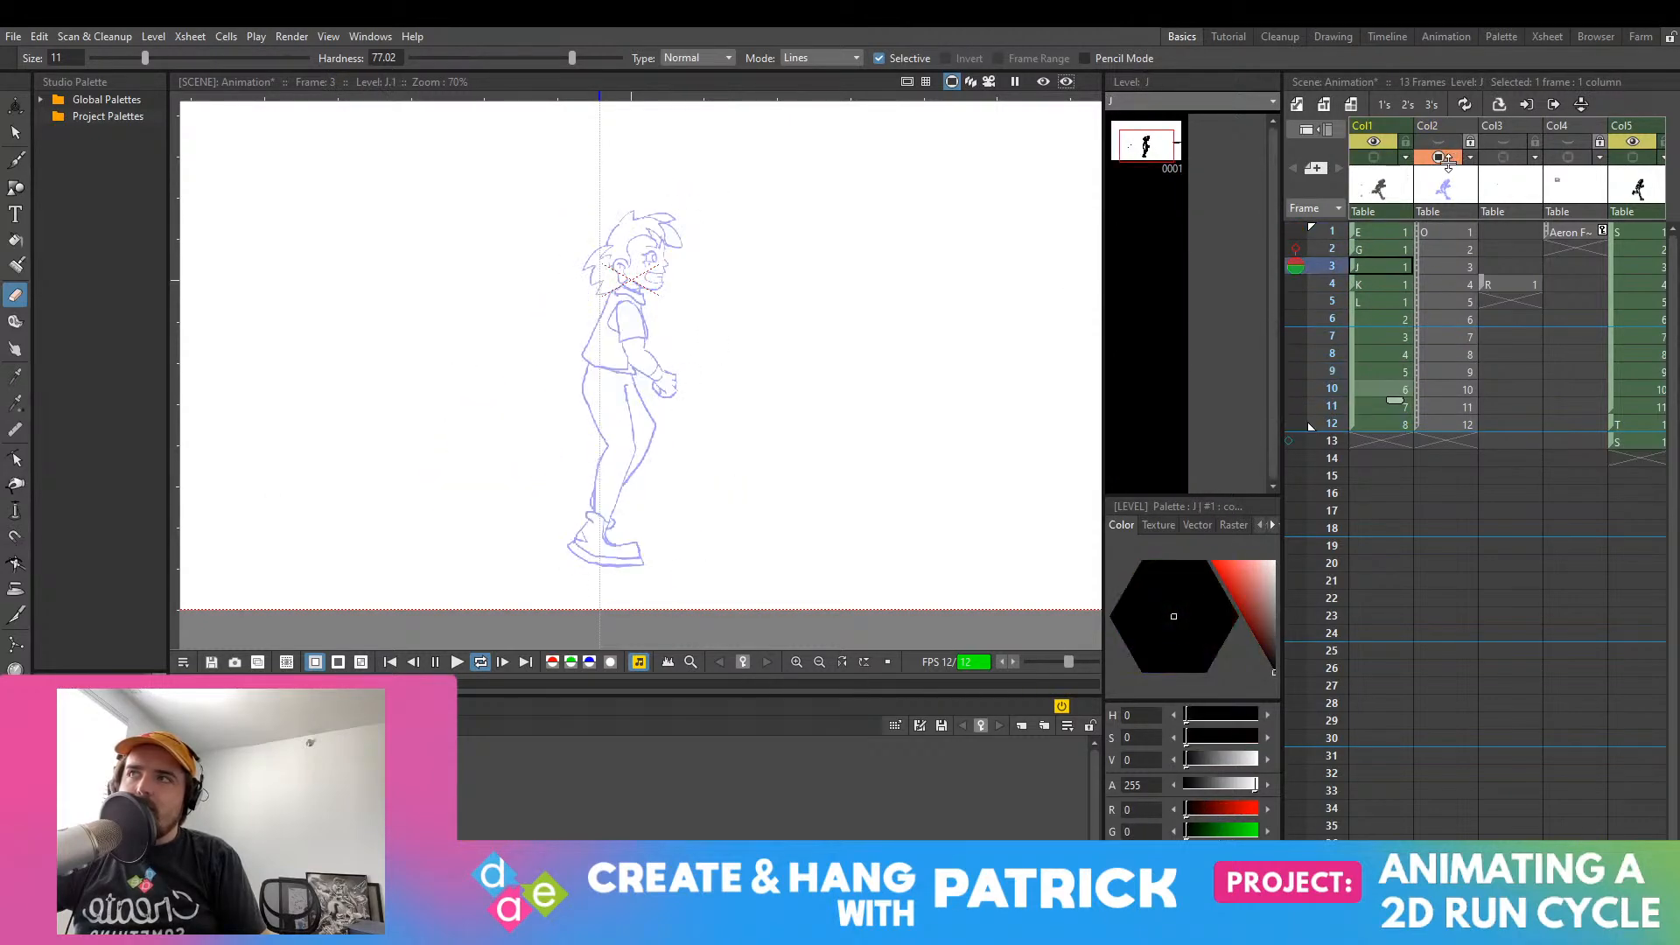
Step: Show only the inked Col5 in place of Col2, save the scene, and stop the looped playback
left_click(1438, 158)
left_click(1631, 158)
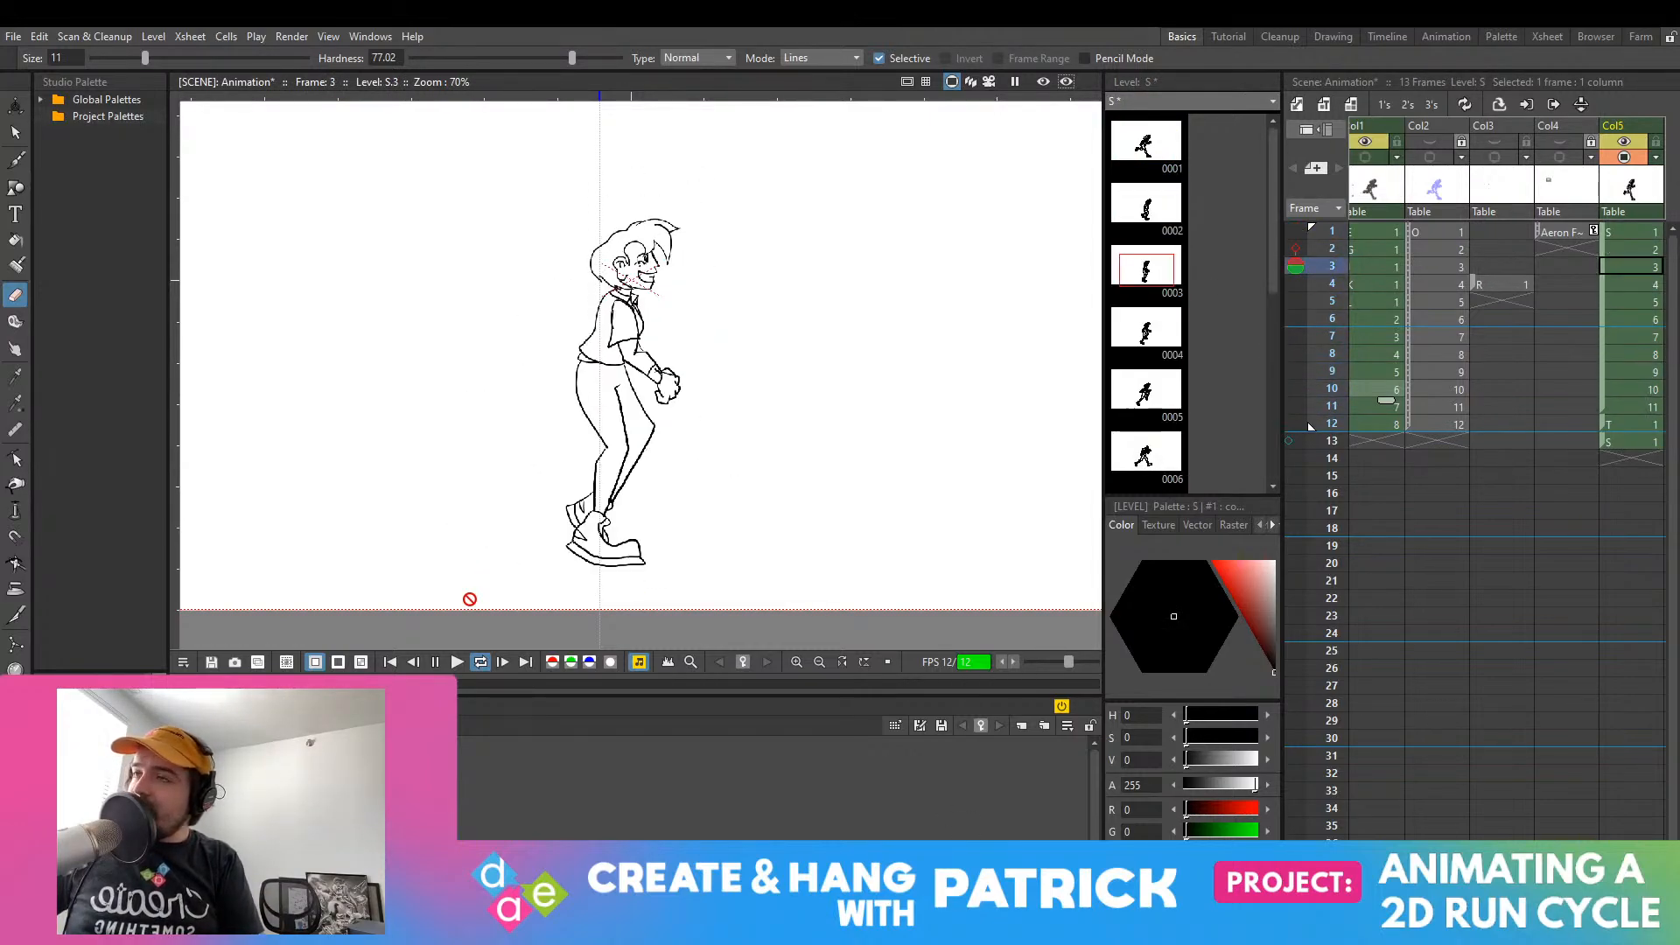
key("ctrl+s")
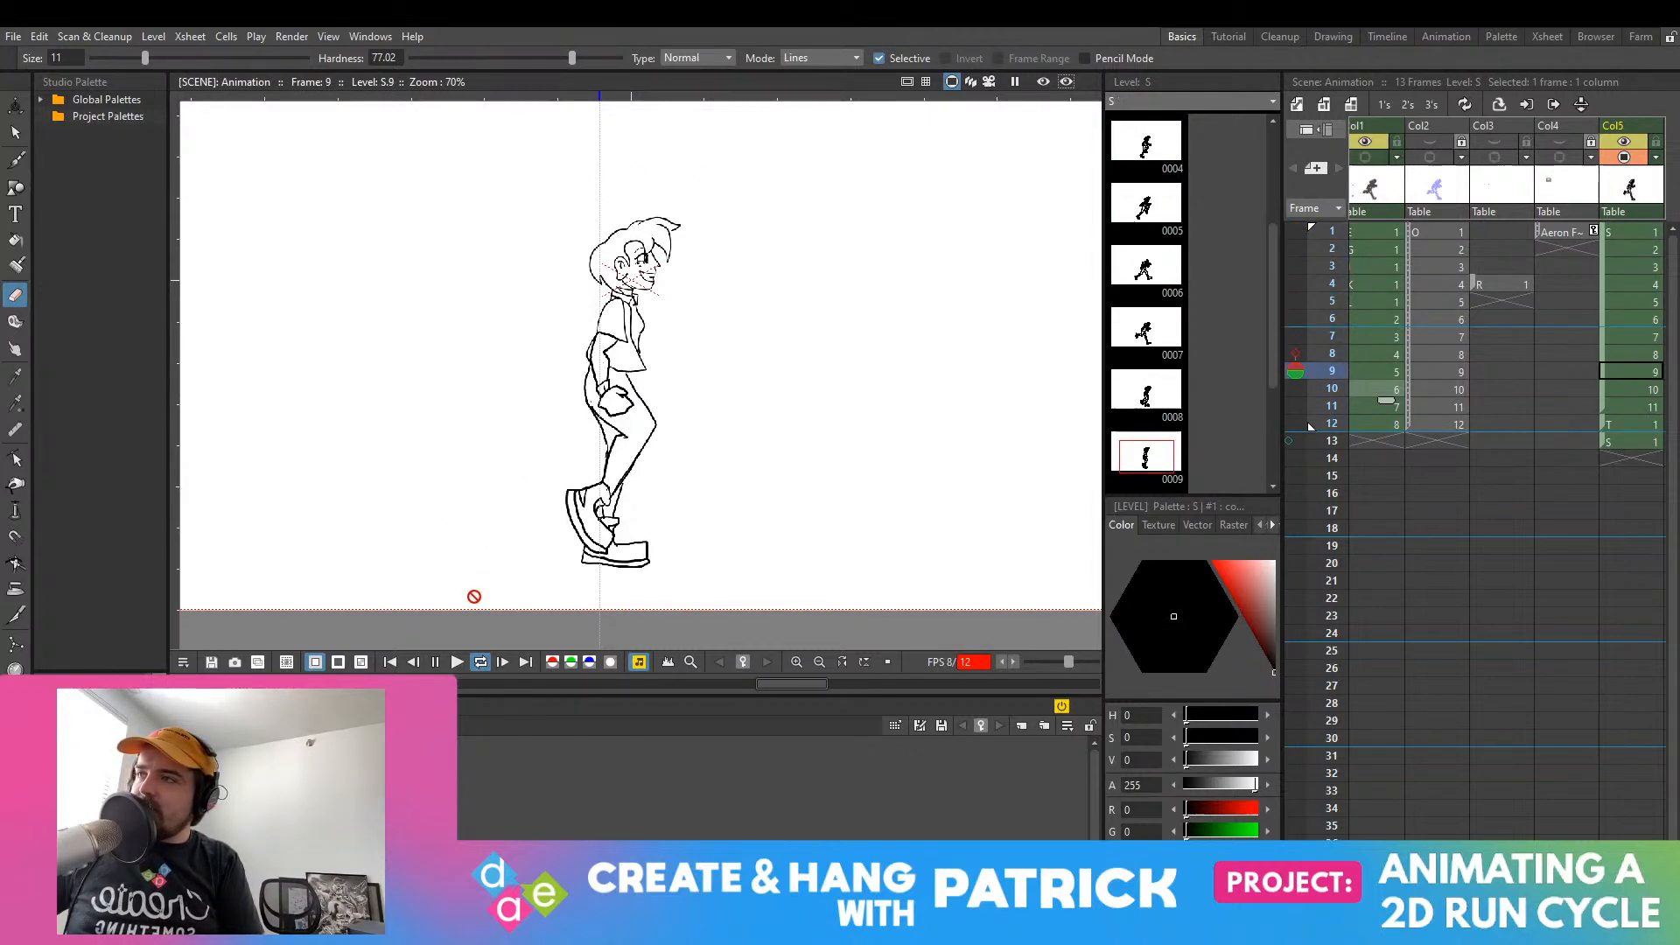
left_click(438, 663)
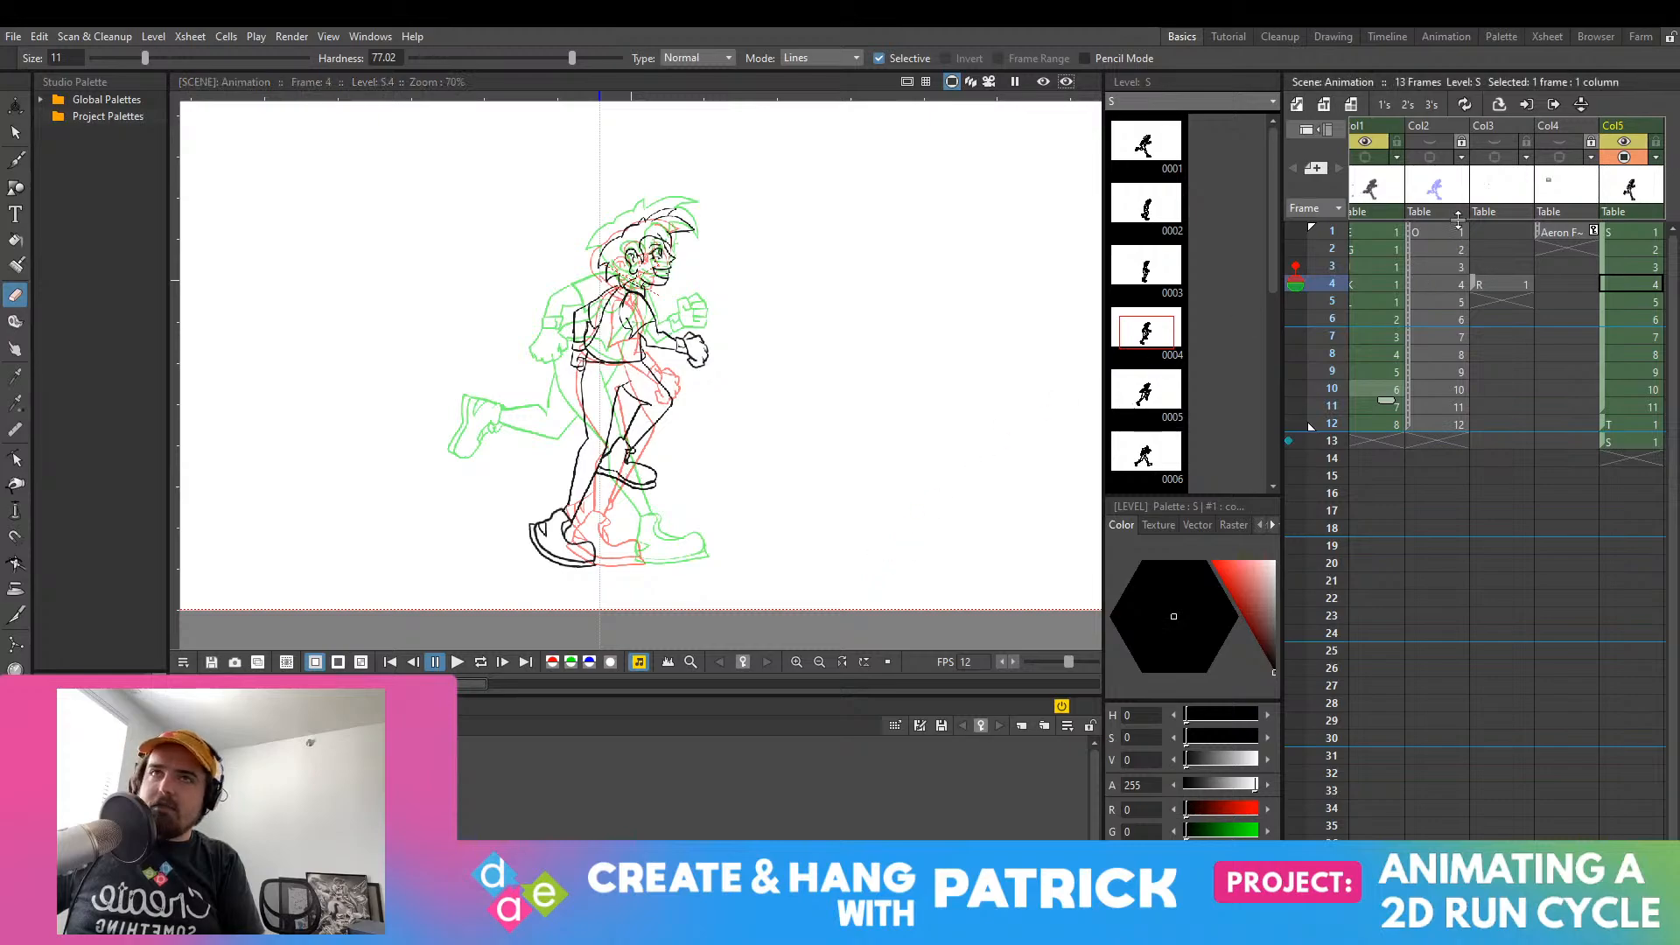
Step: On frame 1 of Col5, set the Eraser size to 6 and clean up the overshooting line ends at the shirt collar
left_click(1619, 231)
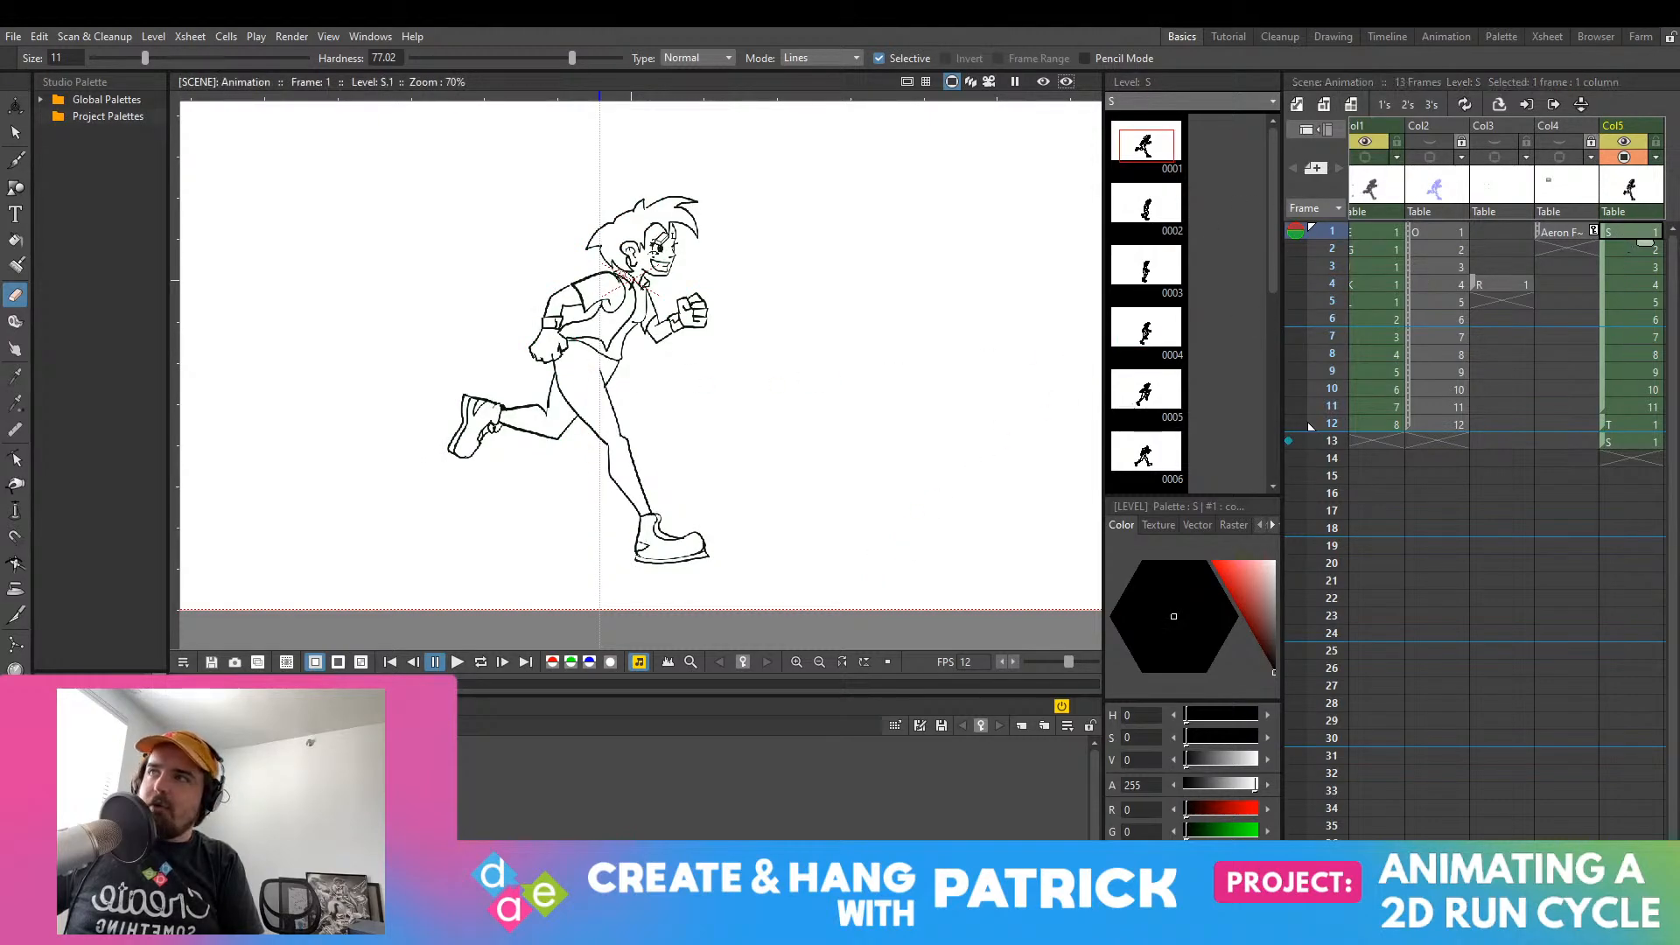
scroll(685, 234, "up", 5)
left_click_drag(678, 236, 786, 299)
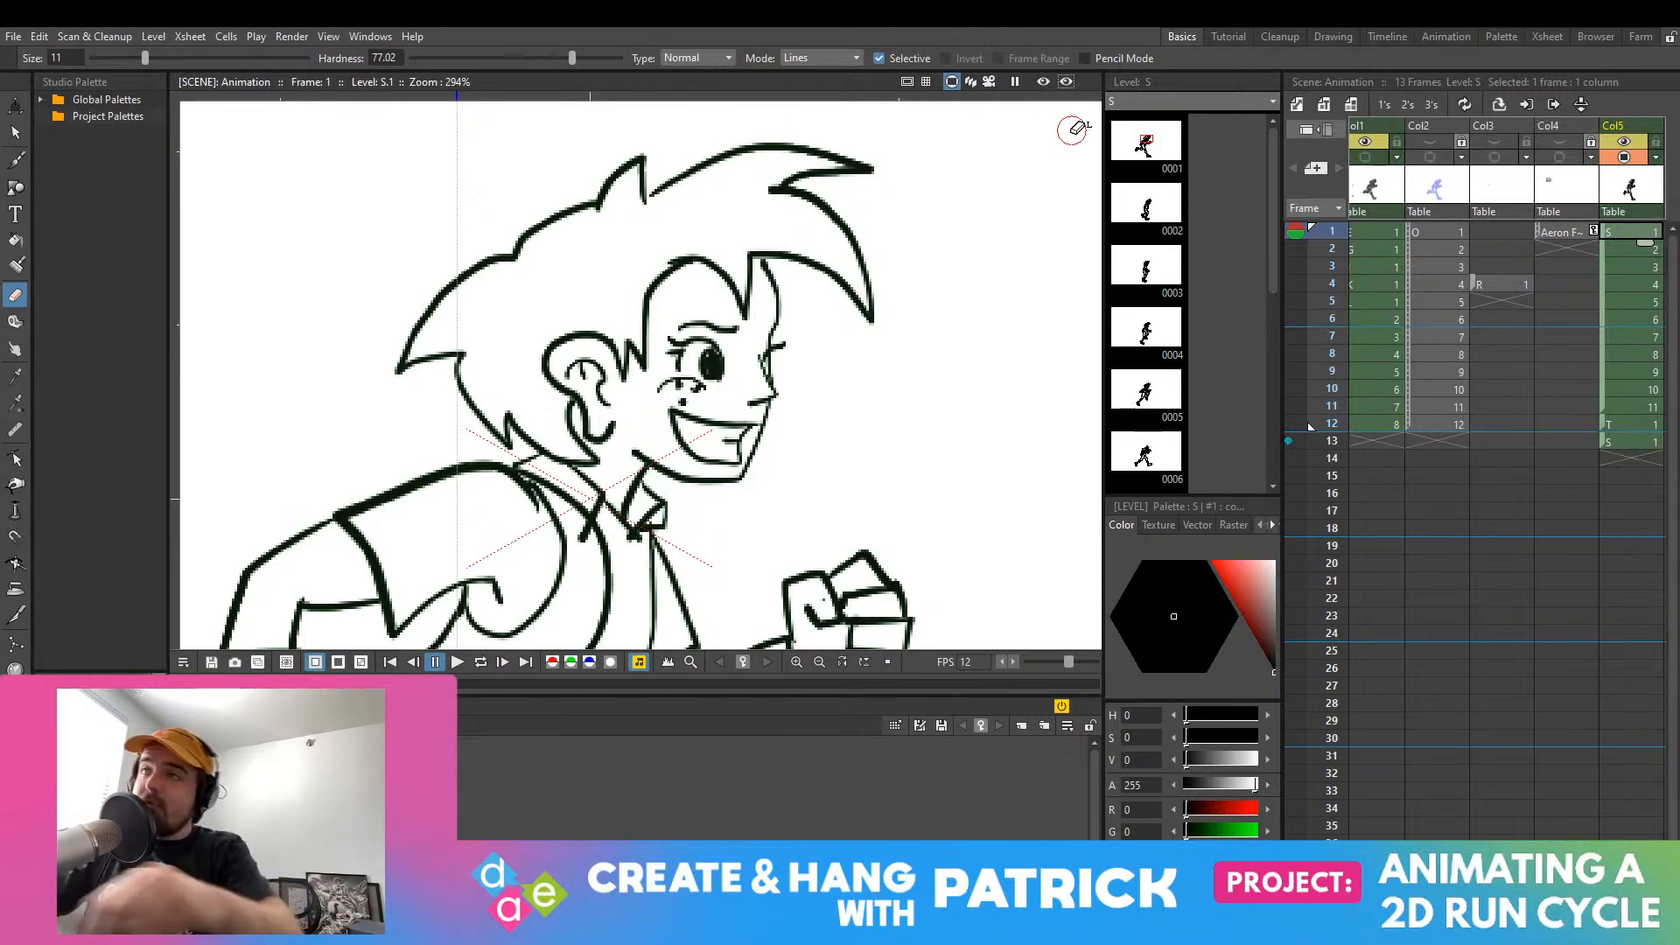
scroll(731, 368, "down", 5)
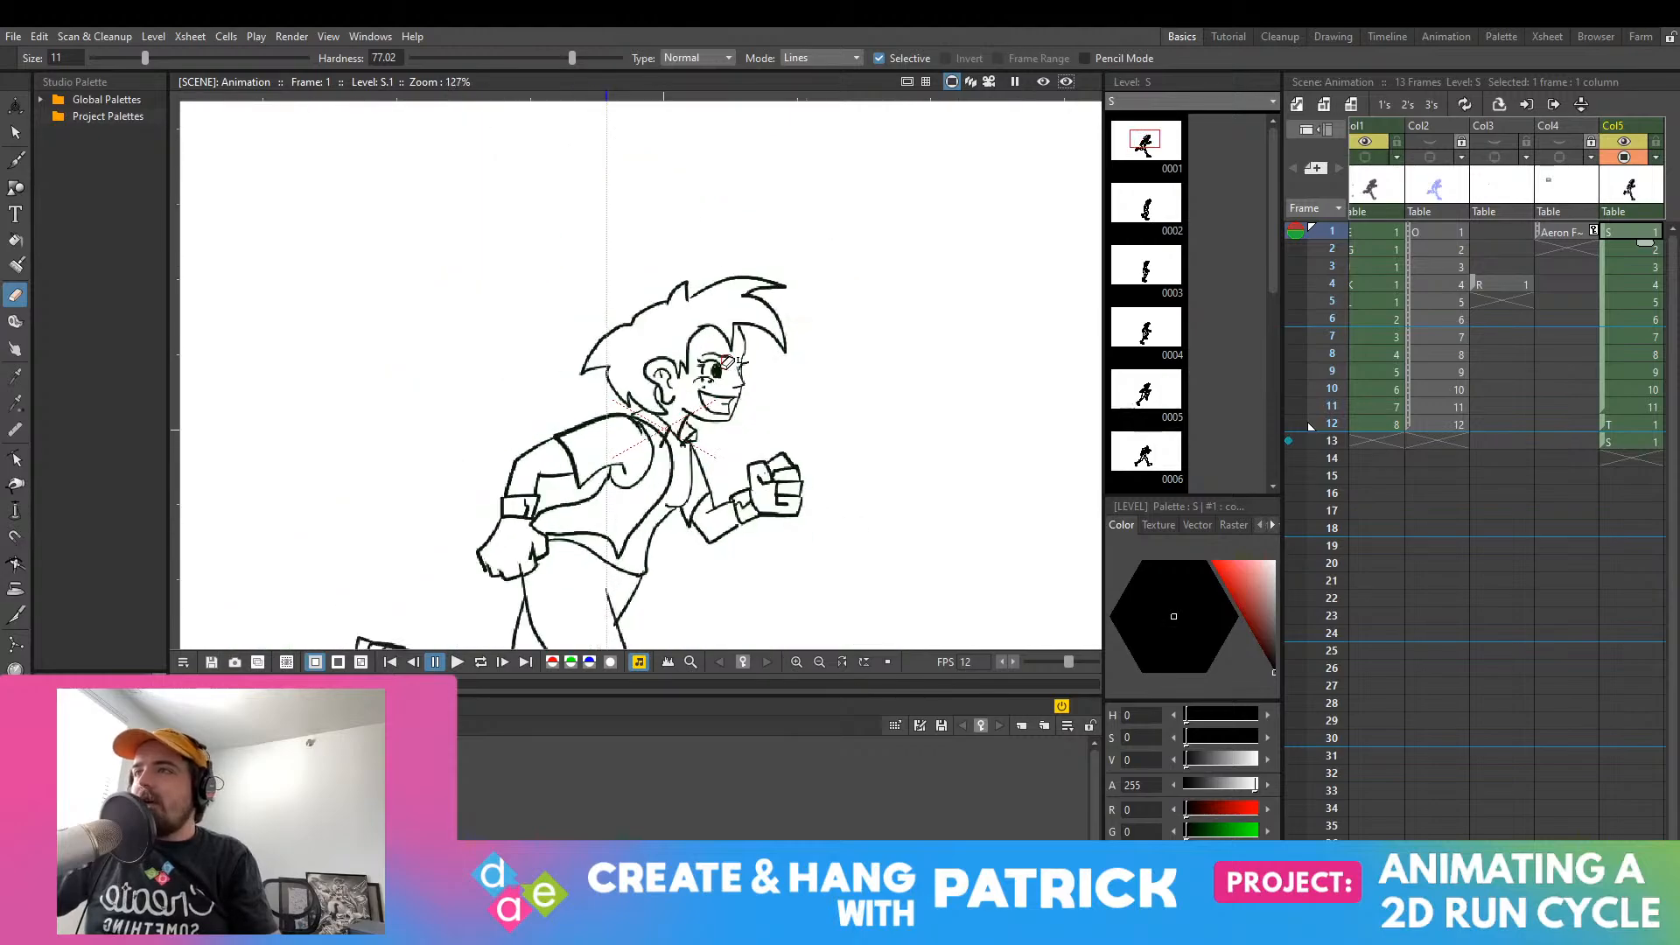
scroll(602, 283, "up", 8)
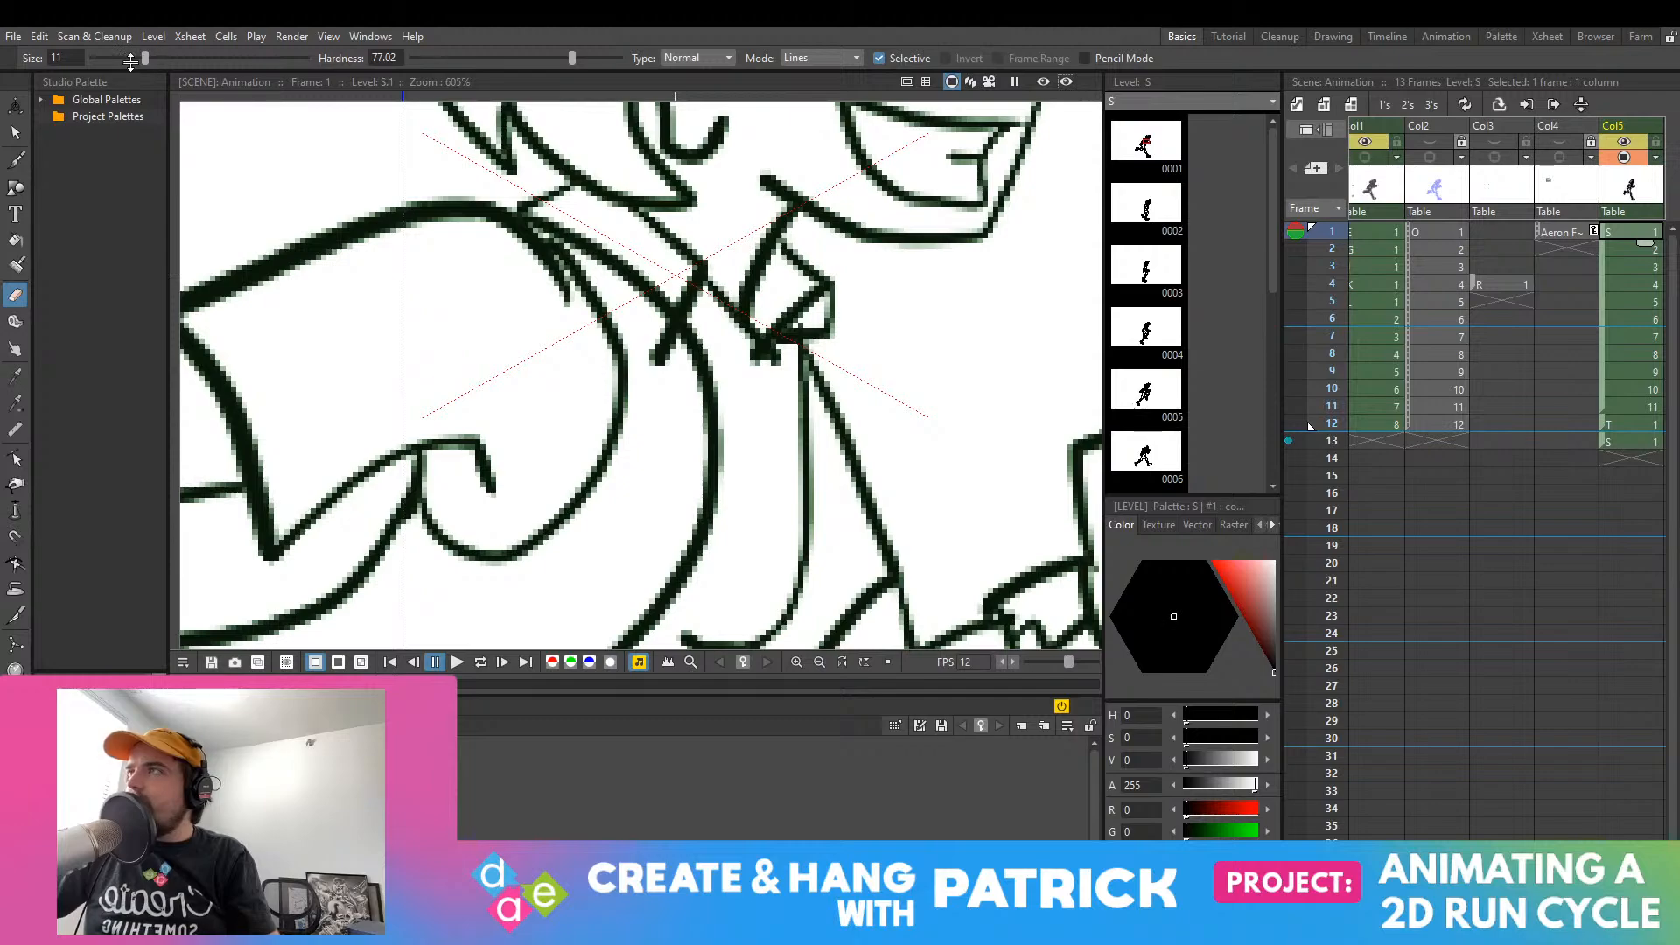
left_click_drag(129, 59, 120, 58)
left_click(774, 359)
scroll(764, 368, "down", 6)
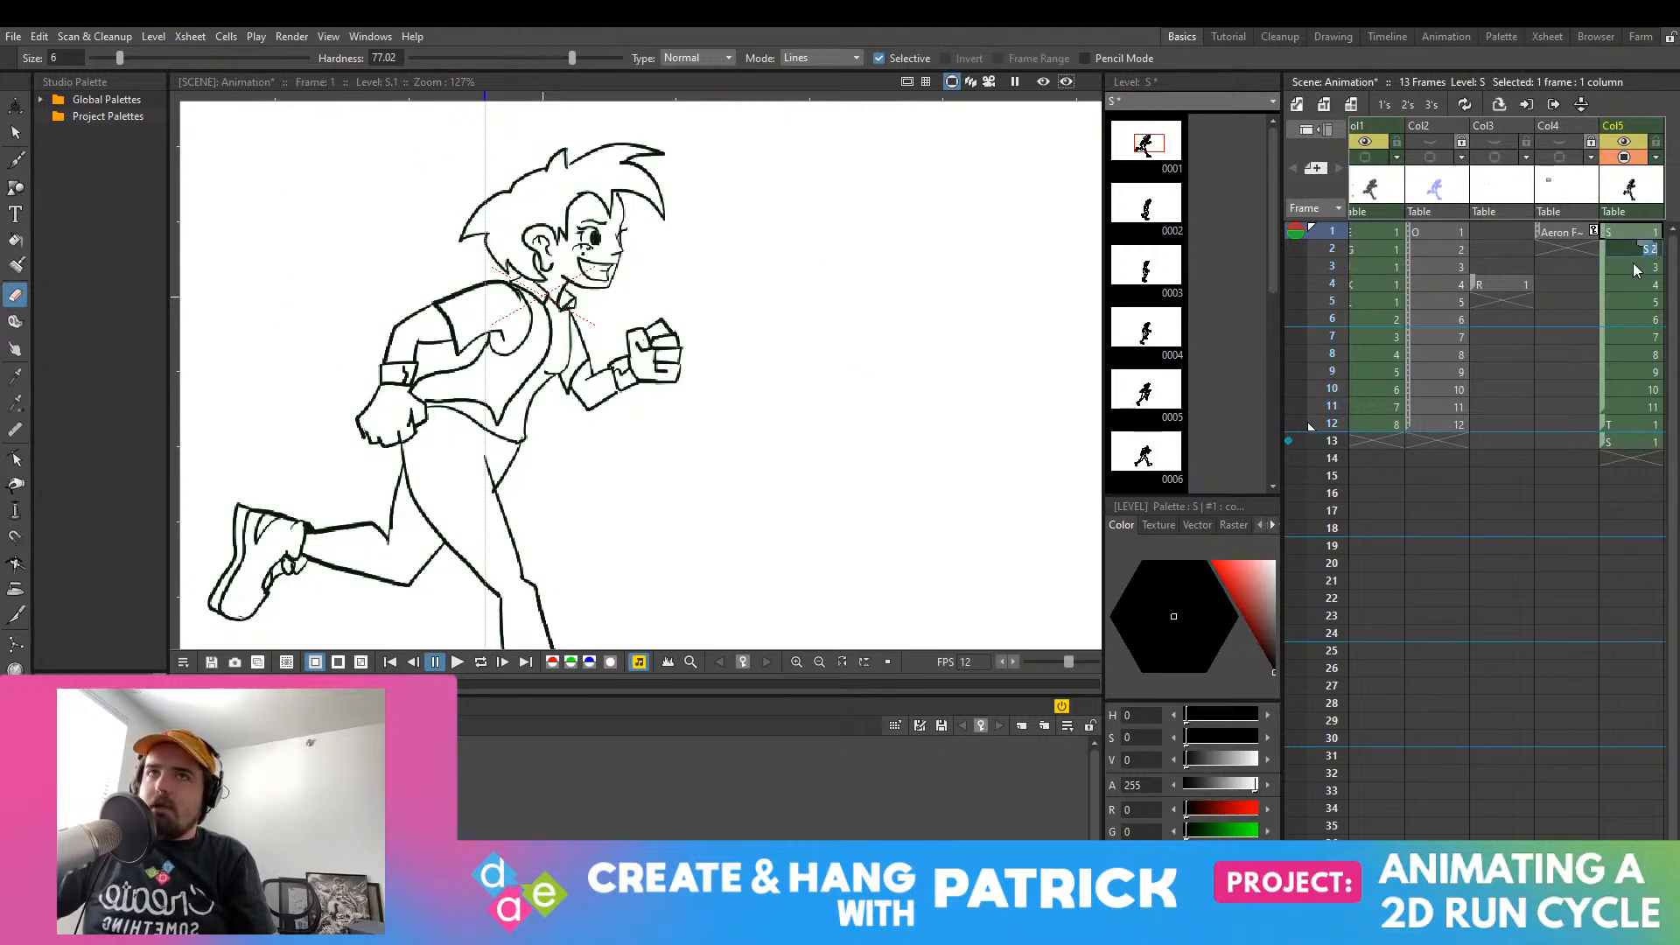
Step: Toggle the Col2 sketch on frame 1 on and off to compare it with the inked head and torso
left_click(1437, 232)
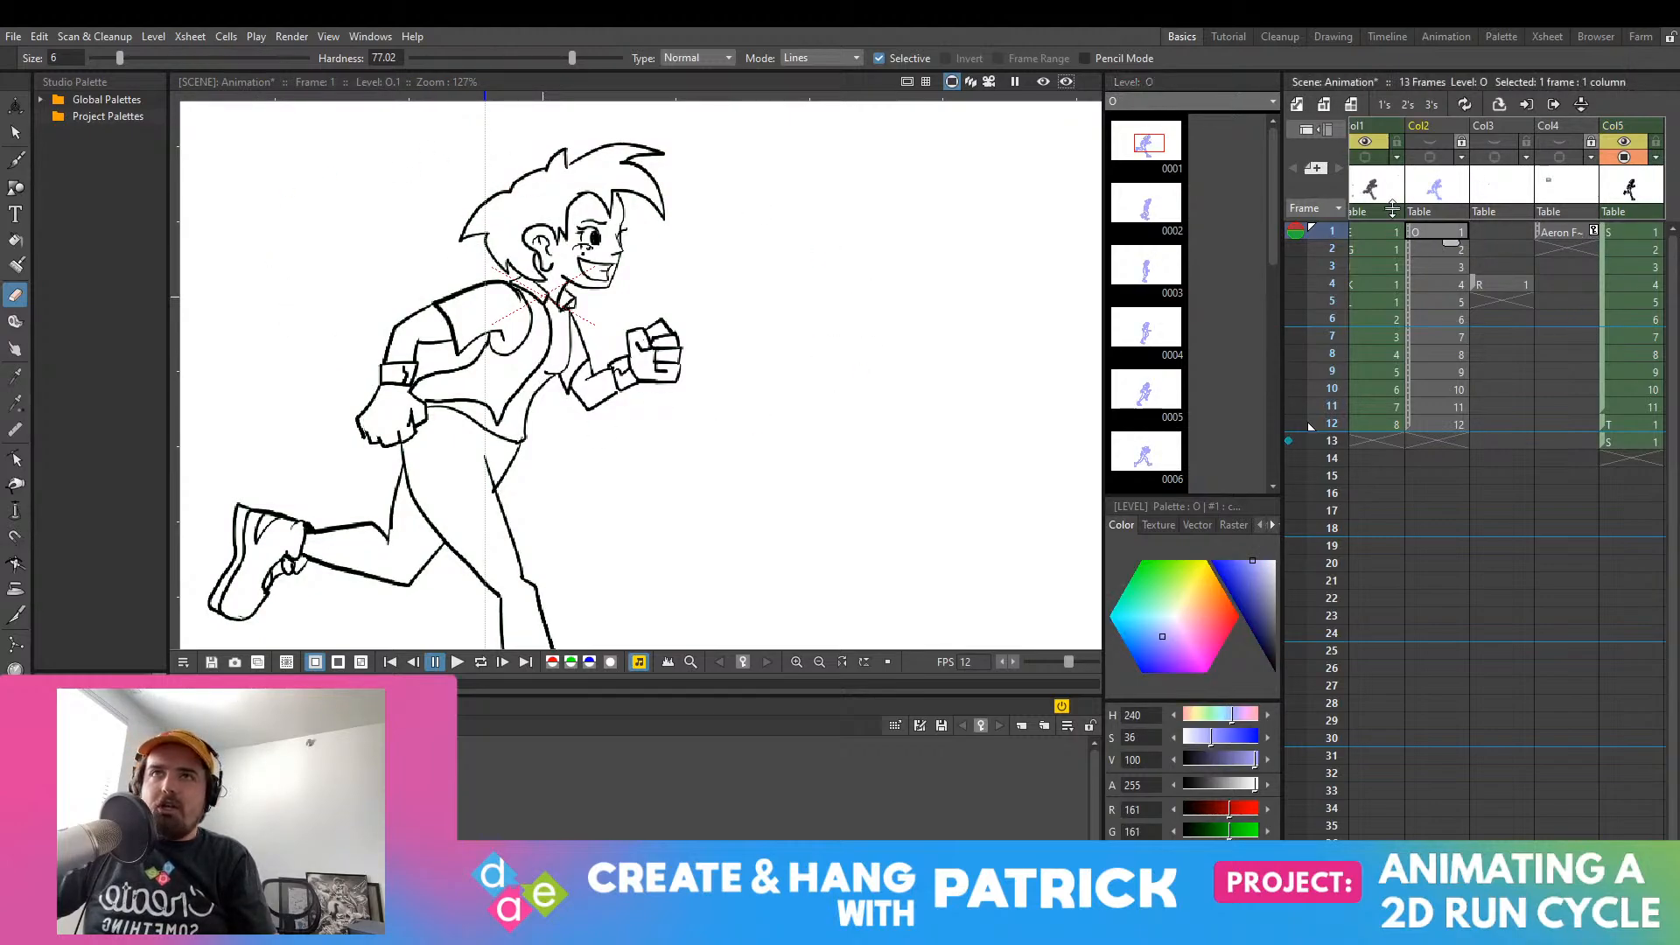
left_click(1429, 157)
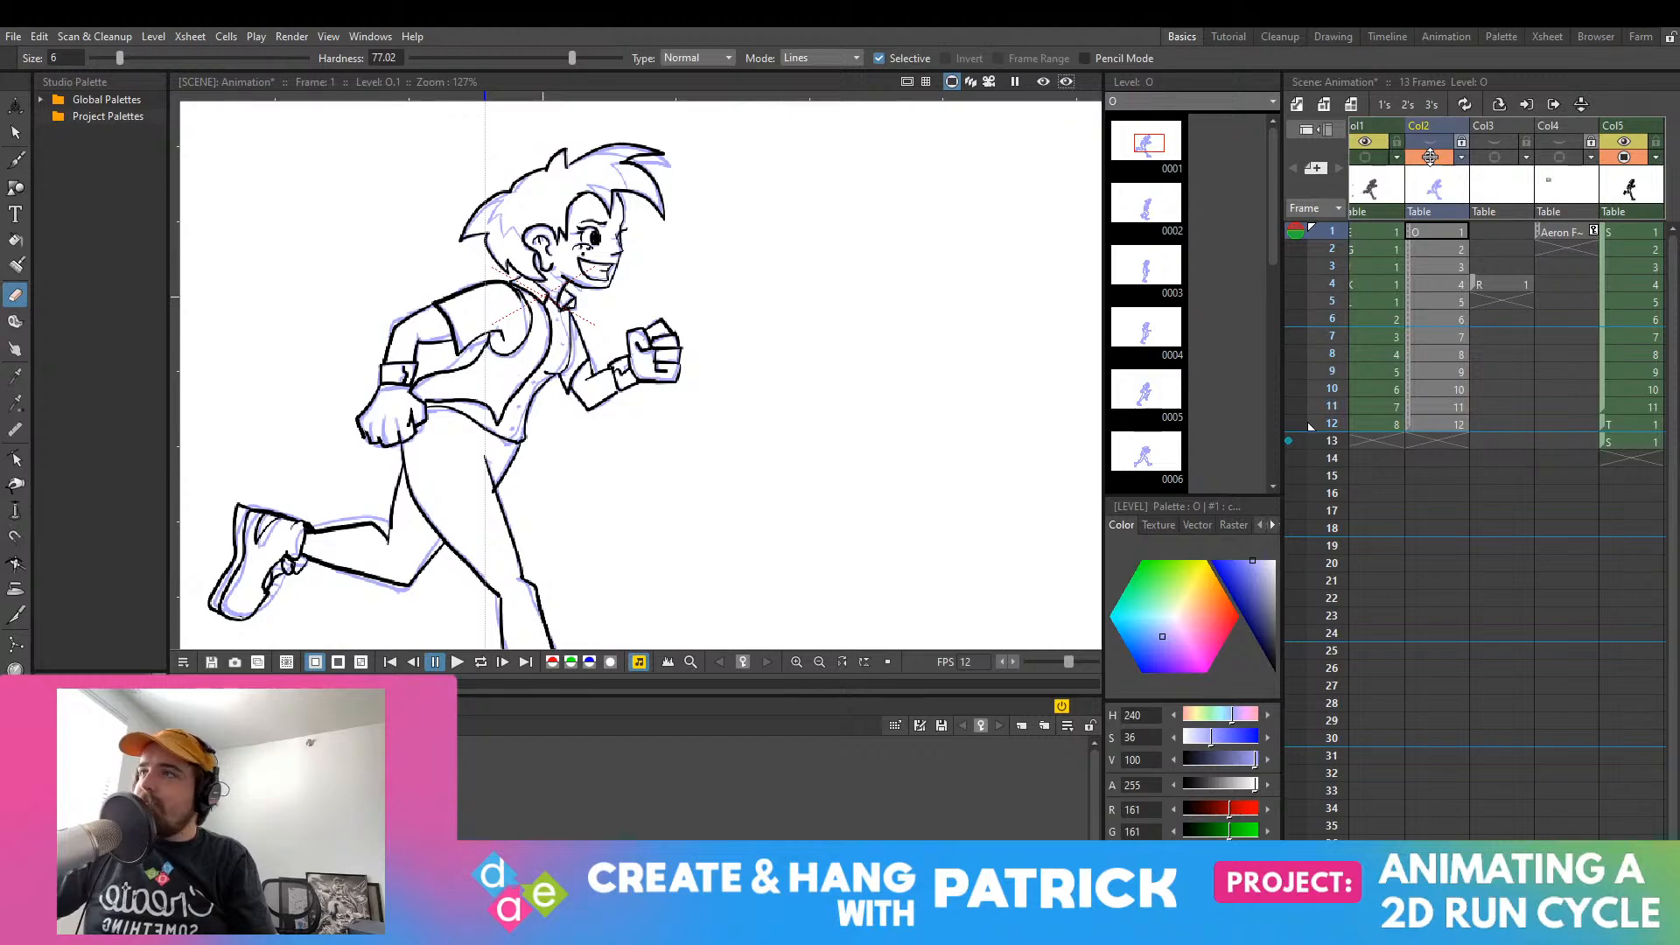
left_click(1430, 157)
left_click(1430, 157)
left_click(1429, 157)
left_click(1429, 157)
Step: Examine the inked legs and boots on frame 1 against the Col2 sketch, and hide Col2
scroll(543, 411, "down", 7)
scroll(584, 613, "up", 6)
left_click_drag(584, 612, 702, 503)
scroll(703, 503, "up", 3)
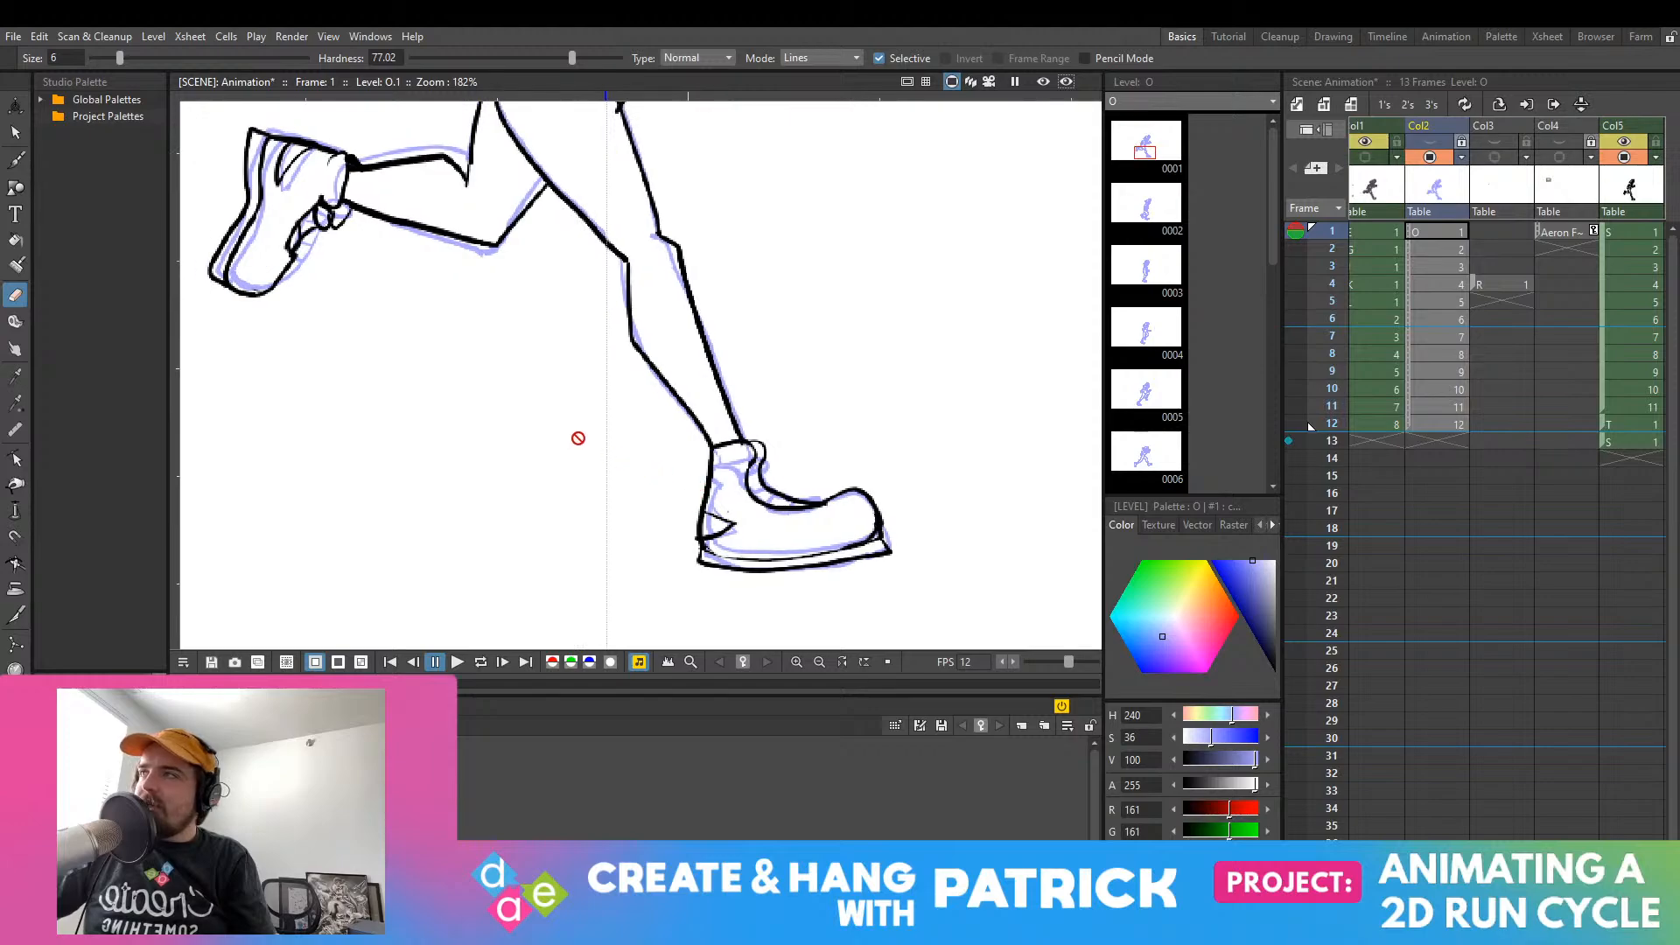
left_click(1429, 157)
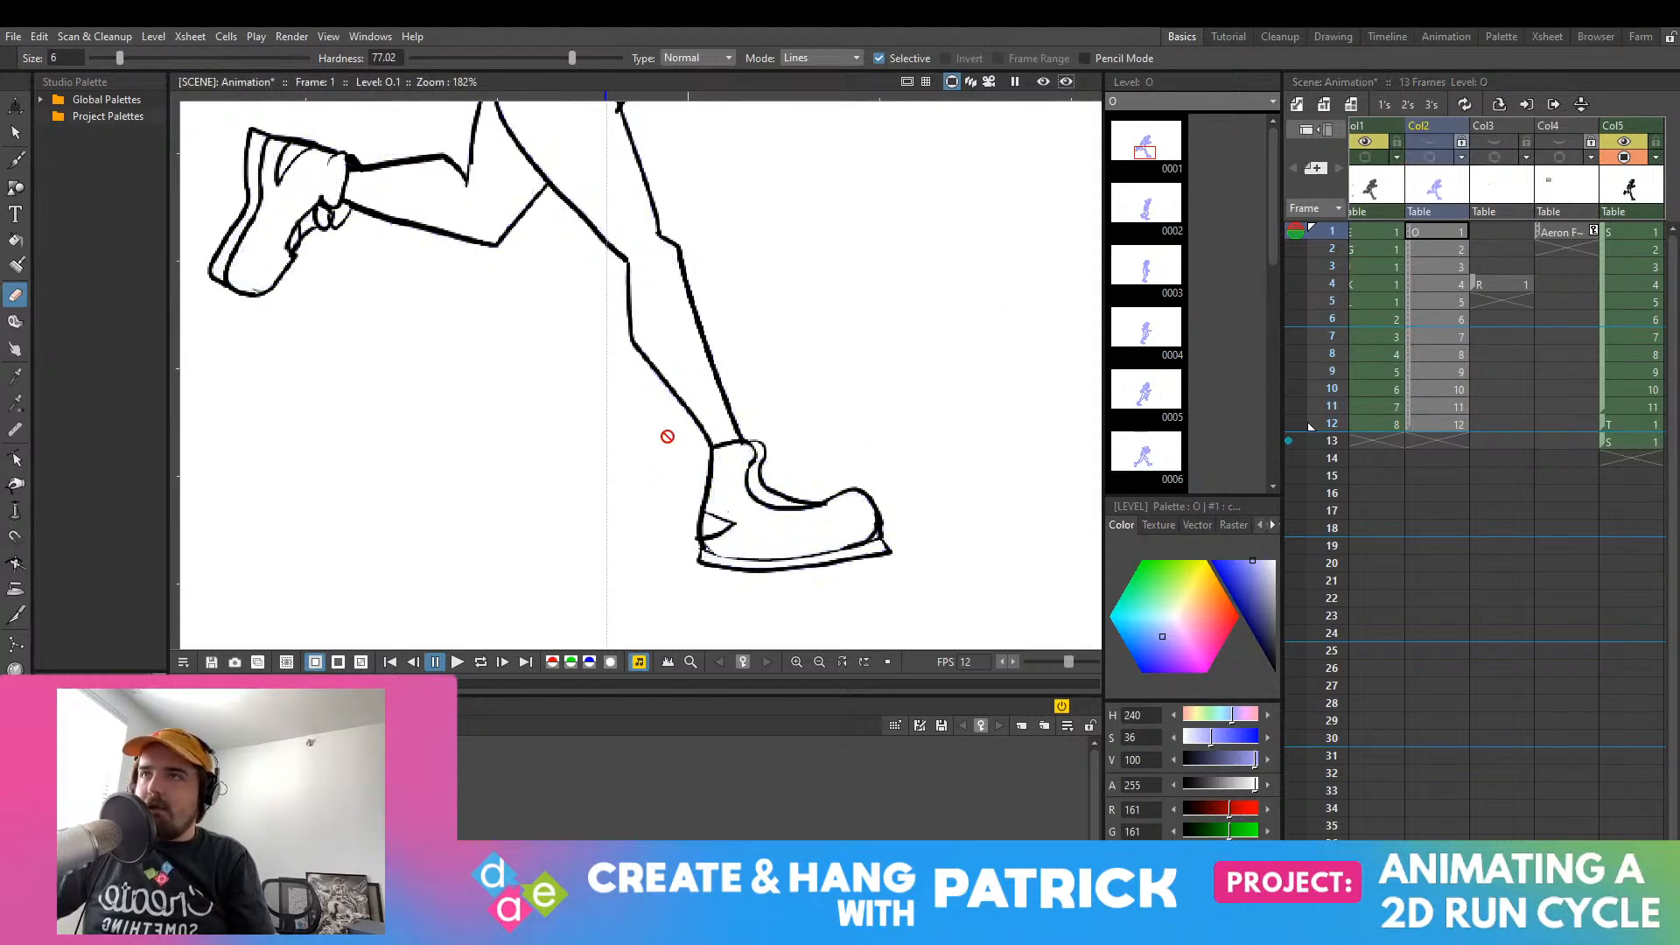
Step: Compare the inked poses on Col5 frames 1, 12 and 13 to check how the run cycle loops
left_click_drag(711, 149, 727, 567)
left_click_drag(607, 365, 625, 104)
scroll(716, 364, "down", 5)
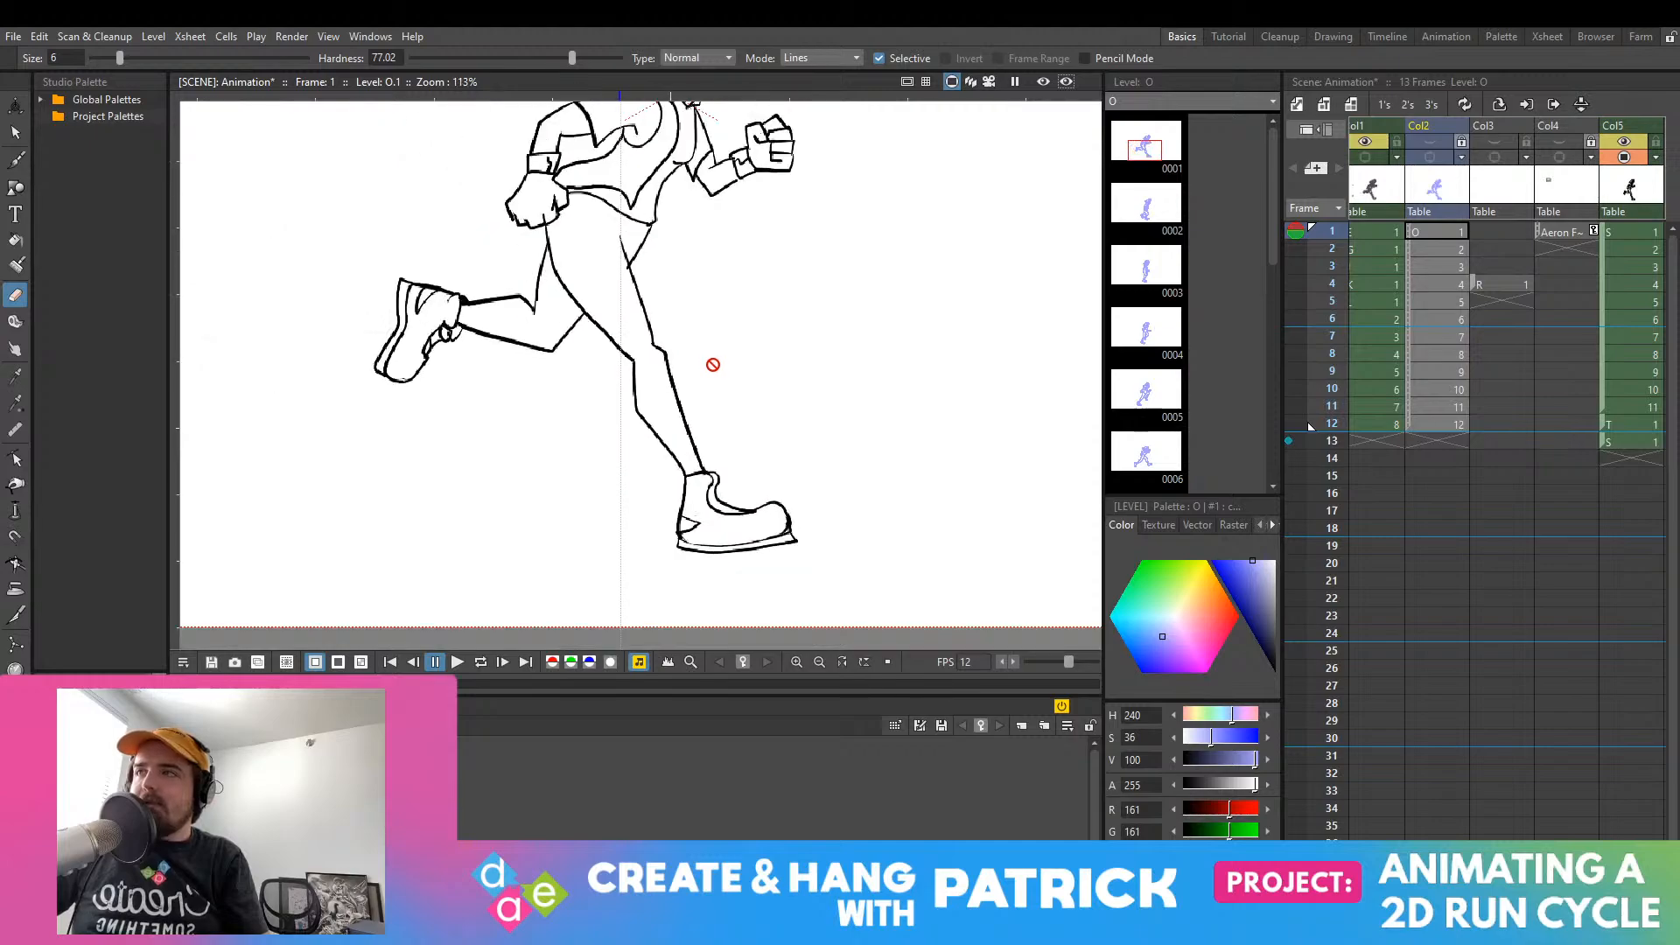
left_click(1631, 424)
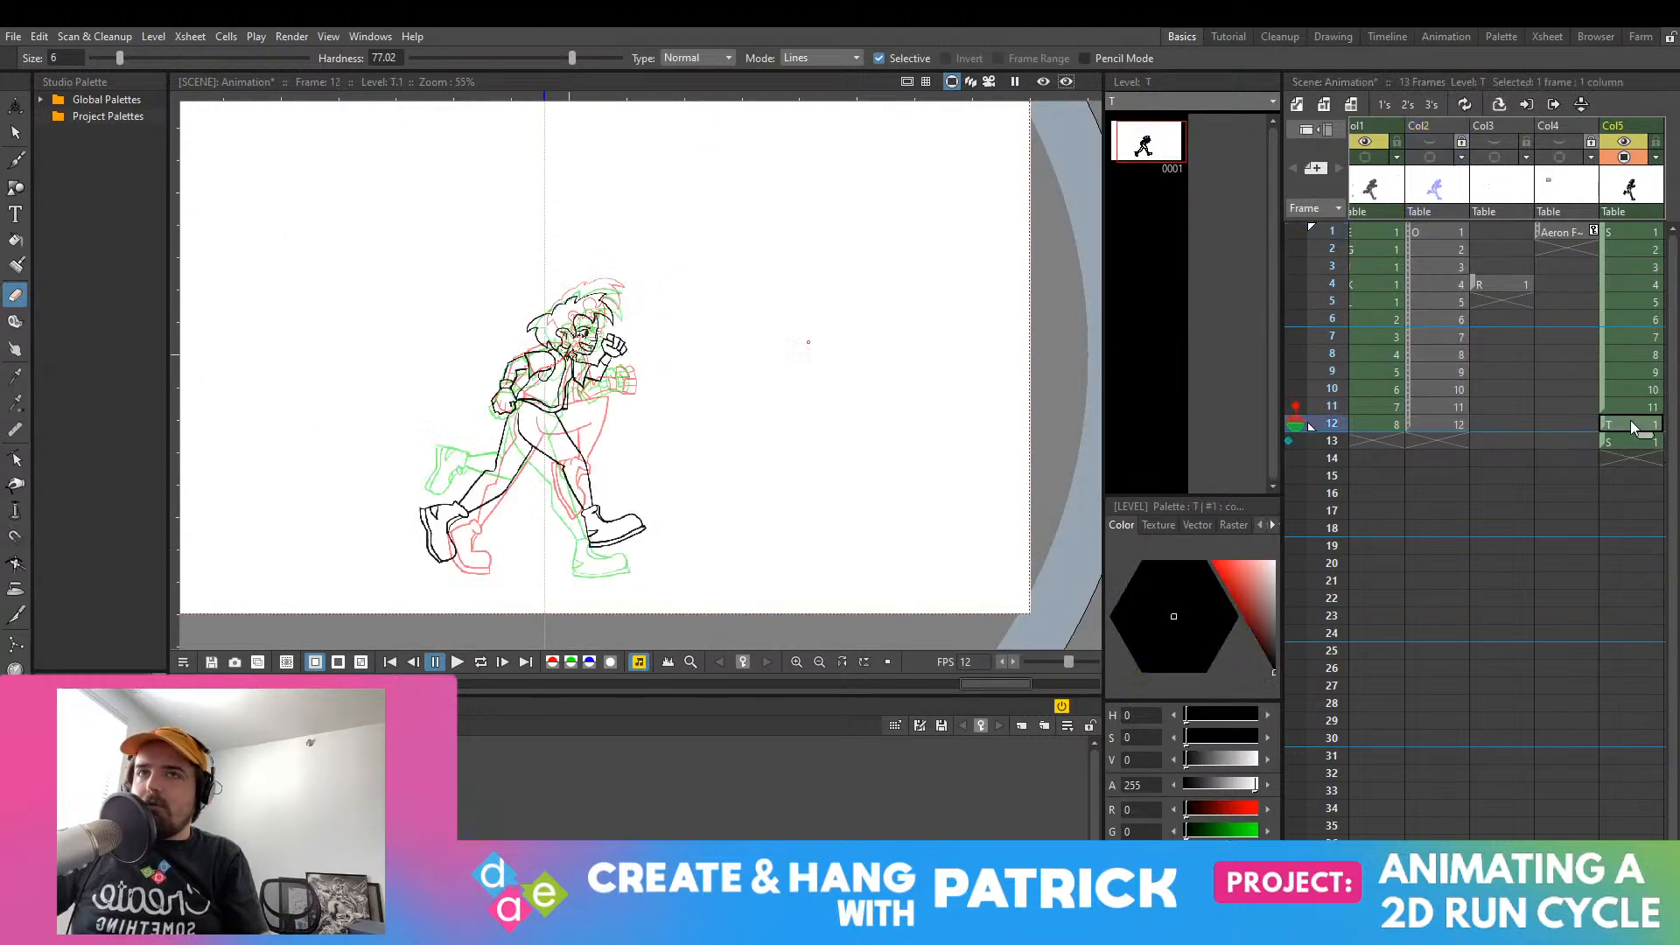
left_click(1636, 233)
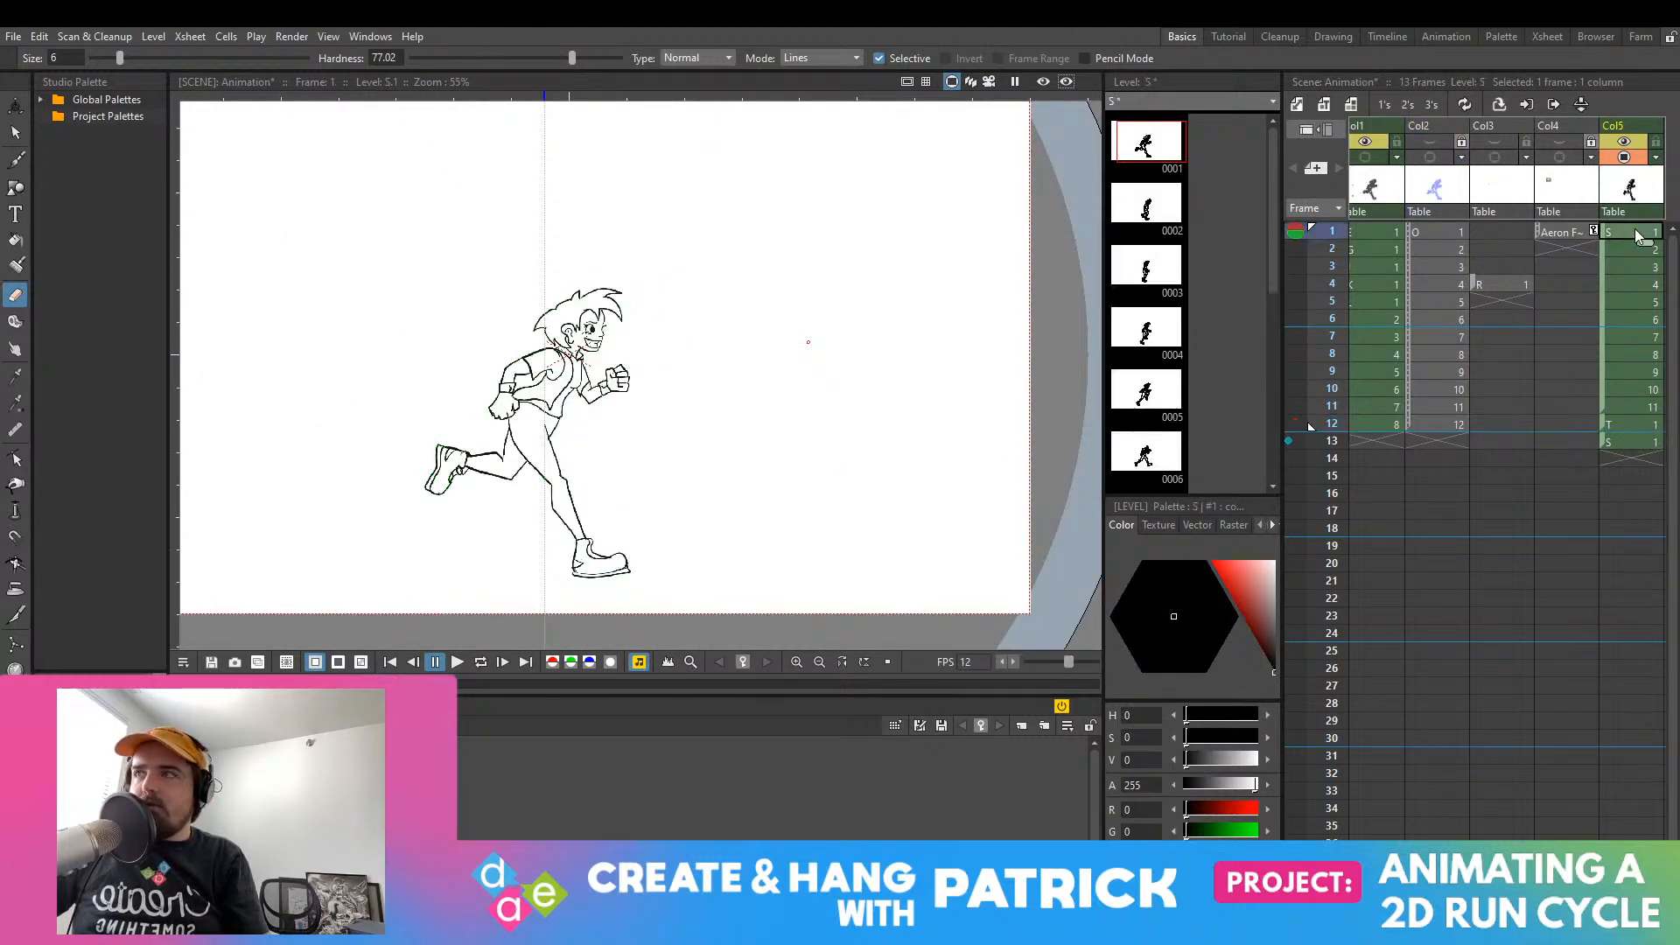
left_click(1639, 359)
left_click(1643, 458)
left_click(1642, 423)
left_click(1642, 458)
left_click(1642, 441)
left_click(1641, 428)
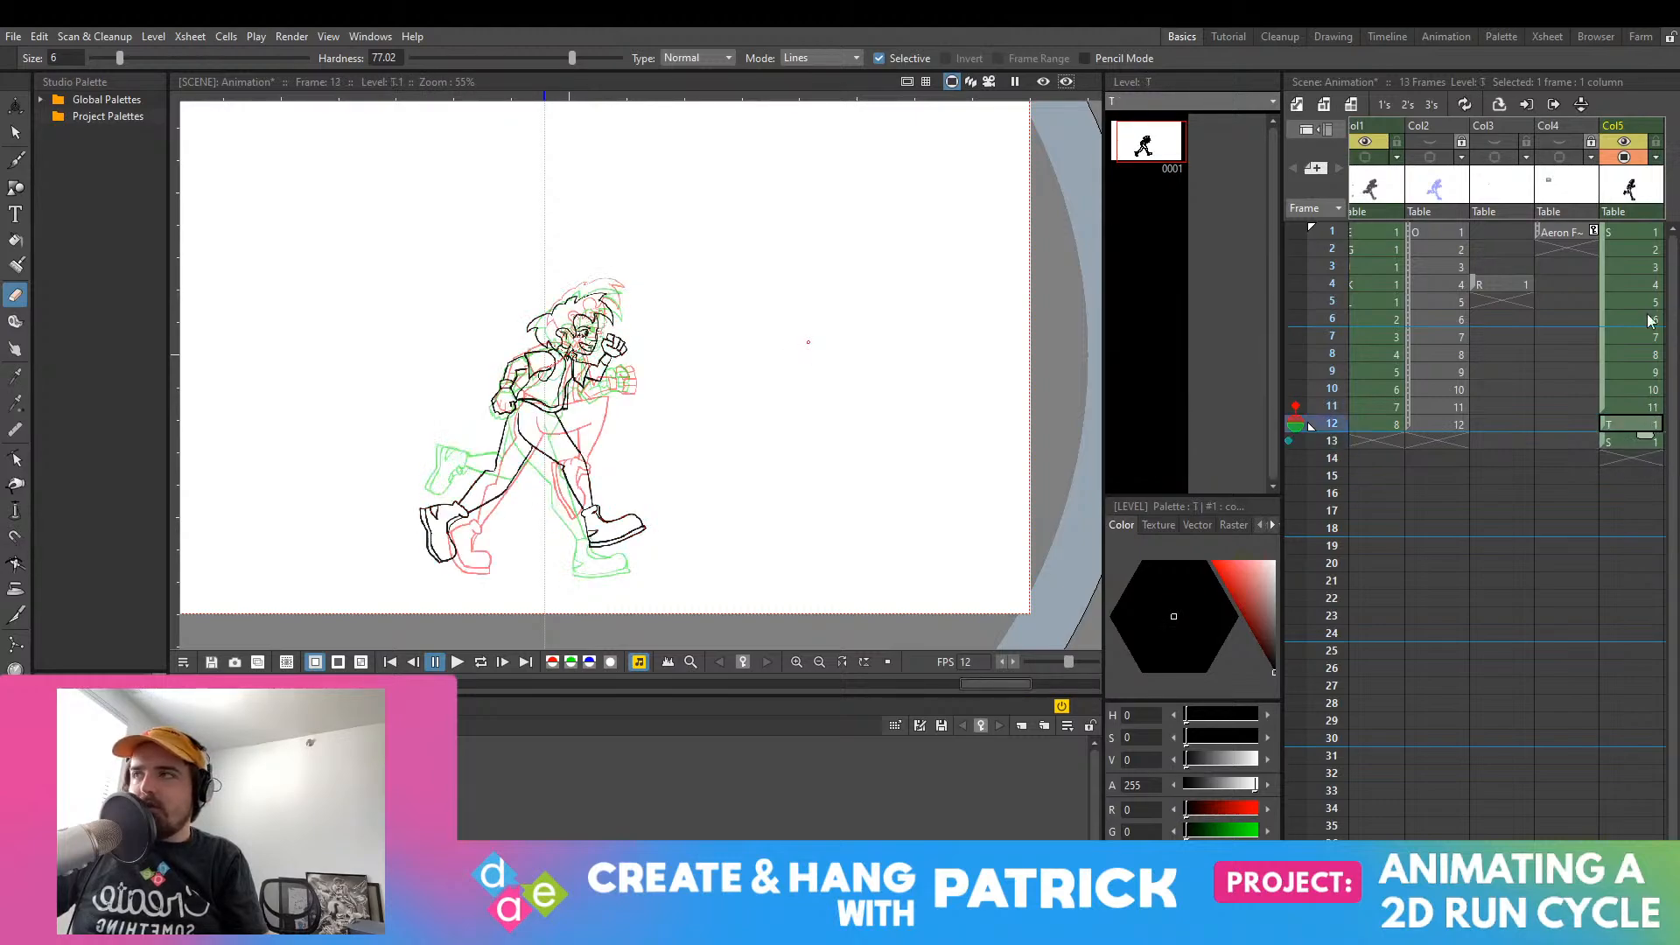
left_click(1644, 251)
left_click(1645, 231)
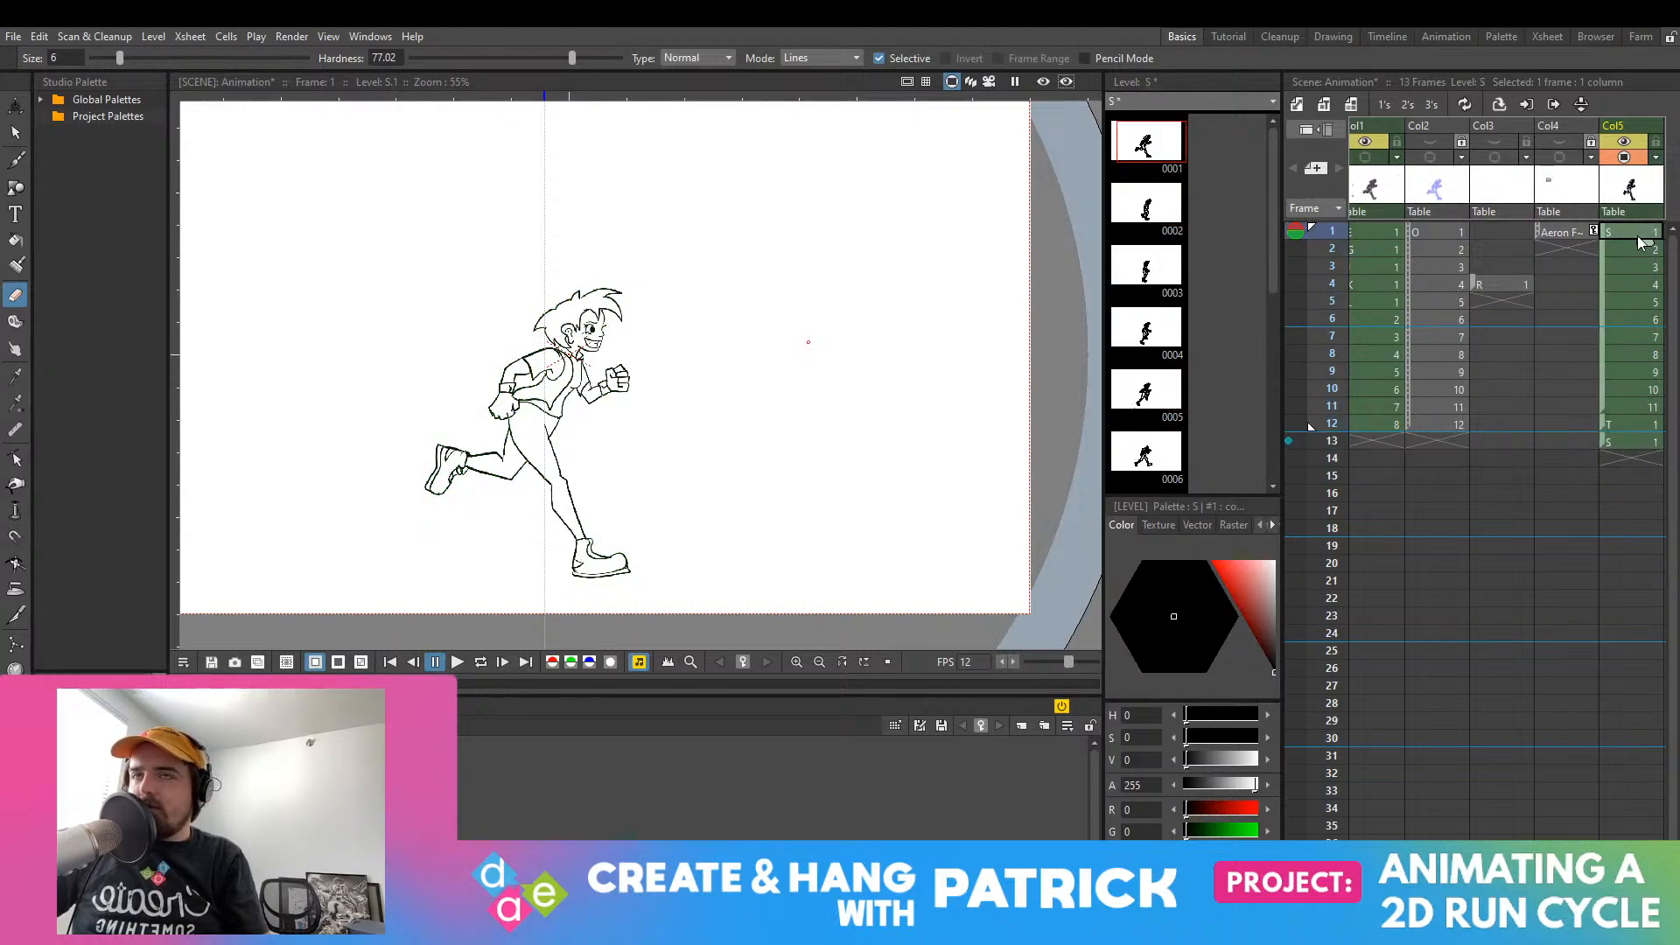
left_click(1644, 269)
left_click(1643, 377)
left_click(1639, 430)
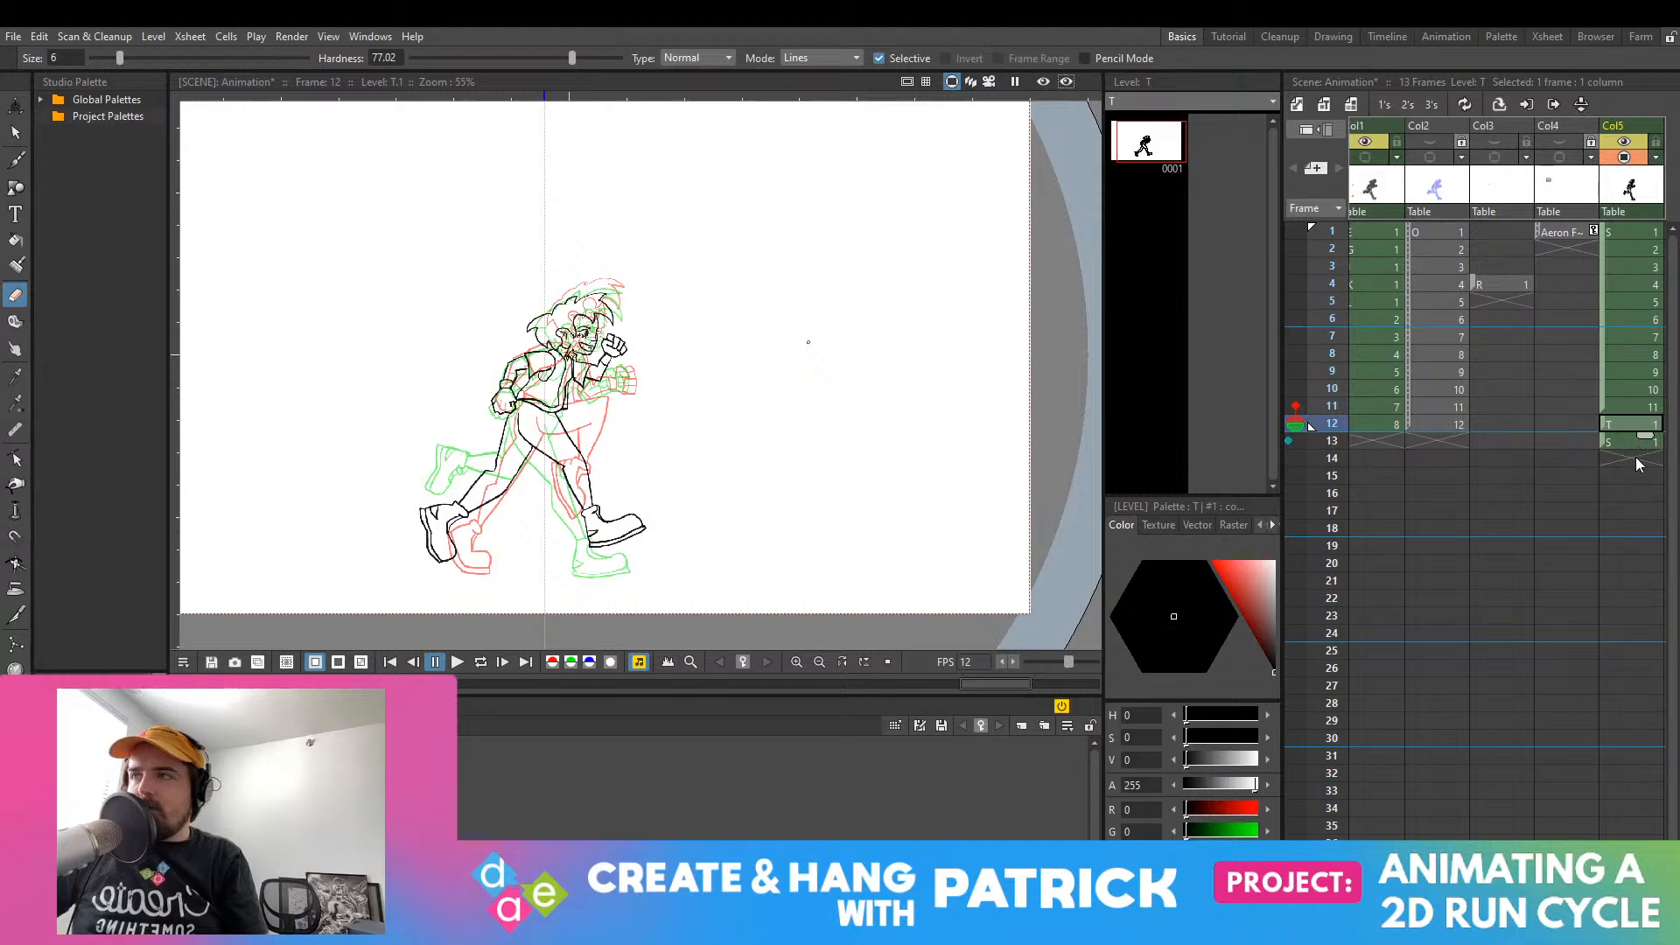
left_click_drag(1635, 457, 1633, 469)
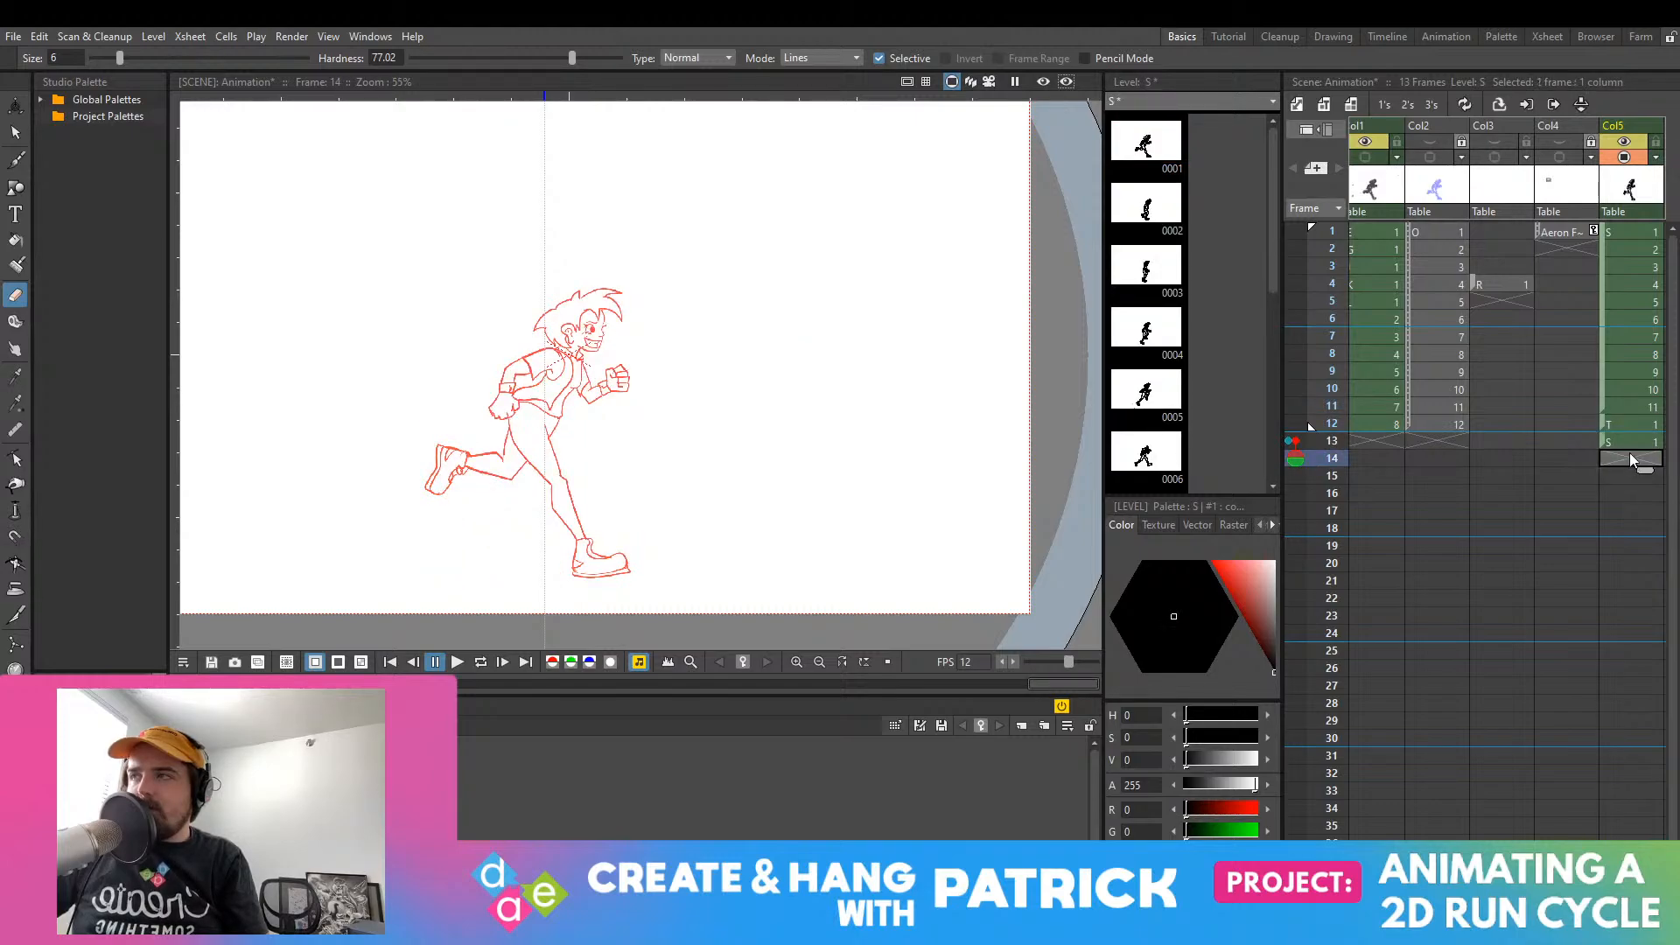
left_click(1633, 442)
scroll(599, 474, "up", 7)
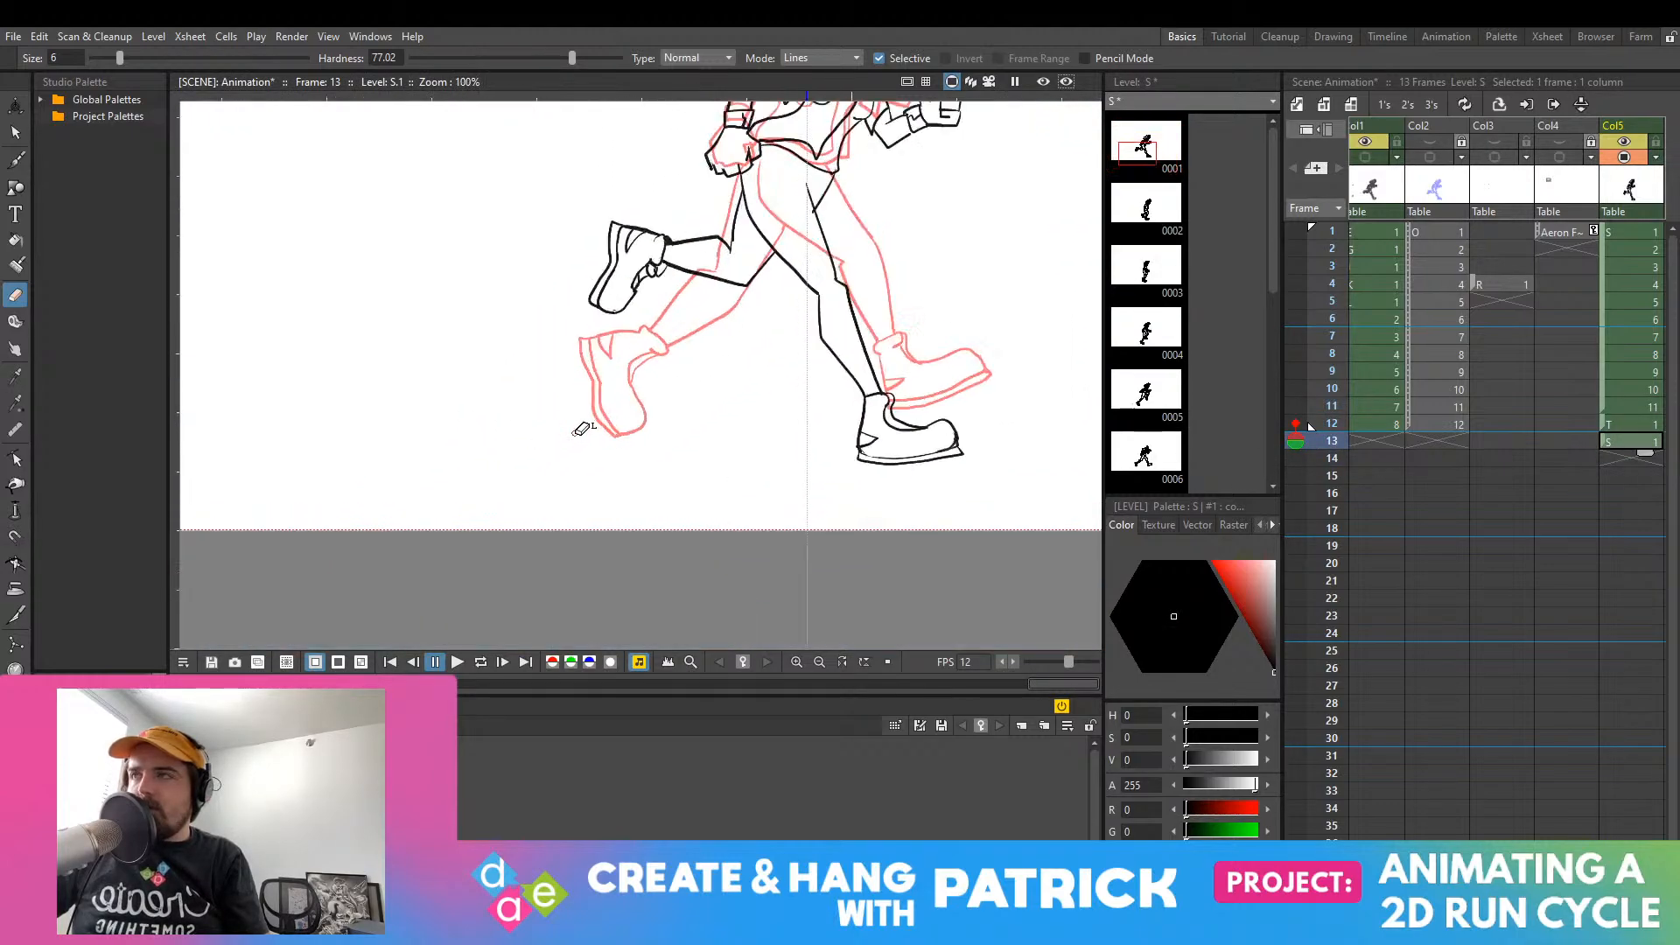
Step: On frame 12 of Col5, draw a shorter curved toe line inside the rear boot with the Brush tool
left_click(1610, 423)
scroll(591, 344, "up", 2)
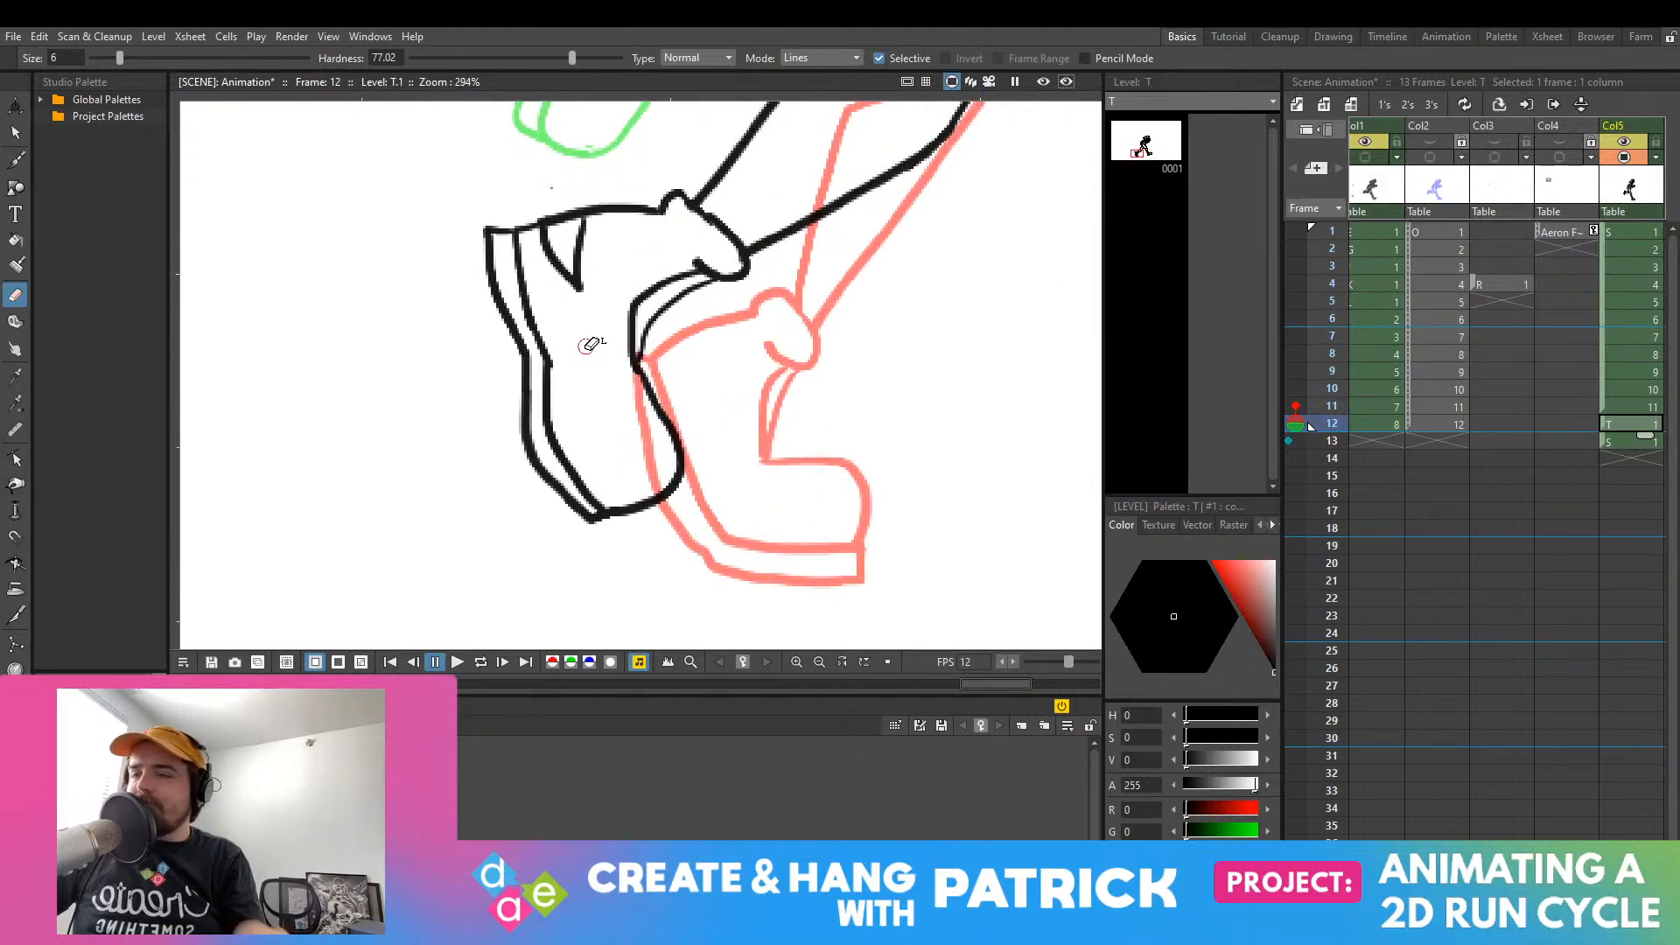
left_click(16, 160)
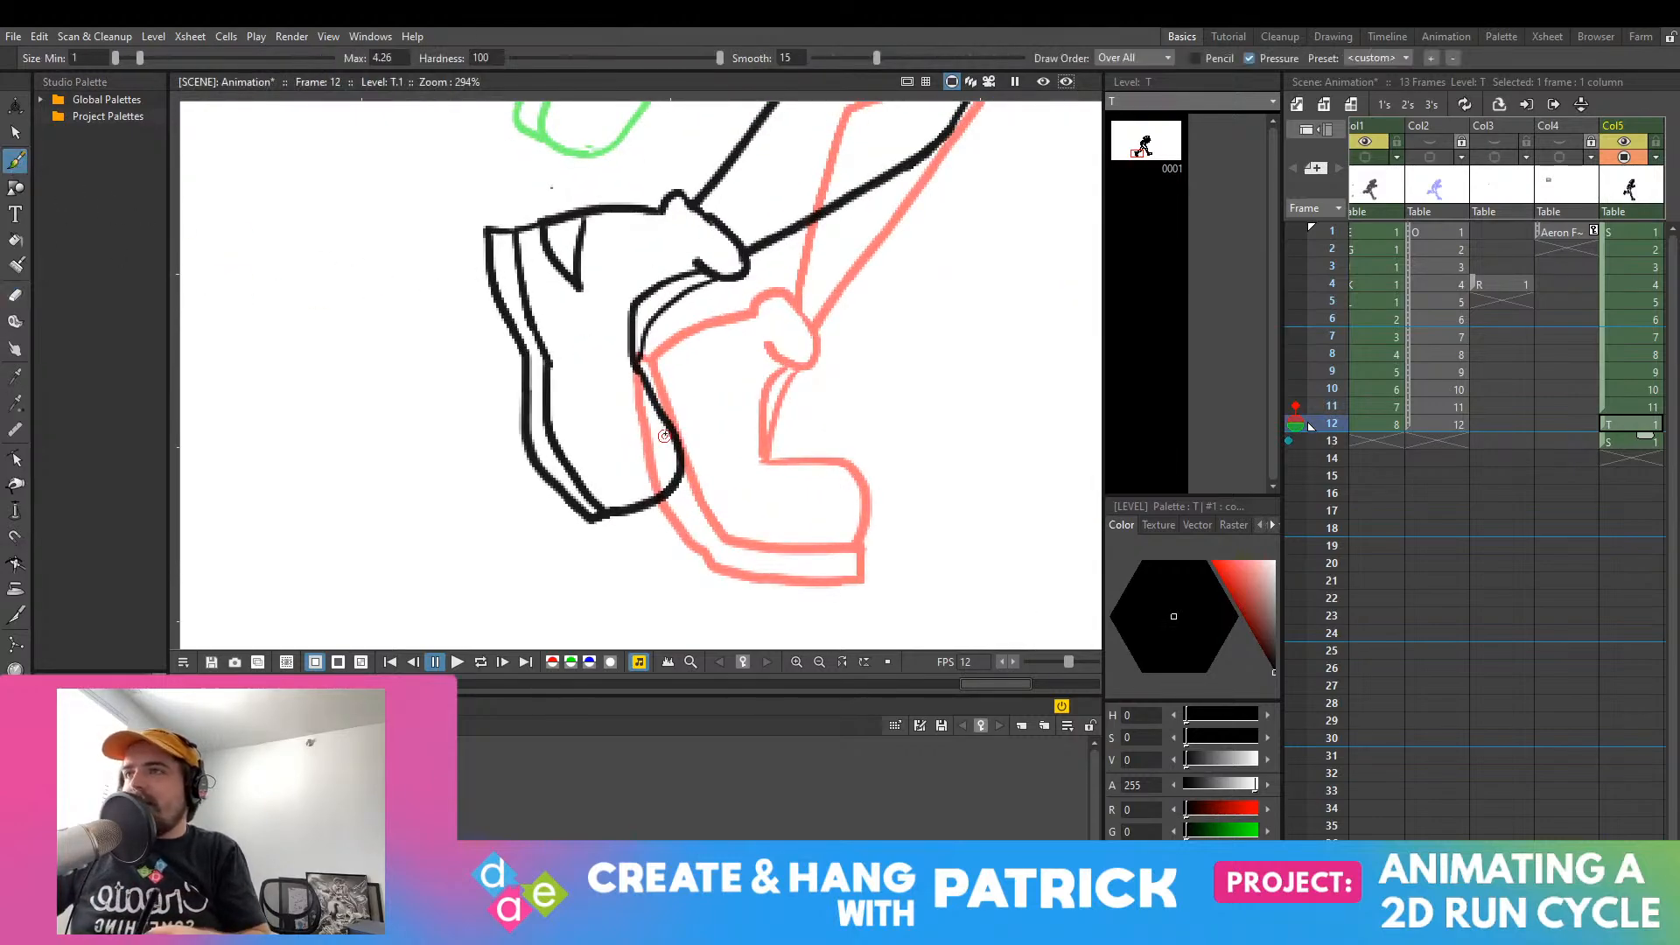
left_click_drag(626, 467, 593, 478)
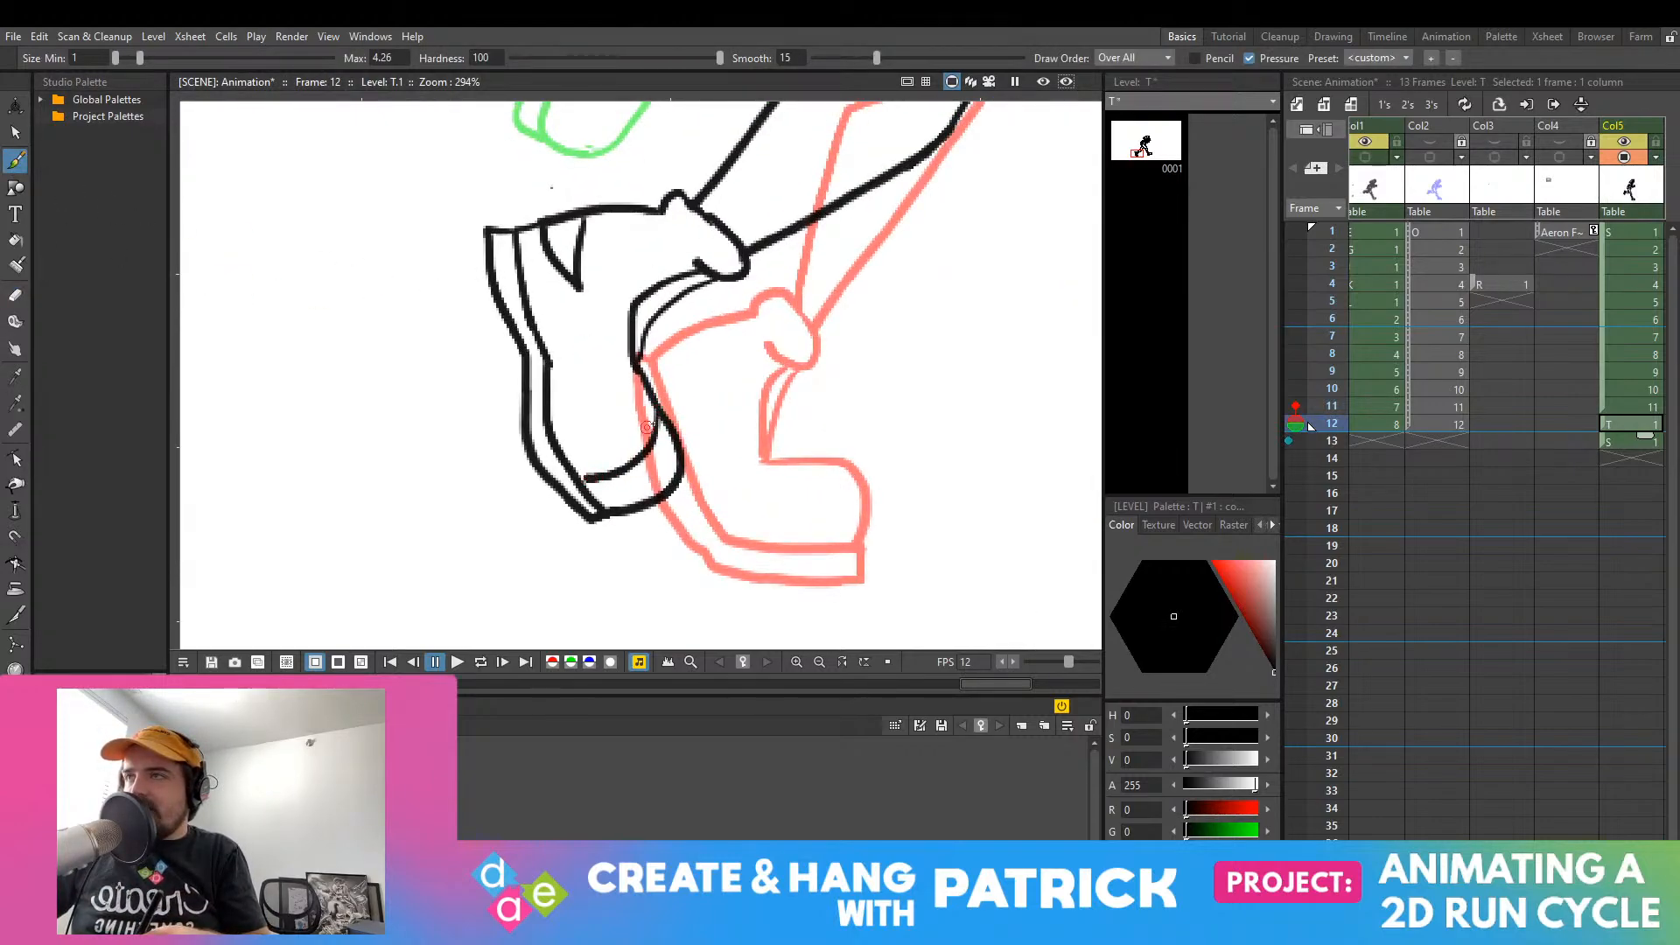
key("ctrl+z")
left_click_drag(661, 429, 595, 492)
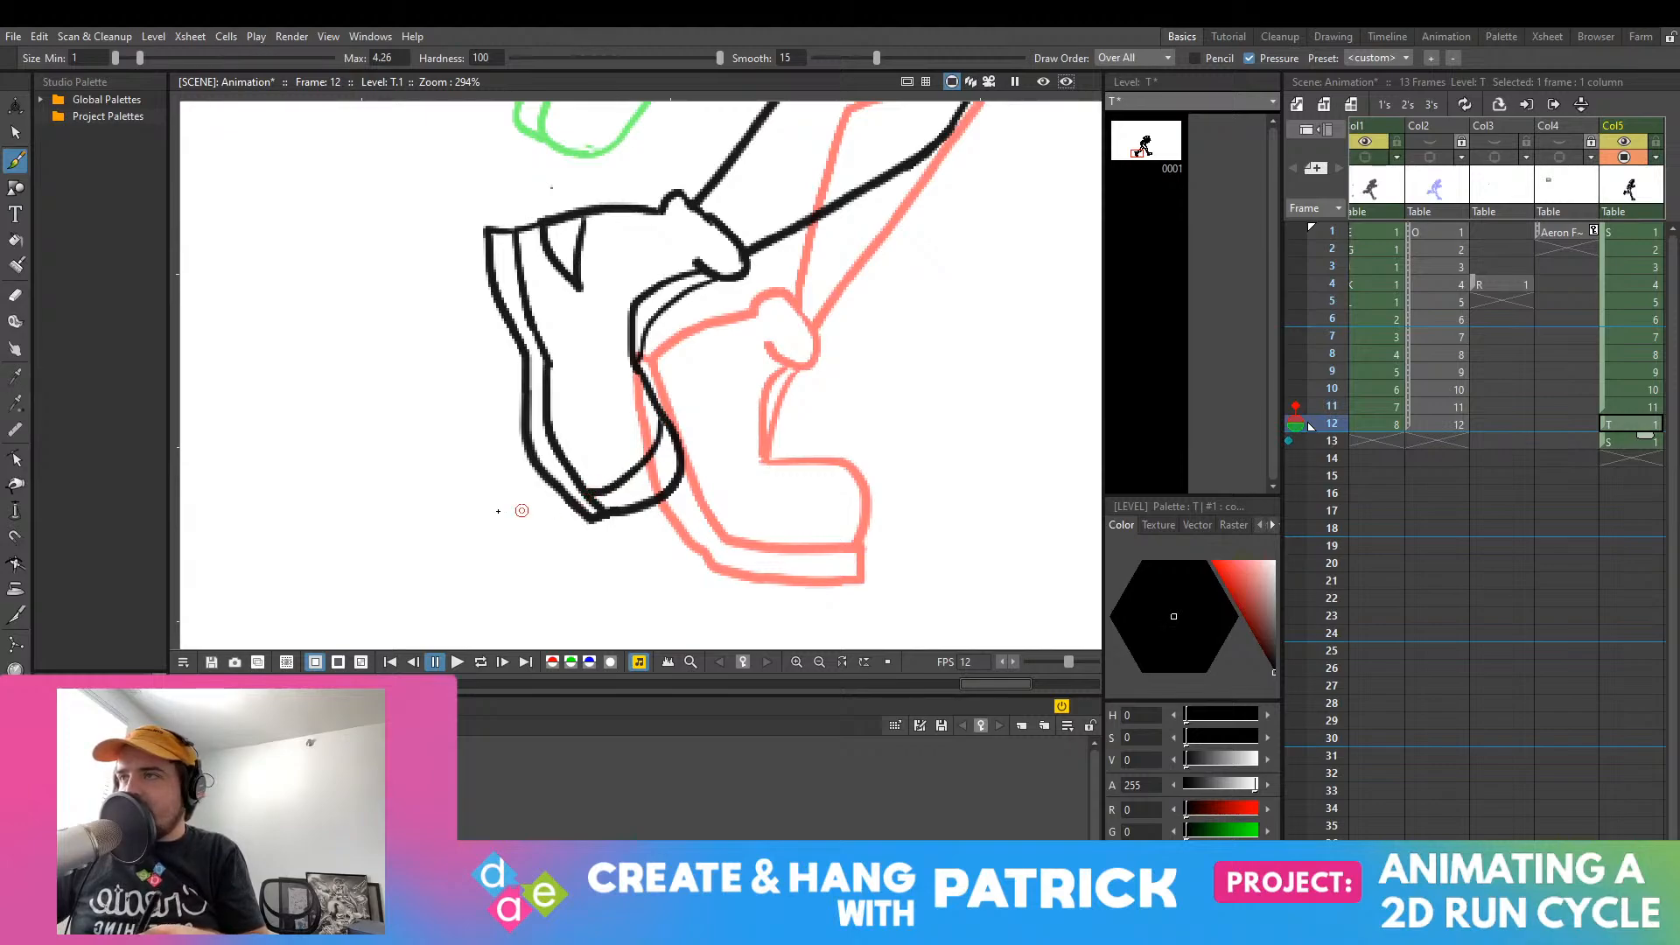
Step: Erase the old toe outline beyond the new line on the rear boot and ink the sole's tip closed
left_click(15, 295)
mouse_move(683, 426)
left_mouse_down()
mouse_move(660, 499)
mouse_move(611, 487)
mouse_move(638, 487)
mouse_move(618, 519)
left_mouse_up()
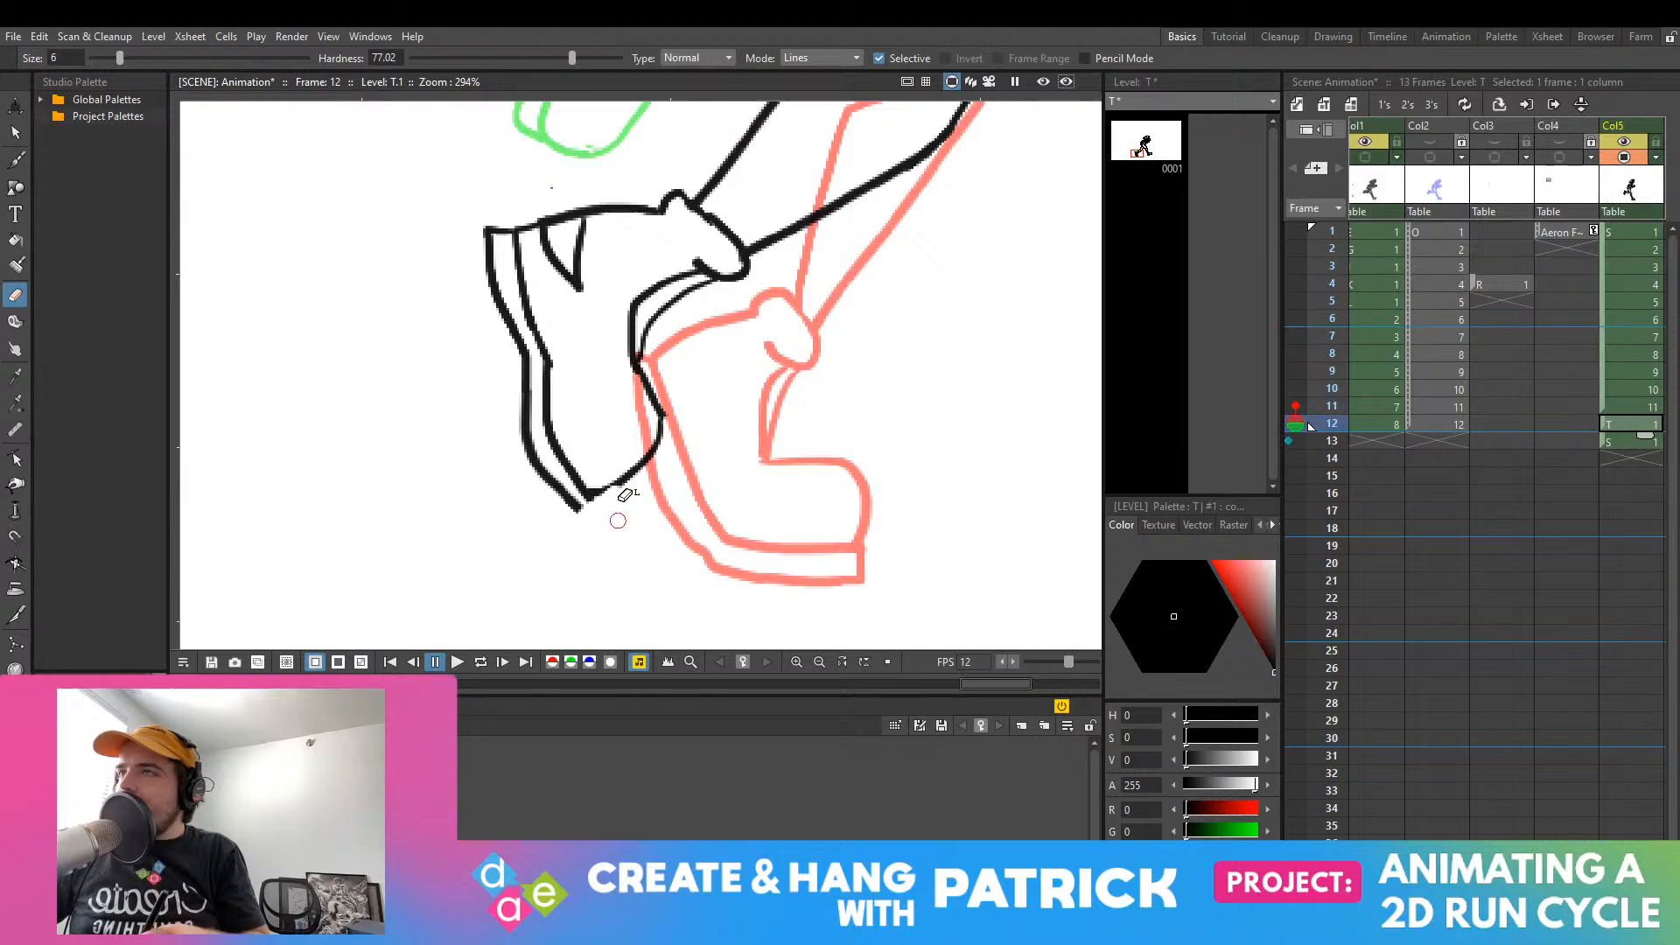
left_click(15, 160)
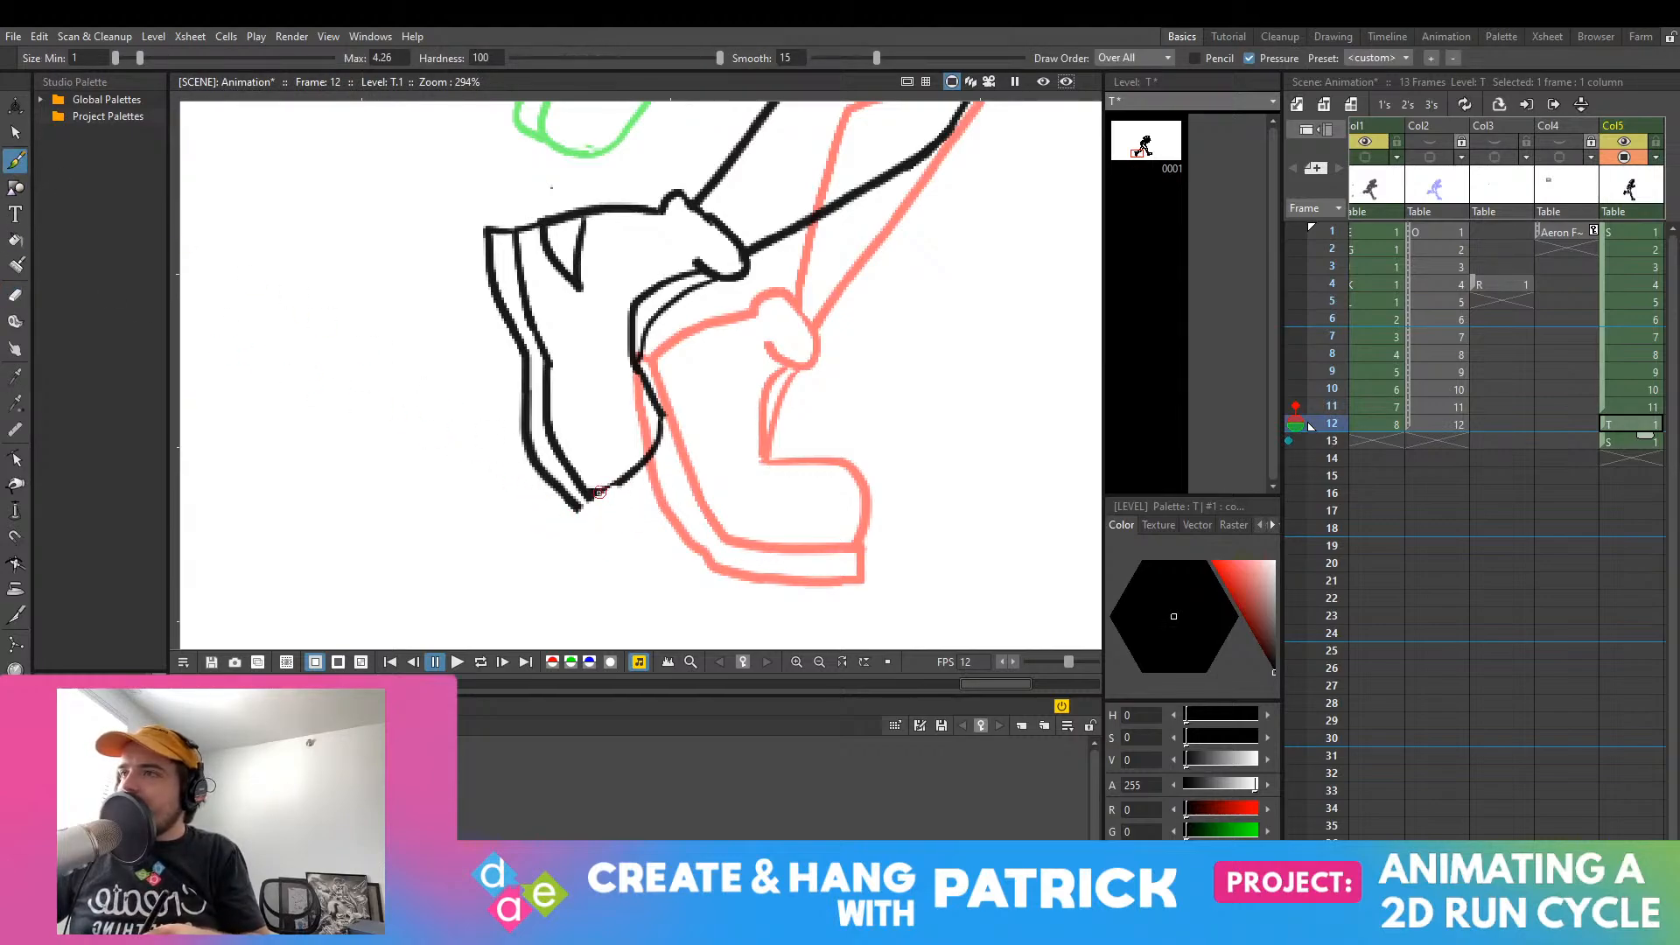
left_click_drag(578, 511, 603, 489)
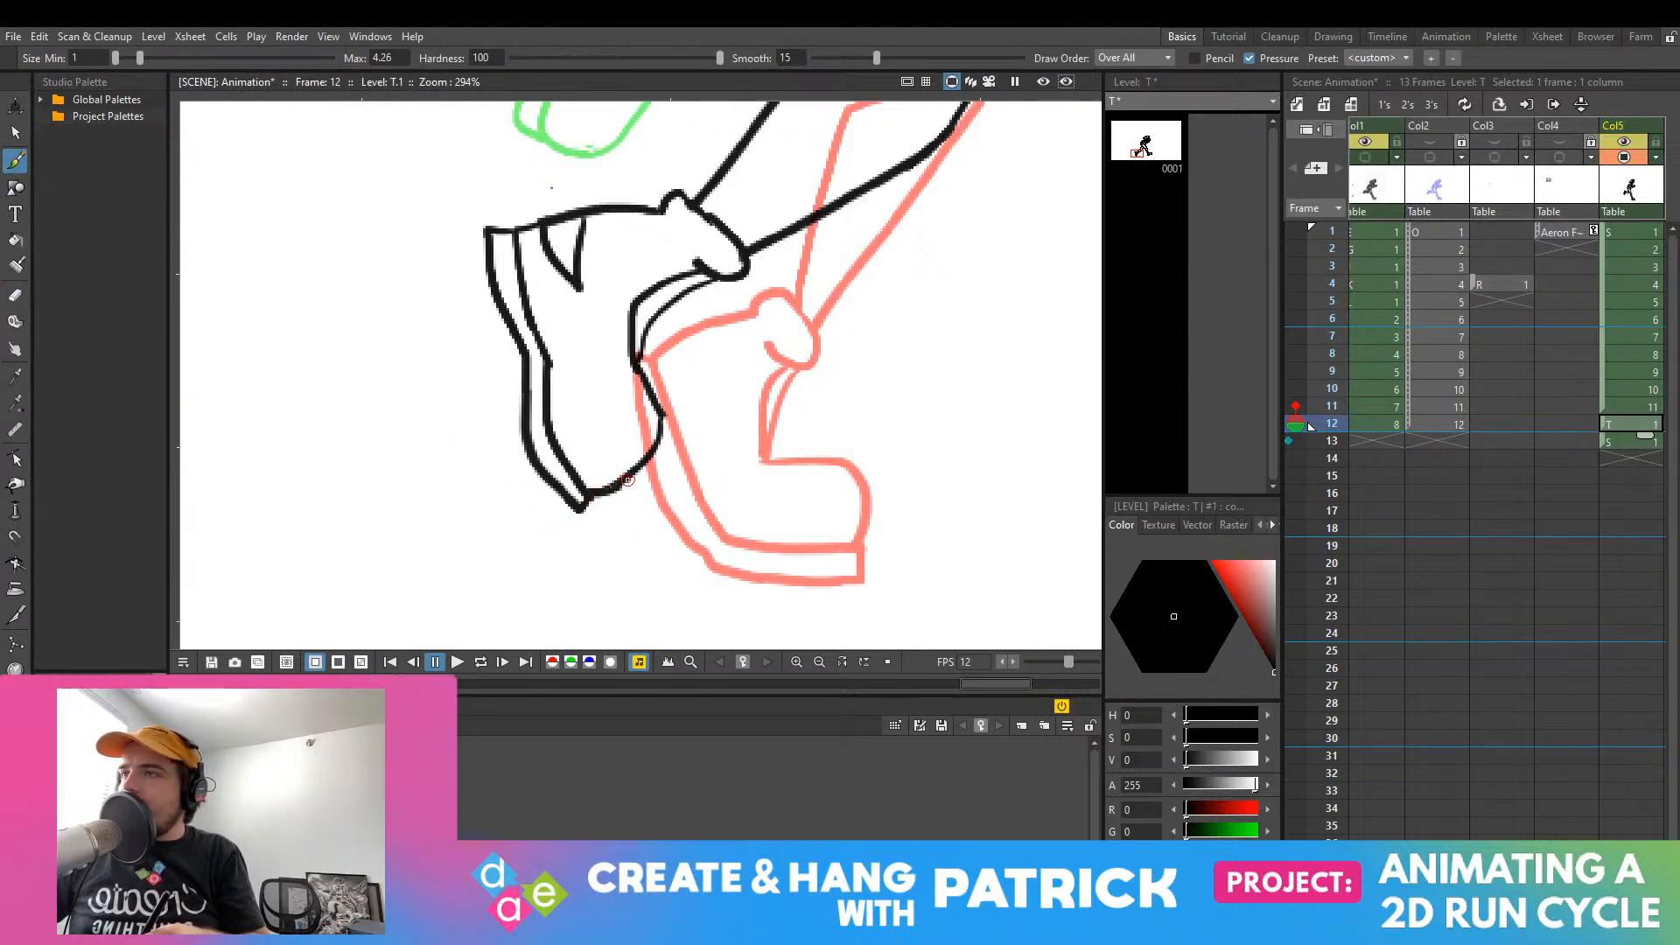
Step: Add short lace lines across the front of the rear boot on frame 12 and check the drawing against frame 13
left_click_drag(654, 308, 682, 300)
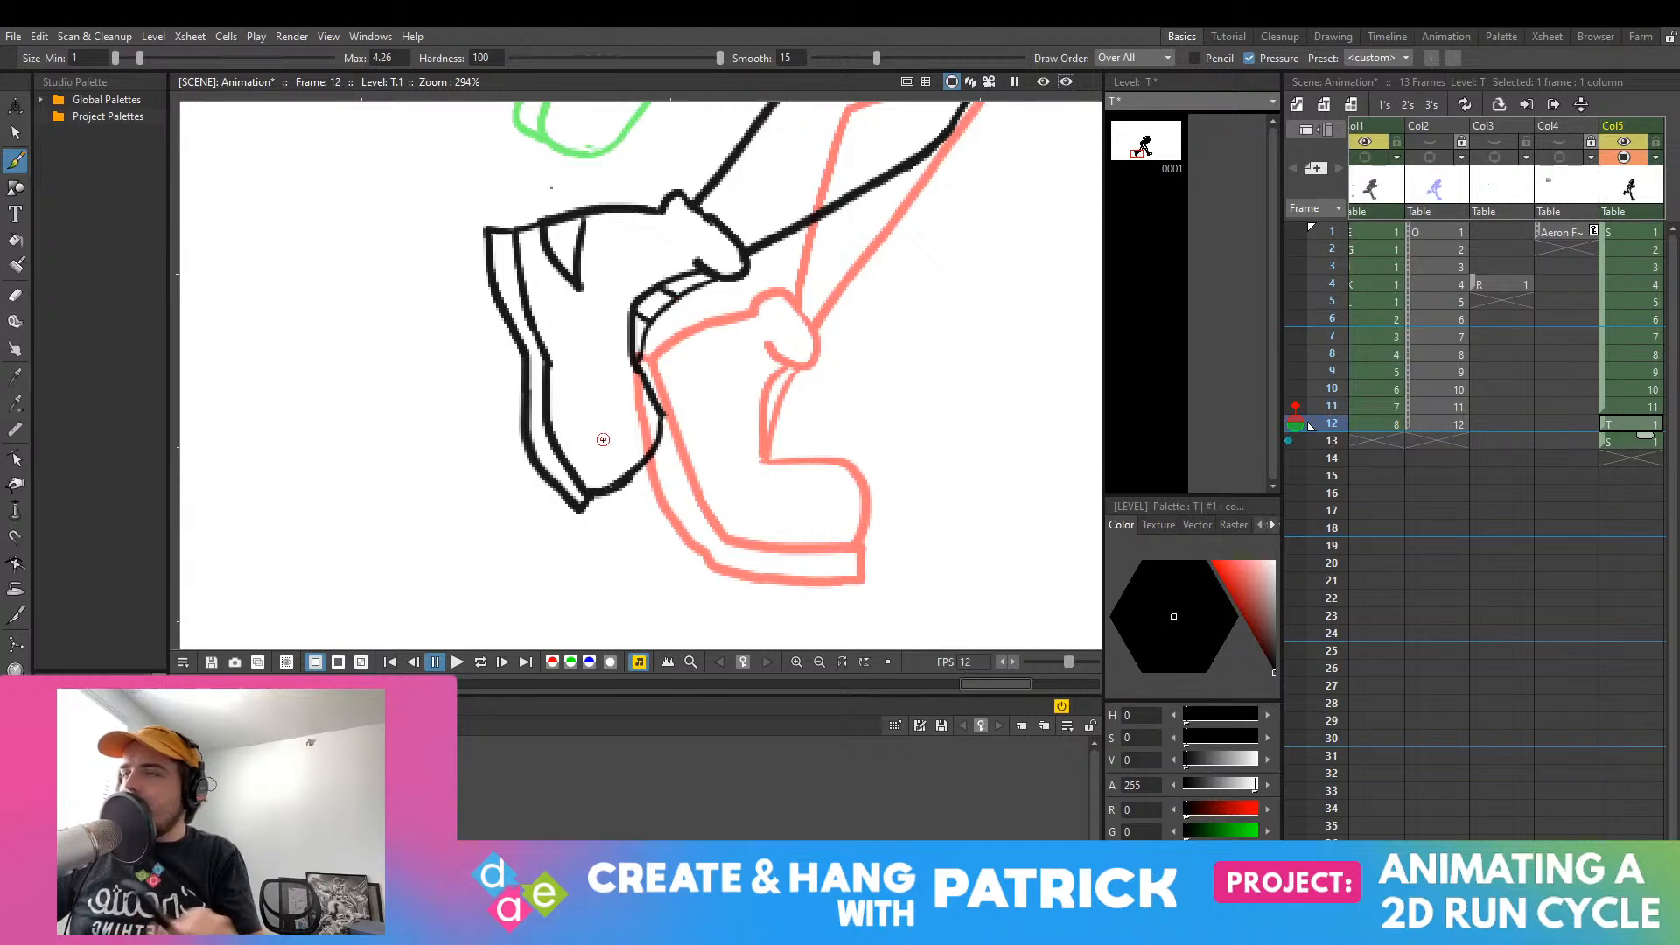
scroll(604, 440, "down", 3)
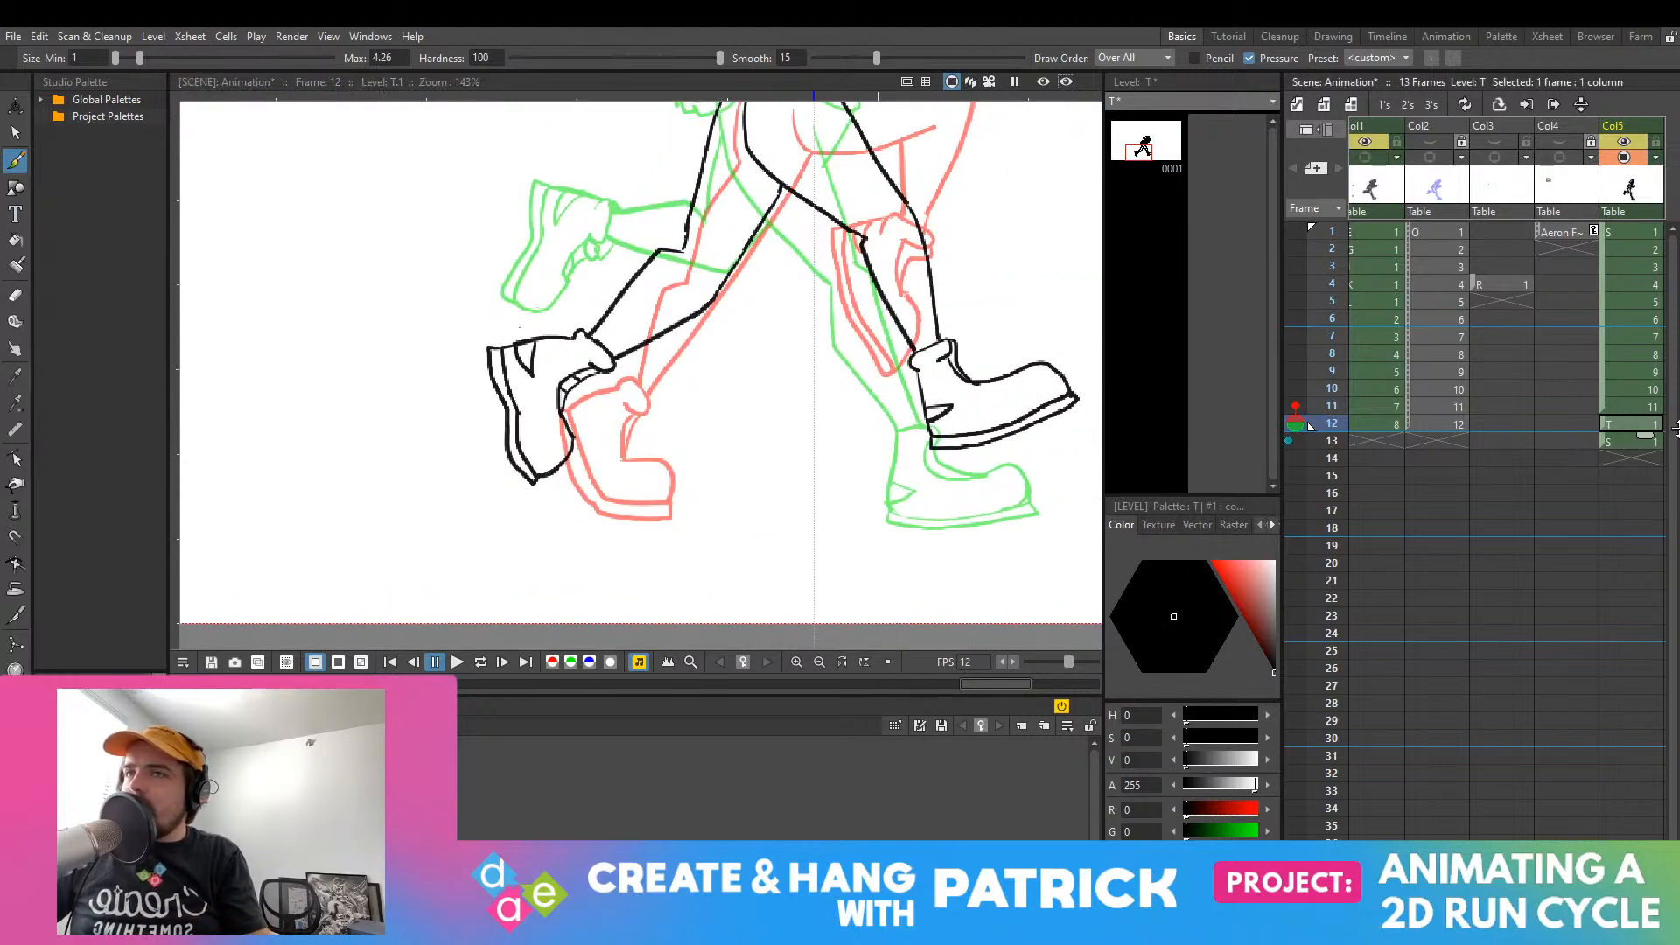
left_click(1642, 450)
left_click(1643, 434)
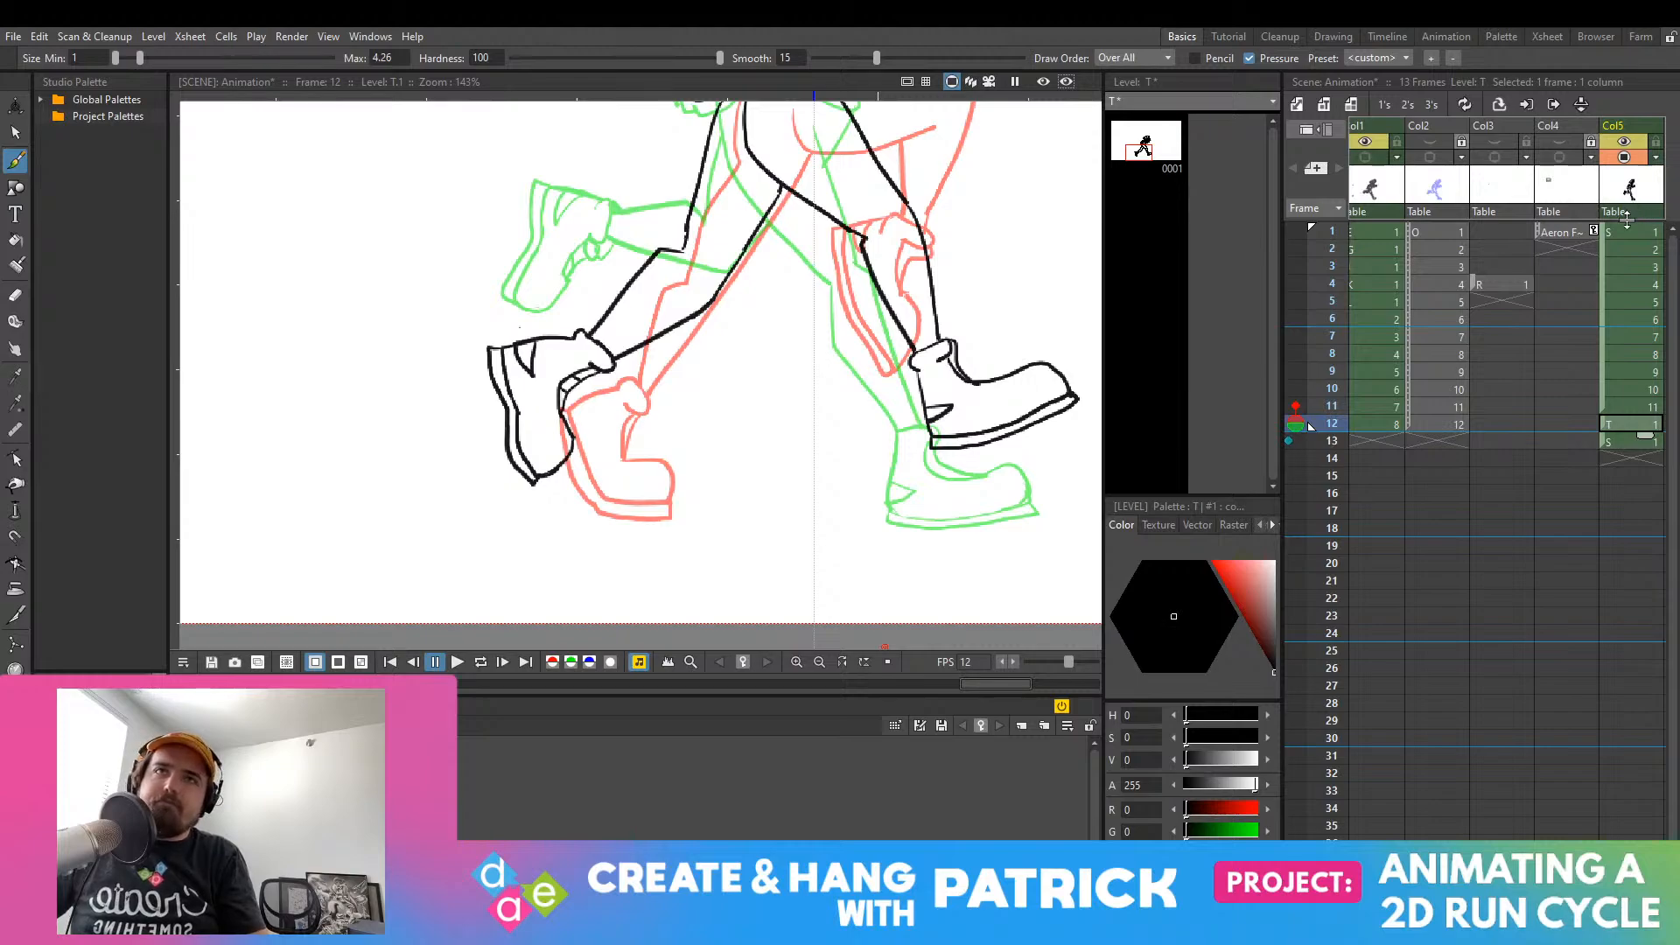
Step: Step through the Col5 frames with onion skin and examine the leg and boot poses from frame 12 back to 3
left_click(1626, 234)
left_click(1635, 266)
left_click(1641, 303)
left_click(1644, 355)
left_click(1647, 393)
left_click(1647, 410)
left_click_drag(1646, 428, 1647, 440)
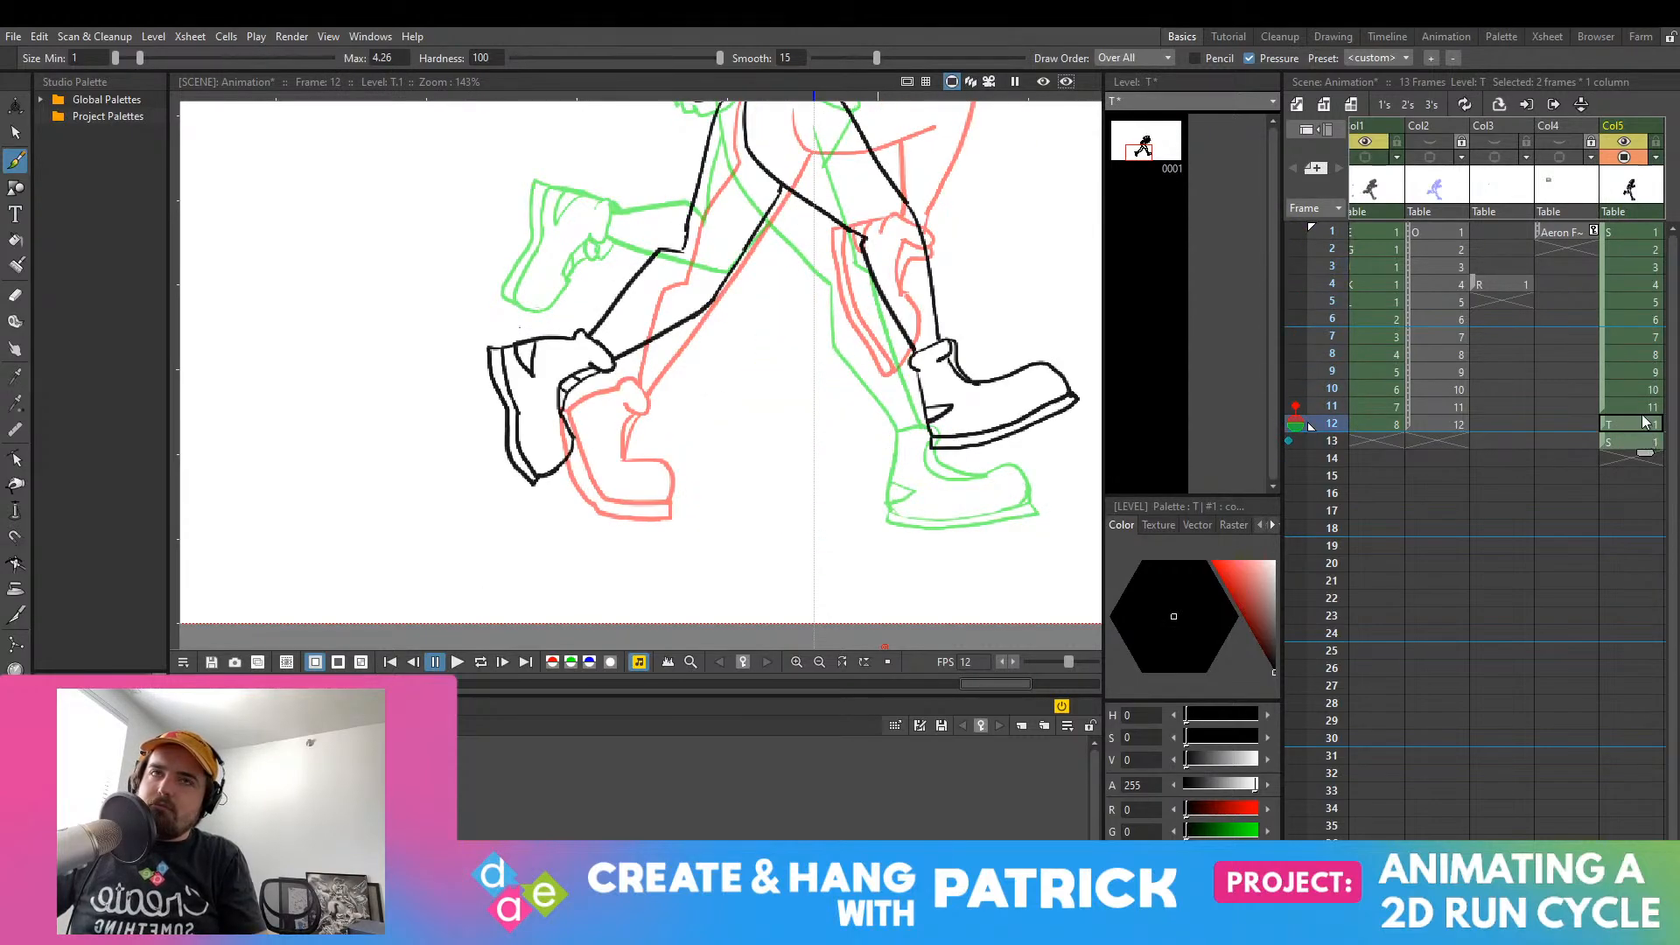
left_click(1642, 406)
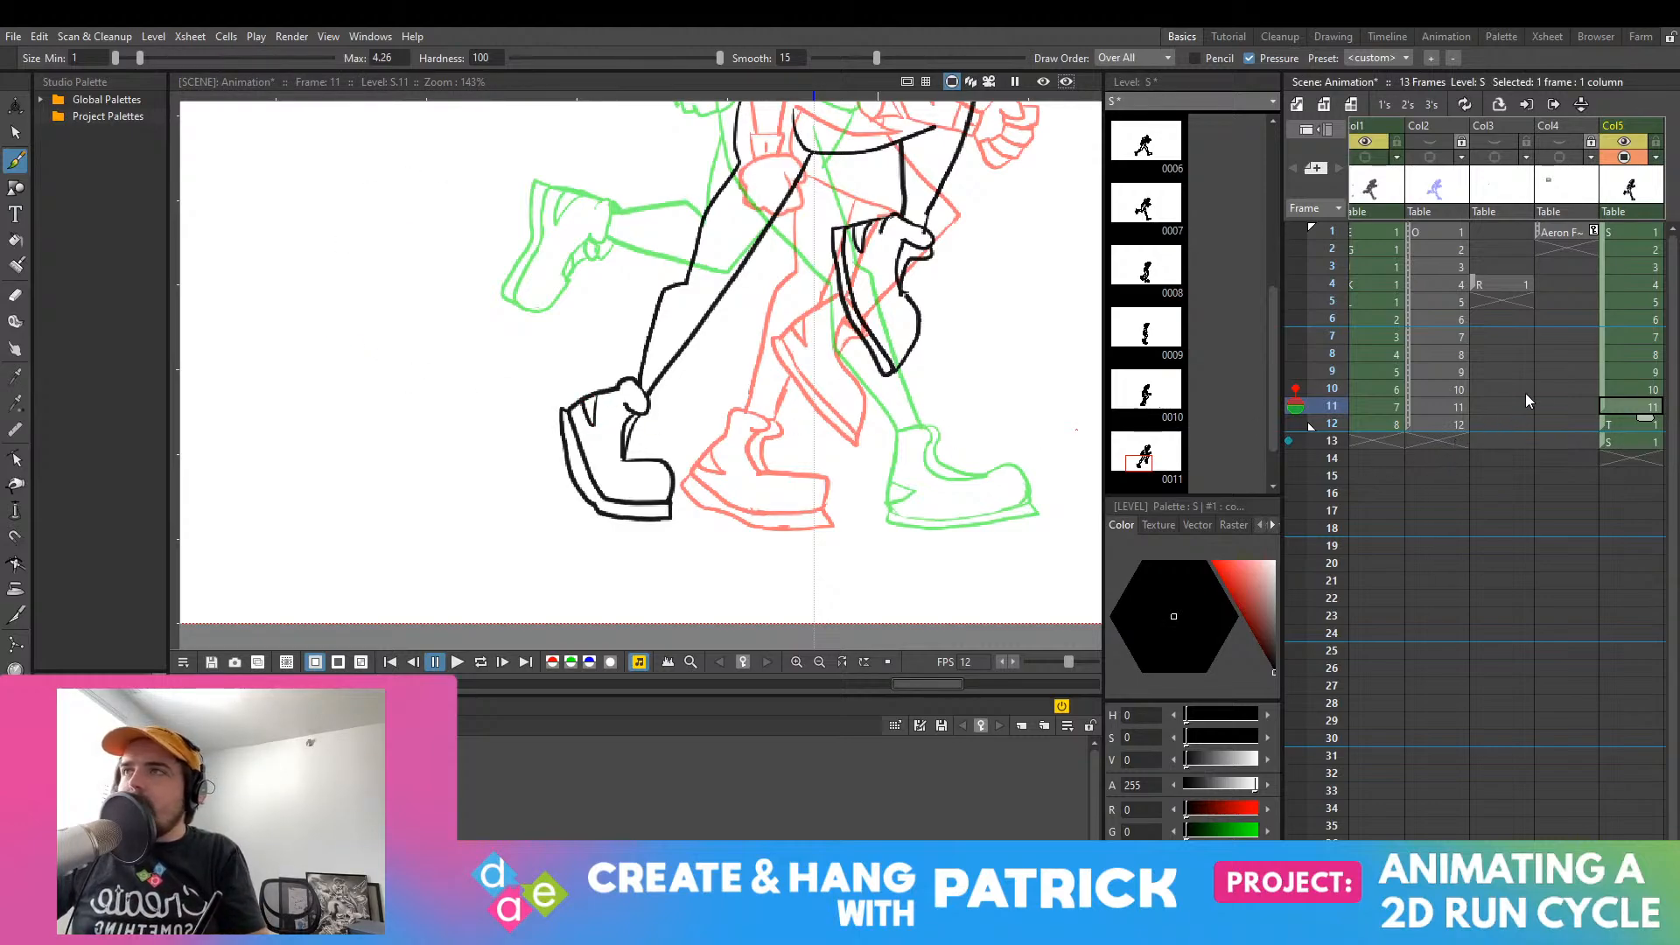
left_click(1636, 393)
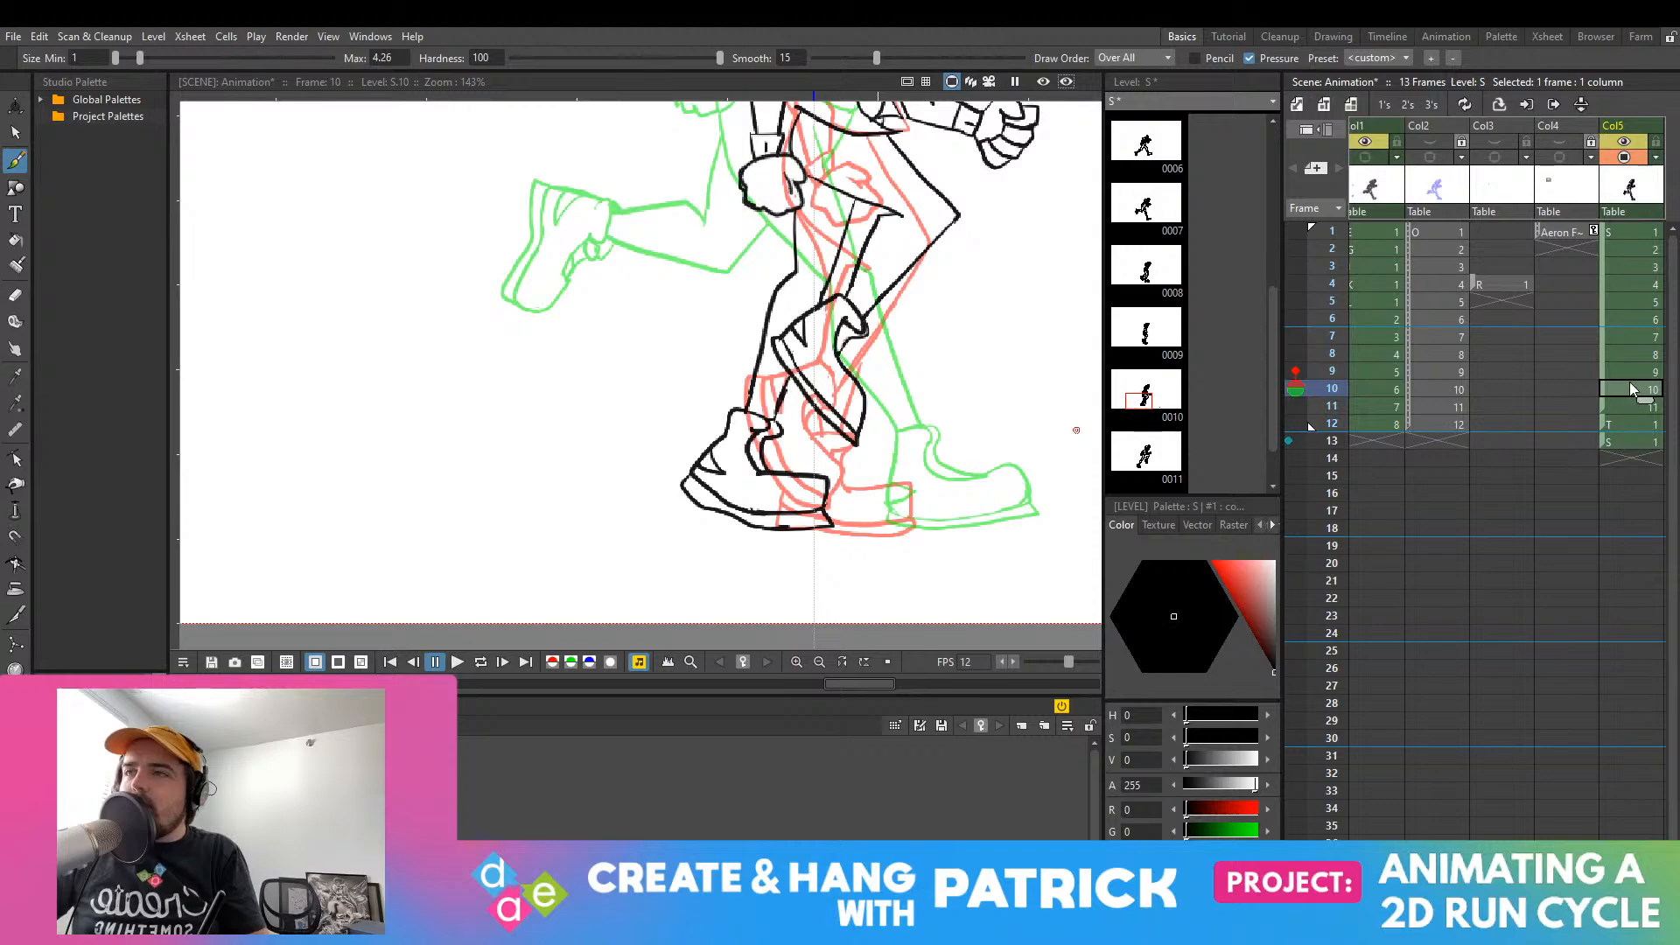
left_click(1626, 375)
left_click(1625, 355)
left_click(1626, 320)
left_click(1623, 298)
left_click(1617, 265)
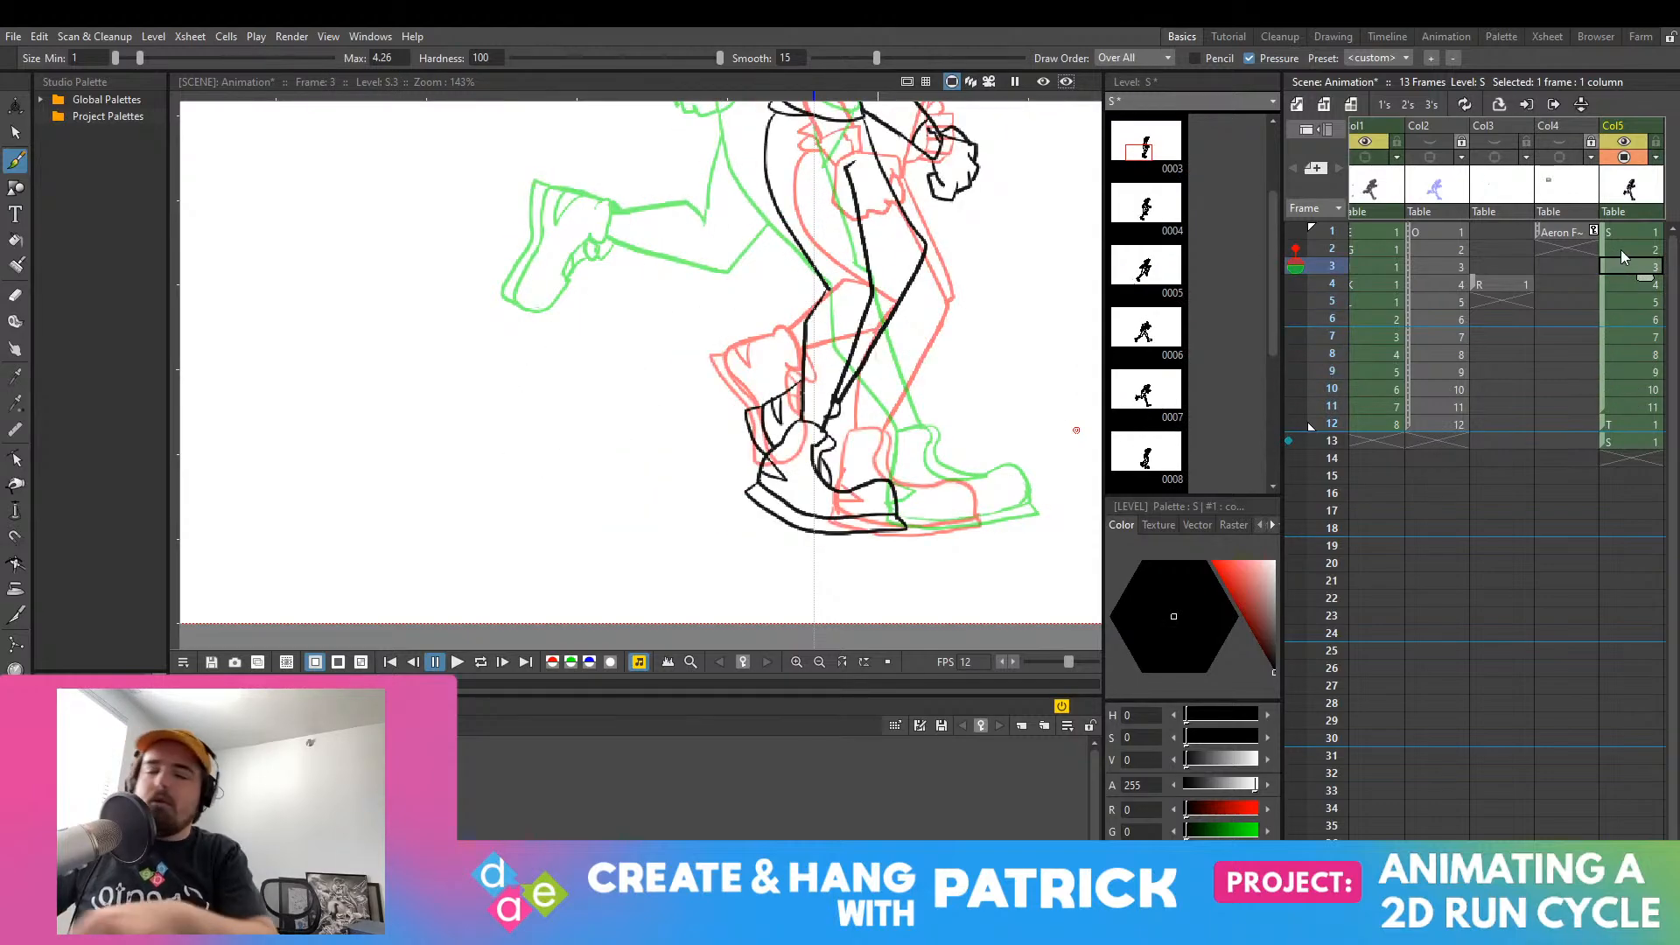
Step: Play the inked run cycle from frame 1 with the whole character in view
scroll(450, 416, "down", 8)
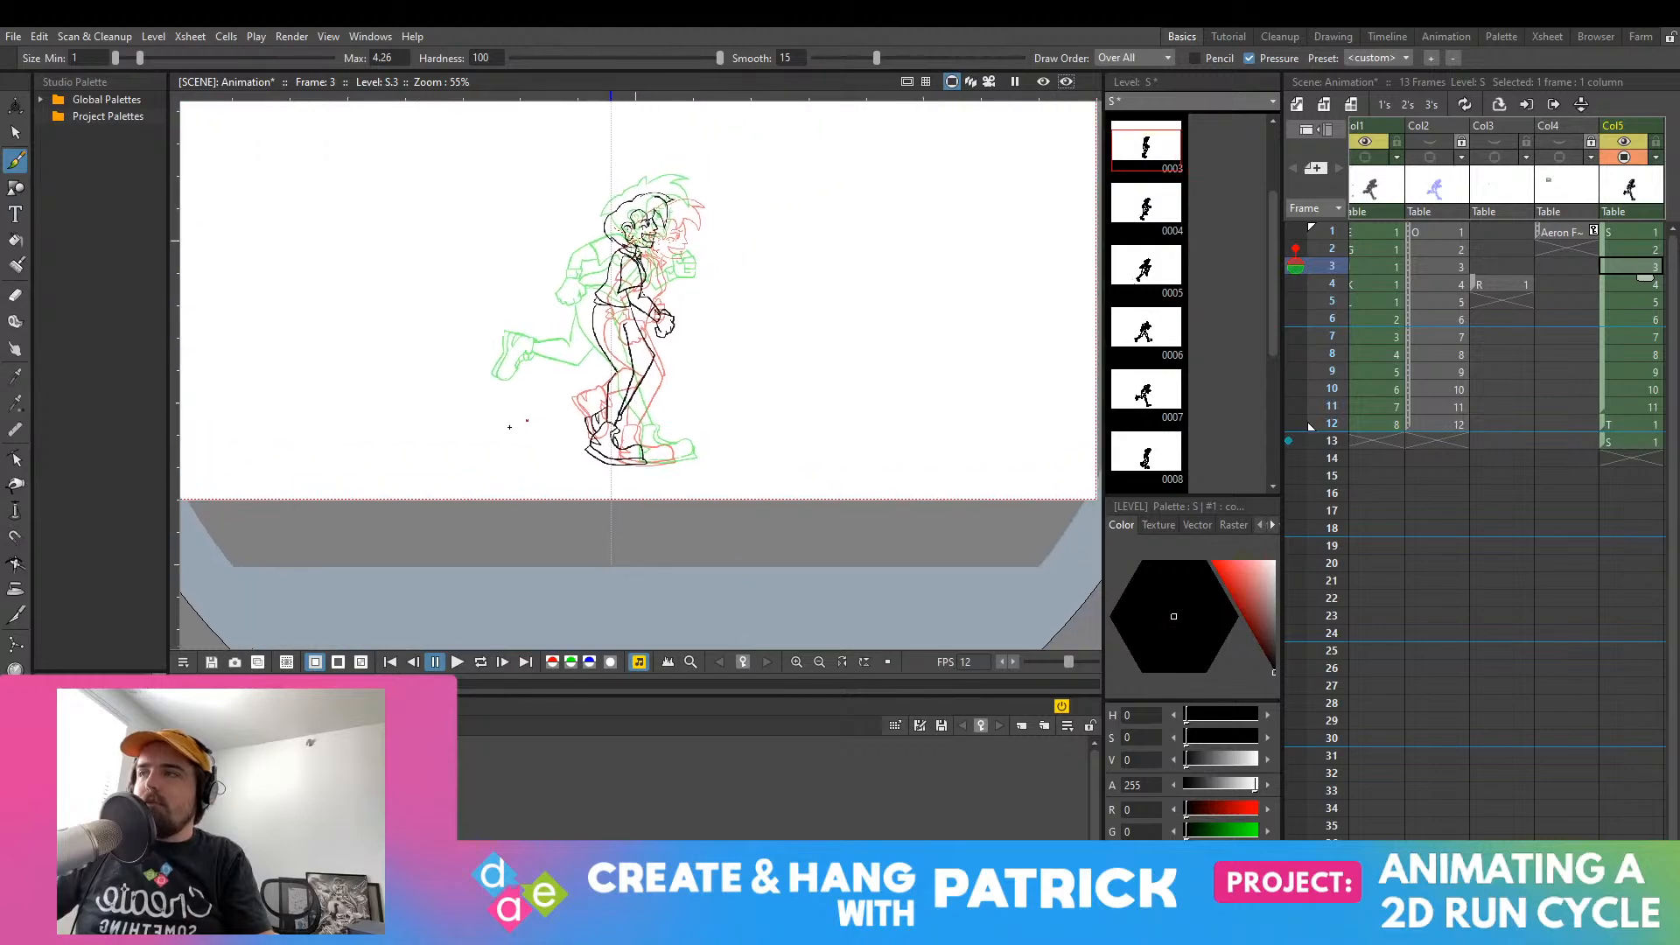
scroll(450, 415, "up", 5)
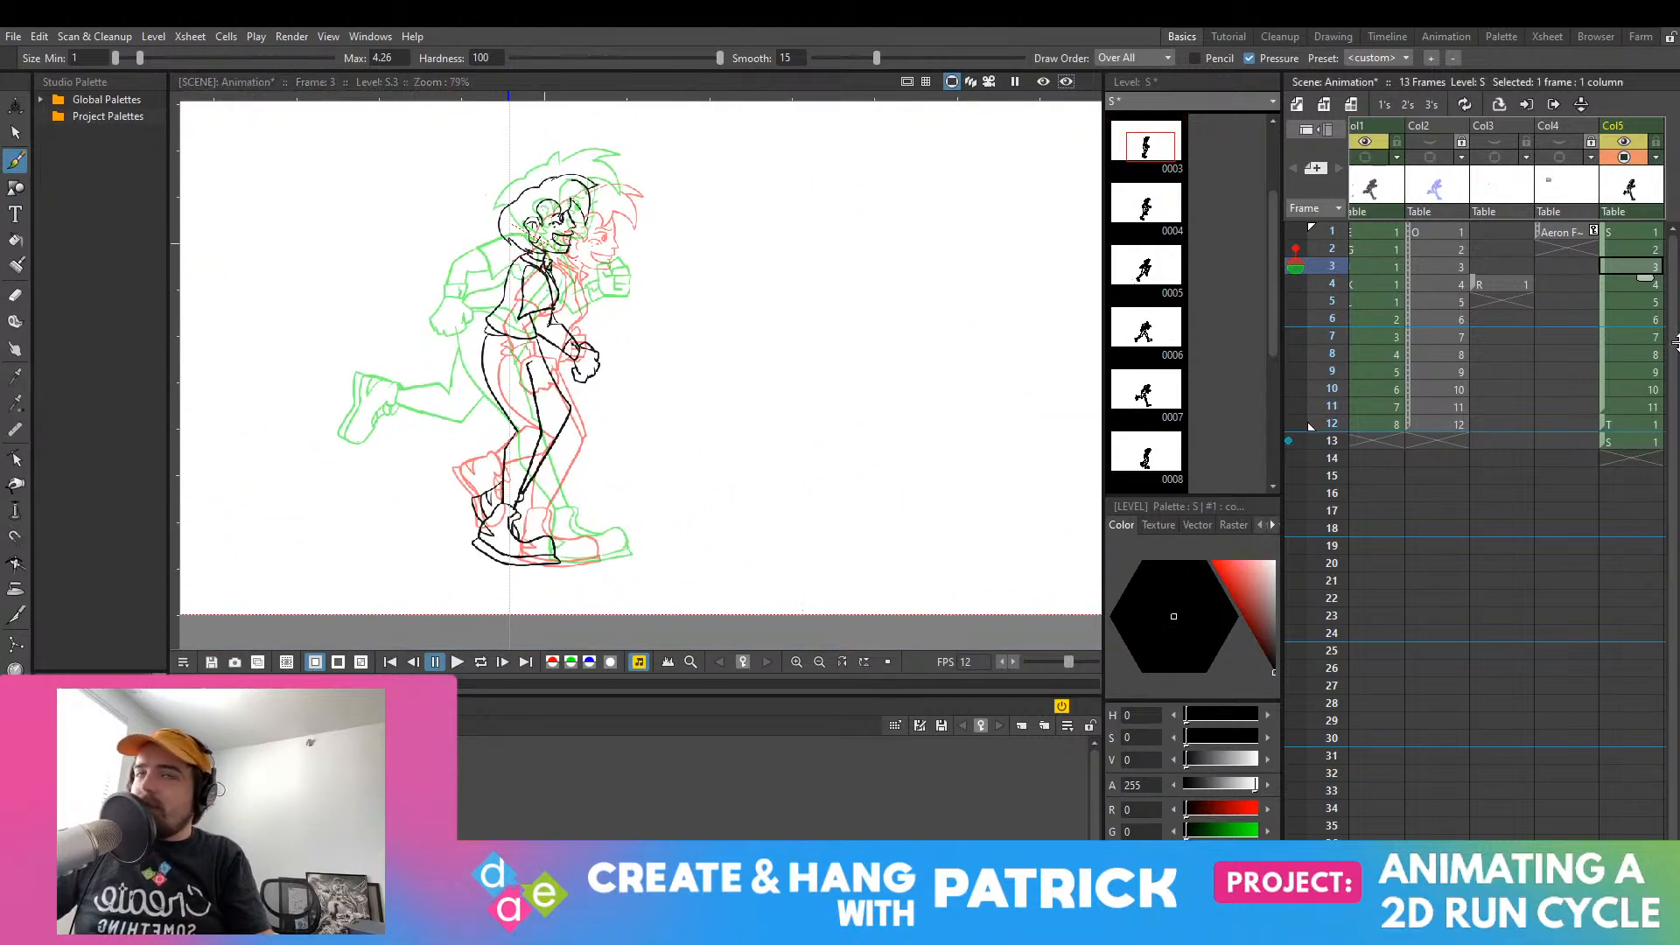
left_click(1626, 230)
left_click(458, 663)
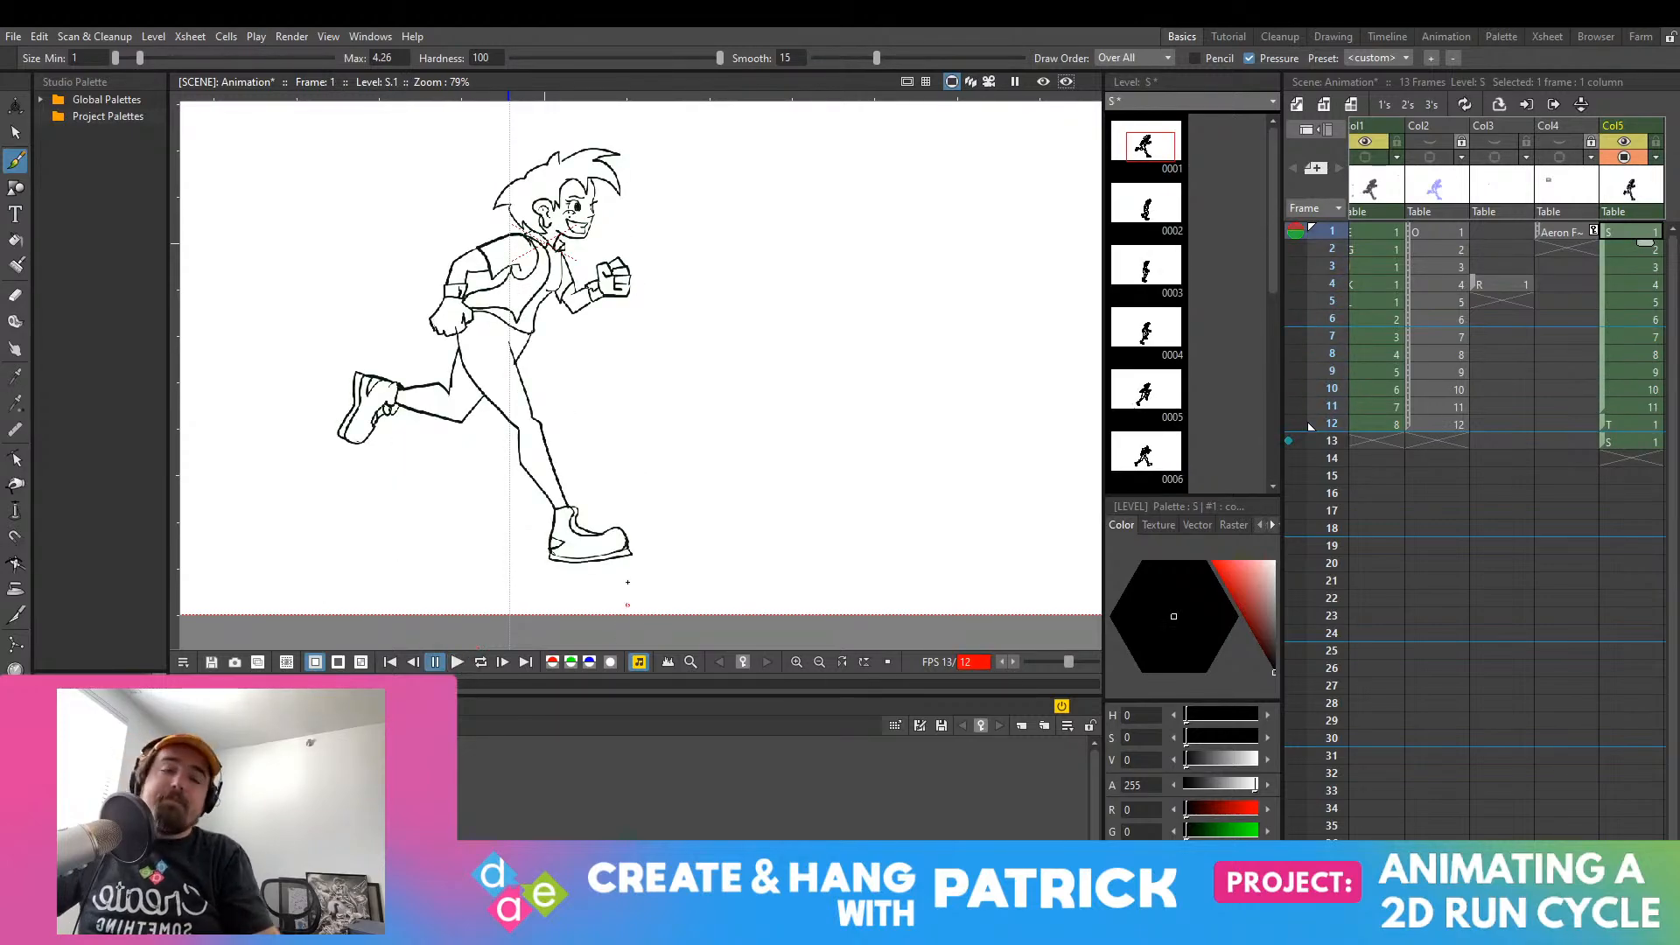
Step: Try filling the character's vest on frame 1 with black using the Fill tool
scroll(515, 411, "up", 4)
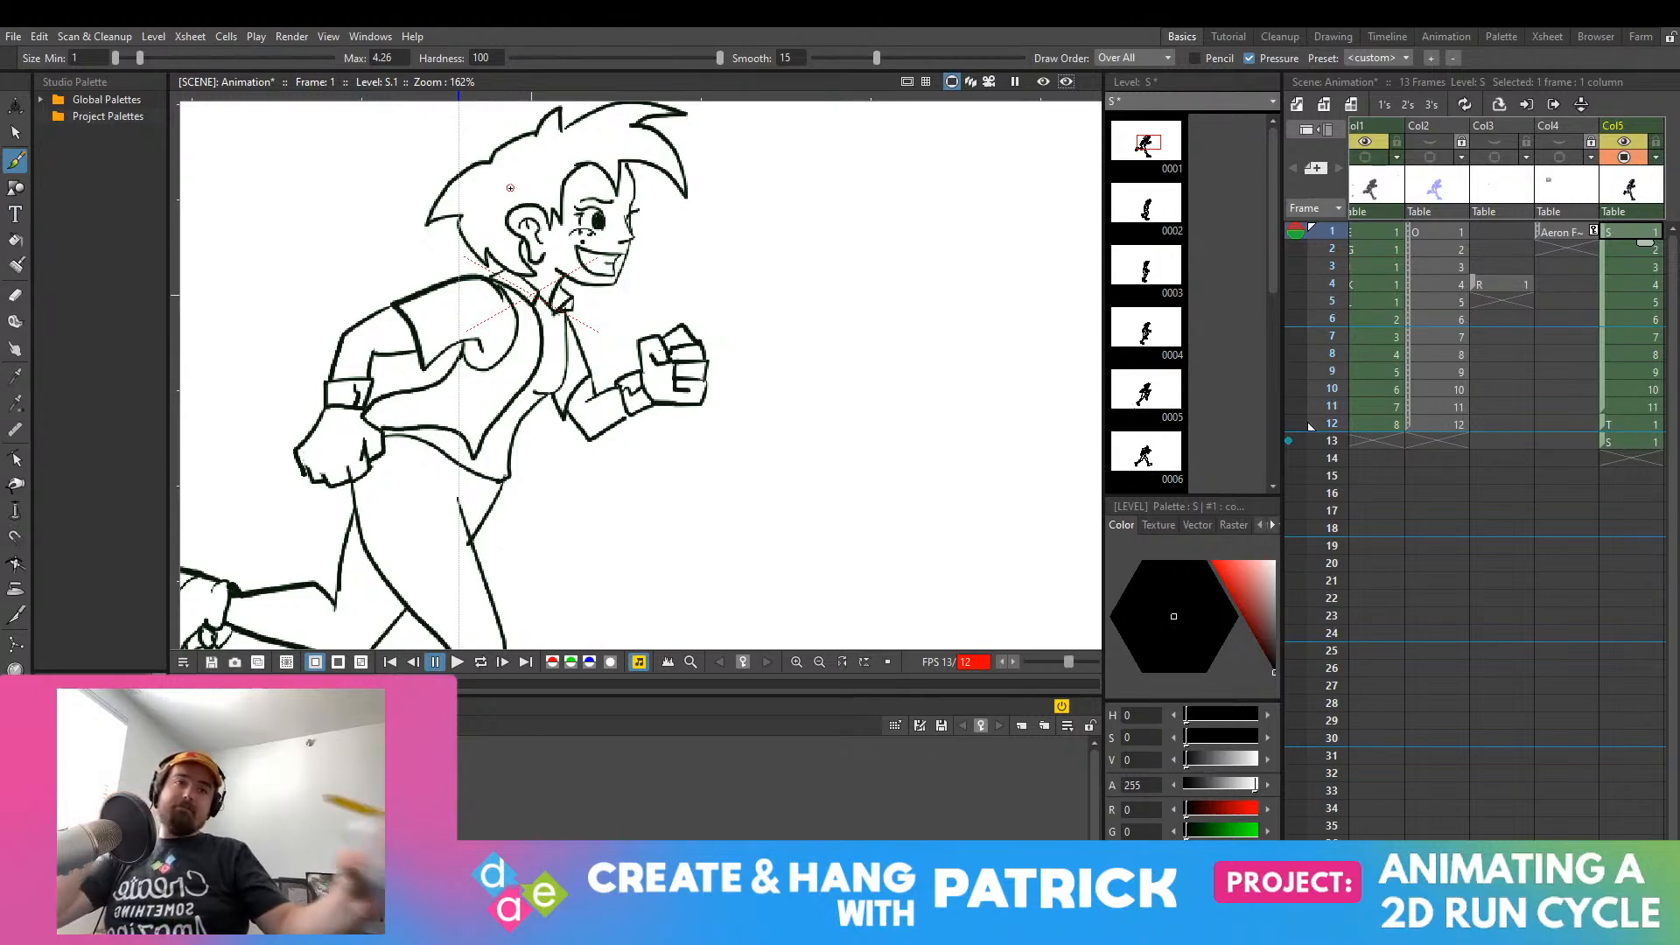
left_click(15, 238)
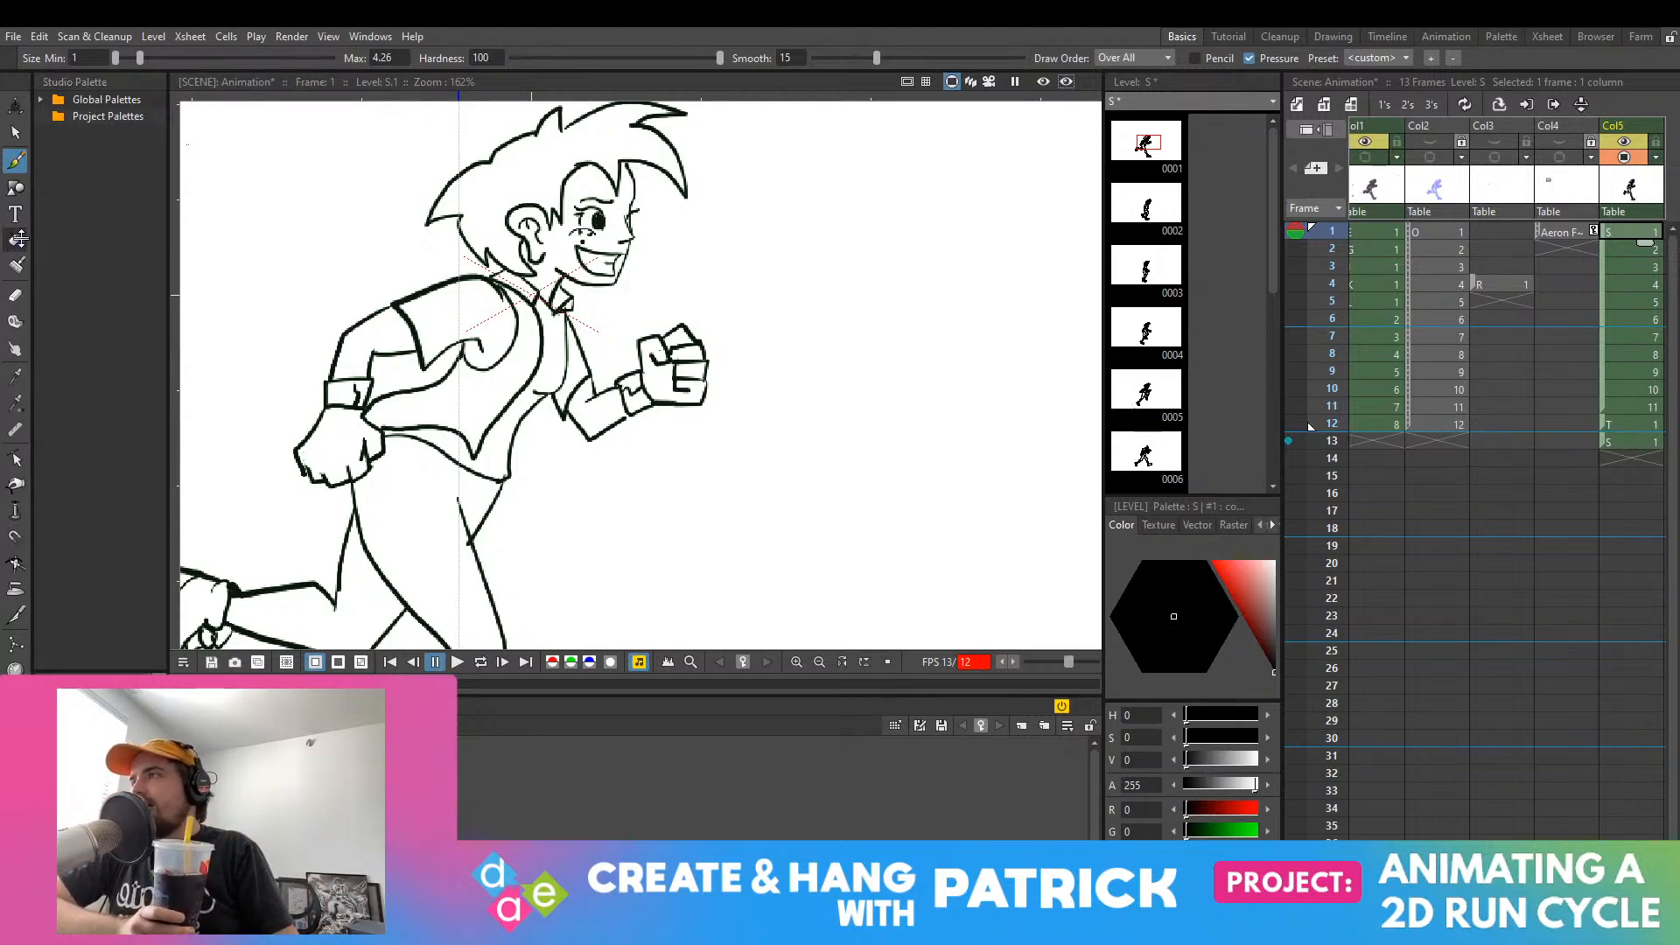
left_click(532, 399)
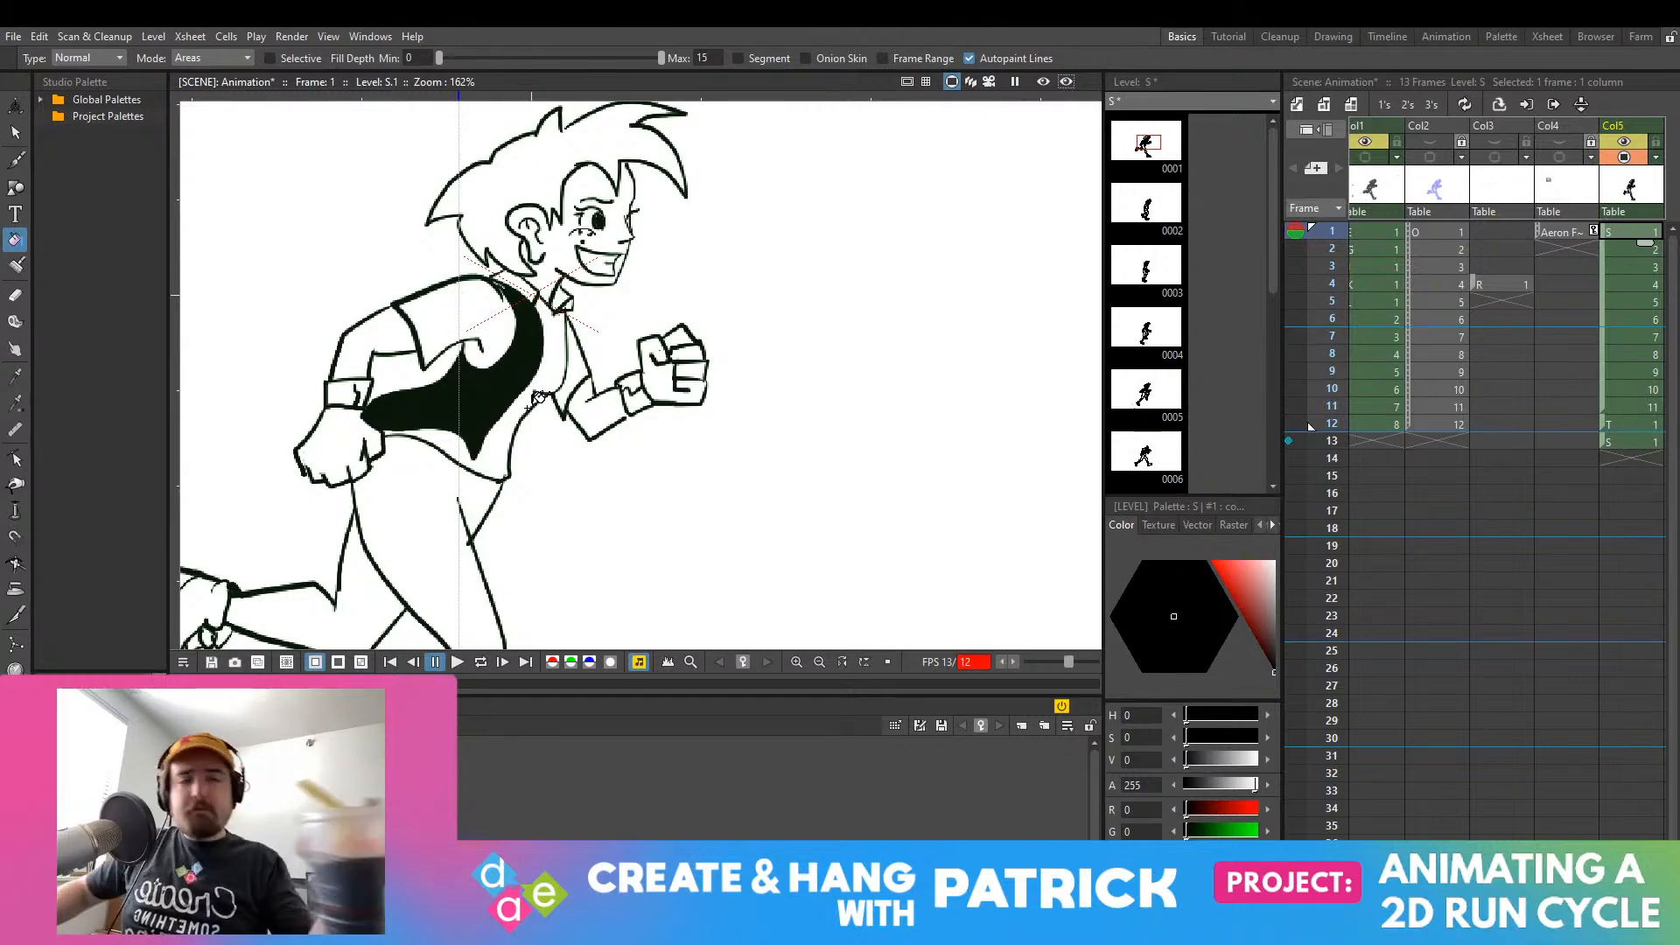
key("ctrl+z")
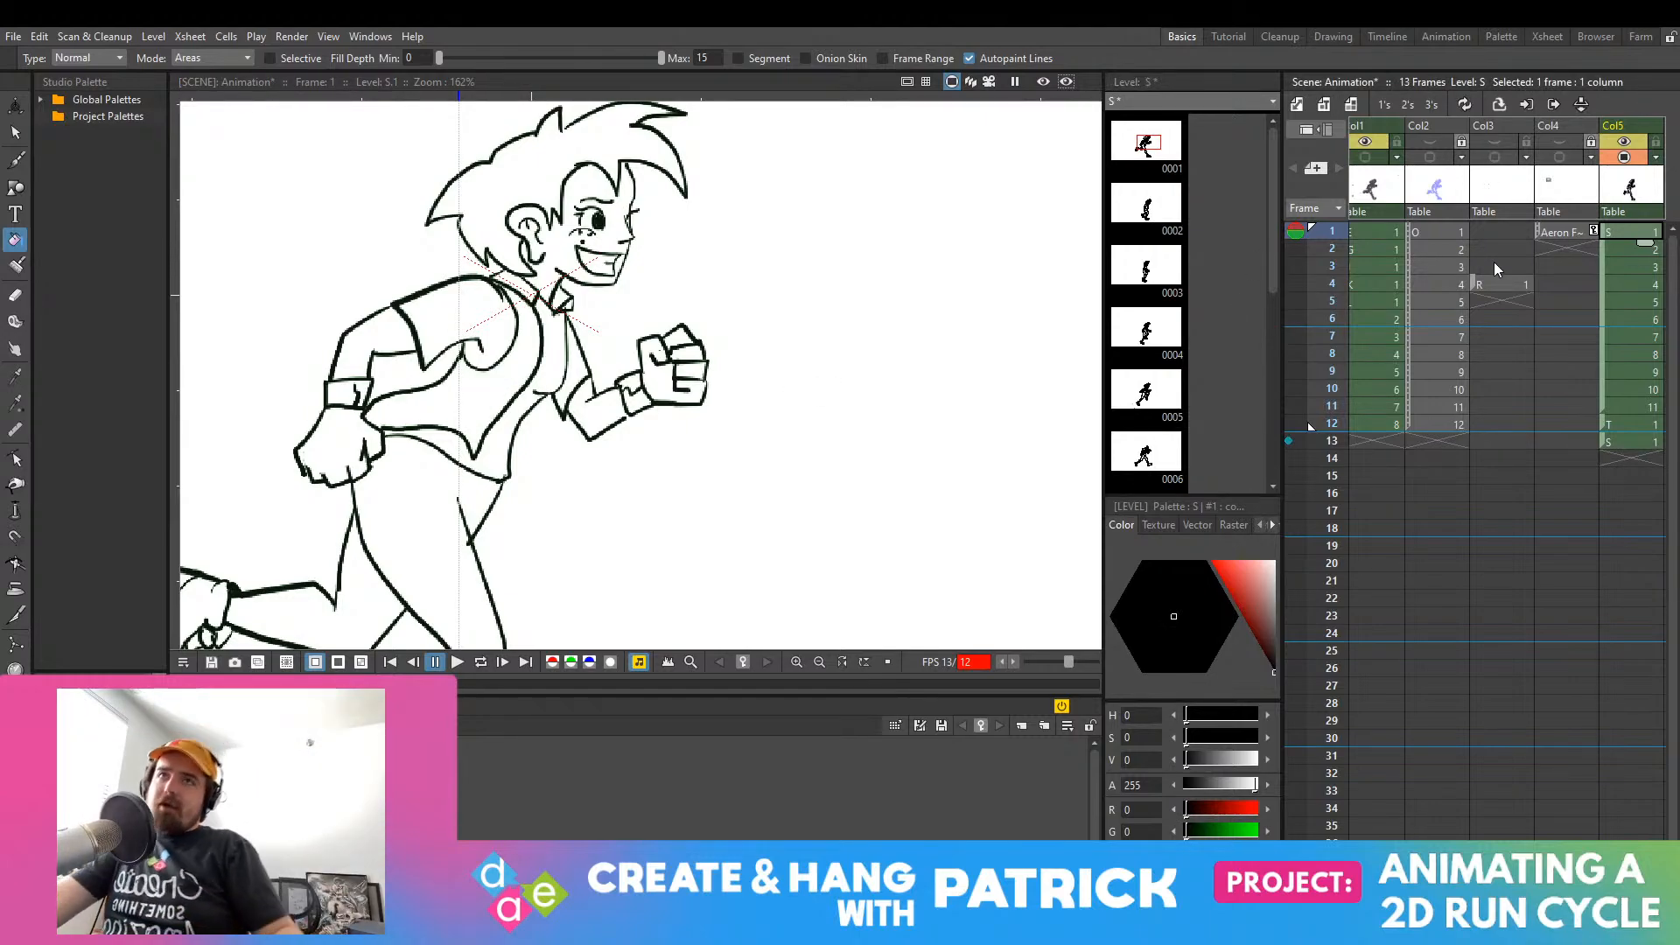
Step: Show the Aeron Flies reference image in Col4 and compare its coloured character with the inked runner on frame 1
left_click(1559, 159)
scroll(900, 297, "up", 5)
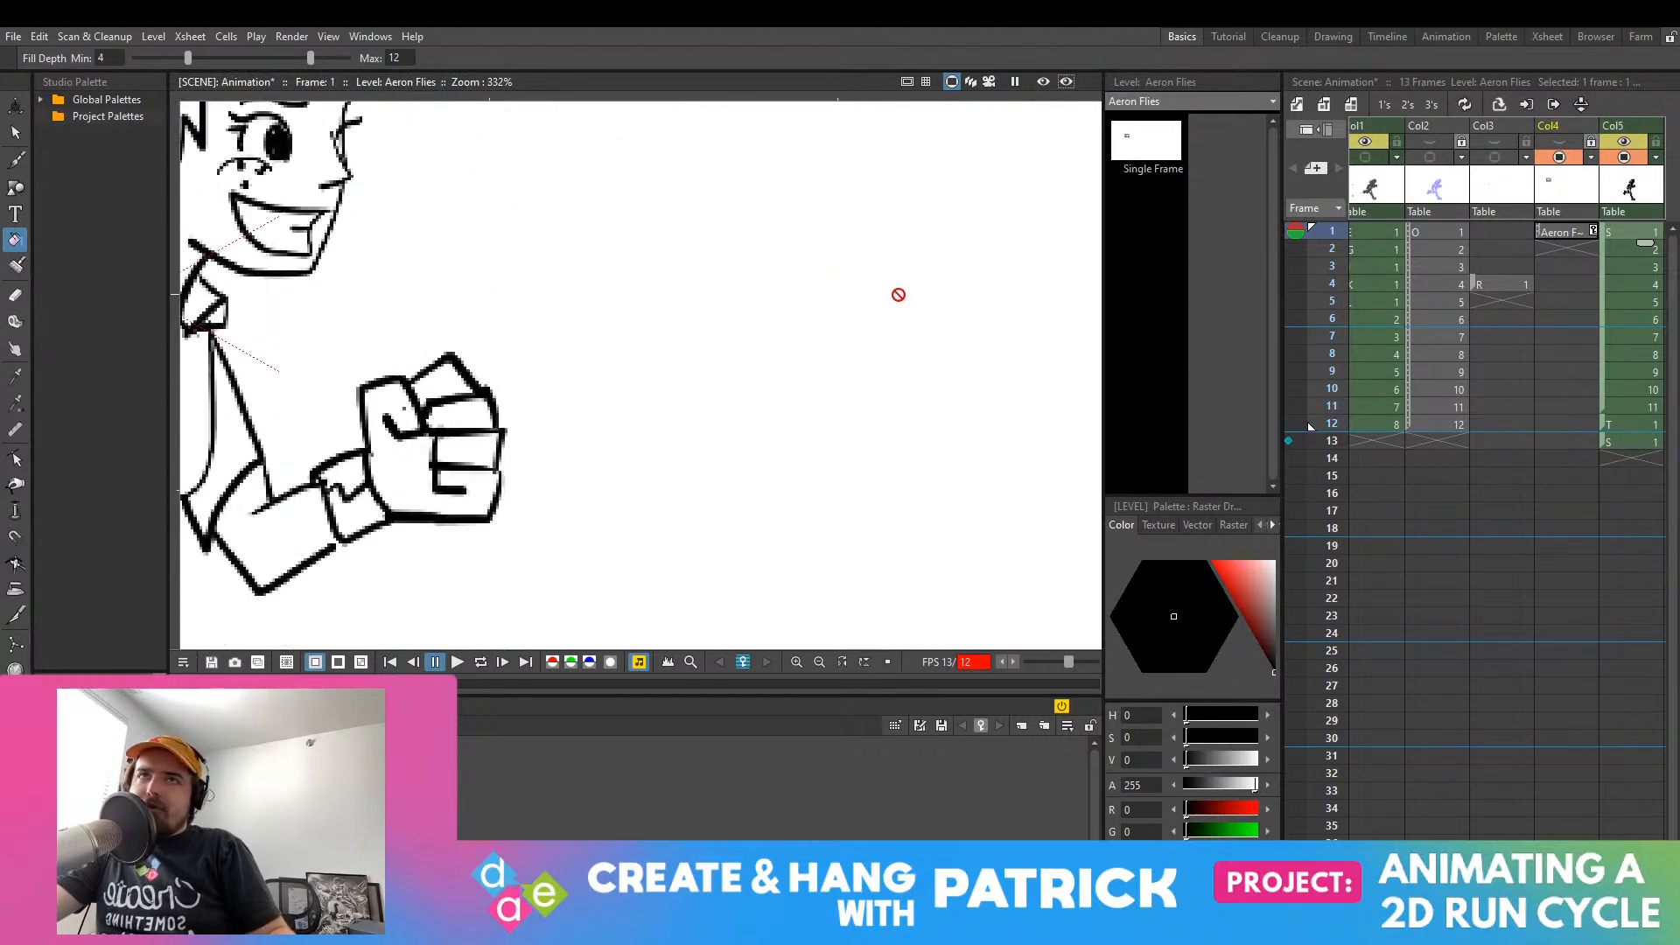
scroll(875, 294, "down", 10)
left_click_drag(368, 127, 775, 300)
scroll(775, 301, "up", 8)
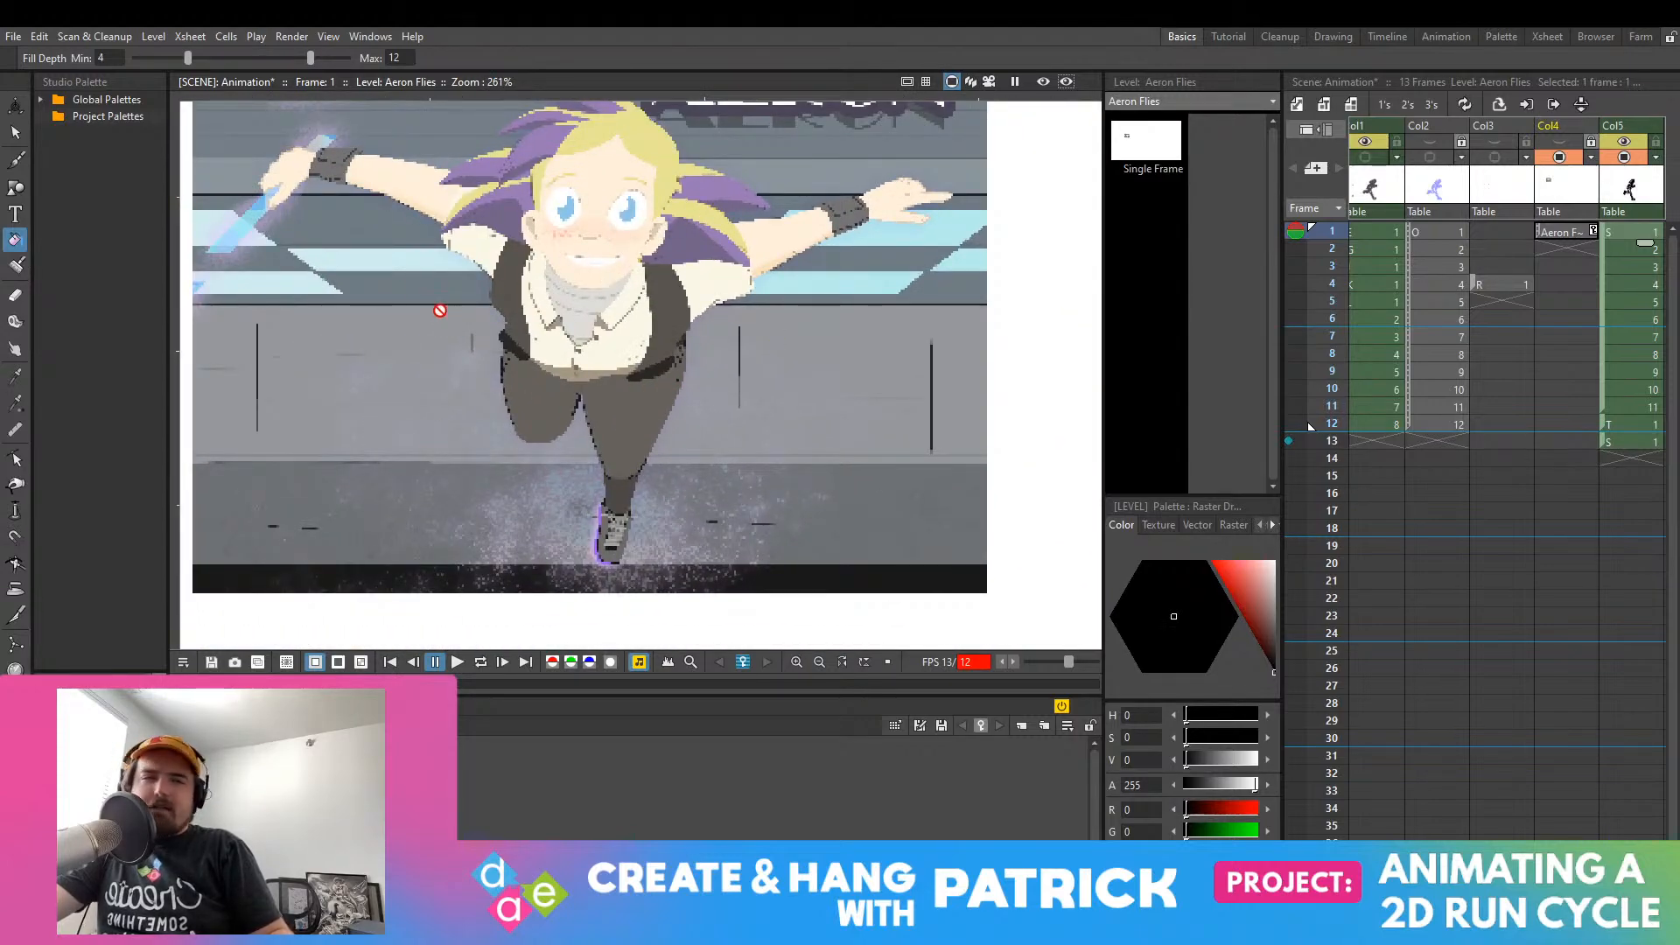
scroll(650, 215, "down", 1)
left_click_drag(650, 216, 449, 138)
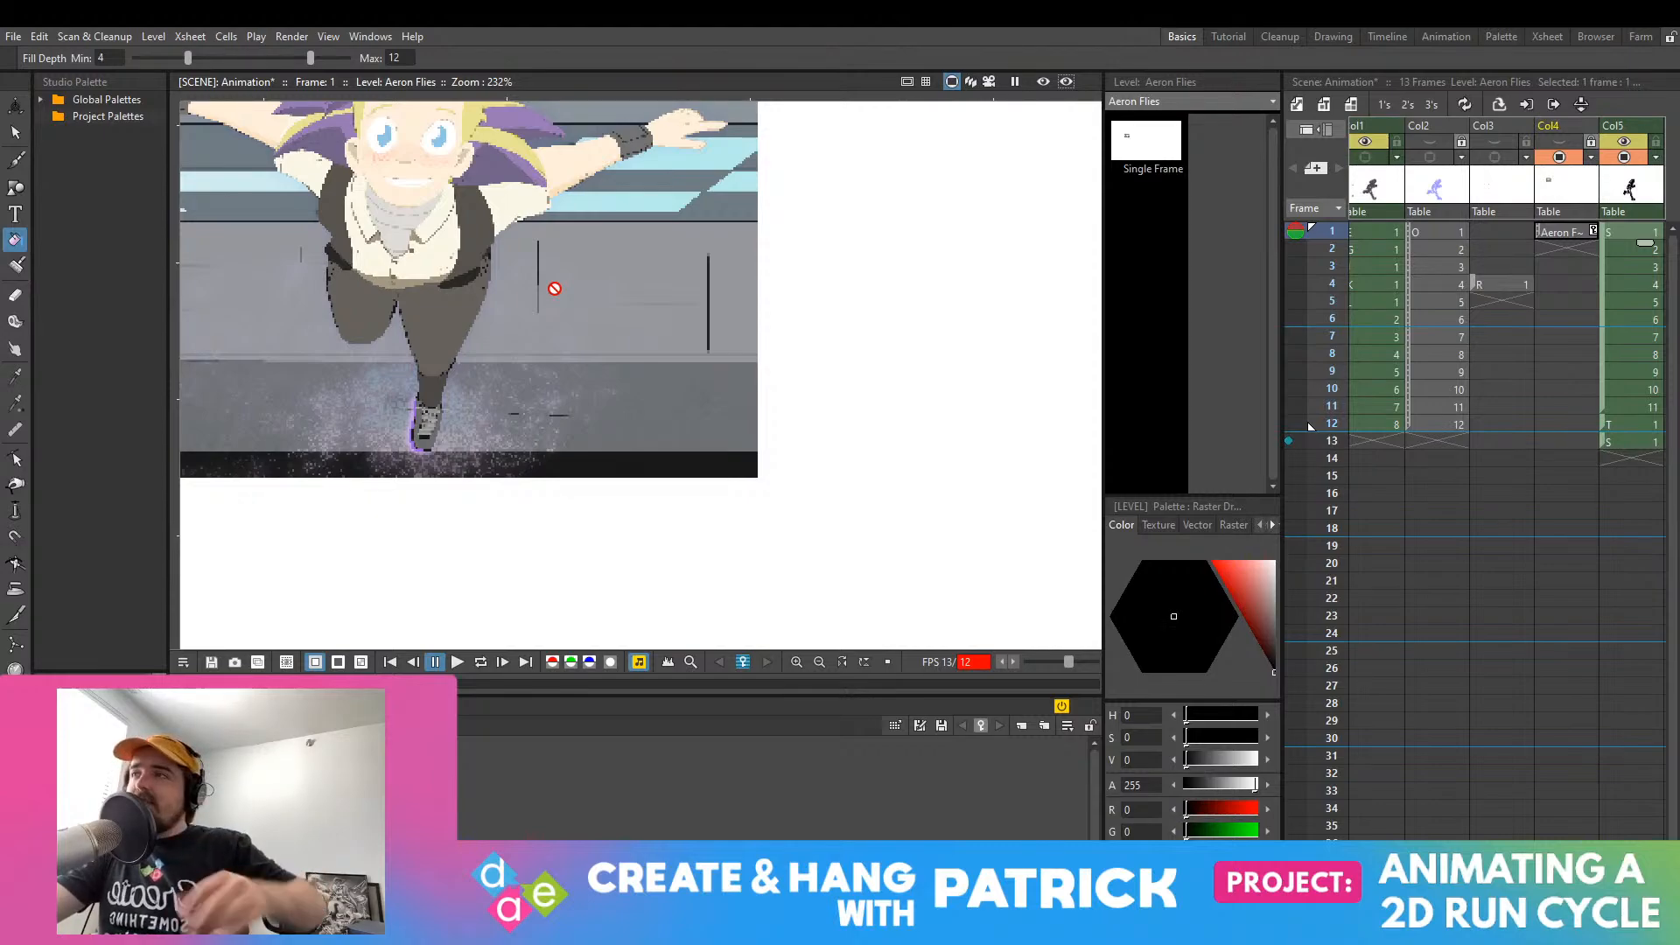
scroll(471, 402, "down", 2)
left_click_drag(429, 482, 307, 637)
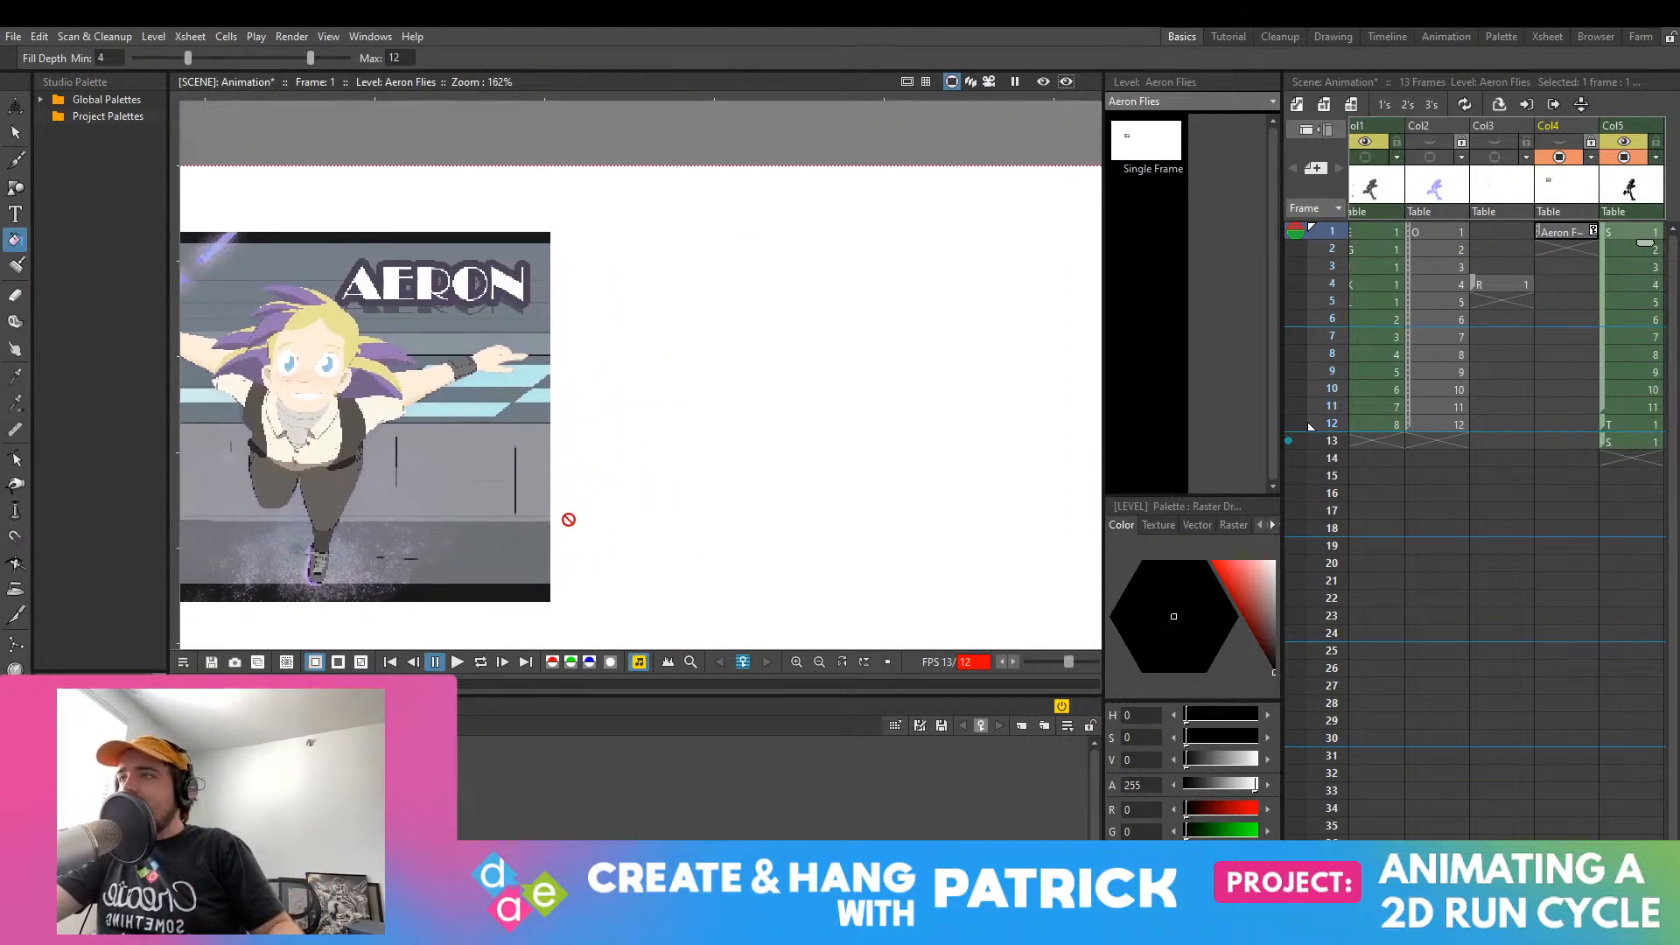
left_click_drag(531, 491, 691, 480)
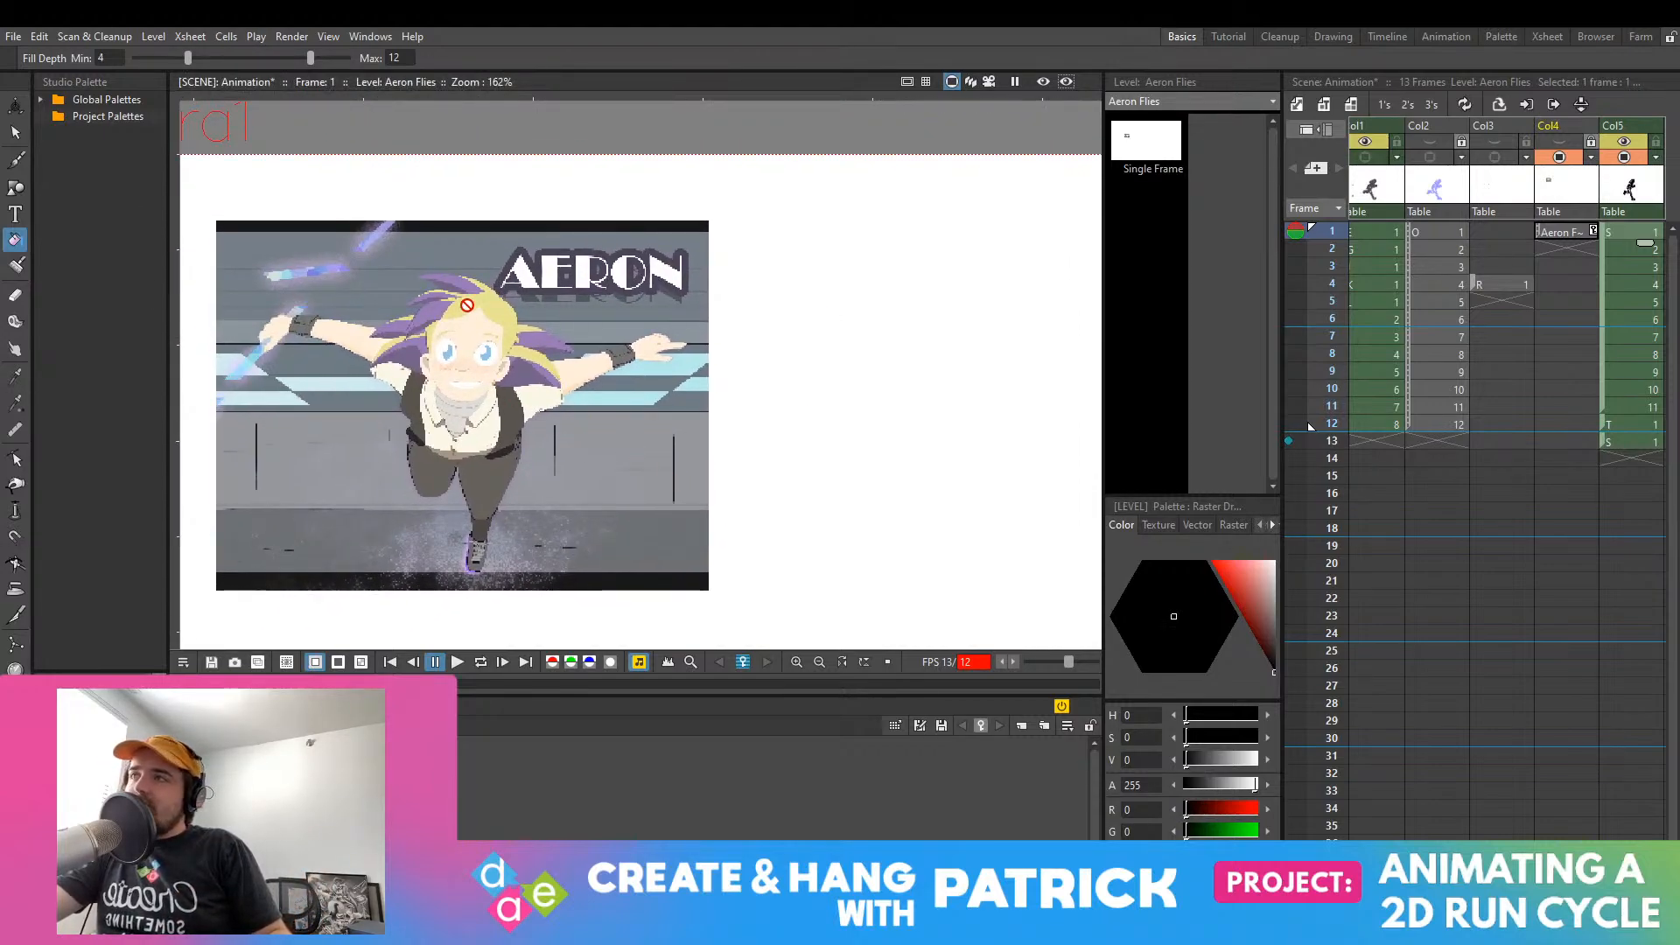
scroll(795, 330, "down", 2)
left_click_drag(794, 330, 142, 140)
scroll(649, 495, "down", 2)
left_click_drag(645, 487, 877, 244)
scroll(887, 344, "up", 4)
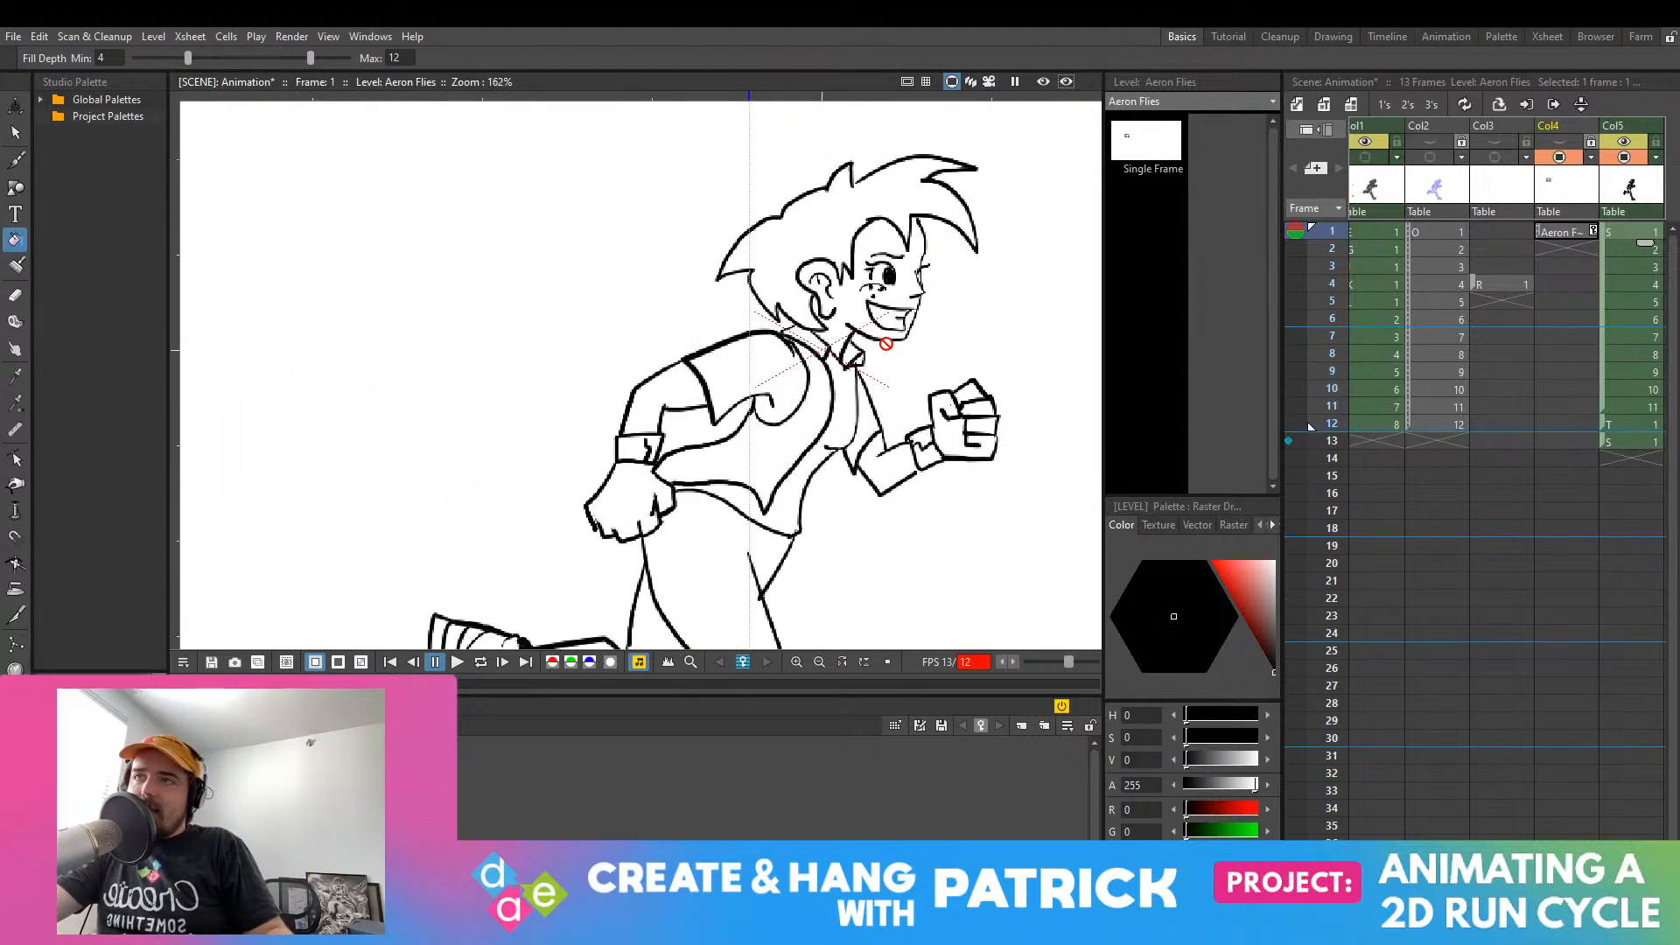
Step: Examine the inked runner's outlines on frame 1 of Col5 and compare the figure with the Aeron reference image
scroll(762, 359, "down", 1)
left_click_drag(761, 360, 468, 125)
scroll(759, 381, "down", 4)
scroll(747, 383, "up", 2)
scroll(581, 307, "up", 6)
left_click_drag(382, 249, 548, 420)
left_click(14, 295)
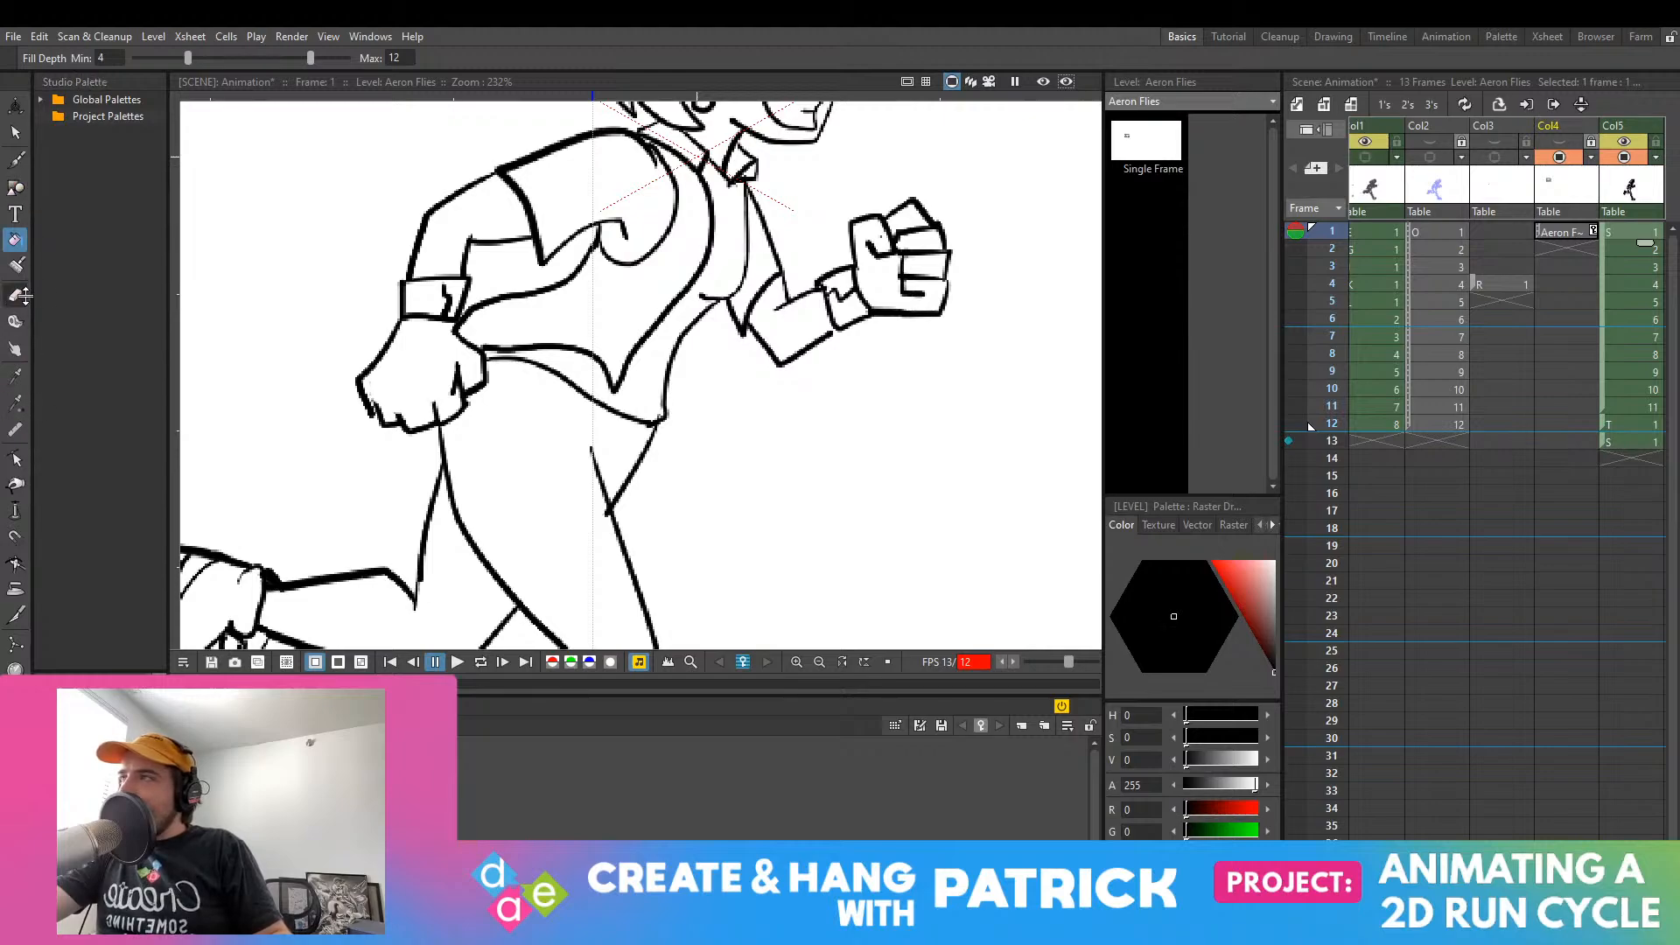
left_click(1635, 234)
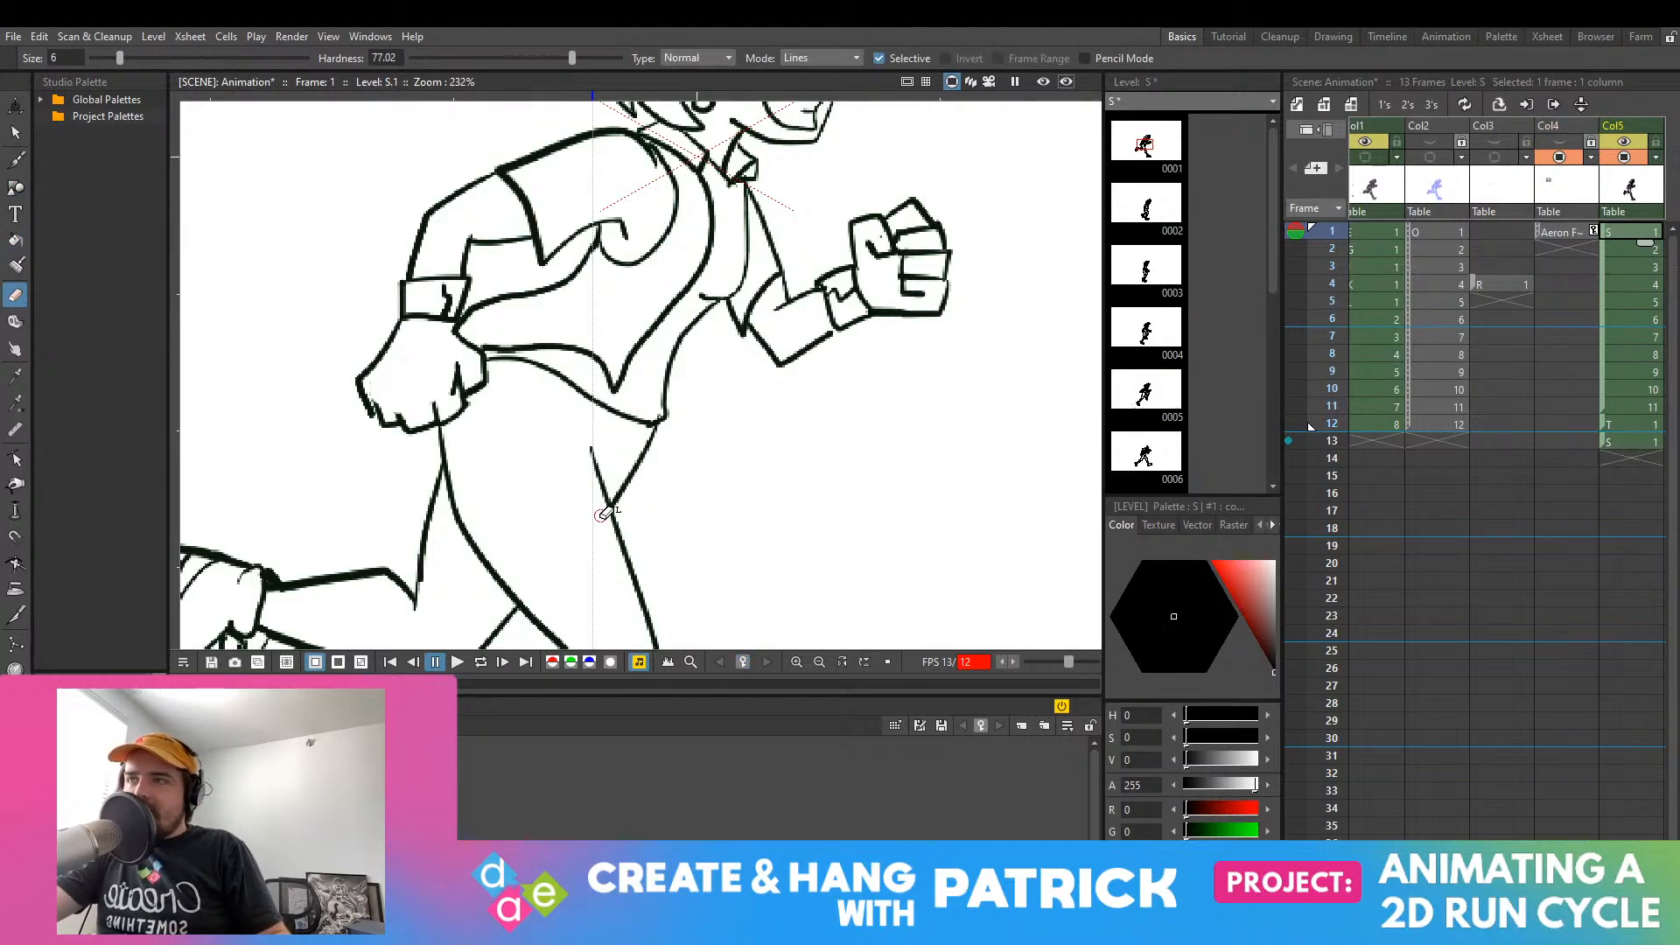
scroll(665, 303, "up", 2)
left_click_drag(665, 300, 581, 551)
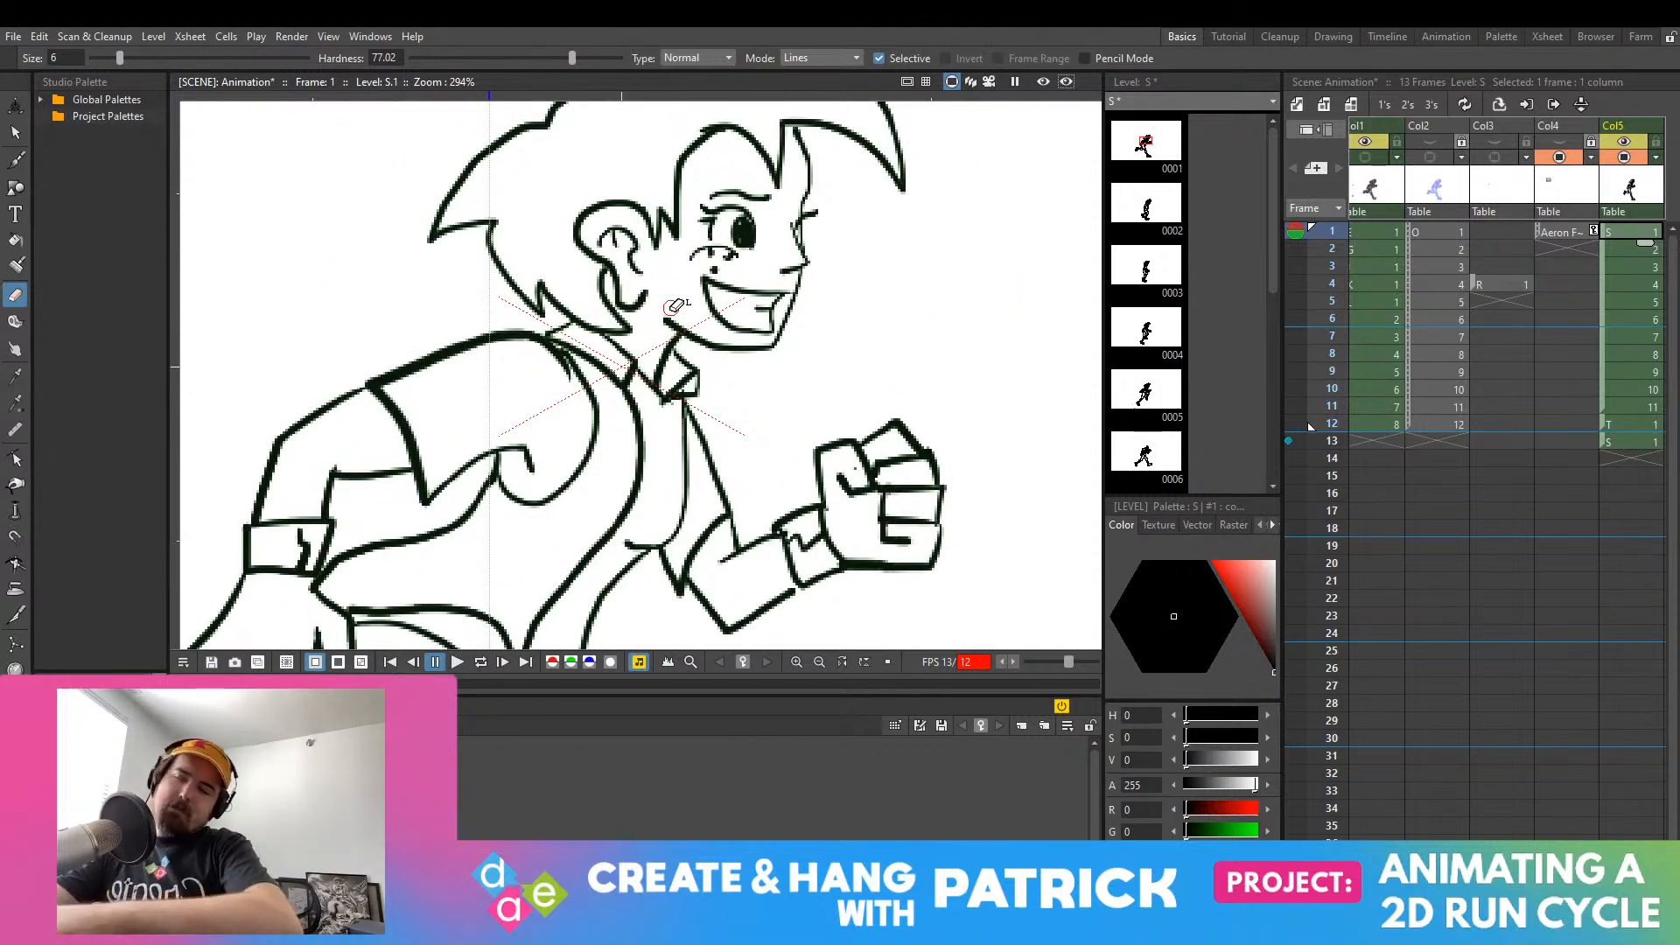
left_click(15, 160)
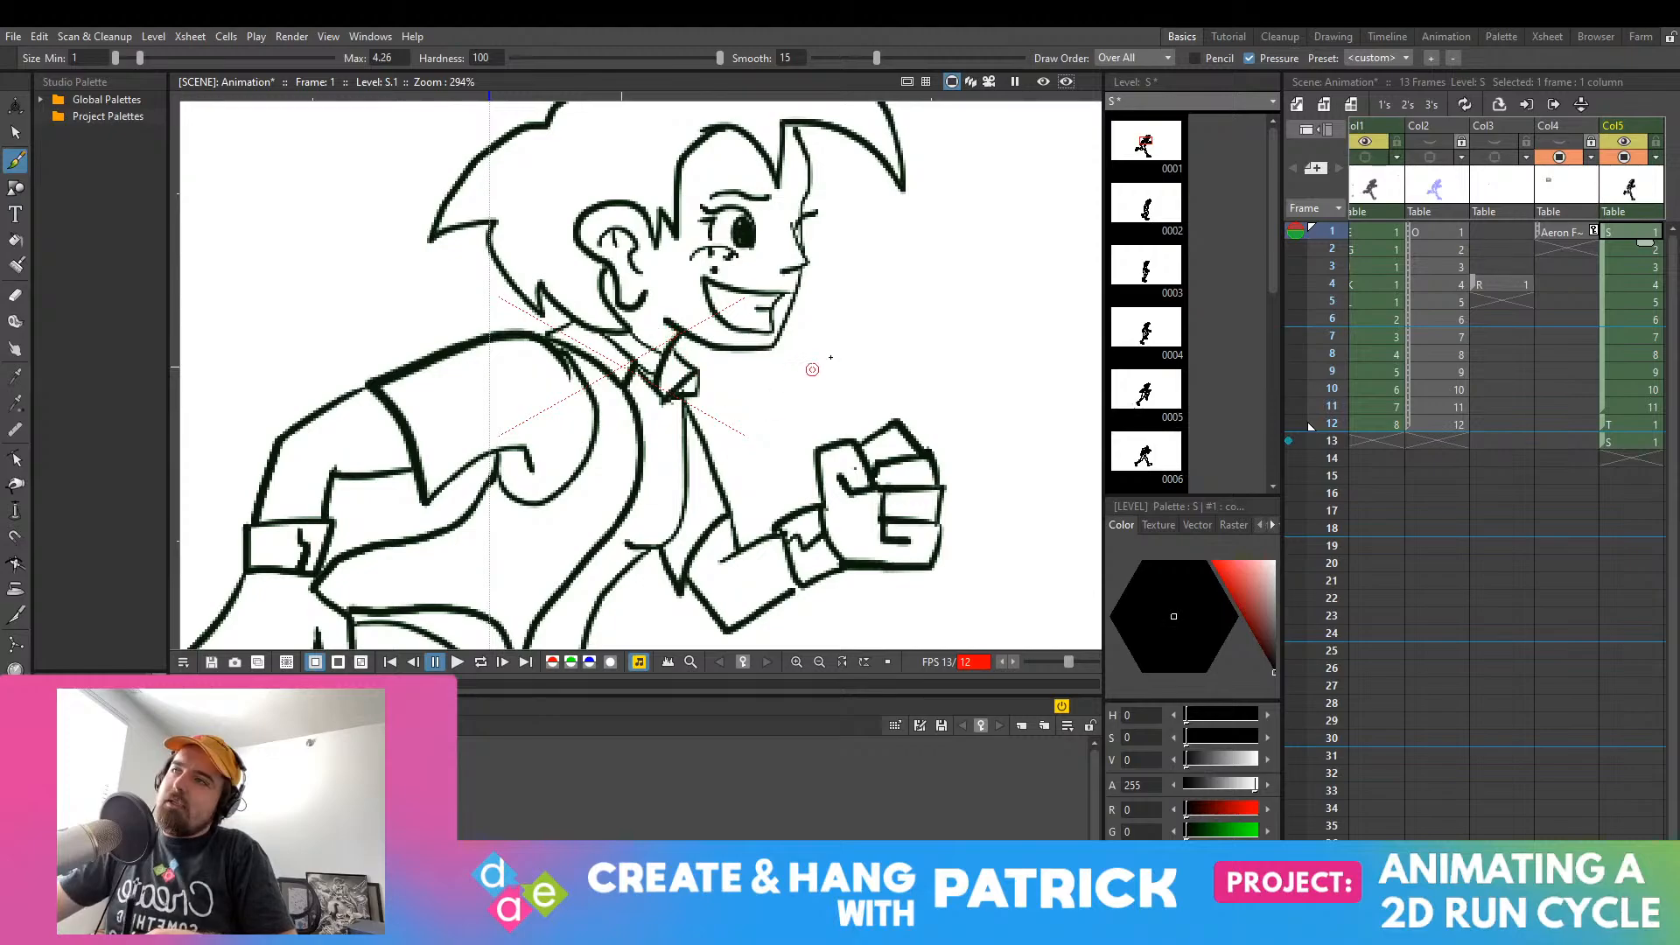
scroll(831, 356, "down", 5)
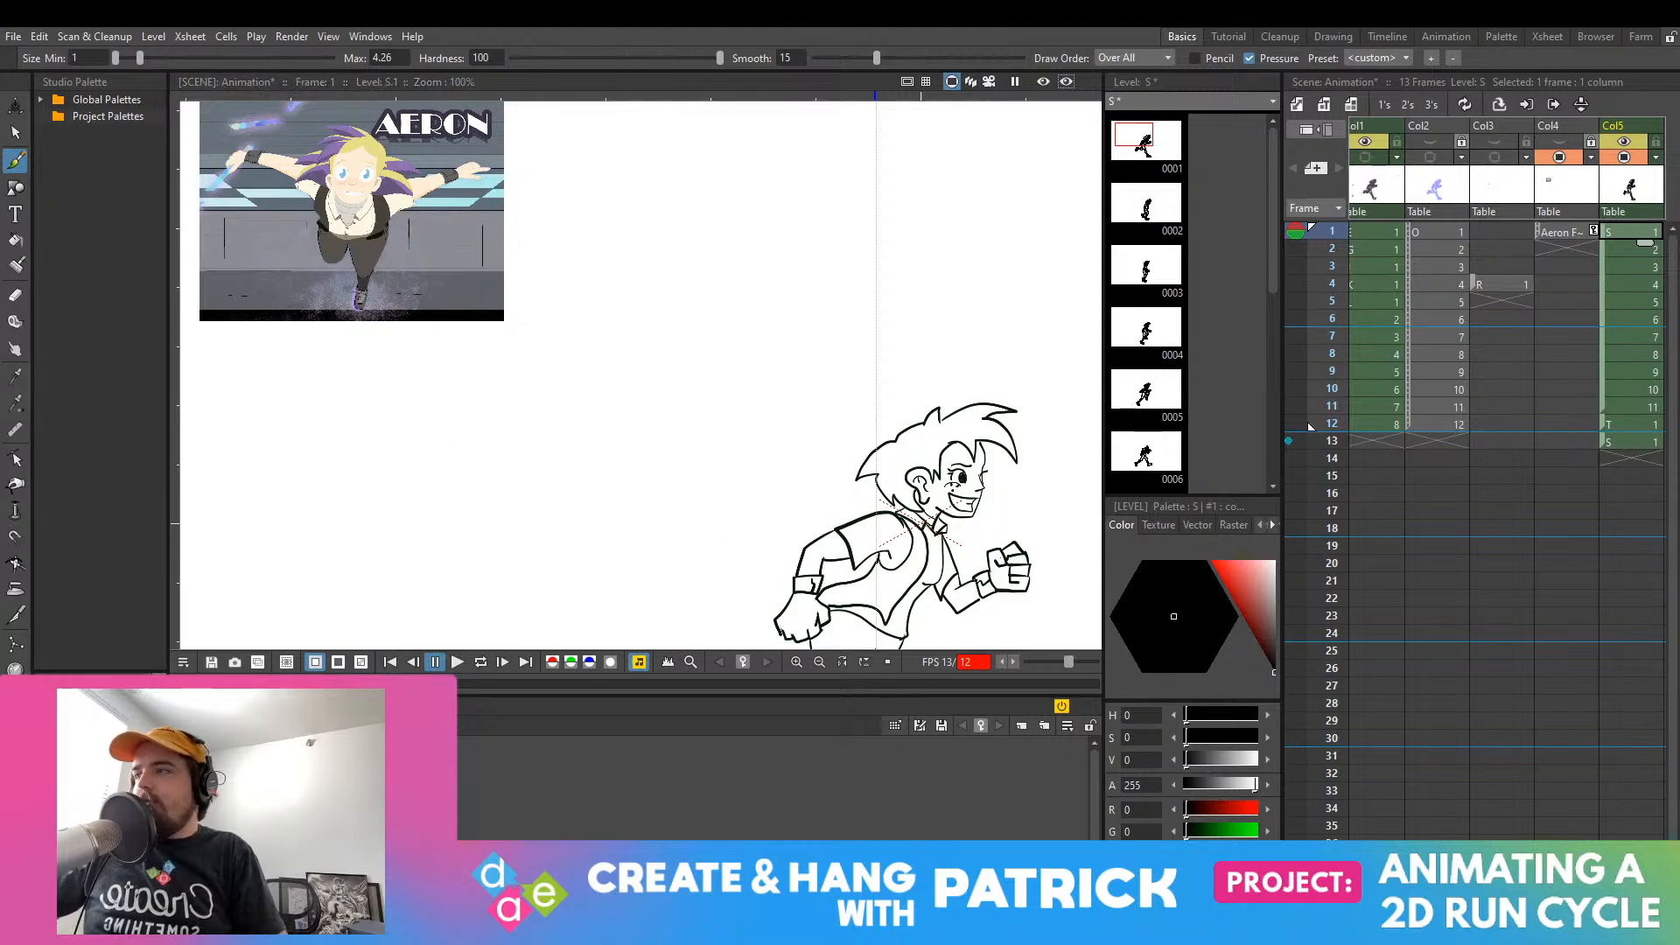
Step: Add a new style to the level palette and name it Skin
left_click(469, 765)
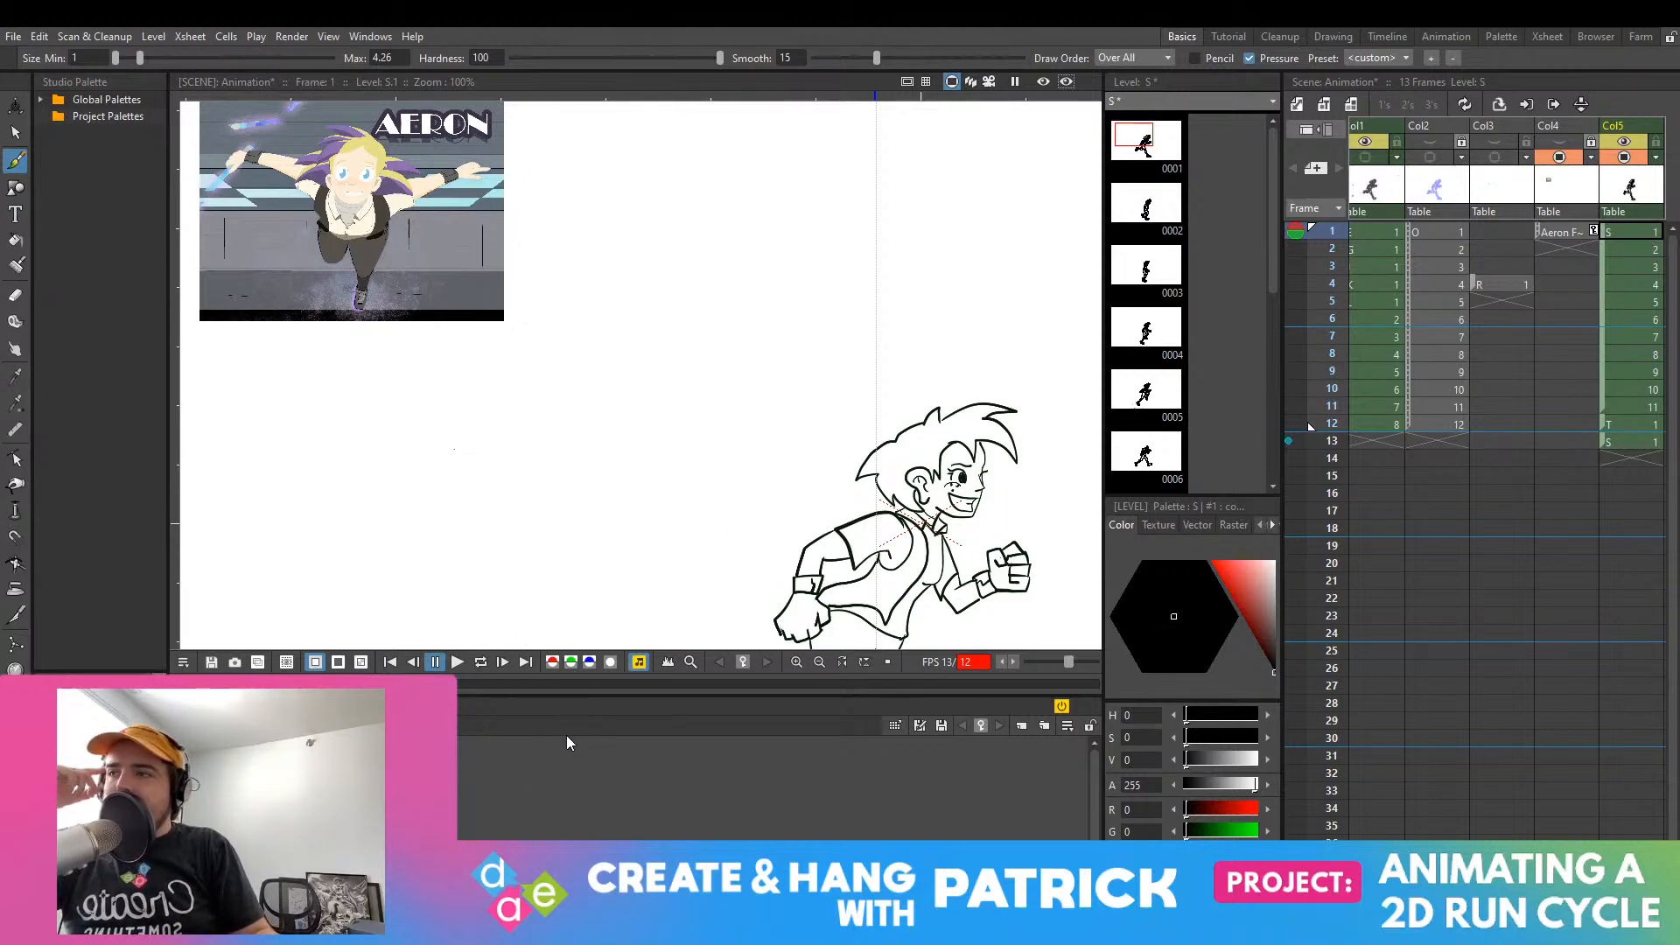
left_click(539, 734)
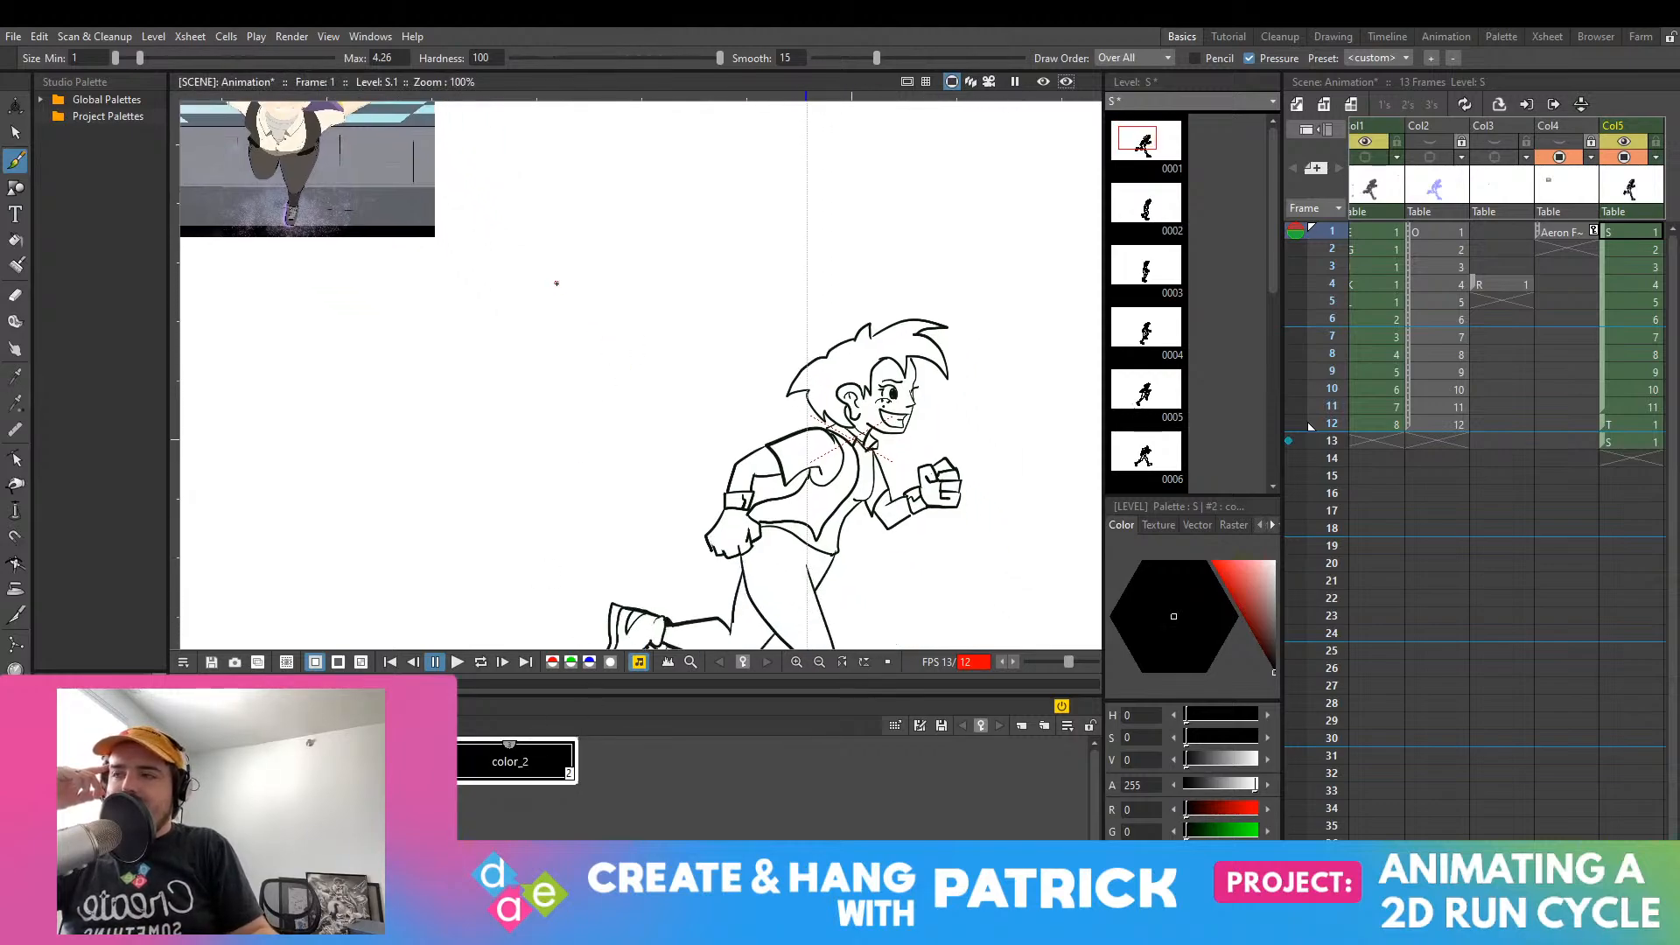
double_click(557, 764)
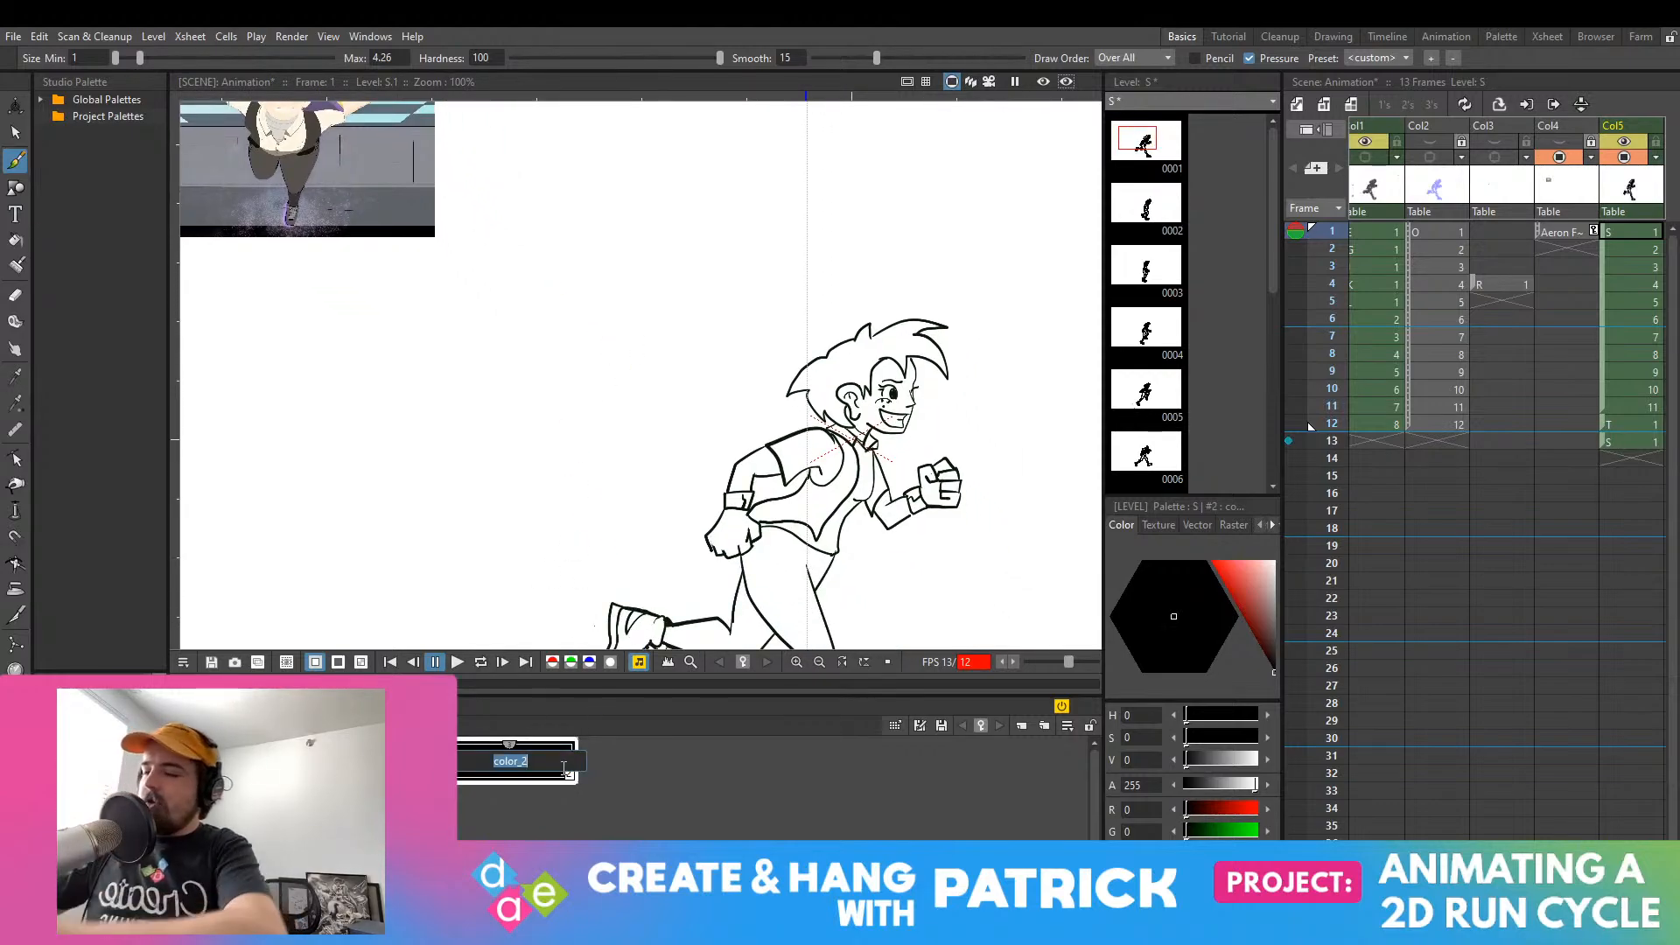
type("Skin")
key("Return")
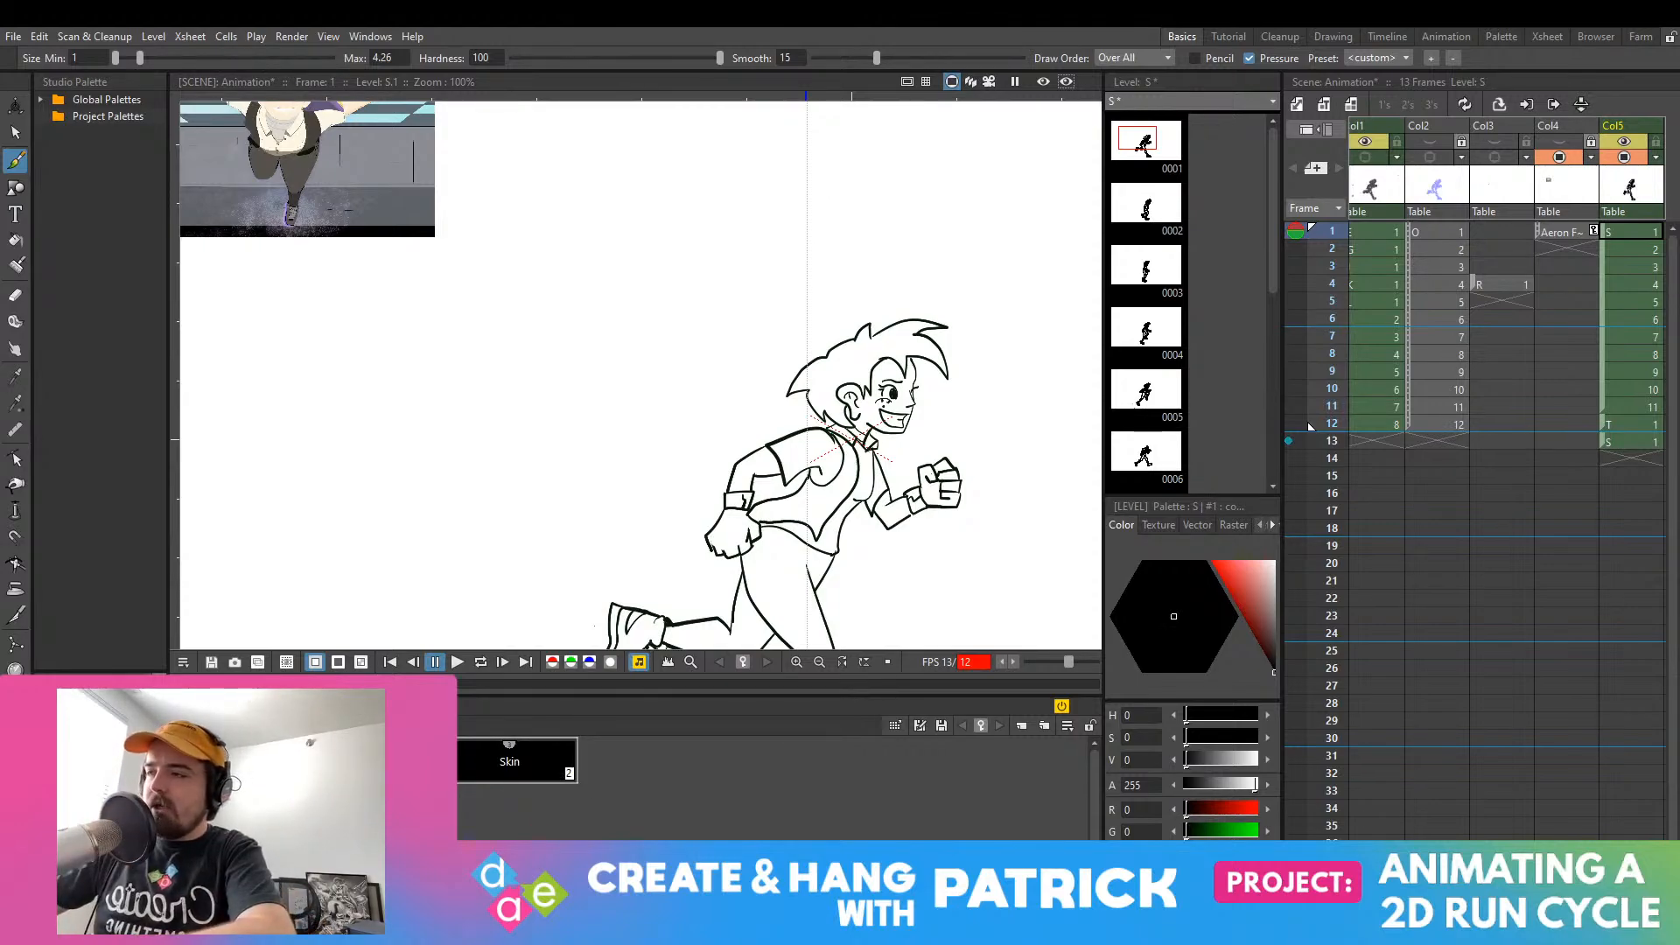
left_click(543, 763)
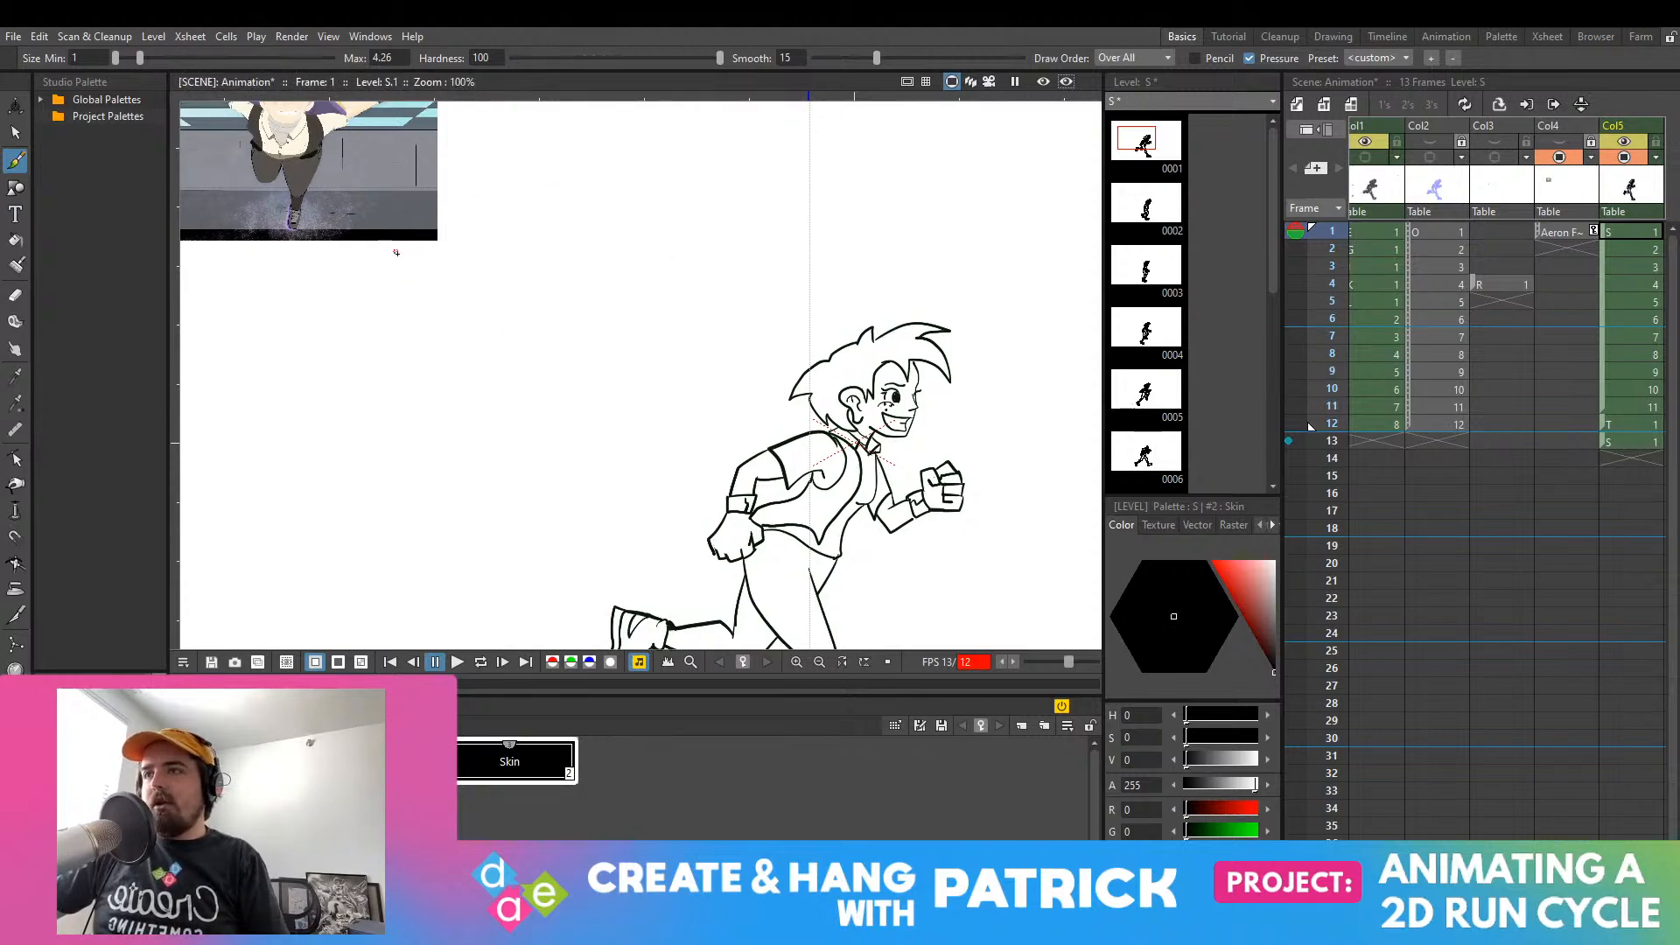
Step: Try to sample the skin tone from the Aeron reference image into the Skin style with the Style Picker
left_click_drag(392, 251, 534, 444)
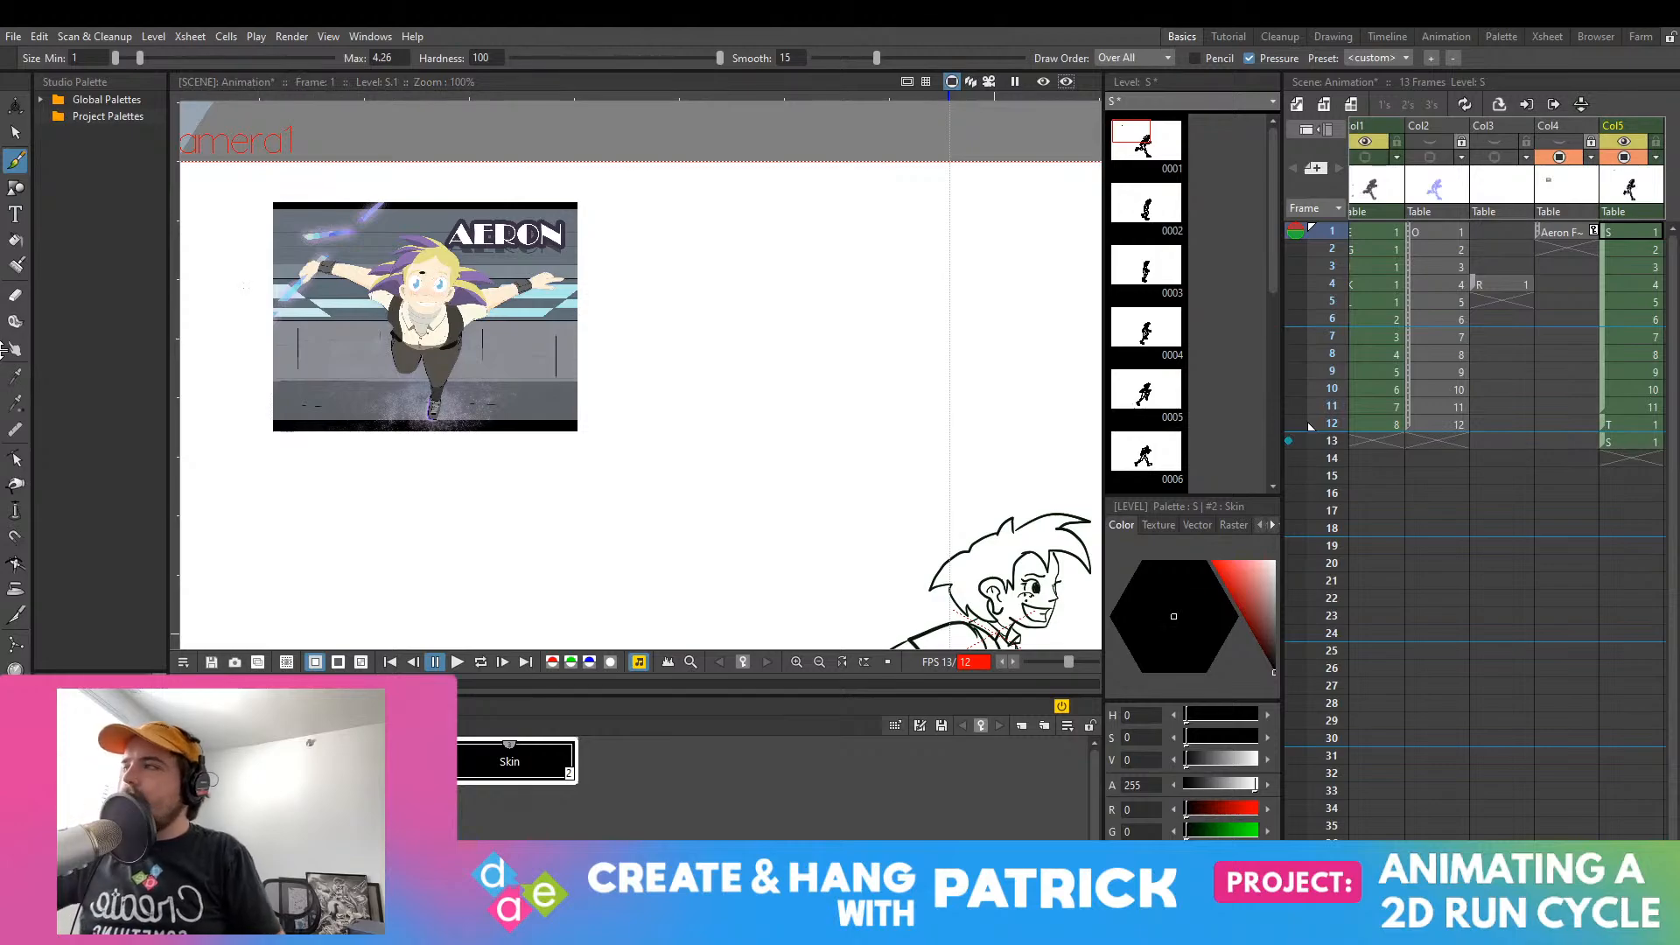
left_click(15, 376)
left_click(434, 268)
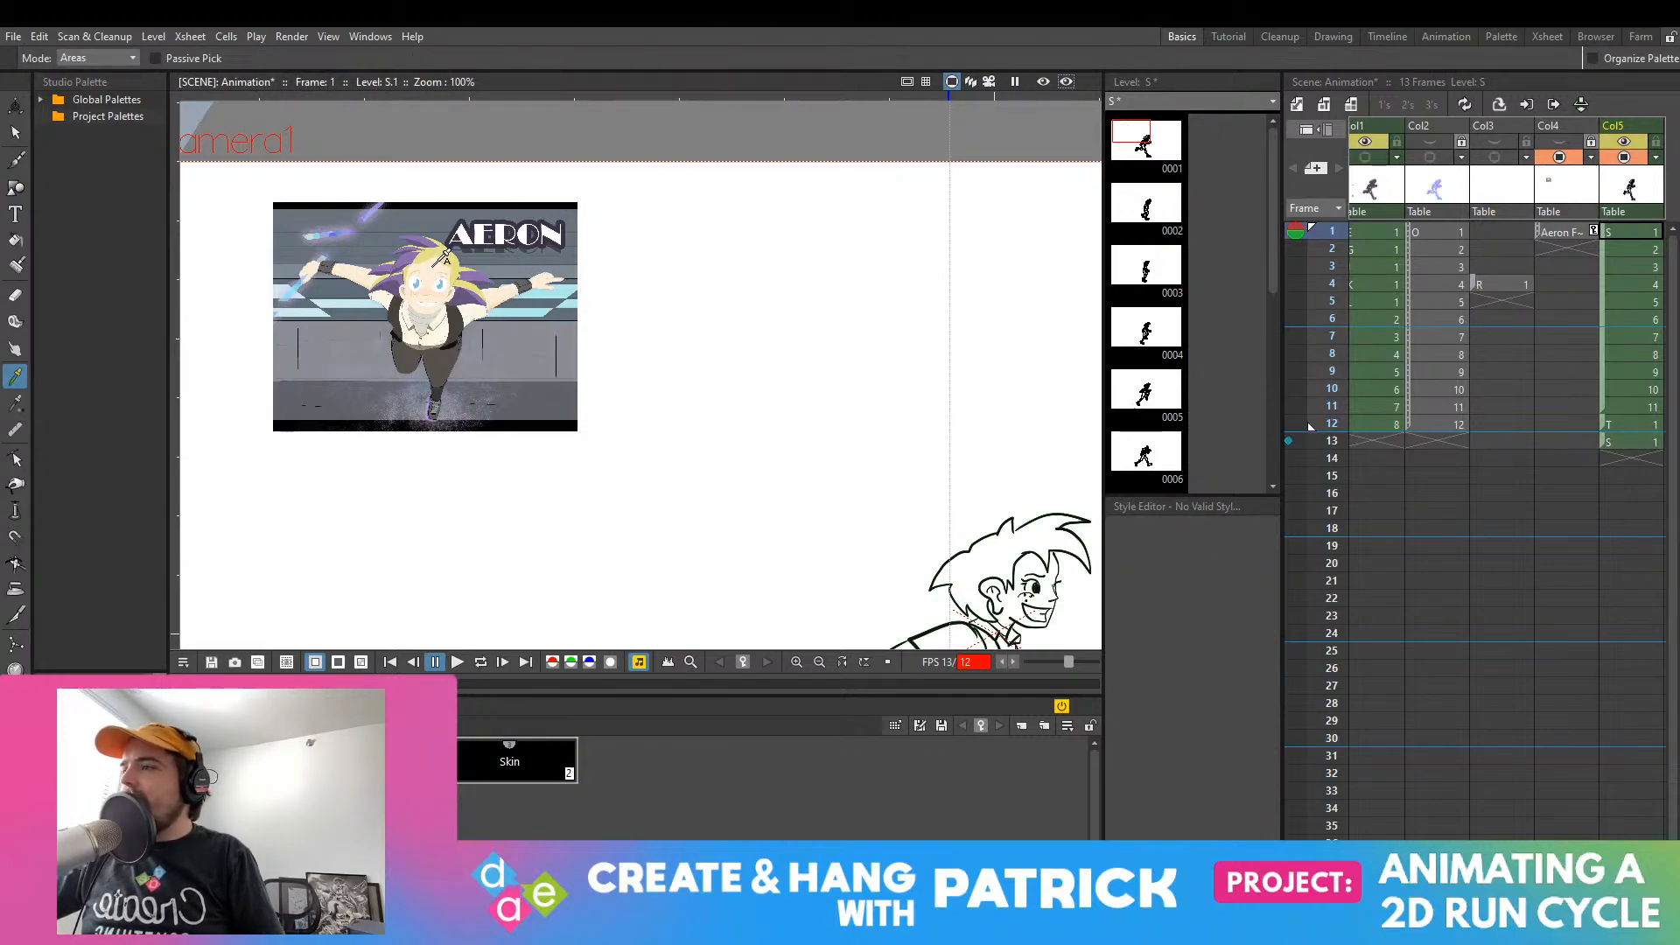
left_click(504, 750)
left_click(423, 264)
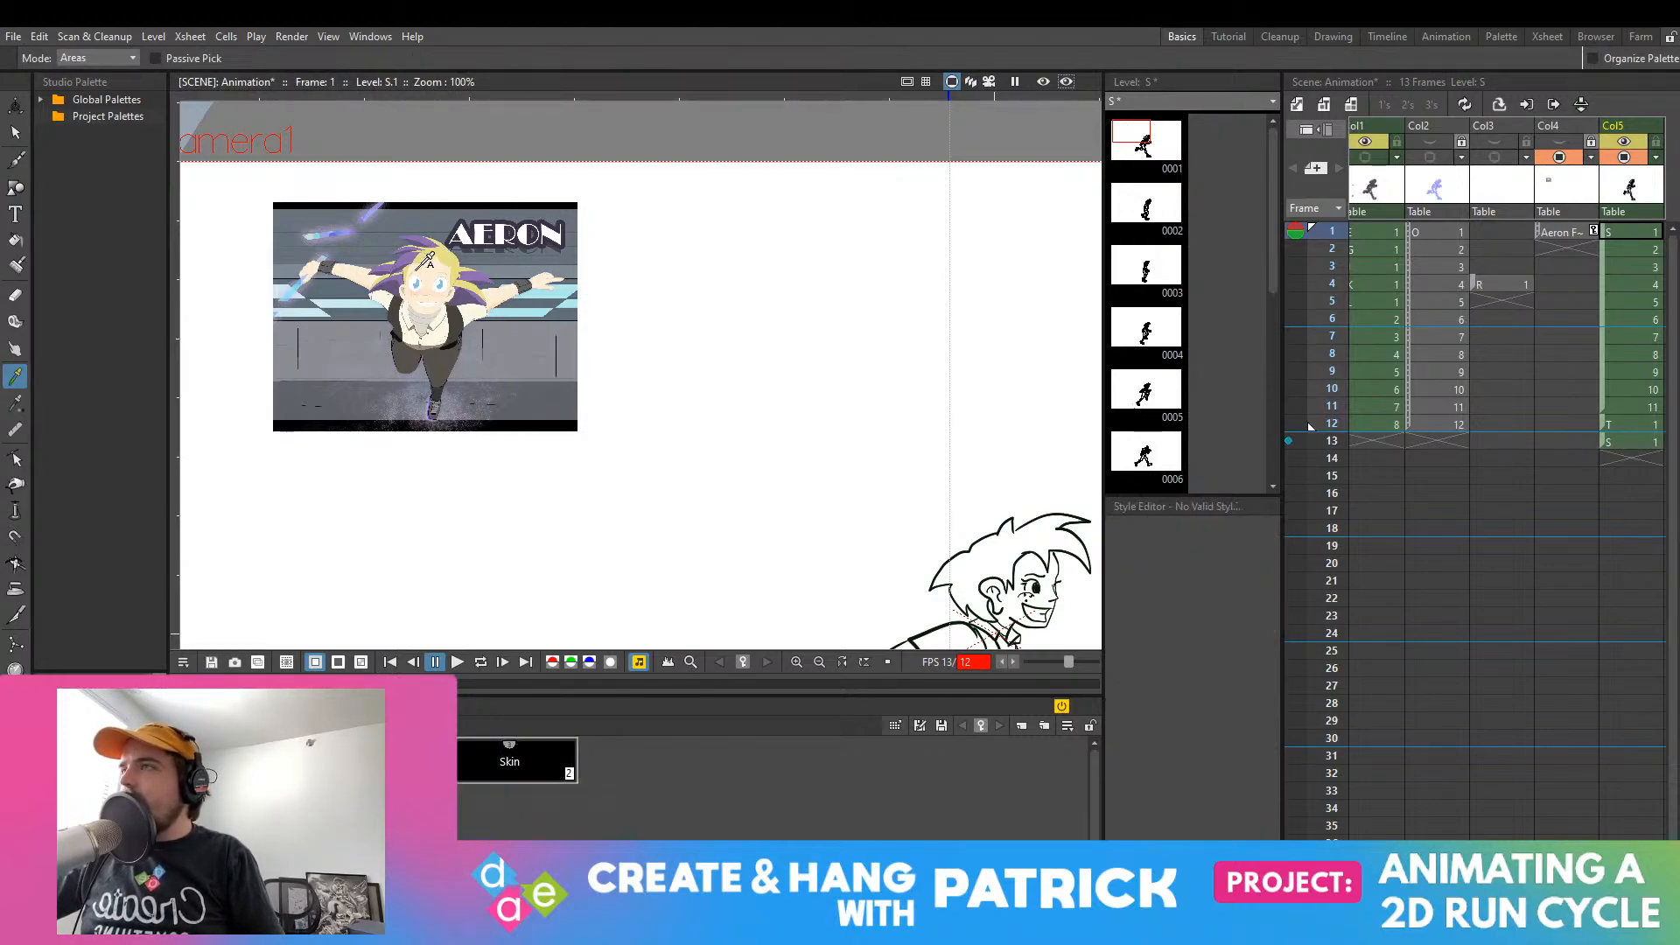
left_click(507, 749)
scroll(403, 267, "up", 6)
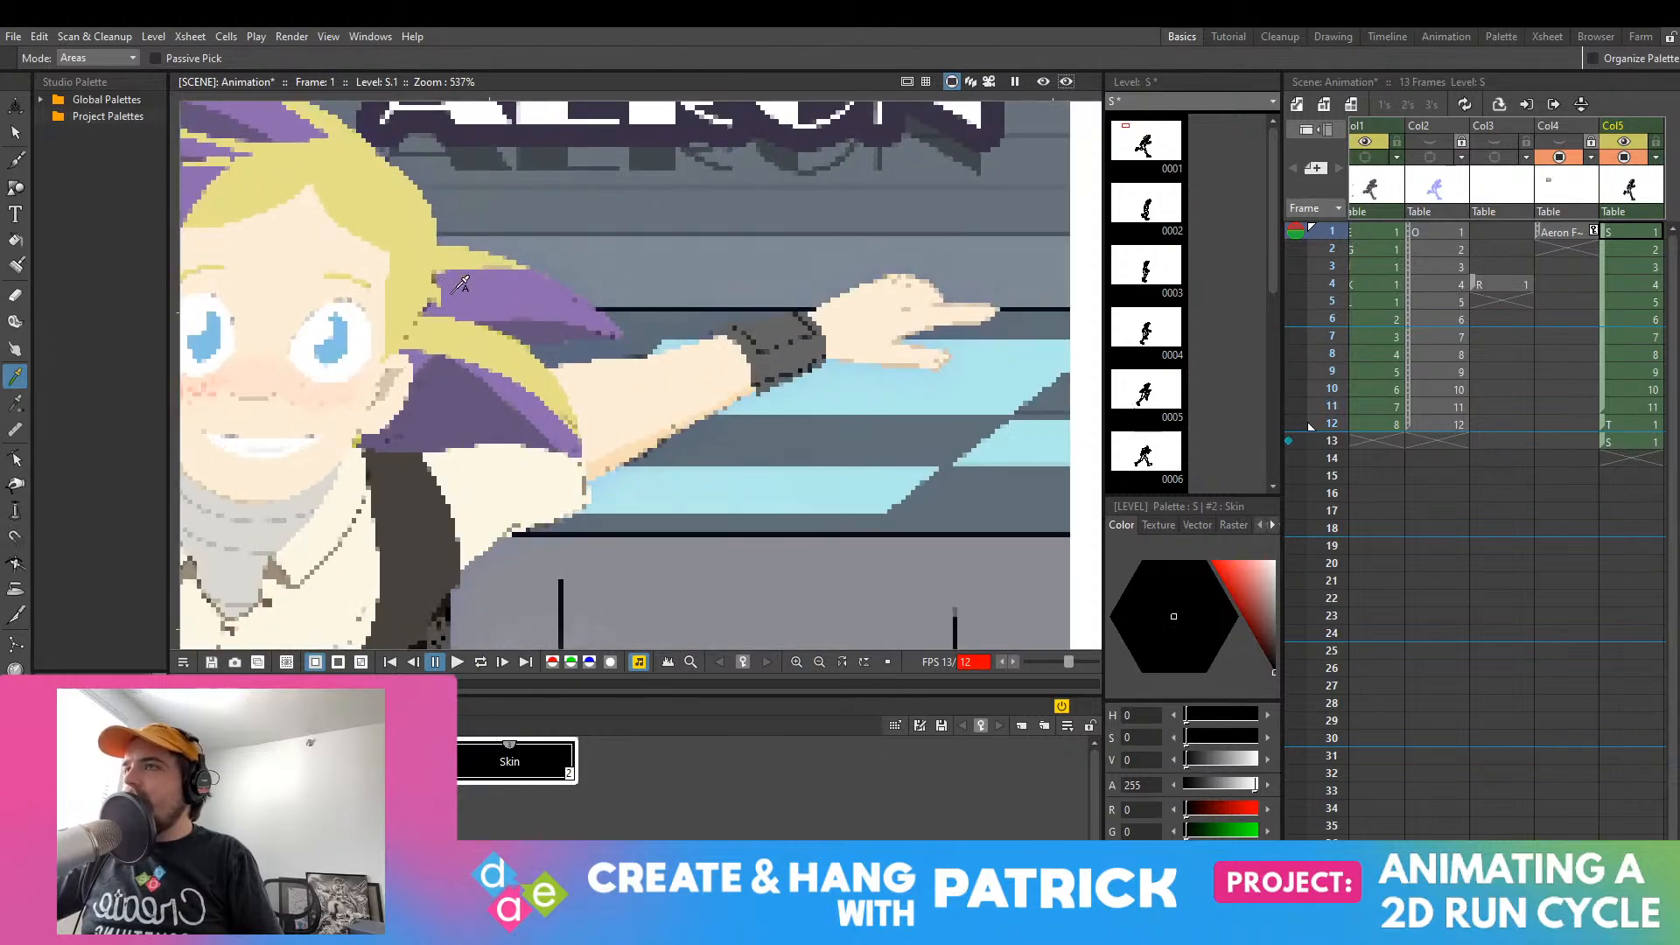
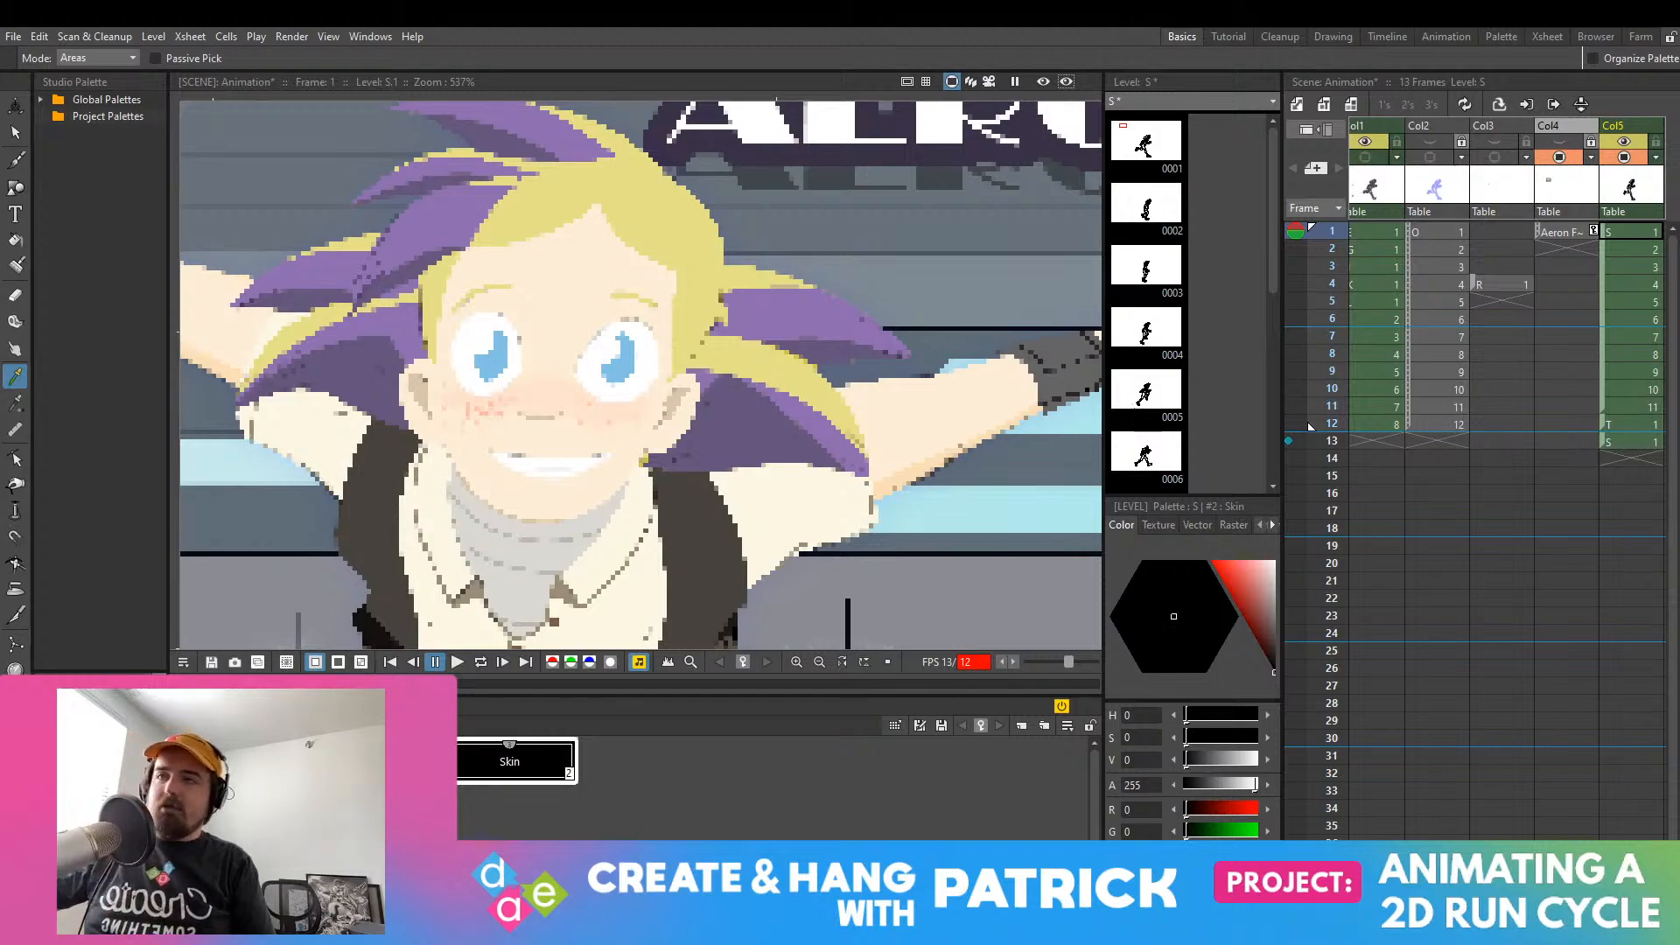
Step: Set the Skin style on frame 1 of Col5 to a light peach colour with H 35, S 14 and V 99
left_click(1629, 756)
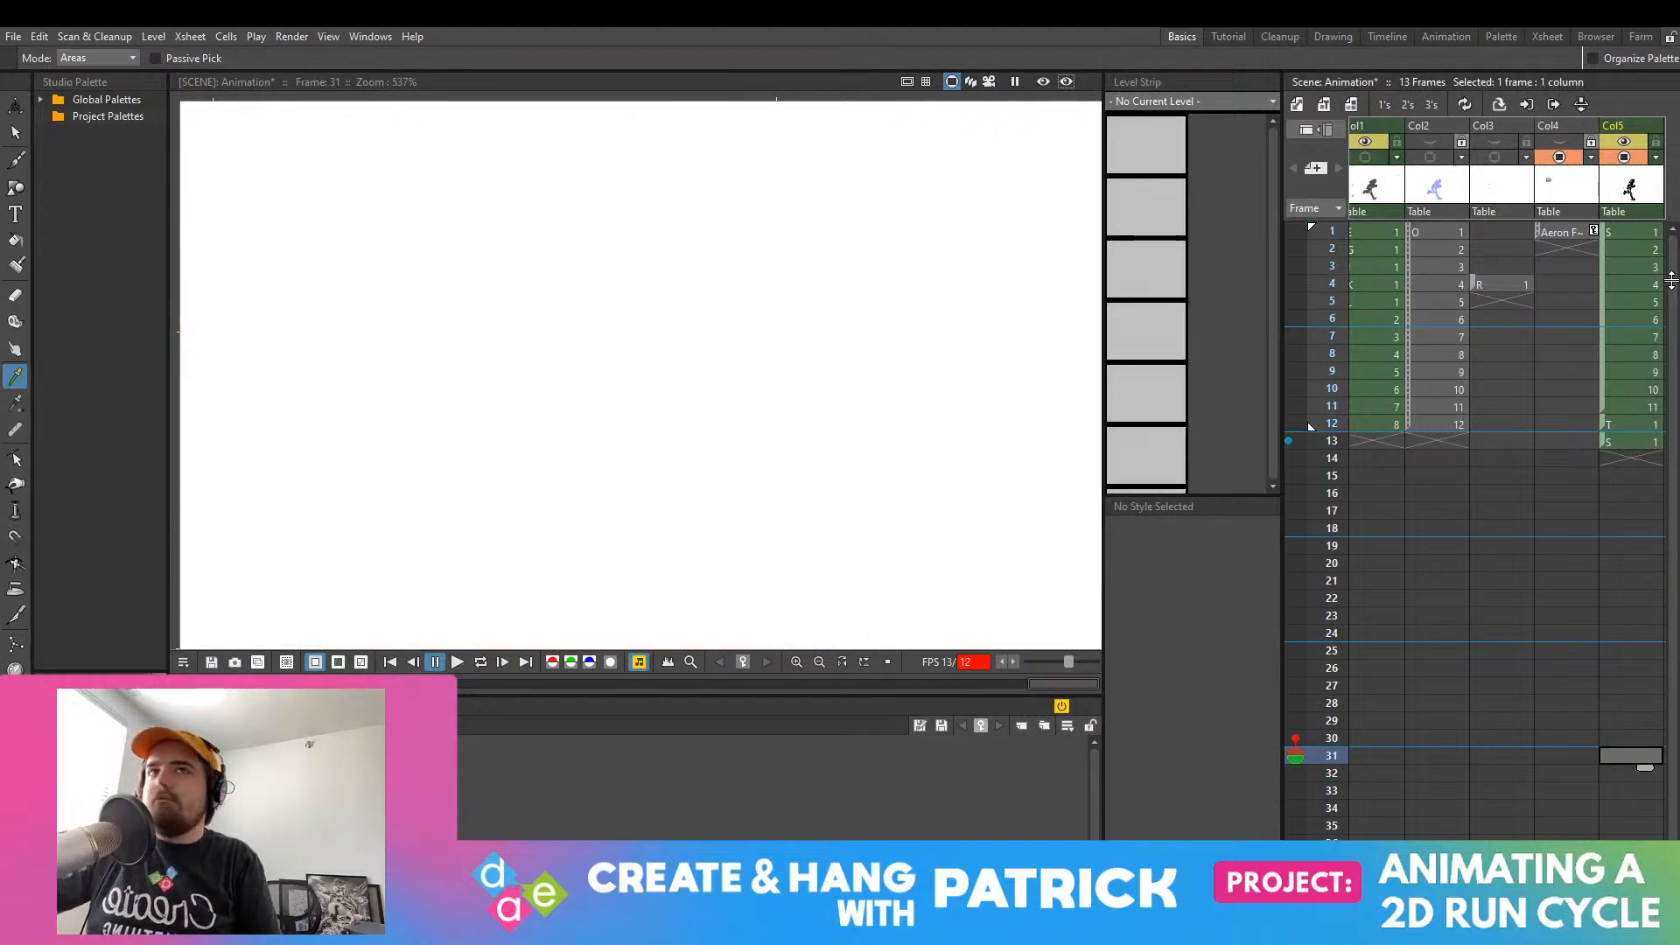
left_click(1633, 233)
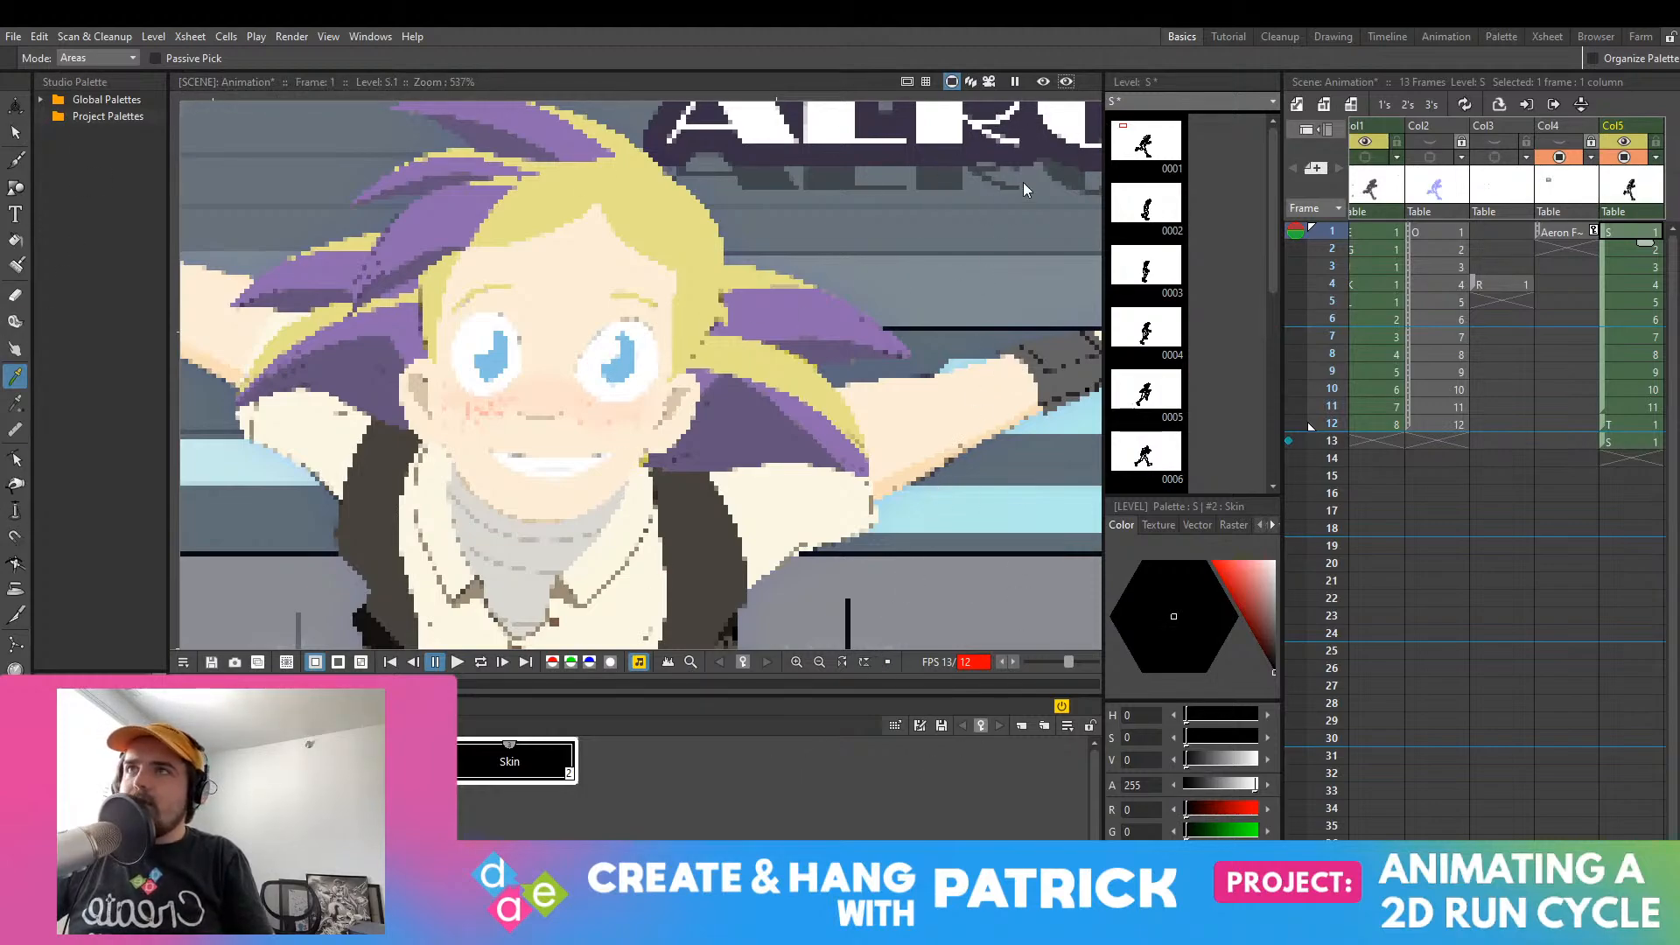
double_click(536, 756)
left_click(571, 790)
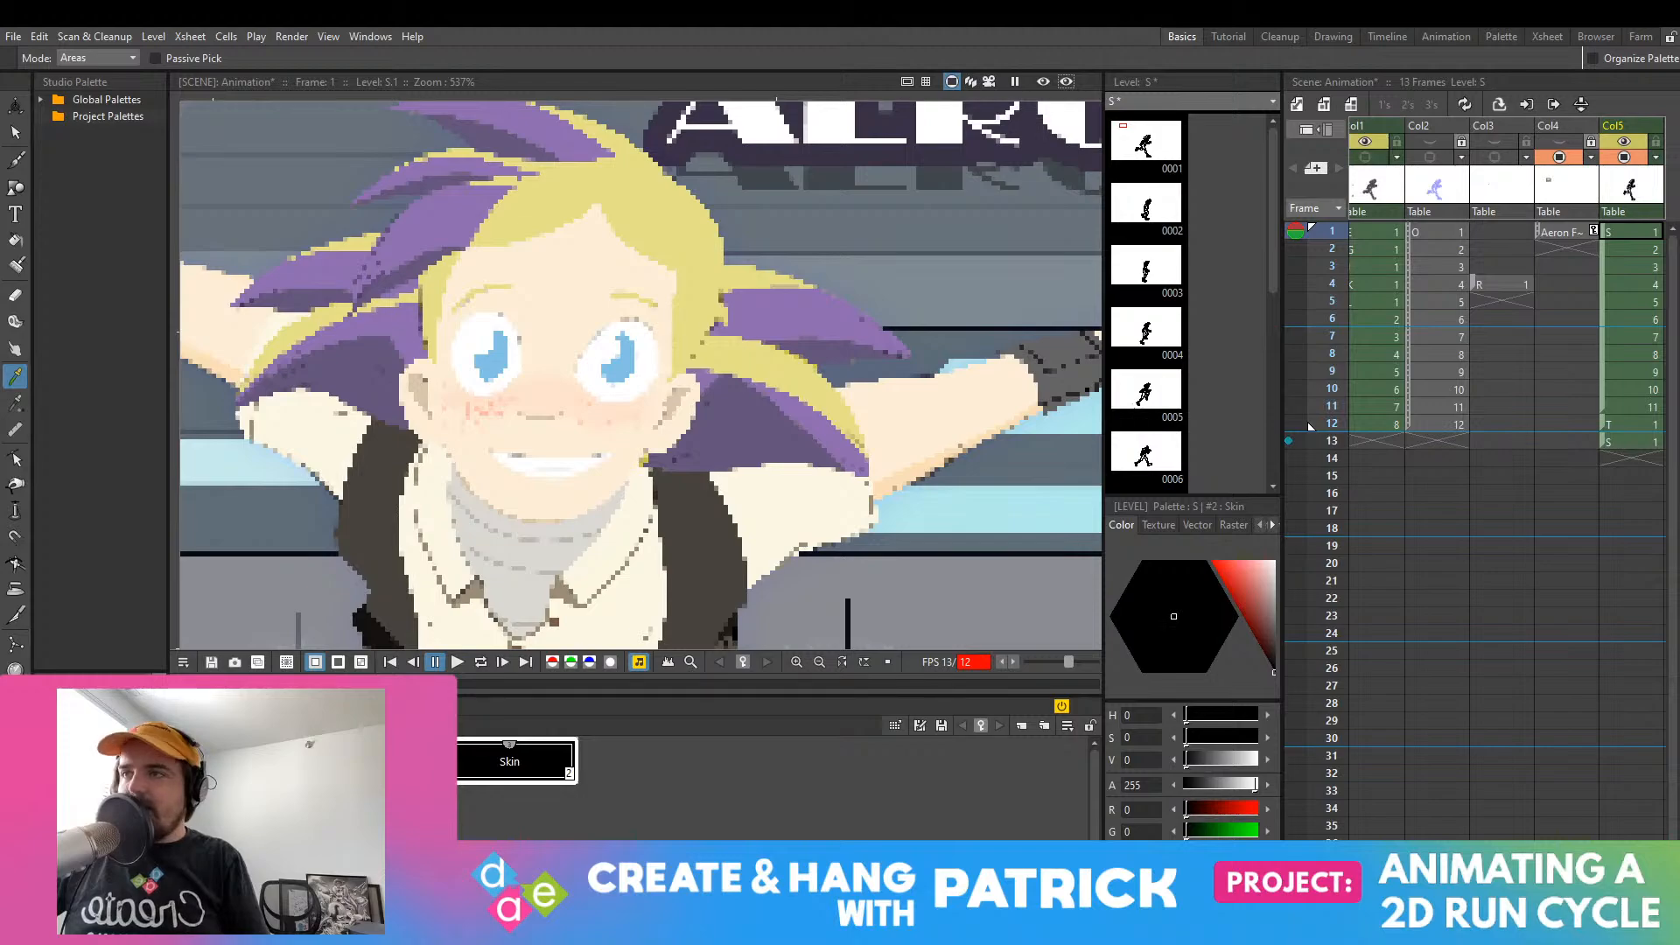
key("ctrl+z")
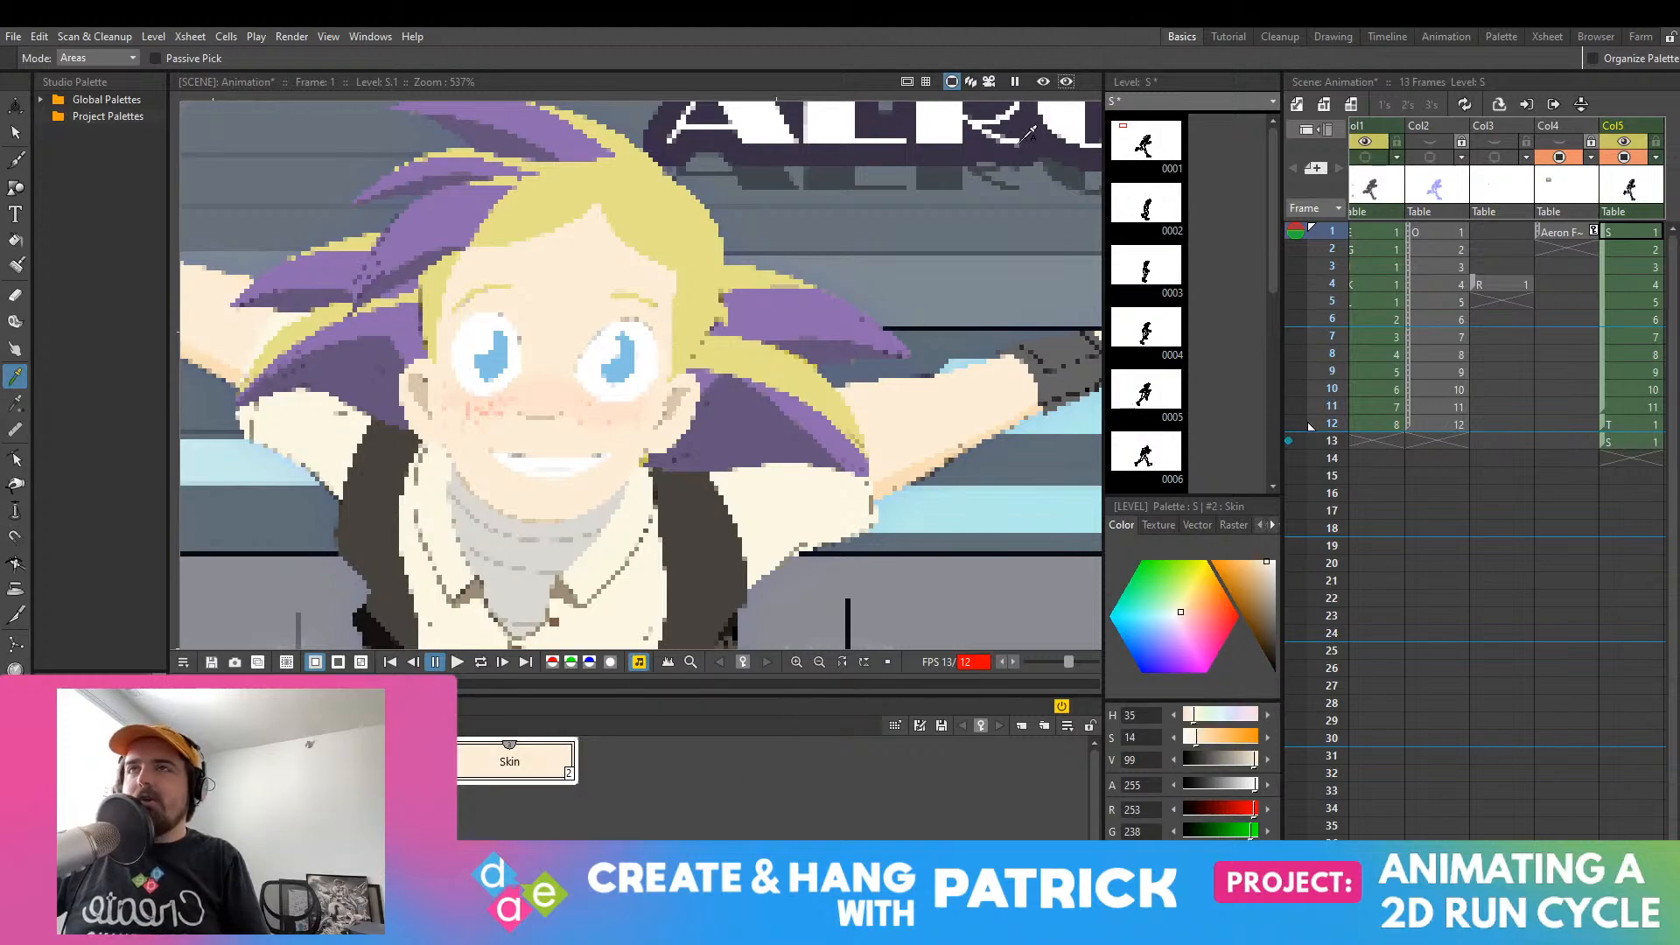
Step: Fill the runner's face and ear on frame 1 with the Skin style
scroll(906, 342, "down", 14)
left_click_drag(915, 359, 490, 188)
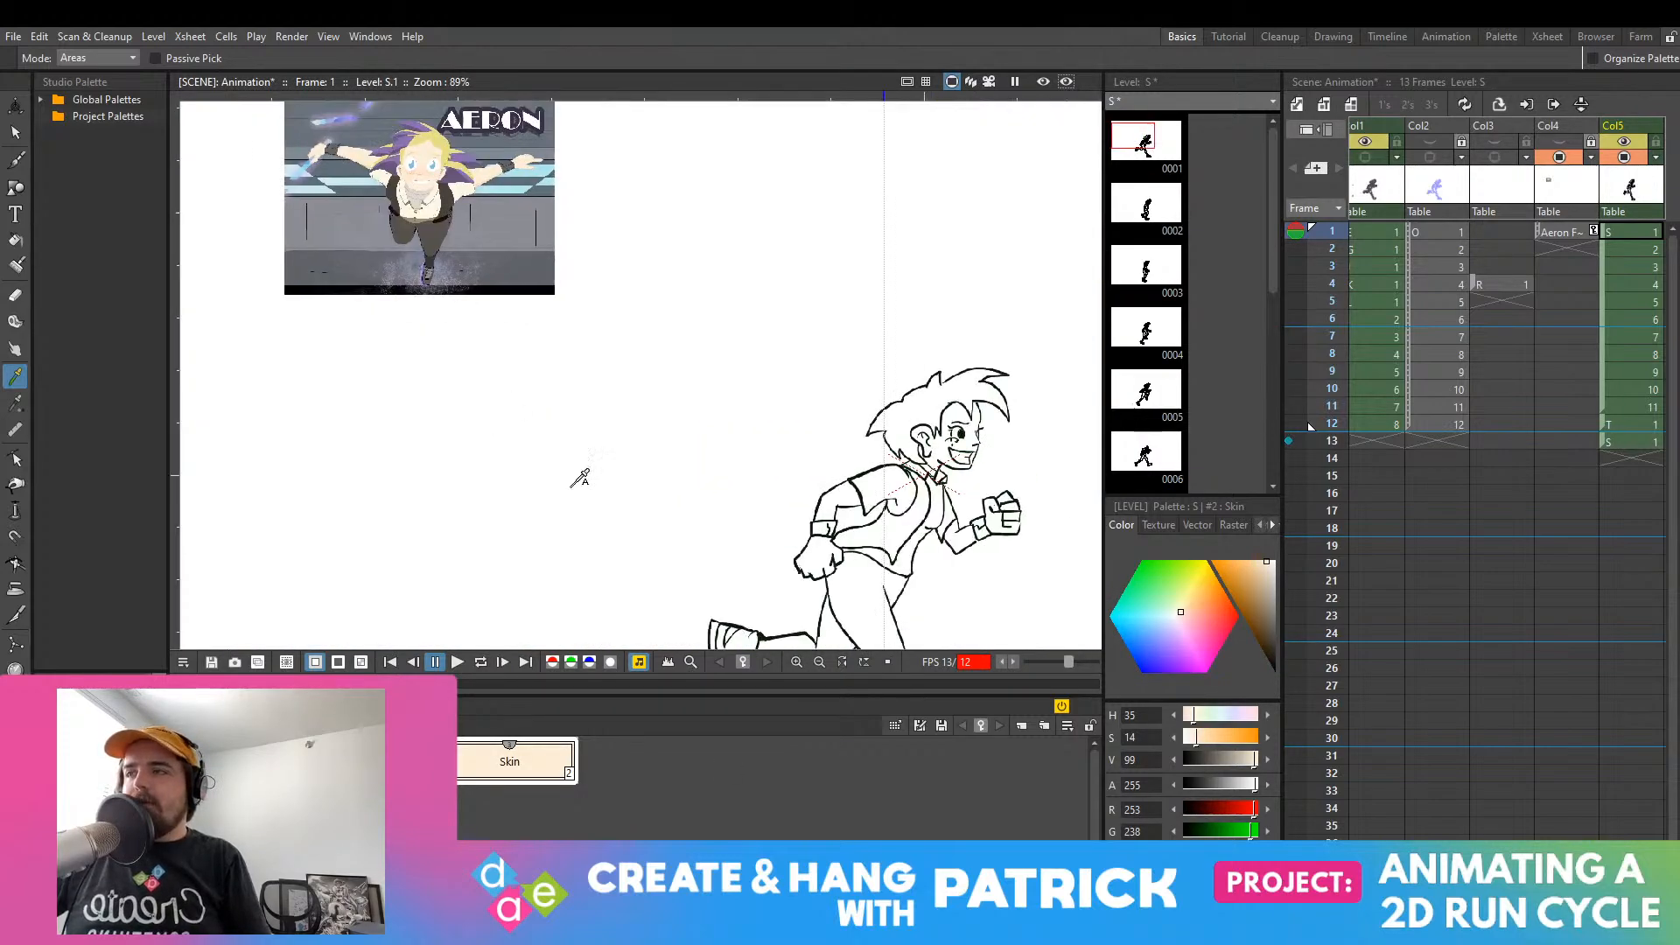
scroll(604, 473, "down", 1)
left_click_drag(642, 441, 458, 382)
scroll(727, 368, "up", 7)
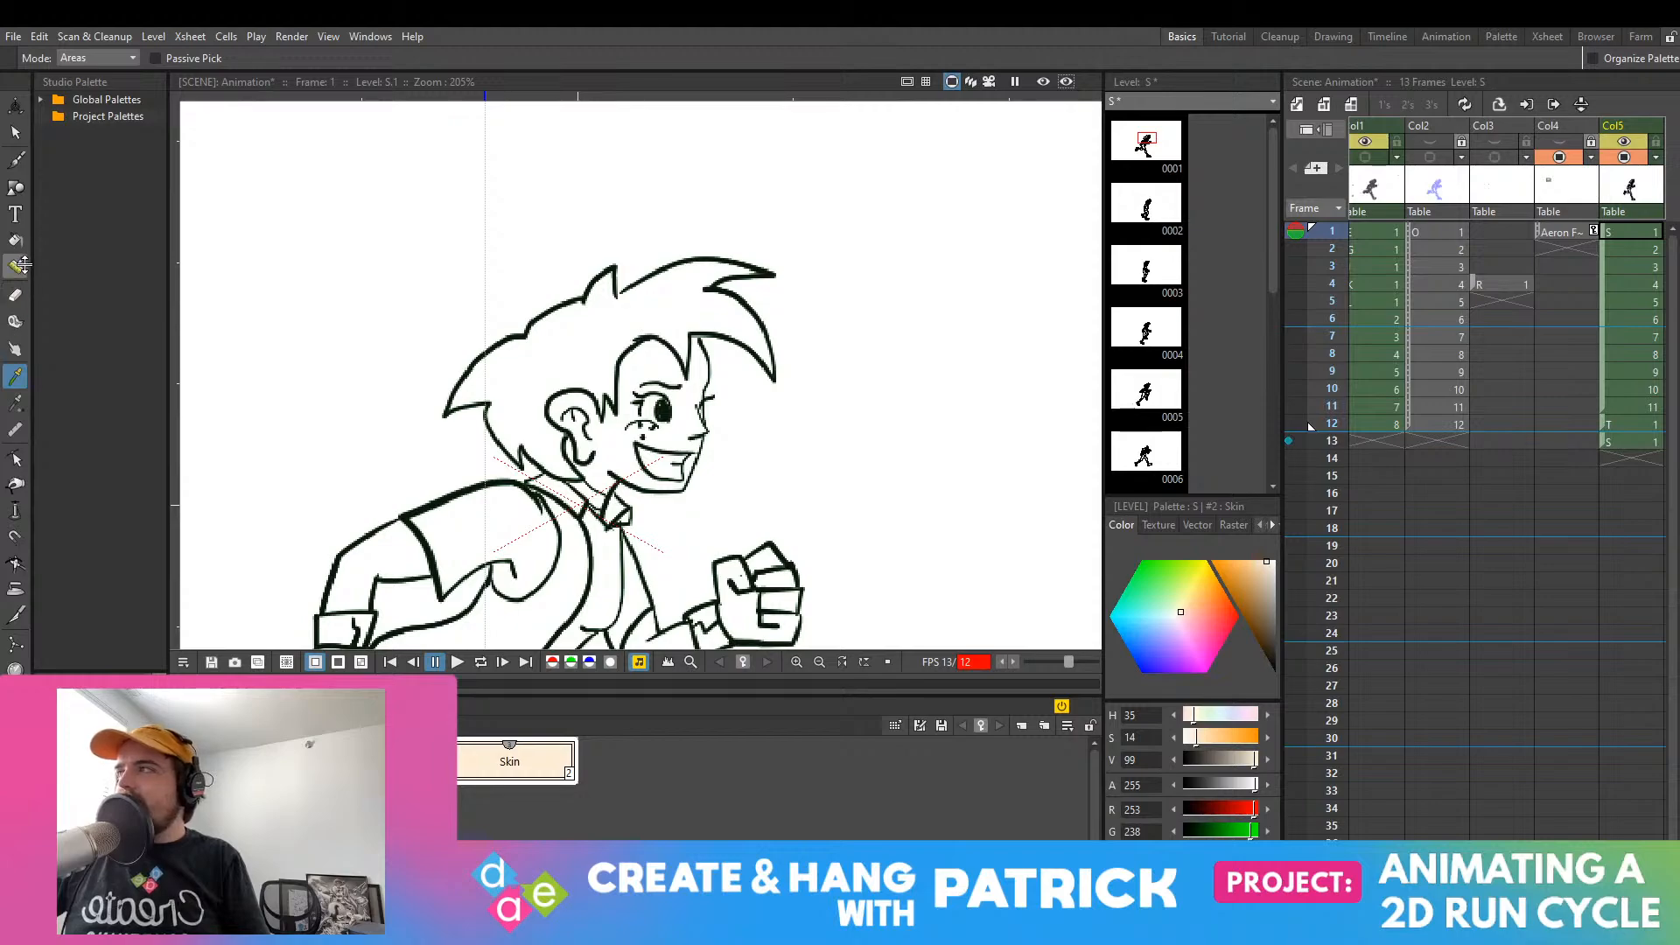
key("f")
left_click(661, 350)
scroll(713, 507, "up", 7)
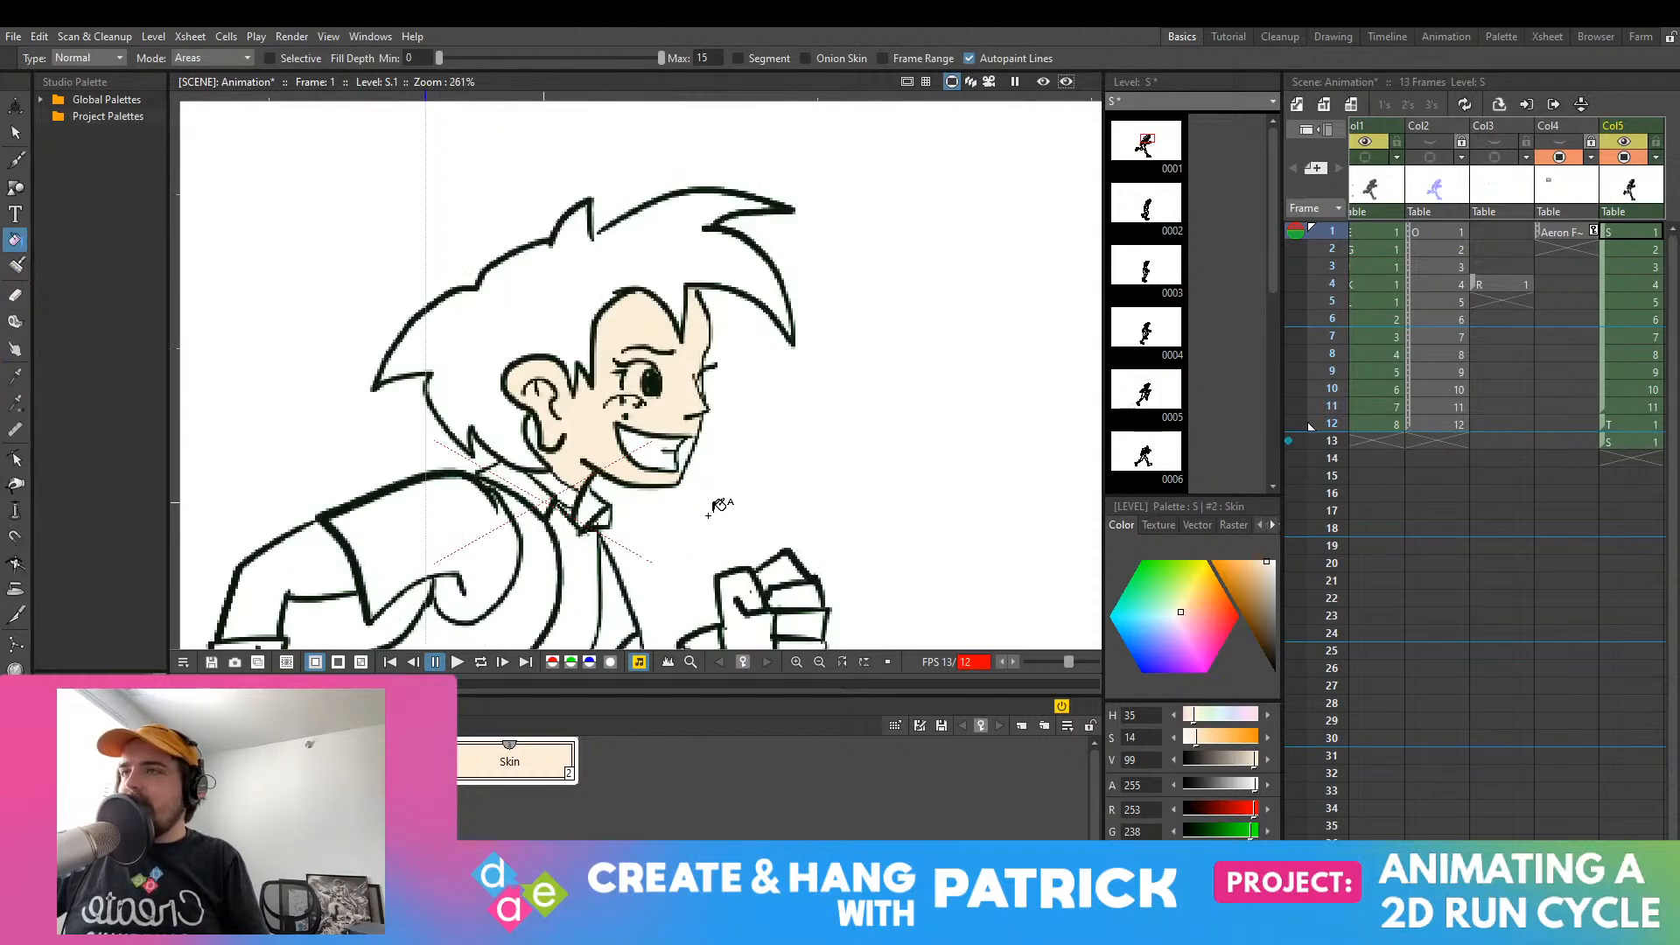
Step: Check the face fill around the mouth and eye, and fill the runner's raised front fist with the Skin style
scroll(643, 385, "up", 5)
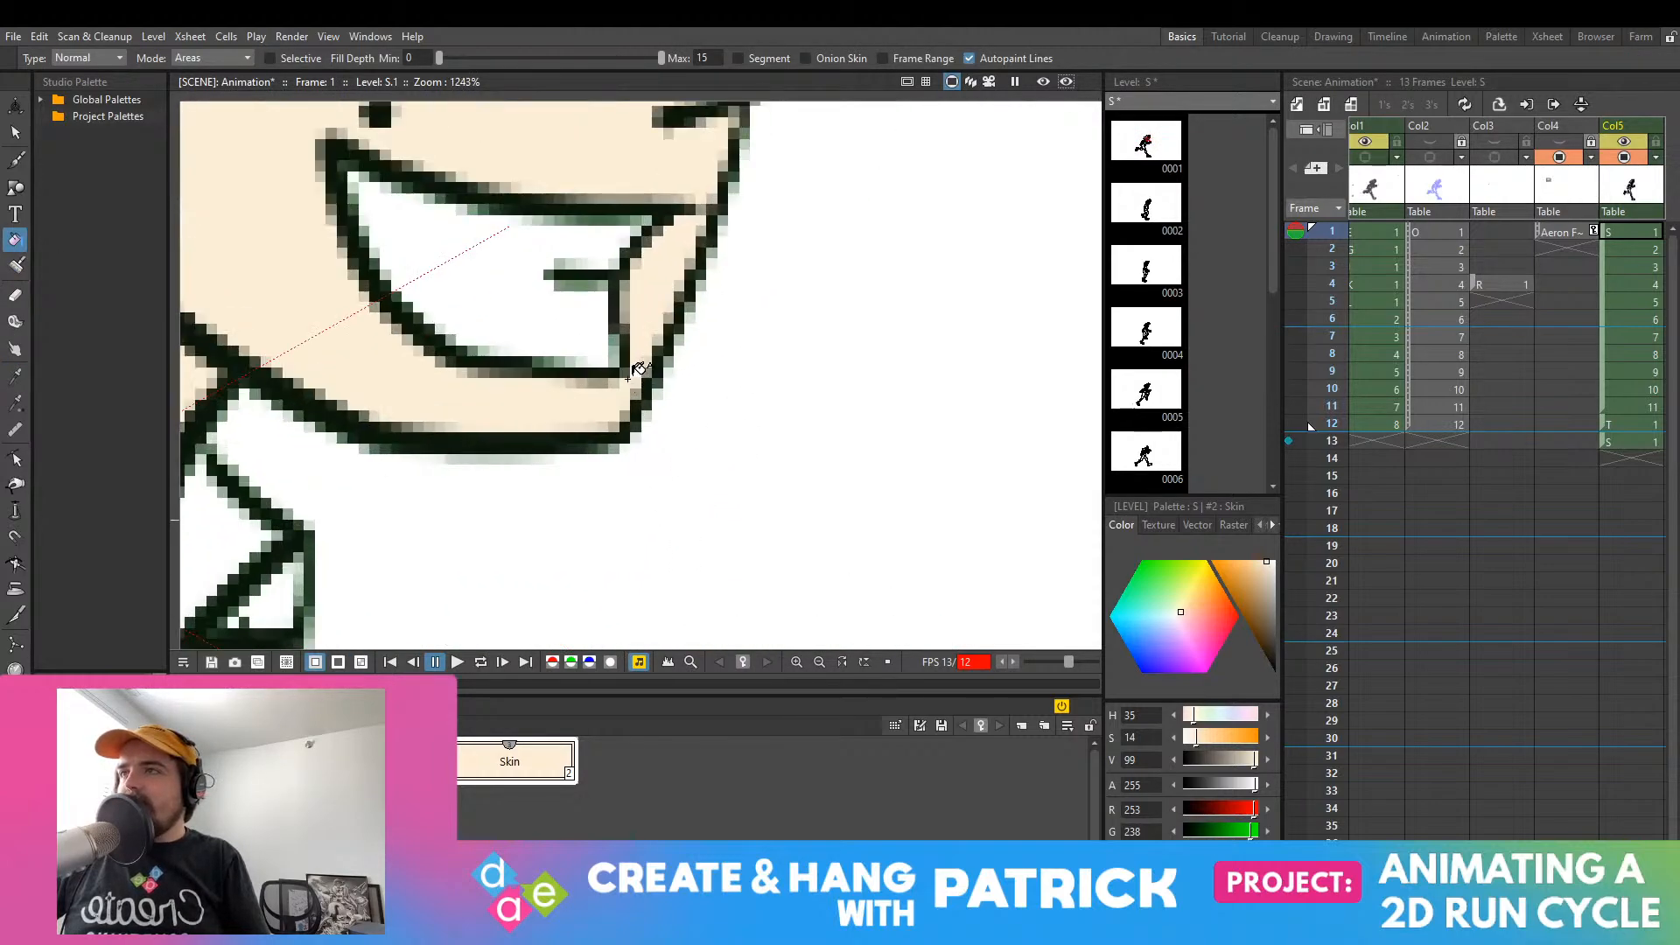
scroll(641, 363, "down", 2)
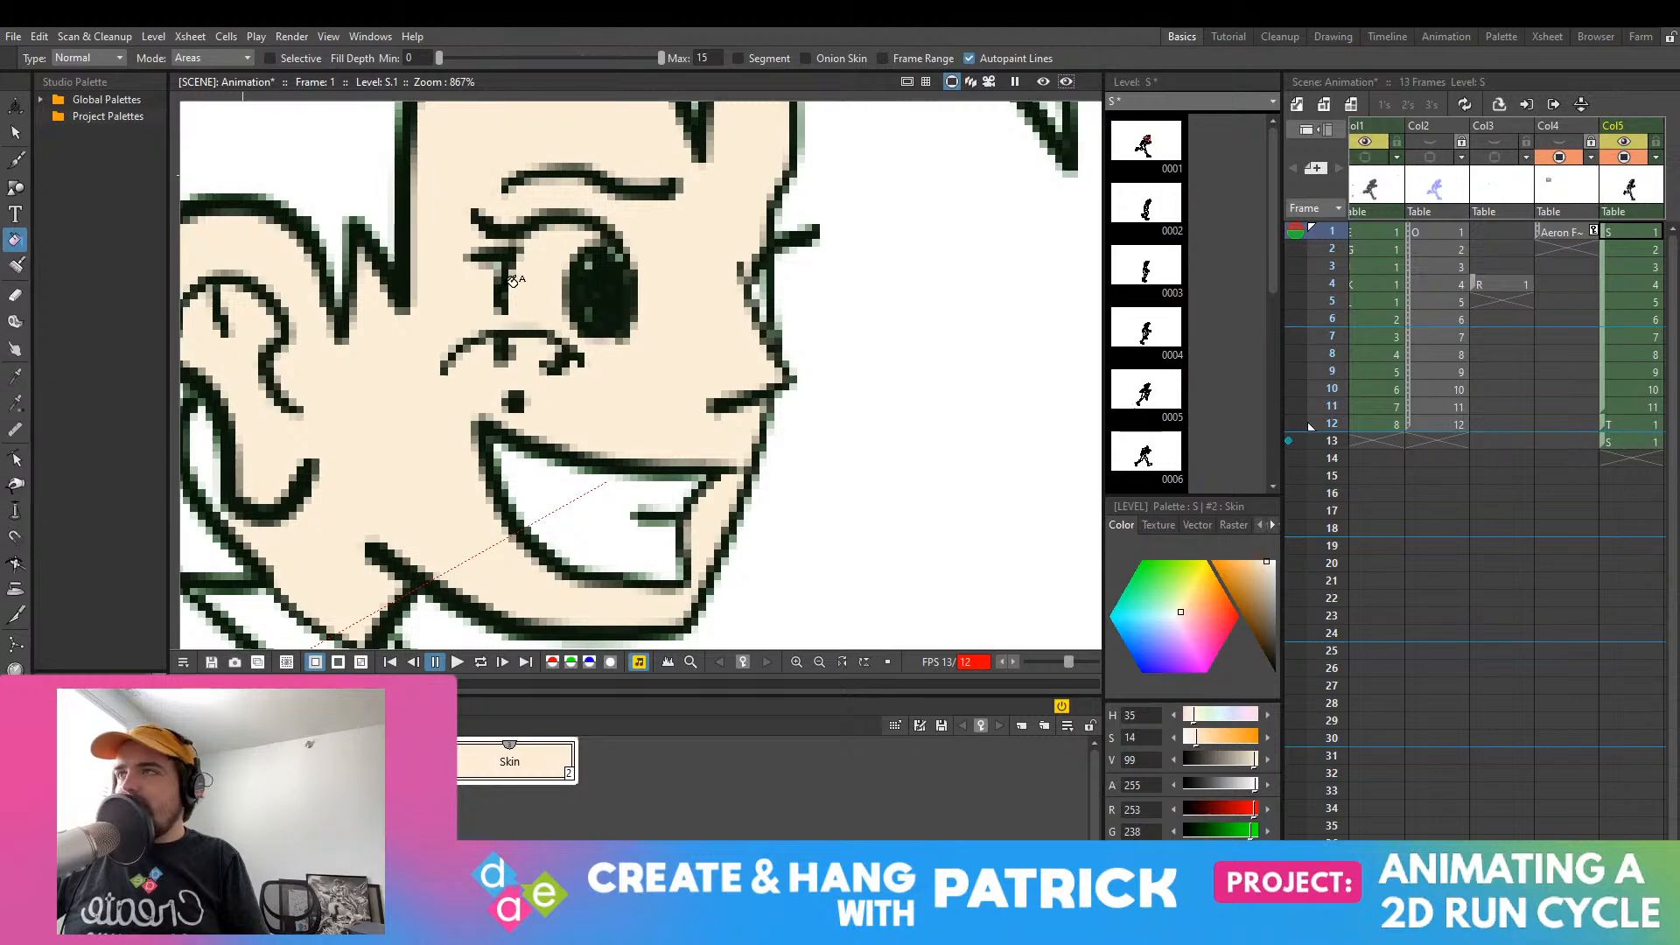
scroll(429, 192, "down", 3)
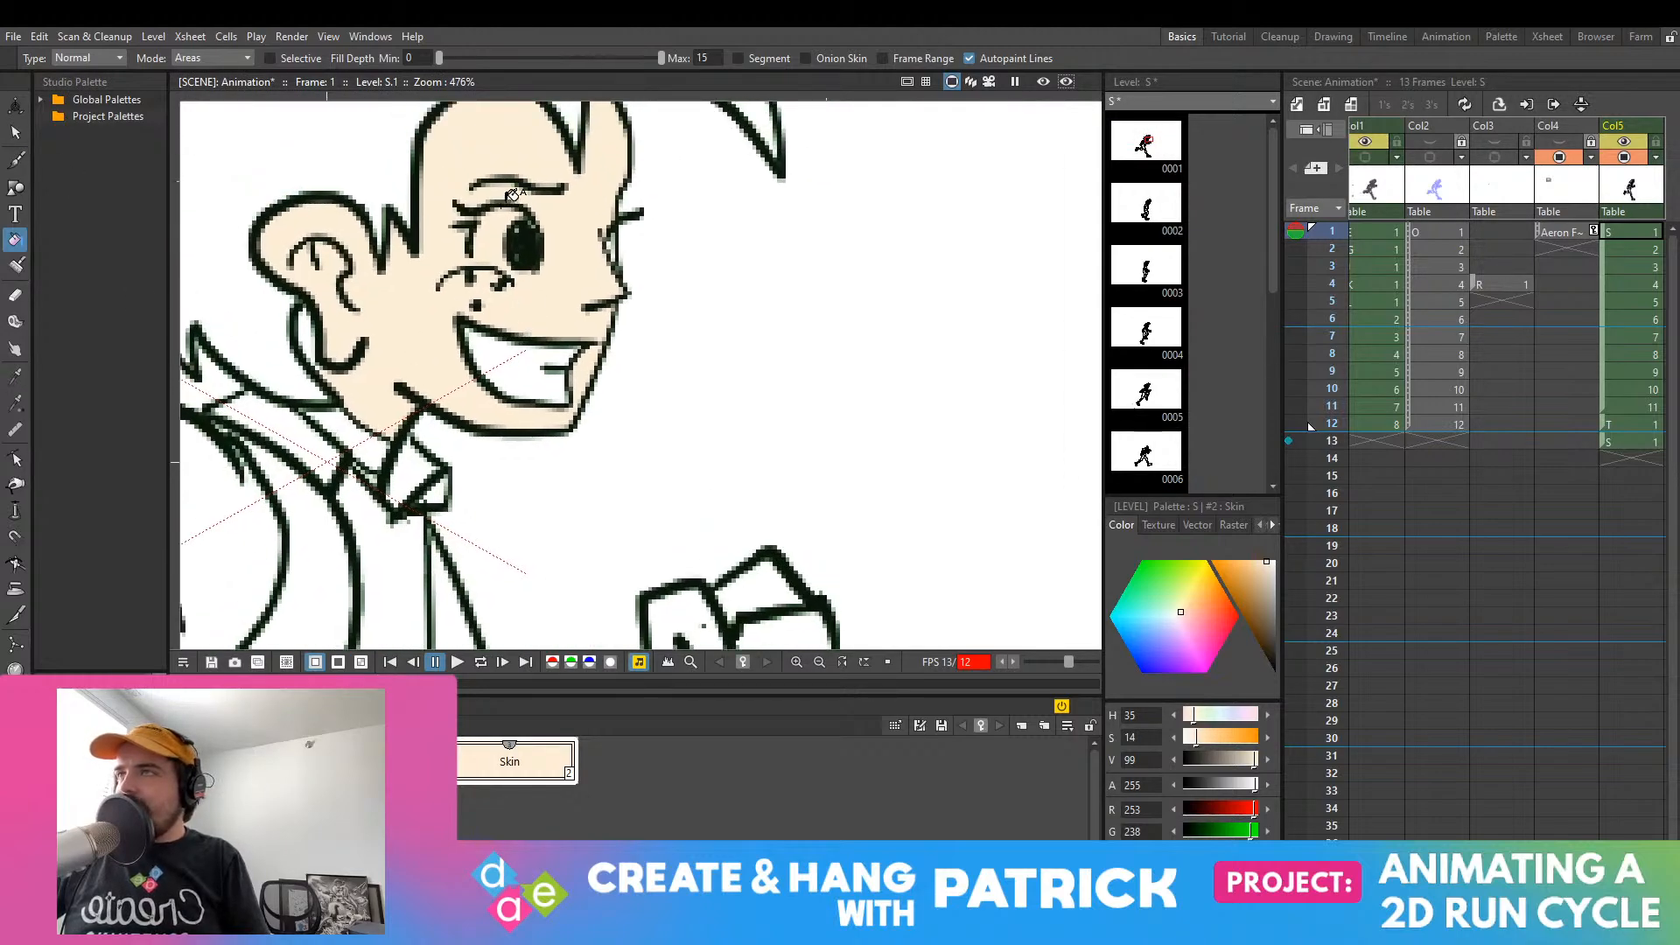
left_click_drag(562, 250, 639, 327)
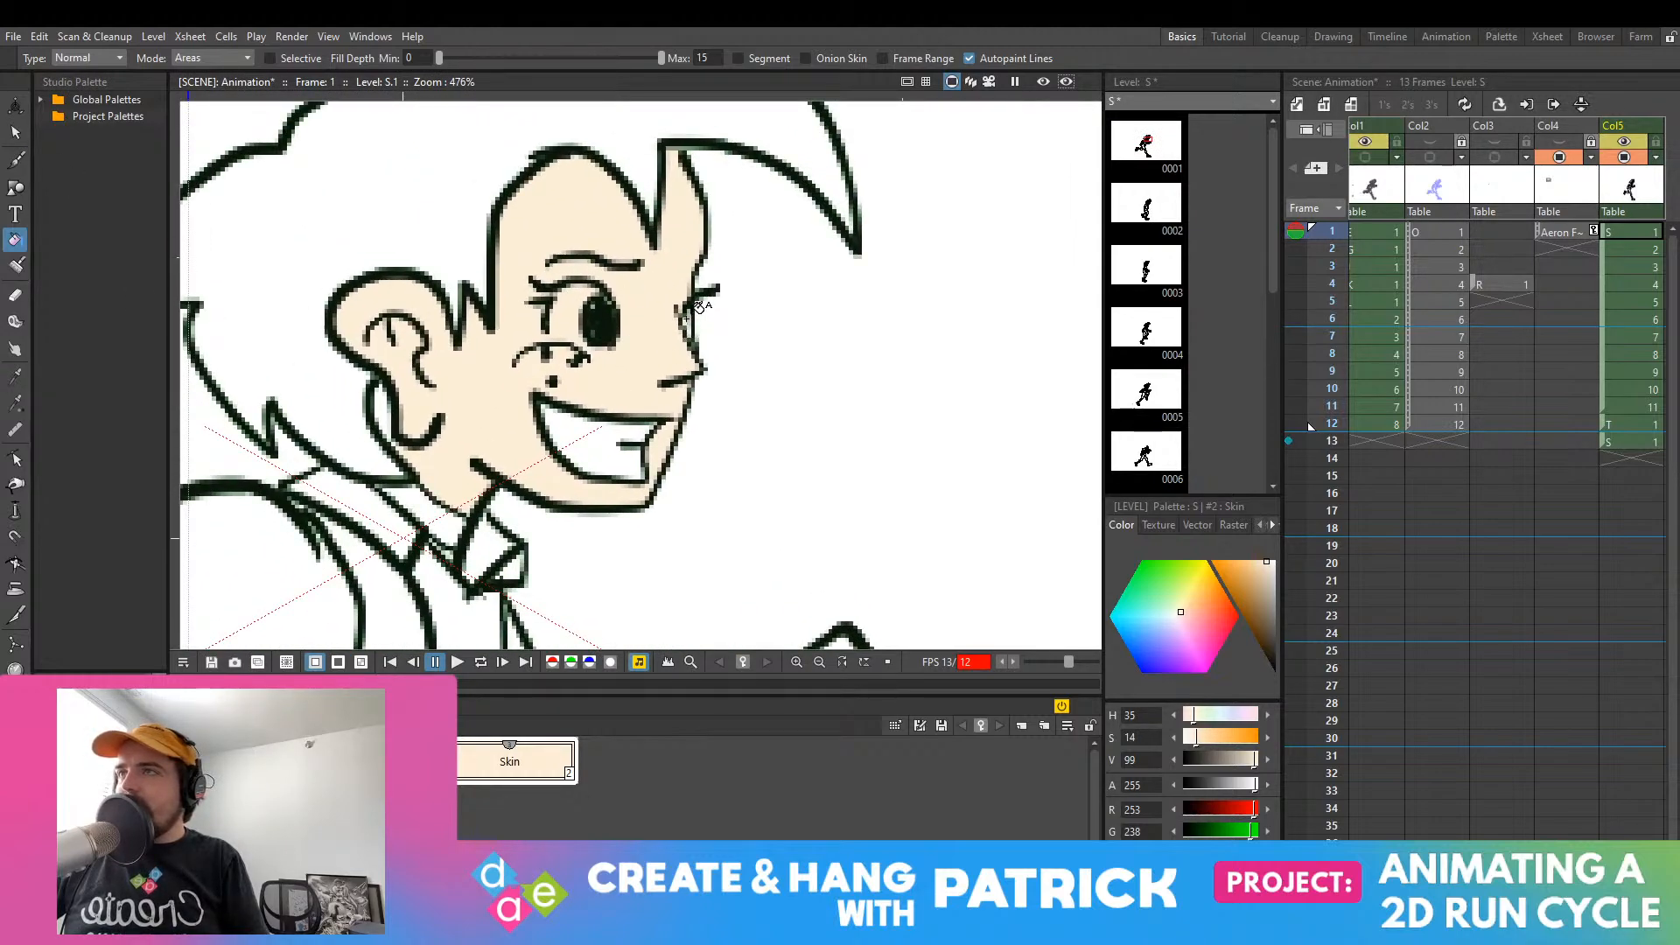
scroll(665, 525, "down", 3)
scroll(693, 570, "up", 3)
scroll(693, 570, "down", 2)
left_click(714, 585)
left_click(783, 584)
Step: Fill the runner's rear arm and hand with the Skin style on frame 1
scroll(525, 149, "down", 1)
scroll(713, 188, "up", 2)
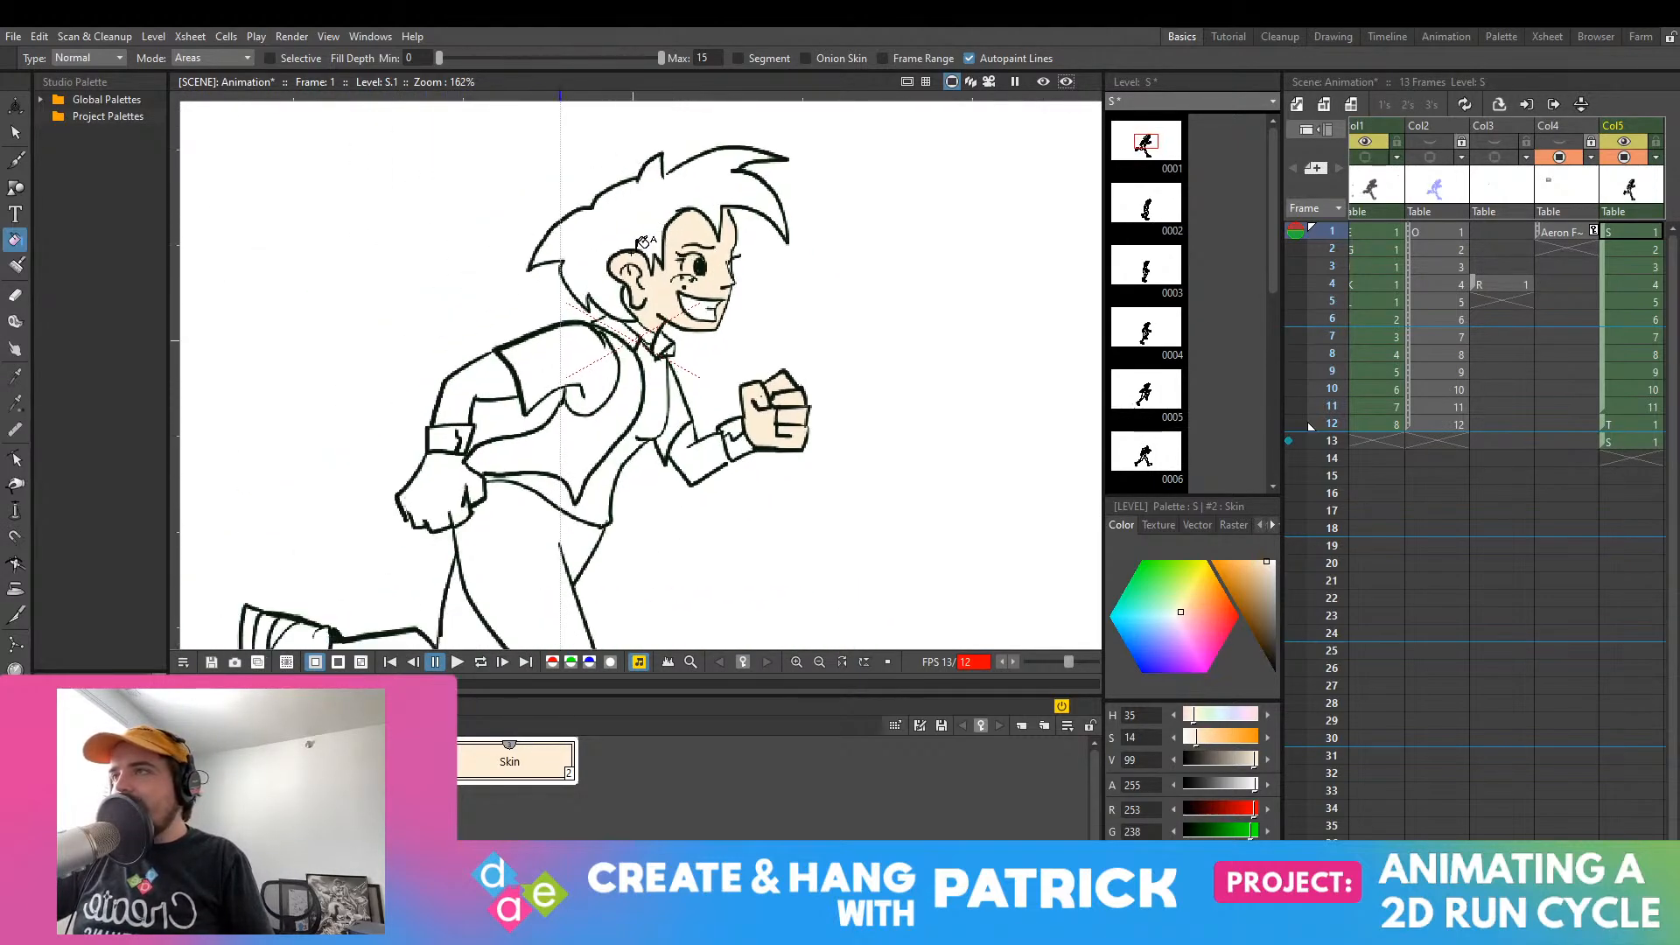
scroll(703, 199, "up", 1)
left_click_drag(704, 199, 661, 308)
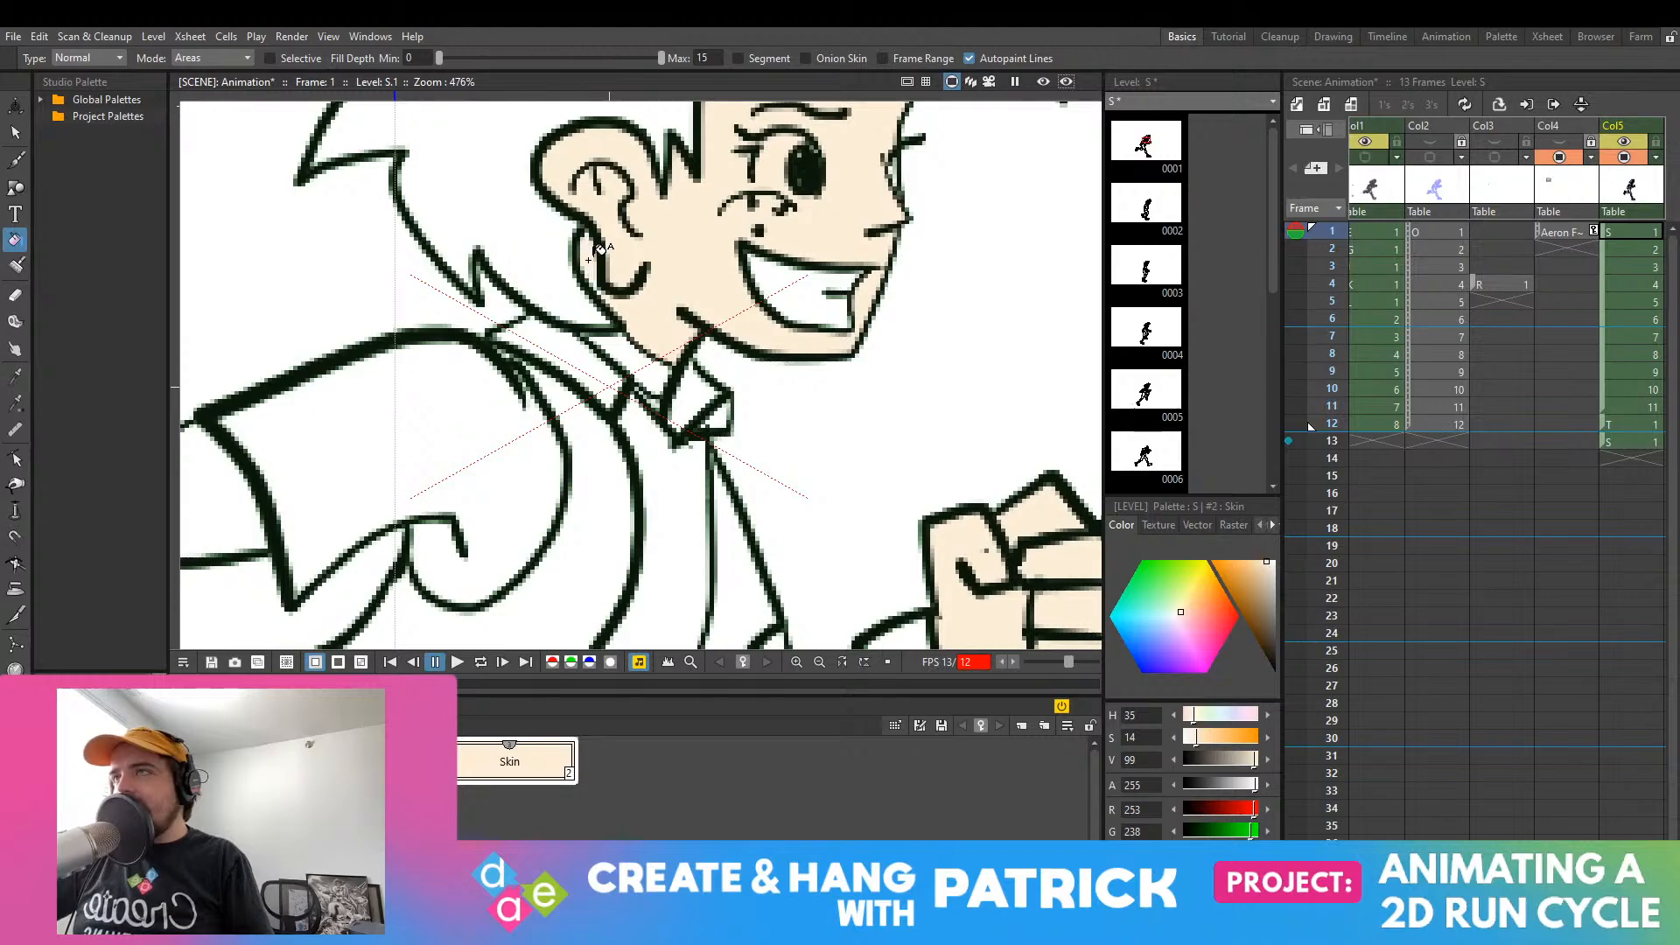
scroll(615, 281, "up", 6)
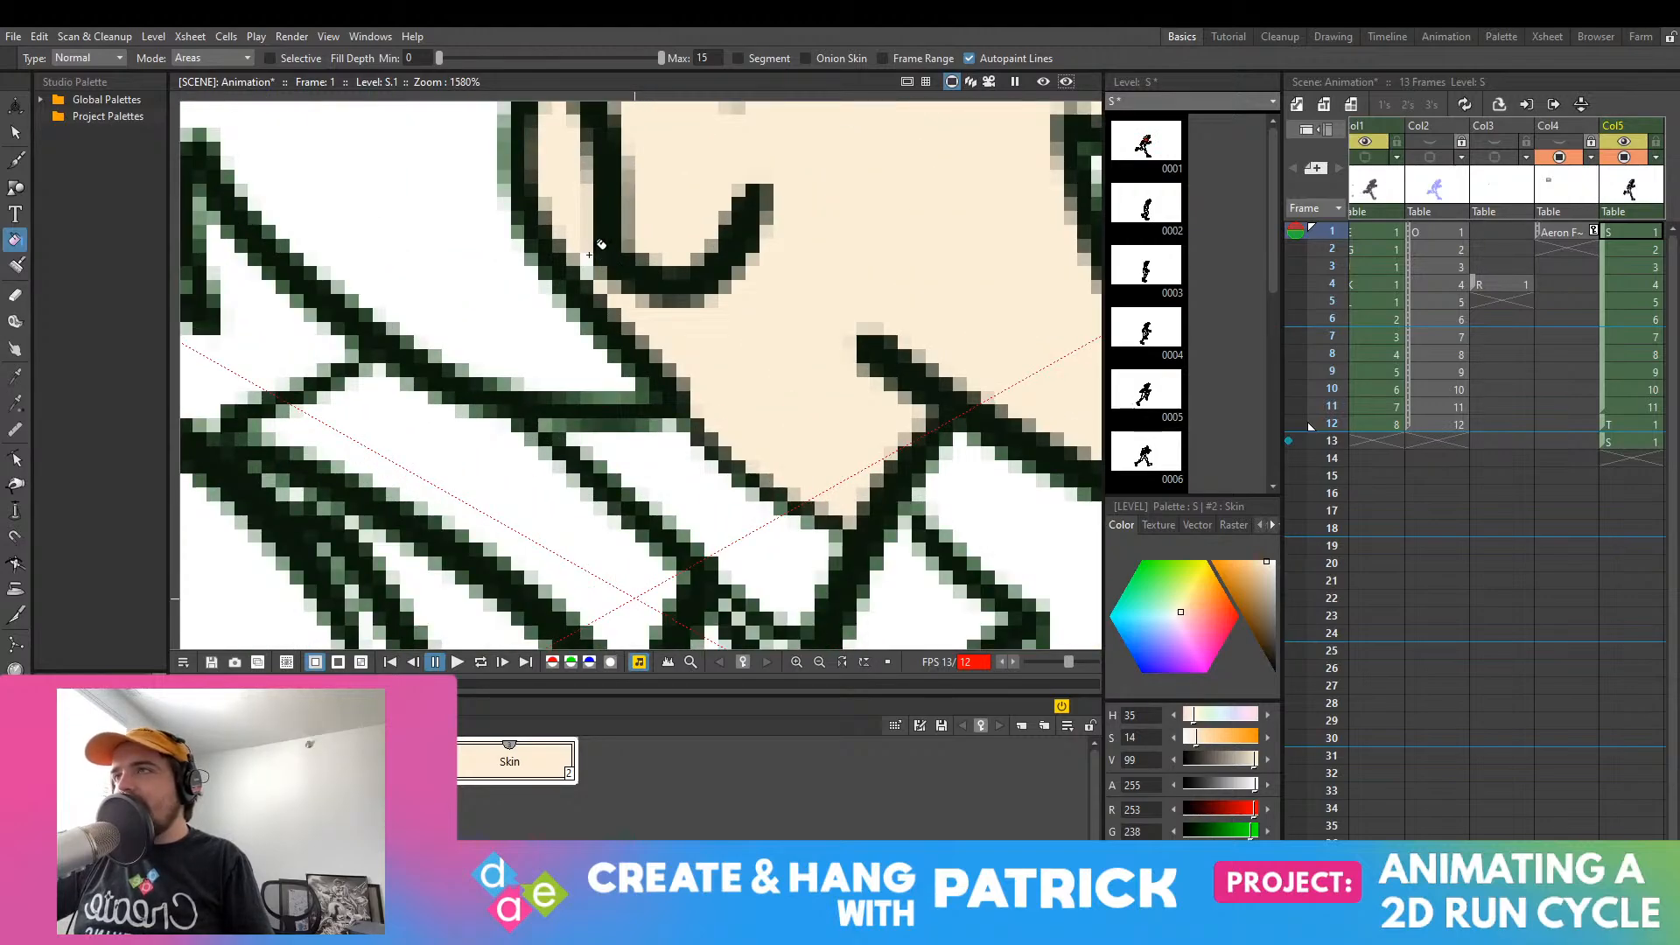
scroll(602, 380, "down", 11)
left_click_drag(603, 381, 874, 181)
left_click_drag(426, 480, 479, 435)
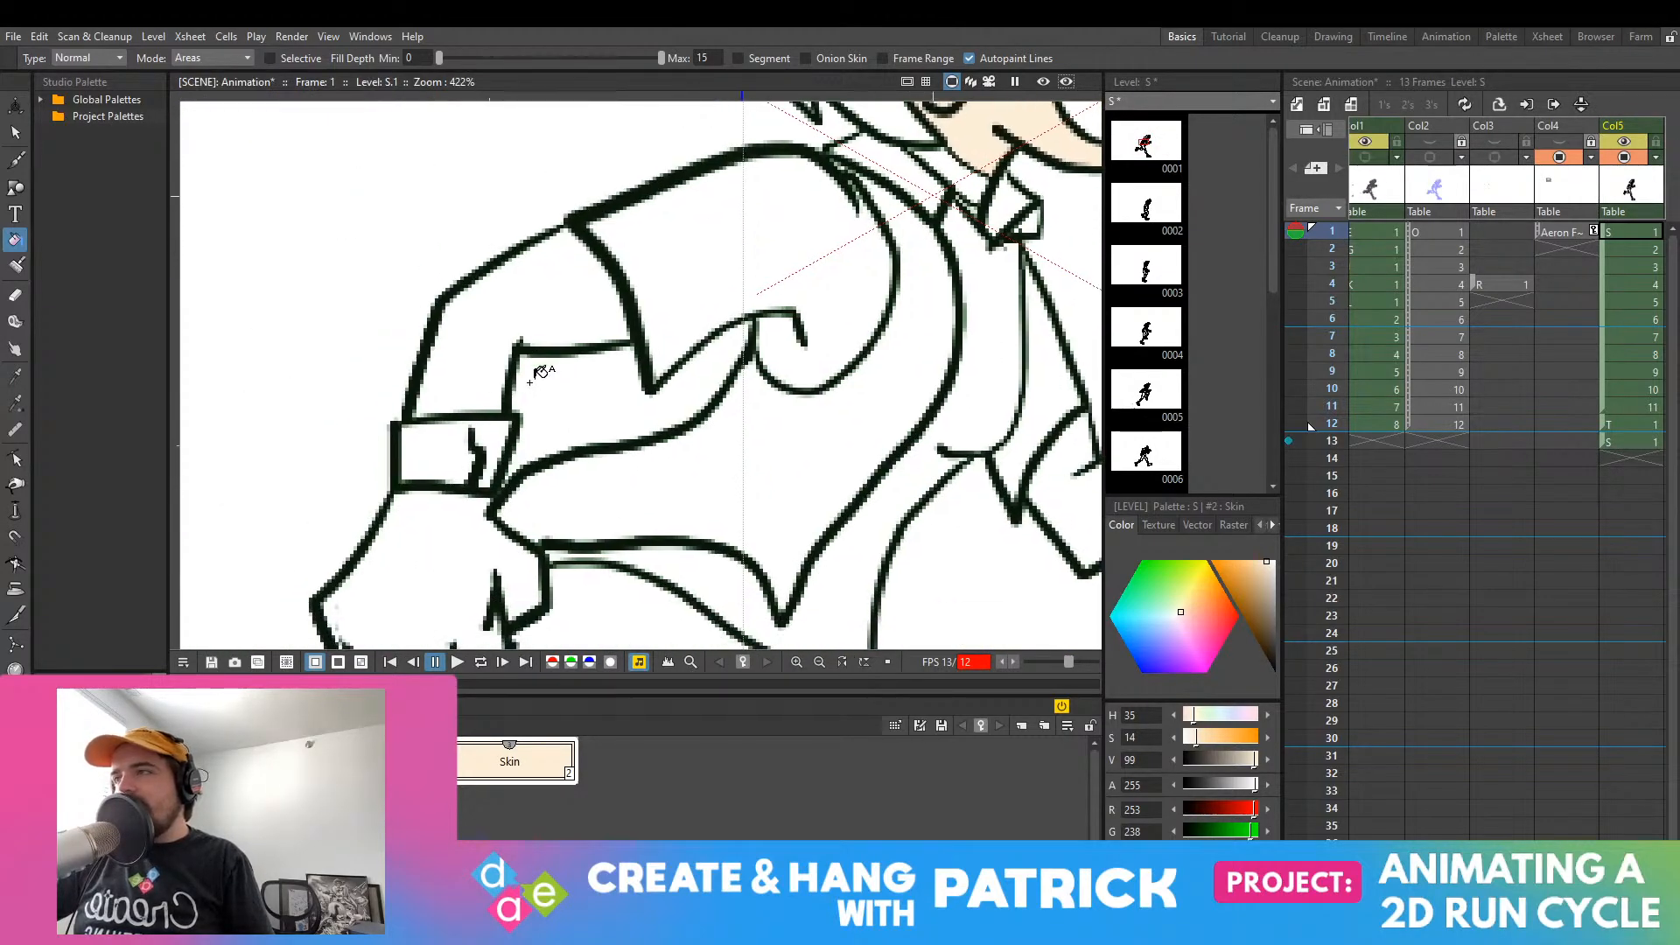
left_click(507, 306)
left_click(480, 509)
Step: Add another style to the level palette for the runner's eye and name it Eyes
scroll(675, 563, "down", 7)
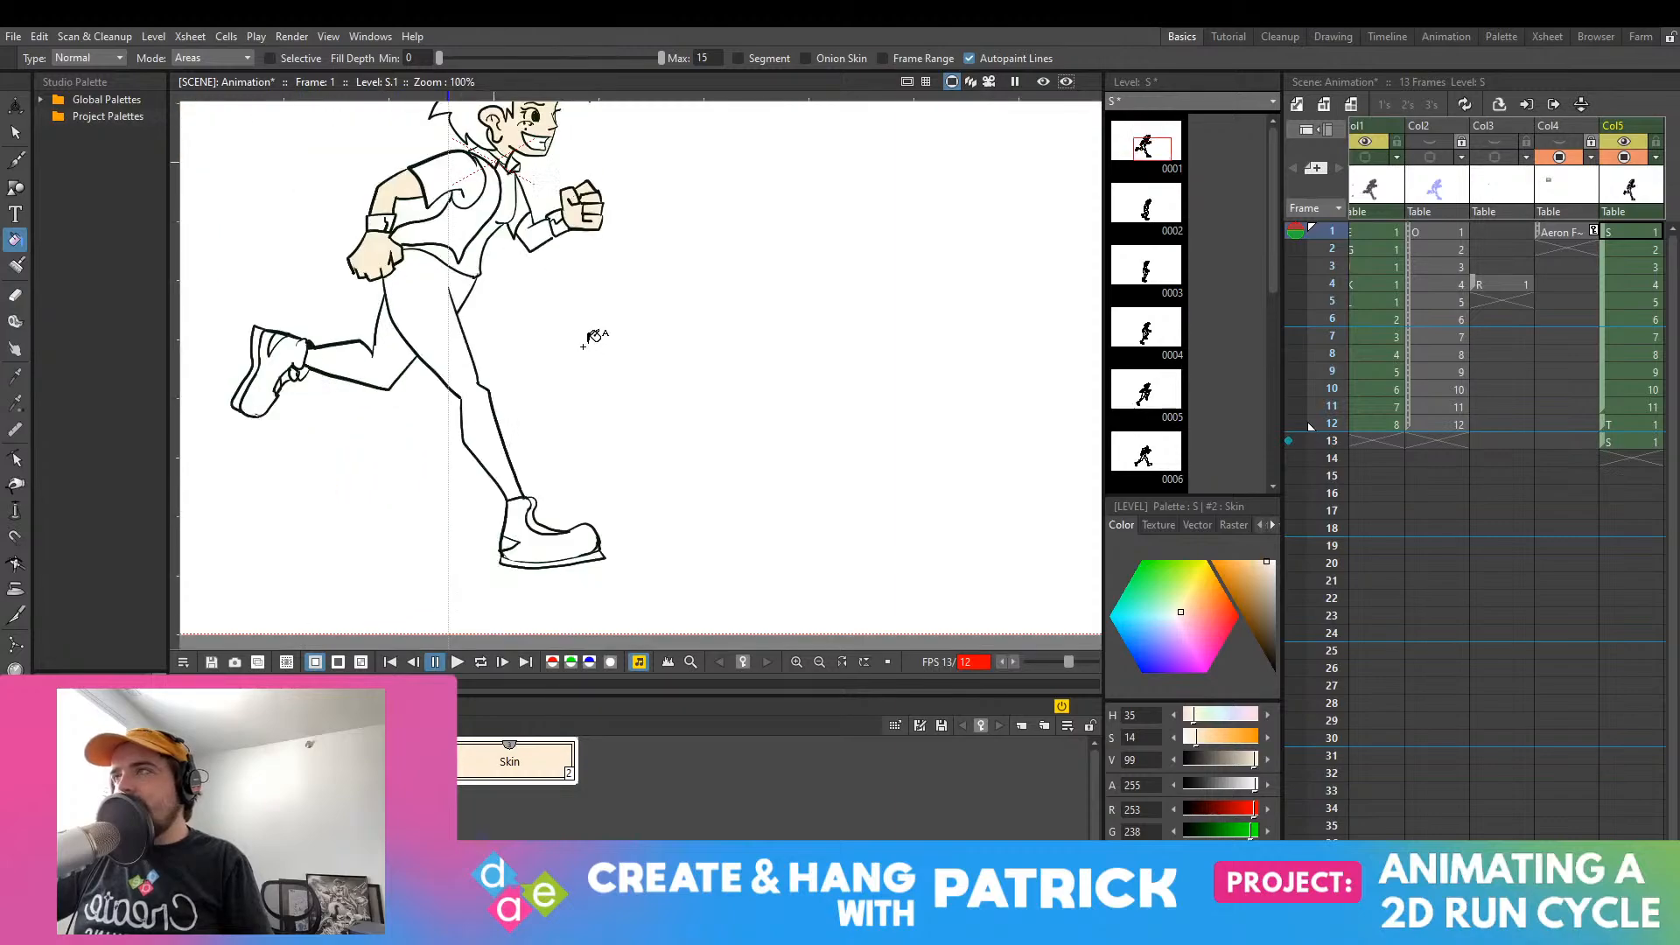
left_click_drag(595, 322, 569, 428)
scroll(572, 403, "up", 1)
scroll(602, 308, "up", 10)
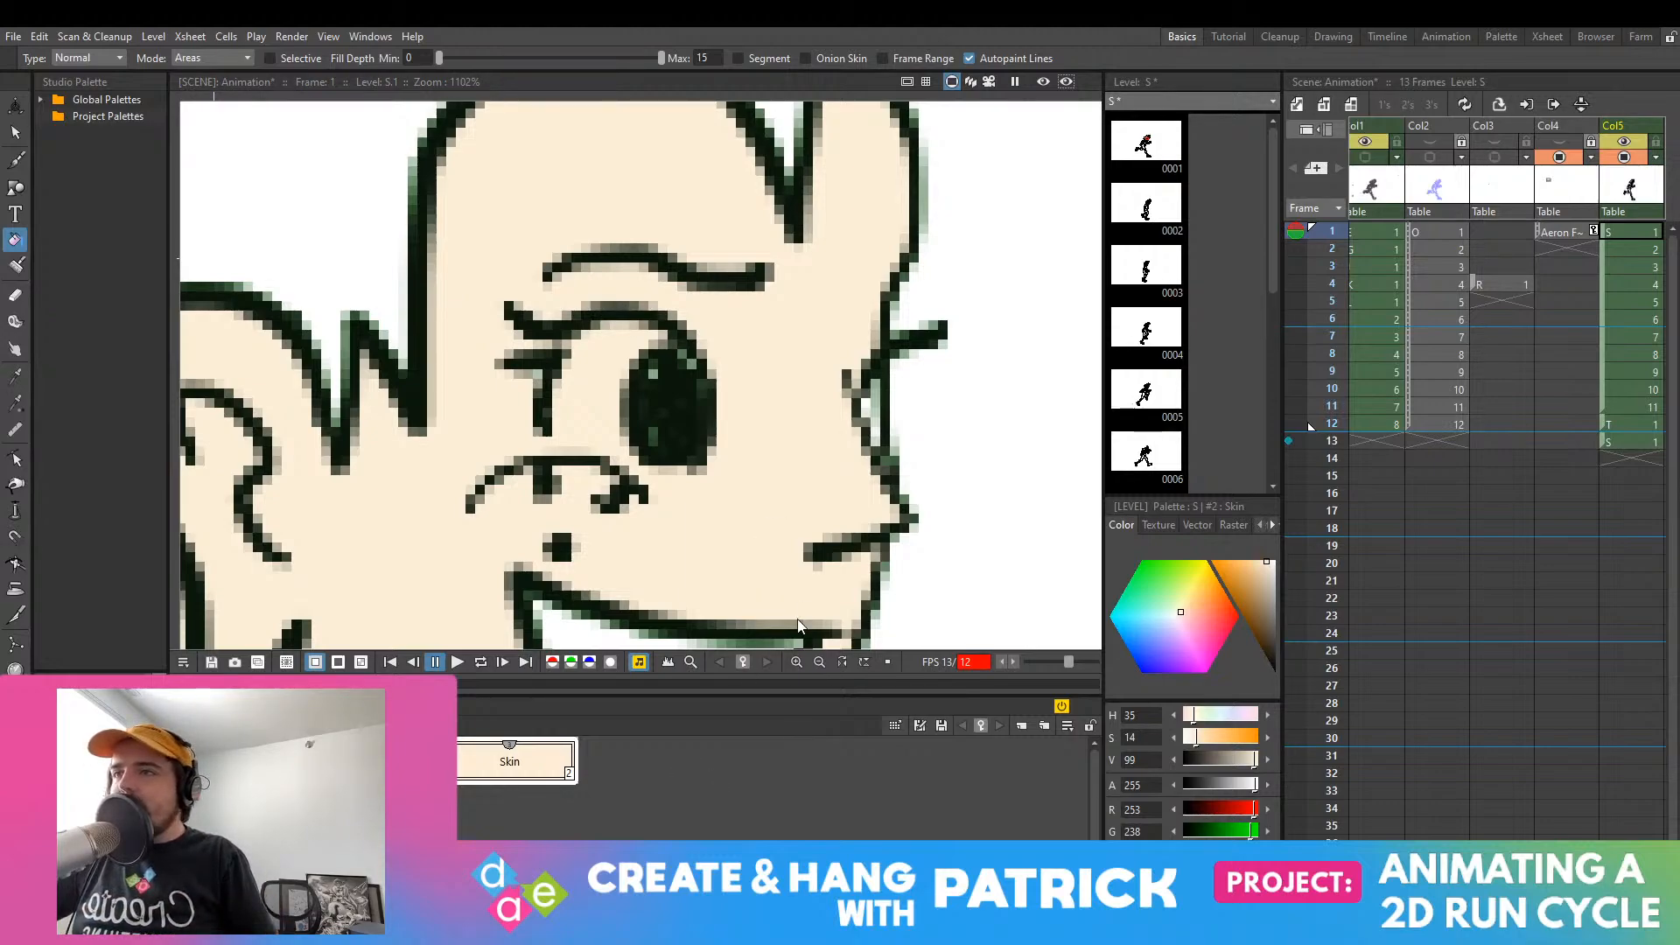
left_click(810, 751)
double_click(647, 759)
left_click(693, 762)
double_click(685, 762)
type("E")
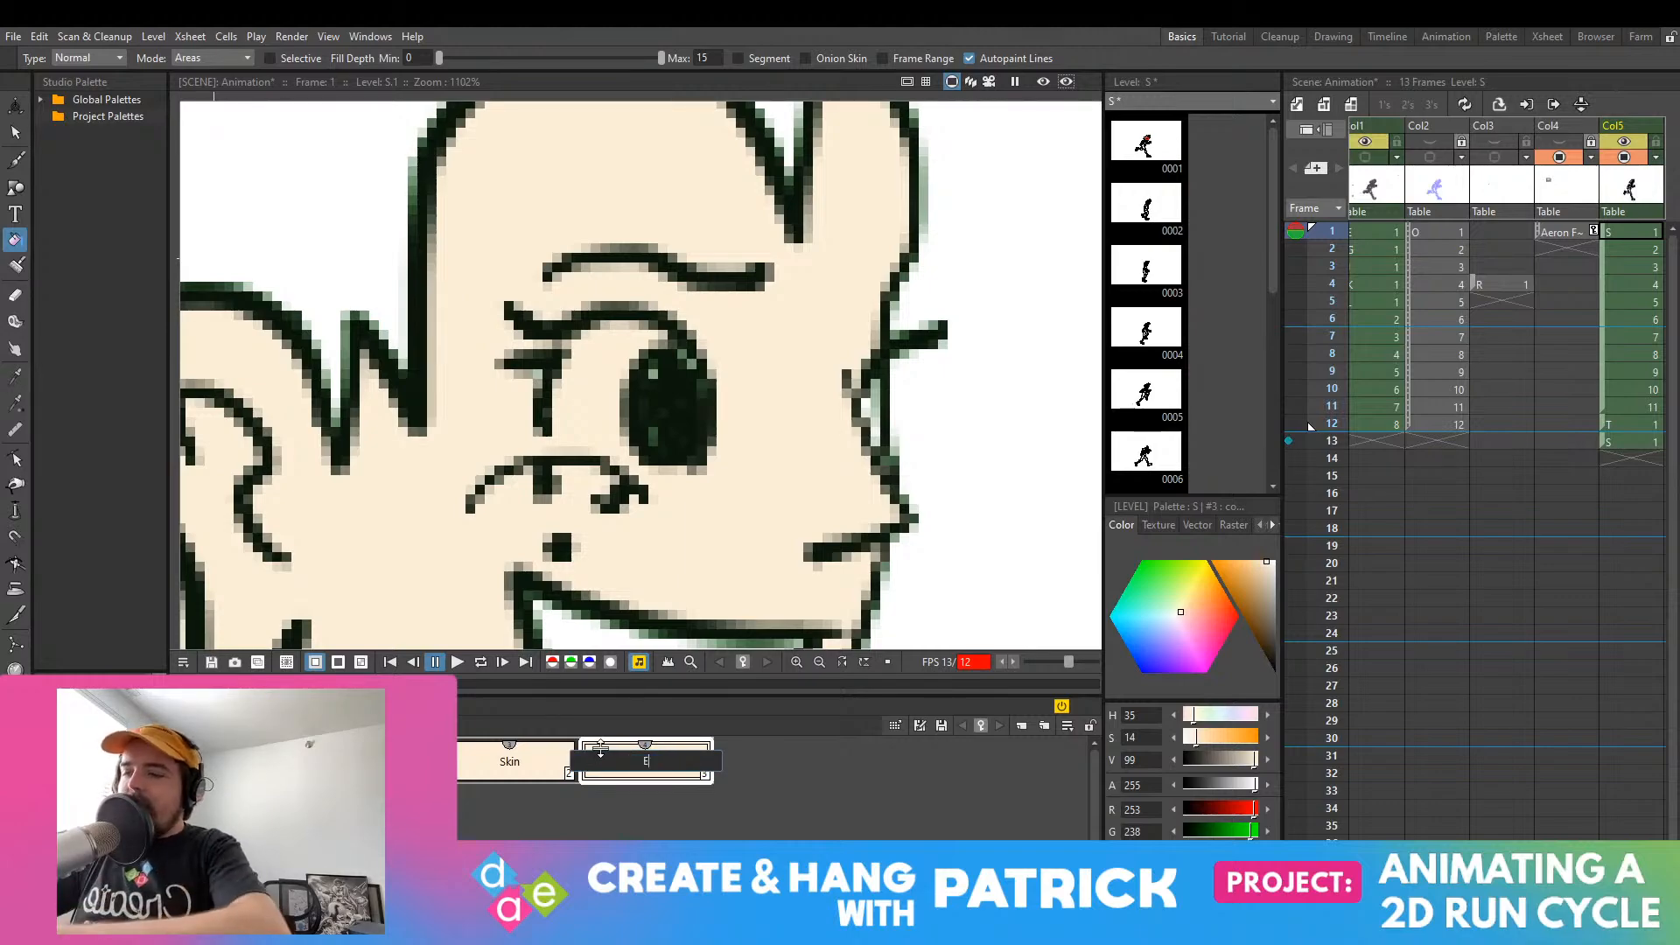
type("yes")
key("Return")
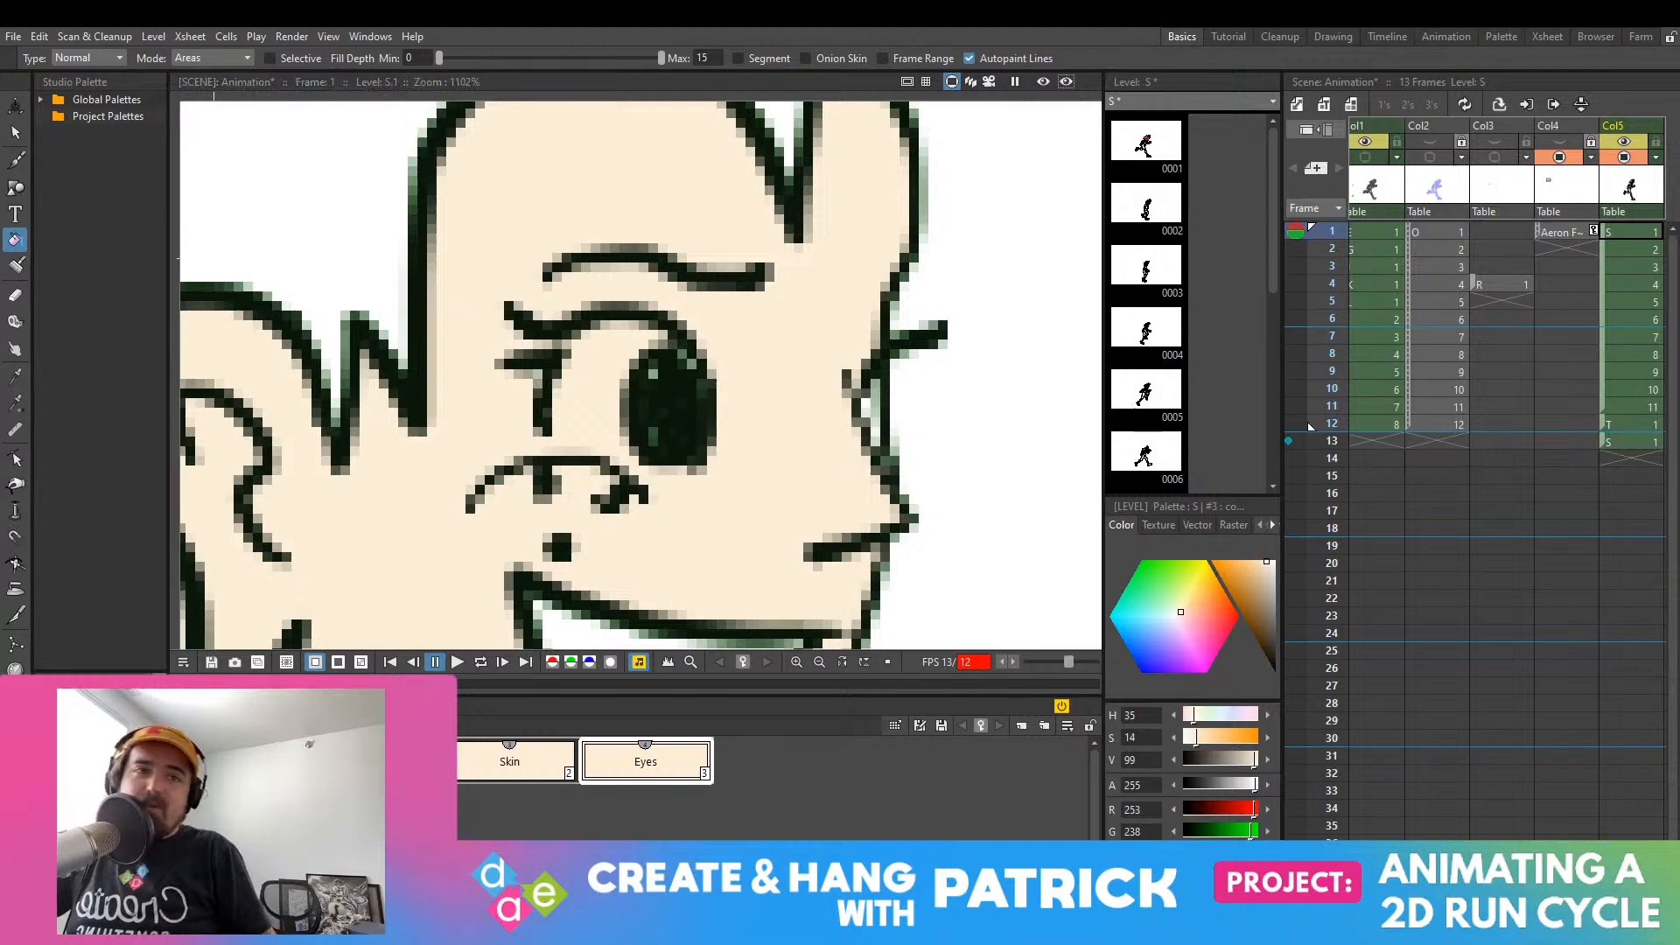
double_click(705, 751)
left_click(760, 817)
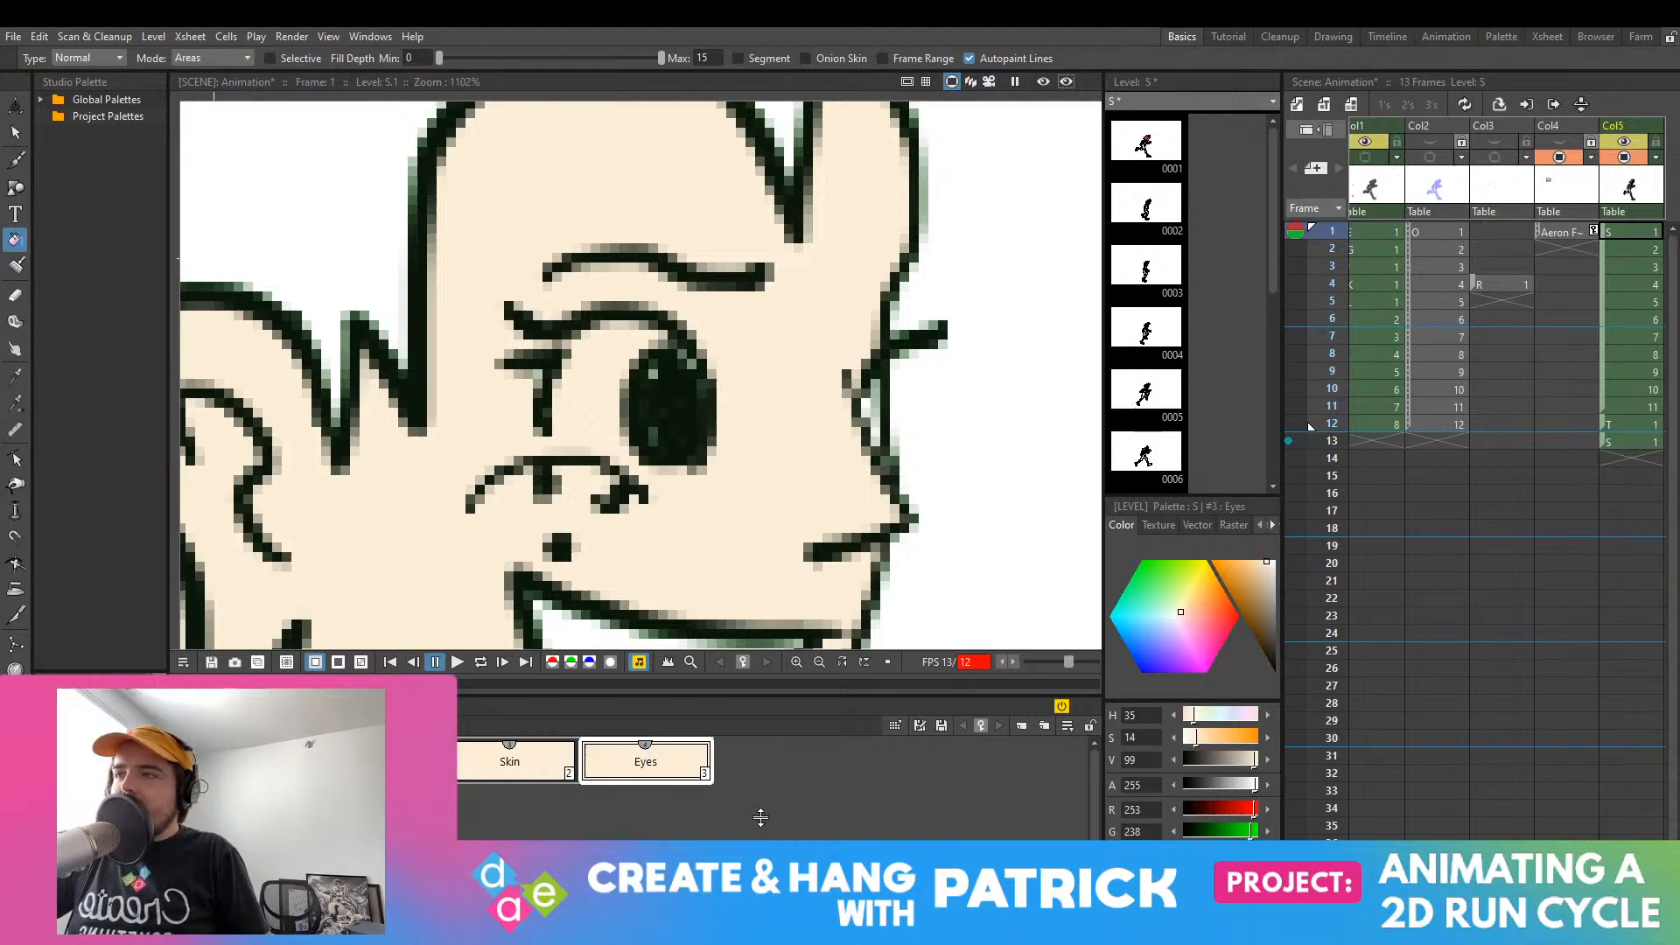
Step: Rename the Eyes style in the level palette to "Eyes and Teeth"
double_click(666, 764)
key("BackSpace")
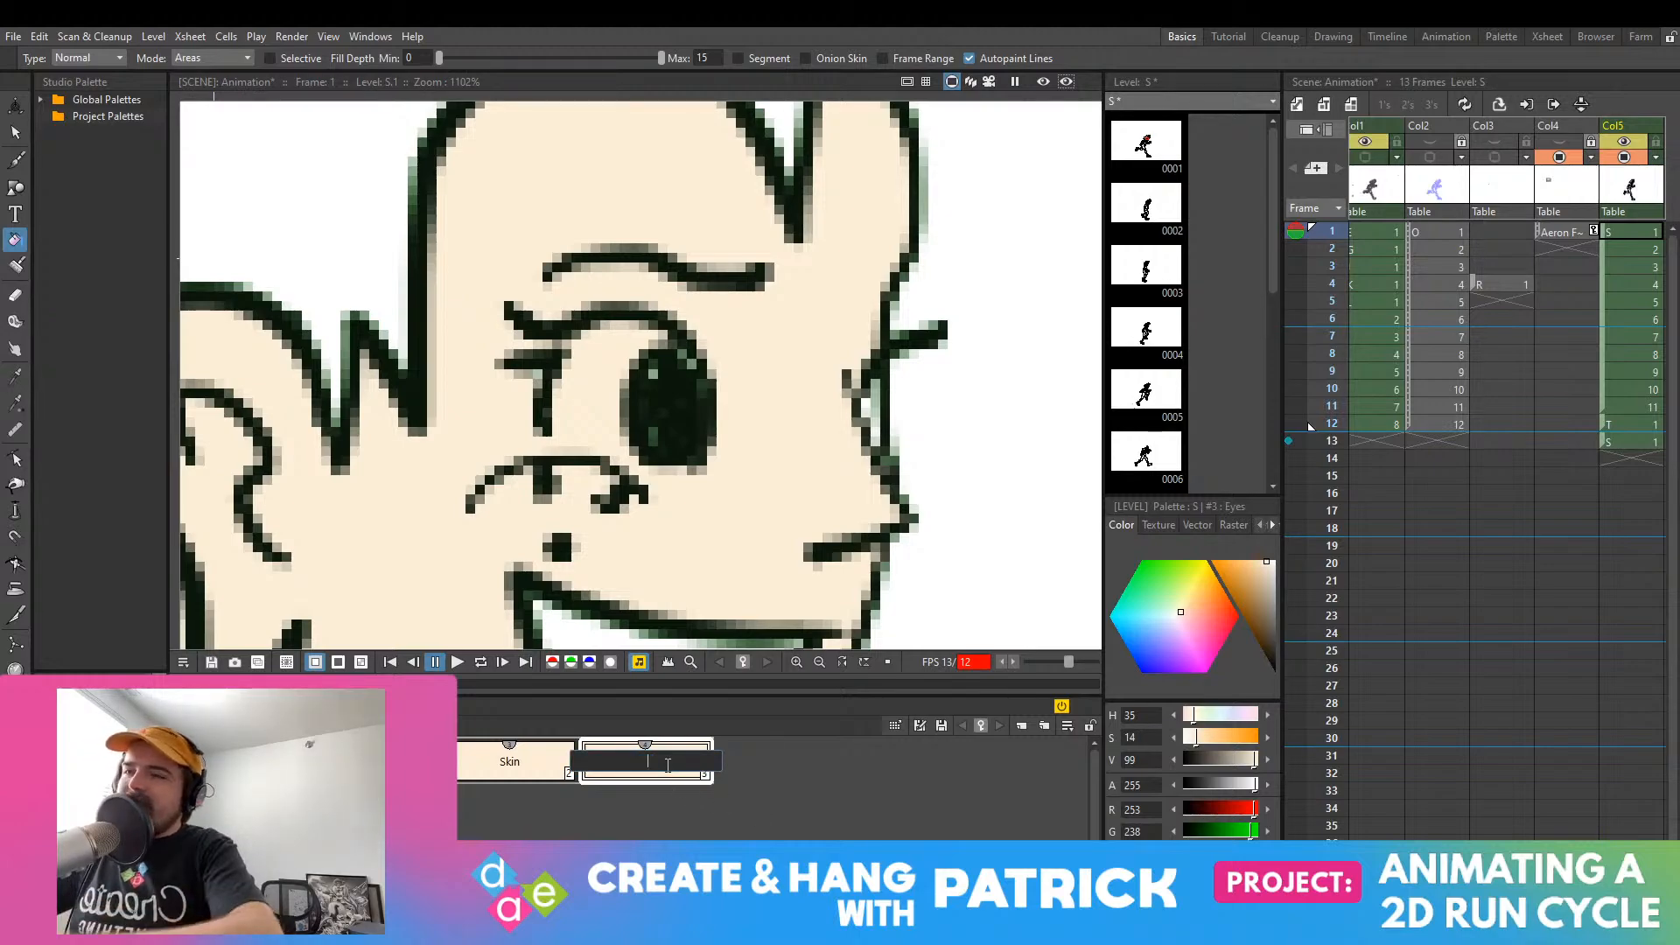
type("Eyes and")
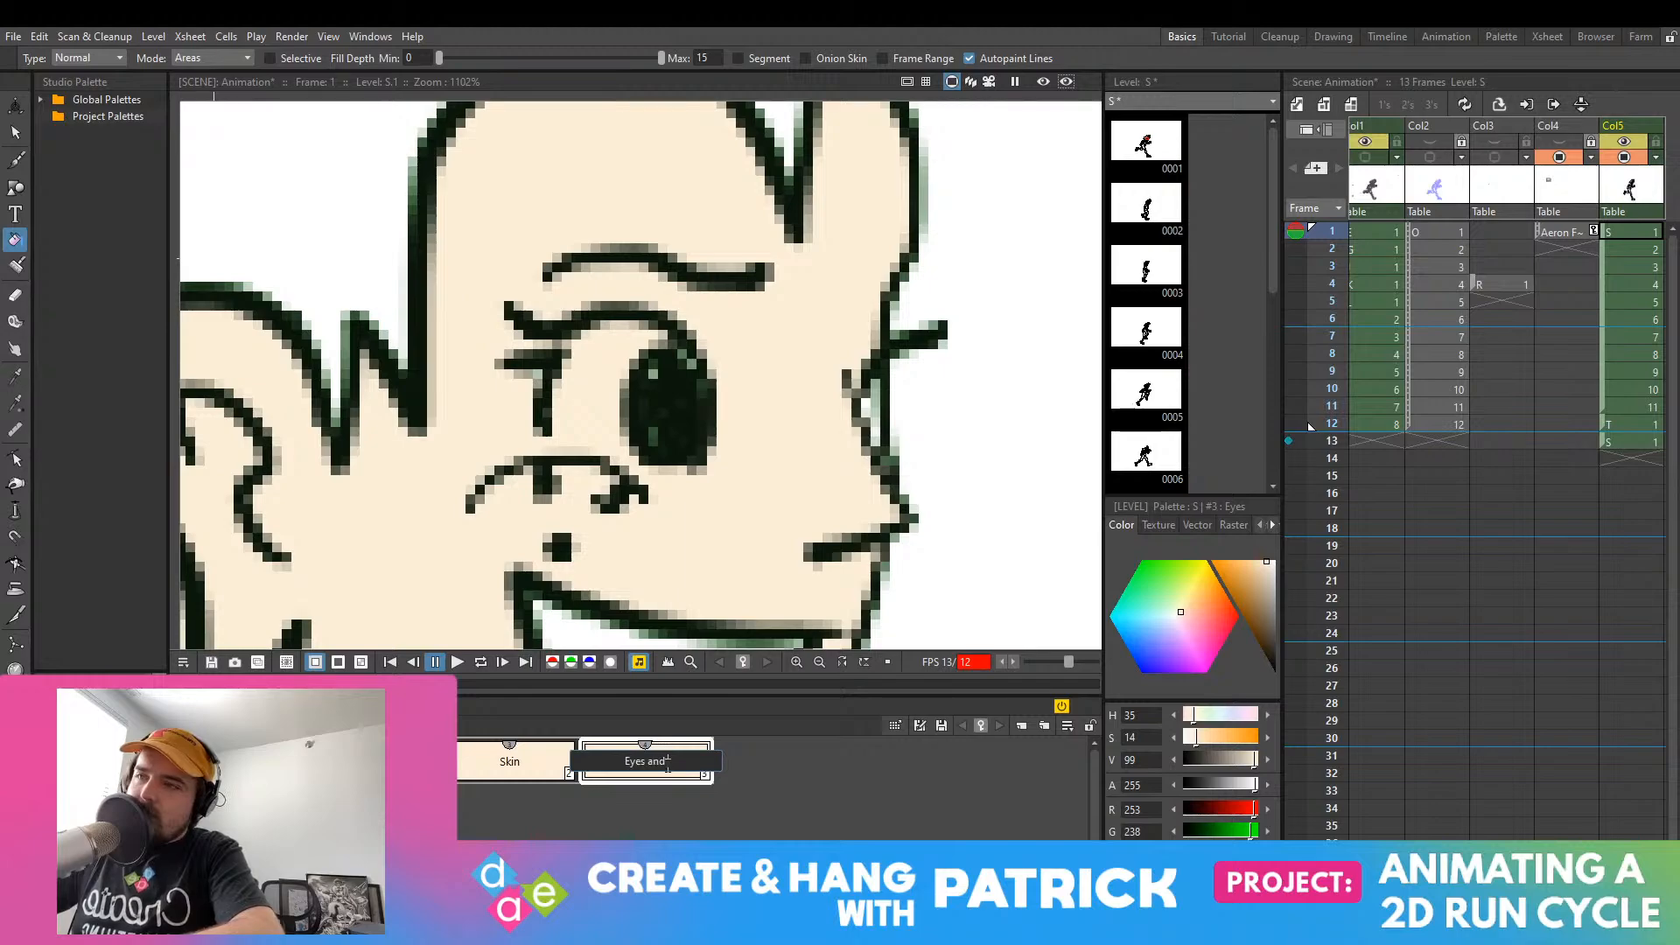
type(" Teeth")
key("Return")
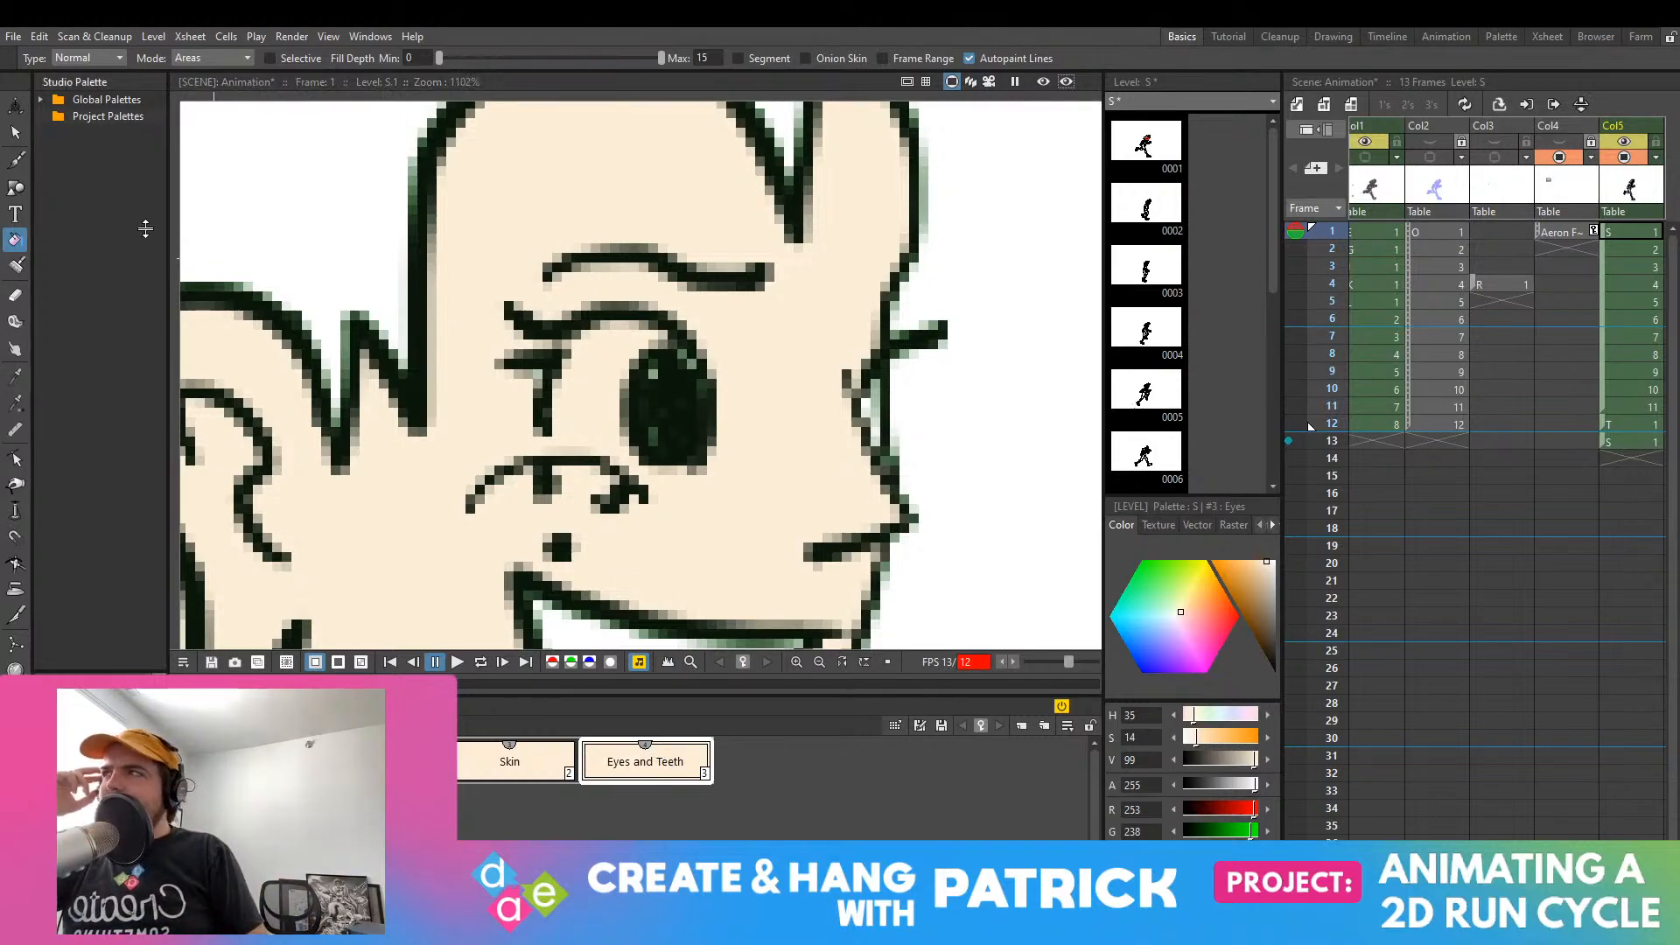
Step: Set the colour of the Eyes and Teeth style to white, with hue 0, saturation 0 and value 100
left_click(16, 160)
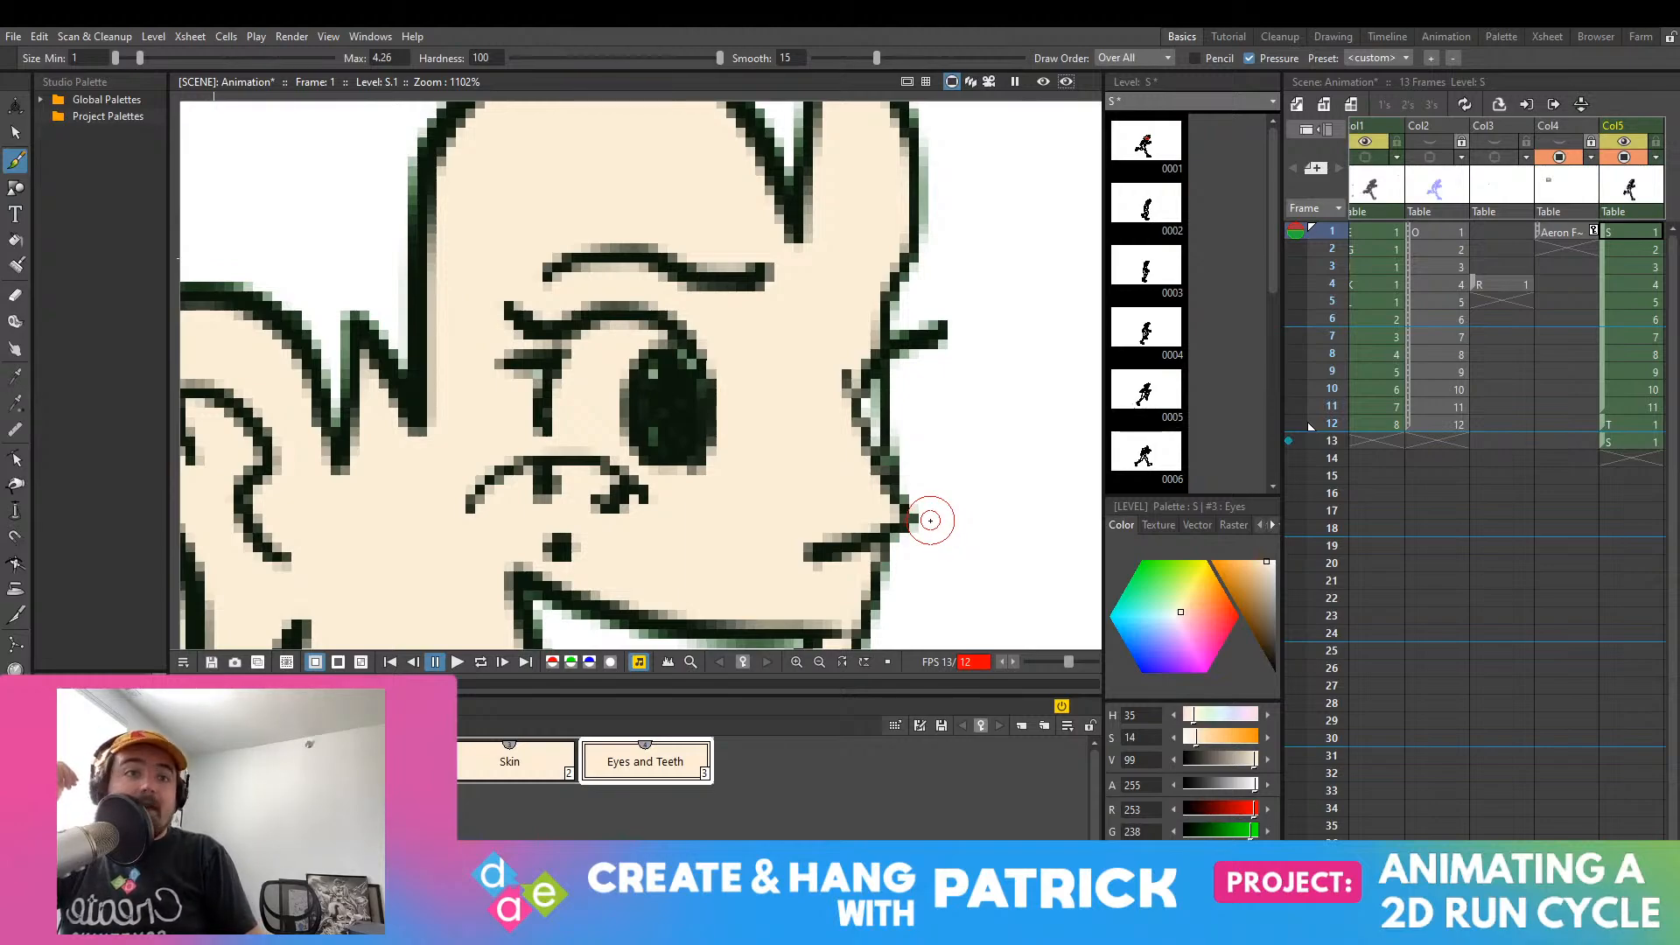
scroll(930, 520, "down", 2)
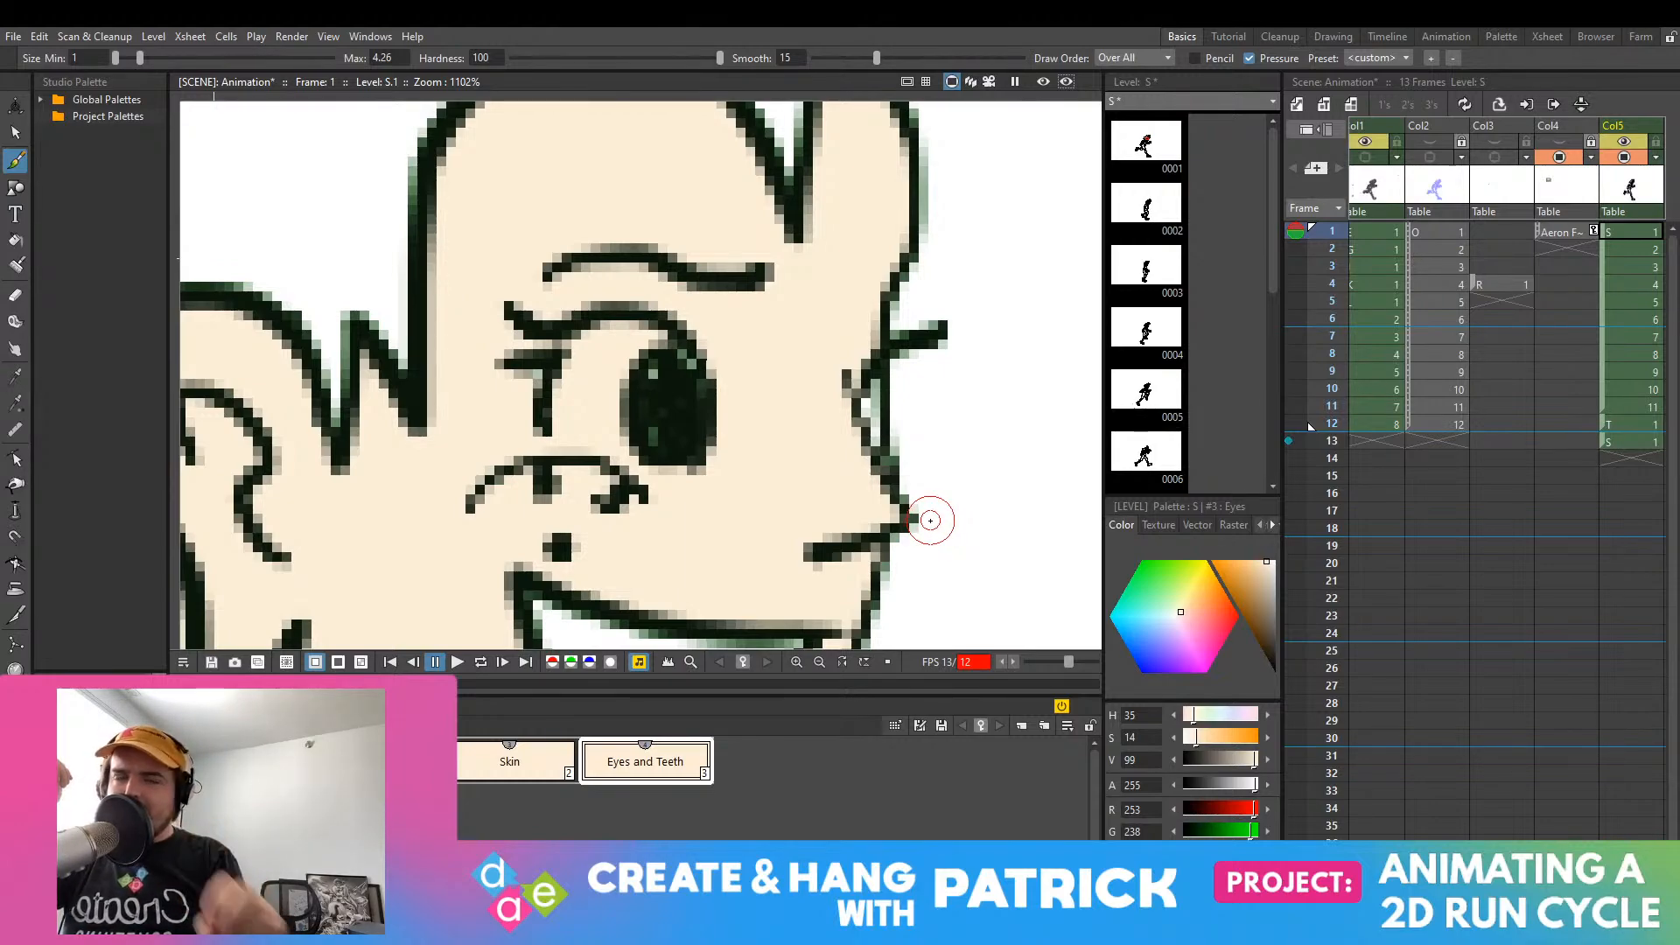
scroll(674, 517, "down", 2)
scroll(667, 525, "down", 10)
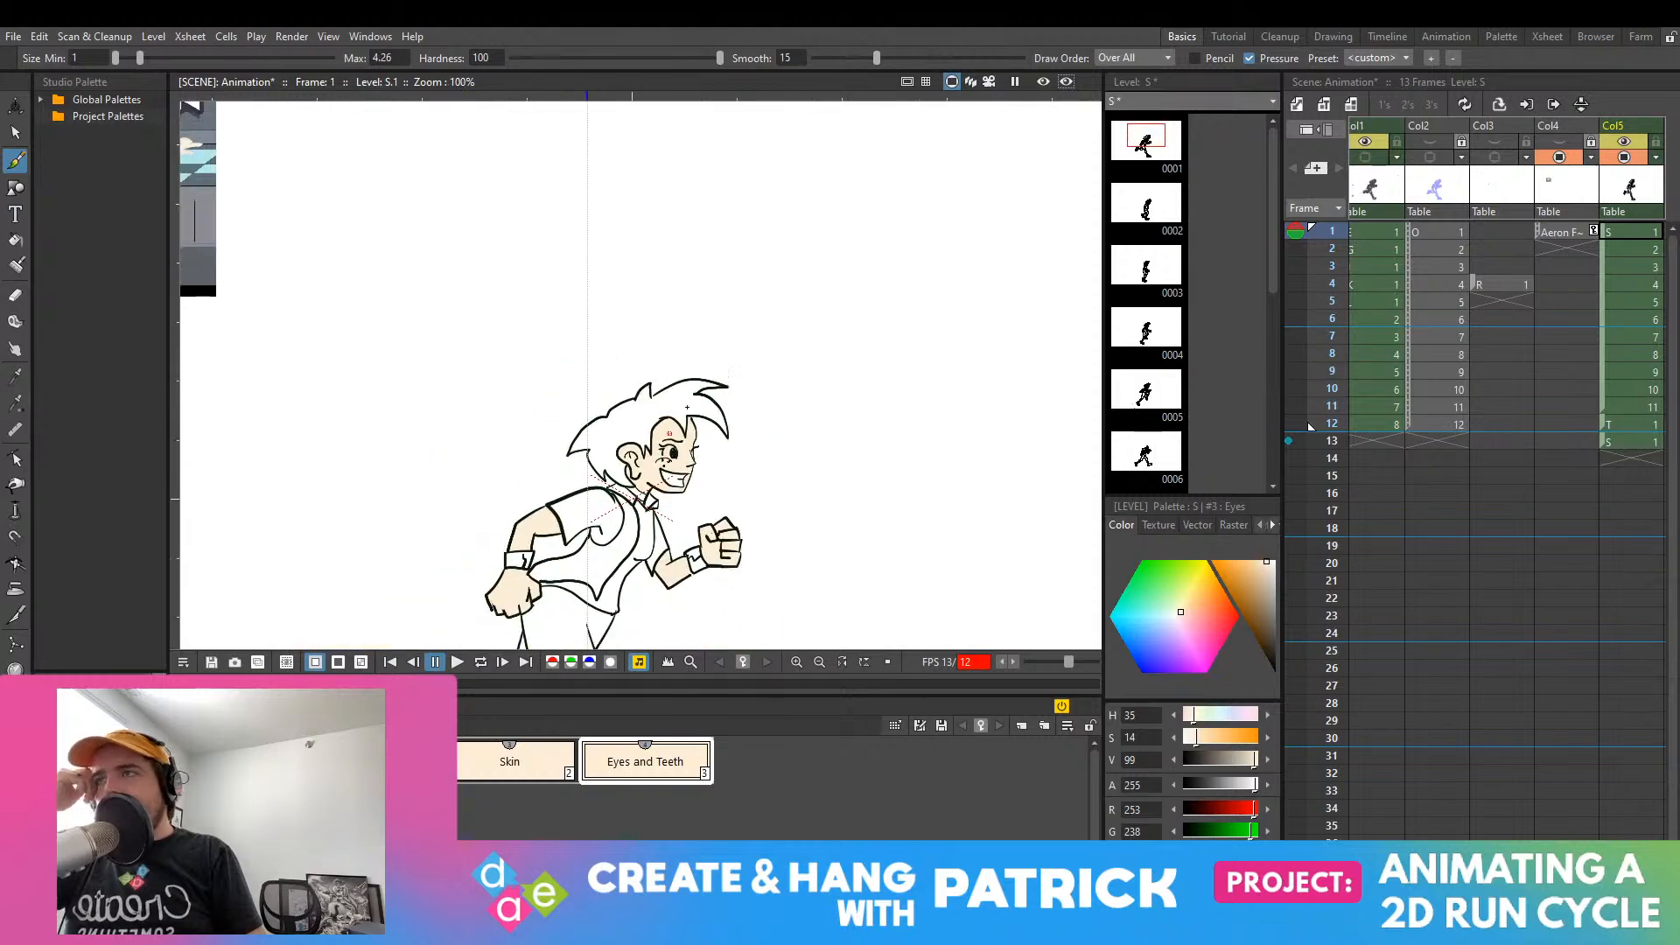
scroll(582, 388, "up", 12)
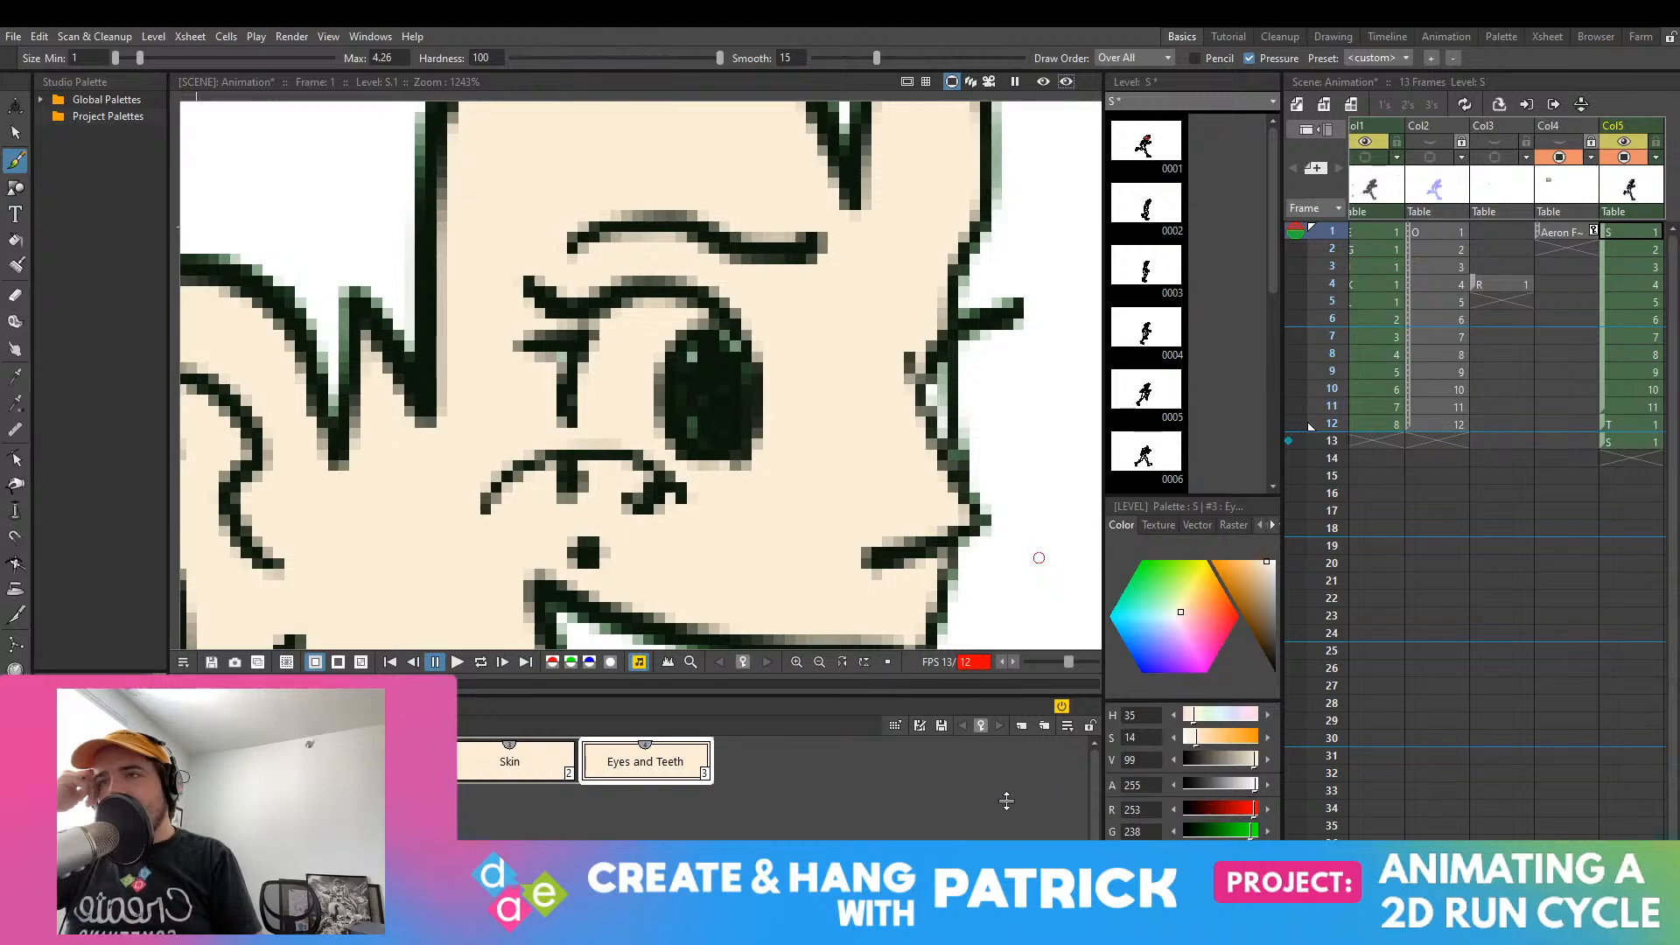
key("Return")
mouse_move(604, 398)
left_mouse_down()
mouse_move(724, 428)
mouse_move(616, 421)
mouse_move(615, 352)
mouse_move(633, 375)
mouse_move(596, 411)
mouse_move(574, 365)
mouse_move(530, 390)
mouse_move(620, 427)
left_mouse_up()
key("ctrl+z")
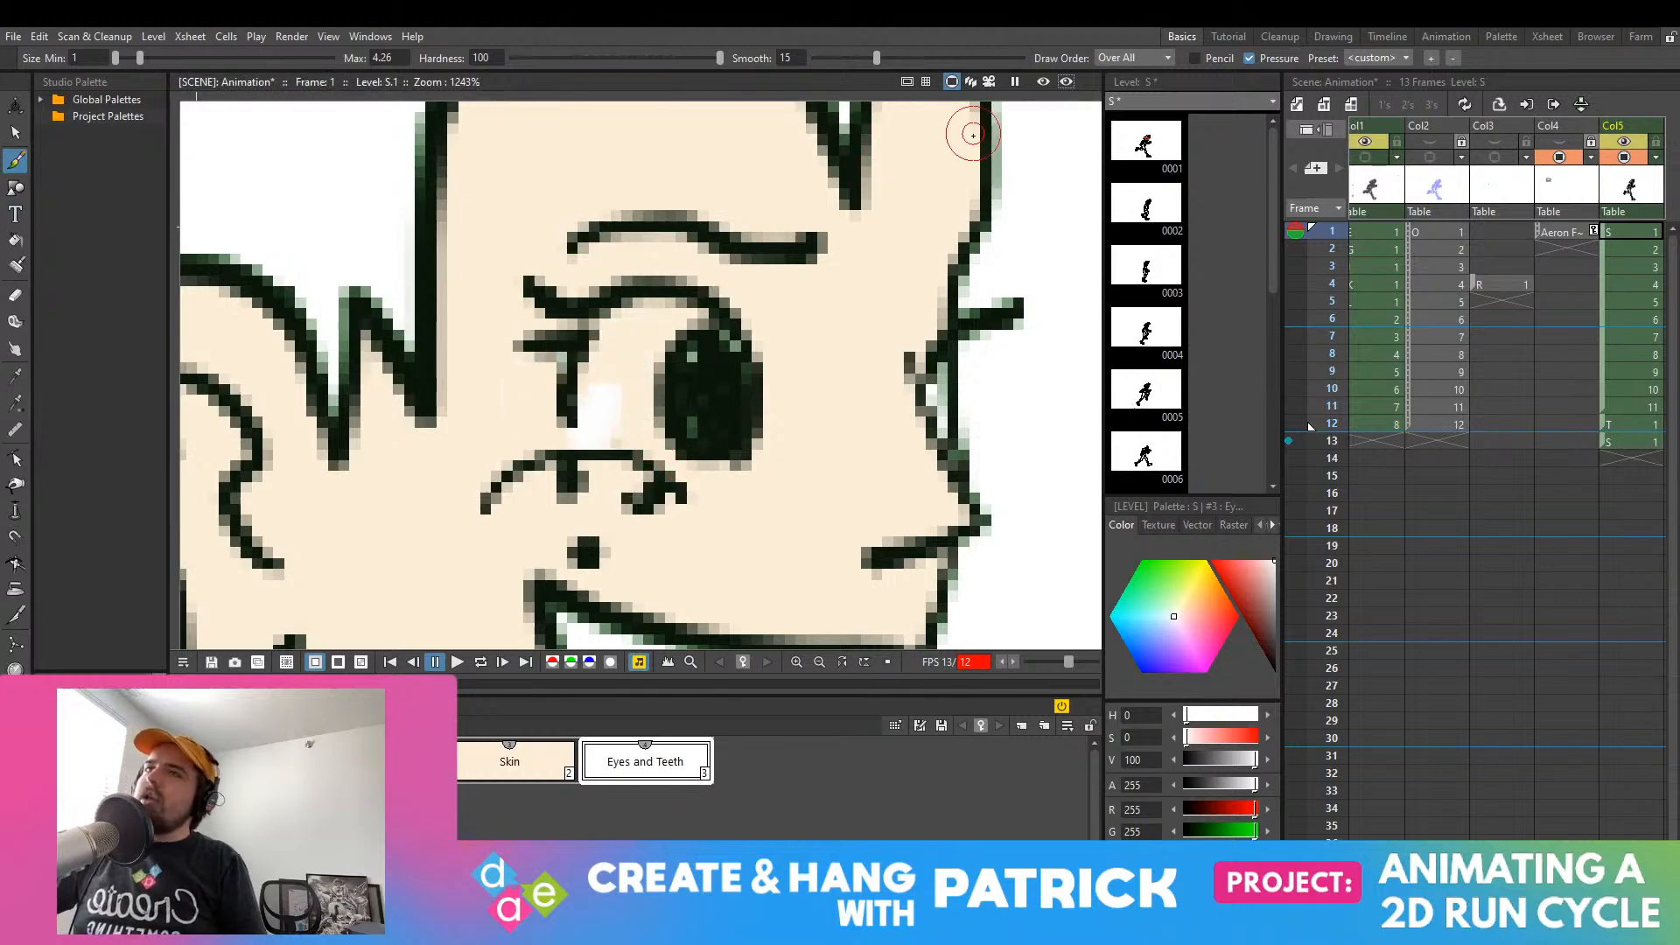
key("ctrl+z")
key("ctrl+z")
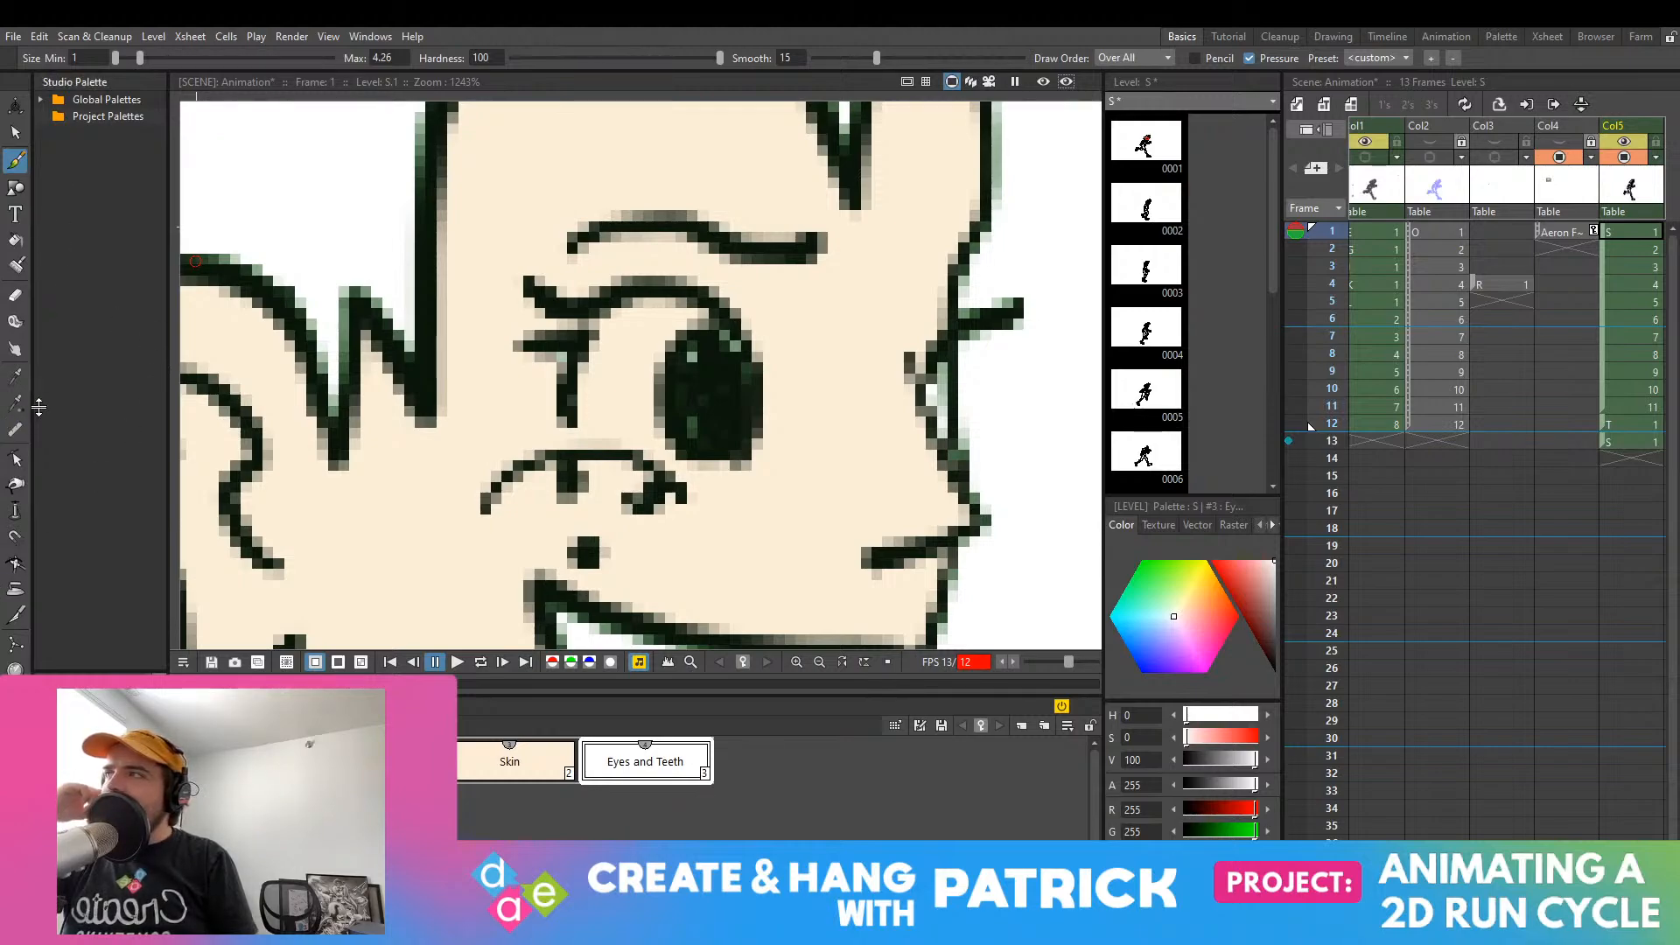
left_click(15, 265)
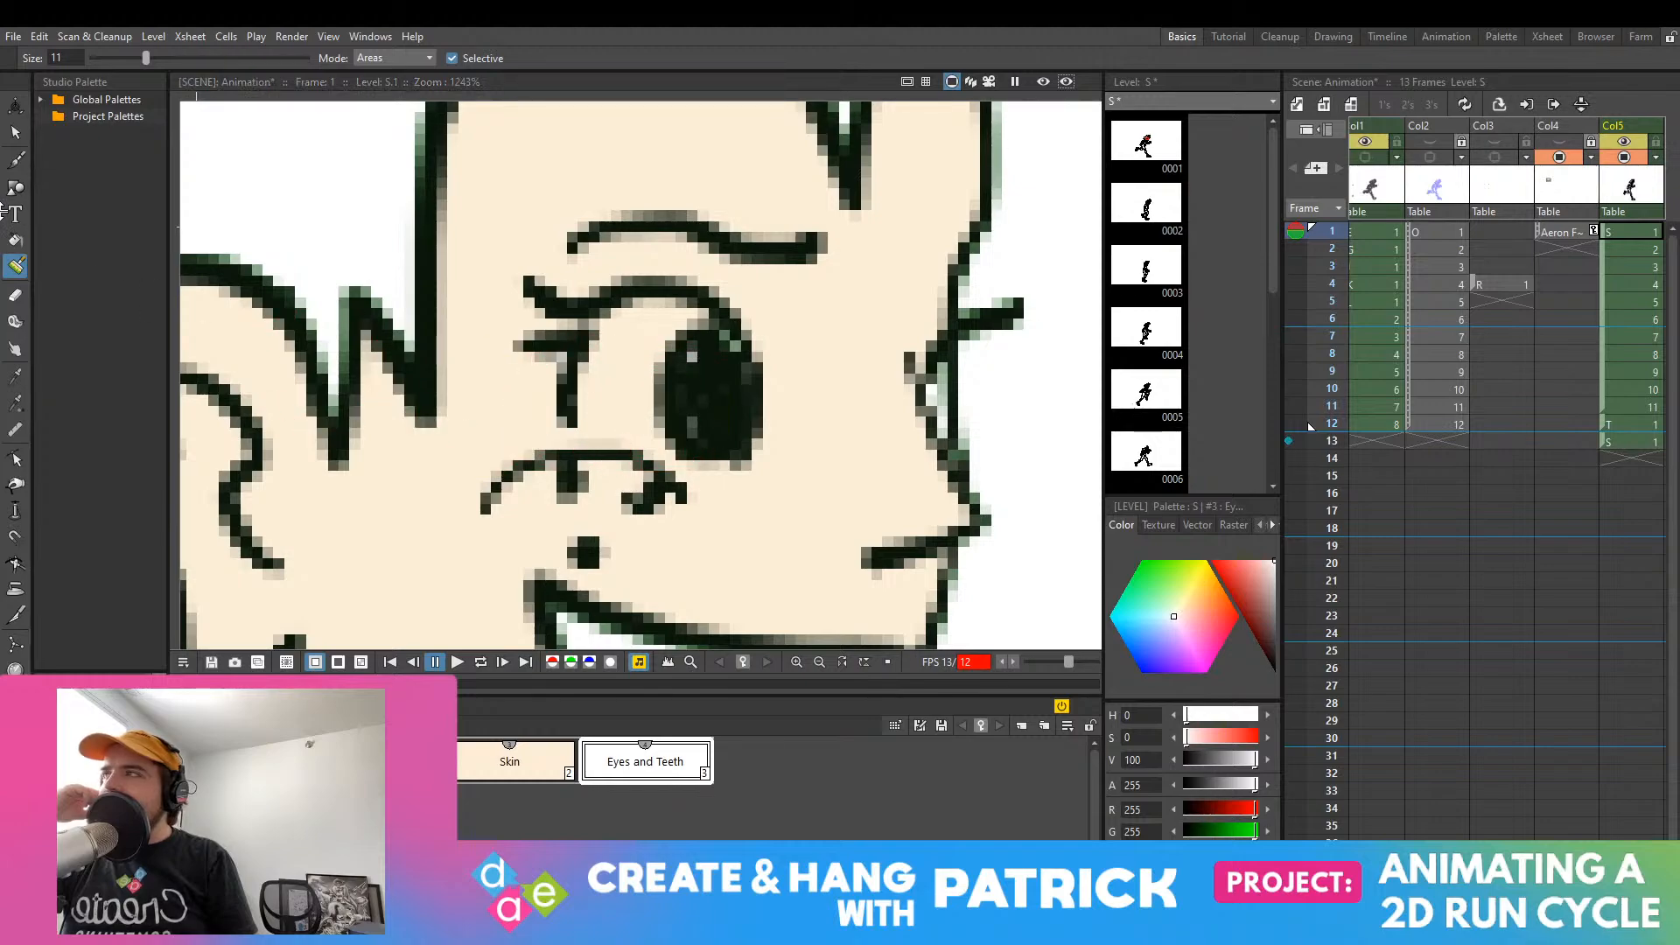
key("b")
mouse_move(594, 422)
left_mouse_down()
mouse_move(639, 450)
mouse_move(573, 440)
left_mouse_up()
key("ctrl+z")
key("ctrl+z")
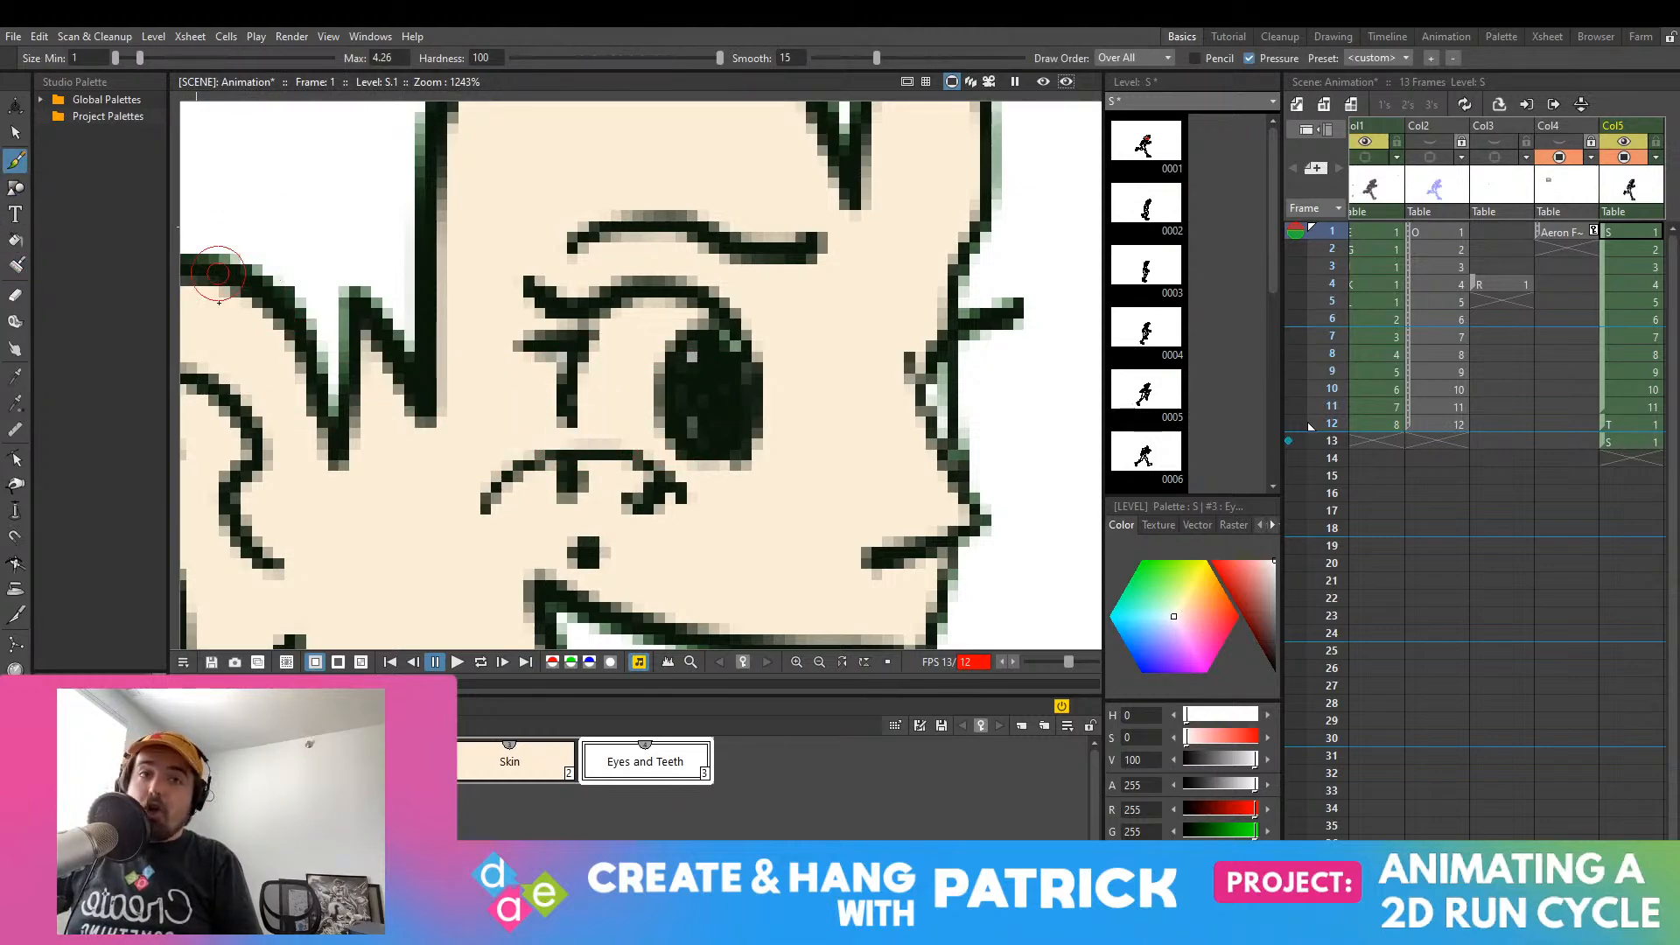
Step: Close the gaps along the bottom of the eye with a brush of maximum size 1, and fill the eye with the Eyes and Teeth style
left_click_drag(140, 58, 114, 59)
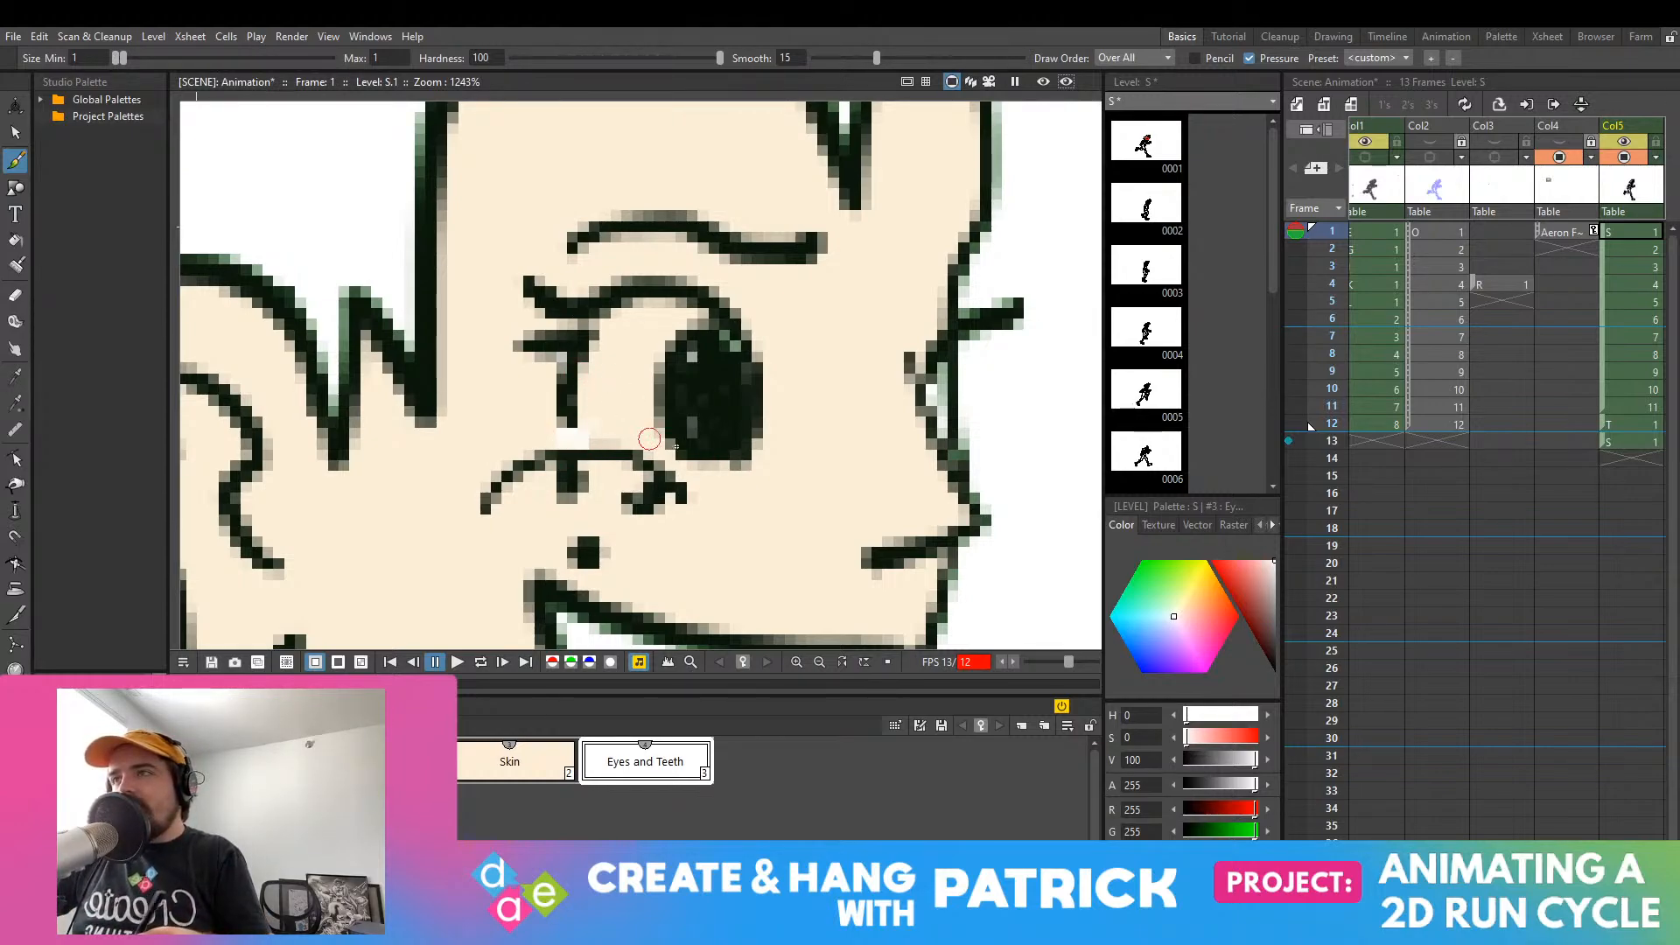
key("ctrl+z")
left_click_drag(726, 467, 682, 468)
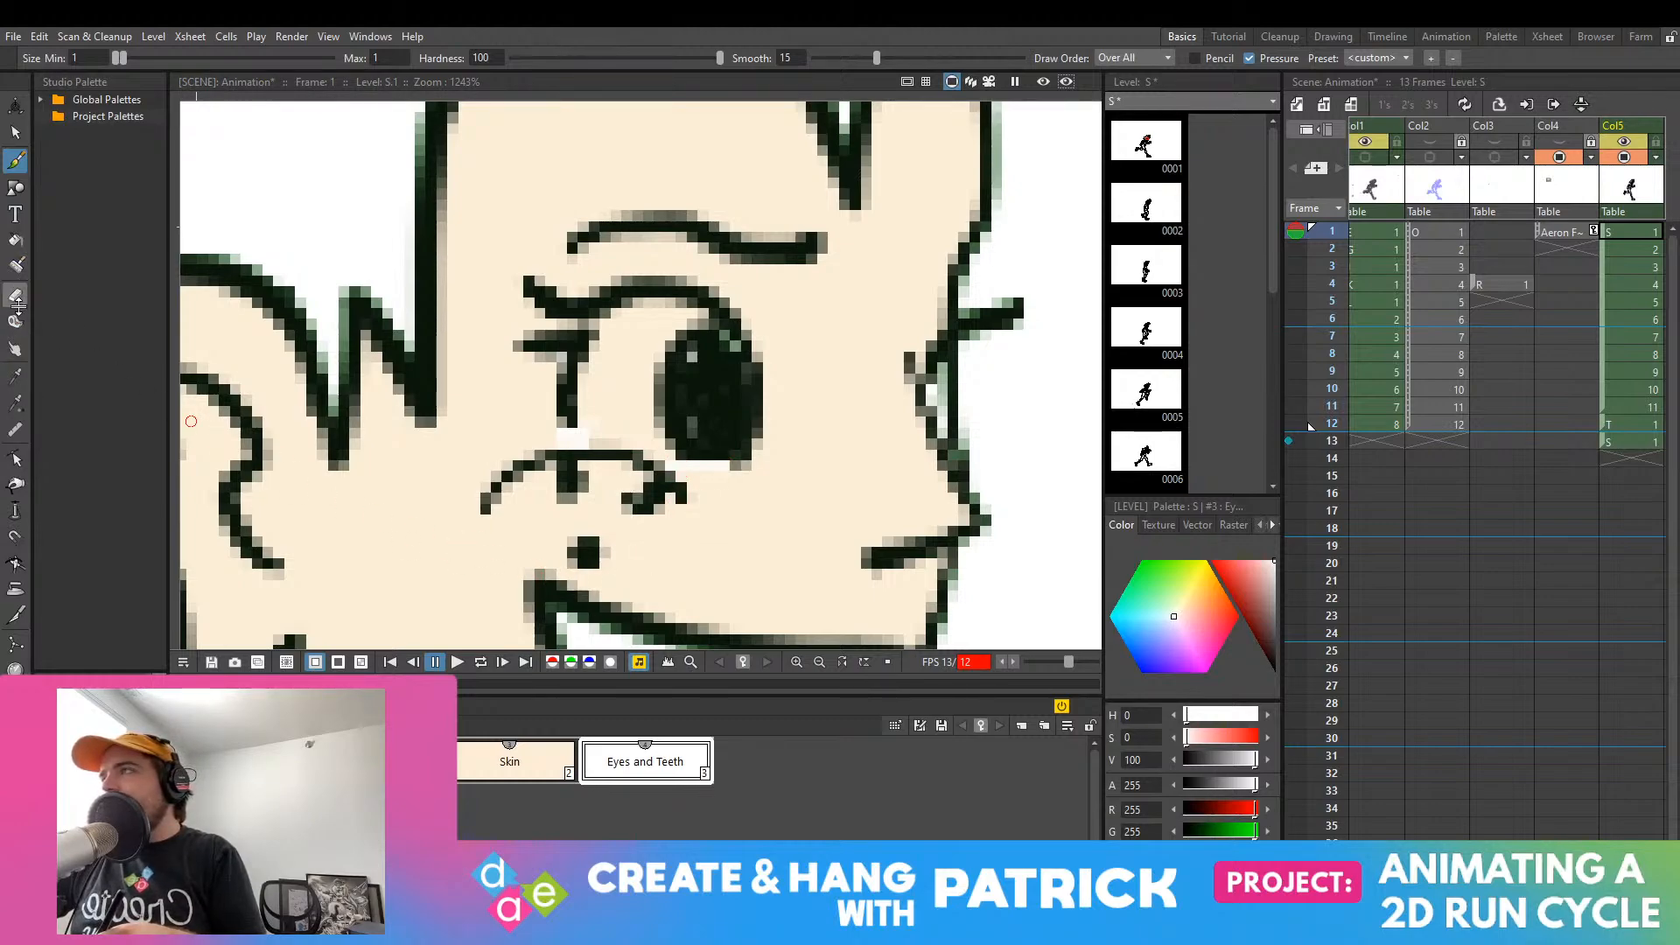
left_click(15, 239)
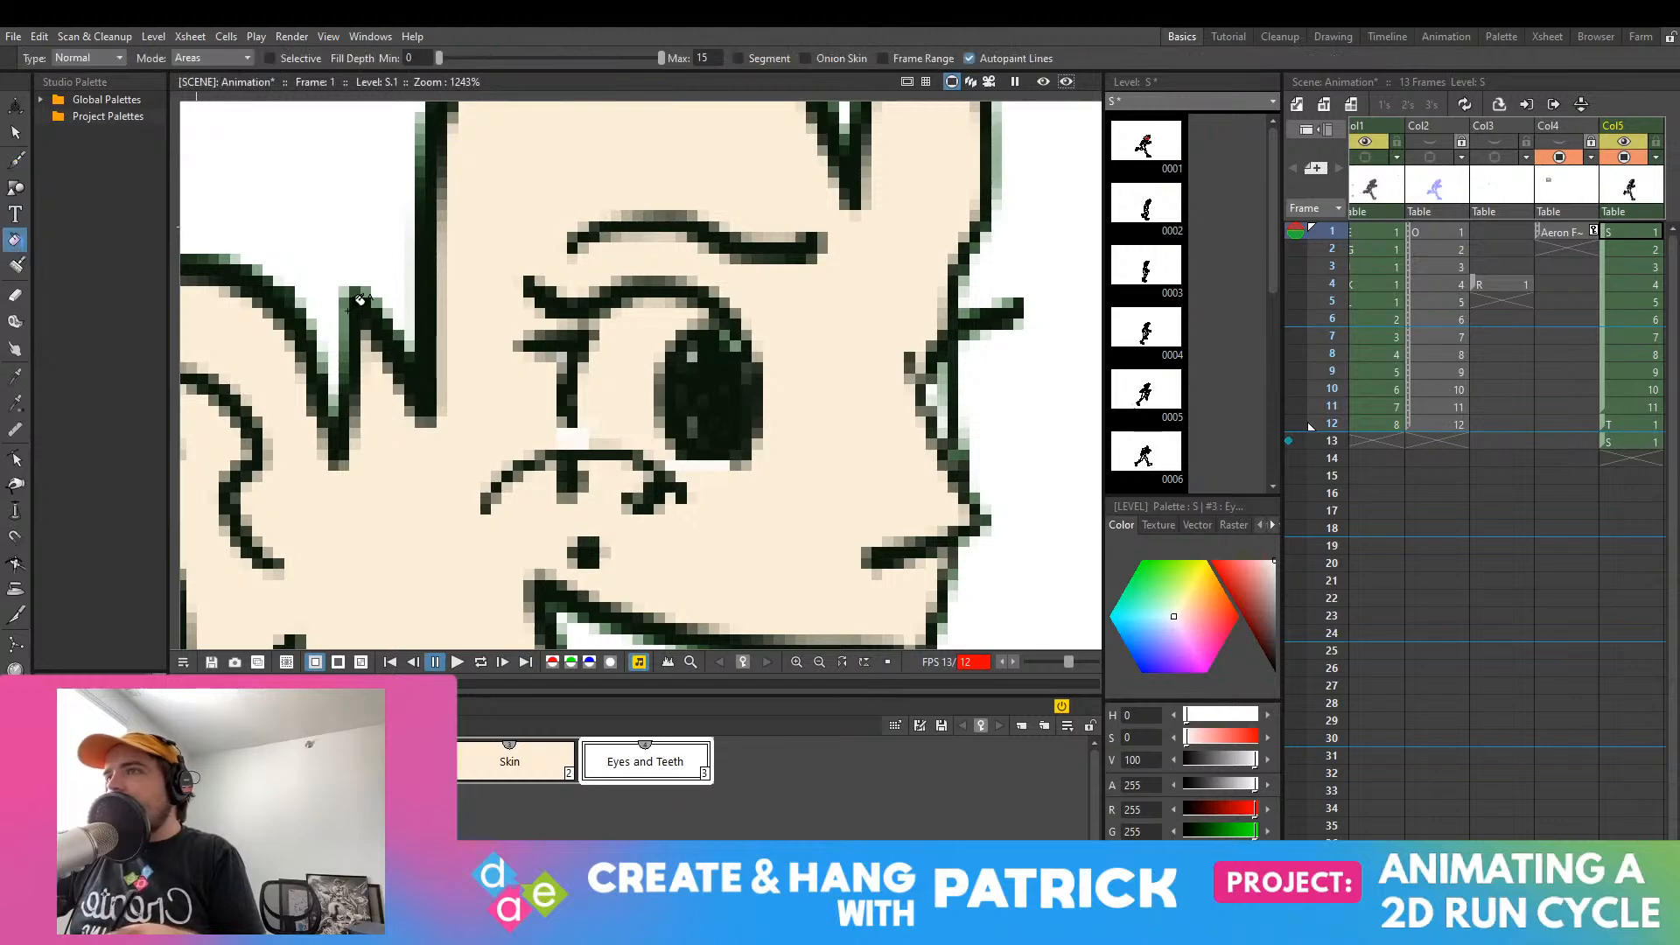
left_click(605, 361)
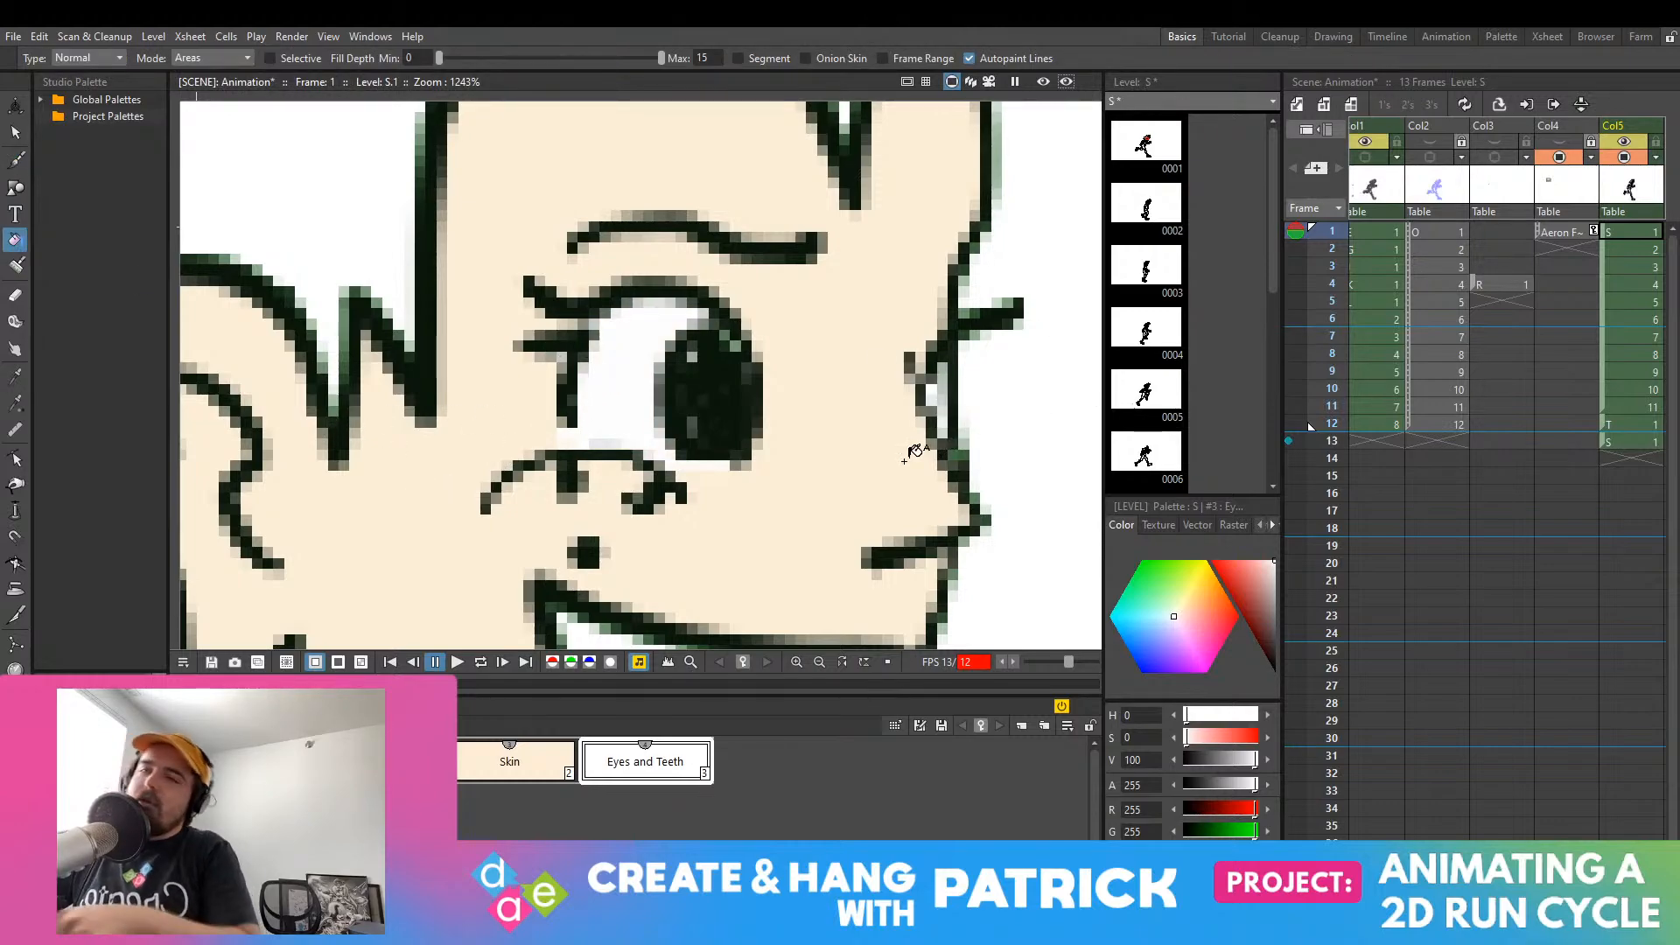
Step: Examine the coloured face on frame 1 and compare the character with the clothing colours in the Aeron reference
scroll(910, 451, "down", 15)
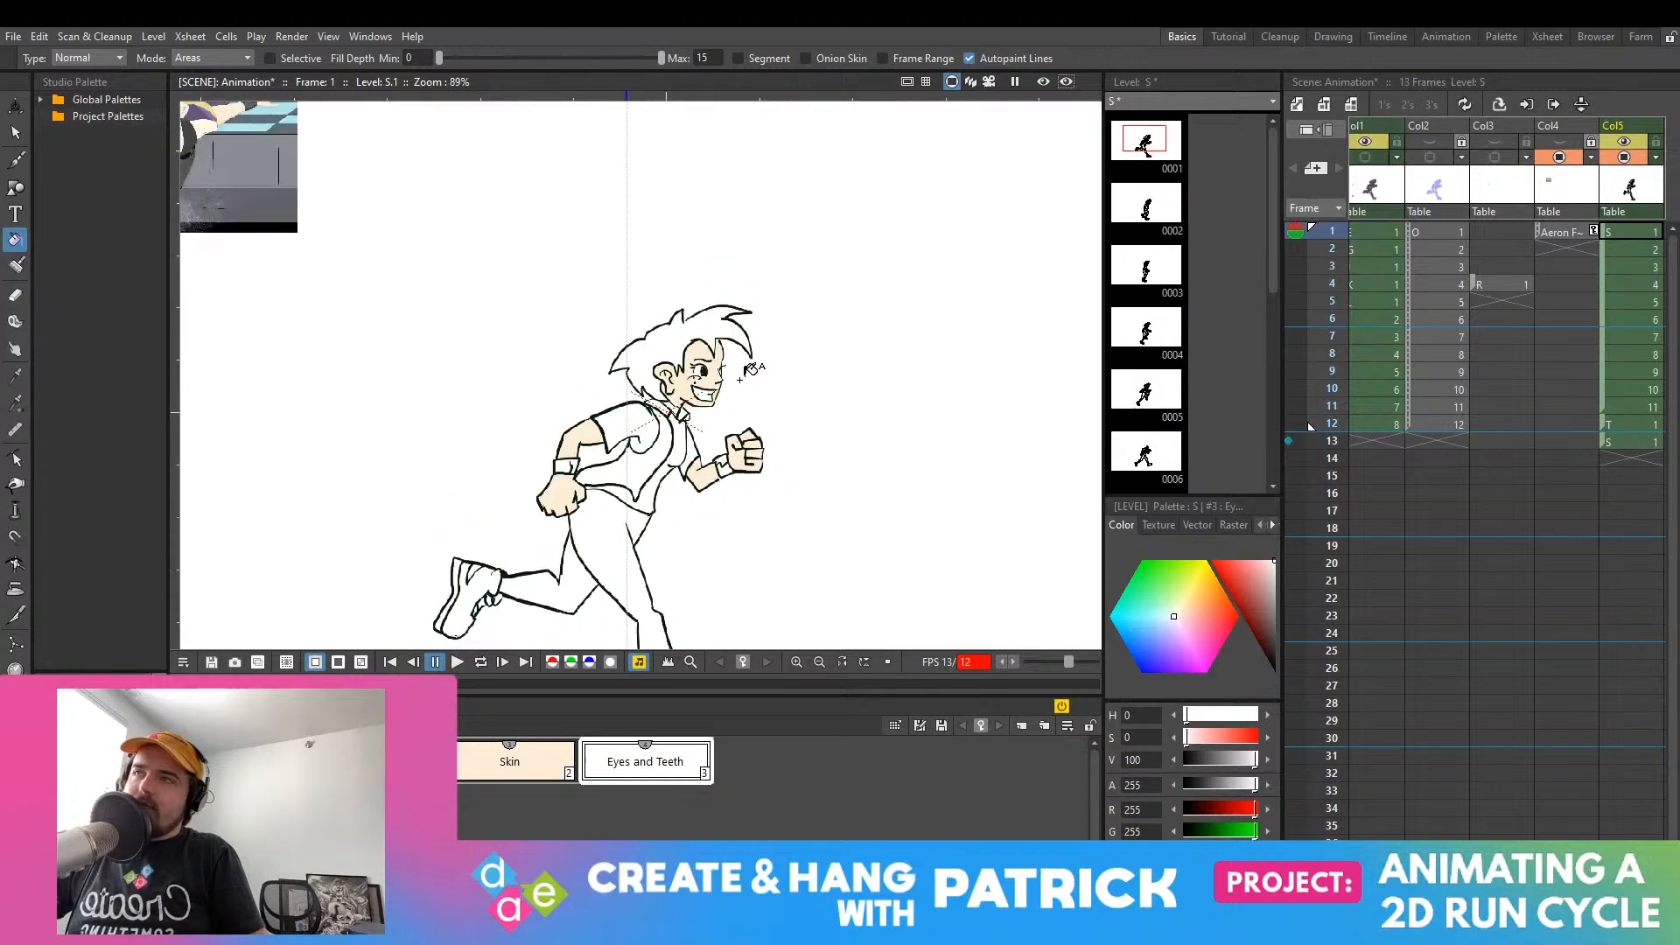
scroll(544, 308, "up", 10)
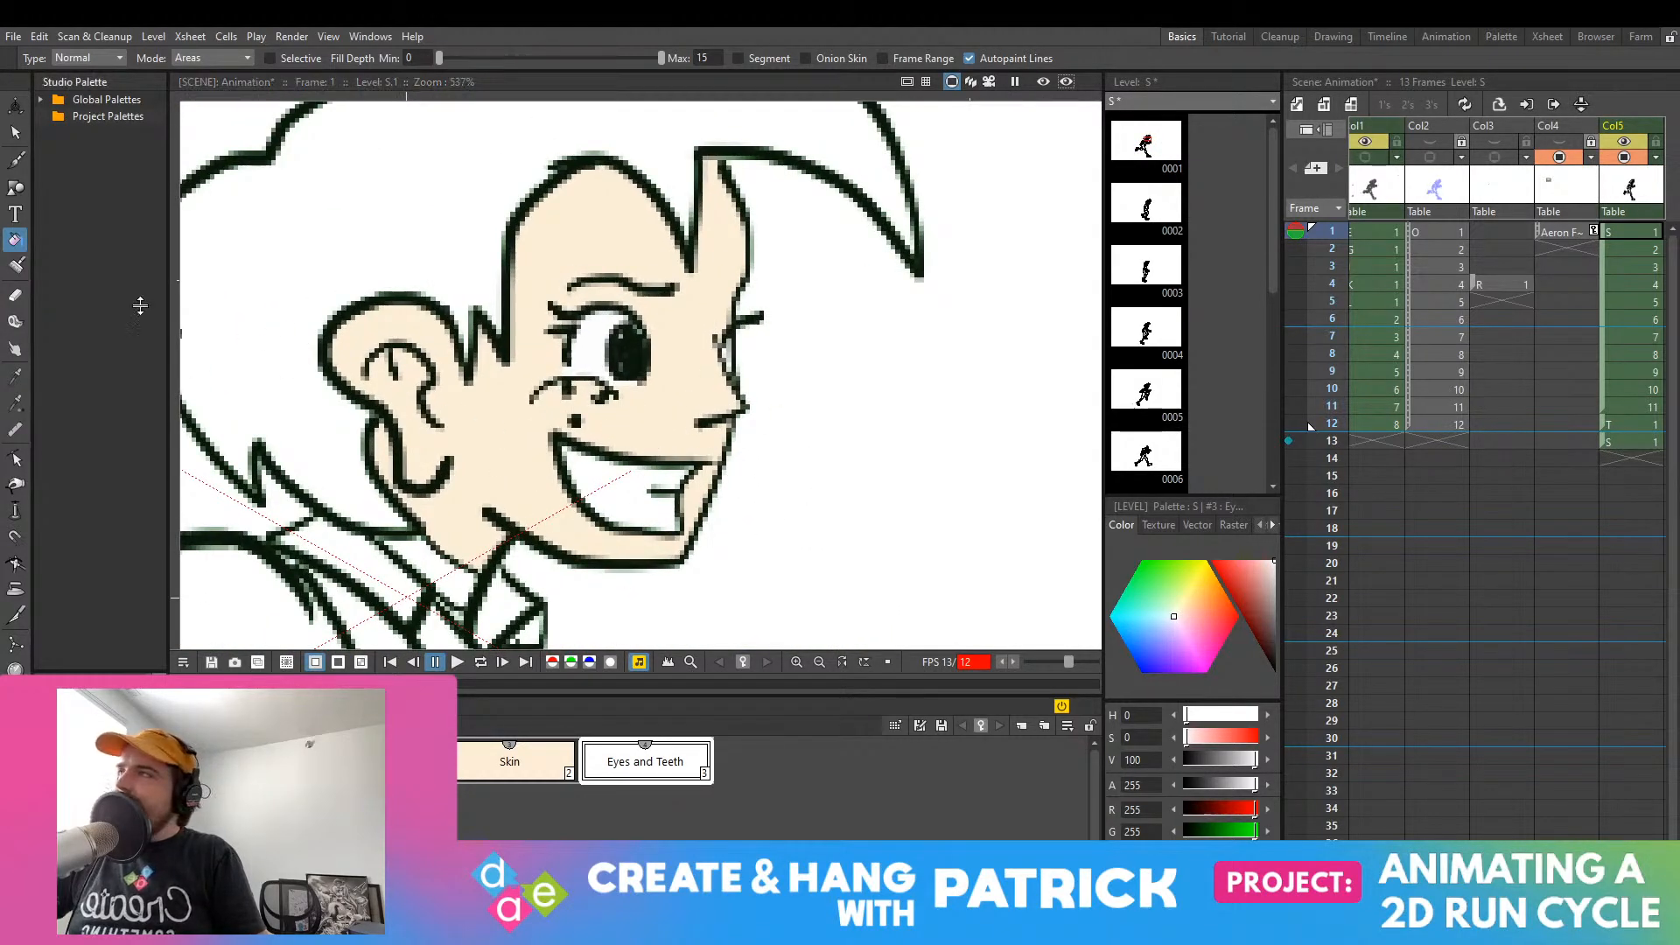
scroll(665, 565, "down", 4)
scroll(661, 551, "down", 3)
scroll(692, 544, "up", 5)
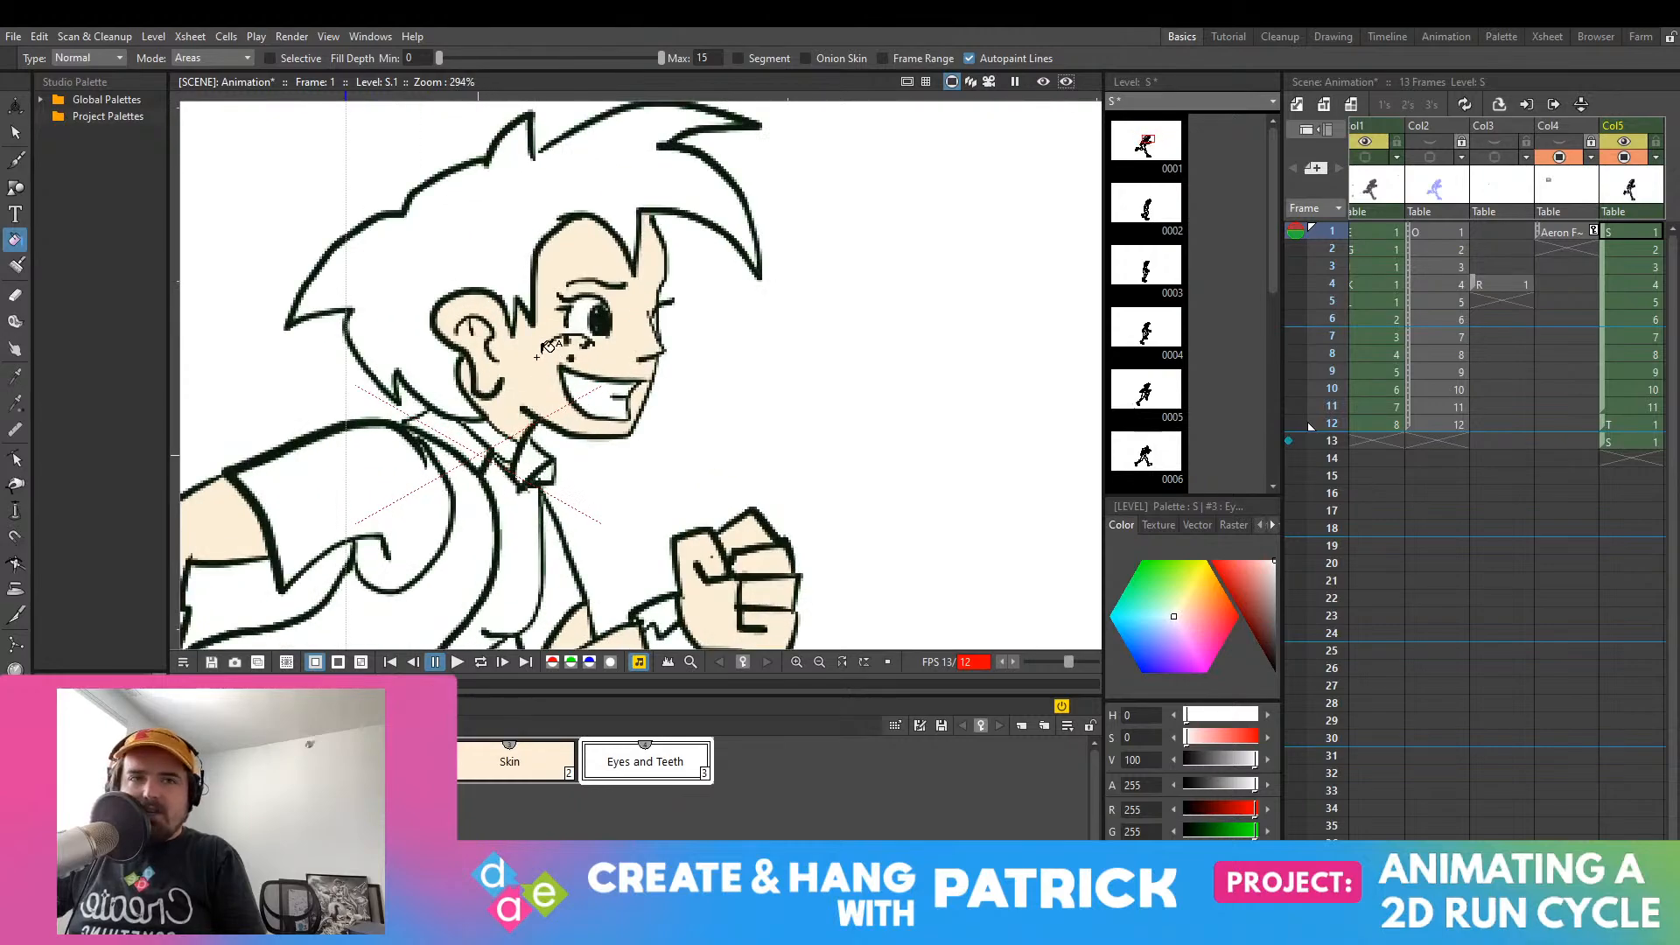
scroll(694, 544, "down", 5)
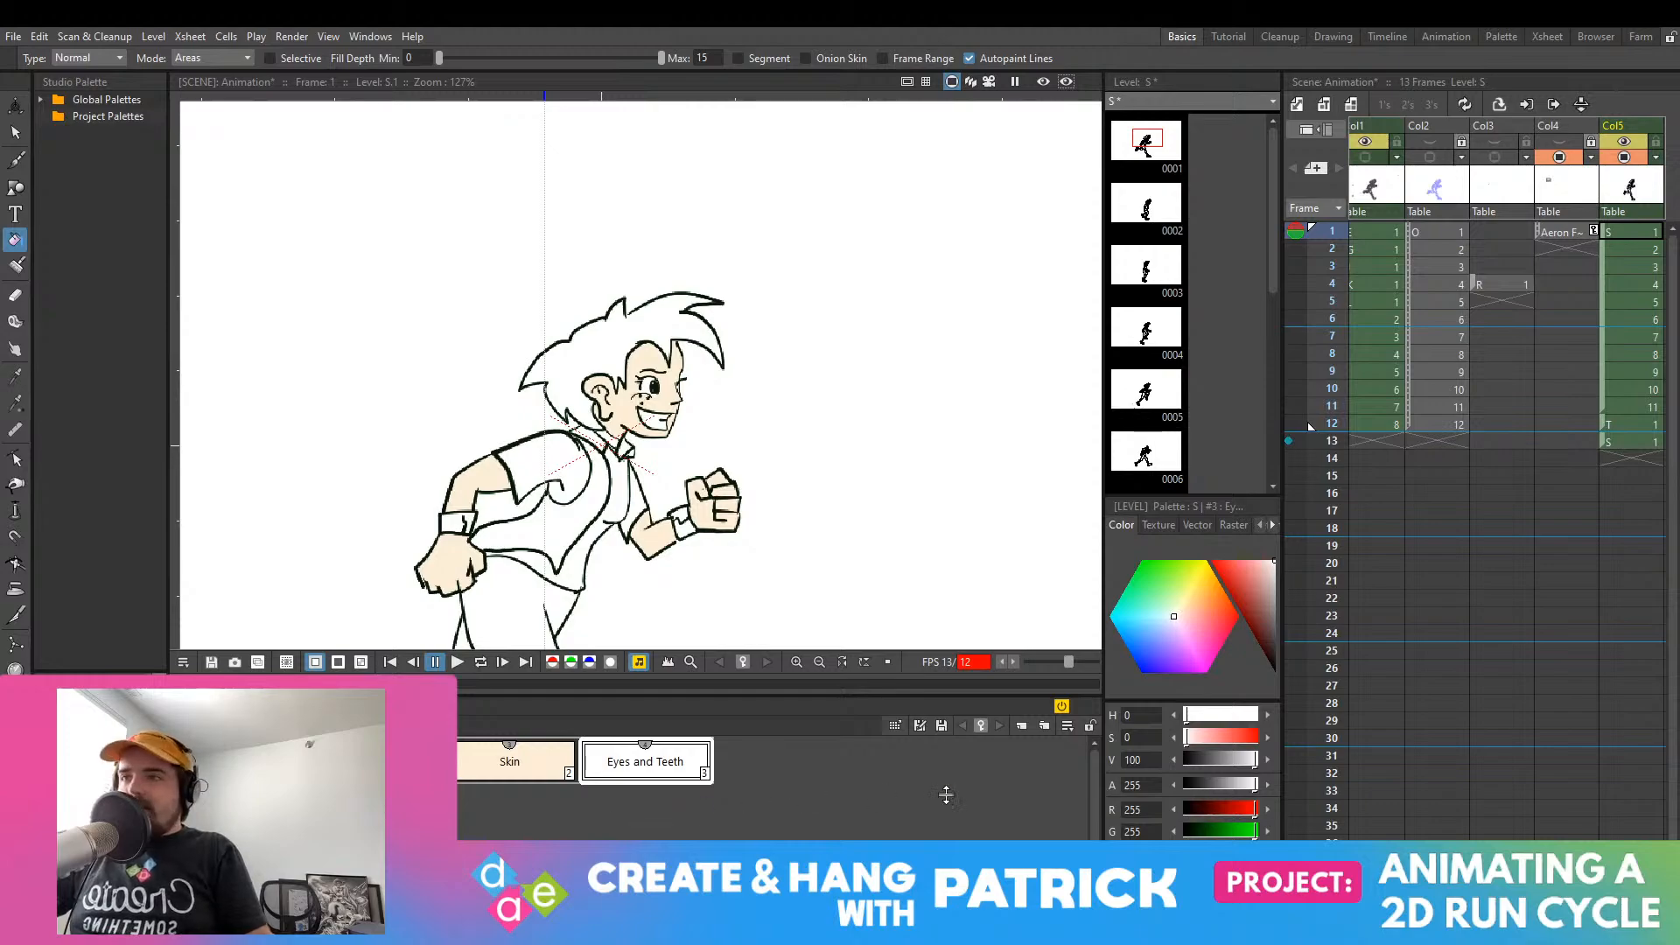
left_click_drag(254, 263, 915, 599)
scroll(463, 413, "up", 4)
scroll(848, 591, "up", 2)
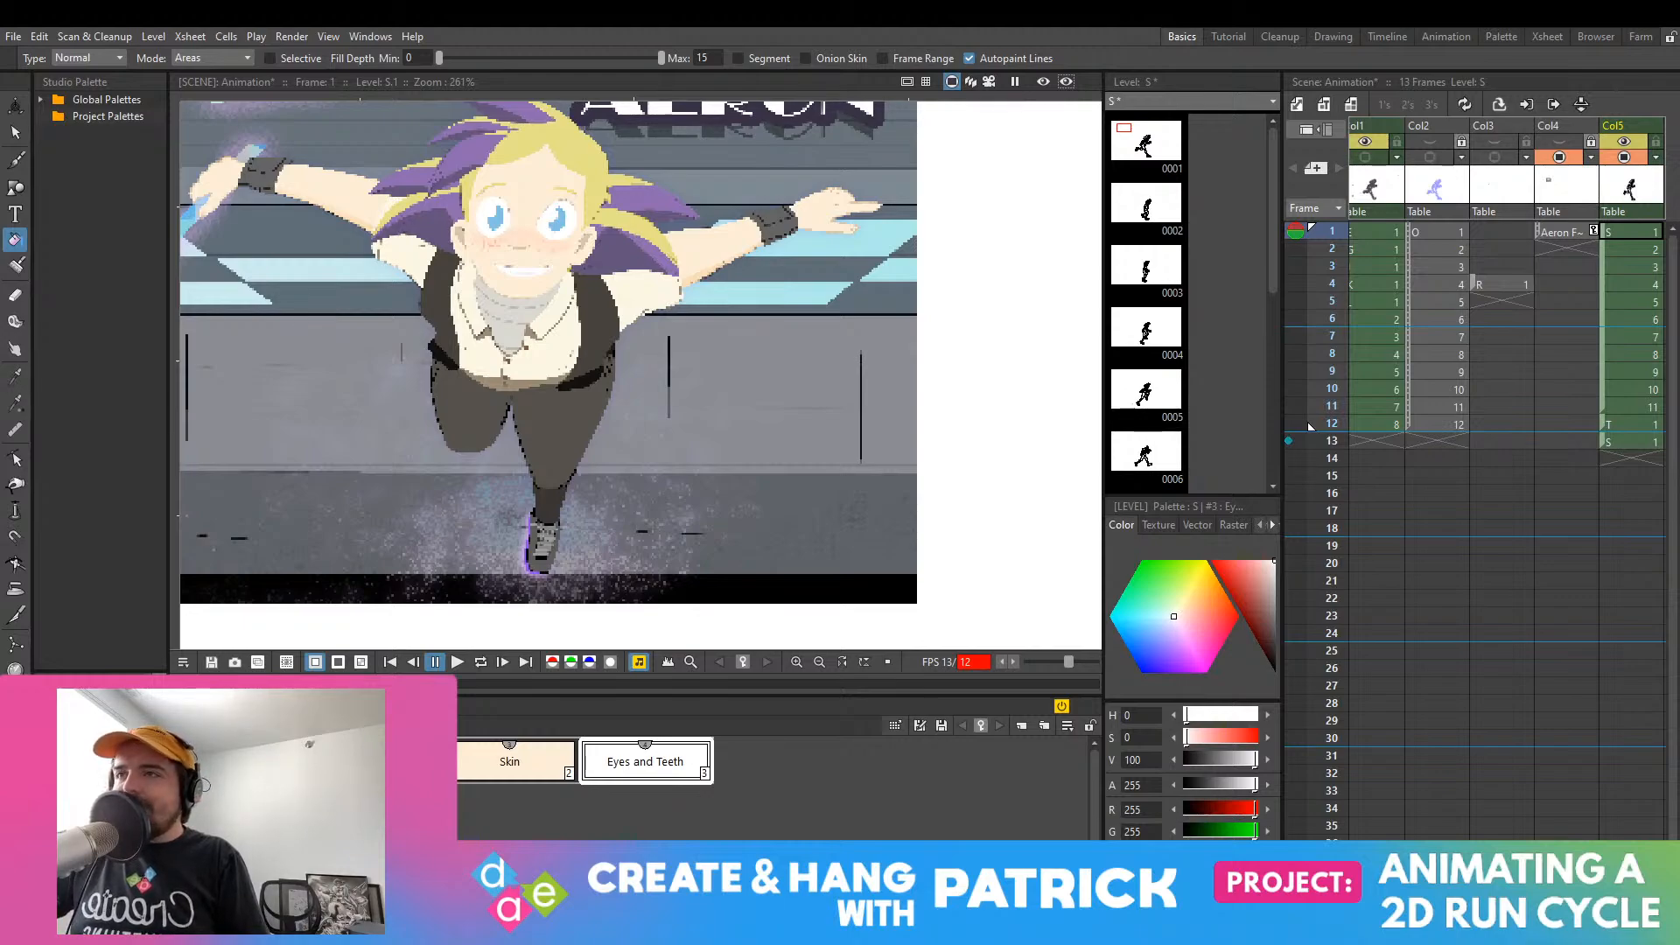
scroll(652, 455, "down", 5)
scroll(700, 271, "up", 5)
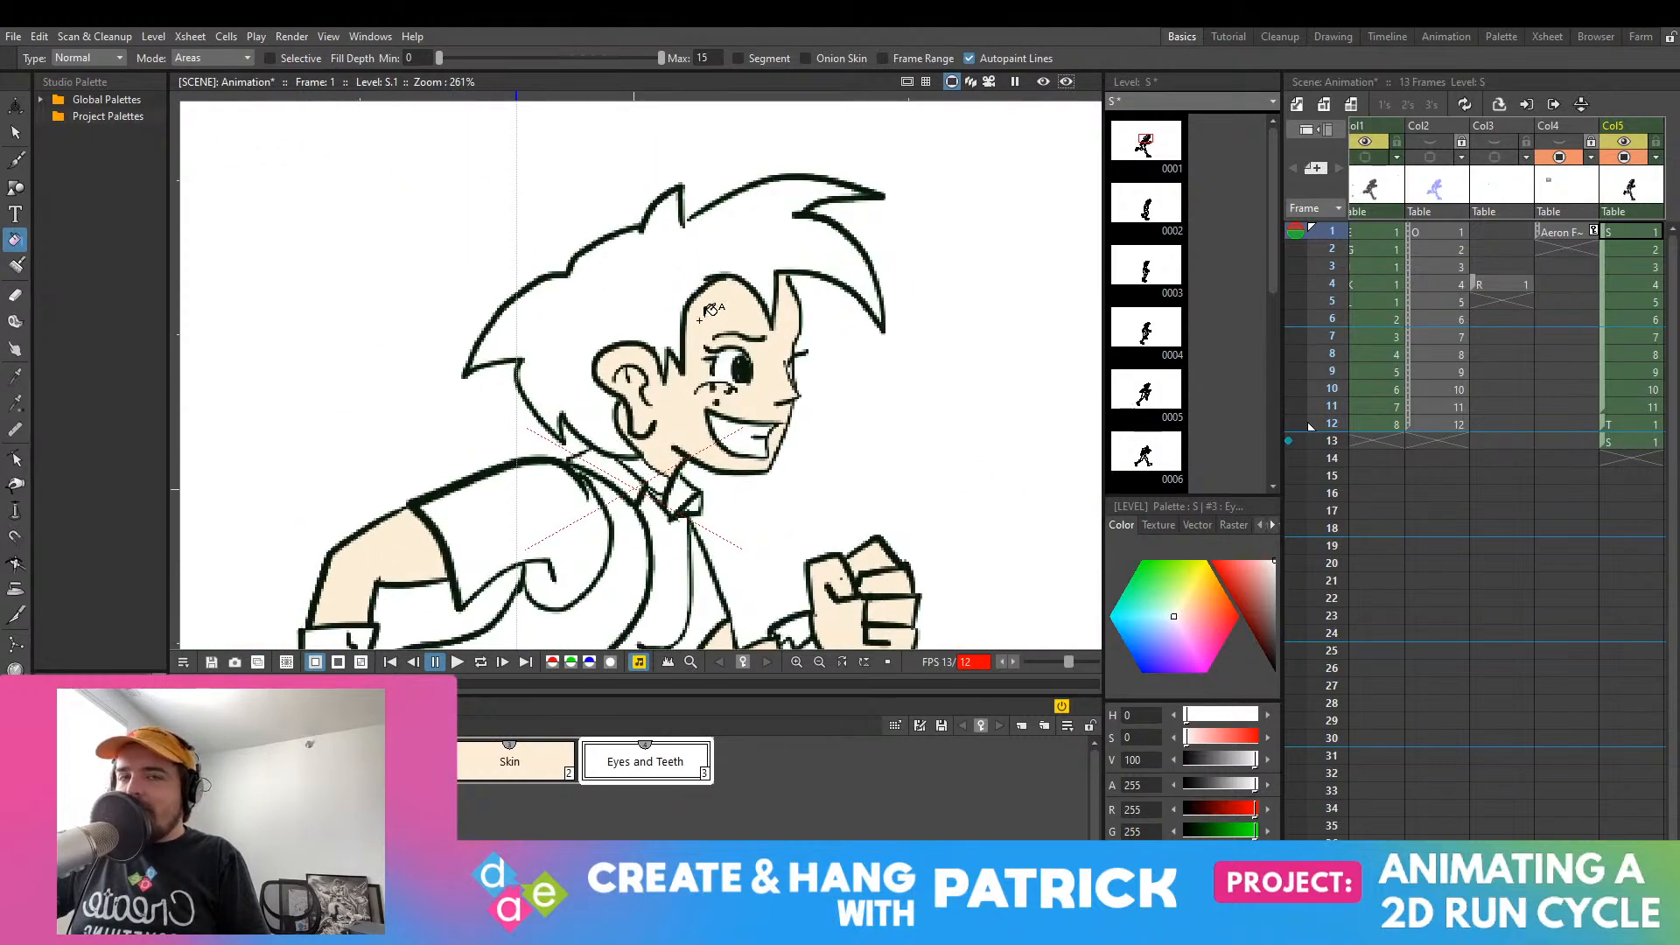
scroll(700, 325, "up", 2)
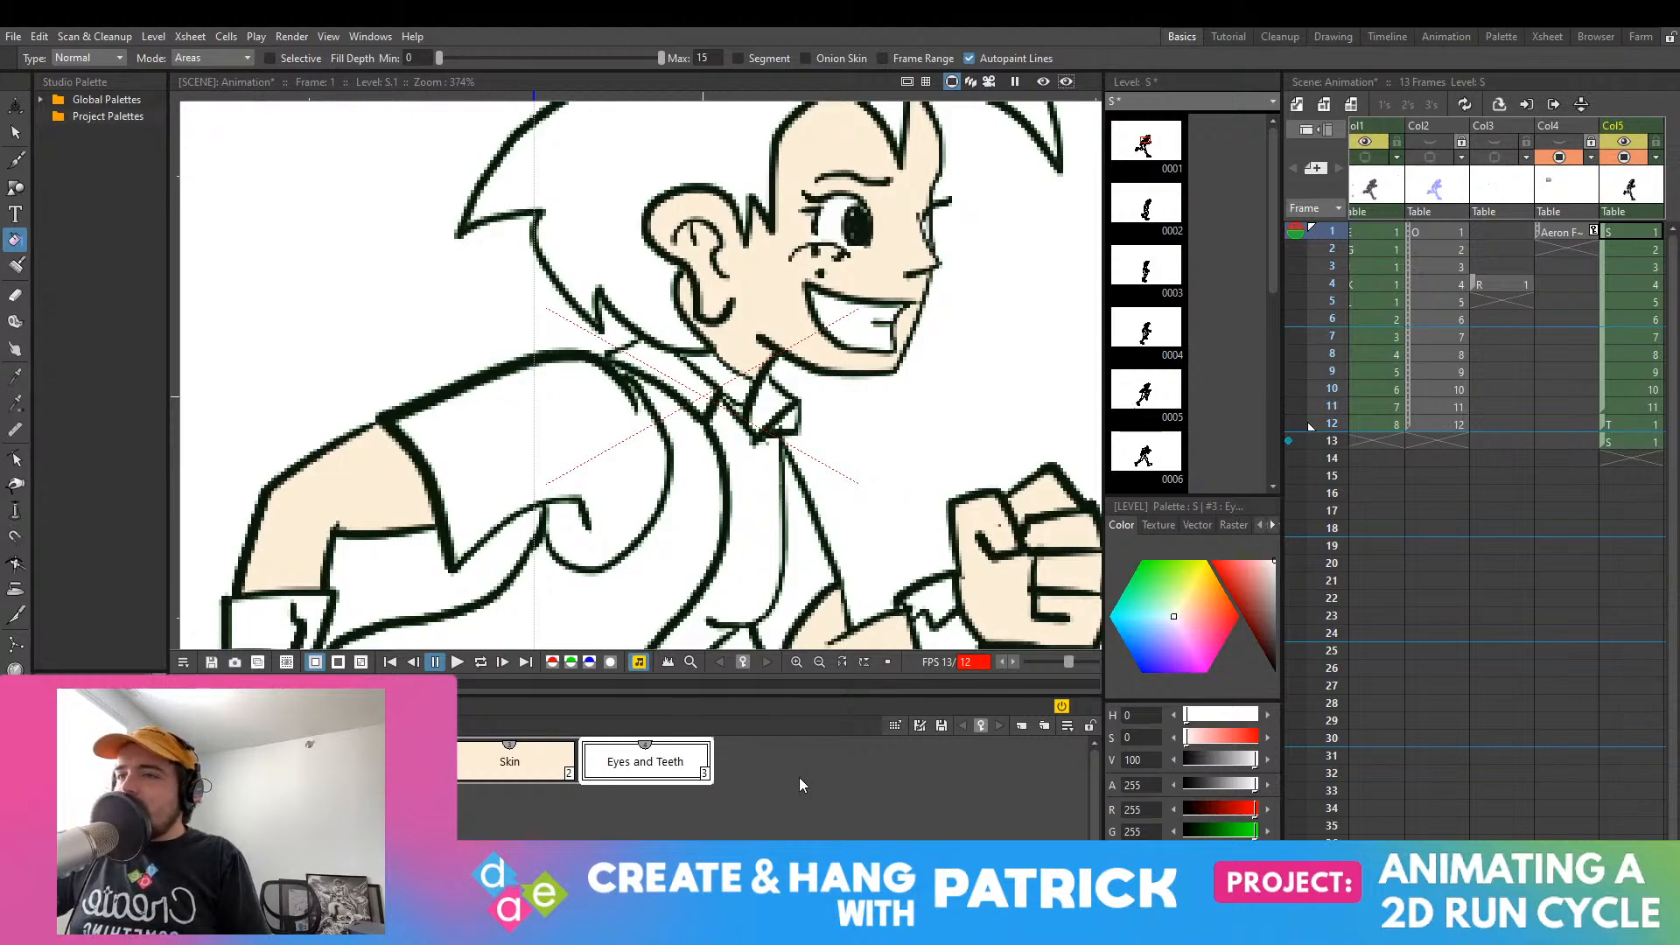
Step: Add a new style to the level palette, name it Shirt and keep it as the current style
left_click(772, 782)
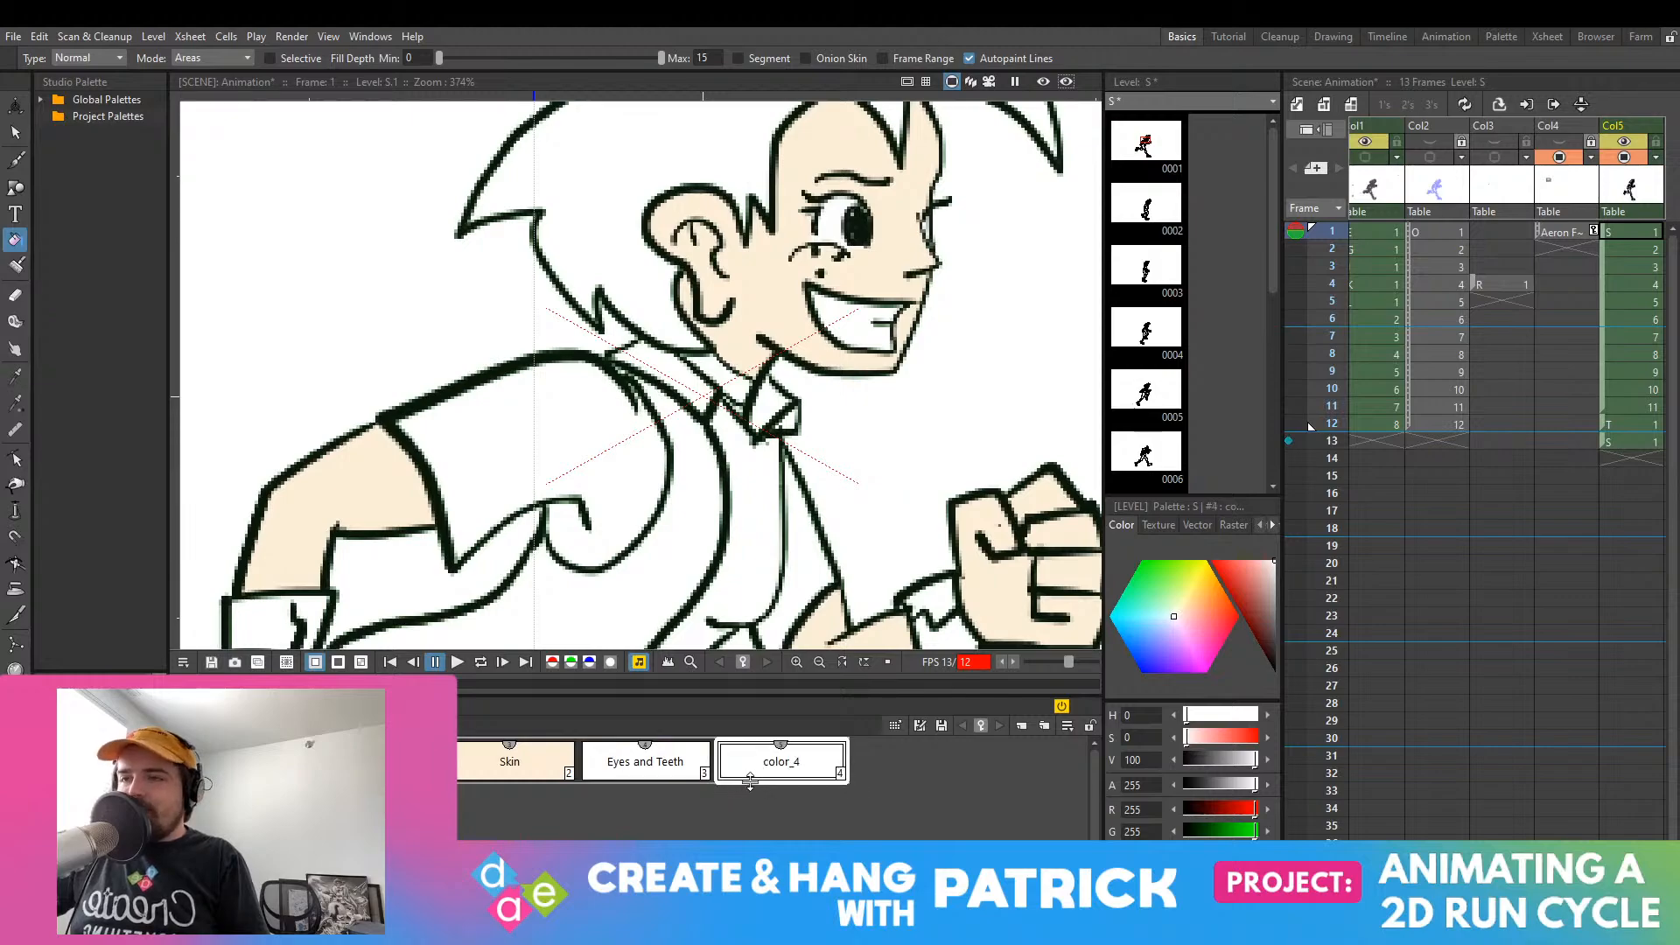
double_click(770, 768)
type("Shirt")
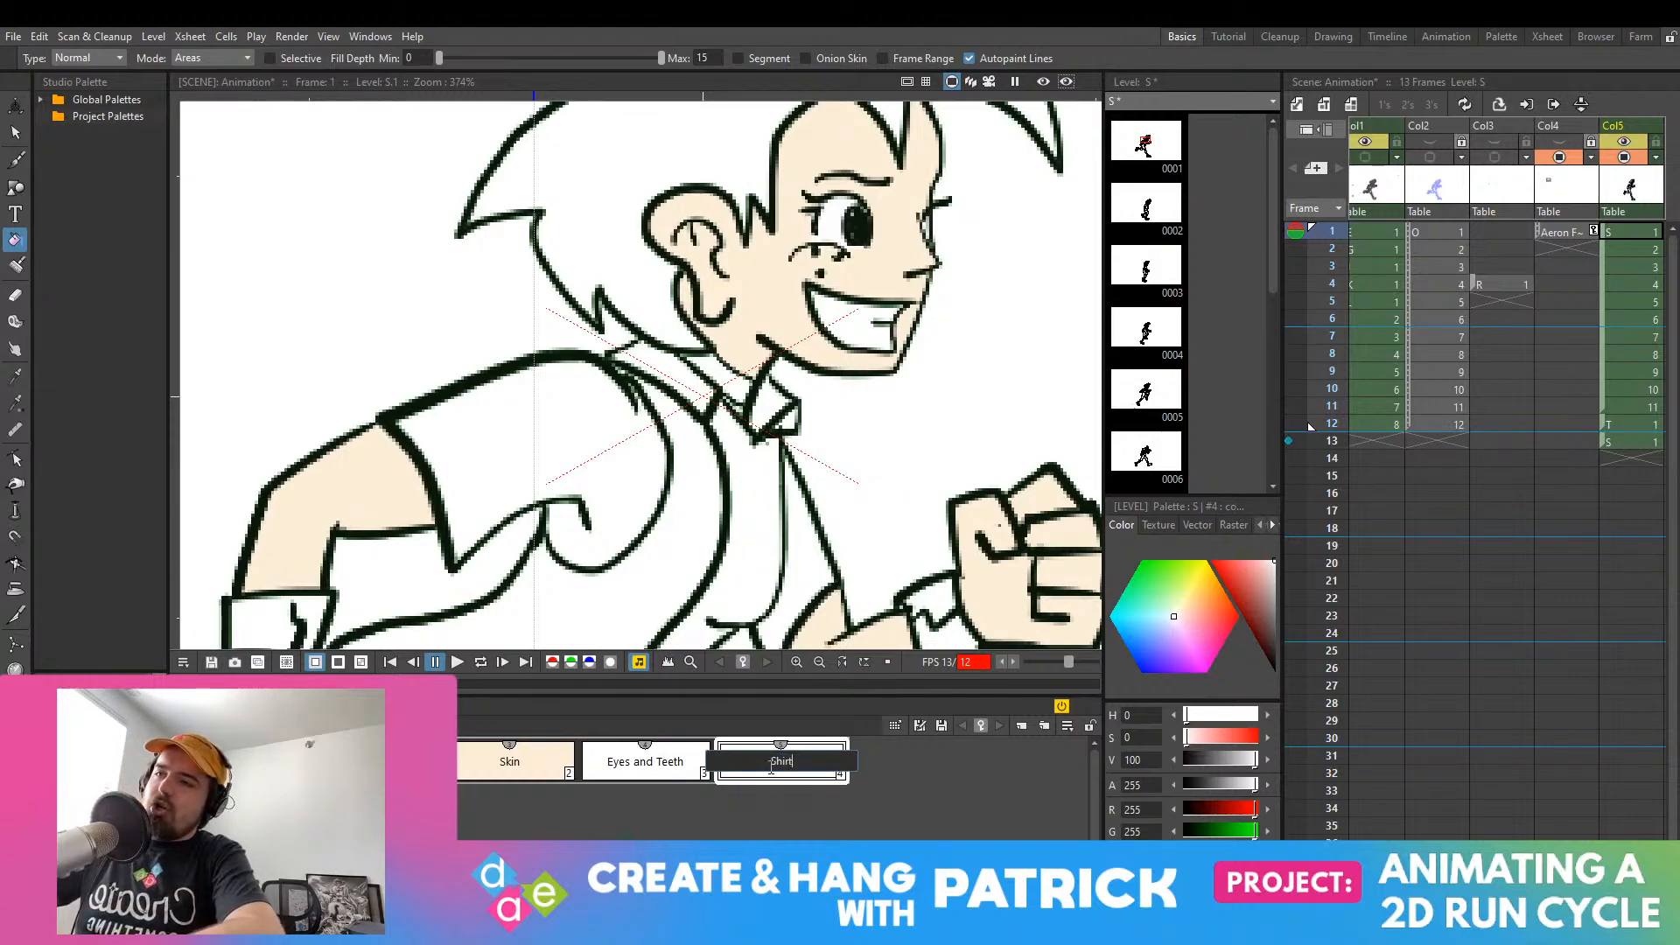
key("Return")
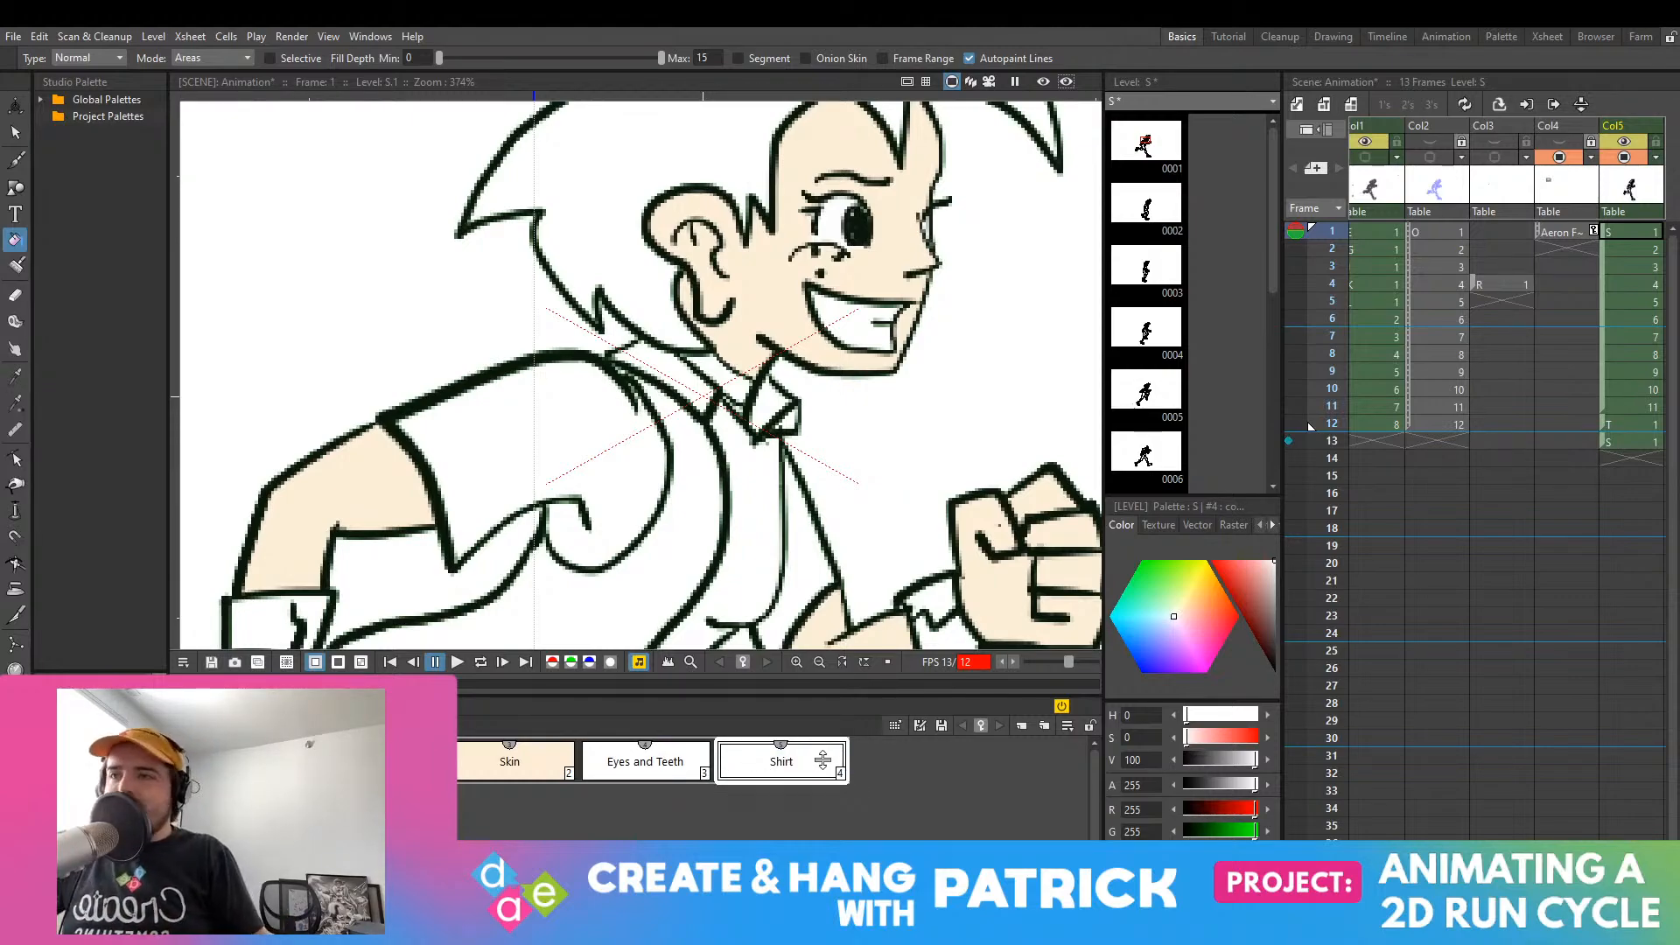
left_click(464, 769)
left_click(831, 771)
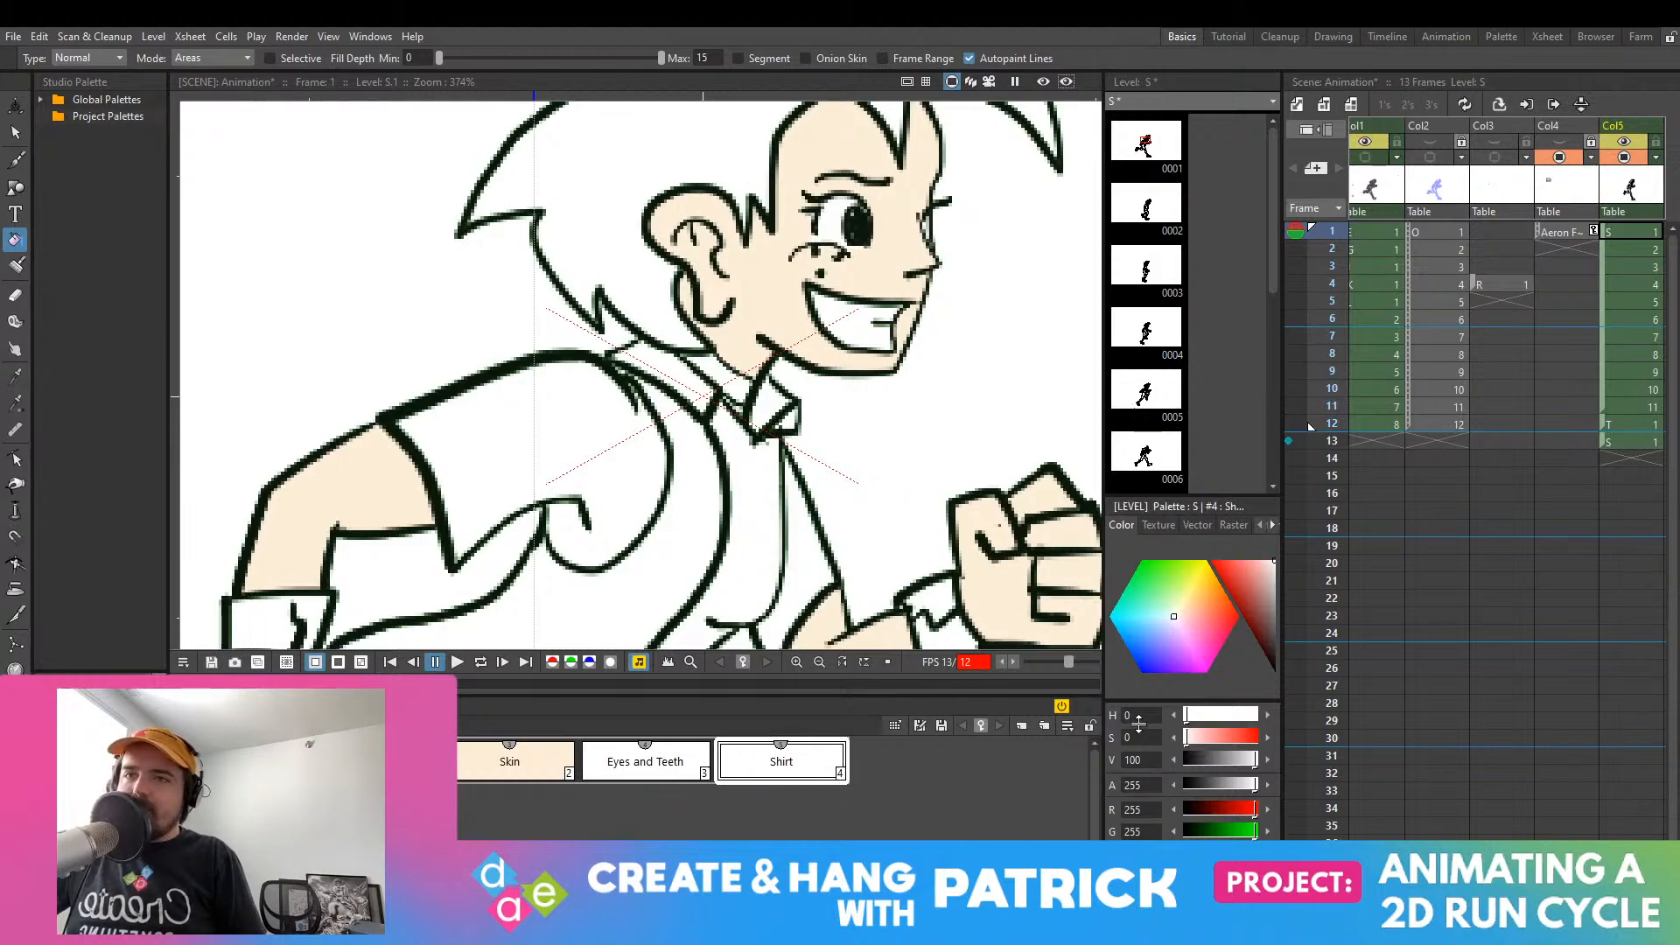
Step: Rearrange the window and panels to reach the colour sliders, and give the Shirt style a pale cream colour
left_click_drag(1234, 510, 1341, 438)
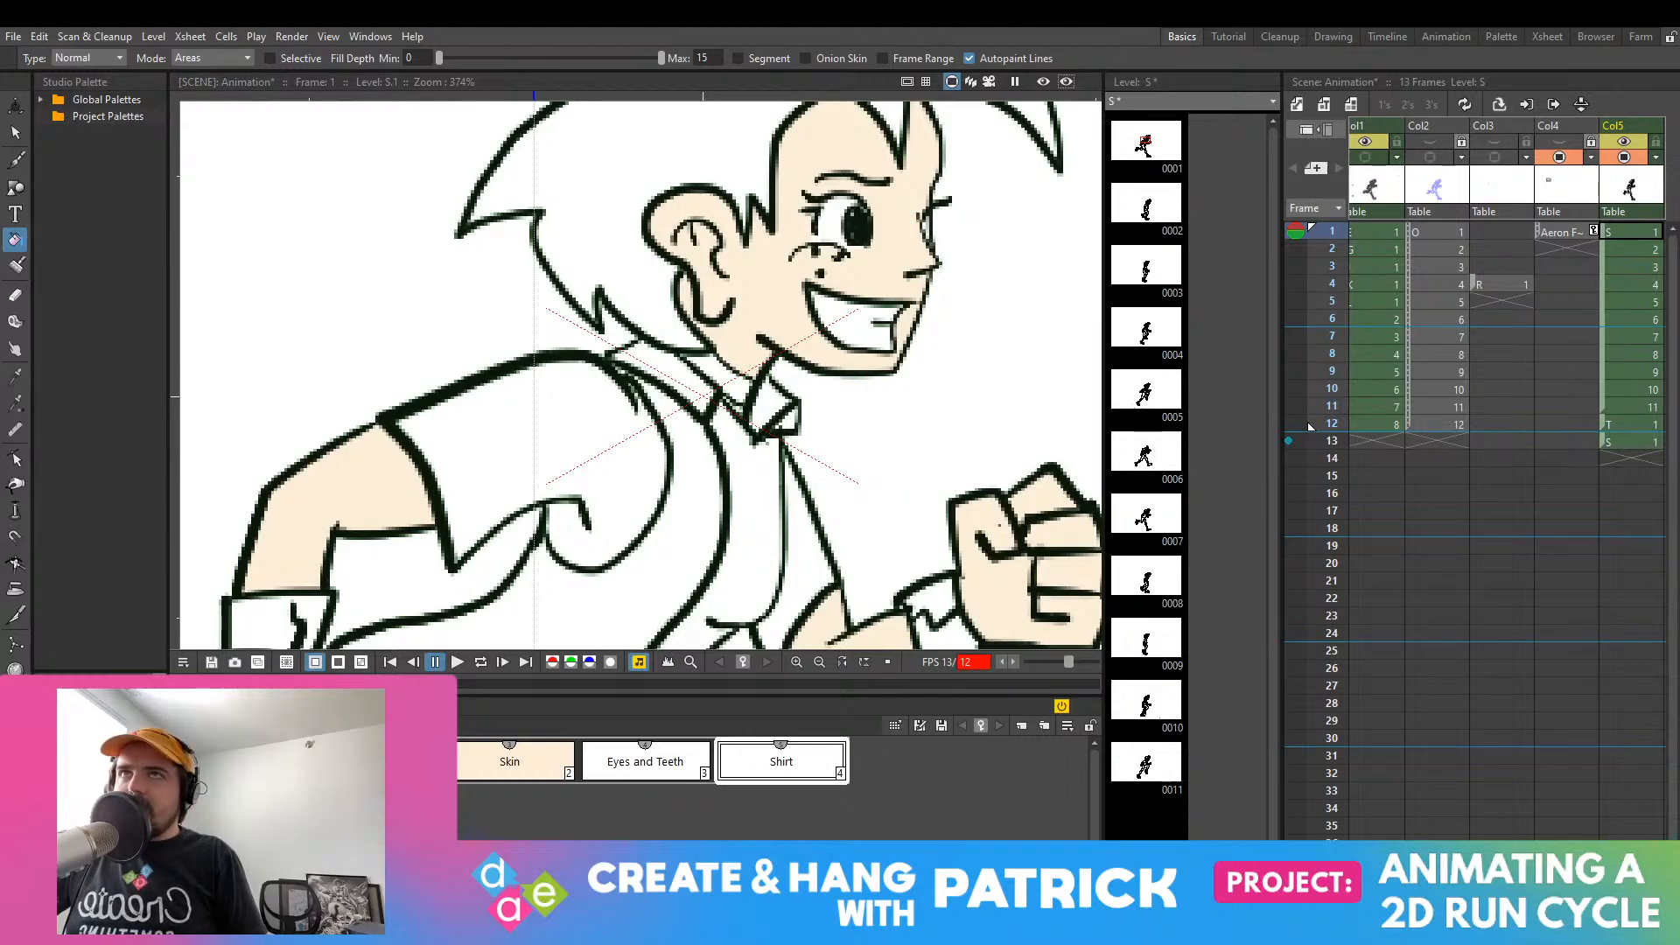
double_click(1185, 14)
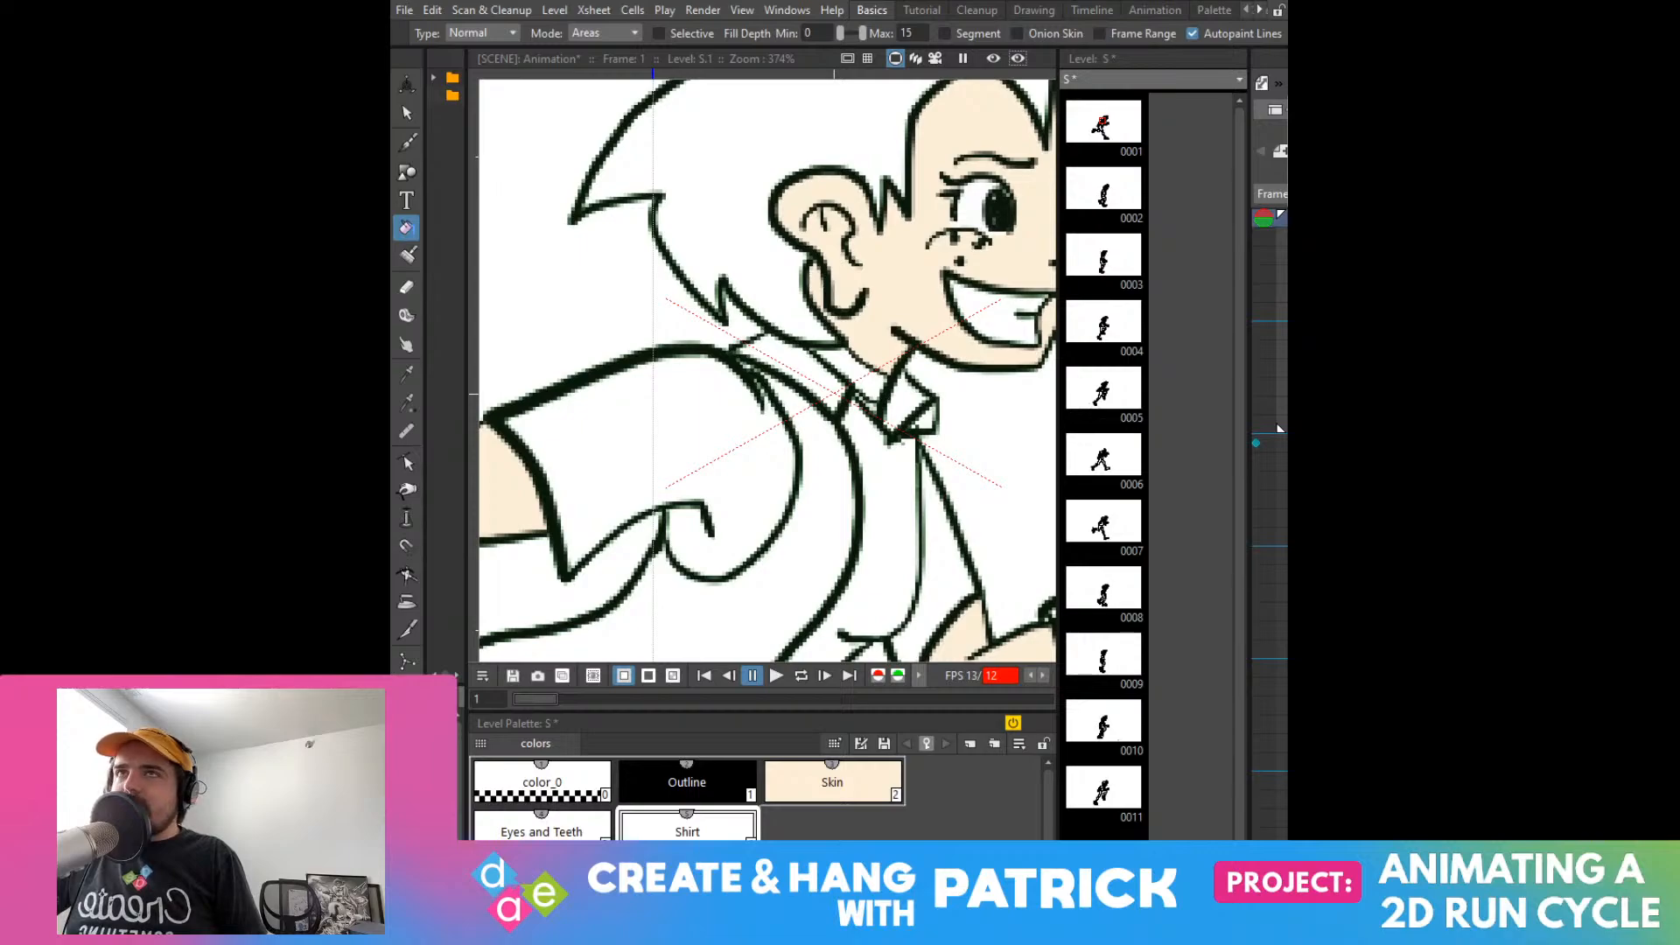
key("super+Up")
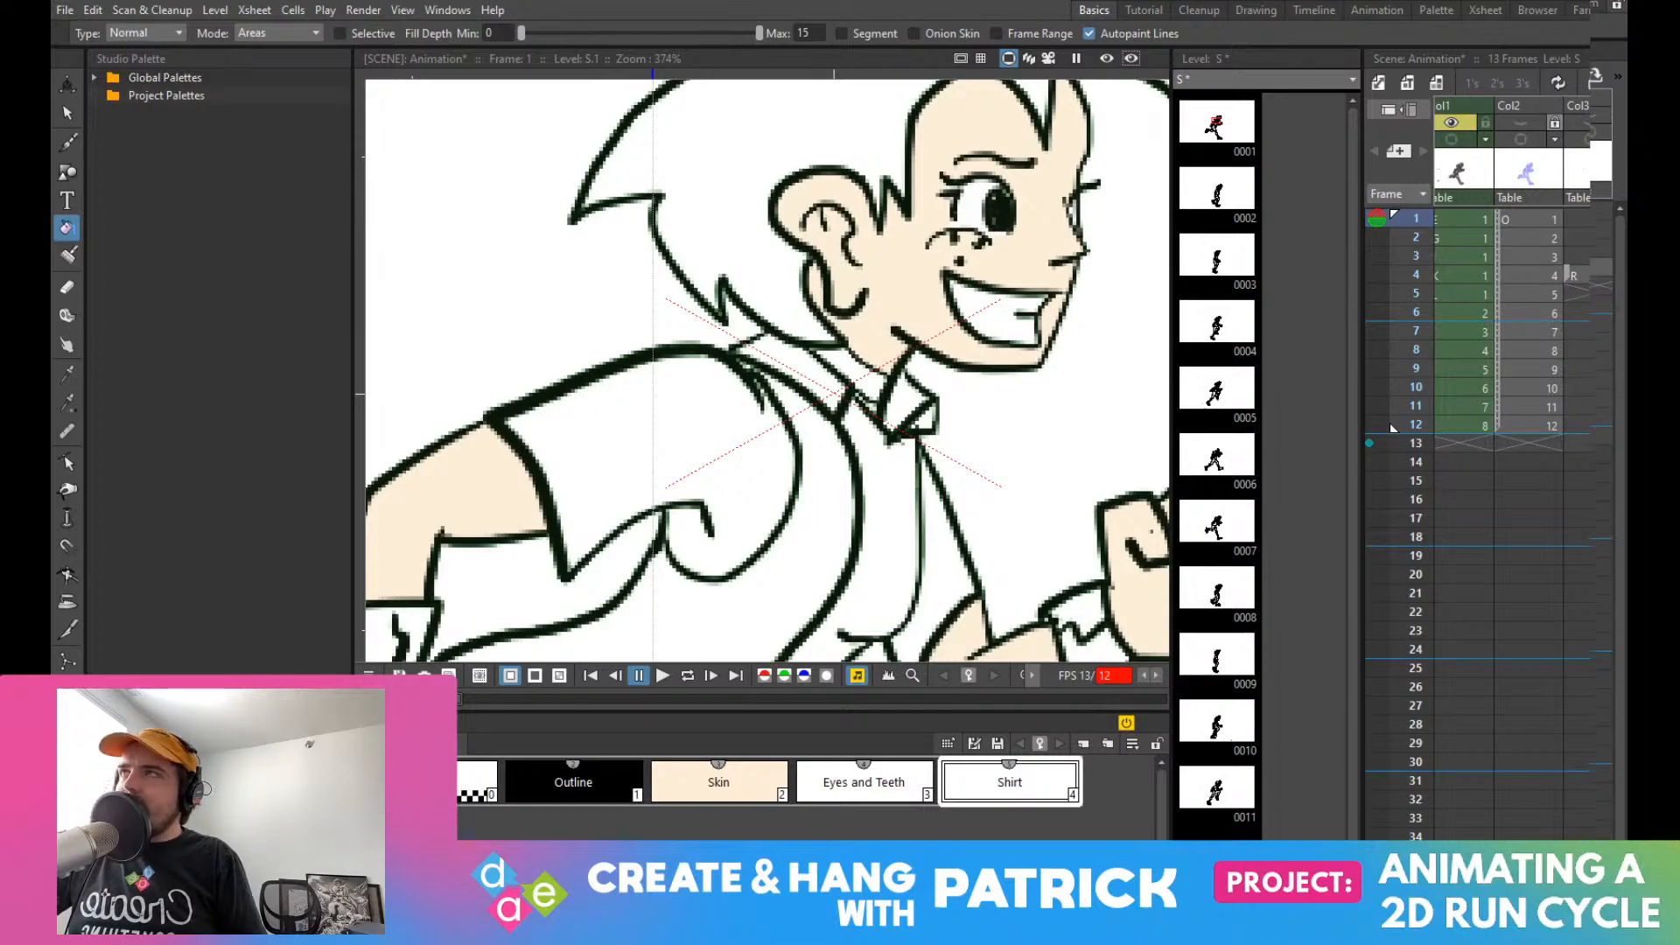
key("super+Up")
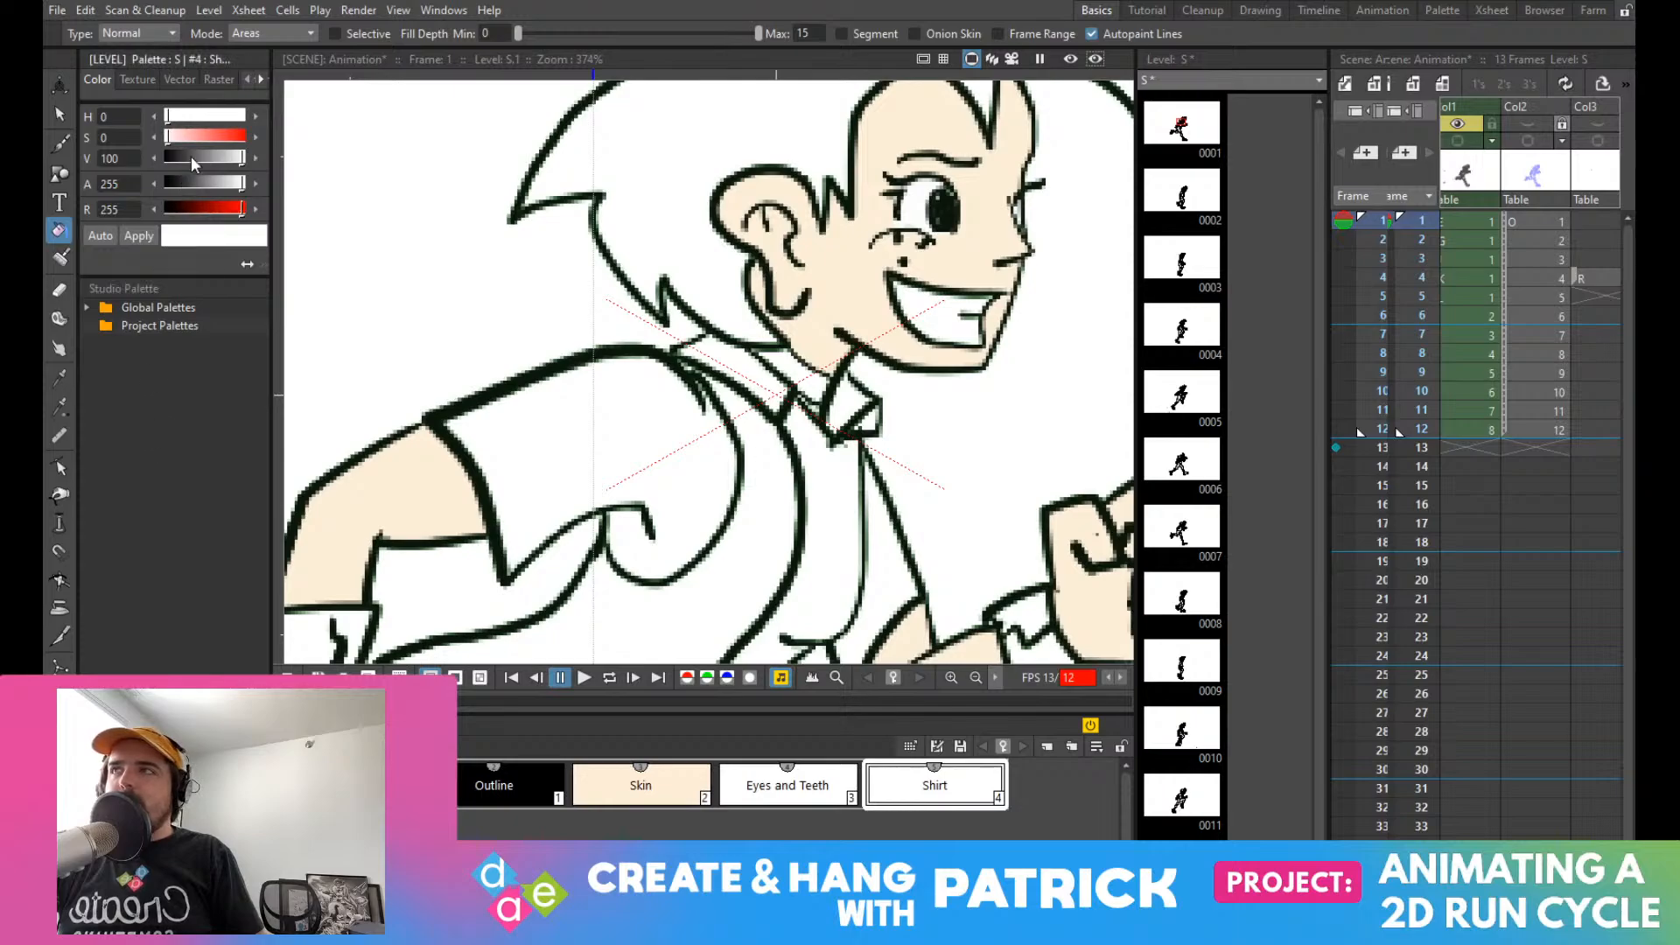
left_click(260, 59)
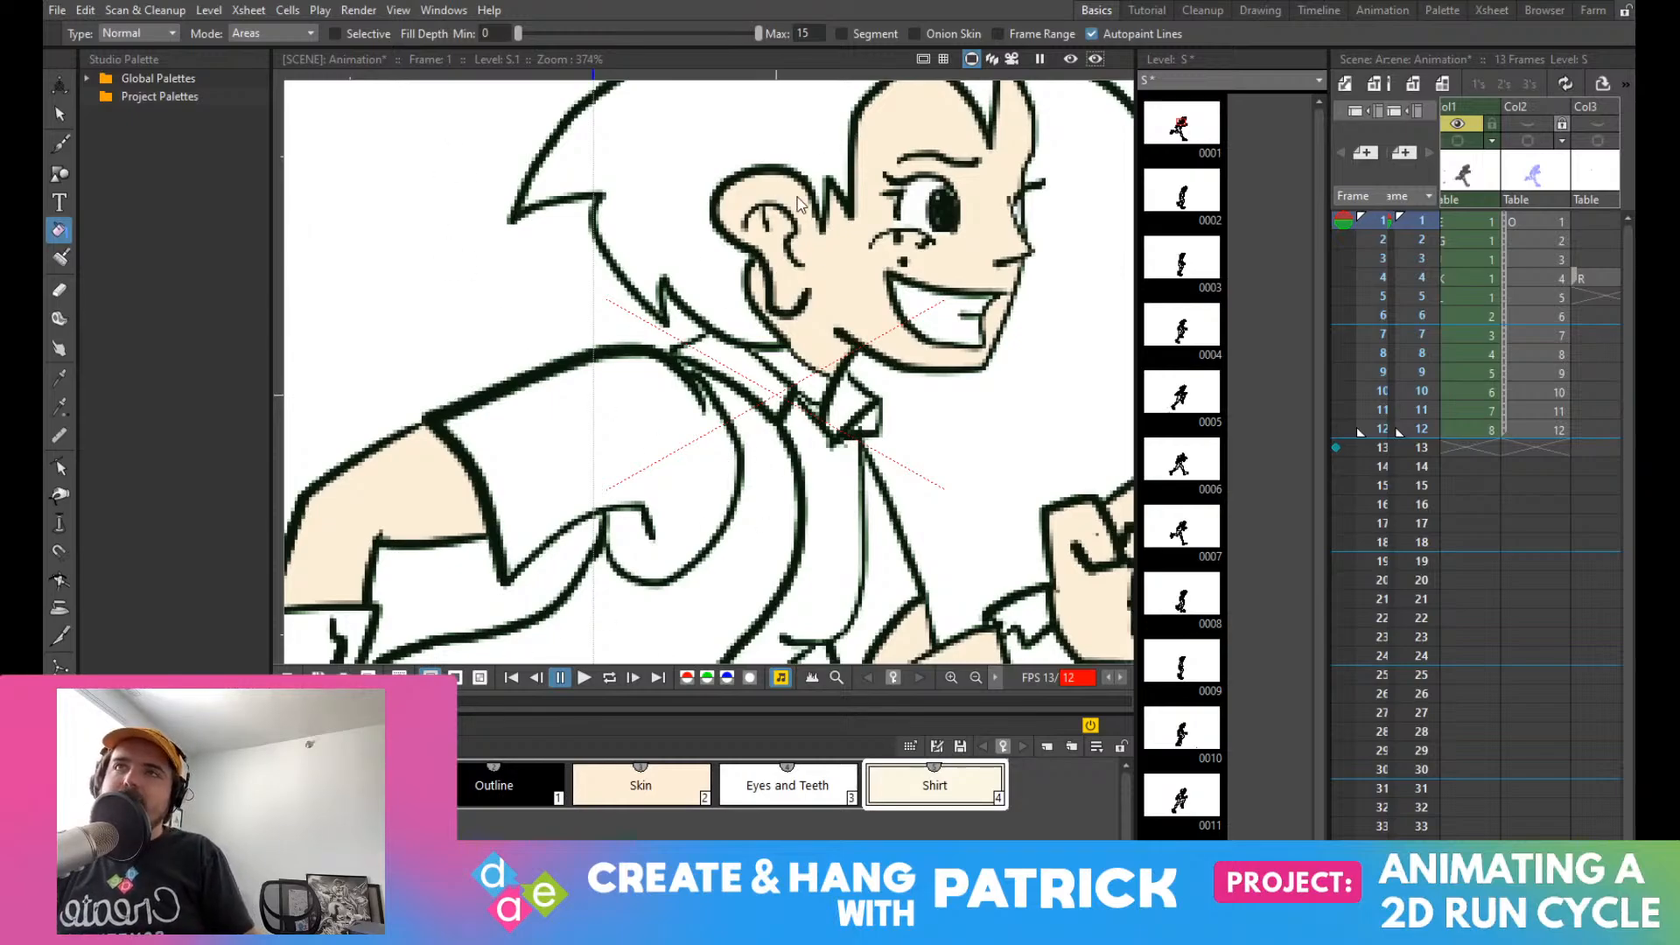
Step: Fill the runner's collar, shirt front, sleeves and lower hem on frame 1 with the Shirt style
left_click(846, 484)
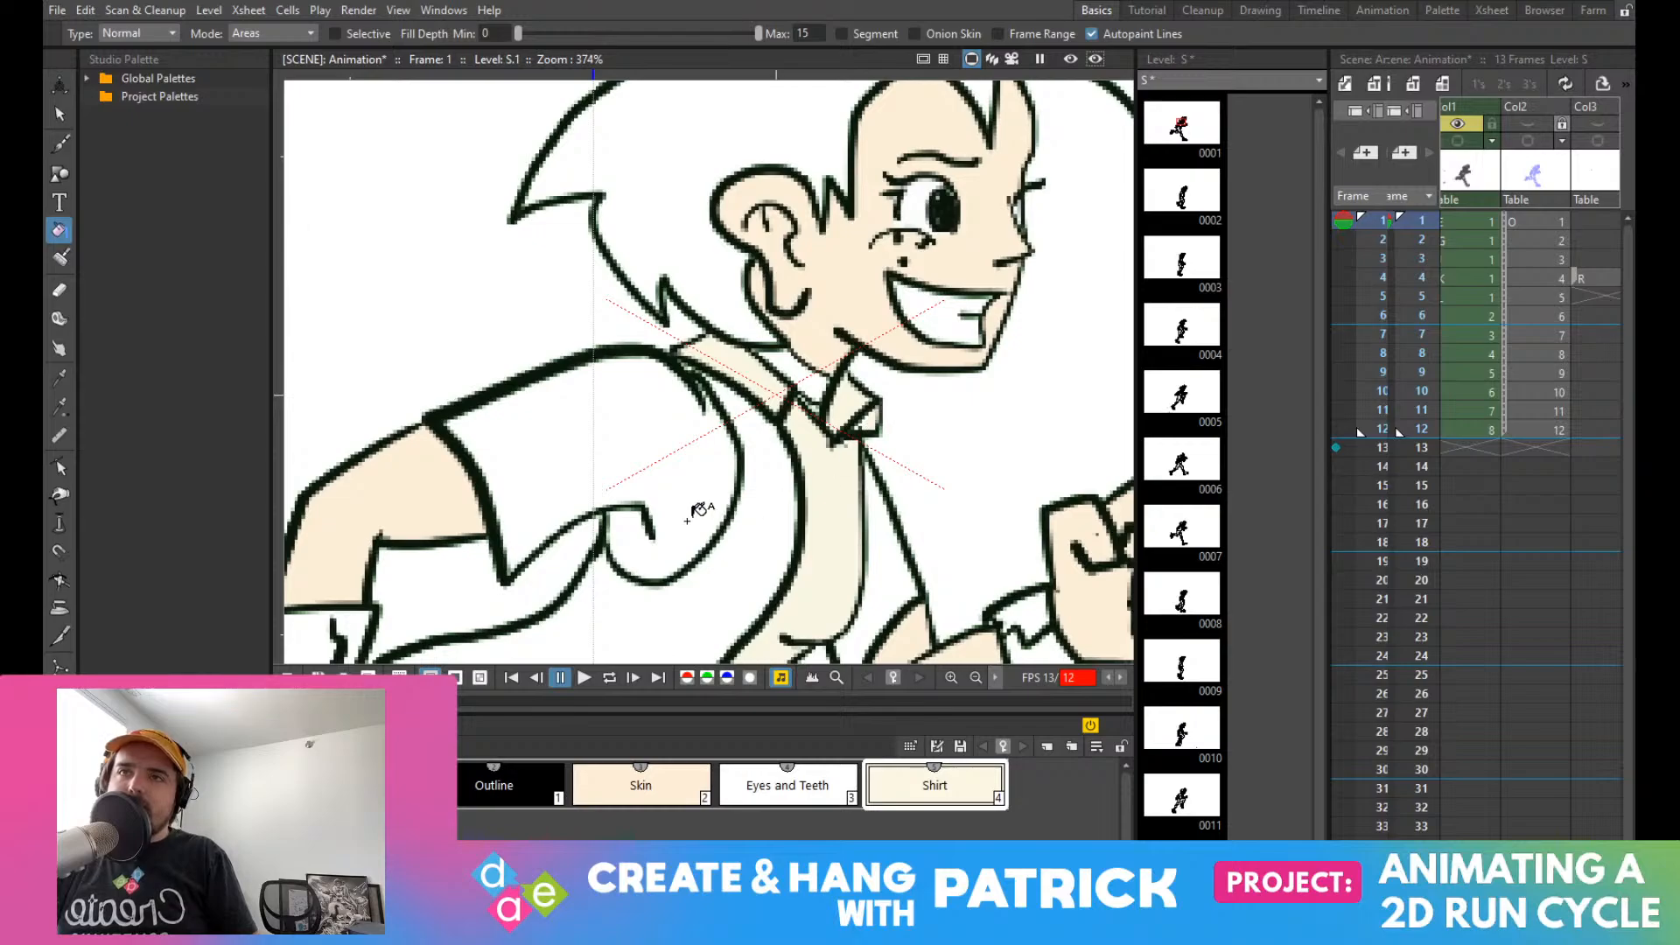
scroll(706, 509, "down", 4)
left_click(629, 239)
left_click_drag(759, 229, 694, 281)
scroll(685, 472, "down", 5)
scroll(686, 472, "up", 7)
left_click_drag(532, 399, 685, 425)
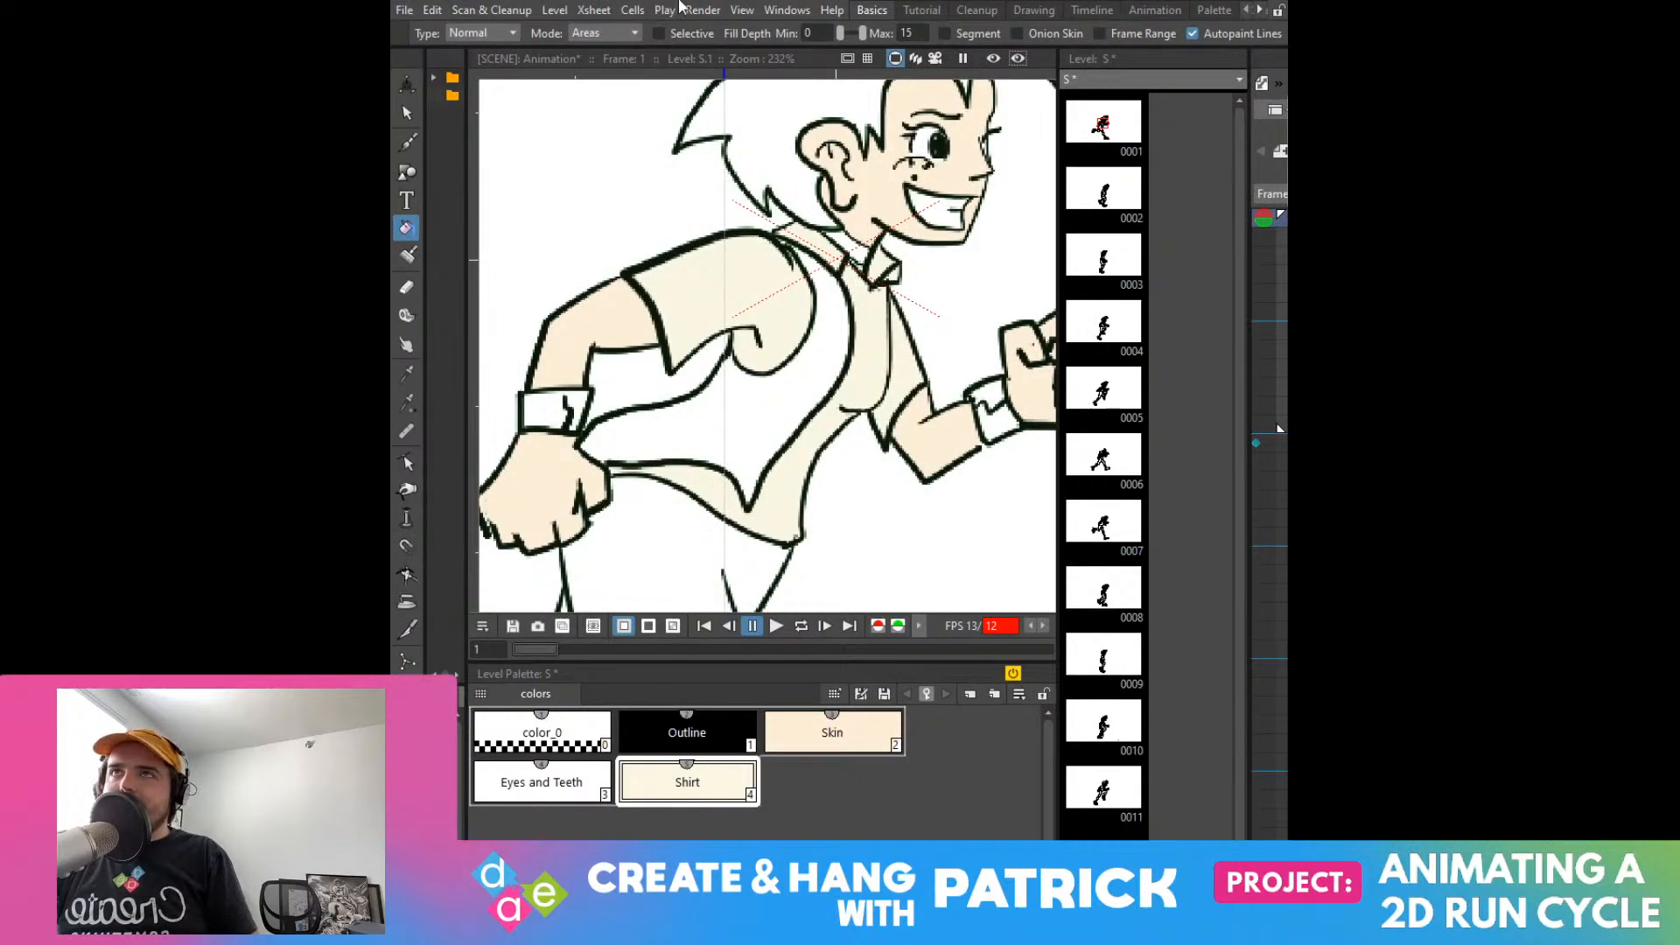
Step: Widen the application window so the studio palette and more Xsheet columns fit
left_click_drag(393, 388, 142, 388)
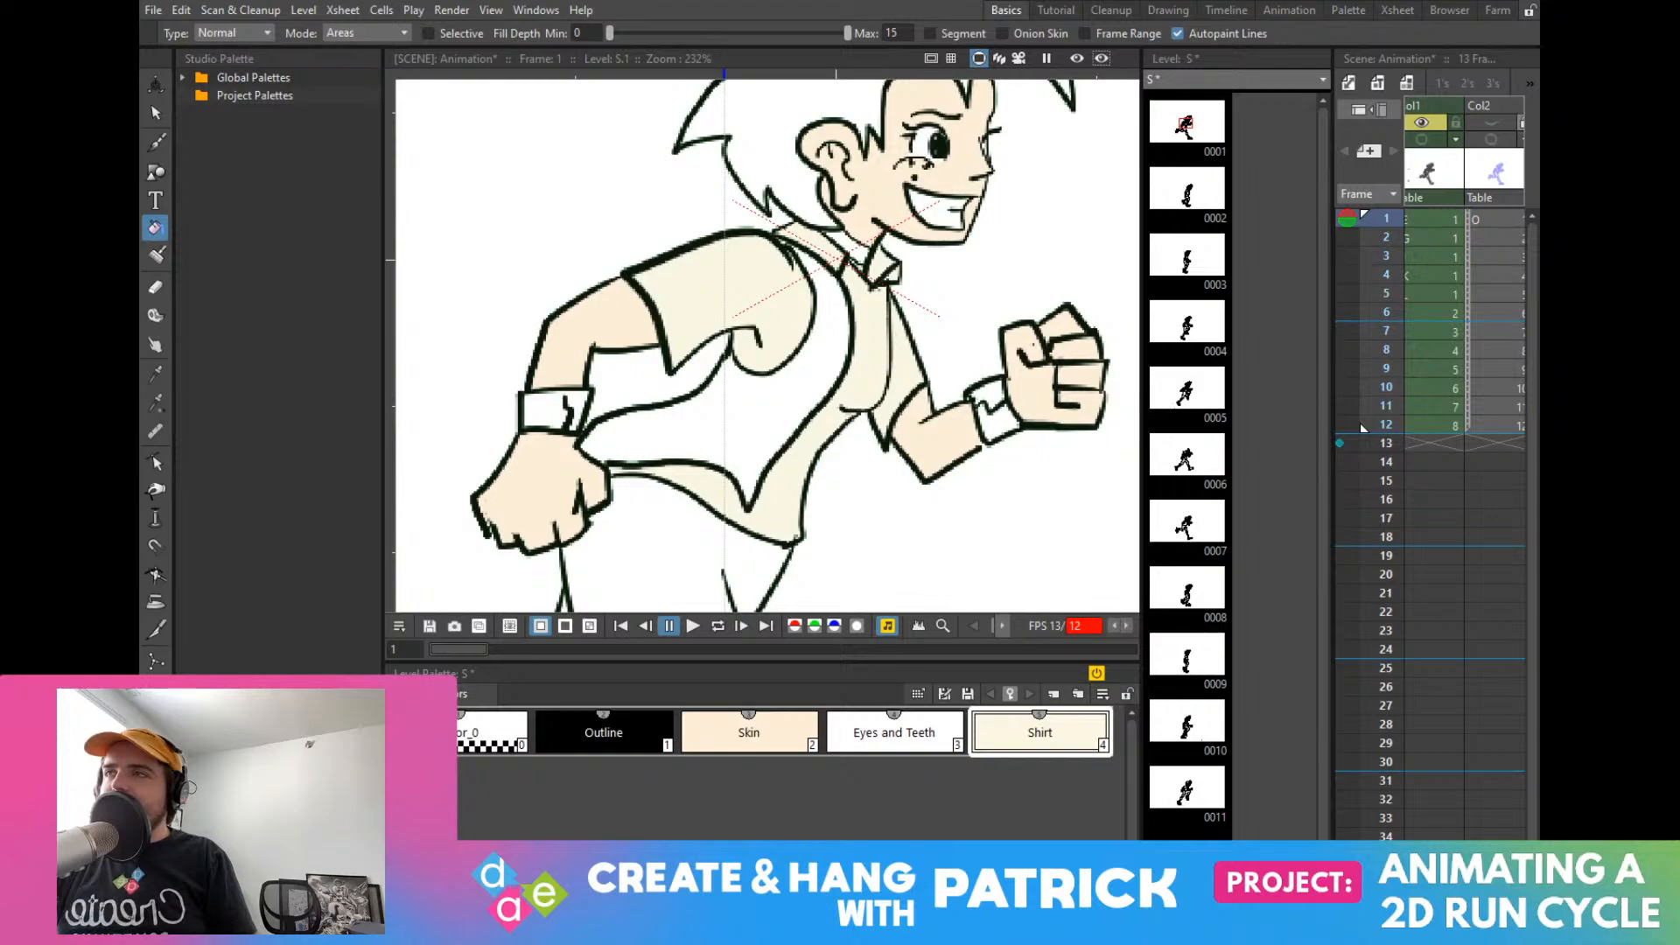
left_click_drag(140, 634, 78, 635)
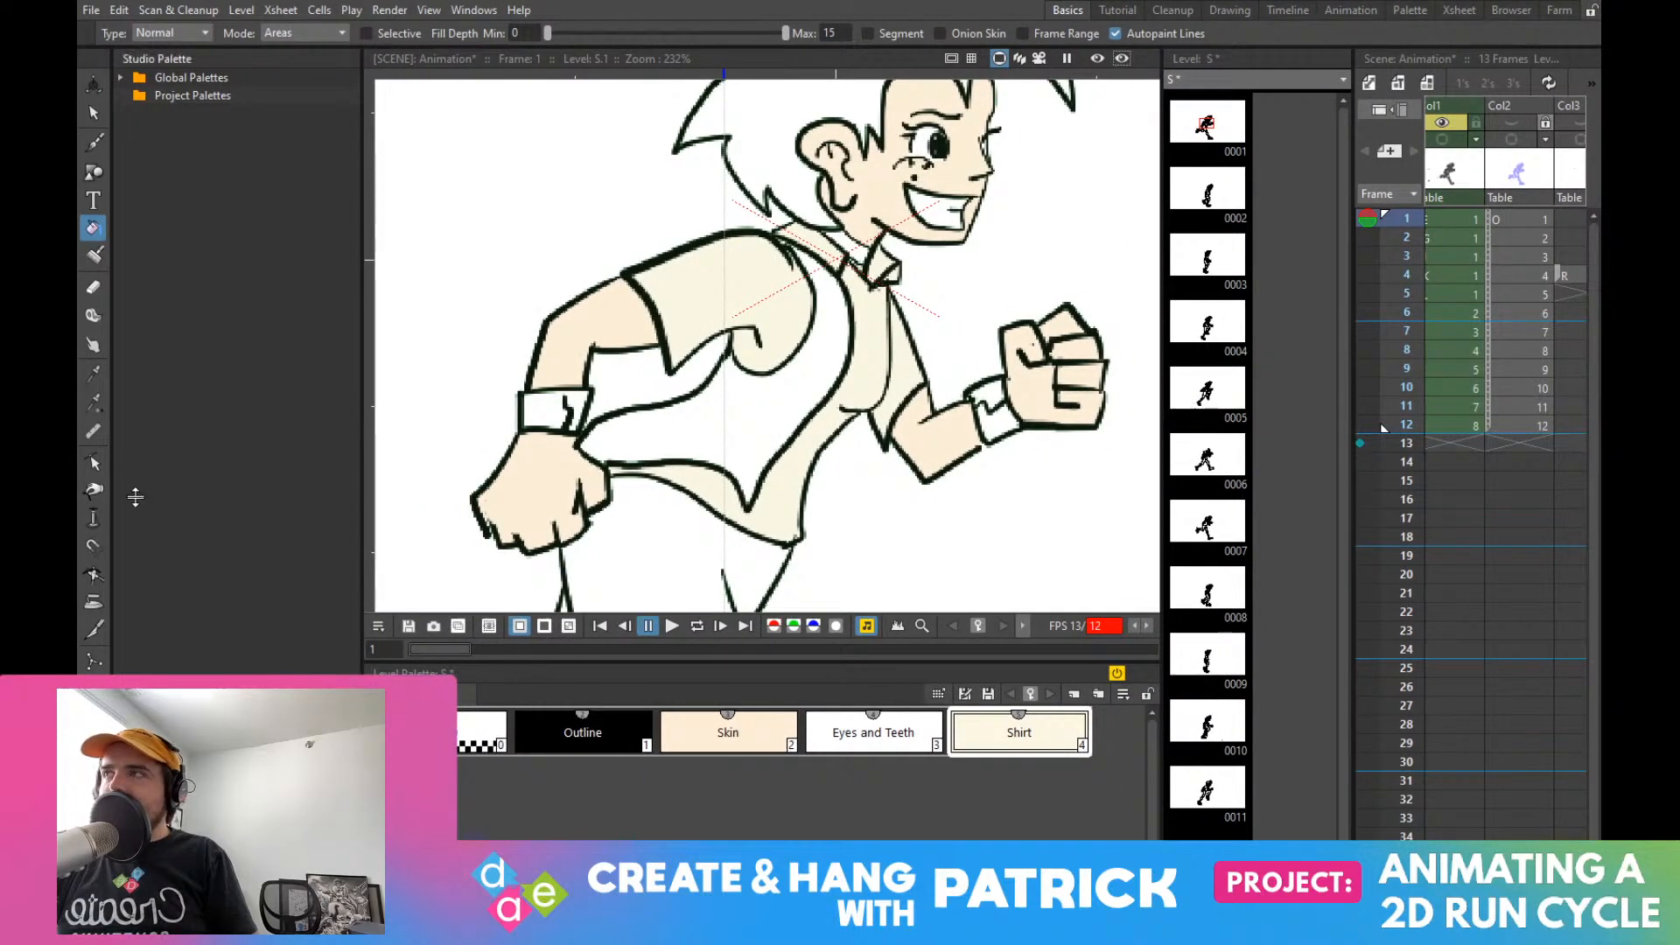
Step: Shift the application window aside, then add another style to the level palette and enter a name for it
left_click_drag(78, 635, 24, 635)
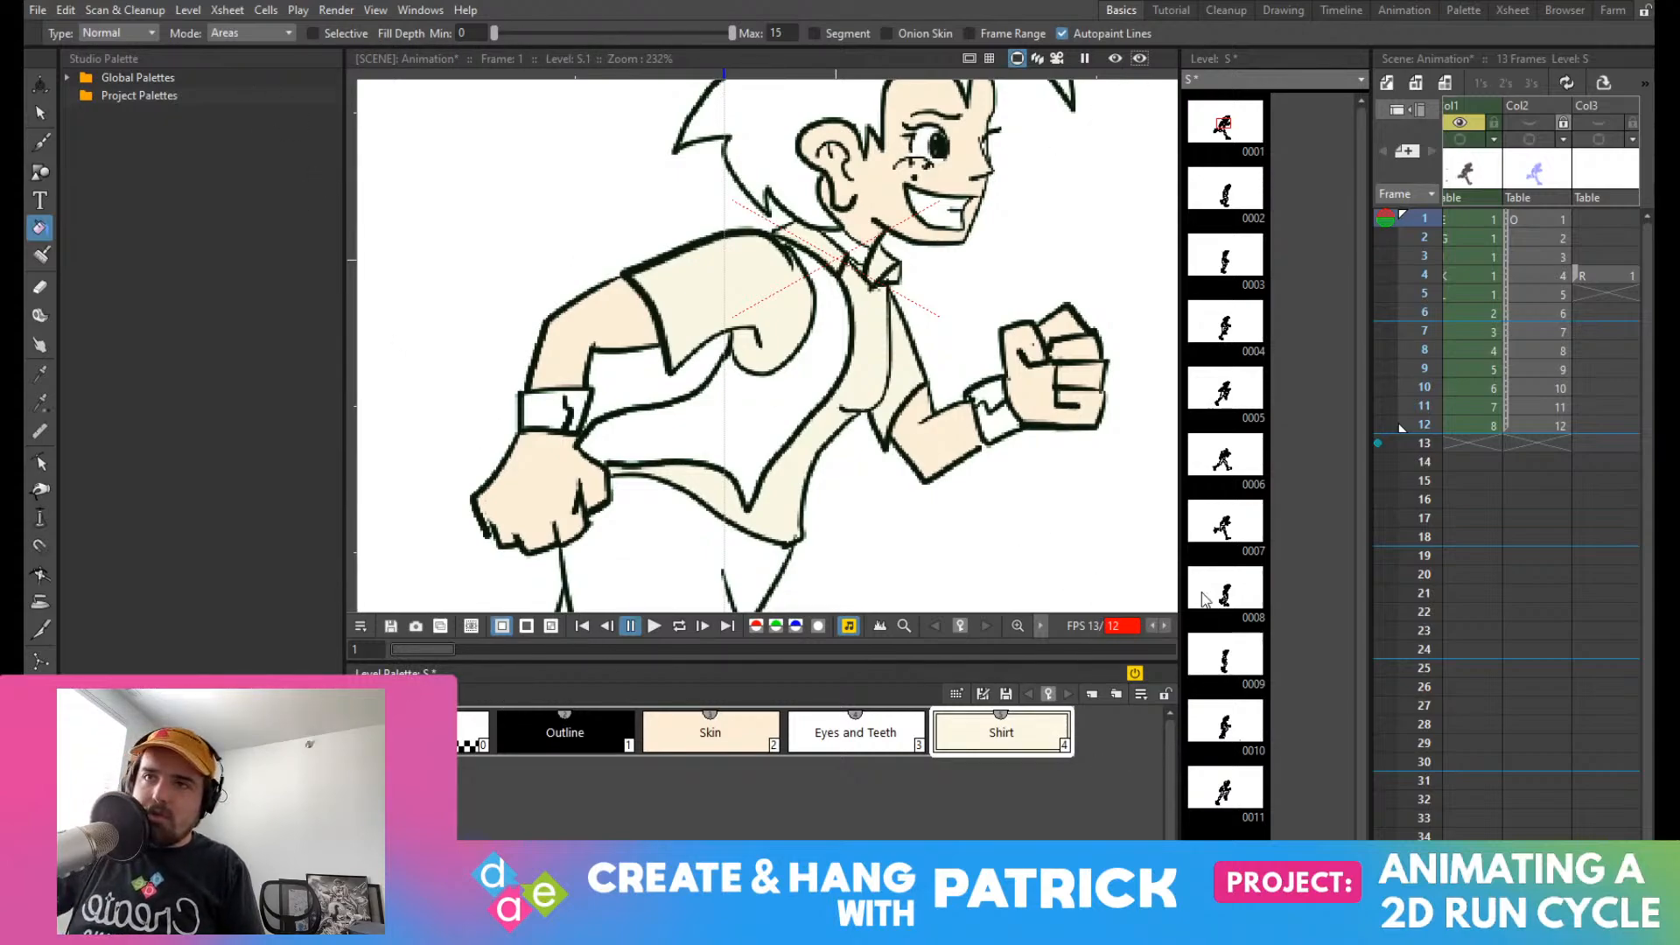
left_click(1190, 736)
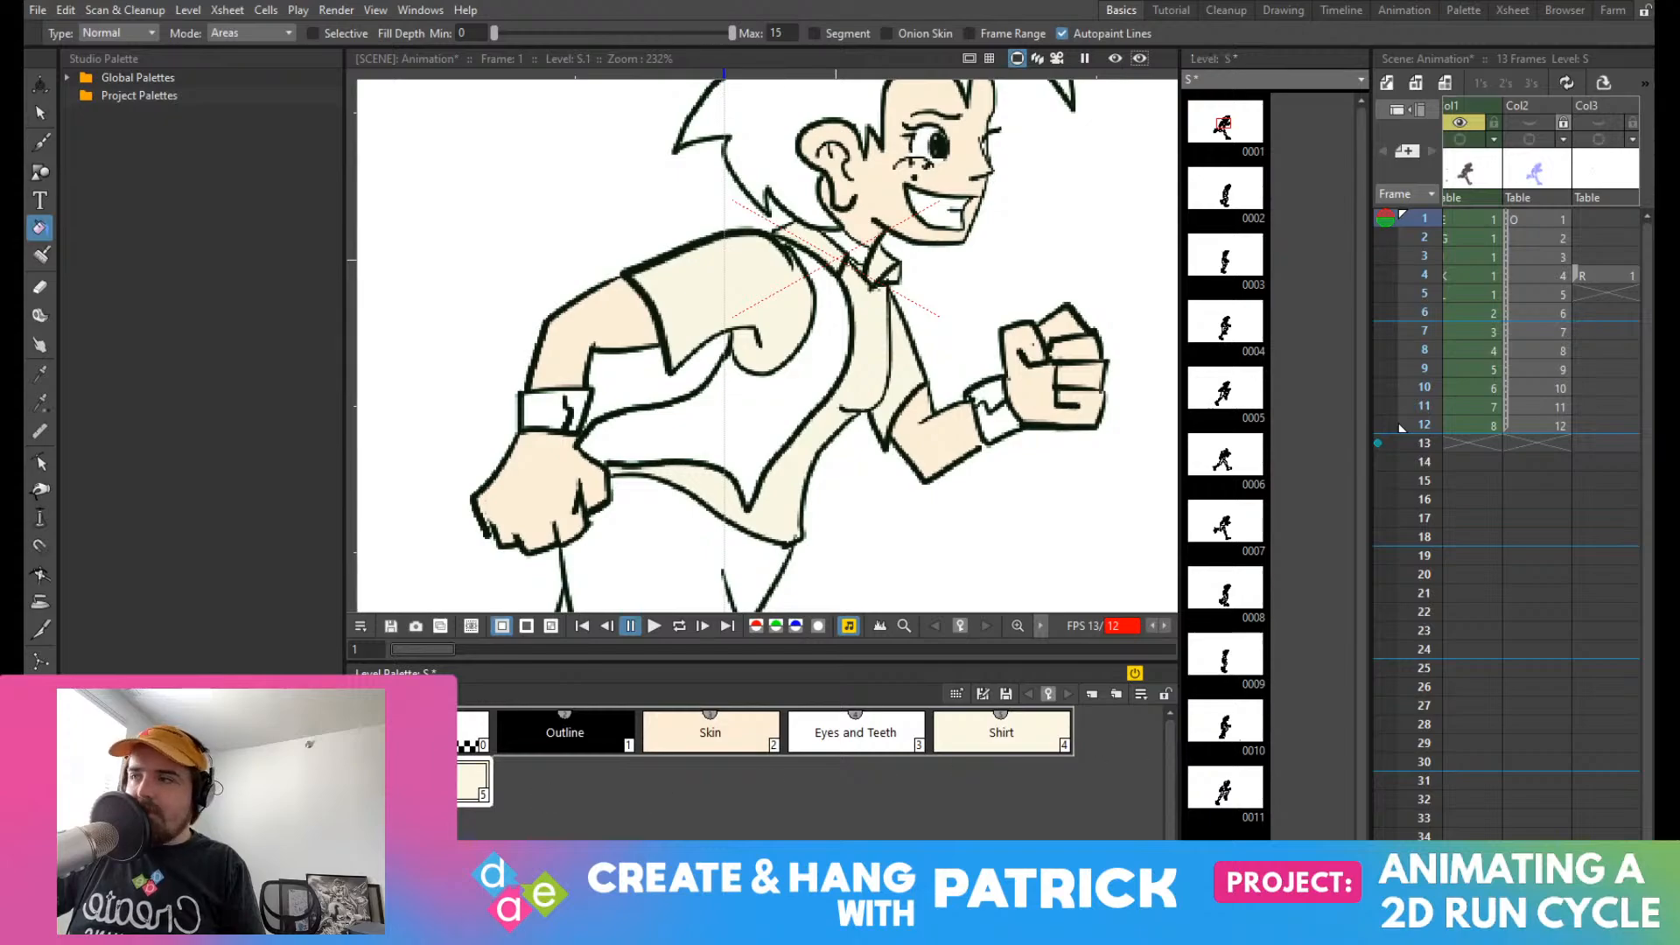
double_click(422, 781)
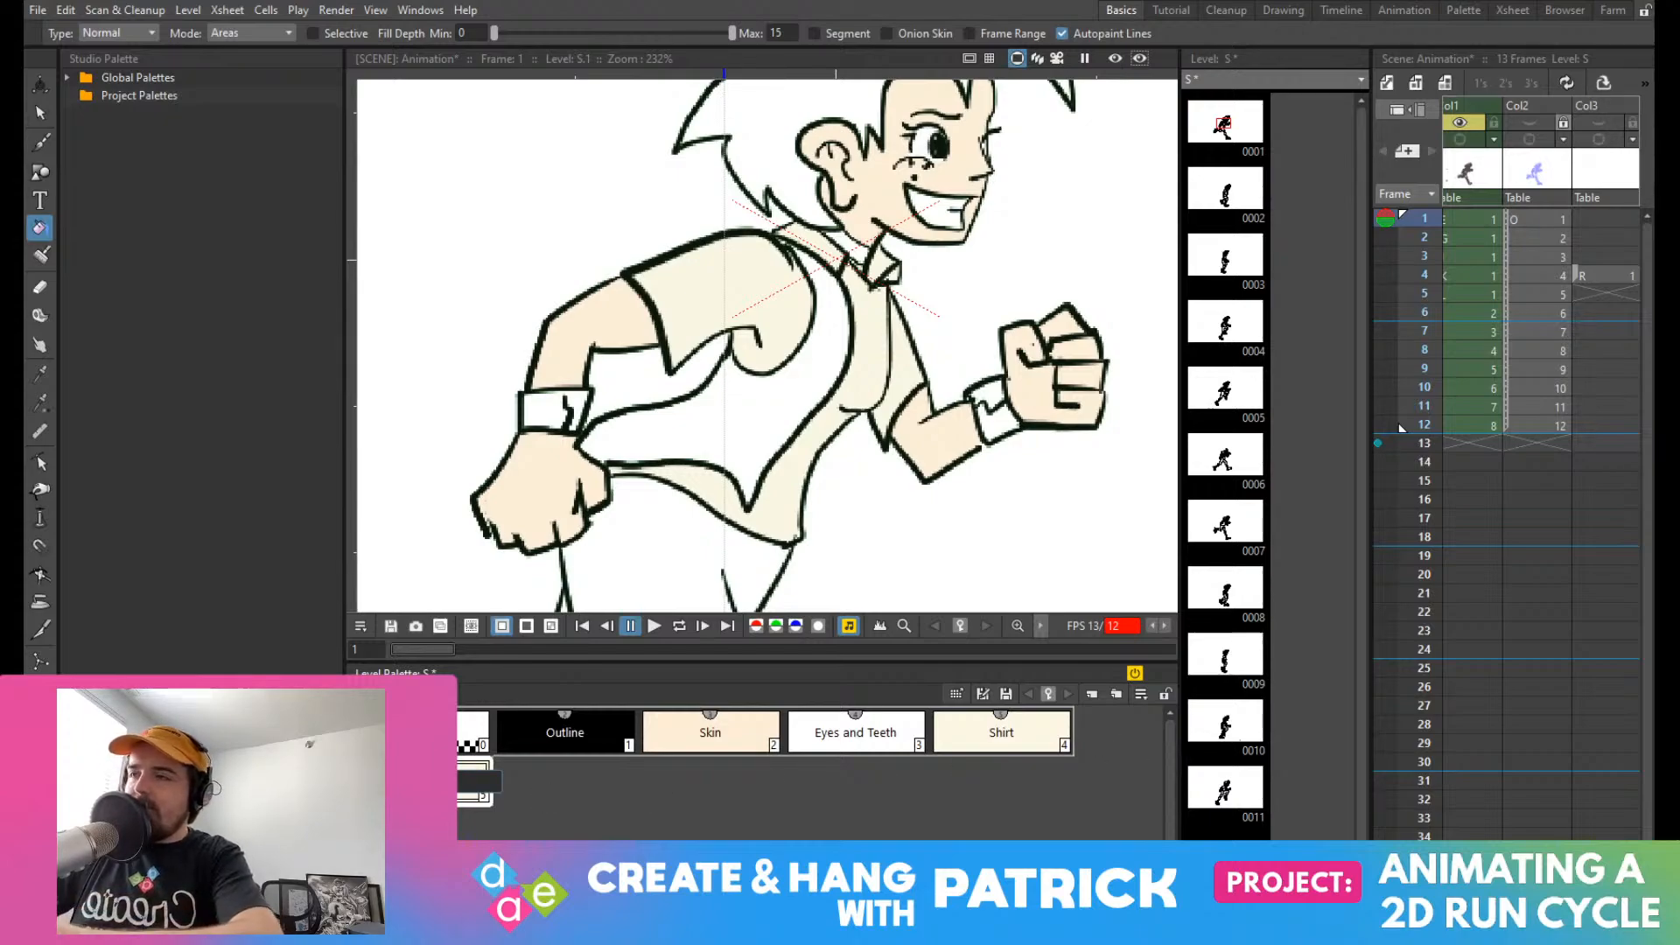
key("Return")
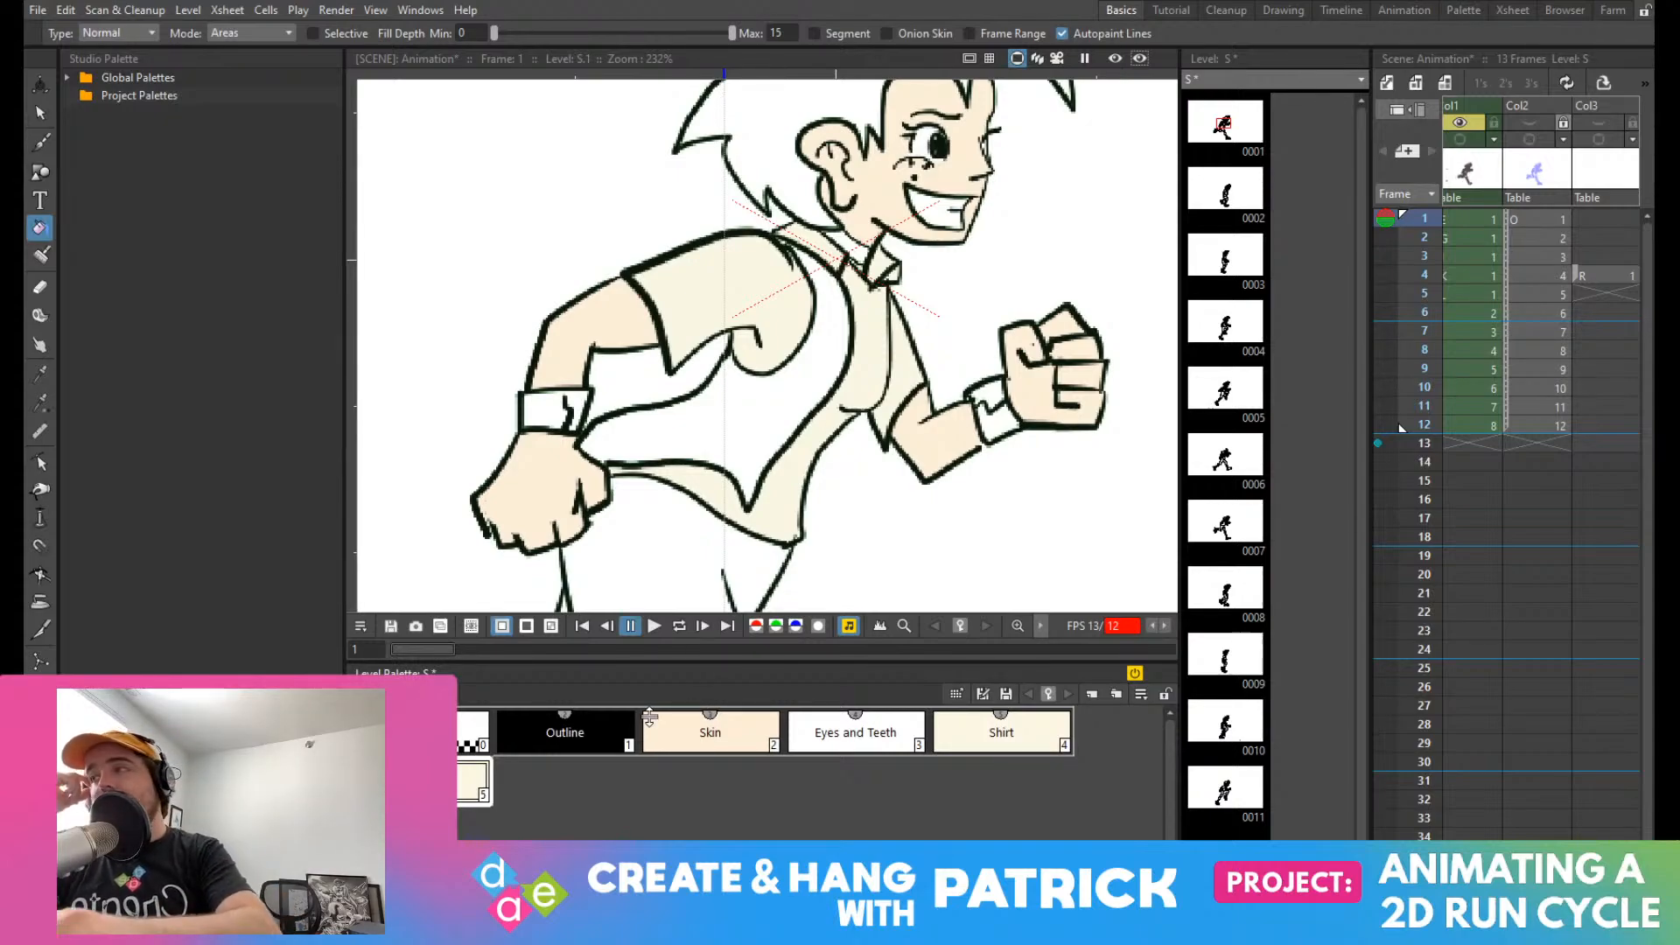
Step: Give the new style a dark grey colour and fill the runner's vest on frame 1 with it
key("1")
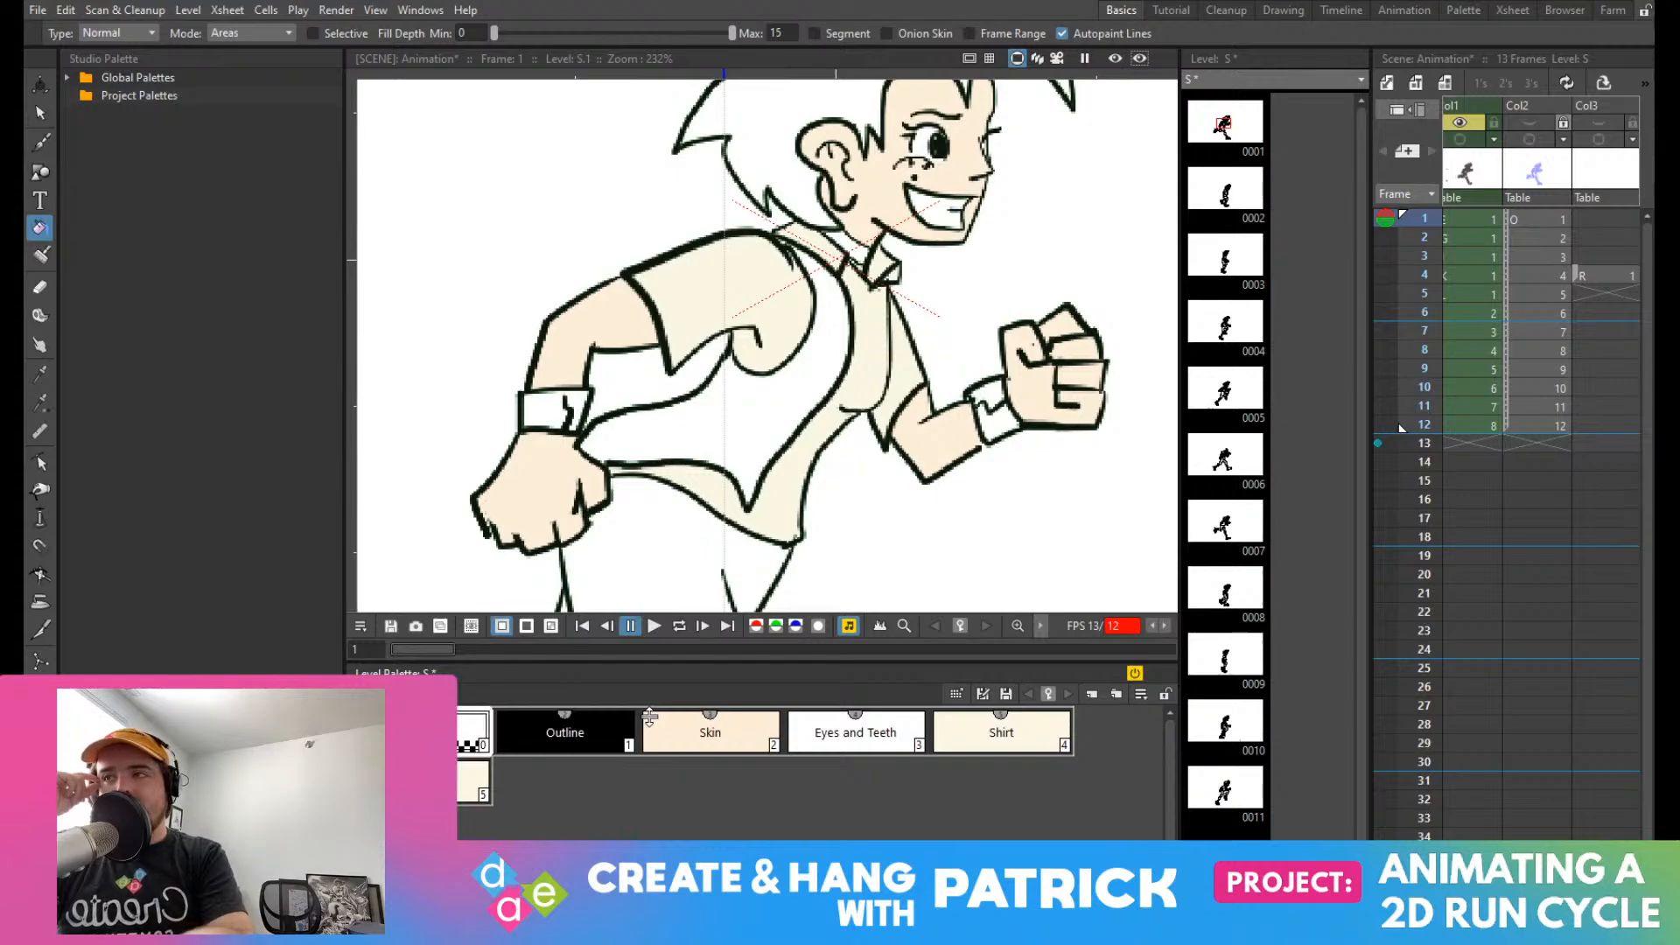
left_click(475, 775)
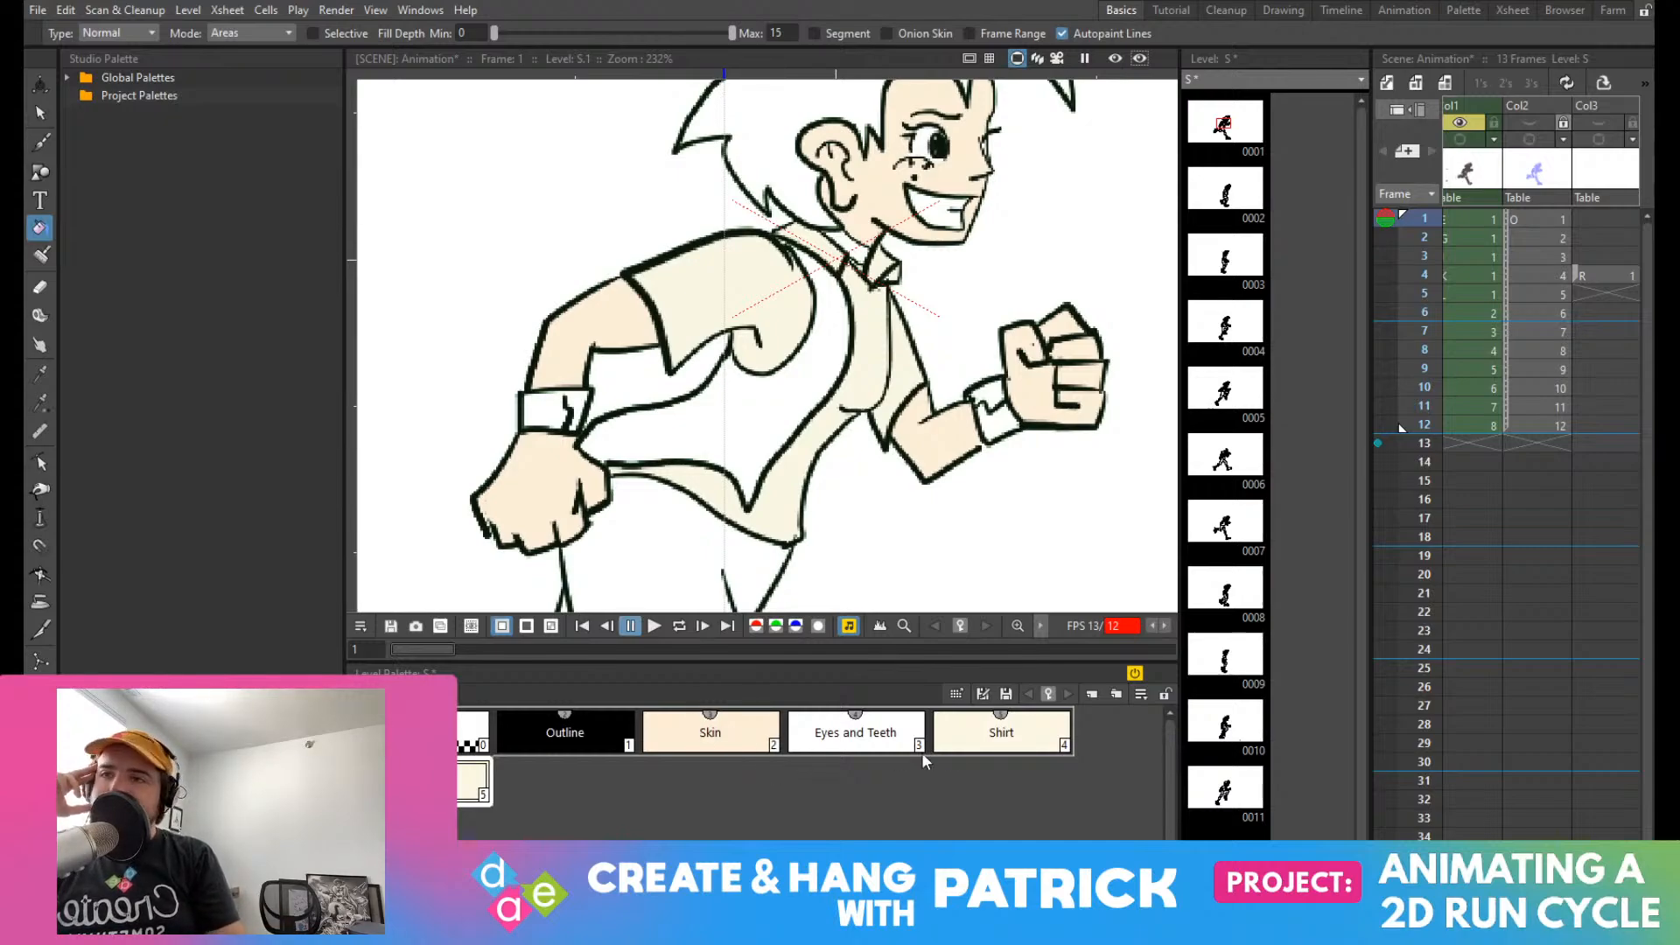
left_click(719, 746)
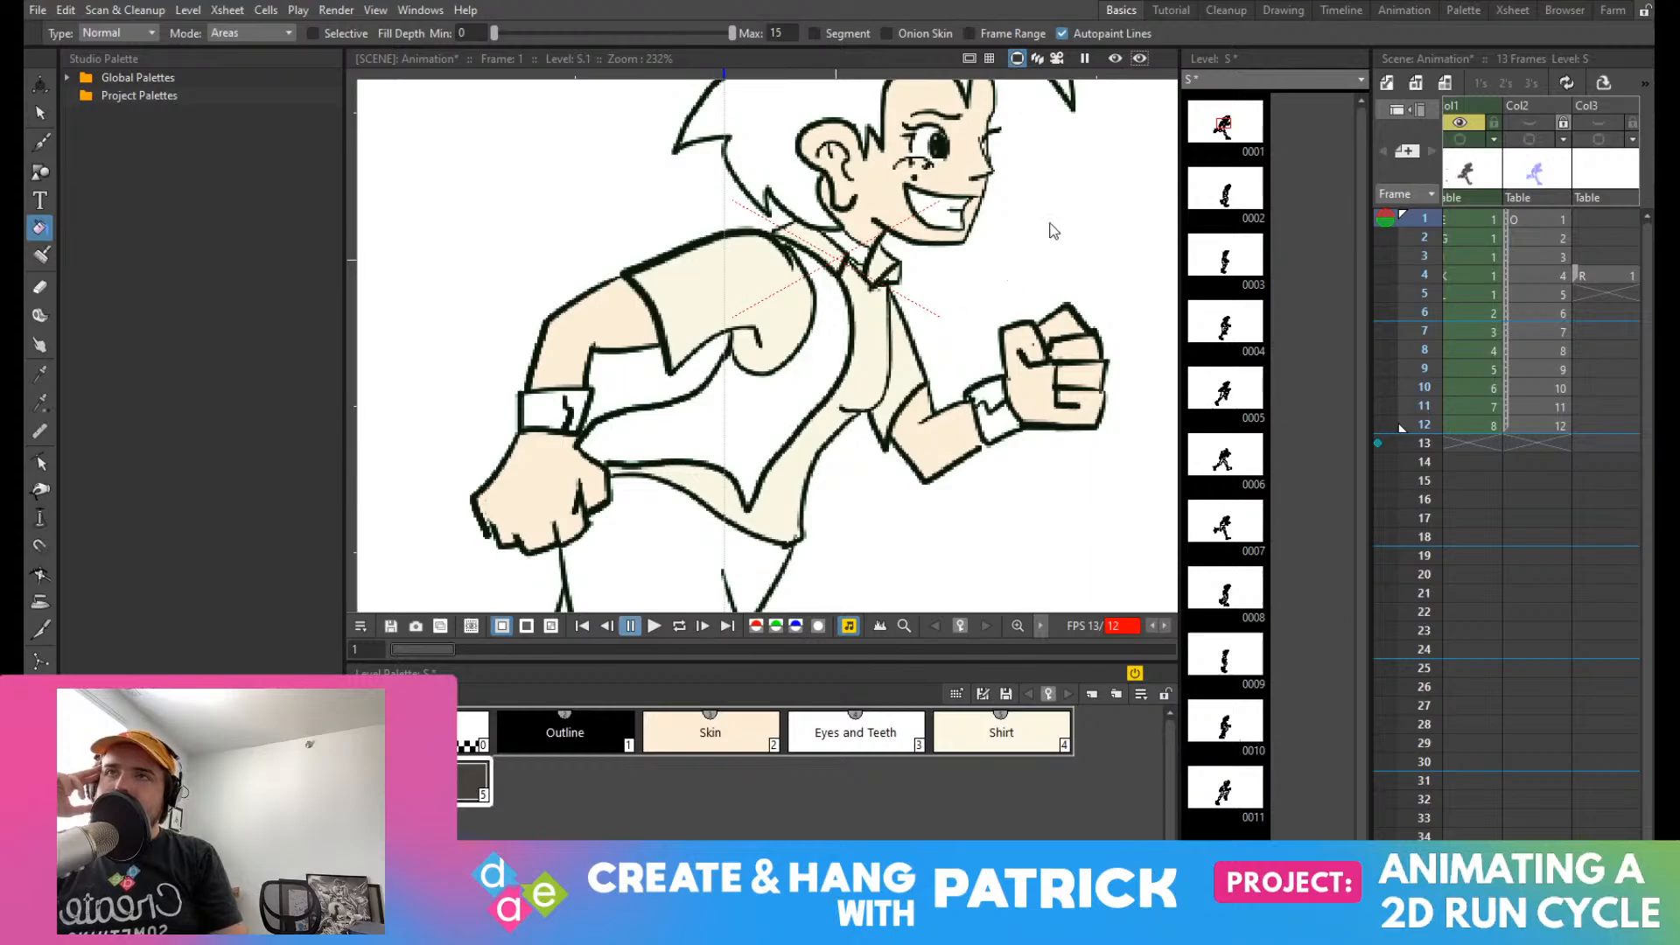
left_click(787, 379)
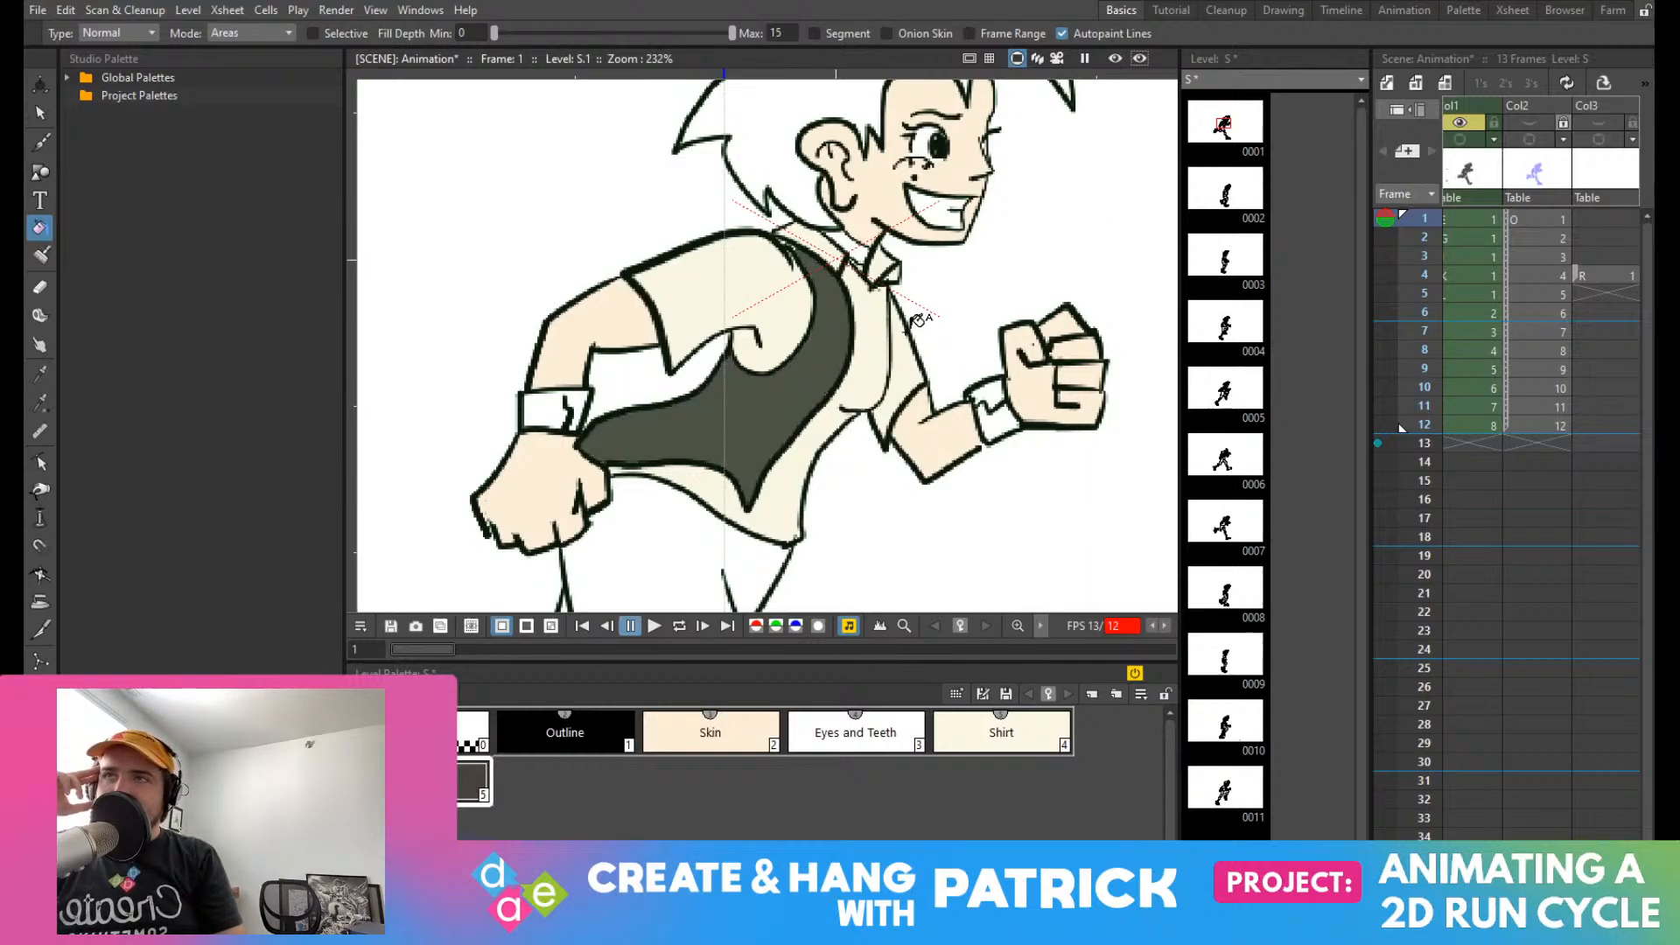
Step: Fill the stray unpainted pixels at the vest's shoulder tip with the dark vest style
scroll(876, 361, "down", 6)
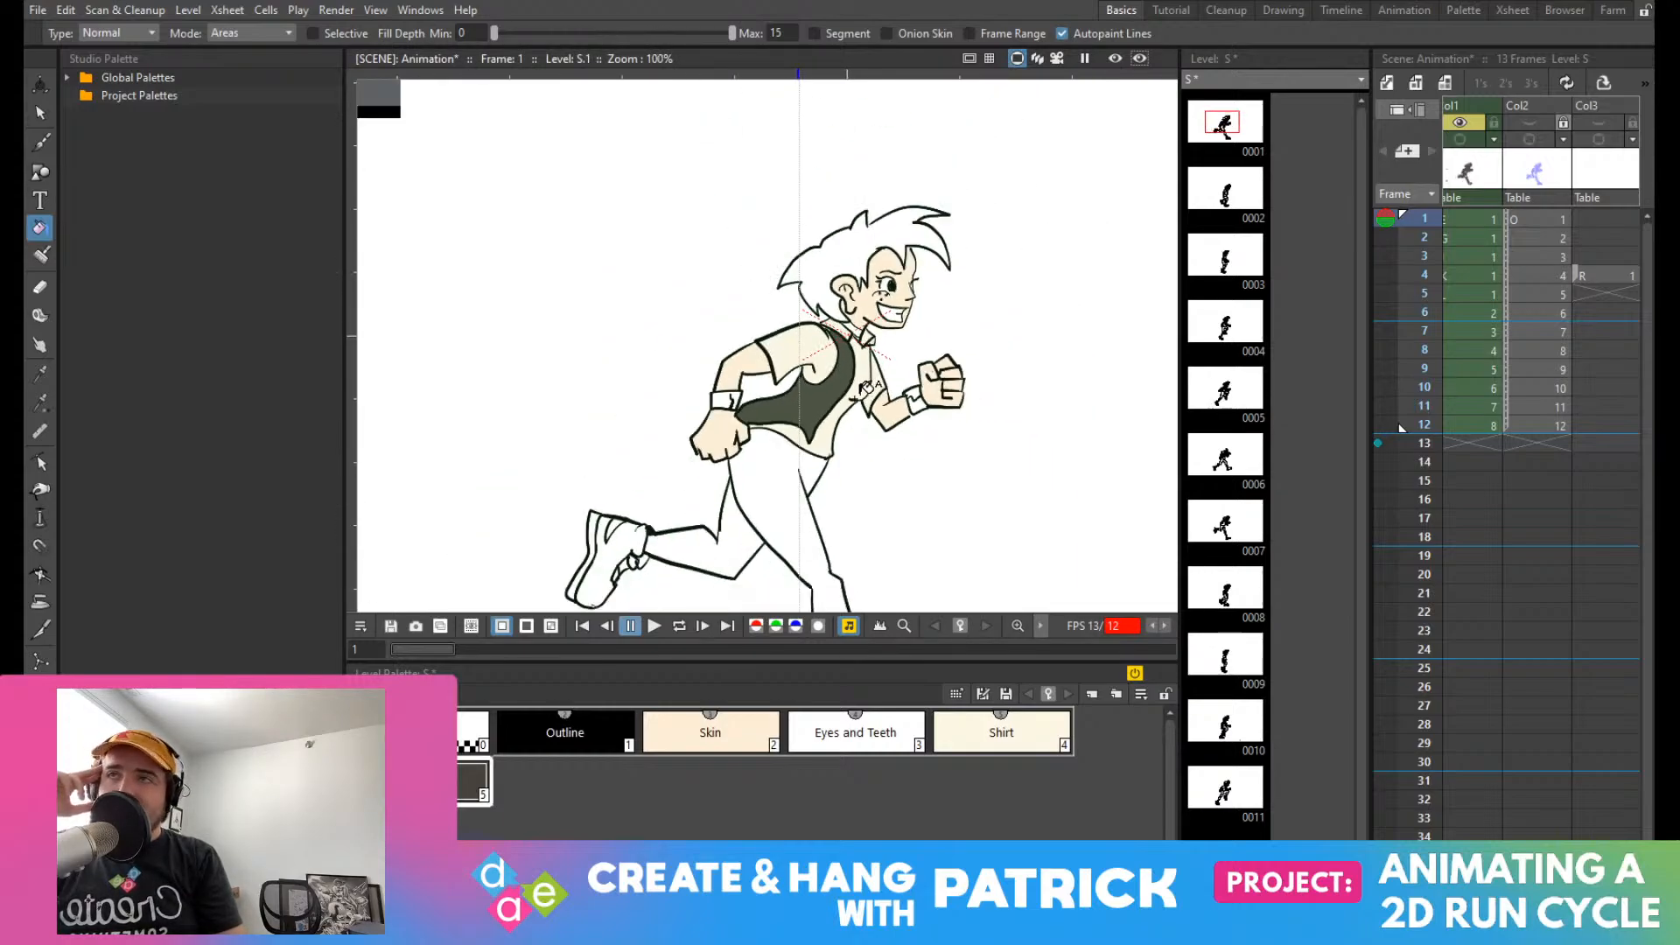
scroll(725, 277, "down", 1)
scroll(714, 249, "up", 3)
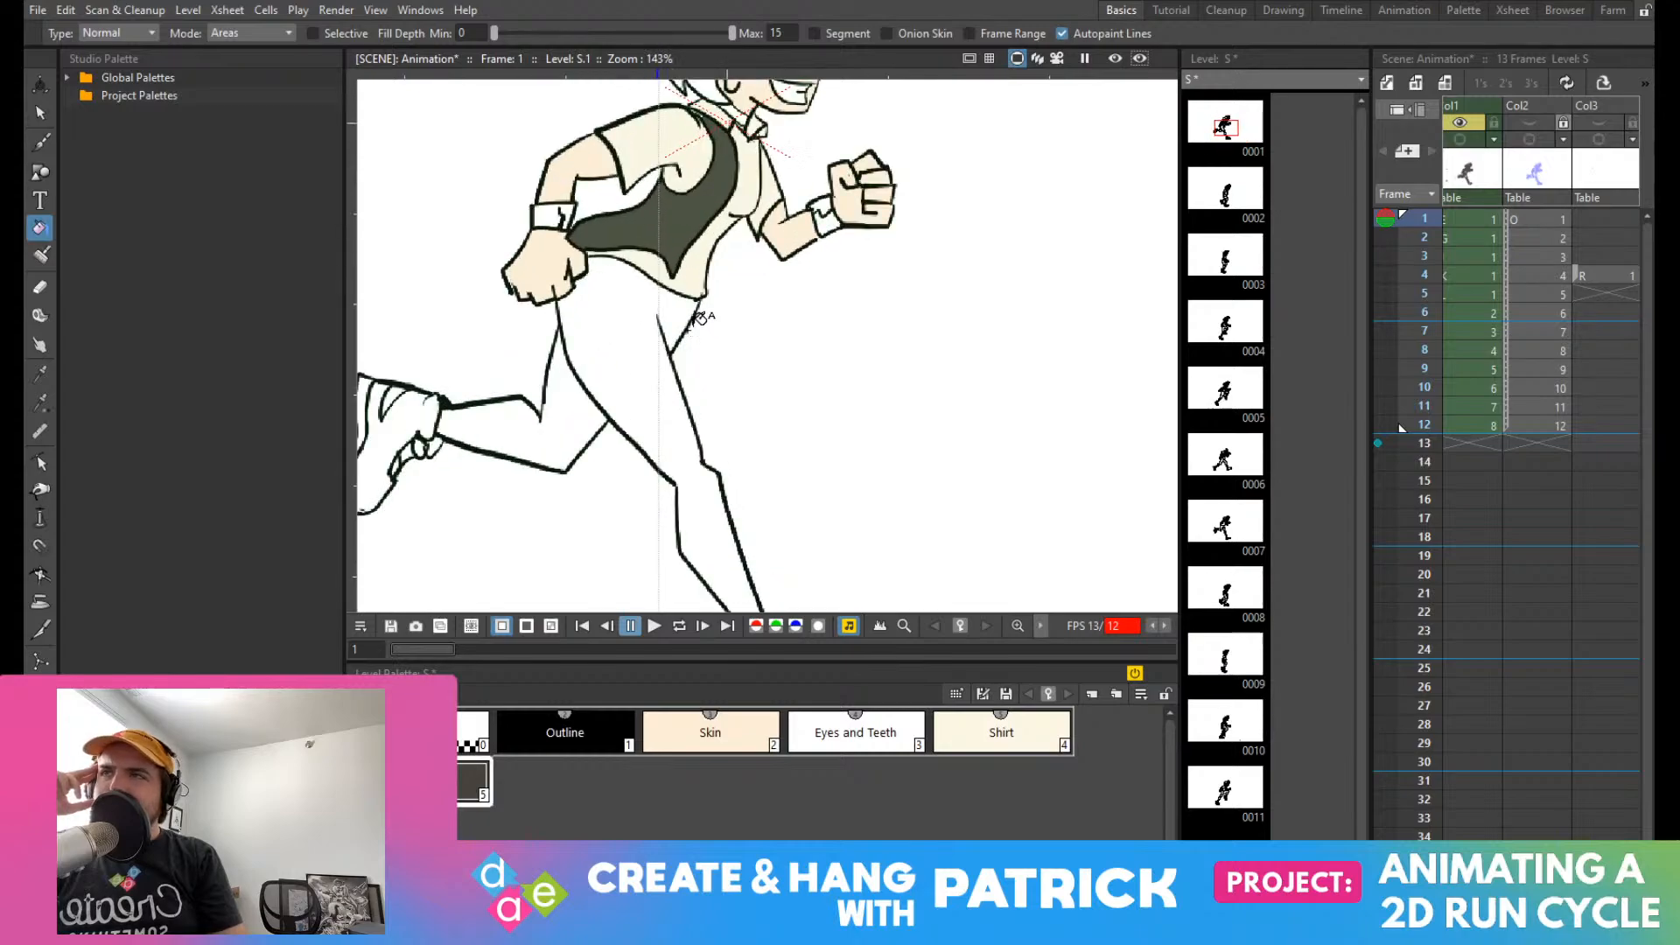
scroll(701, 213, "down", 2)
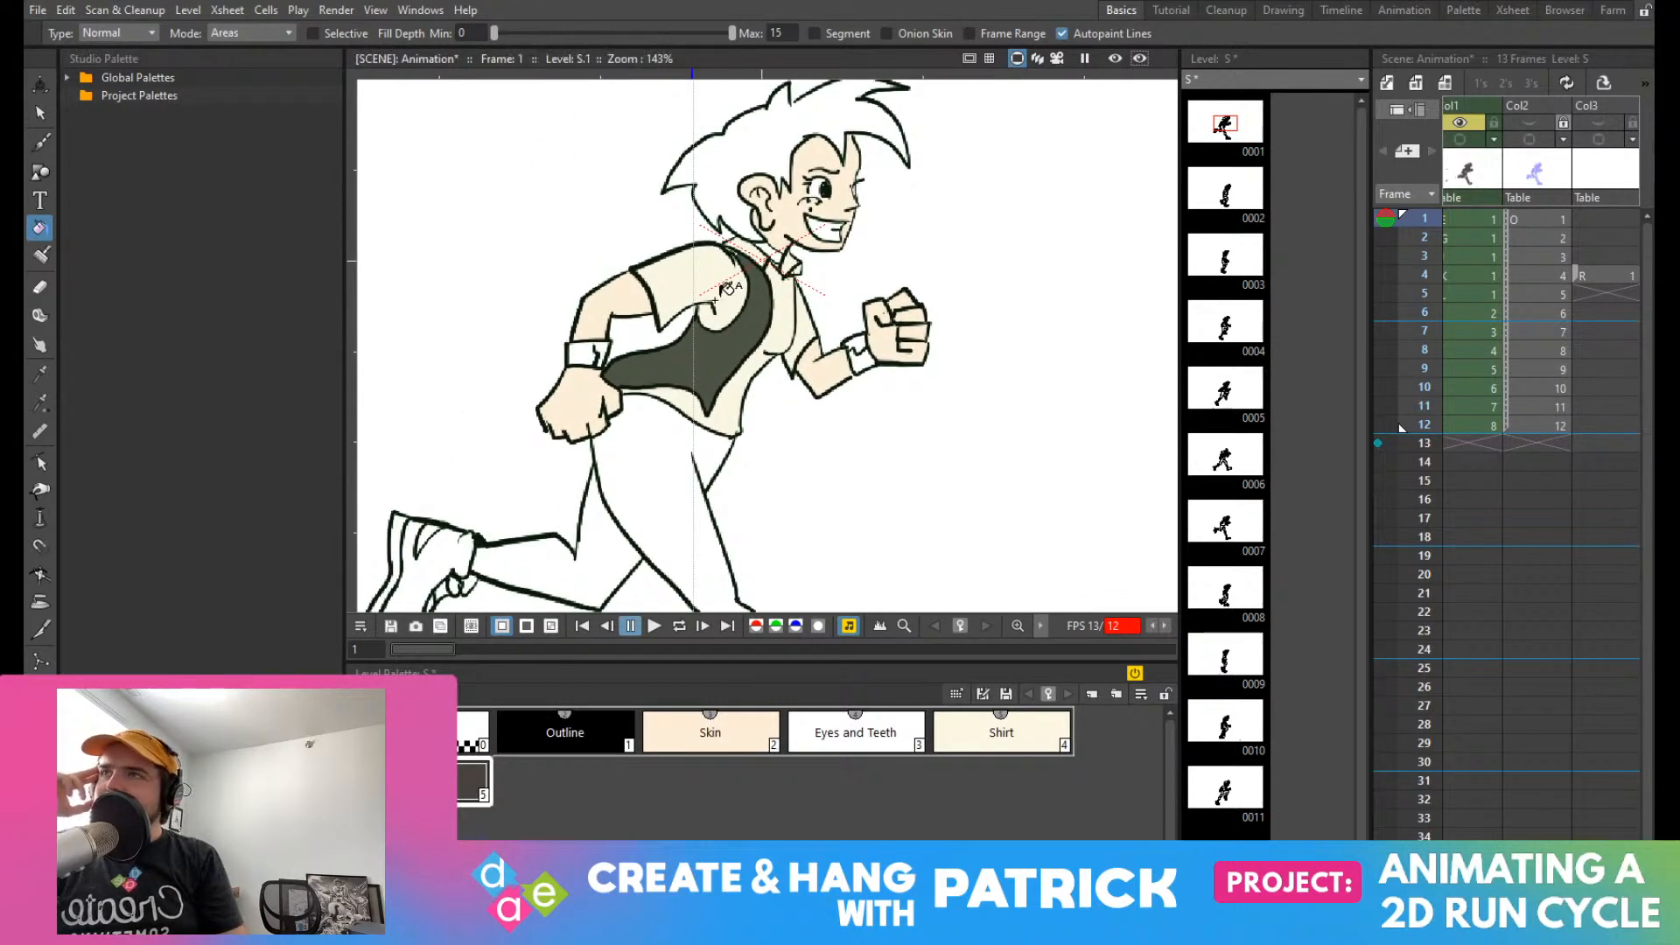
scroll(792, 298, "up", 8)
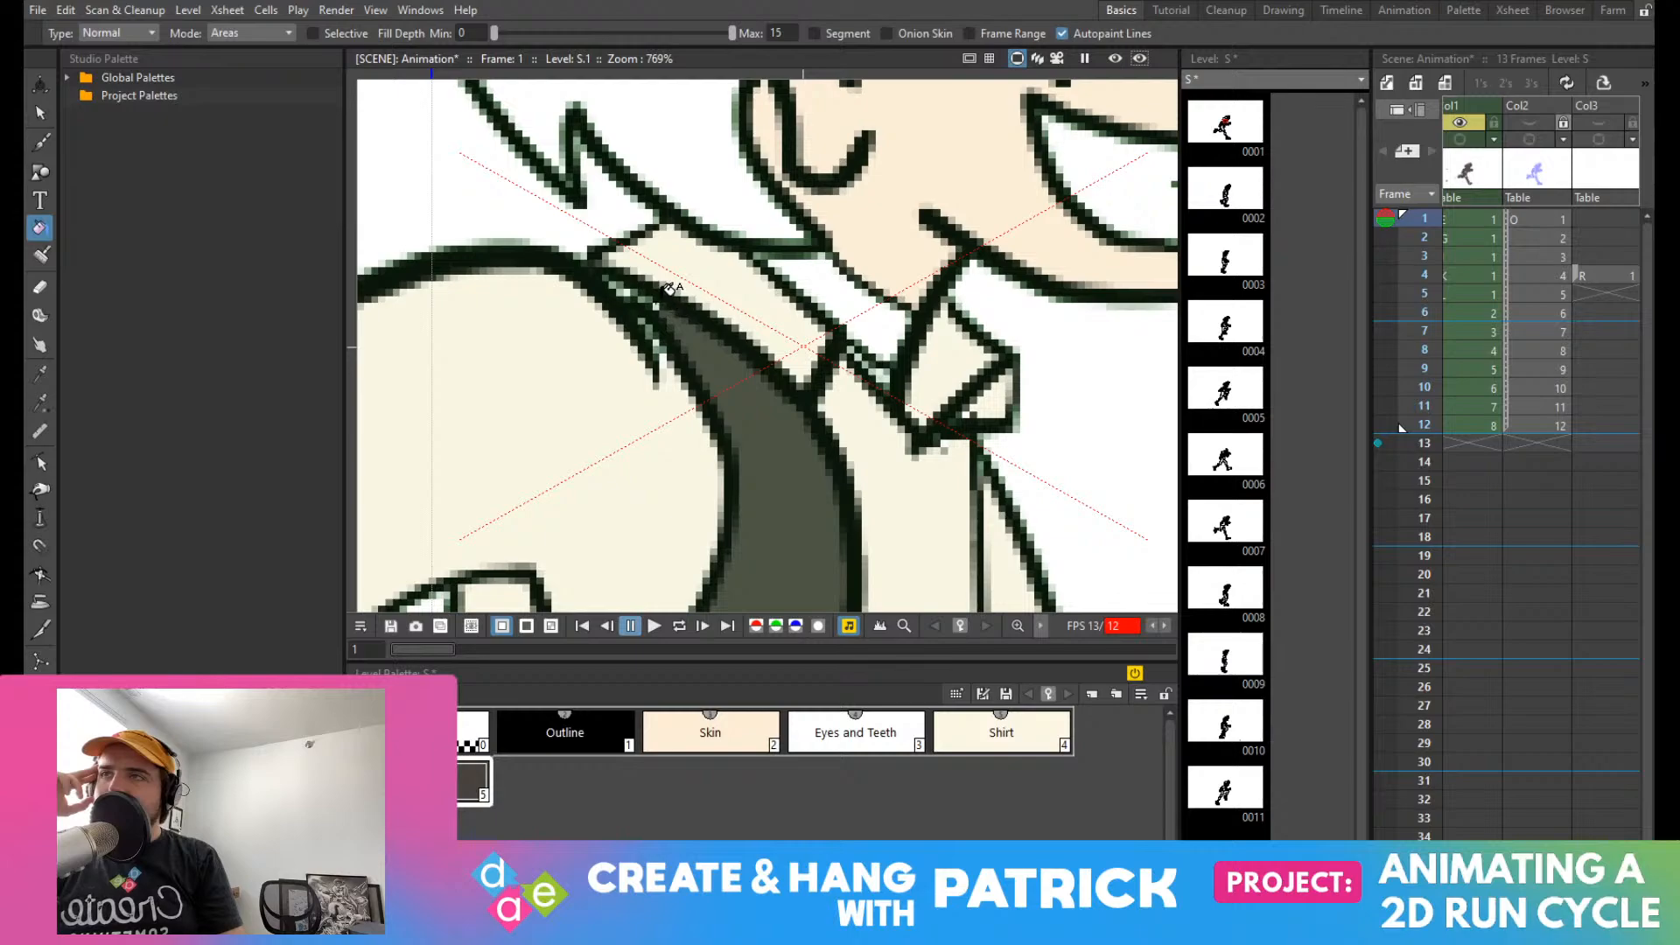
scroll(669, 293, "up", 5)
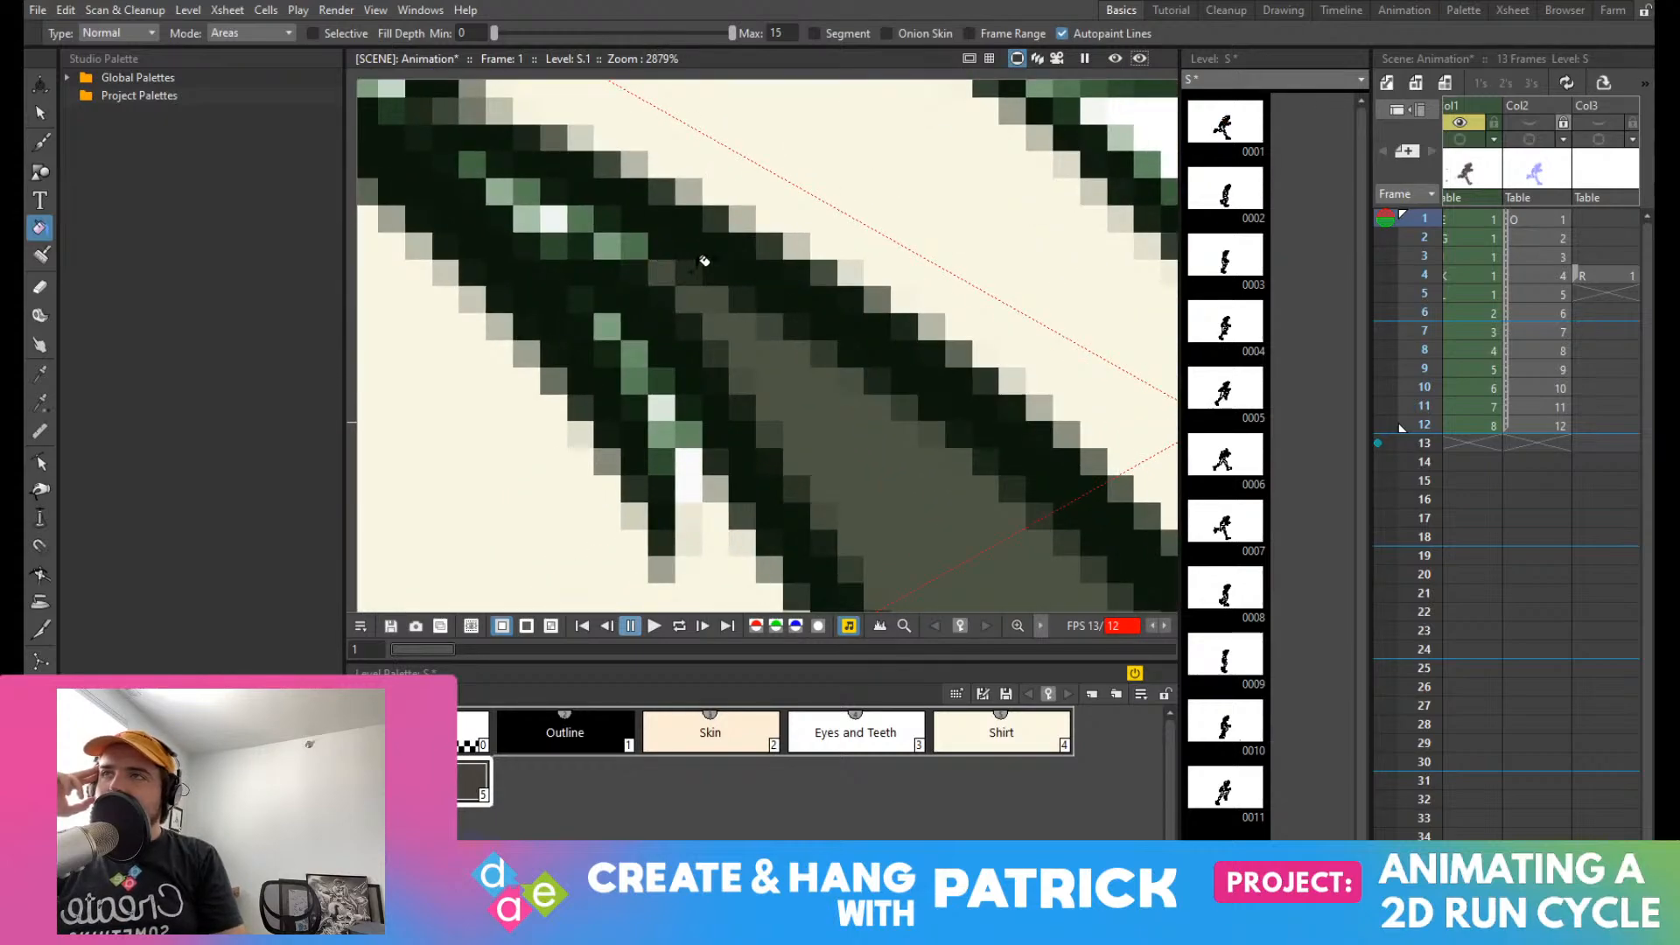
mouse_move(622, 232)
left_mouse_down()
mouse_move(552, 229)
mouse_move(559, 213)
mouse_move(472, 153)
left_mouse_up()
scroll(855, 319, "down", 3)
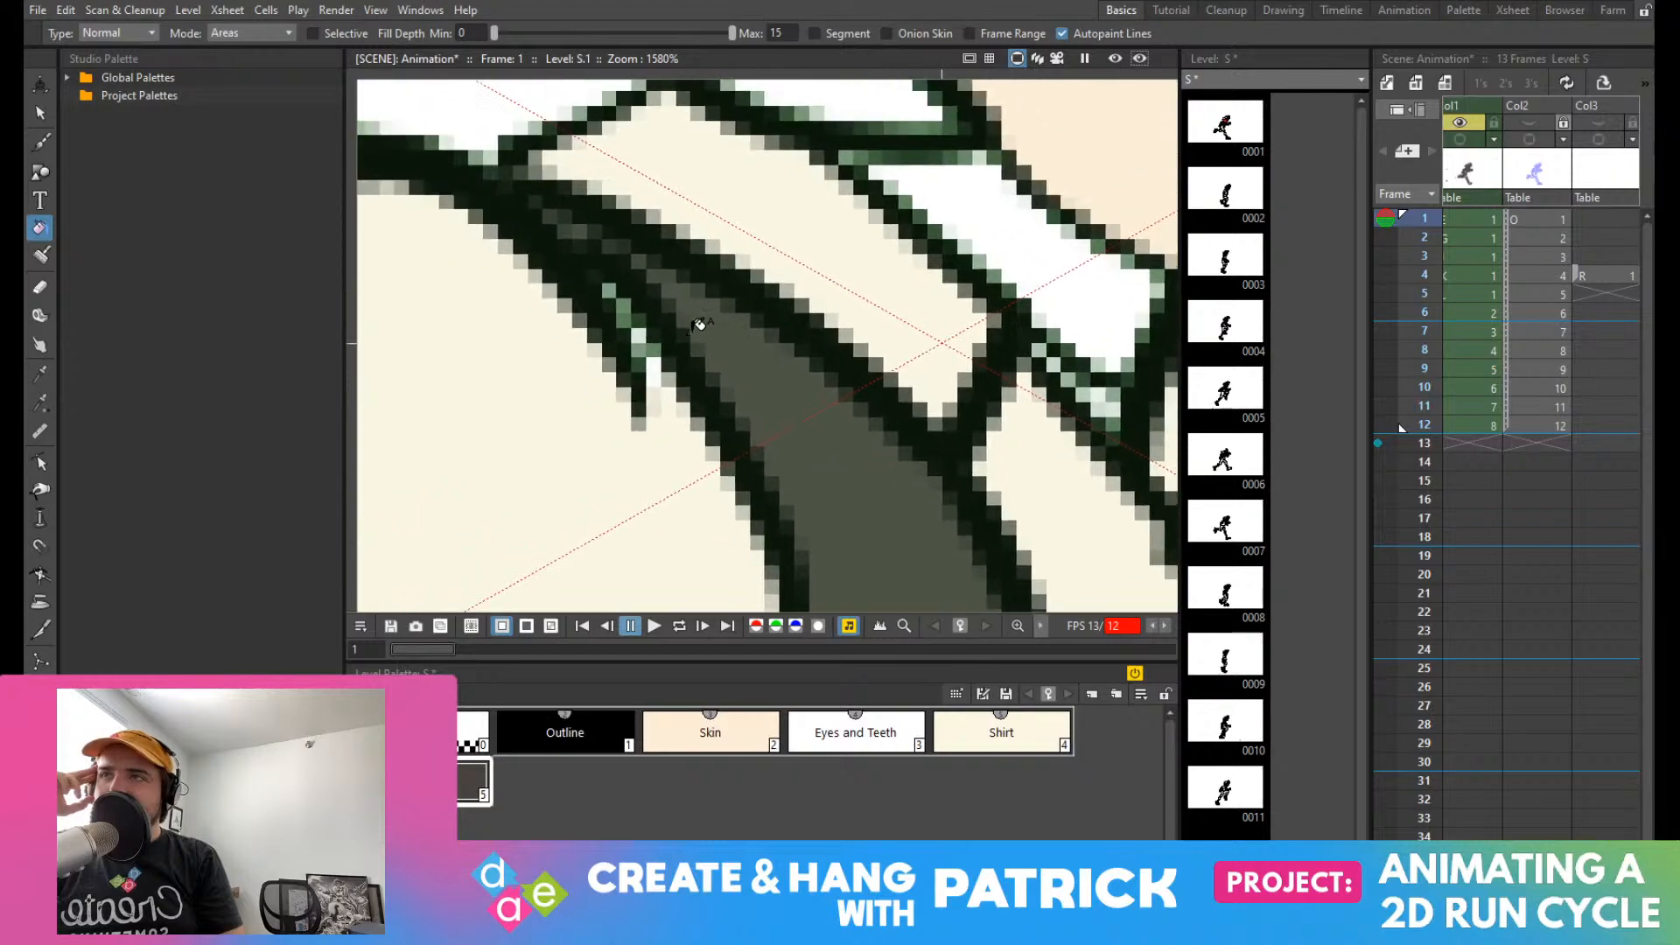
Step: Pick the Shirt style from the sleeve and fill the remaining tiny gaps between the shoulder lines with it
left_click(41, 374)
left_click(504, 363)
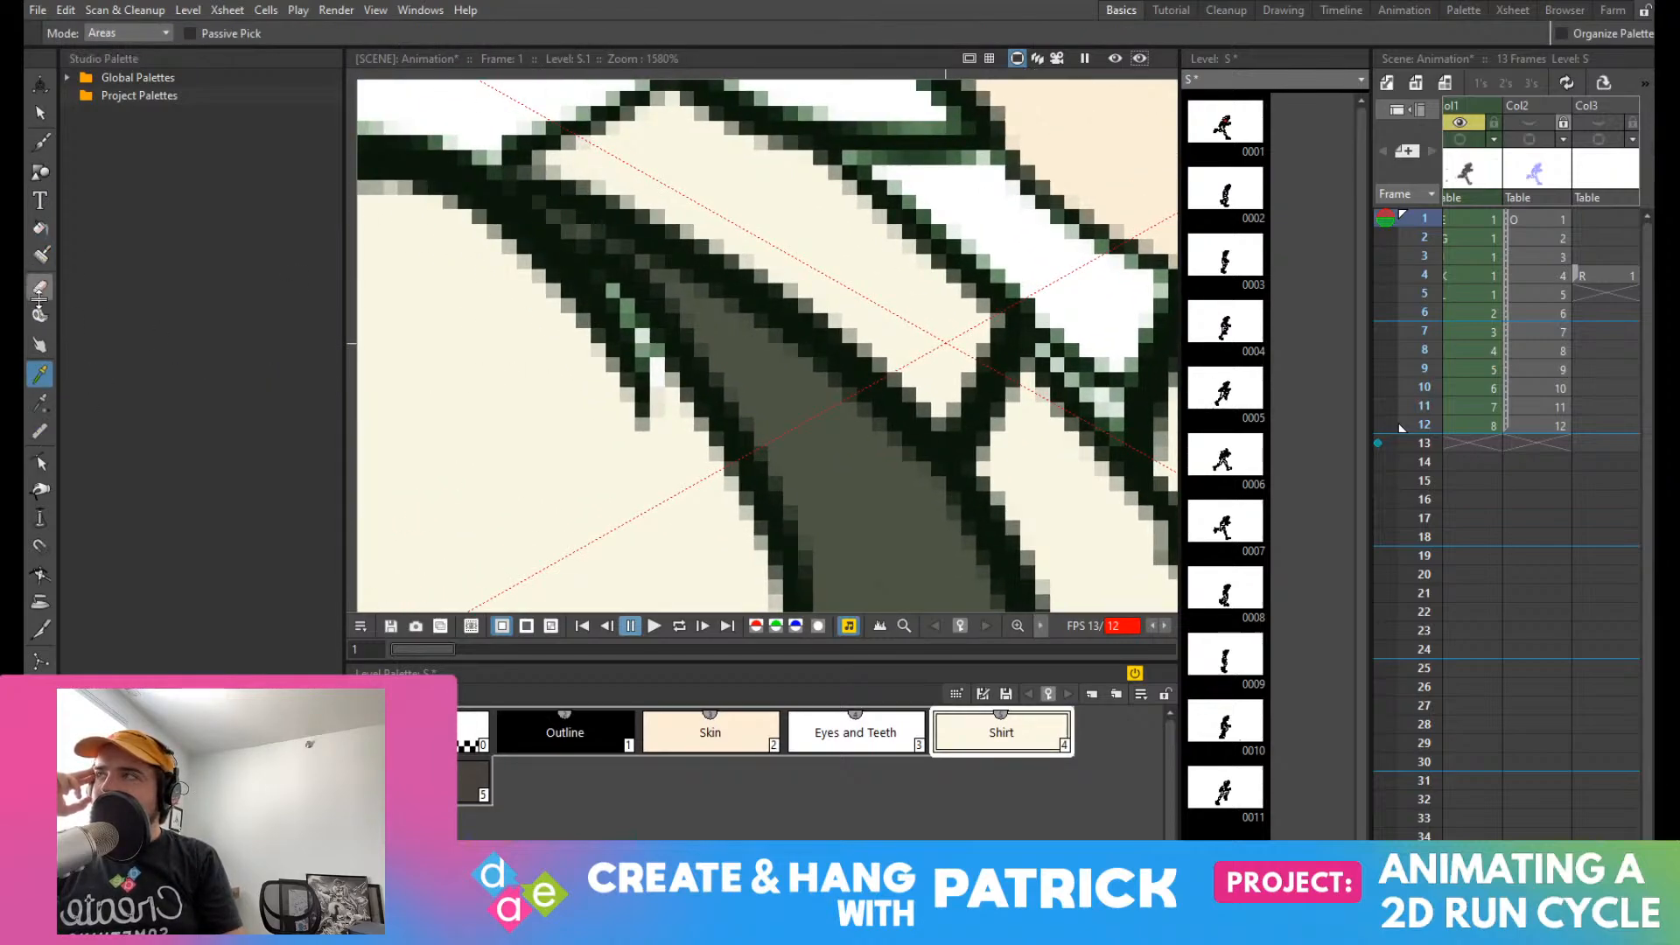
left_click(41, 230)
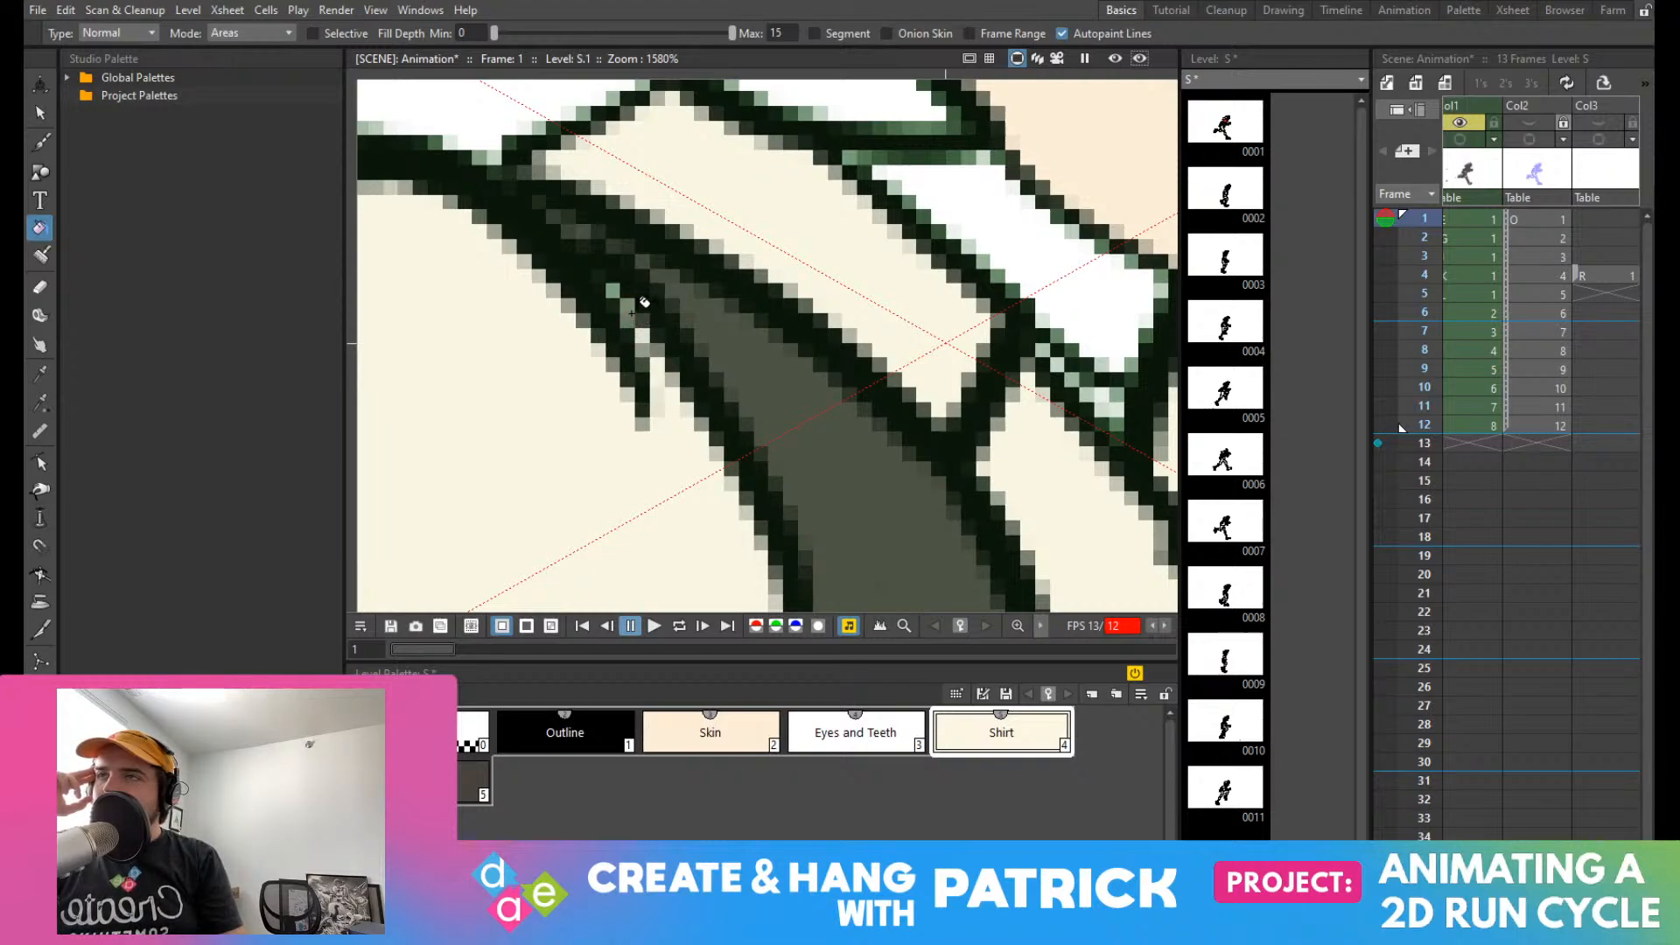
Step: Try filling the shirt area above the vest strap with the dark vest style, then undo the fill
left_click(471, 782)
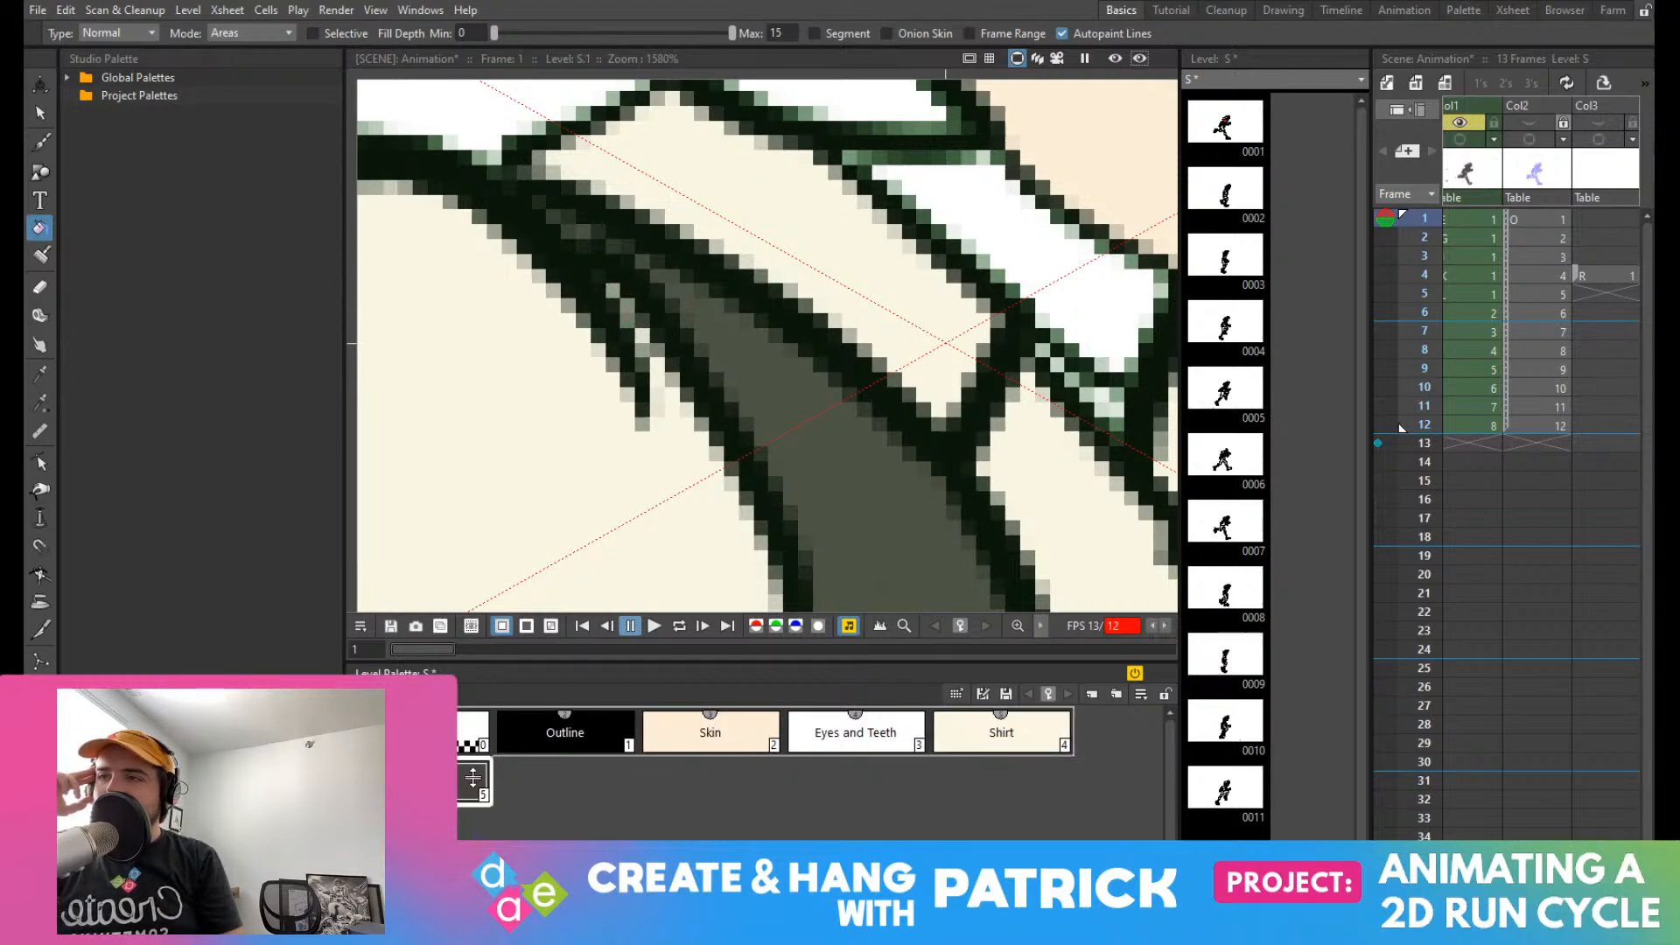
left_click(796, 267)
key("ctrl+z")
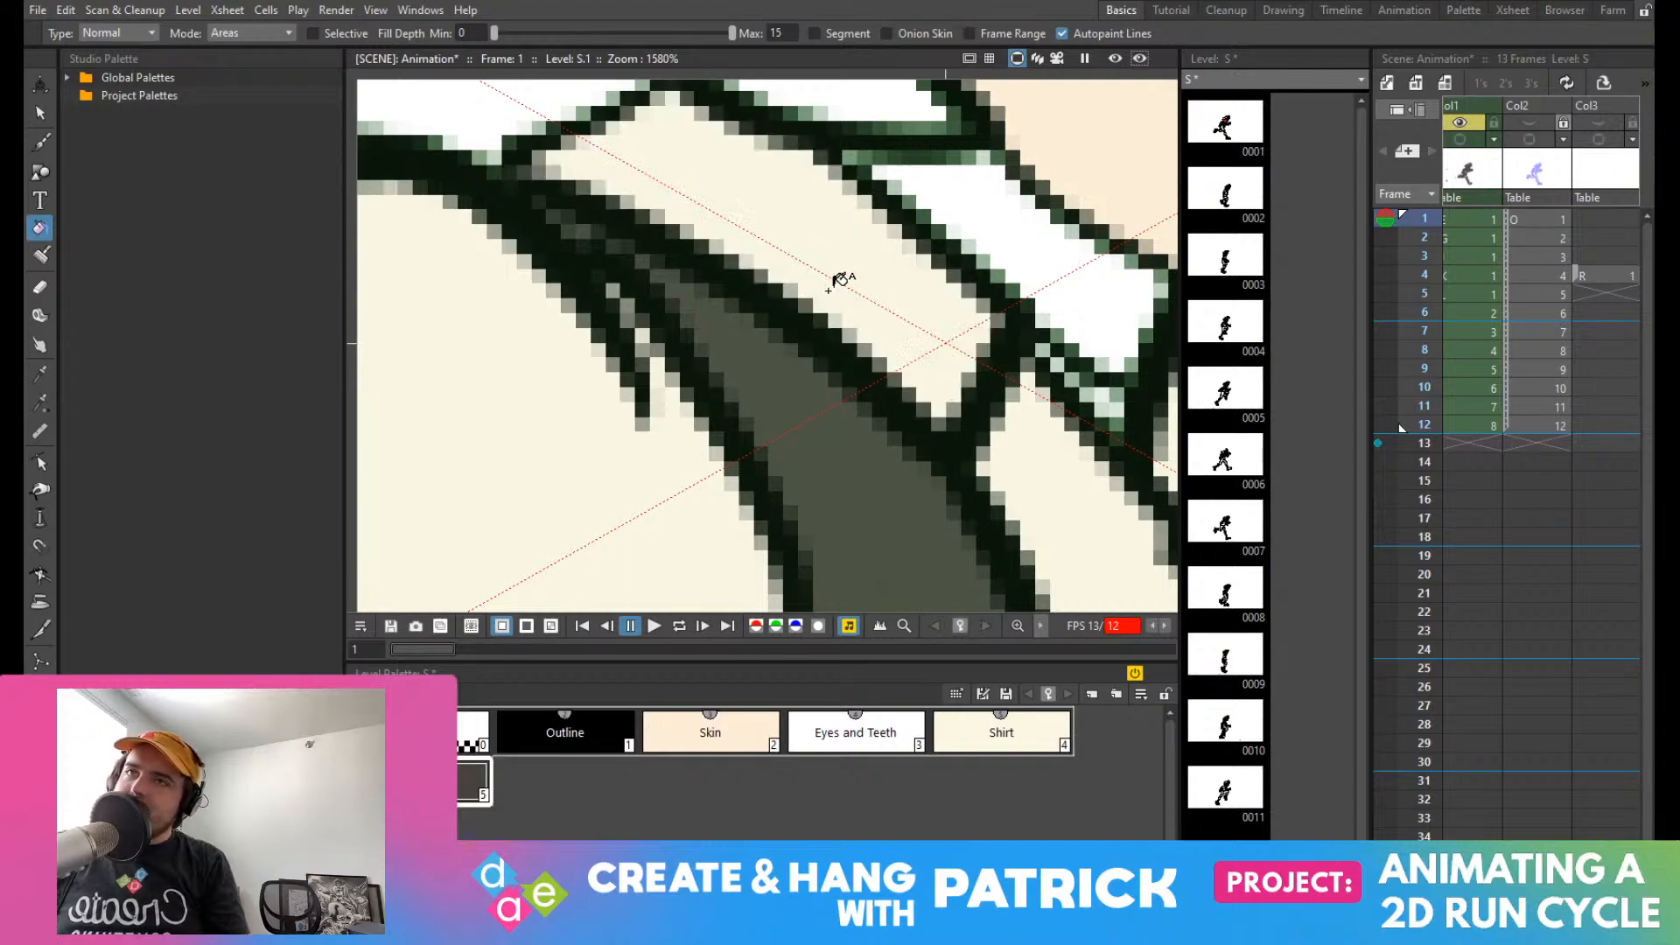
scroll(735, 262, "down", 3)
scroll(735, 263, "down", 7)
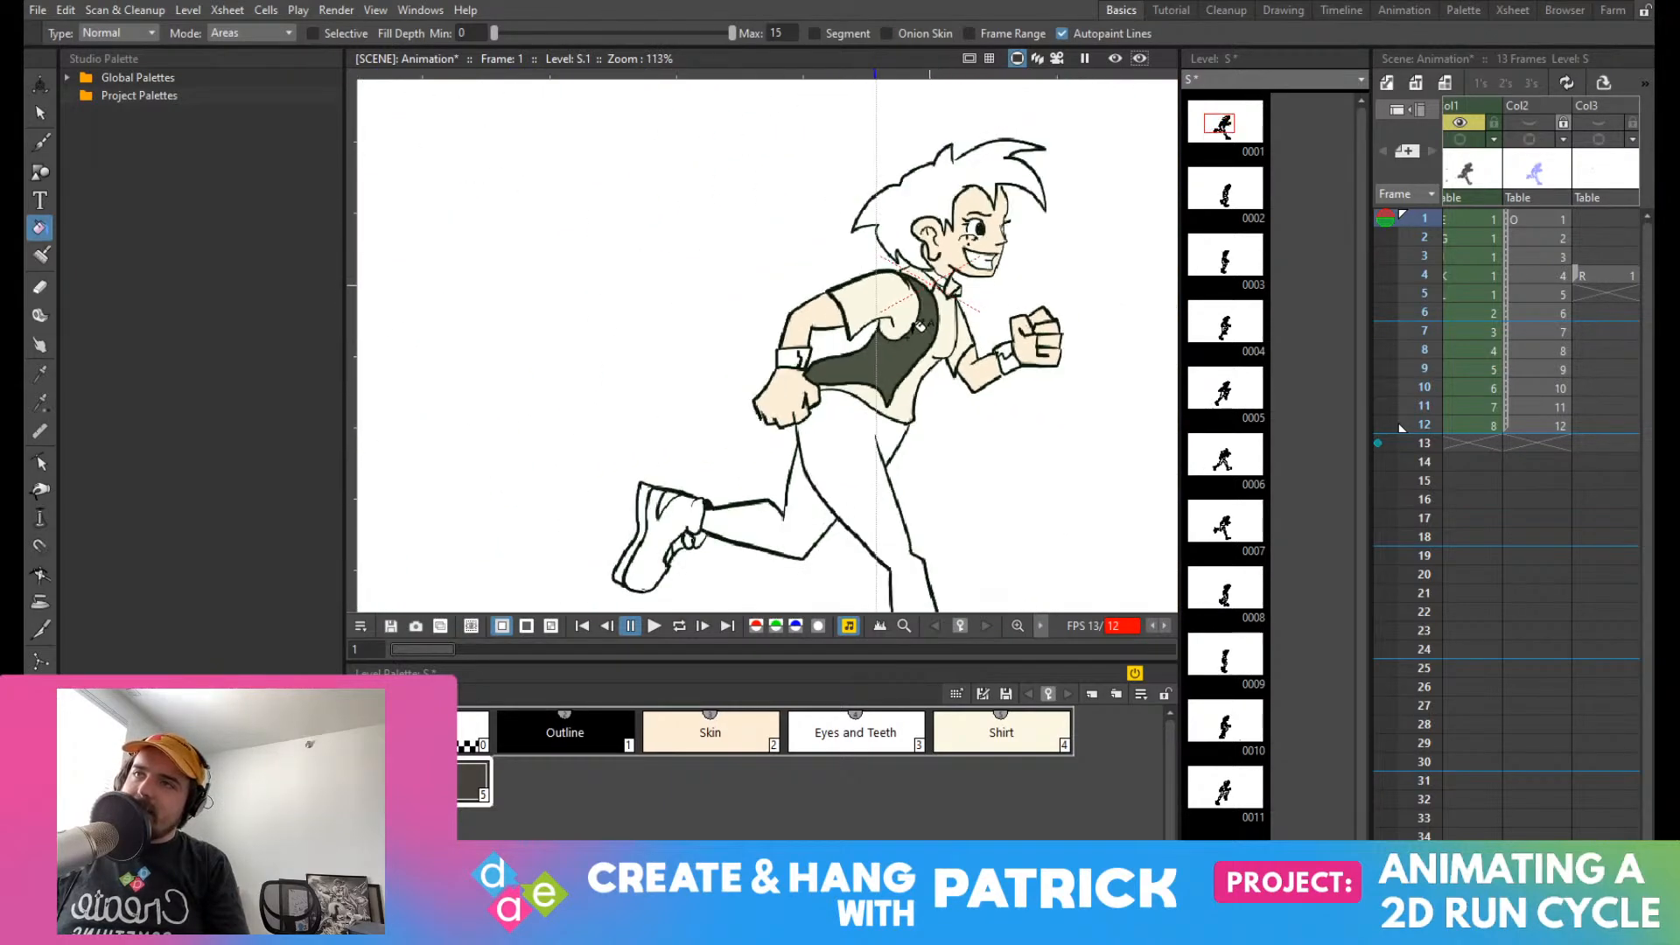
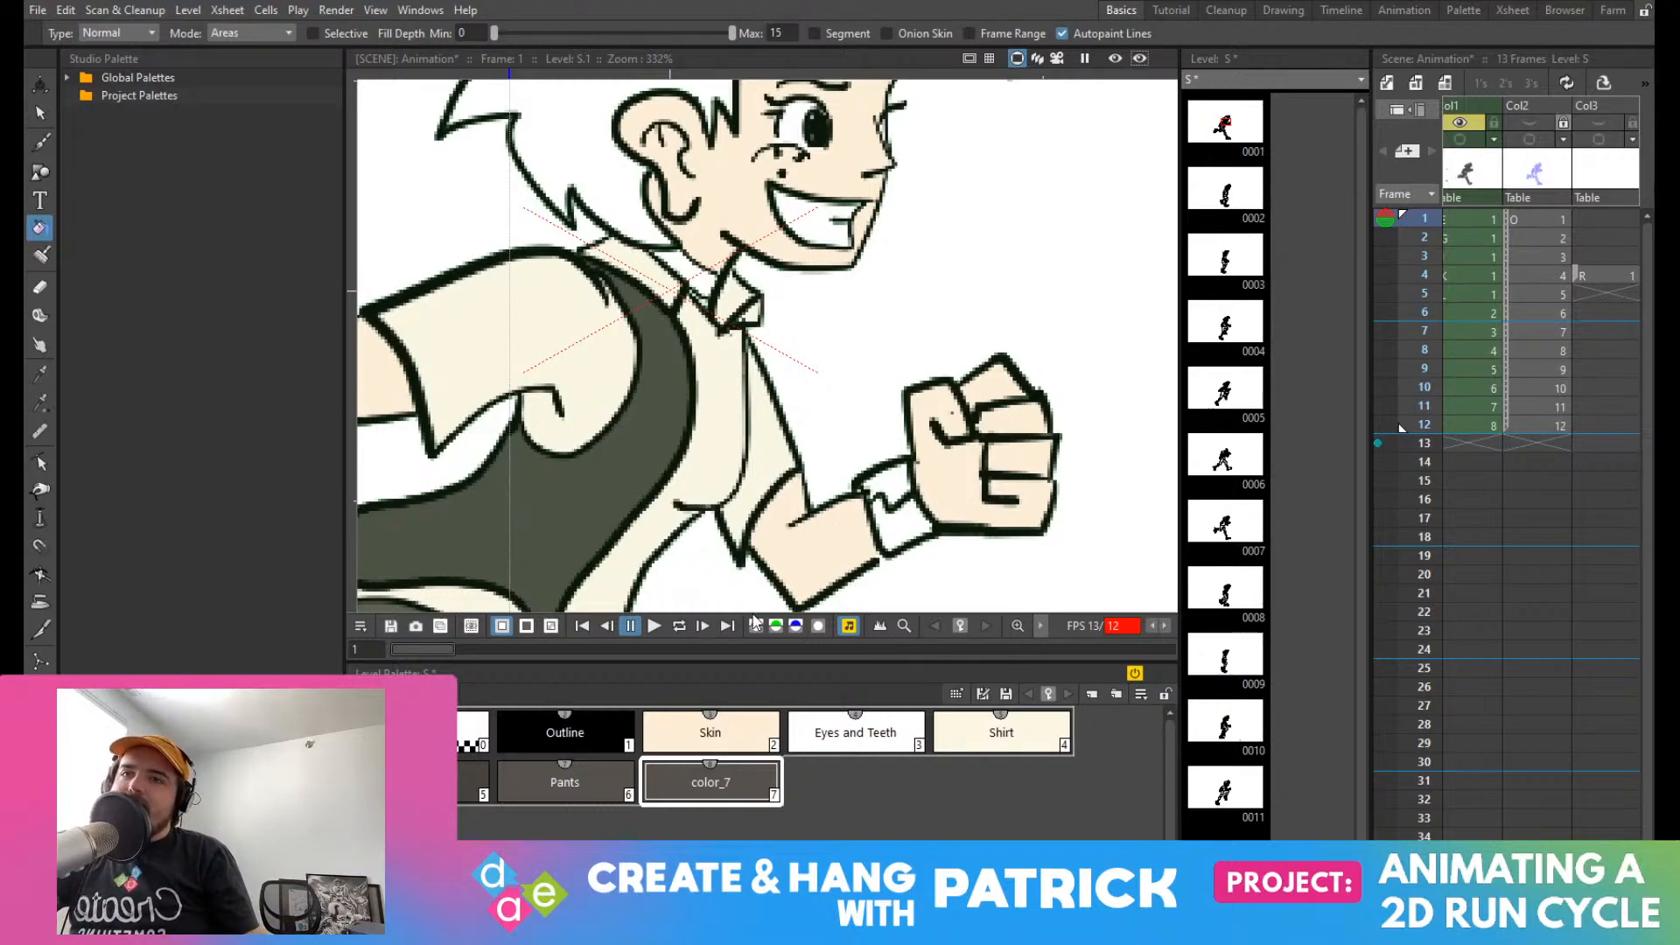
Step: Give the color_7 style a light grey colour and fill the runner's neck on frame 1 with it
key("ctrl+z")
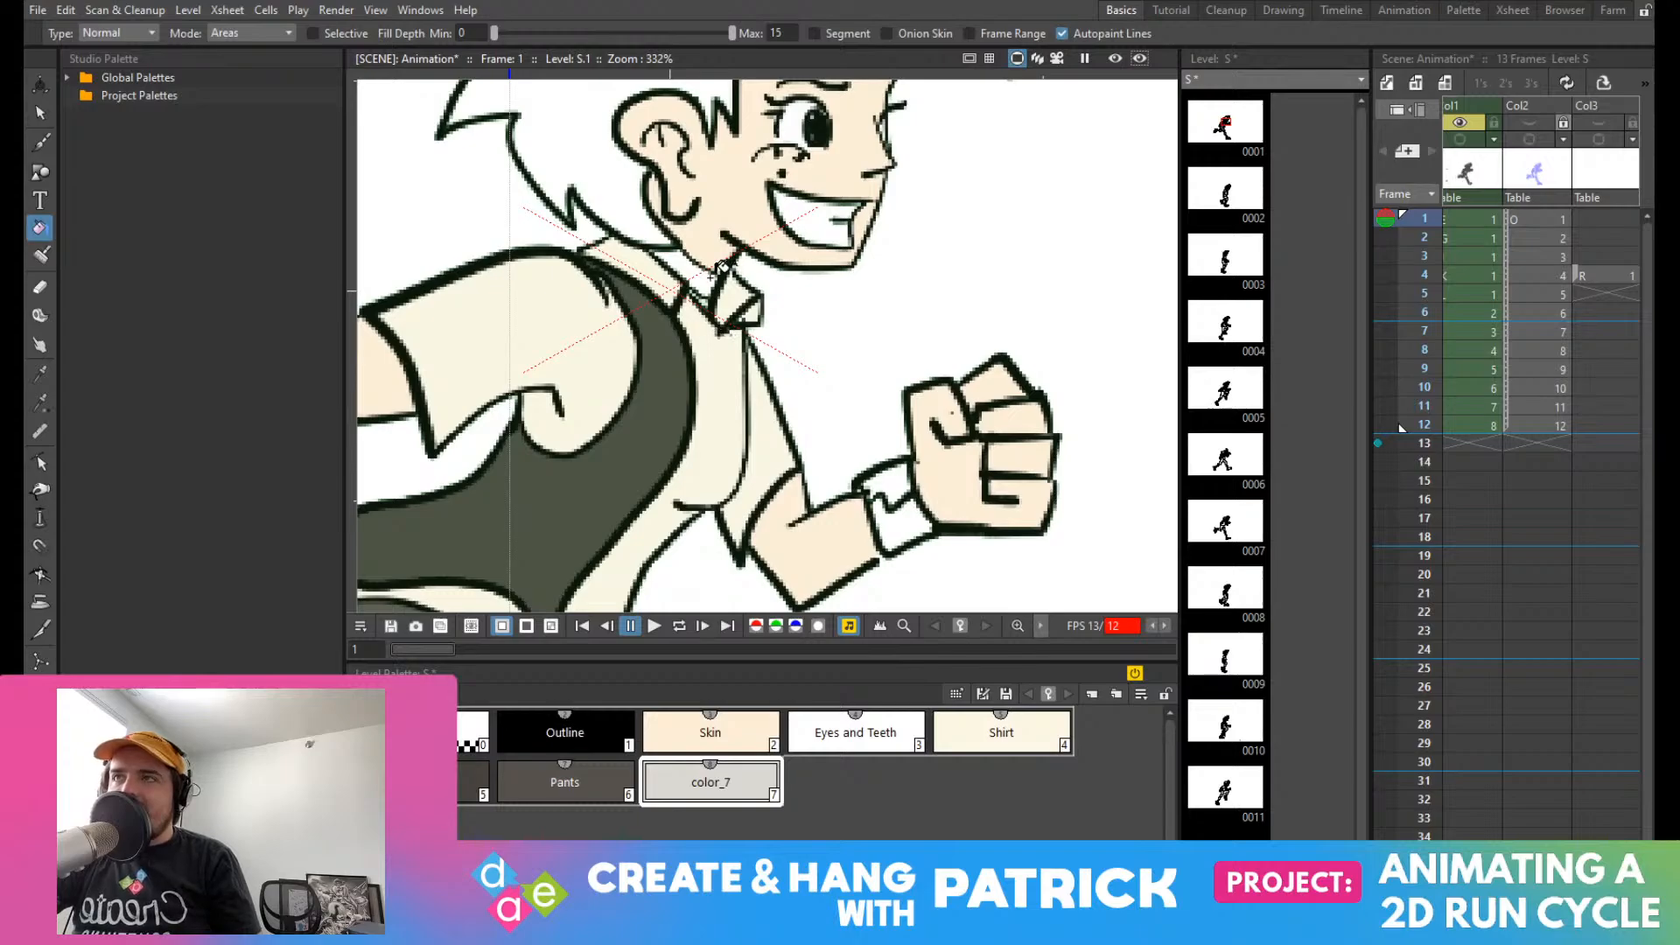
scroll(723, 267, "up", 5)
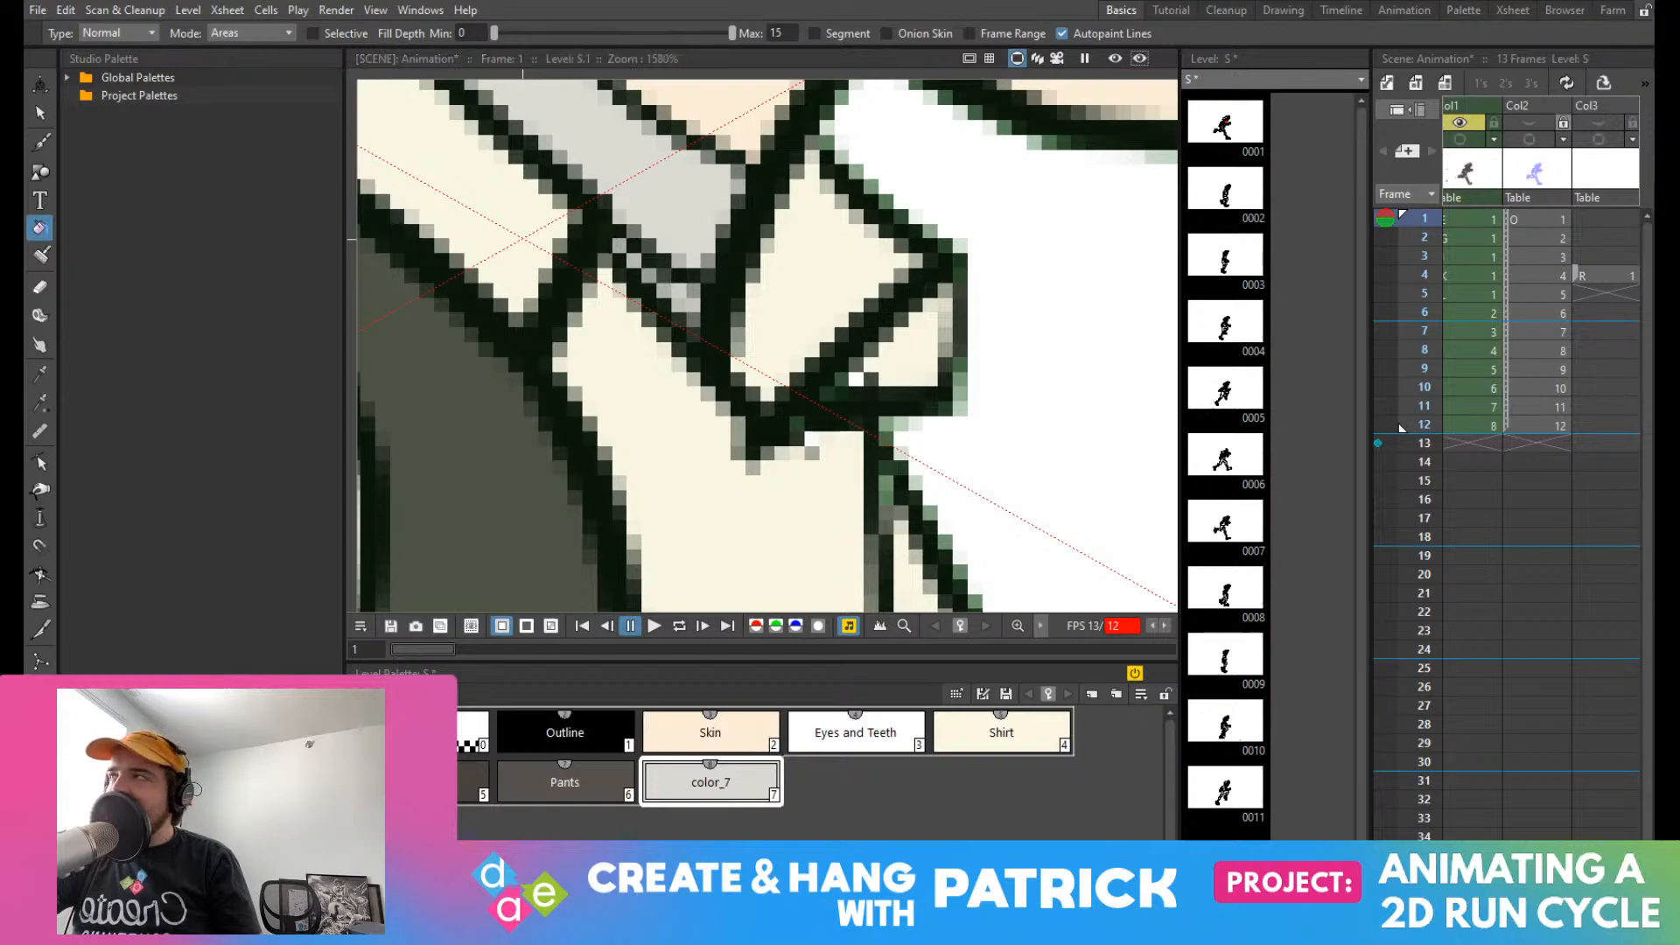
Step: Fill the small unpainted gaps in the collar corner and just below the collar with the Shirt style
left_click(994, 745)
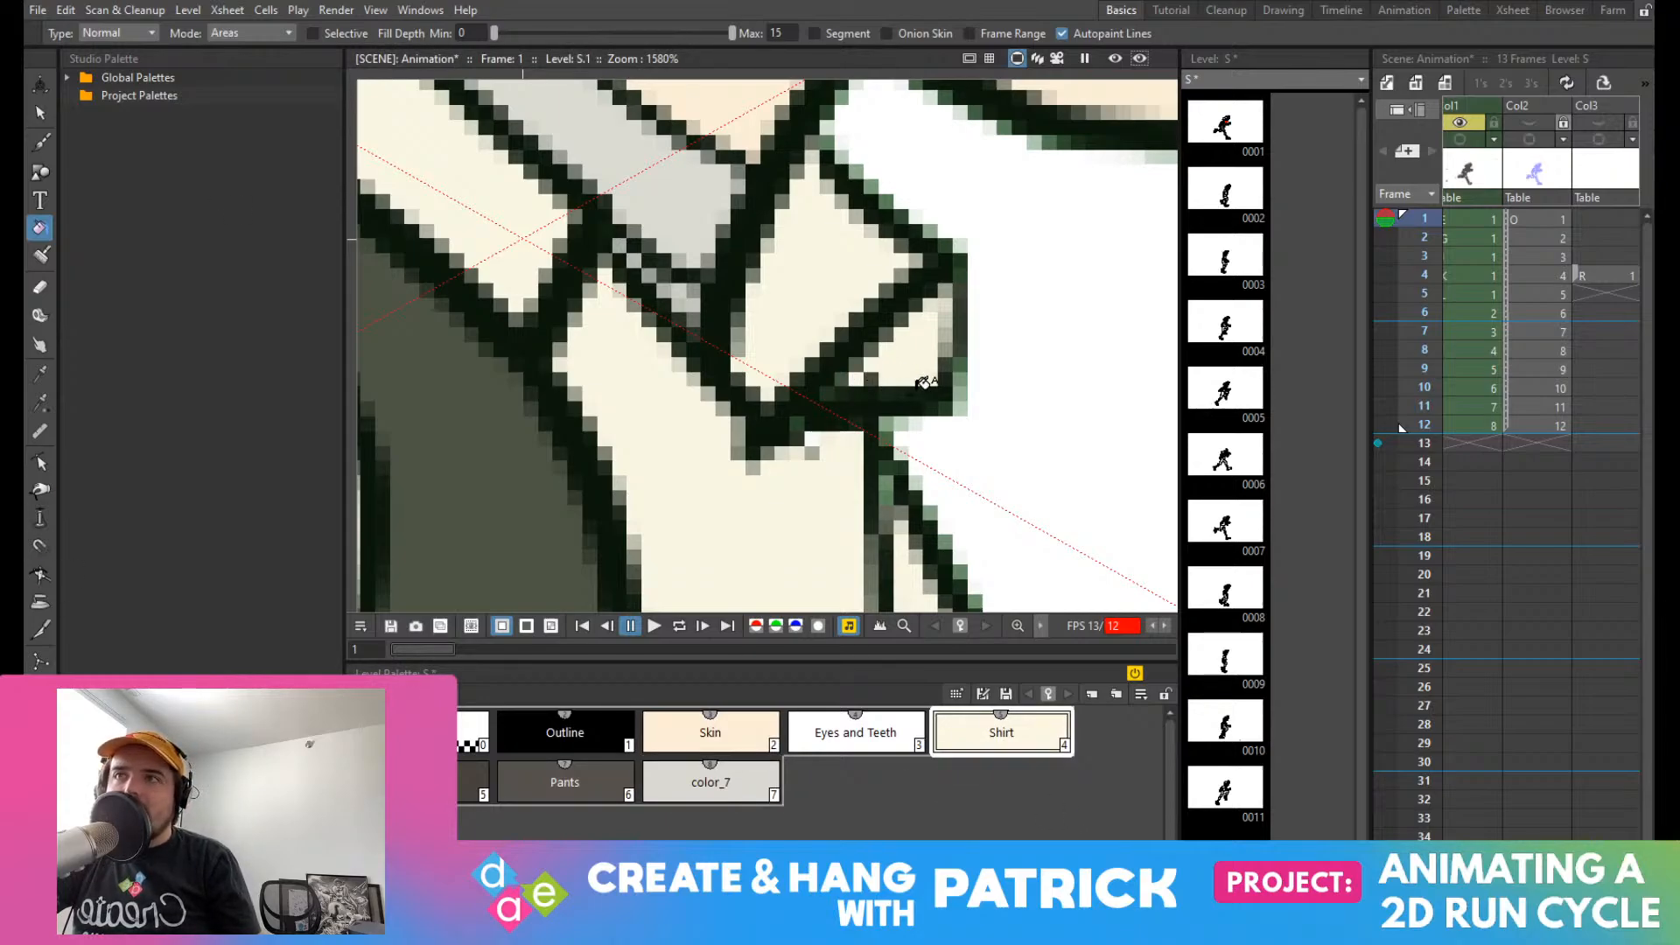
scroll(922, 383, "down", 6)
scroll(902, 301, "up", 8)
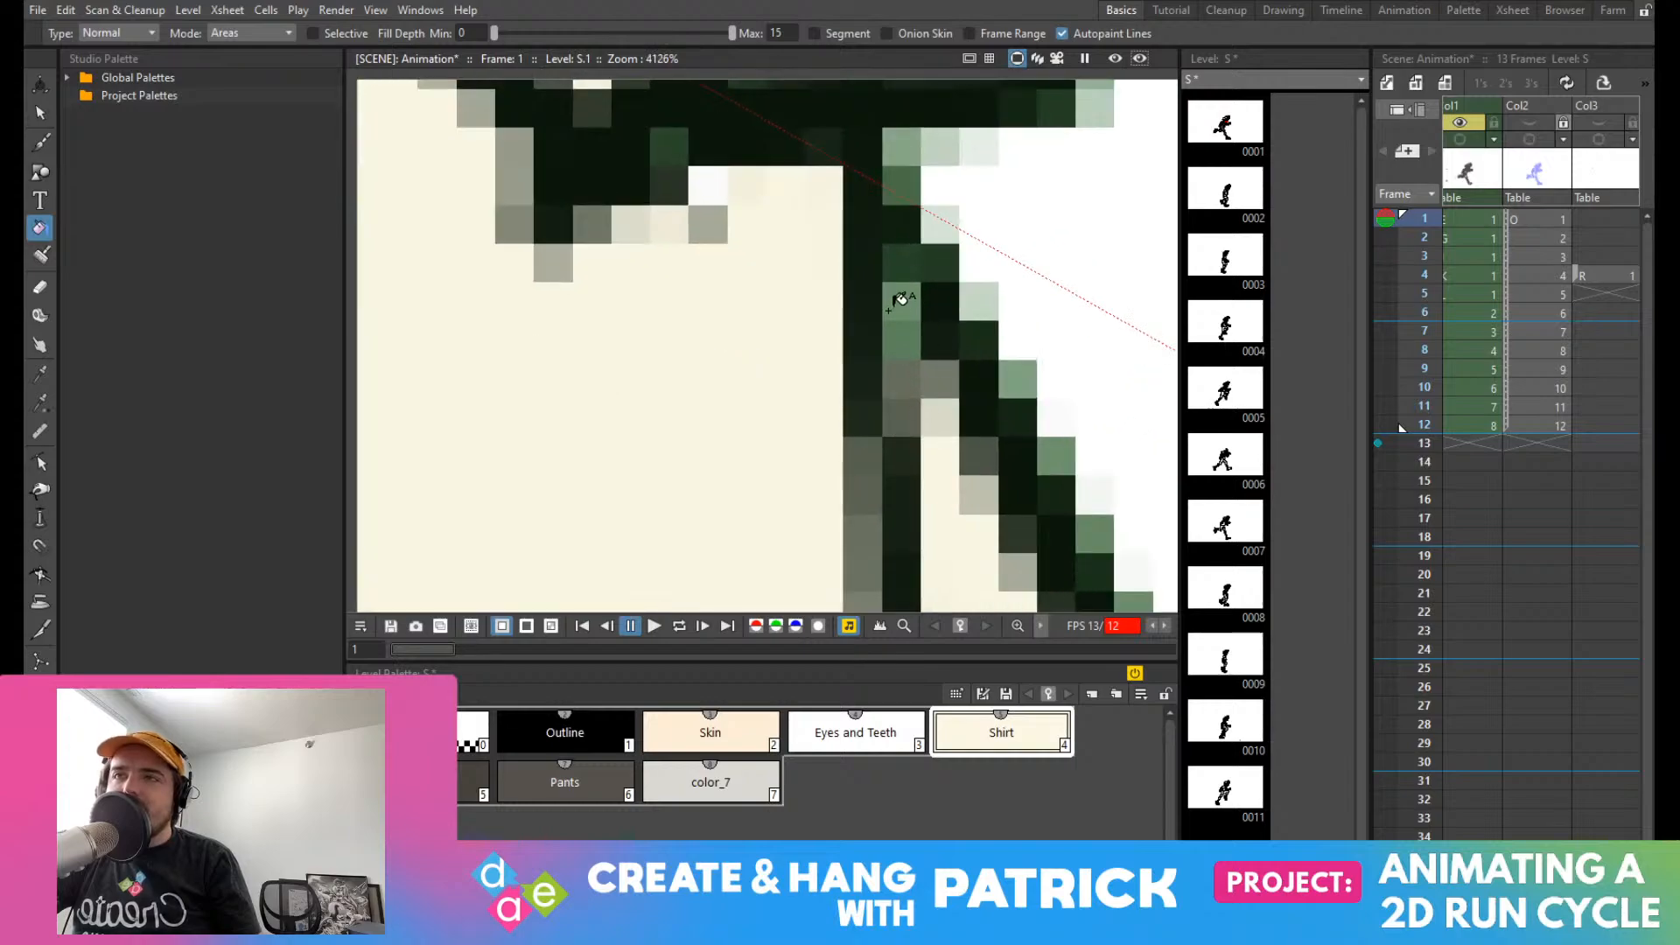
scroll(949, 418, "down", 3)
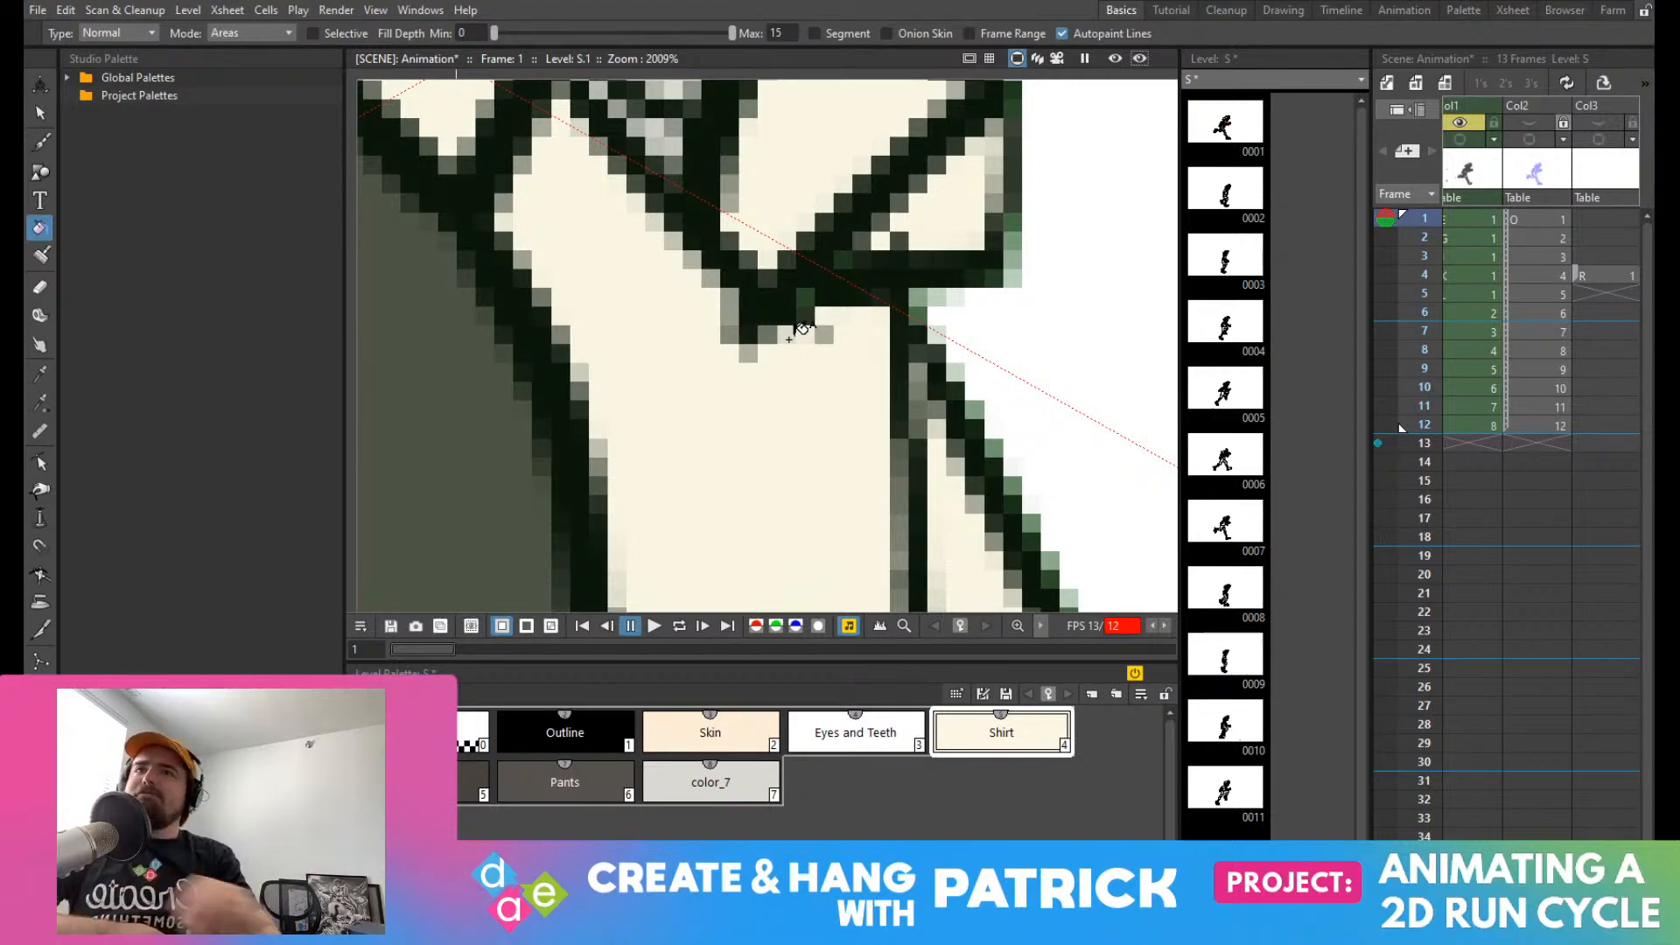
scroll(792, 335, "down", 10)
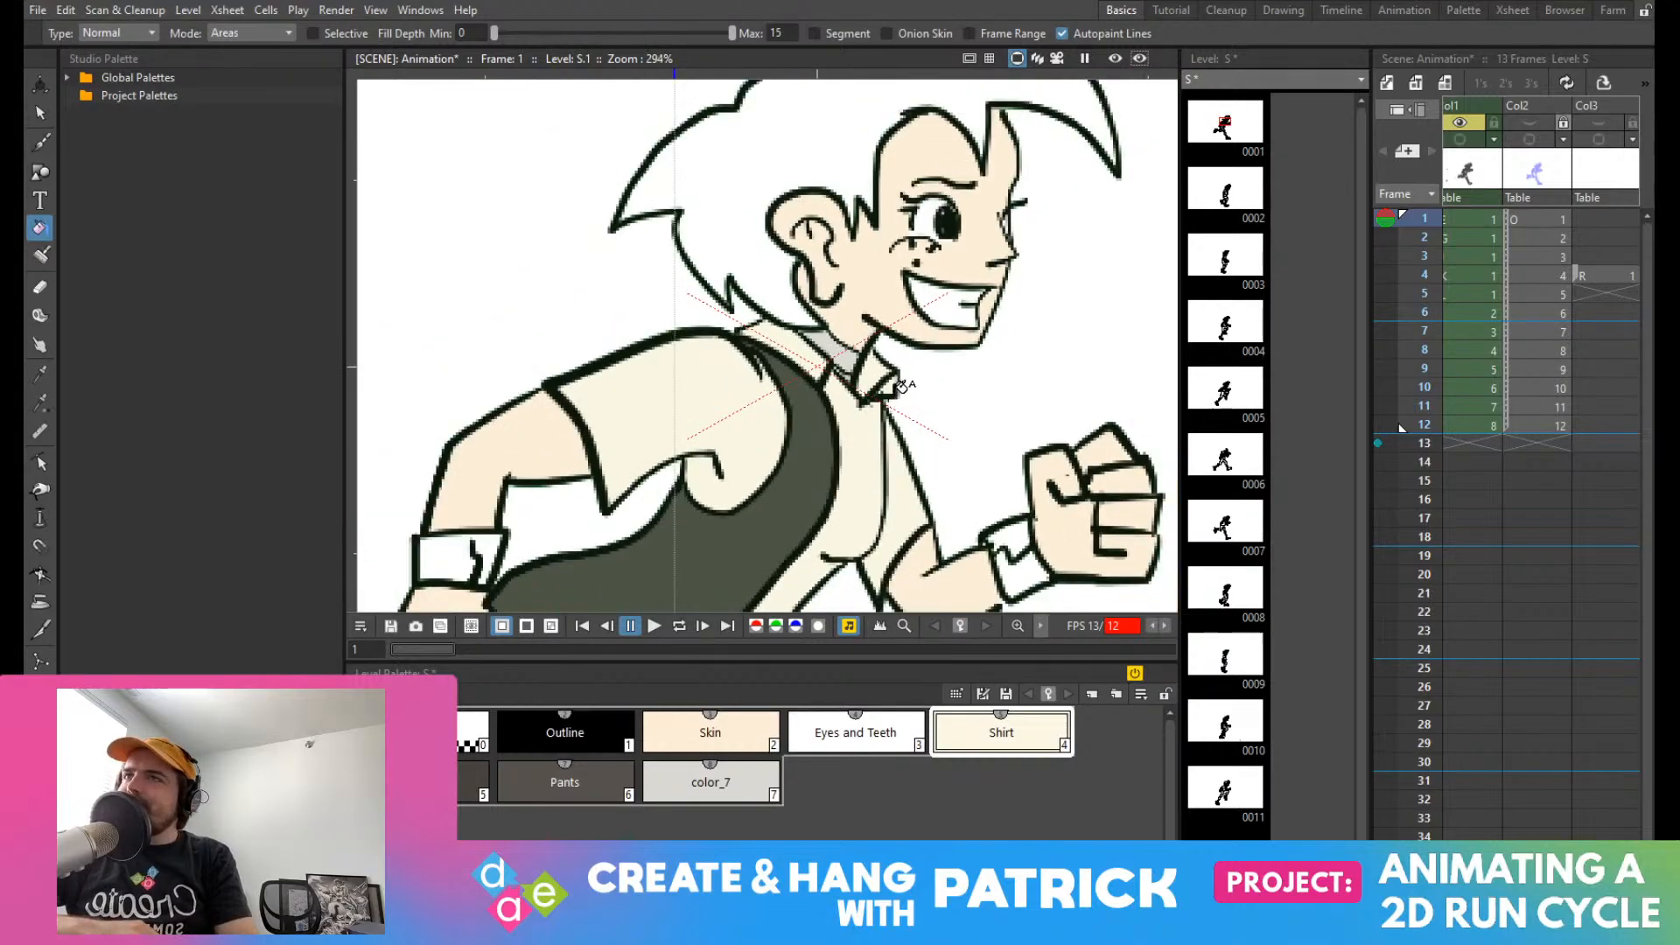
scroll(904, 393, "down", 4)
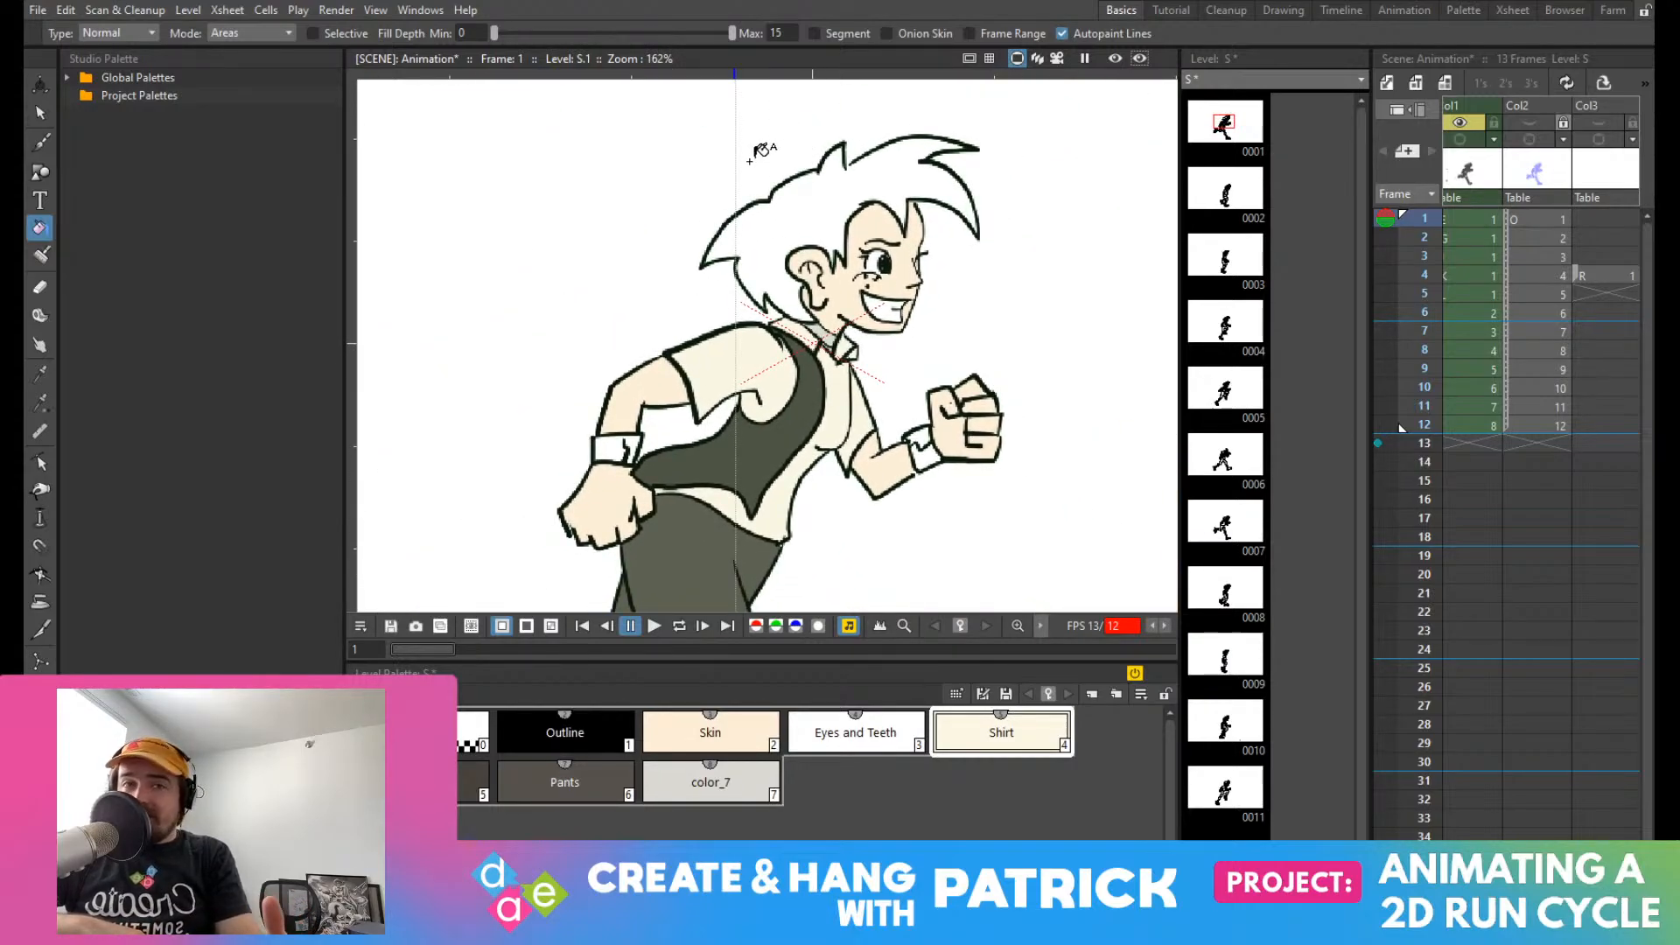
Step: Add another style to the level palette and give it a dark grey colour
left_click_drag(1003, 321, 993, 321)
scroll(1004, 310, "down", 1)
left_click_drag(746, 361, 847, 282)
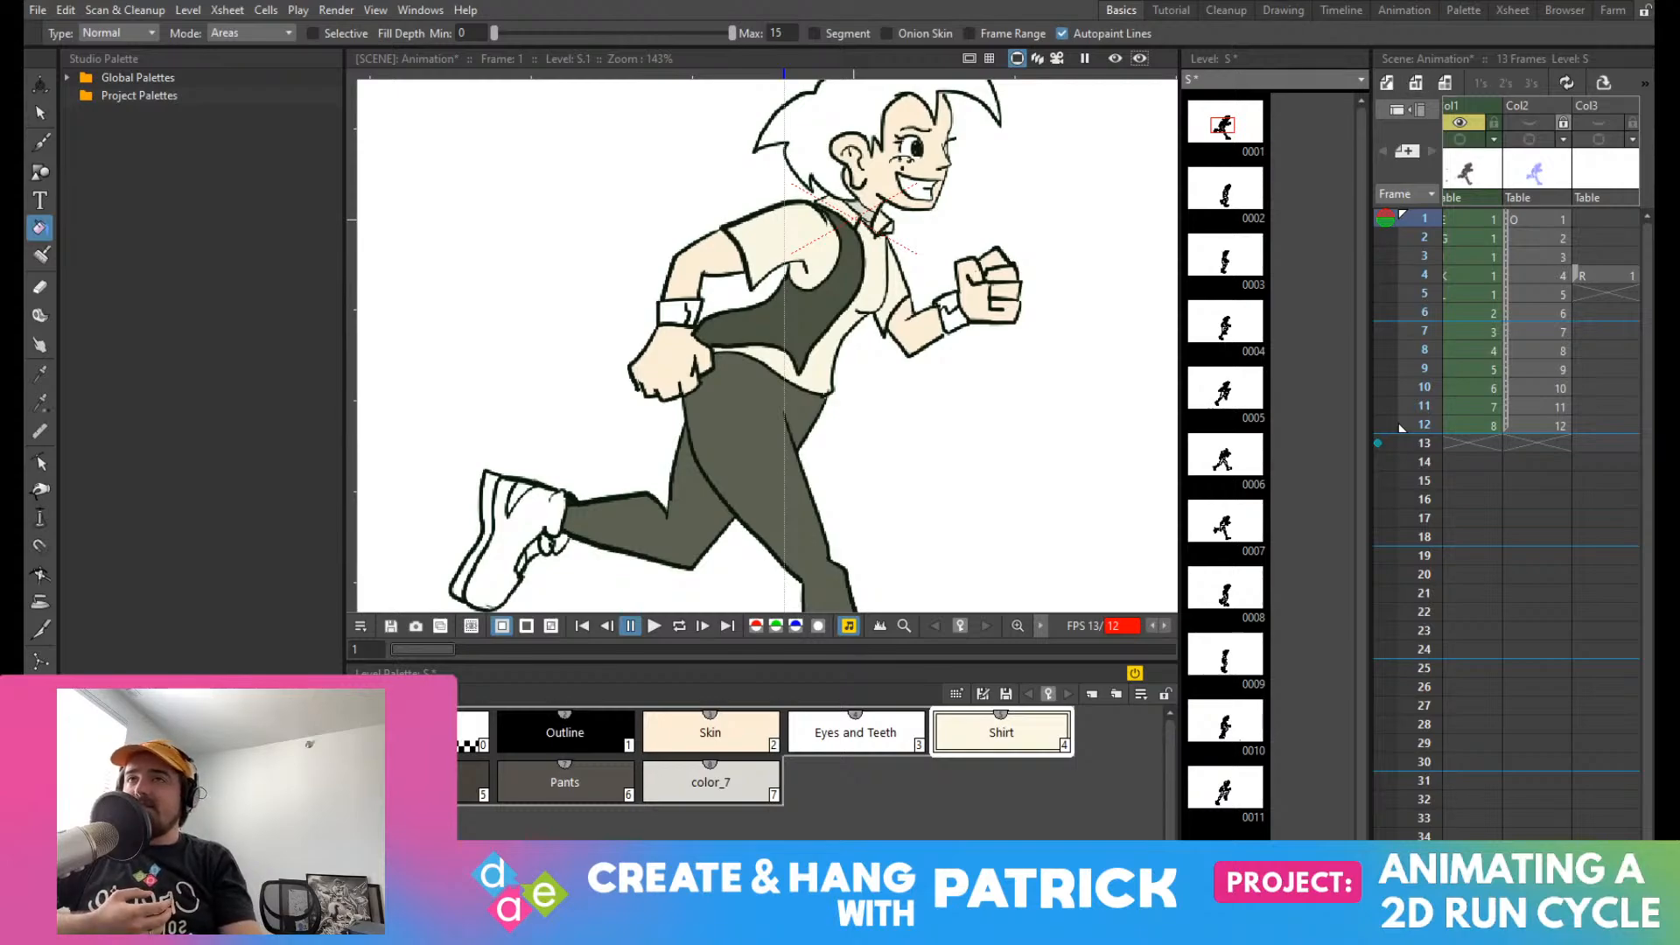
scroll(644, 245, "up", 5)
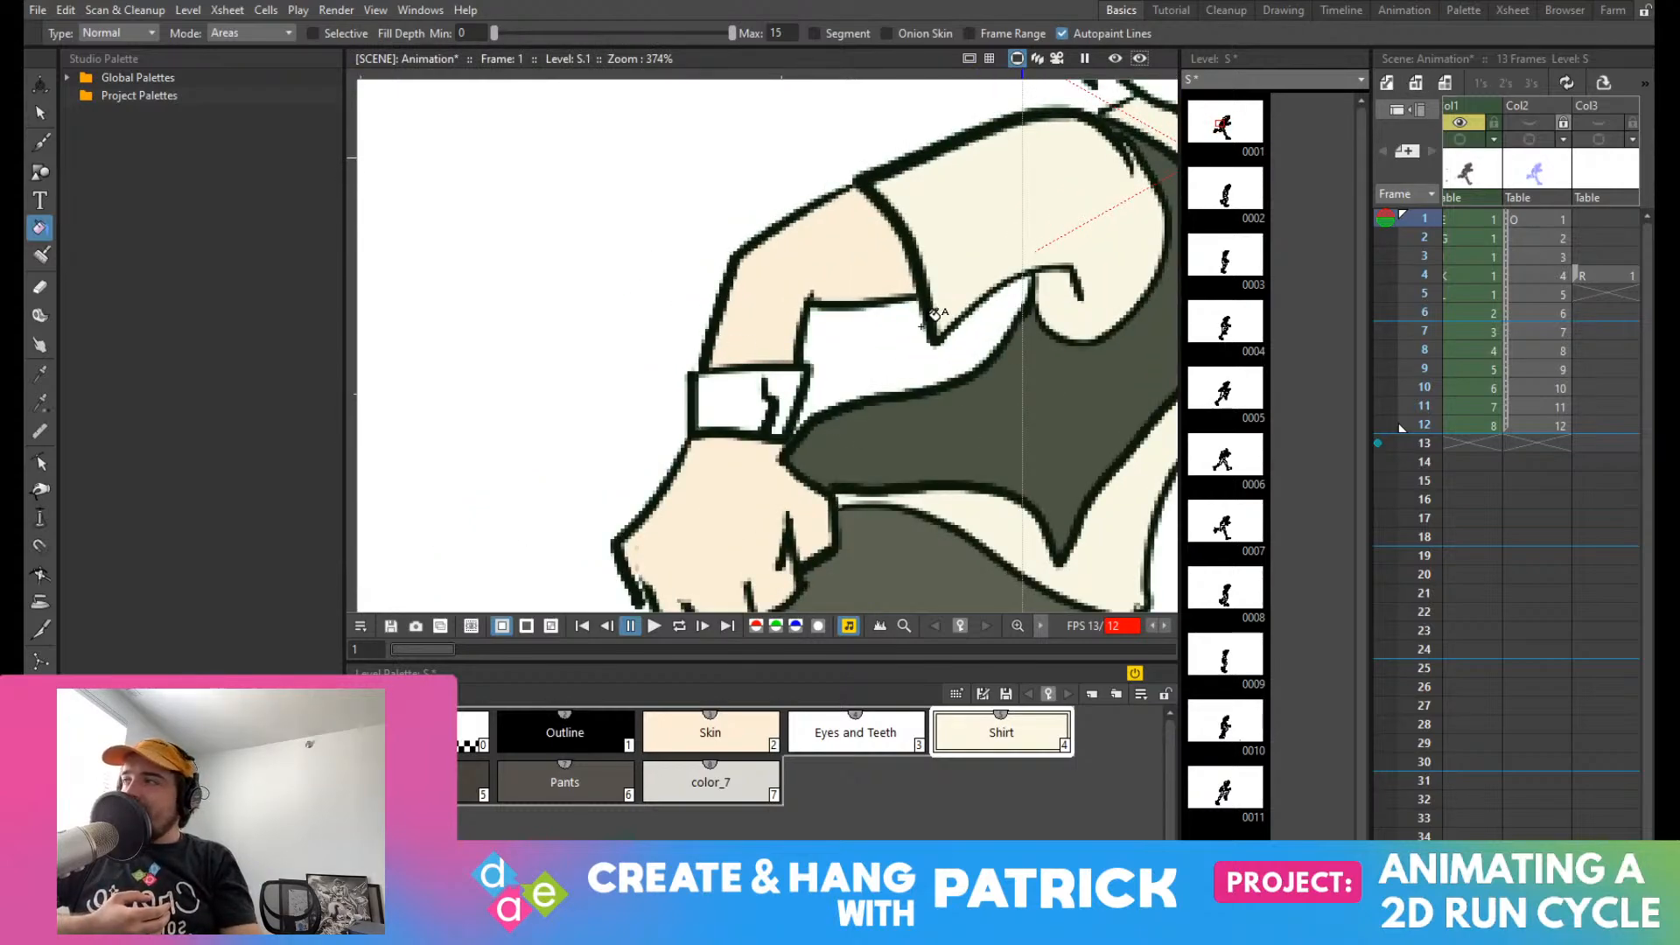
left_click_drag(1030, 438, 891, 398)
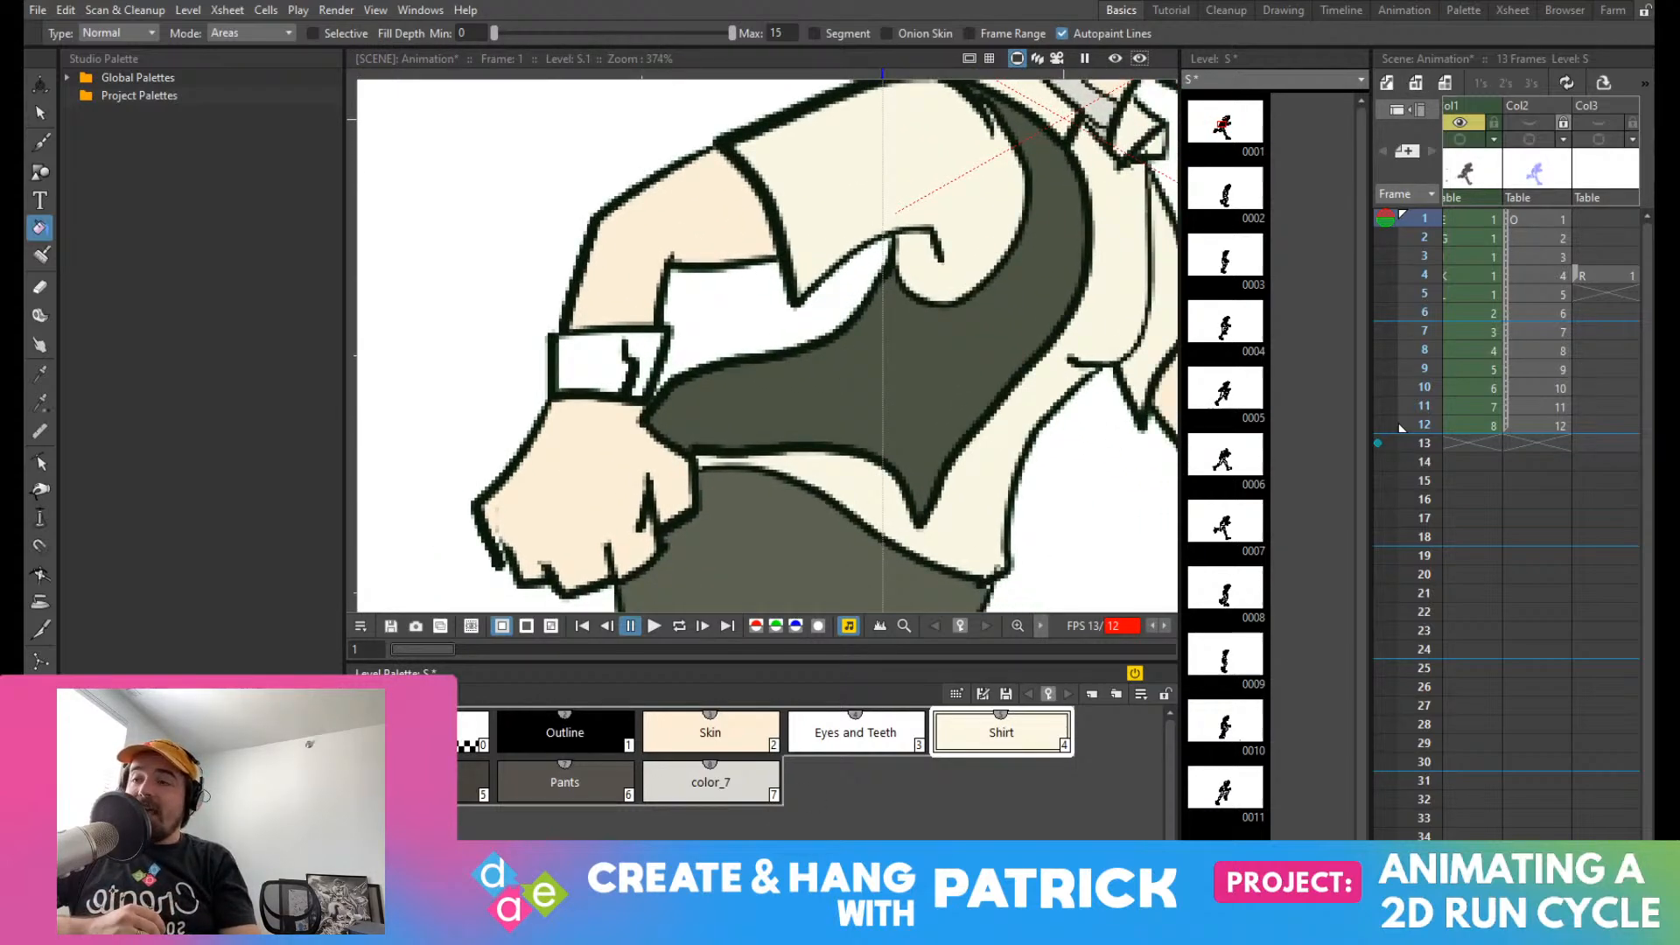
left_click(973, 761)
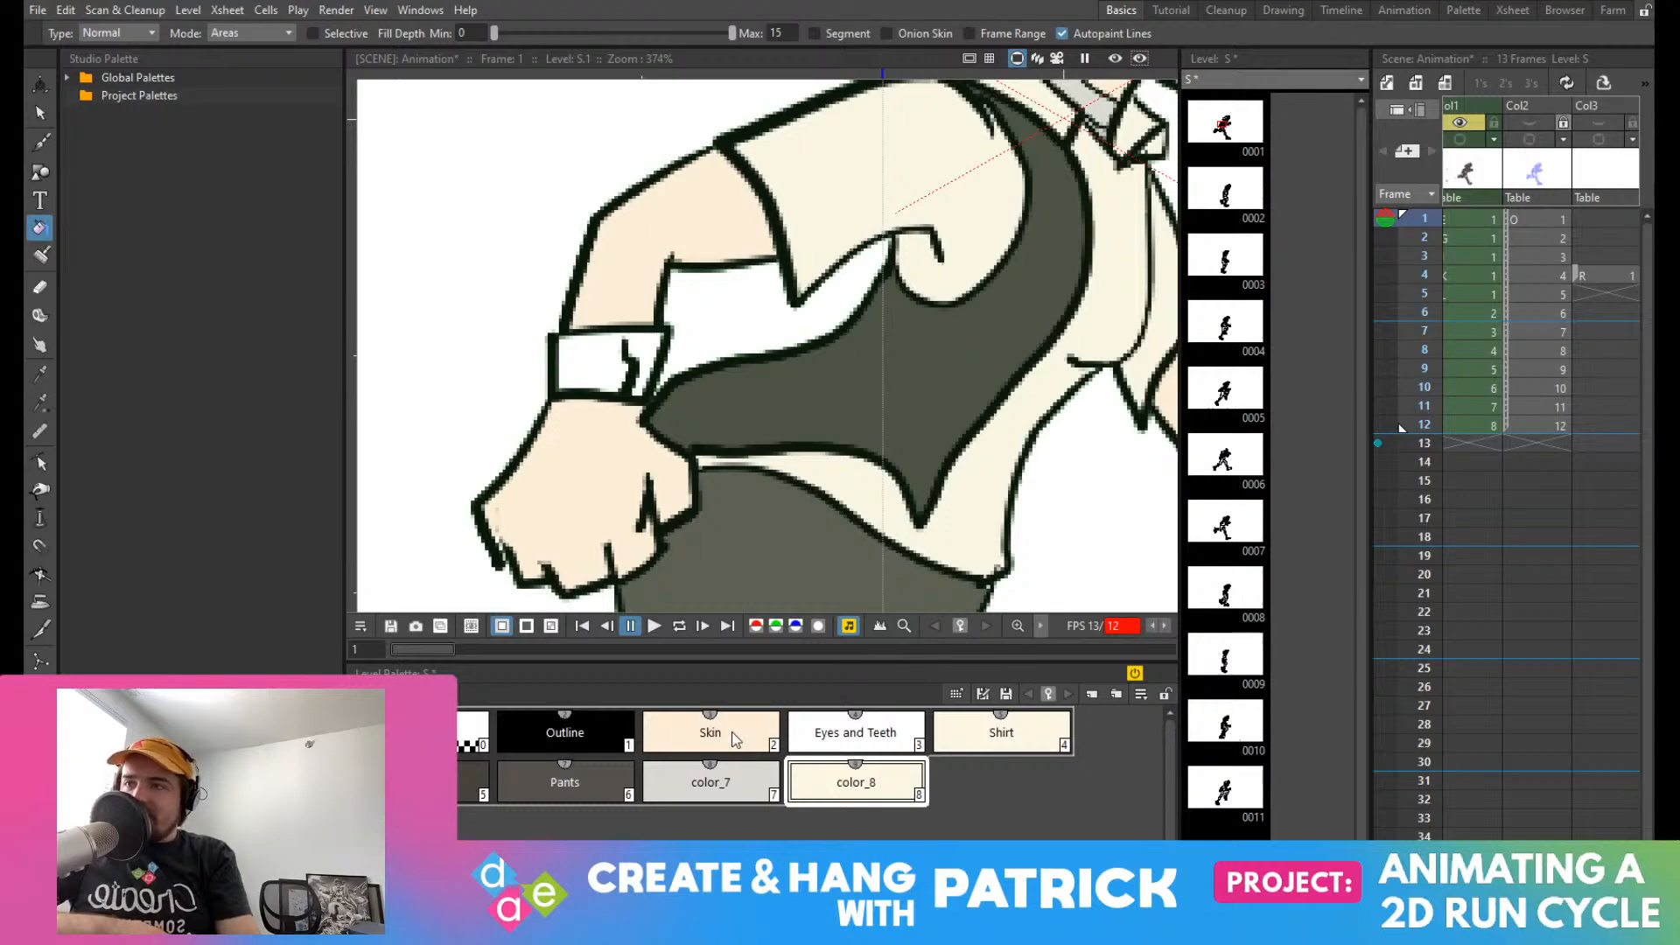
key("ctrl+z")
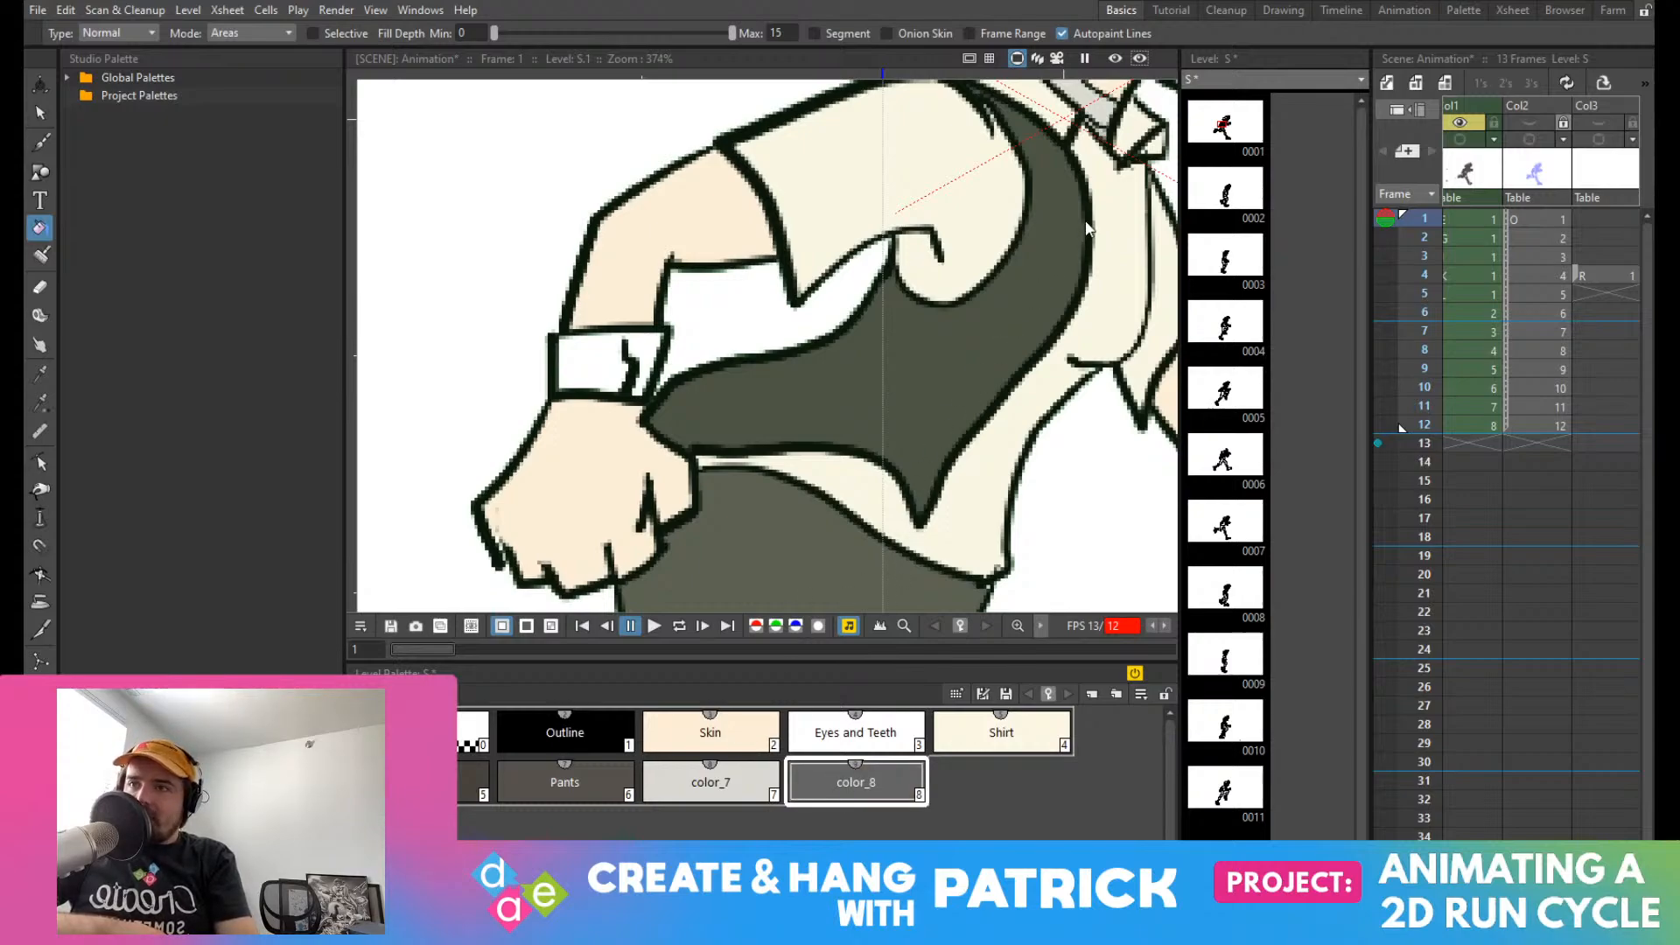
Step: Rename the light grey color_7 style as "bandages"
double_click(723, 776)
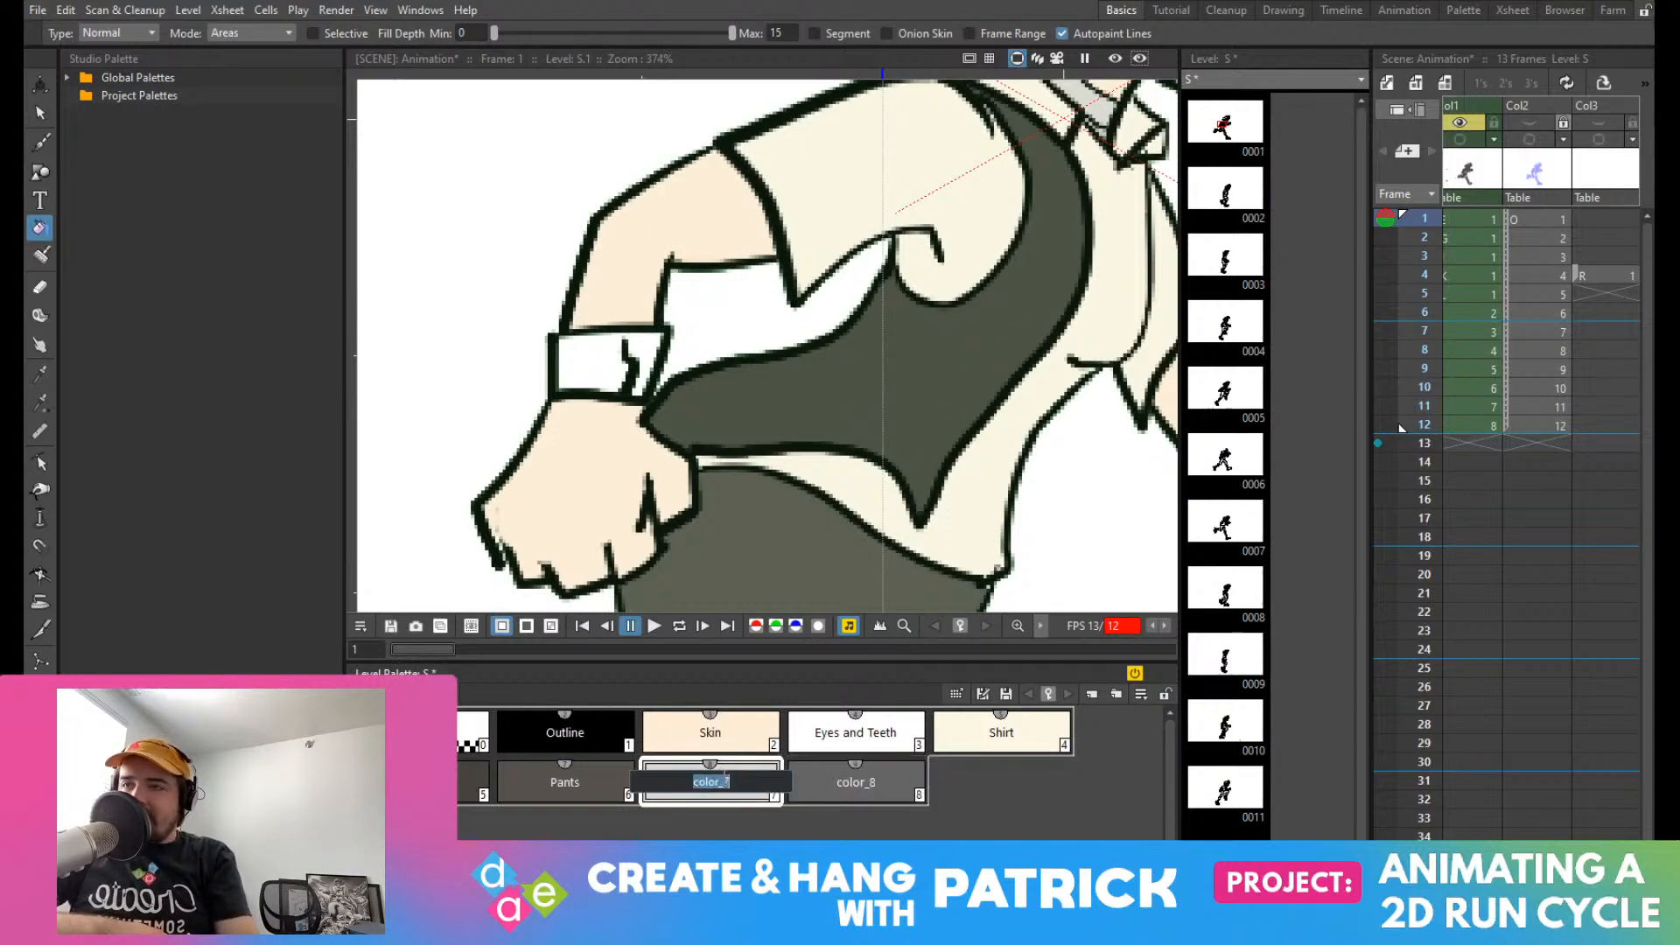
type("ba")
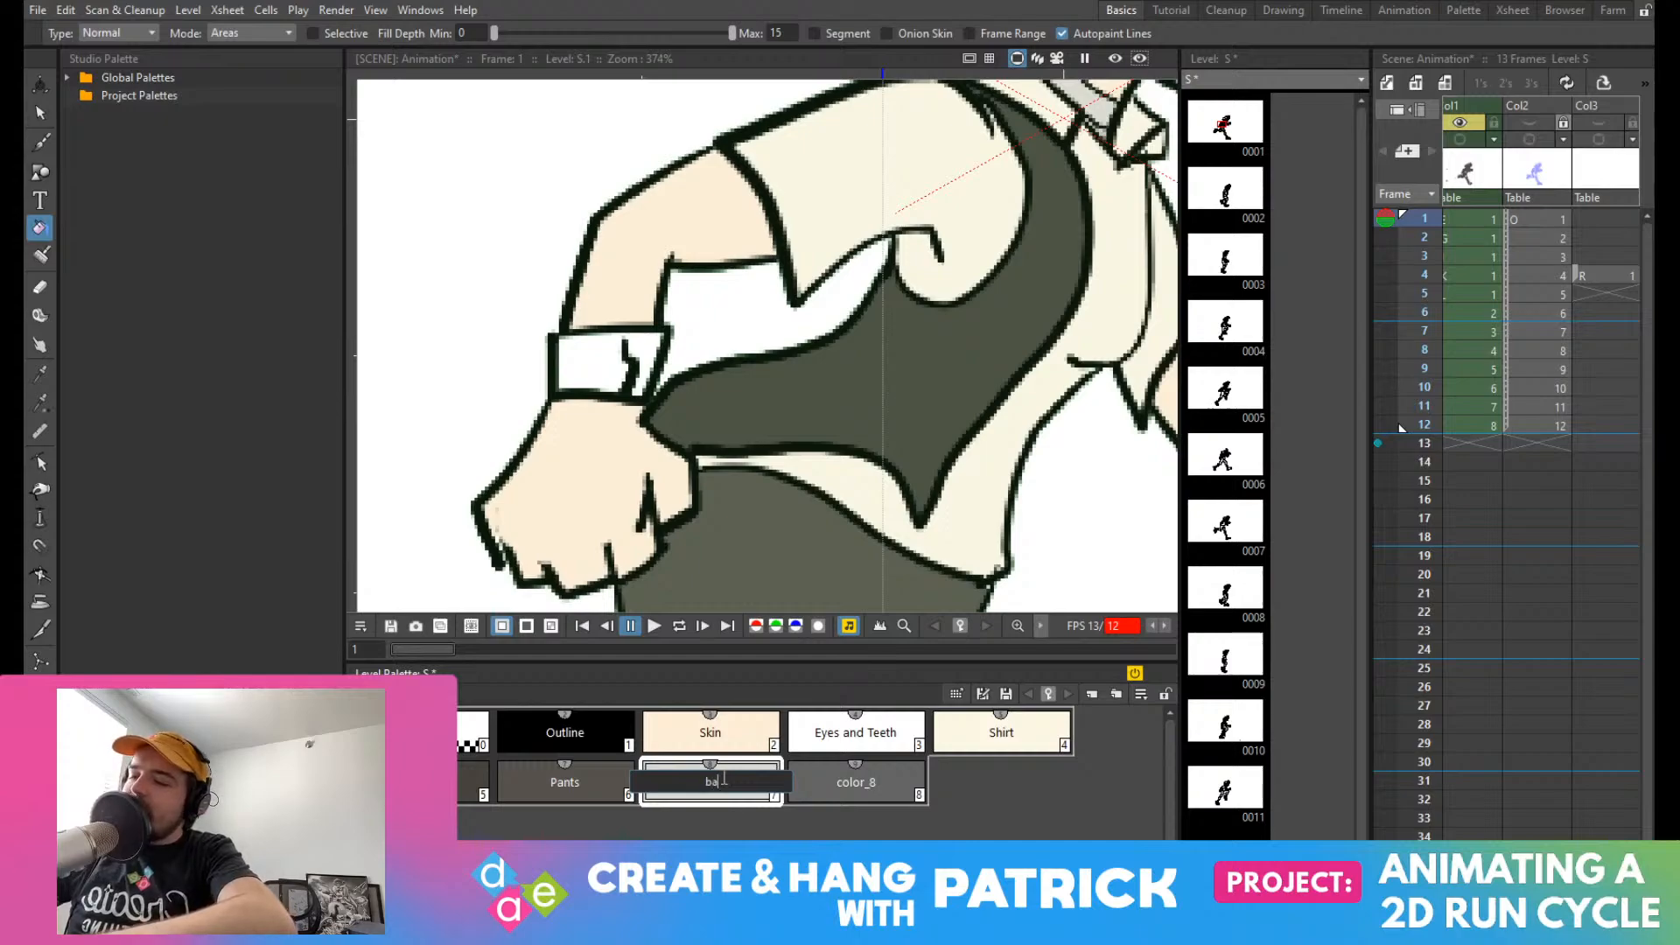
type("ndages")
key("Return")
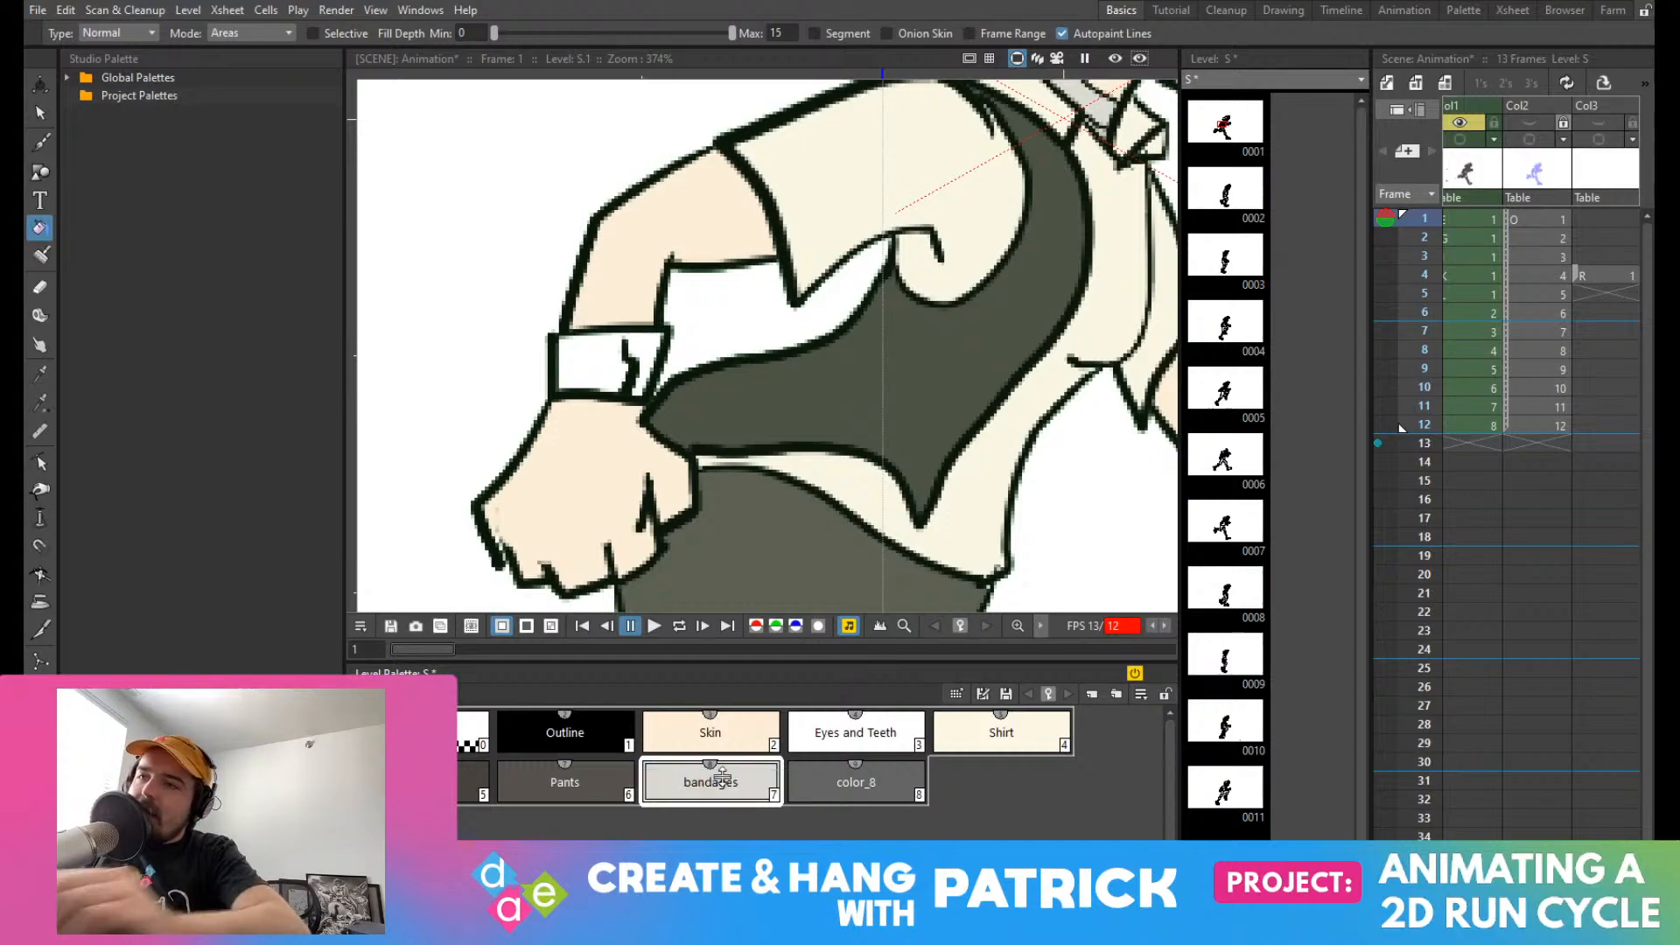
Step: Rename the dark grey color_8 style as "wrist thingies"
double_click(860, 790)
type("wrist thingies")
key("Return")
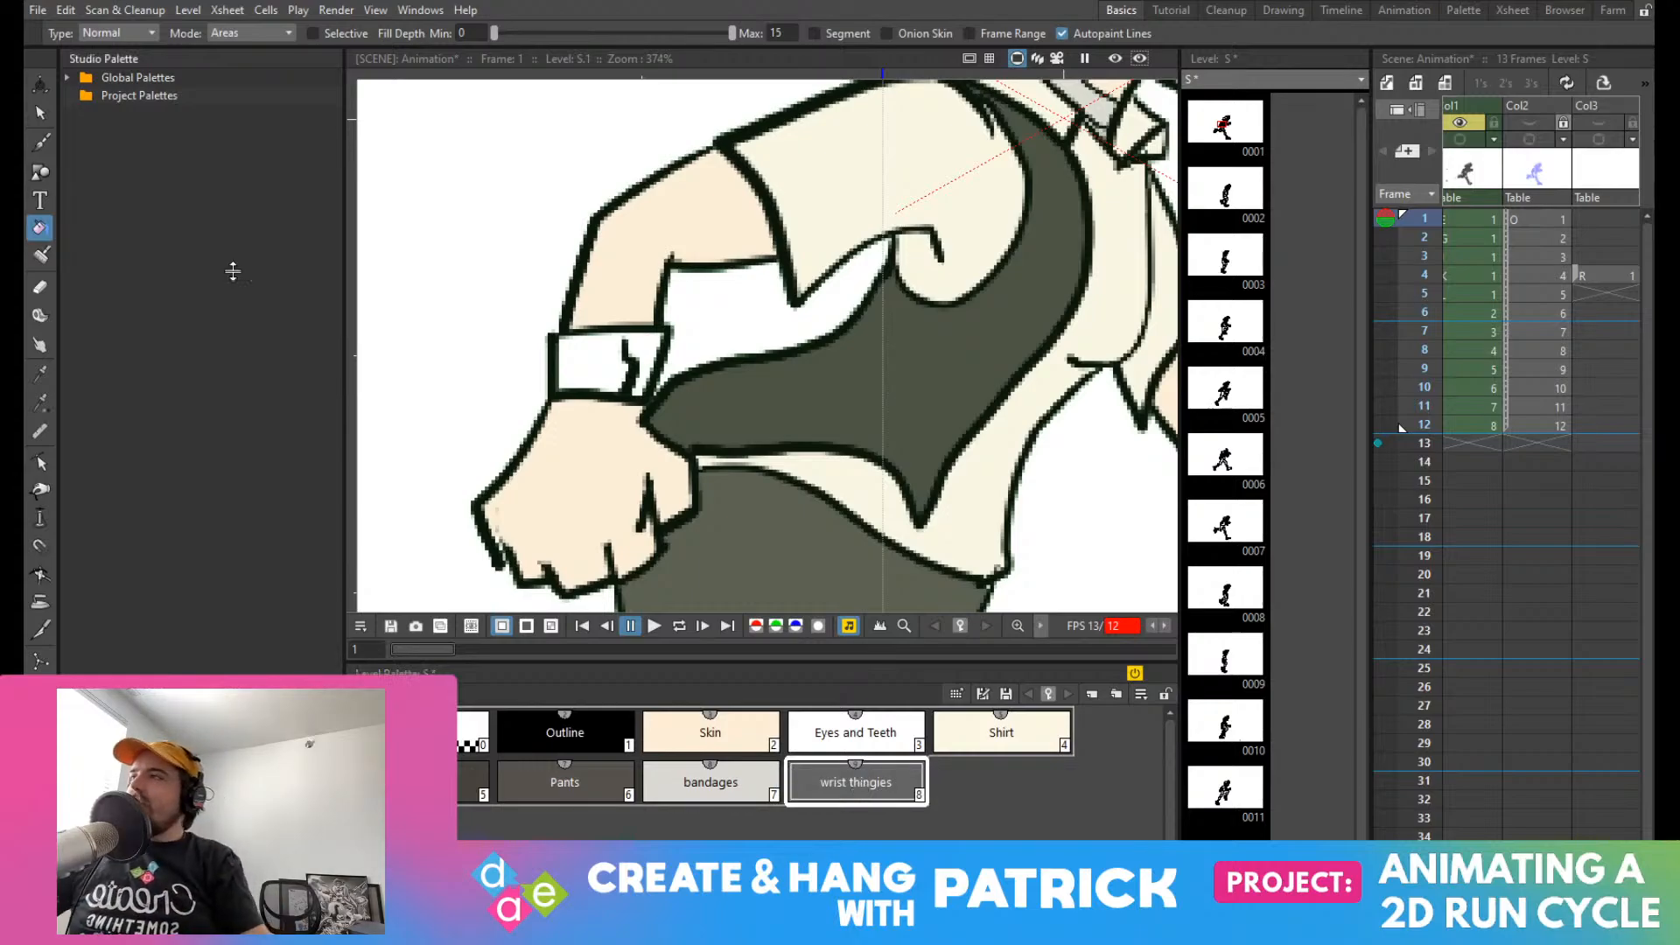
Step: Fill both of the runner's wristbands on frame 1 with the wrist thingies style, including the small section above the fold
left_click(614, 367)
left_click(649, 350)
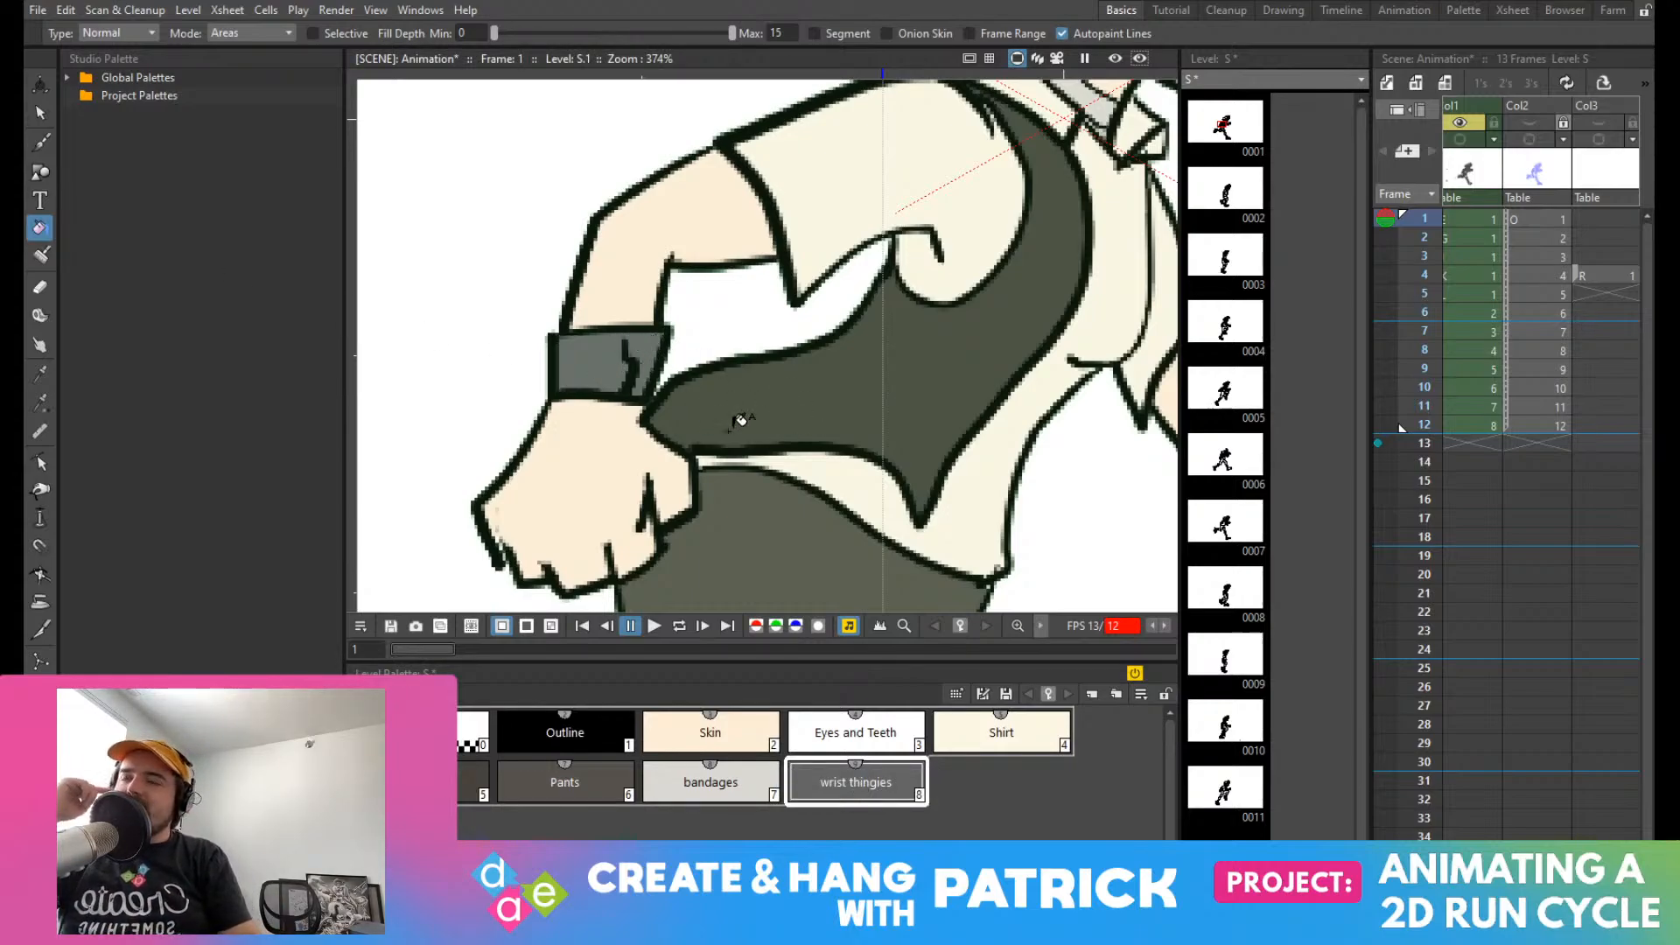
scroll(816, 434, "down", 7)
left_click_drag(824, 435, 439, 379)
scroll(632, 358, "up", 7)
left_click(715, 369)
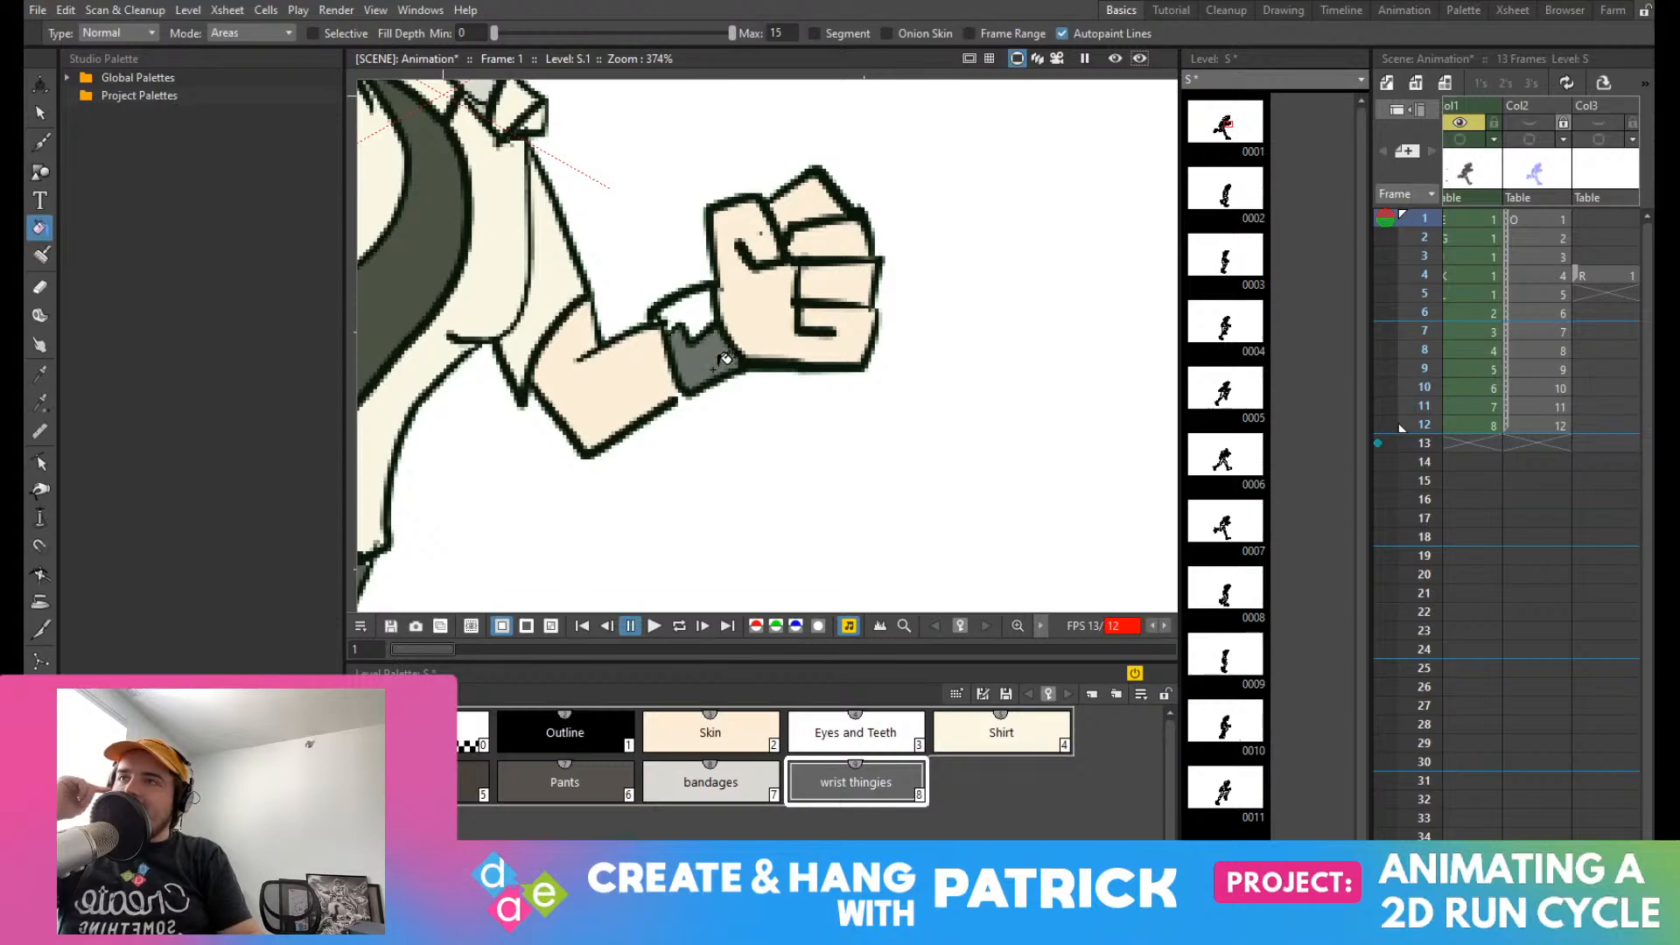
left_click(688, 302)
scroll(721, 424, "down", 6)
scroll(707, 385, "up", 7)
scroll(707, 385, "up", 8)
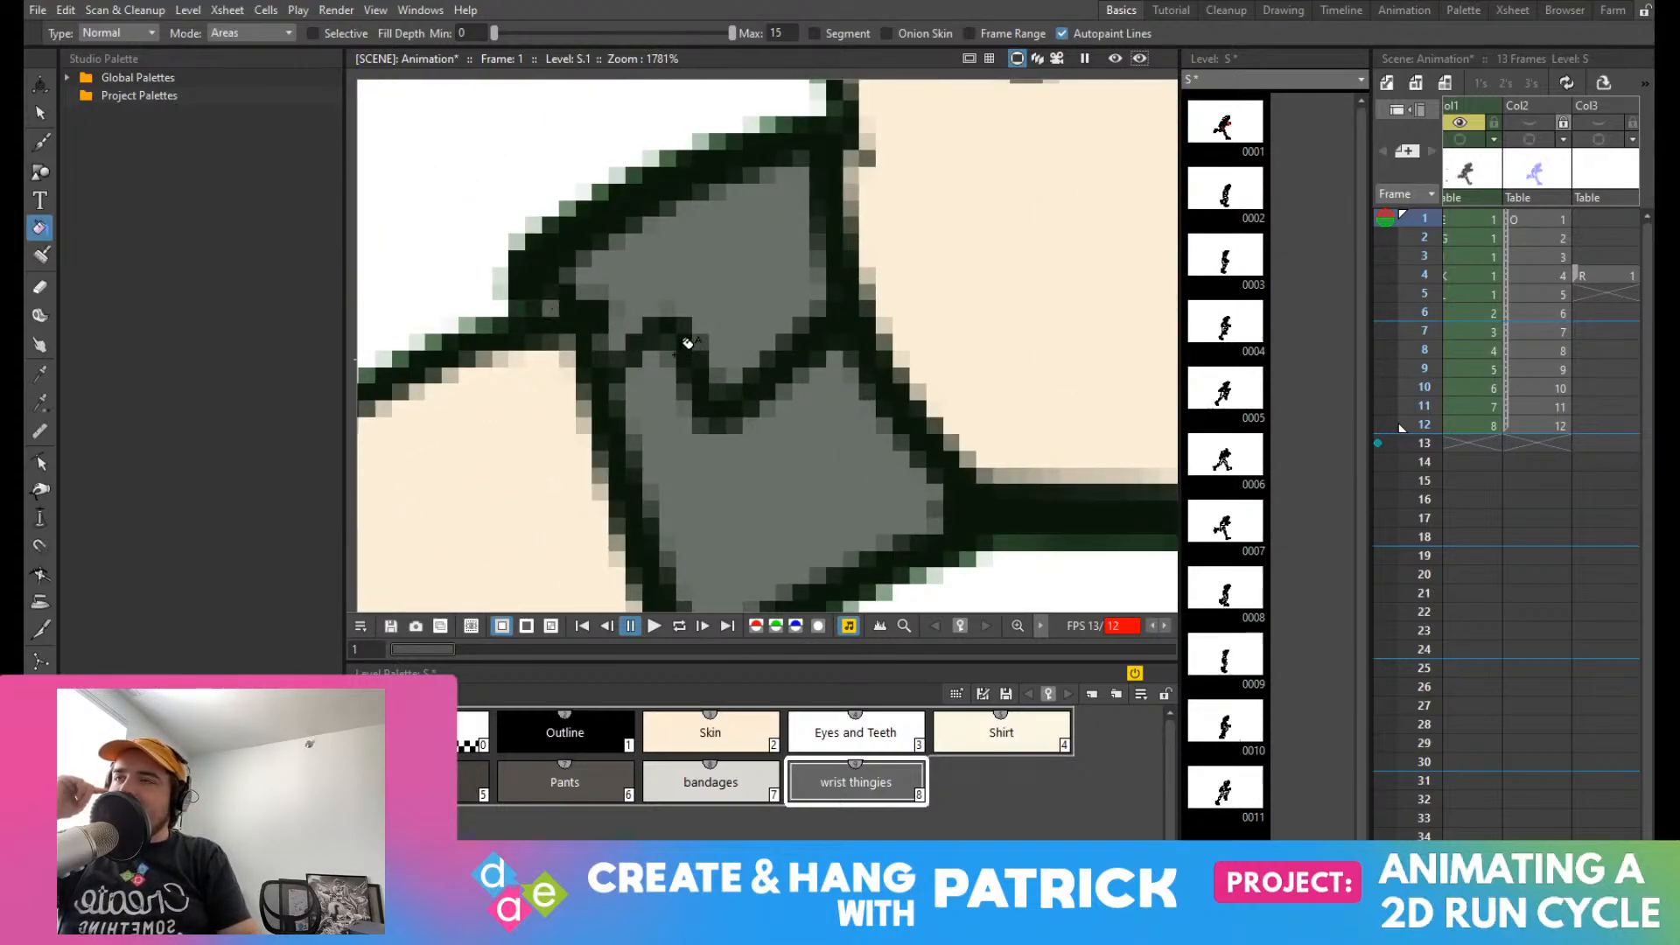
scroll(688, 339, "down", 9)
scroll(676, 376, "down", 4)
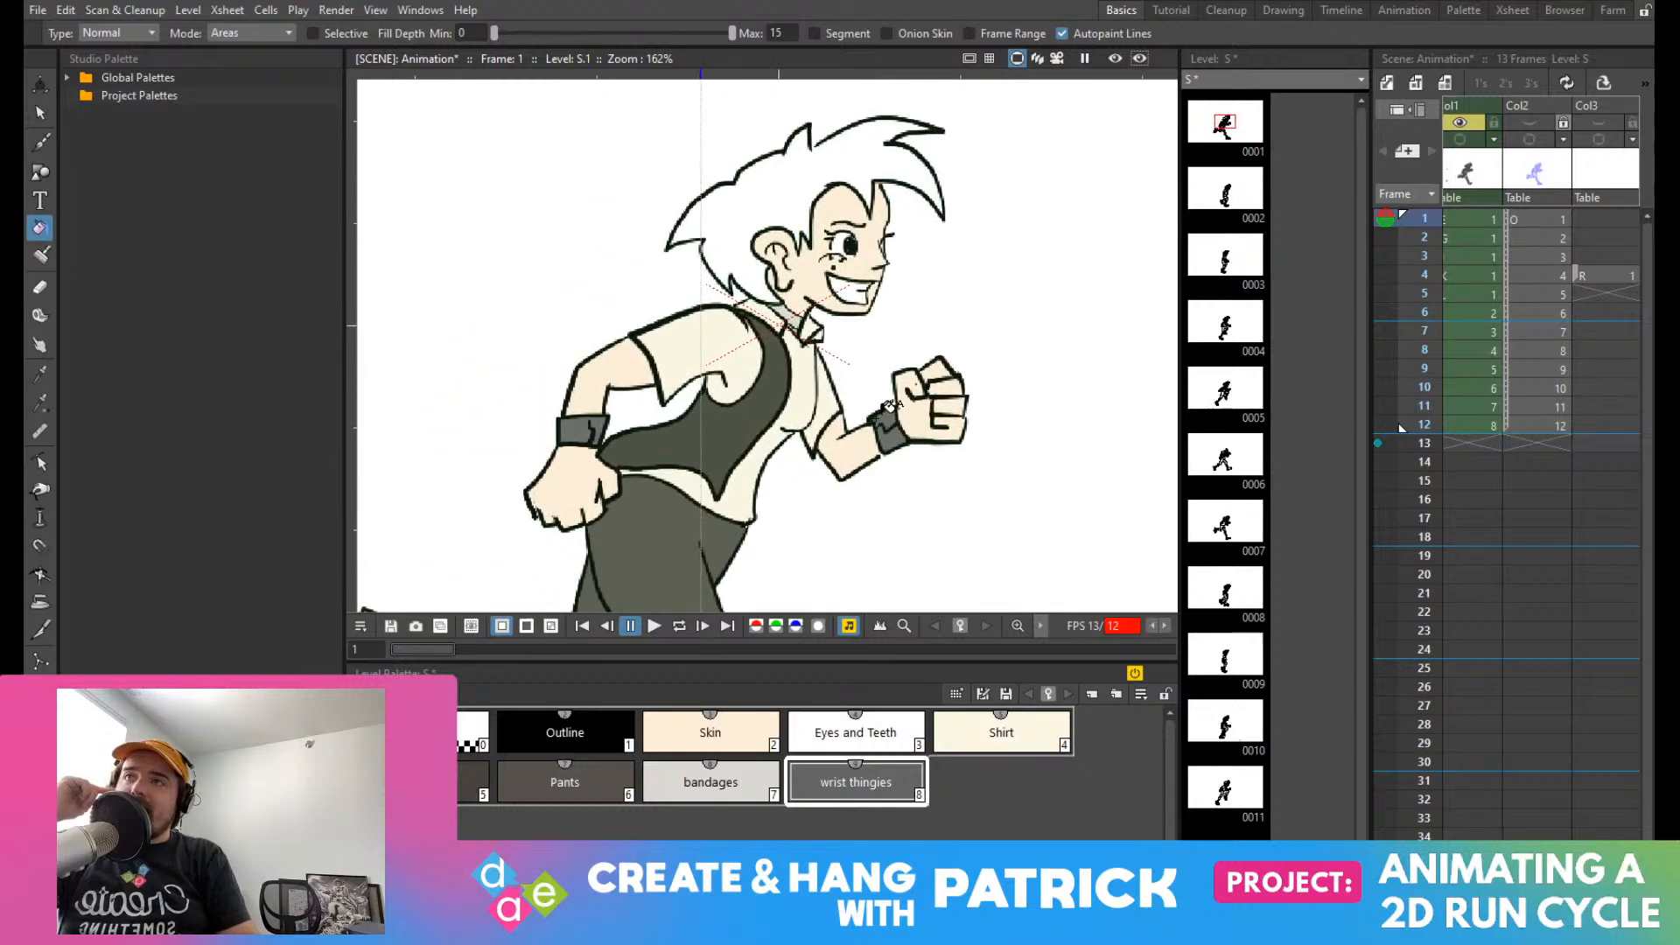
scroll(890, 405, "down", 4)
scroll(823, 416, "up", 3)
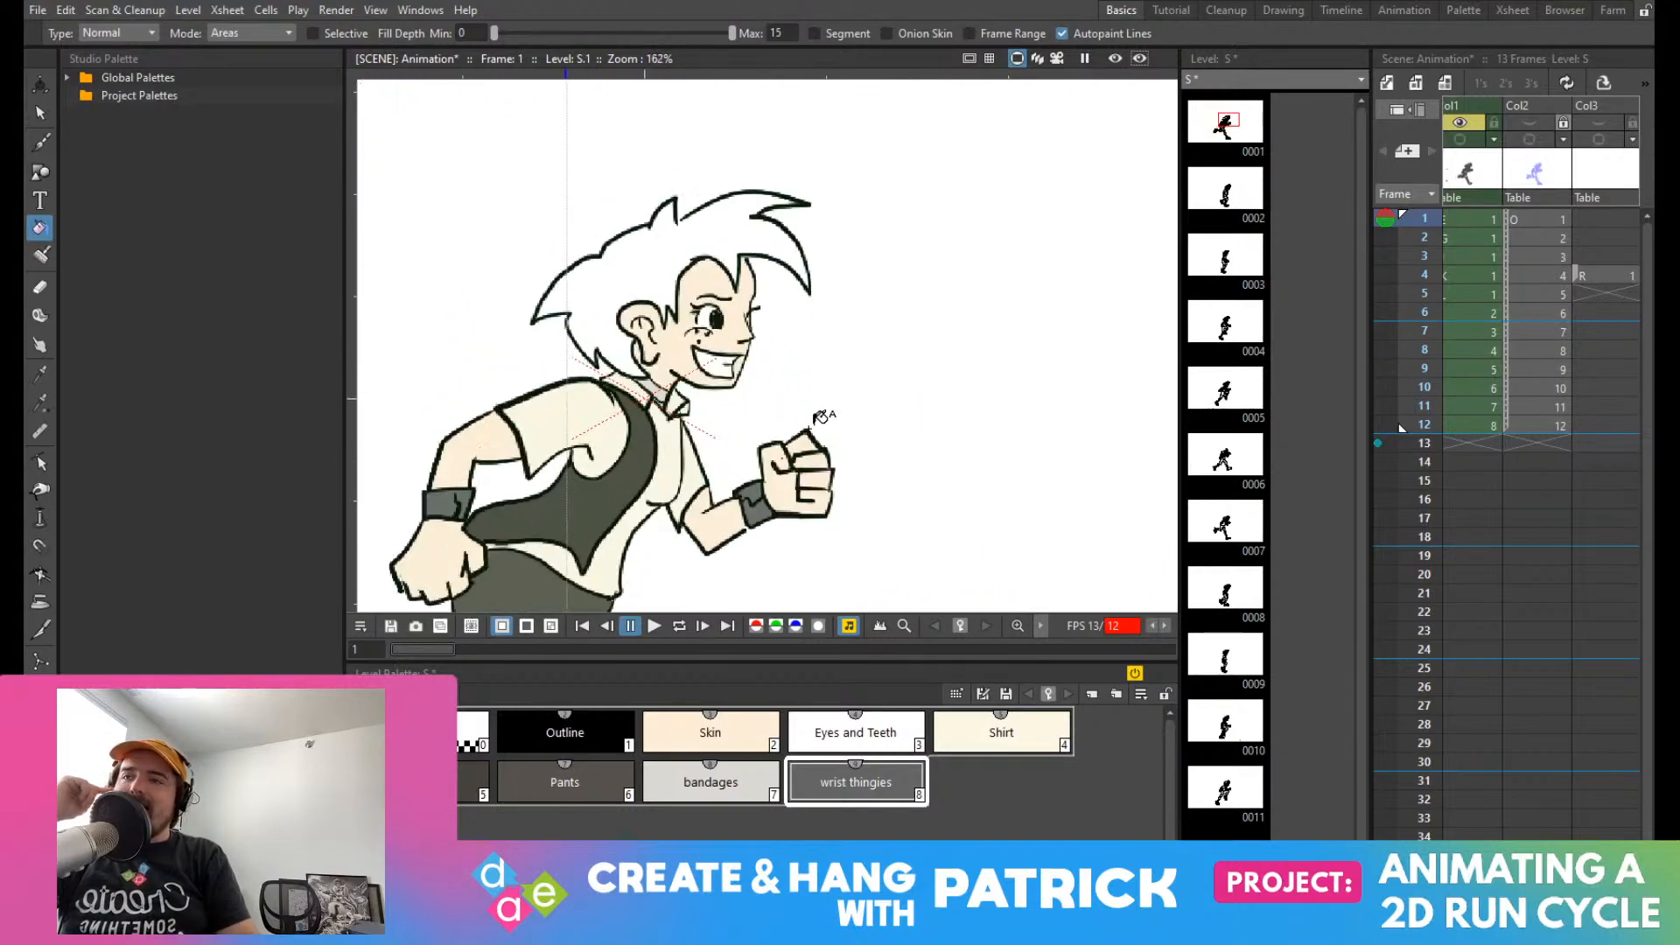
Step: Make Eyes and Teeth the current style and inspect the runner's eyes and teeth up close
left_click(856, 732)
scroll(752, 398, "up", 8)
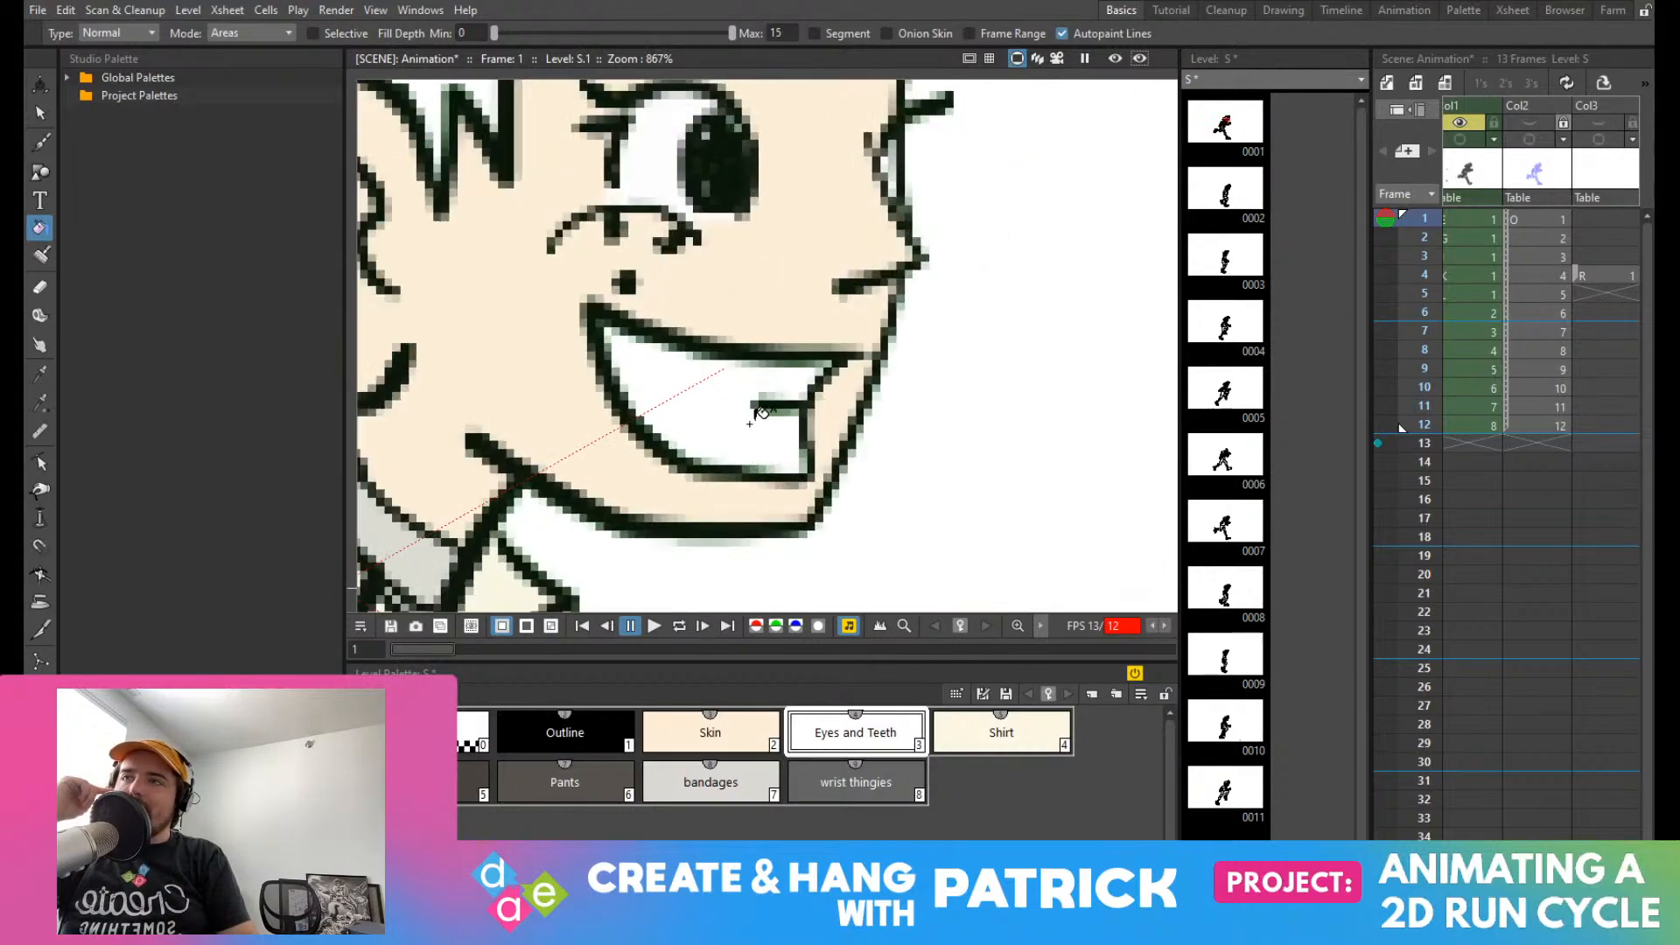
left_click_drag(668, 282, 779, 435)
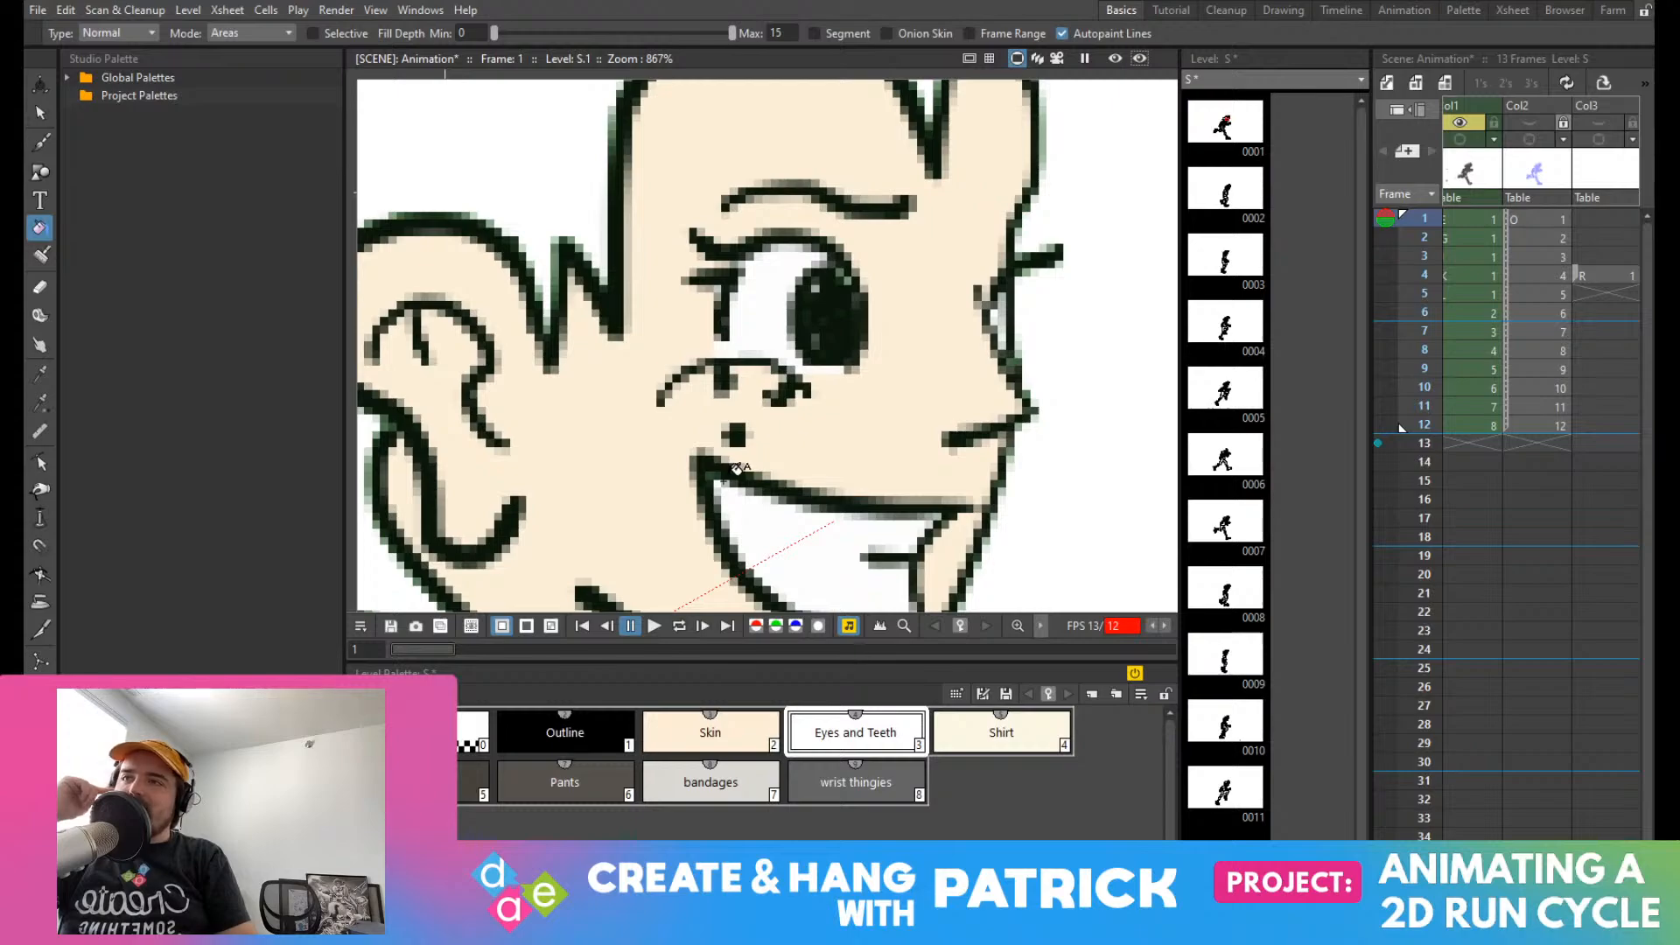
scroll(733, 461, "down", 6)
scroll(691, 236, "down", 3)
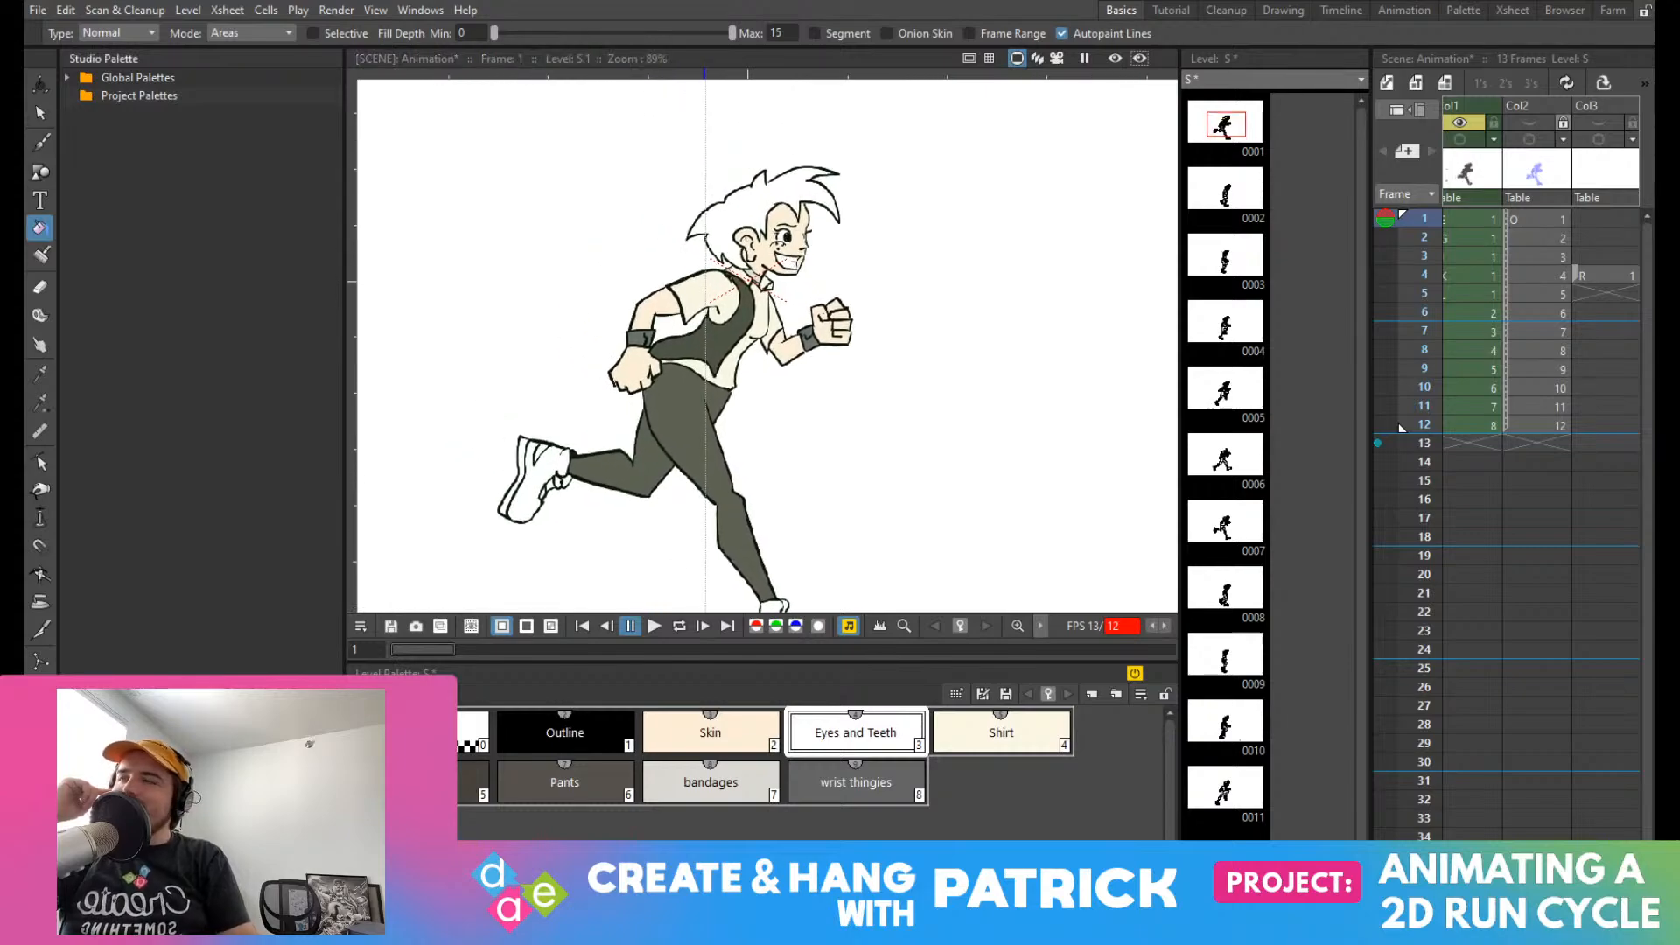
Step: Add a style for the shoes to the level palette and give it a dark grey colour
left_click_drag(723, 476, 731, 385)
scroll(731, 385, "down", 1)
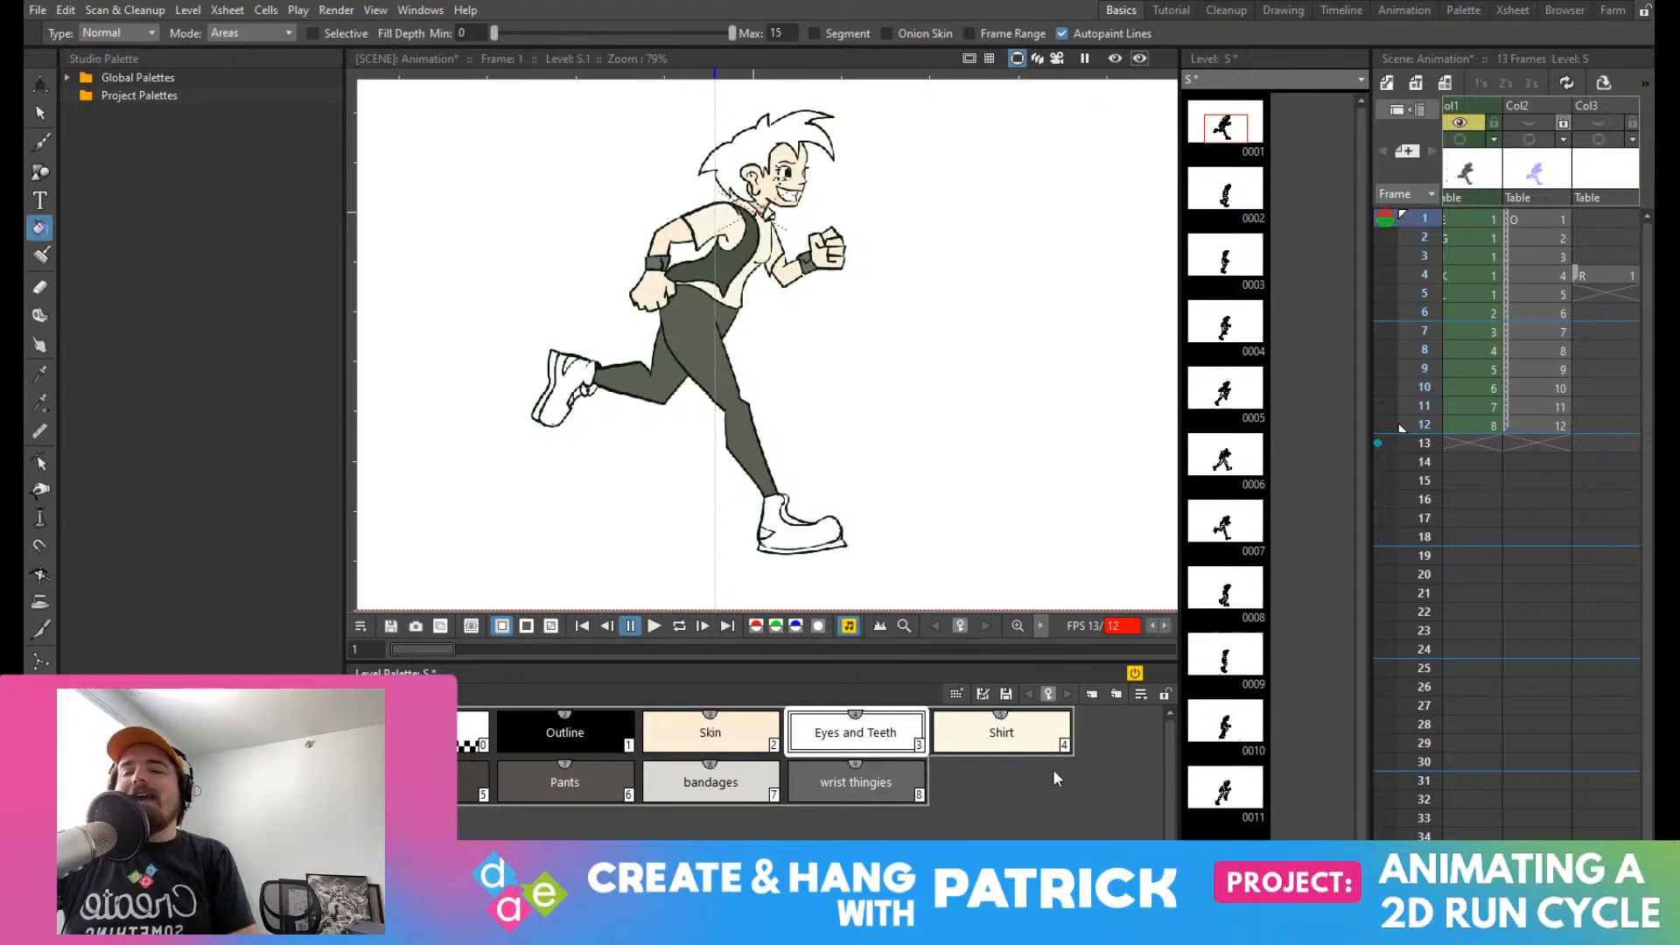
left_click(1058, 776)
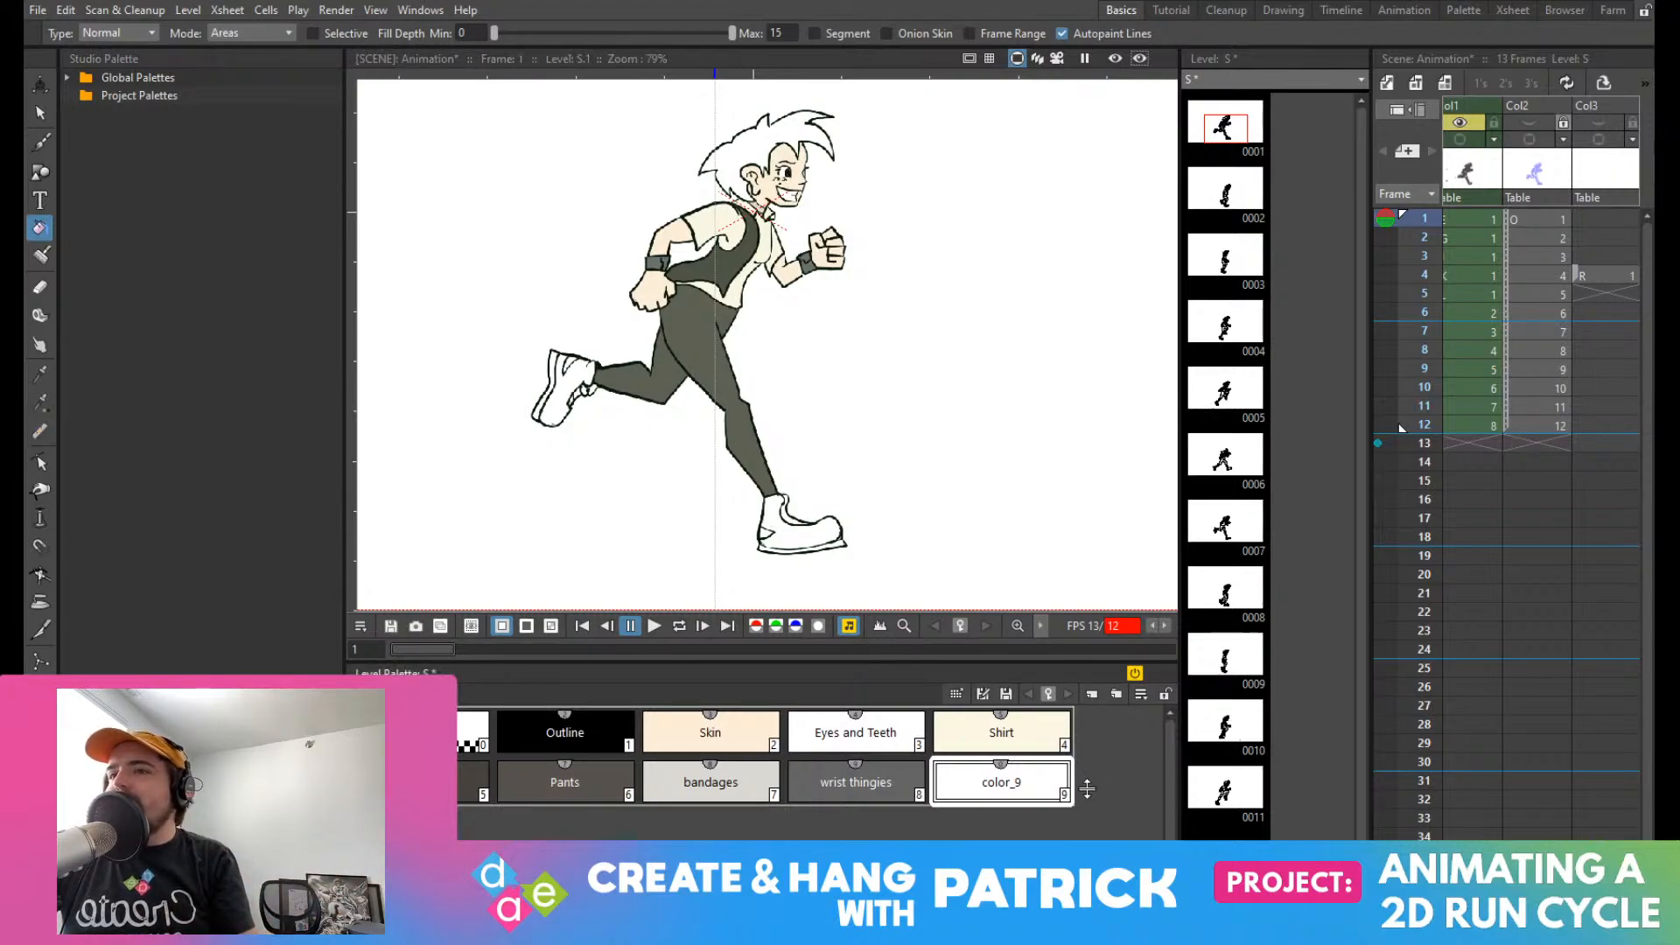
double_click(1020, 776)
left_click(1059, 817)
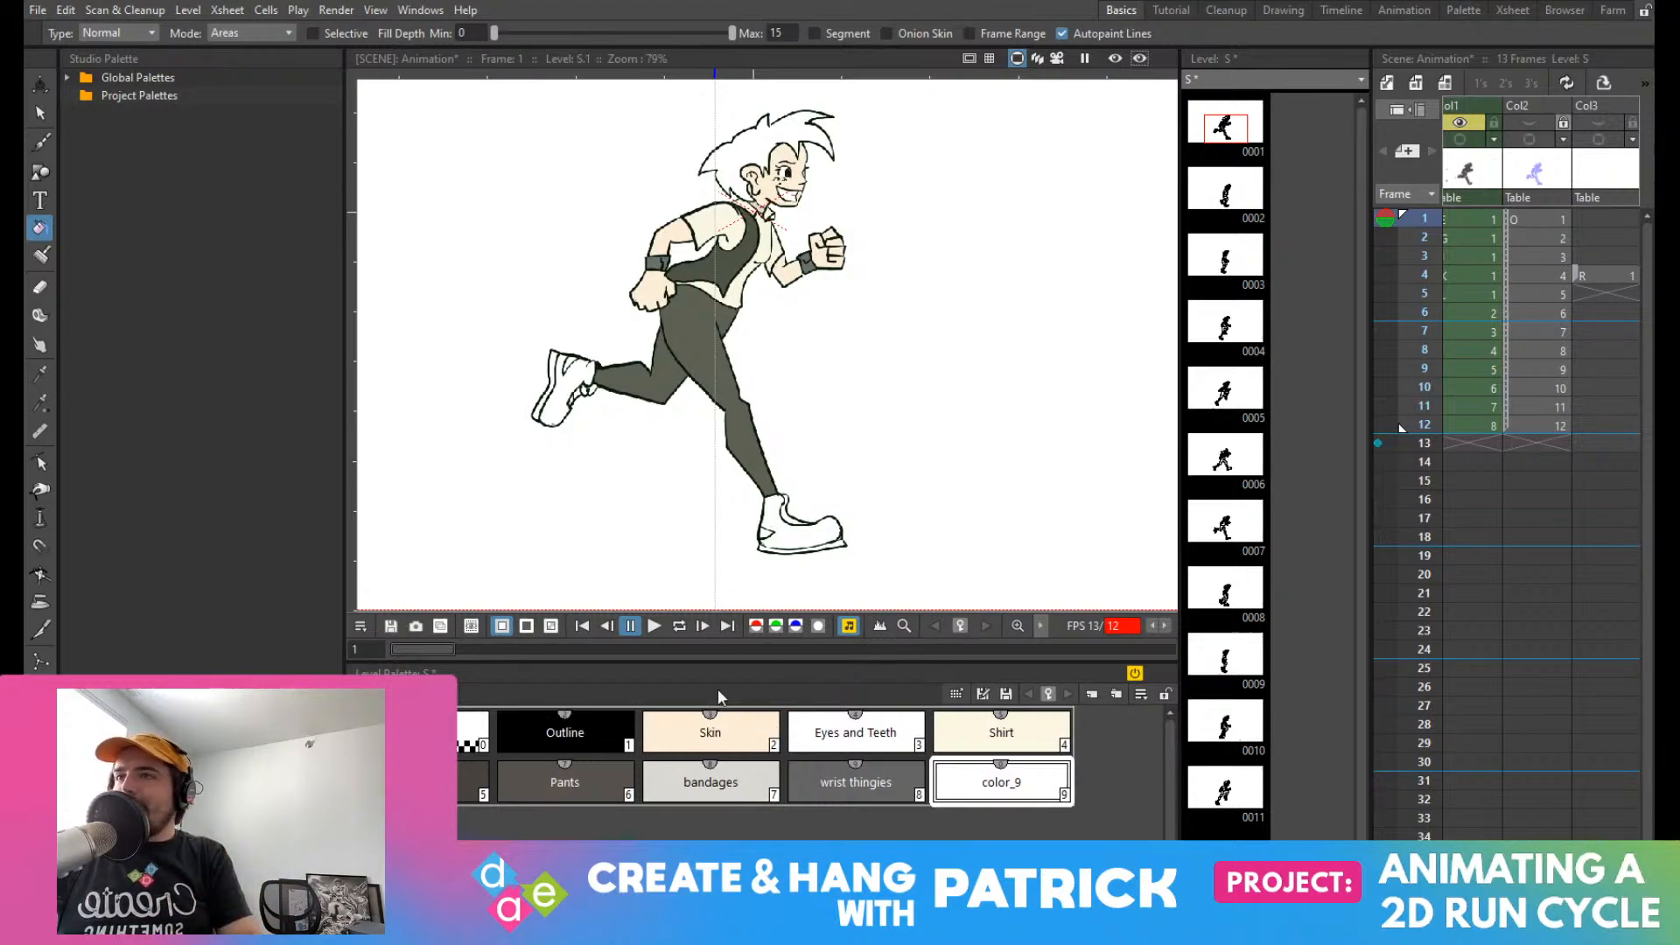
key("ctrl+z")
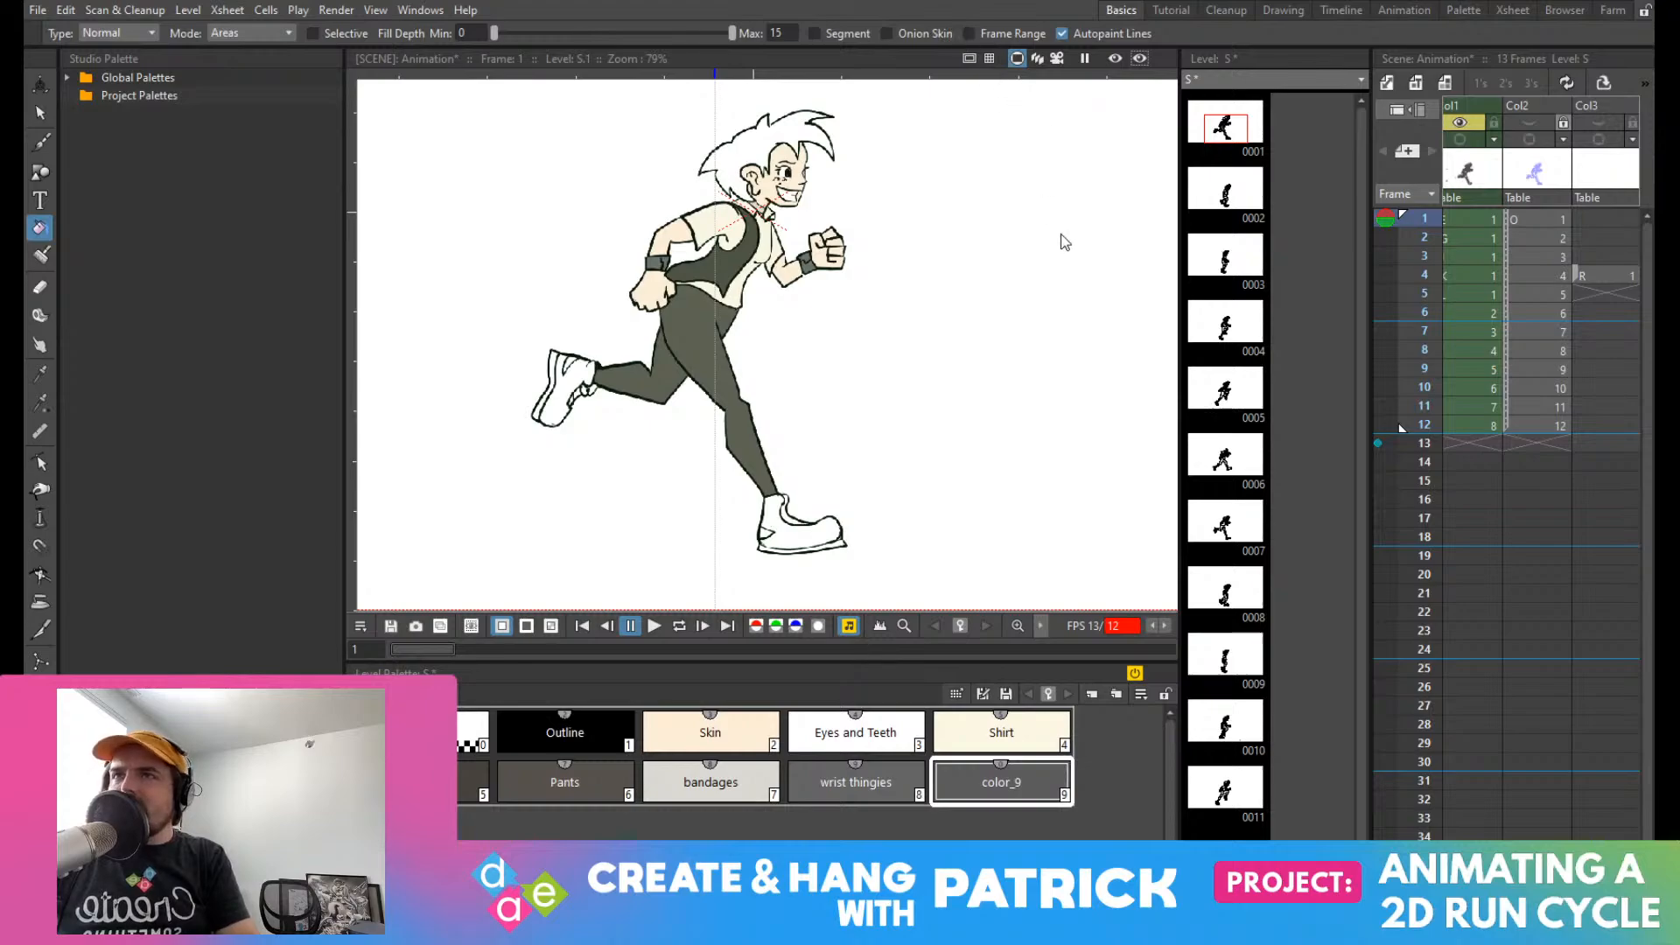
Step: Fill the main body of the front shoe on frame 1 with the dark grey color_9 style
scroll(775, 560, "up", 5)
left_click(847, 478)
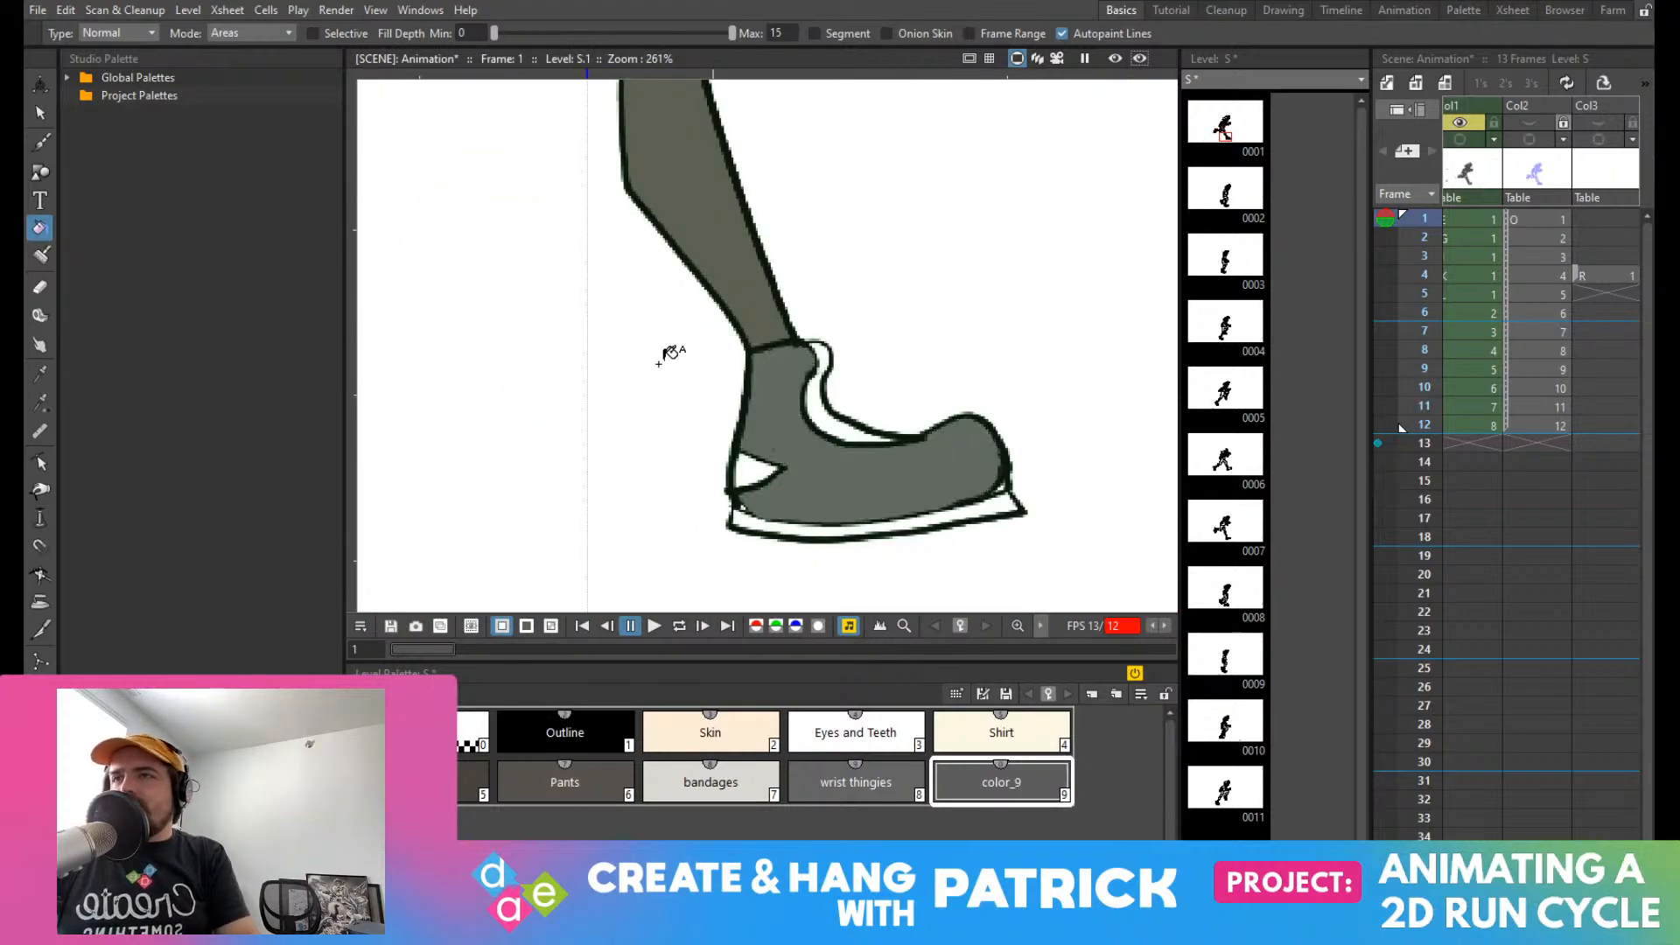
scroll(793, 457, "up", 2)
scroll(796, 458, "up", 2)
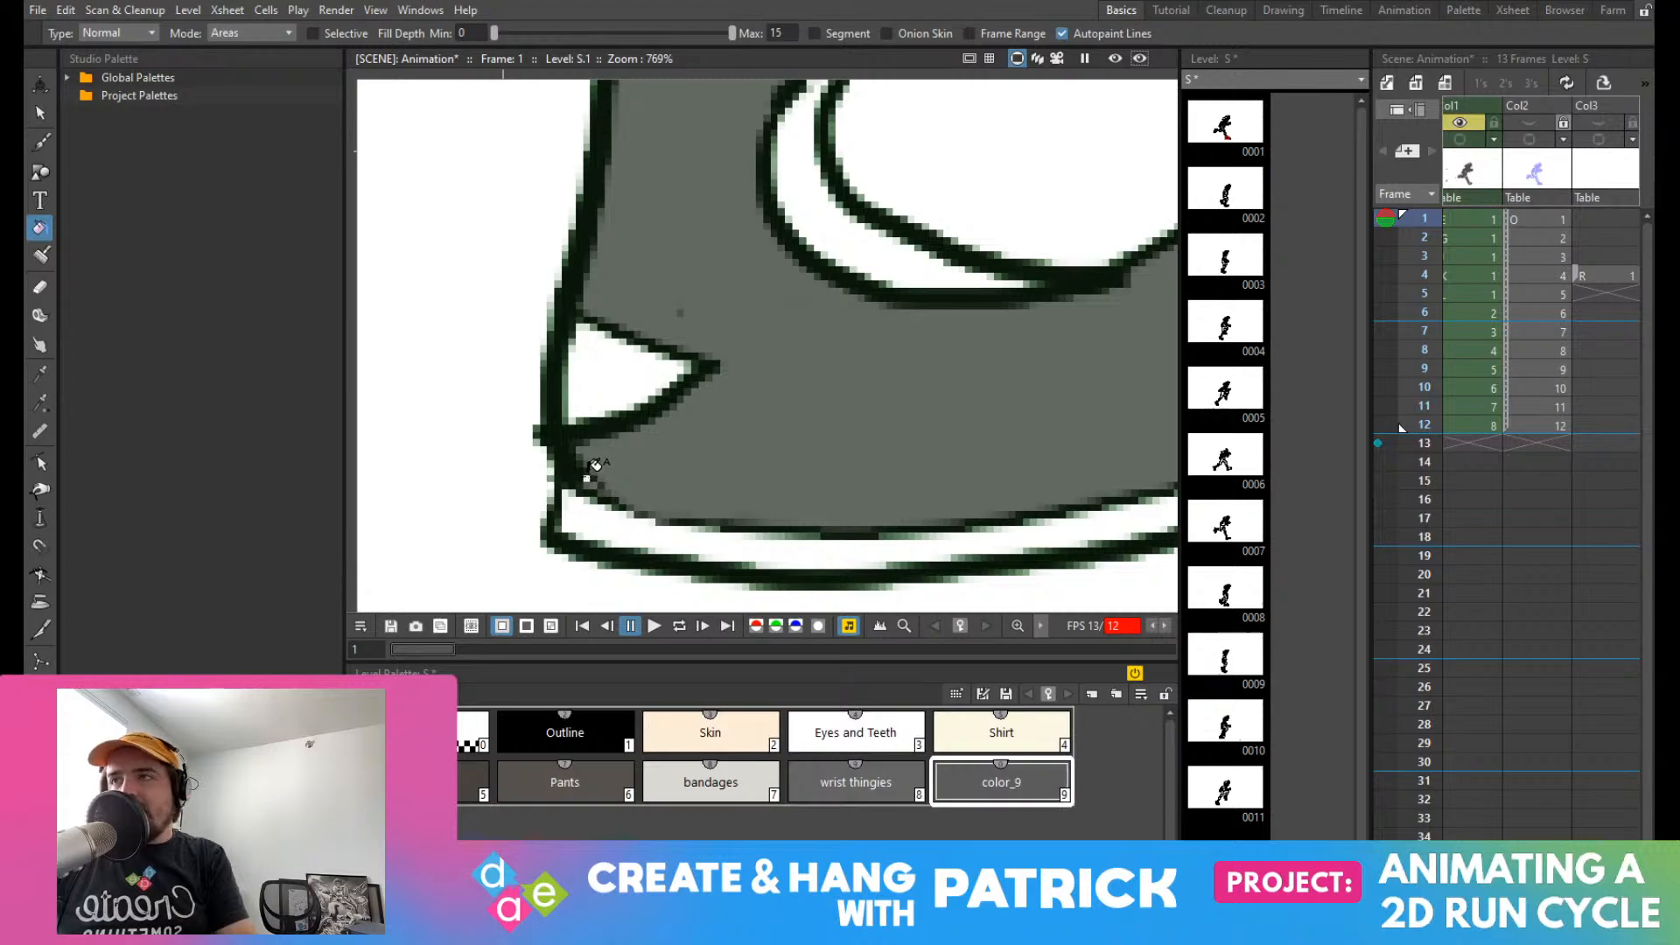
scroll(586, 463, "down", 5)
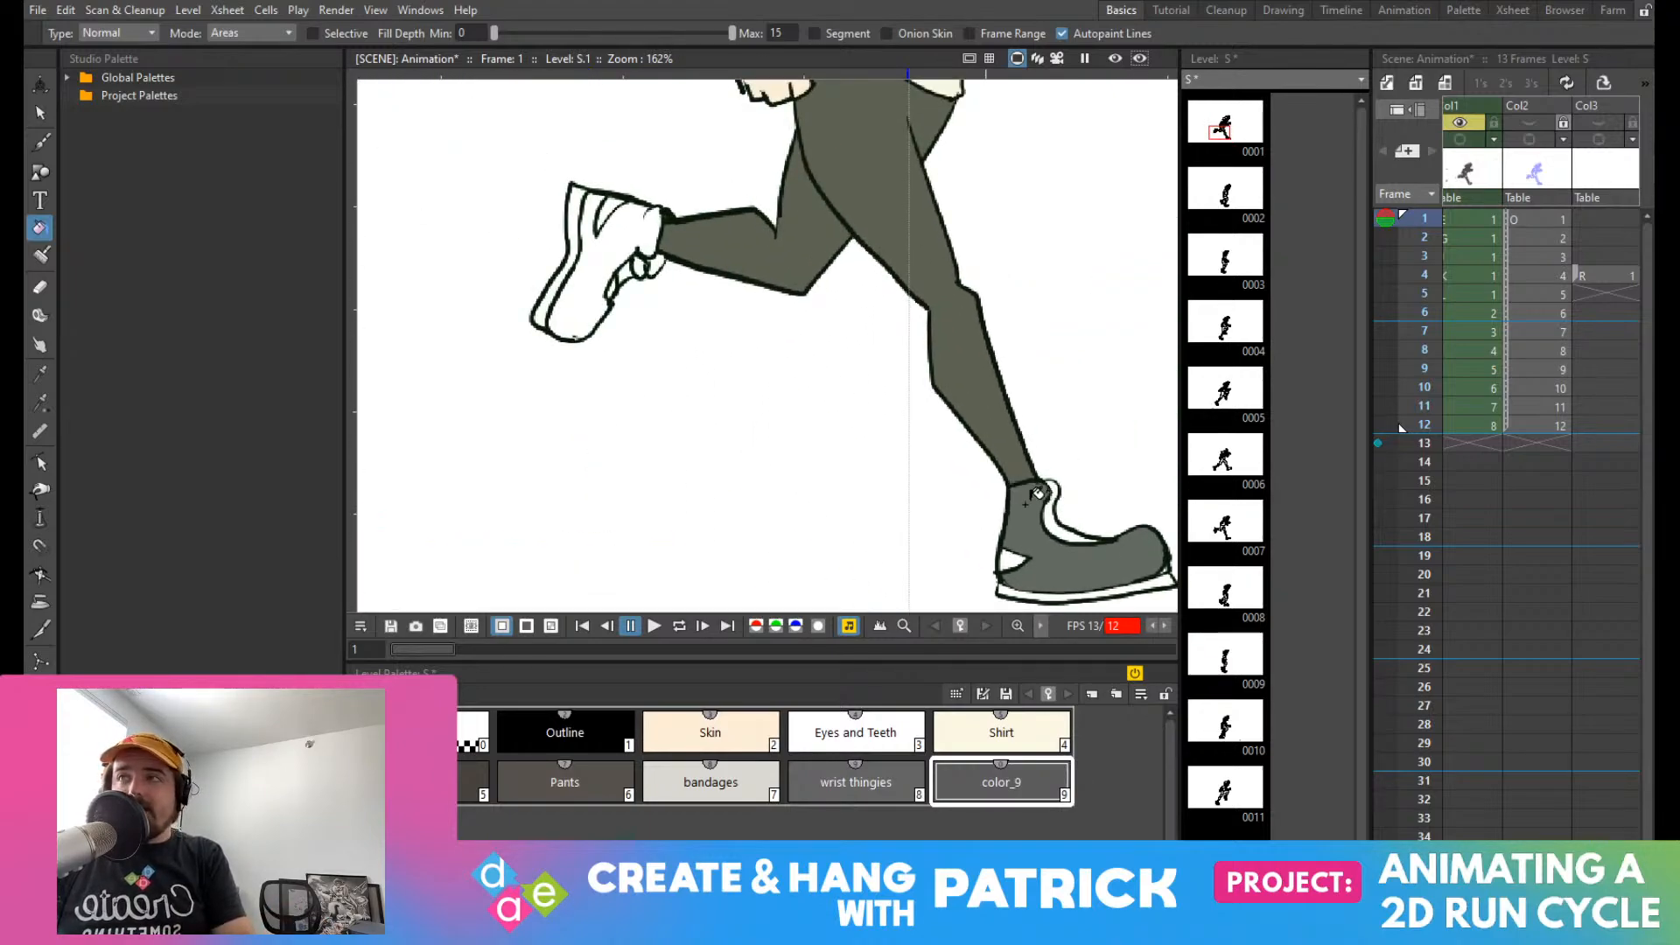
Step: Fill the main body of the raised back shoe with color_9 and check the small gap at its toe
left_click(627, 186)
scroll(627, 210, "up", 5)
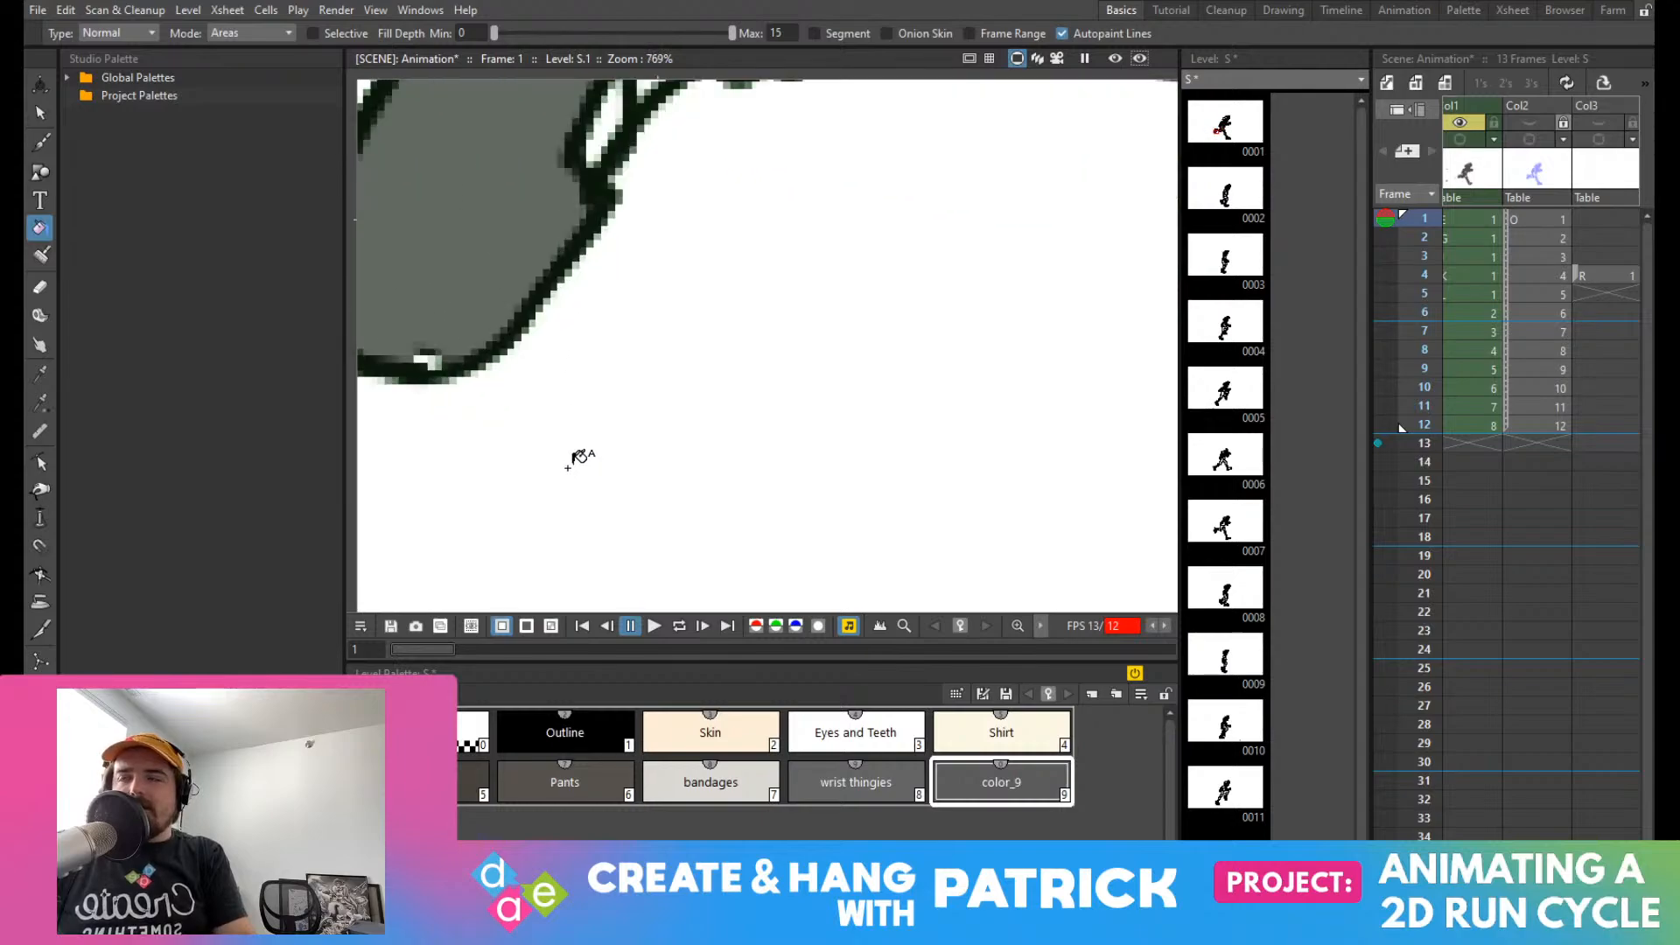
scroll(694, 480, "down", 2)
scroll(687, 461, "up", 4)
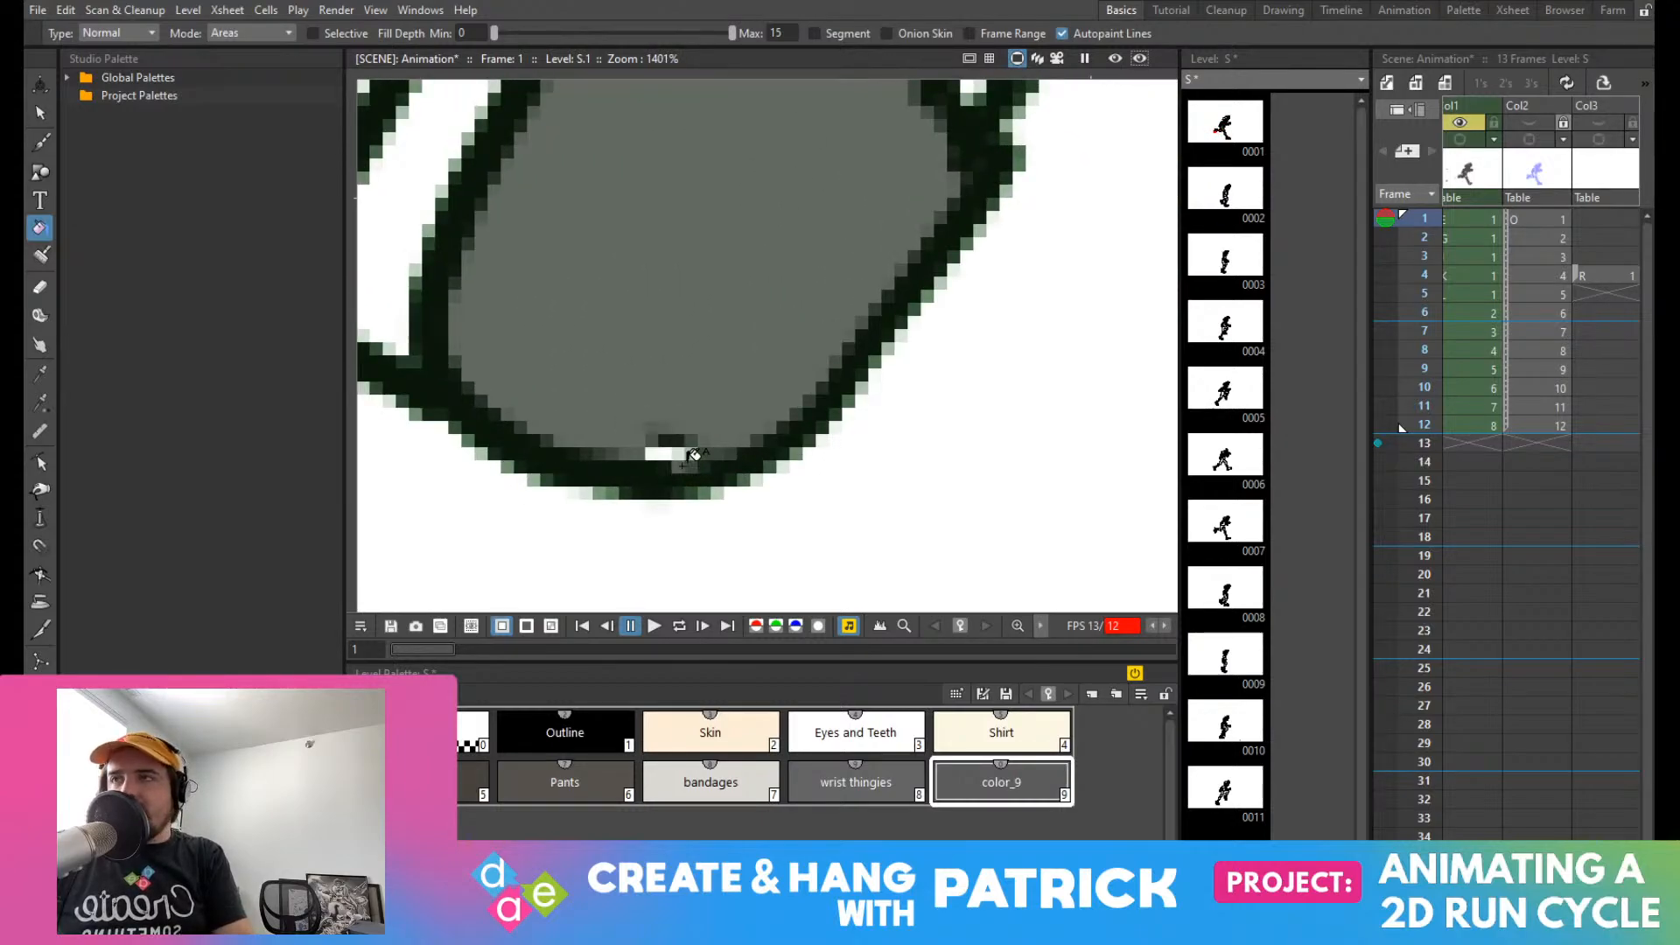
scroll(718, 411, "down", 6)
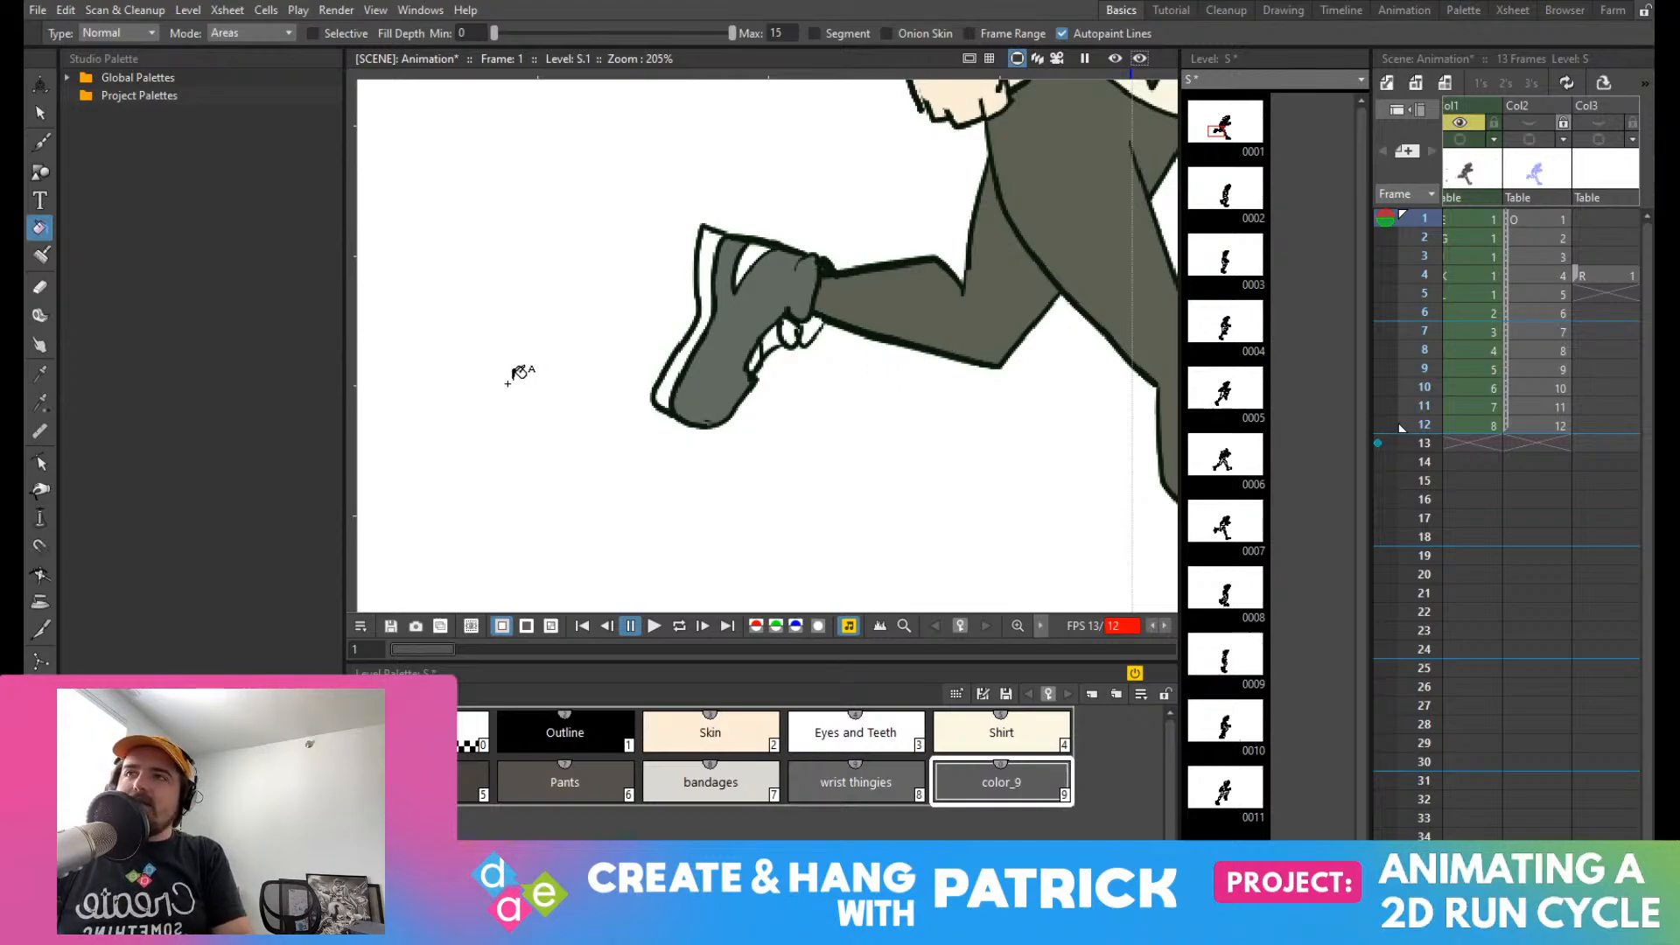
Step: Try filling the tongue of the front shoe with the color_9 style
left_click_drag(803, 323, 456, 202)
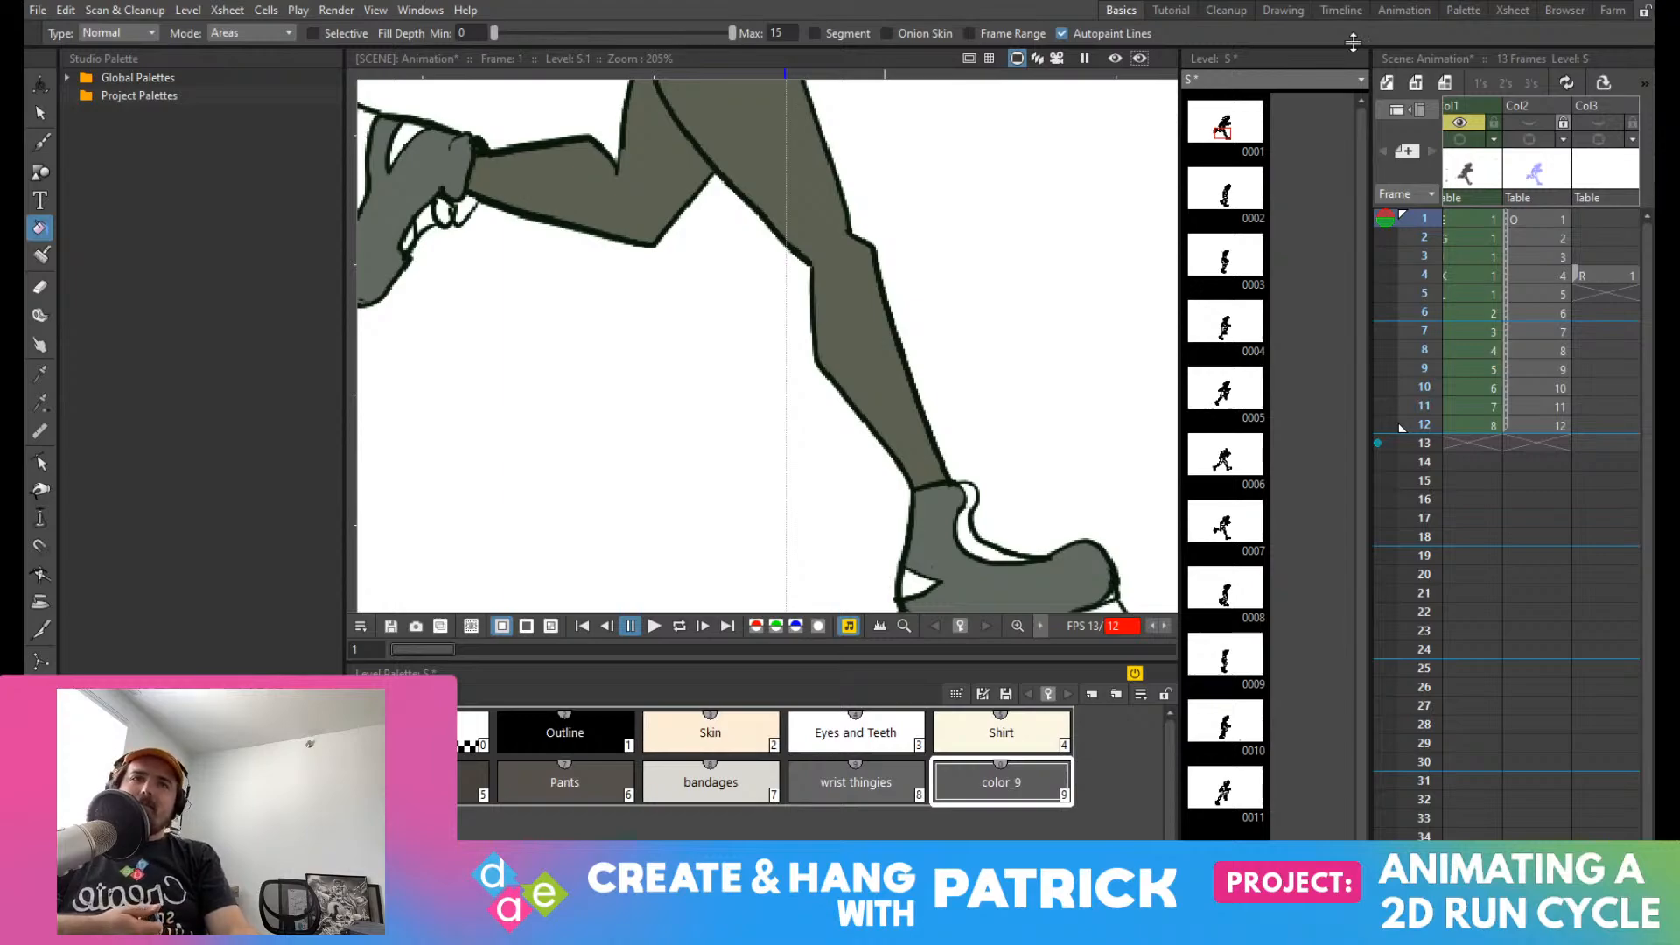
scroll(1039, 397, "up", 3)
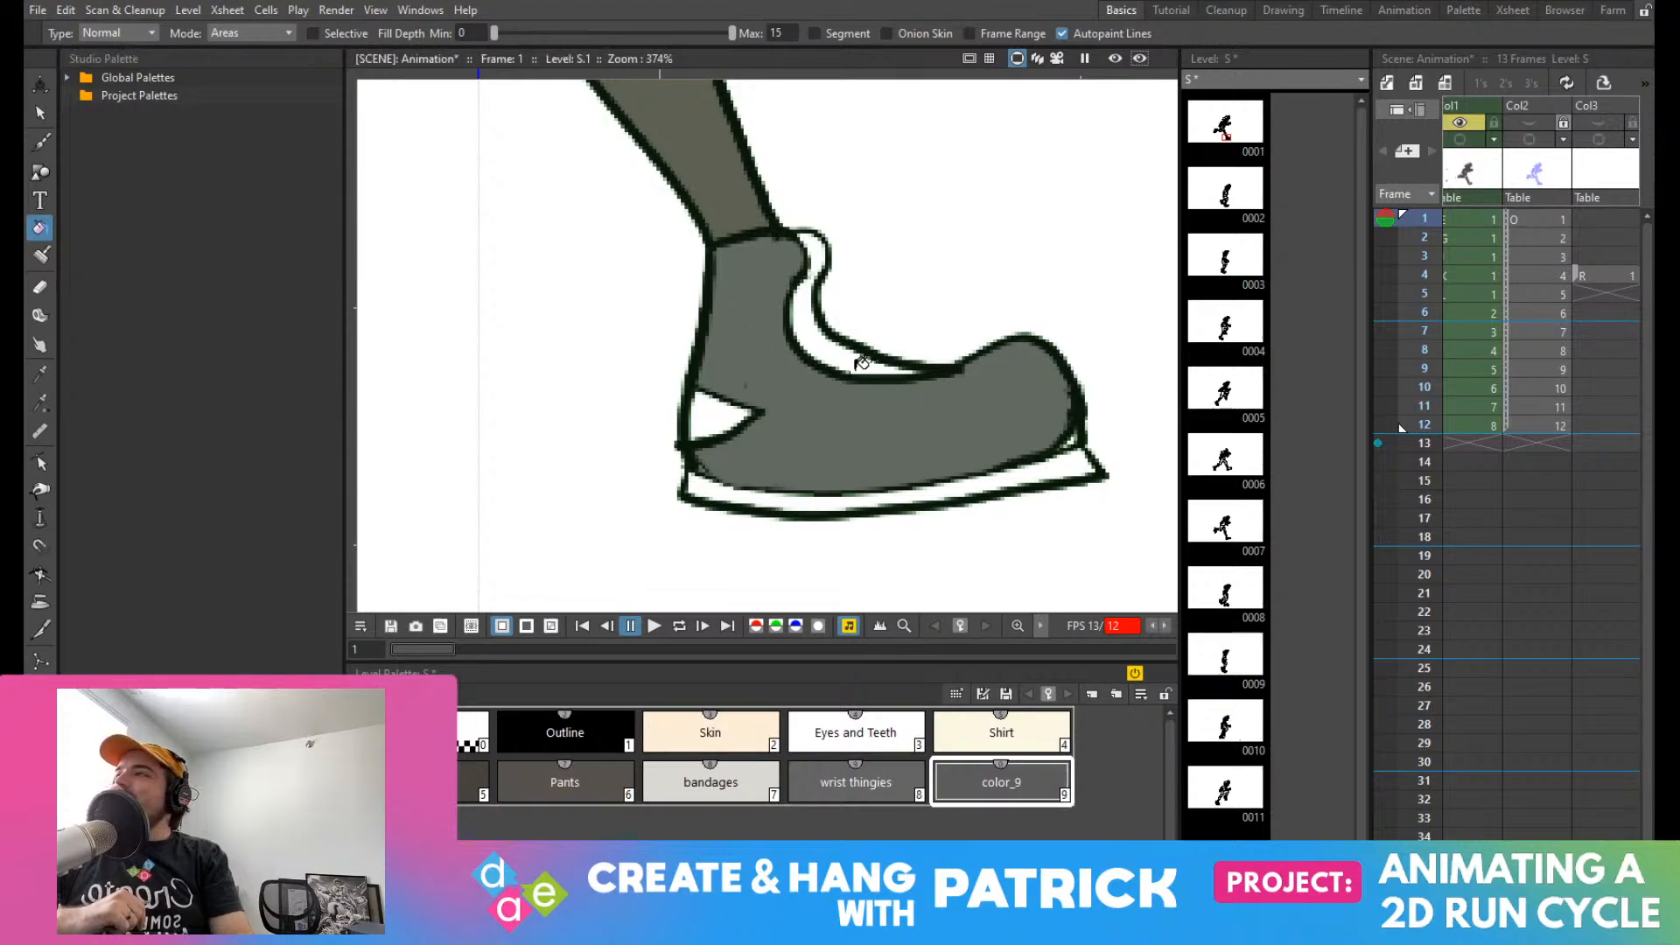
left_click(842, 354)
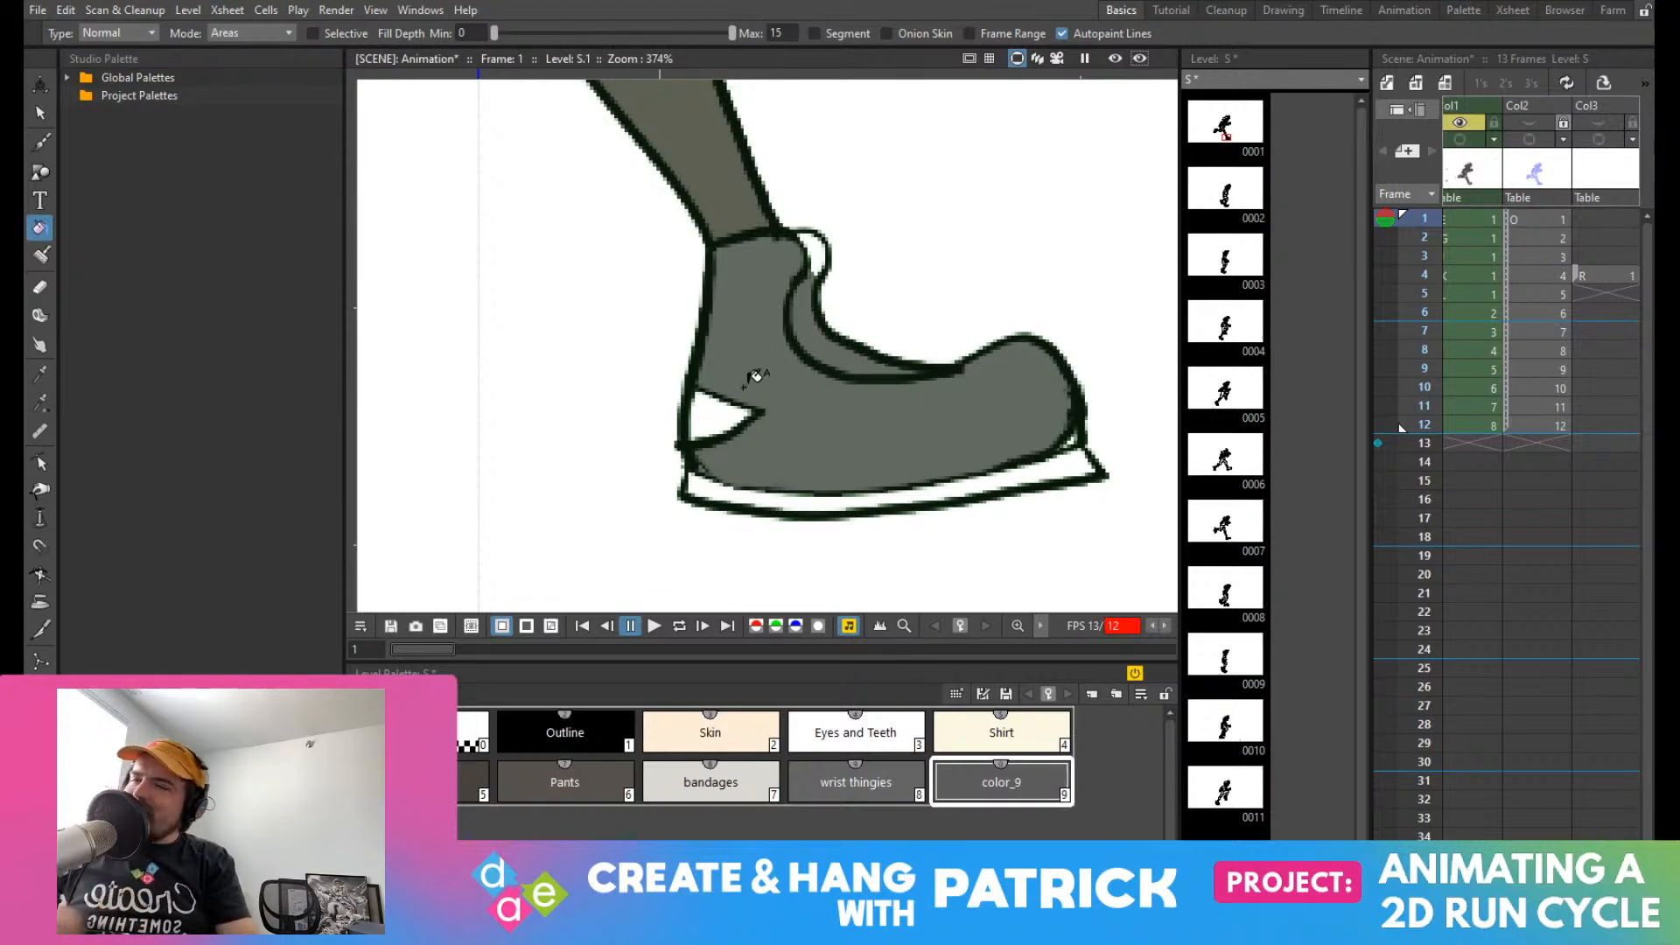
key("ctrl+z")
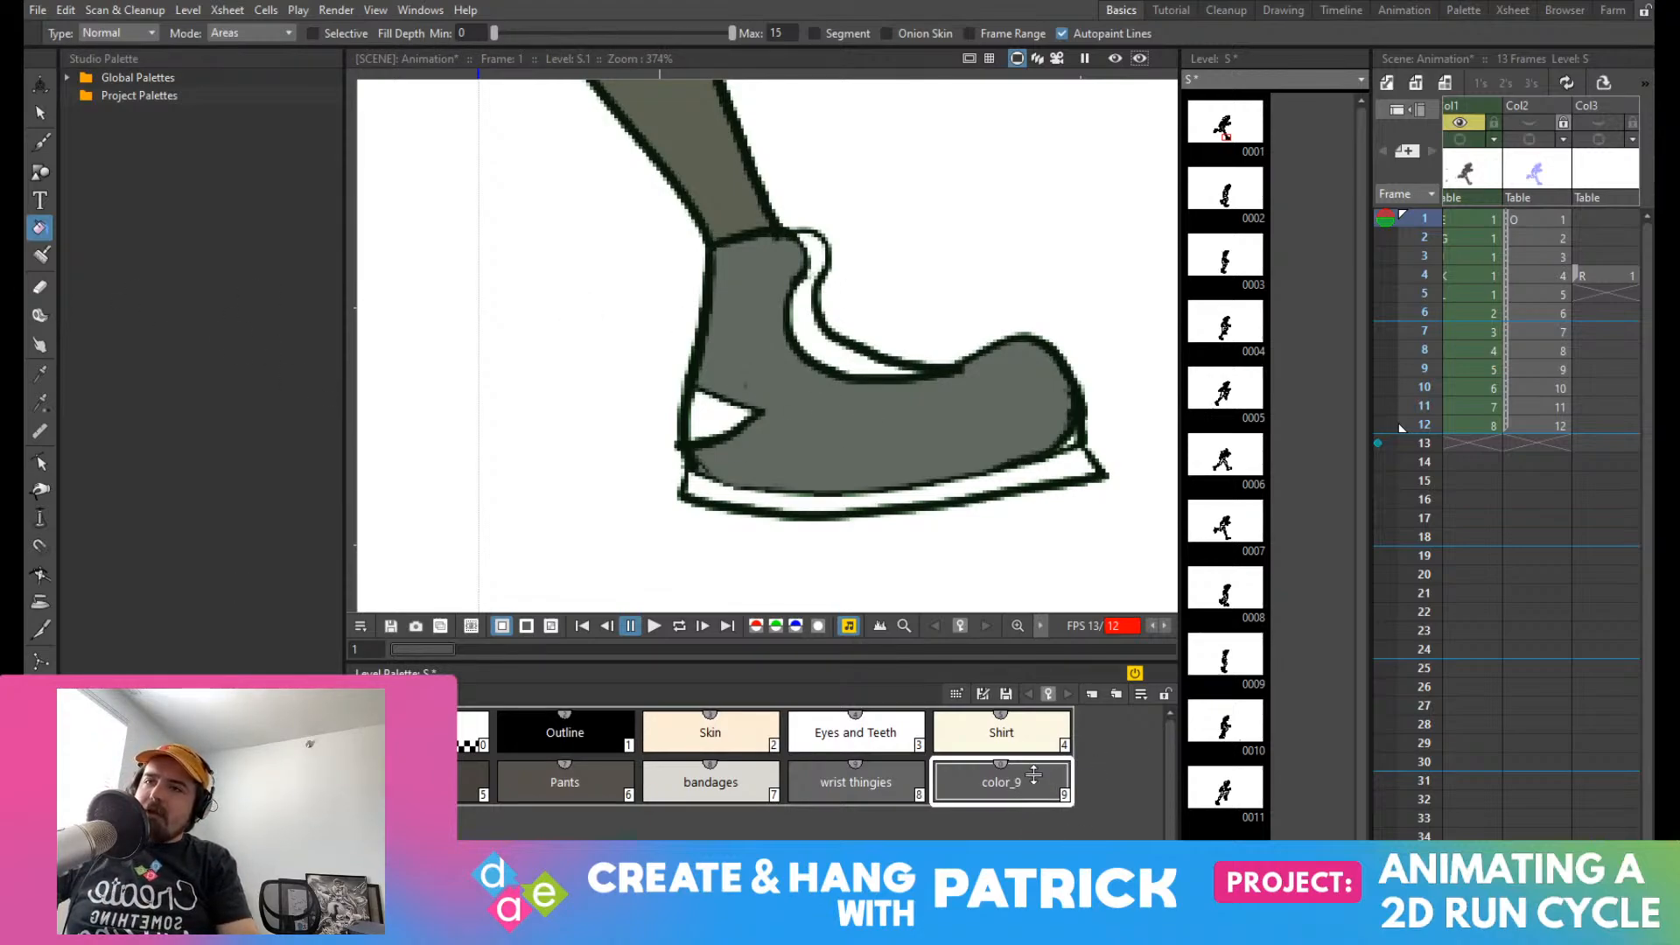
Step: Rename the dark grey color_9 style as "Shoes"
double_click(1033, 774)
type("Shoes")
key("Return")
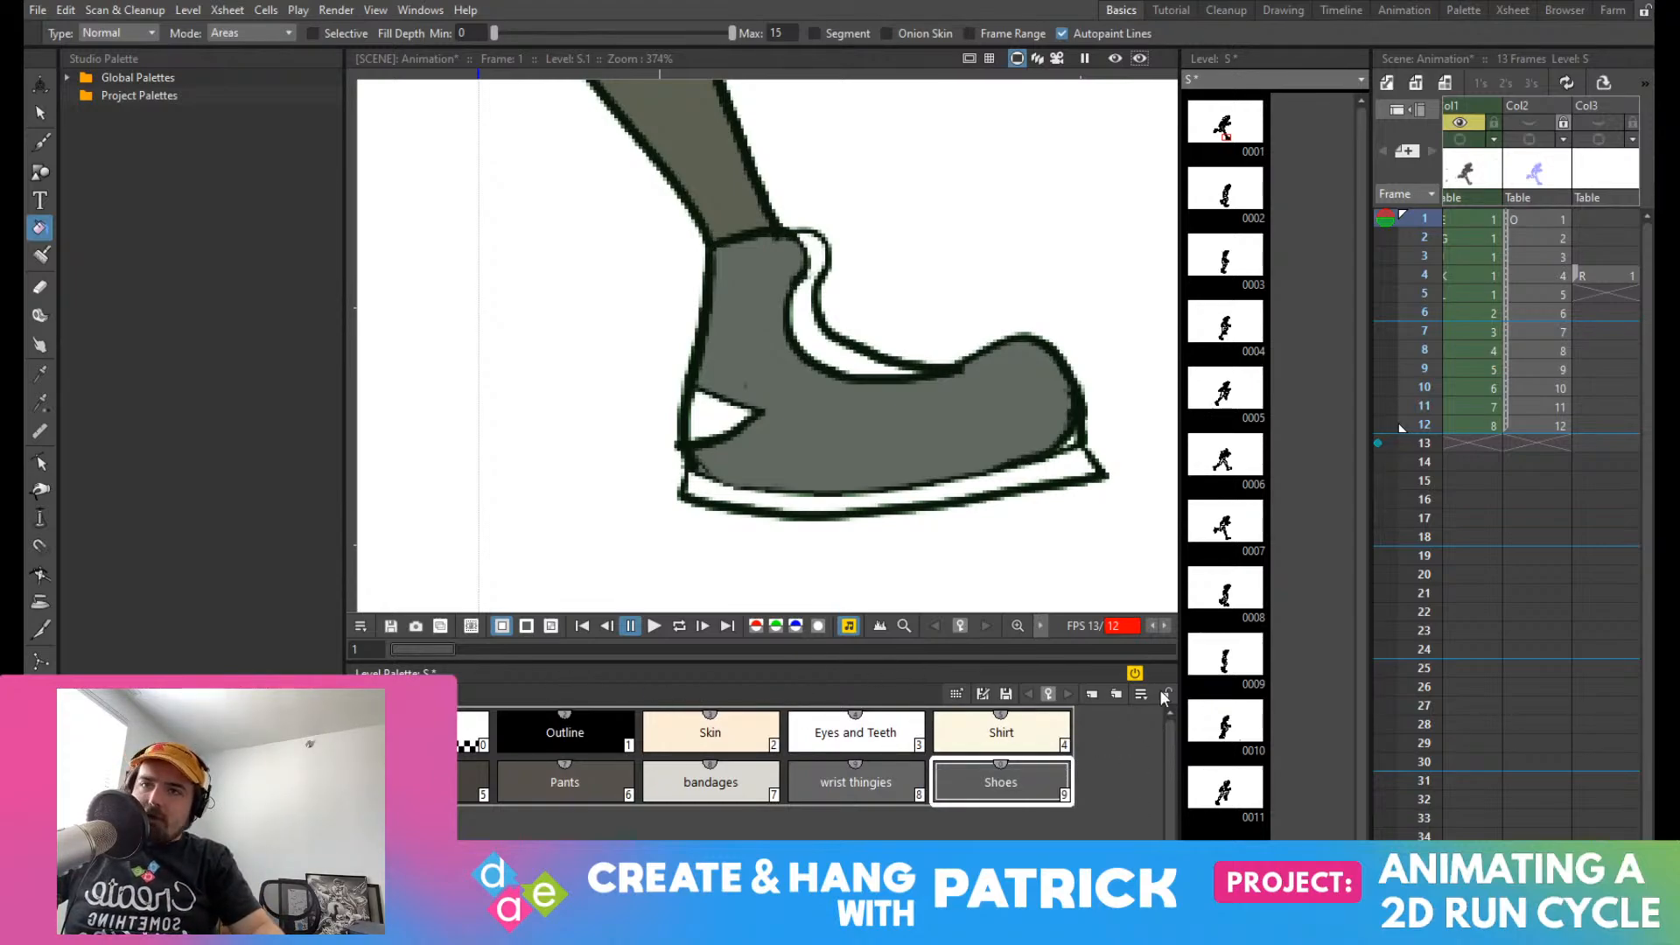
Step: Add a lighter grey style to the level palette and fill the front shoe's tongue with it
left_click(1212, 739)
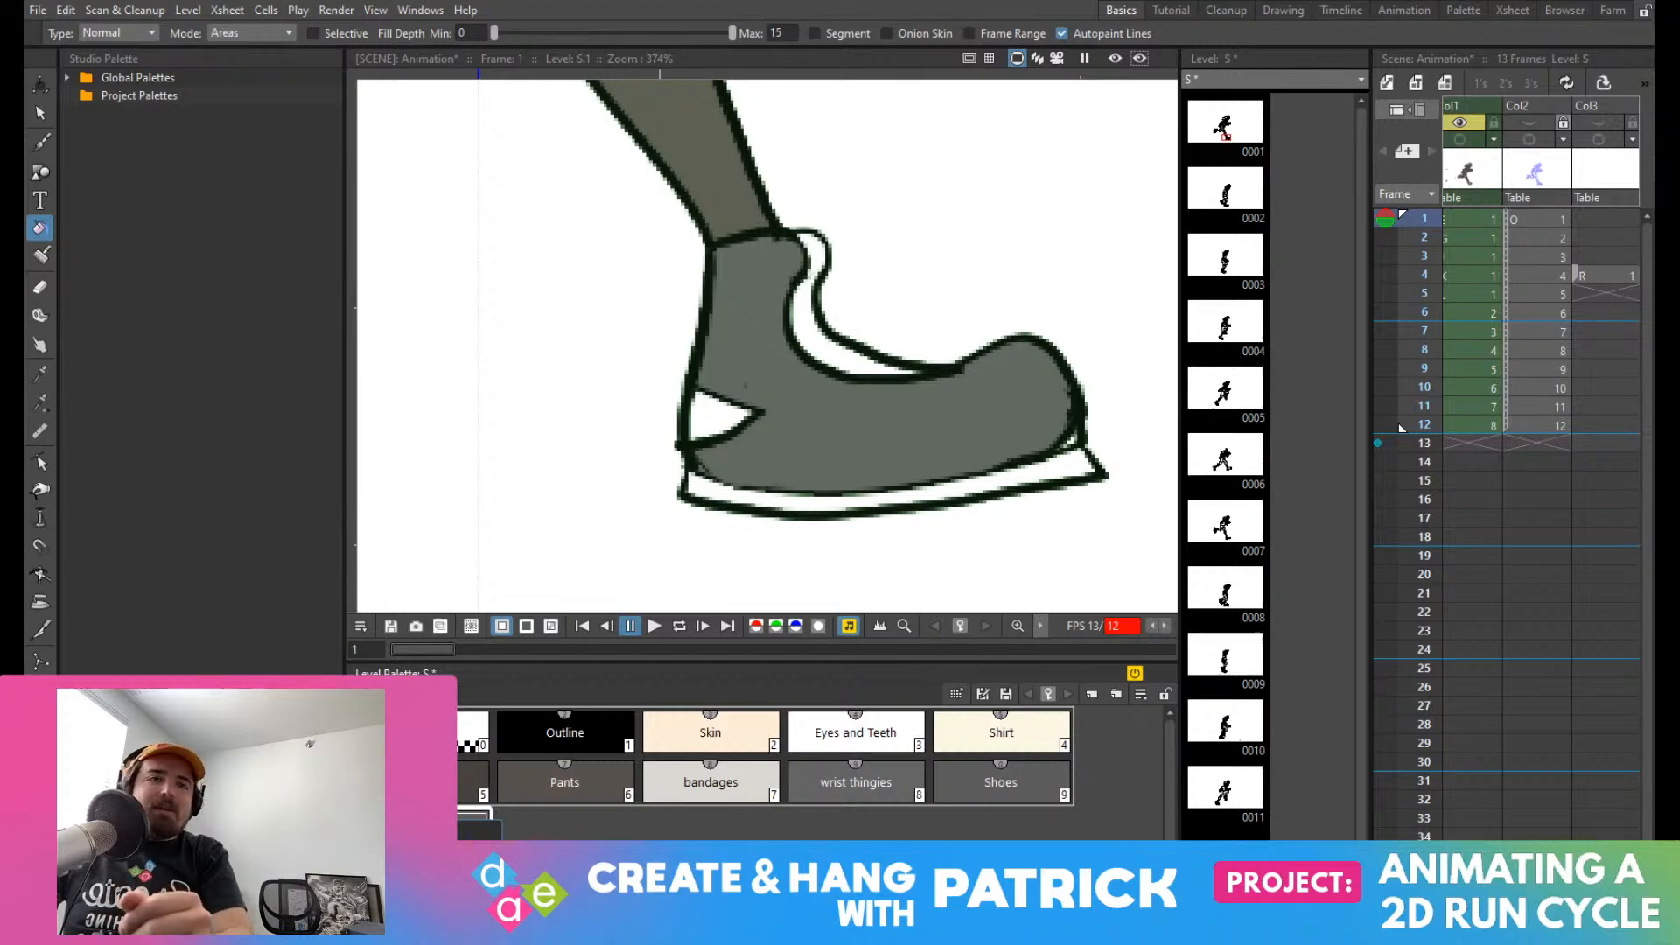
scroll(555, 424, "down", 6)
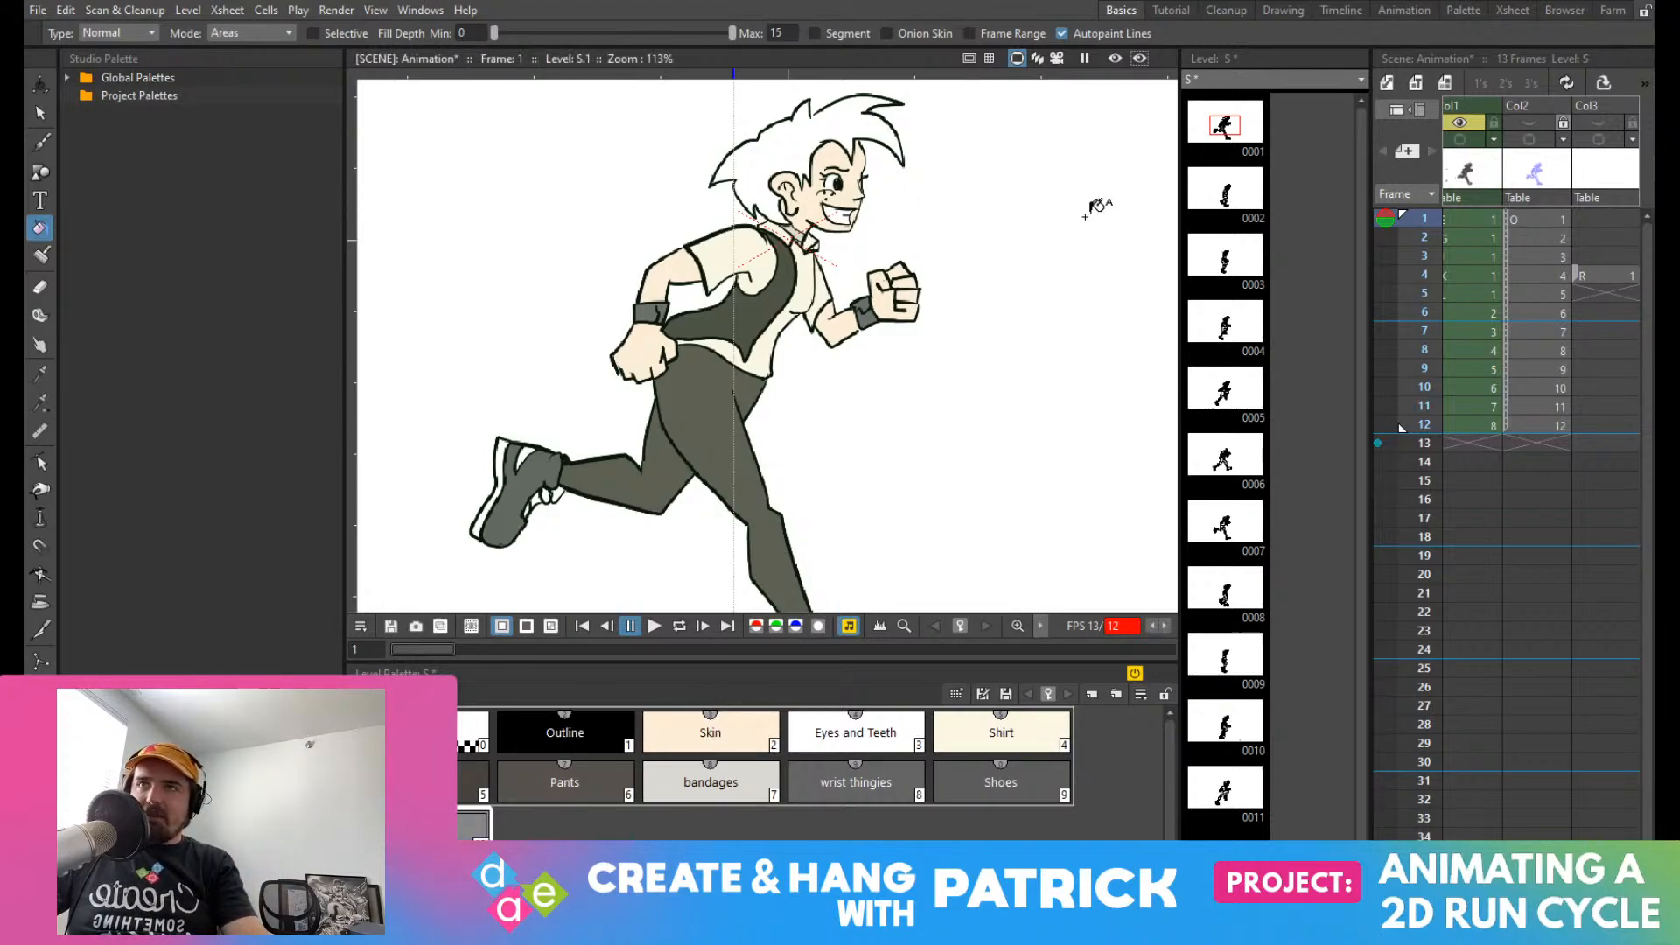
scroll(874, 300, "down", 4)
scroll(833, 434, "up", 9)
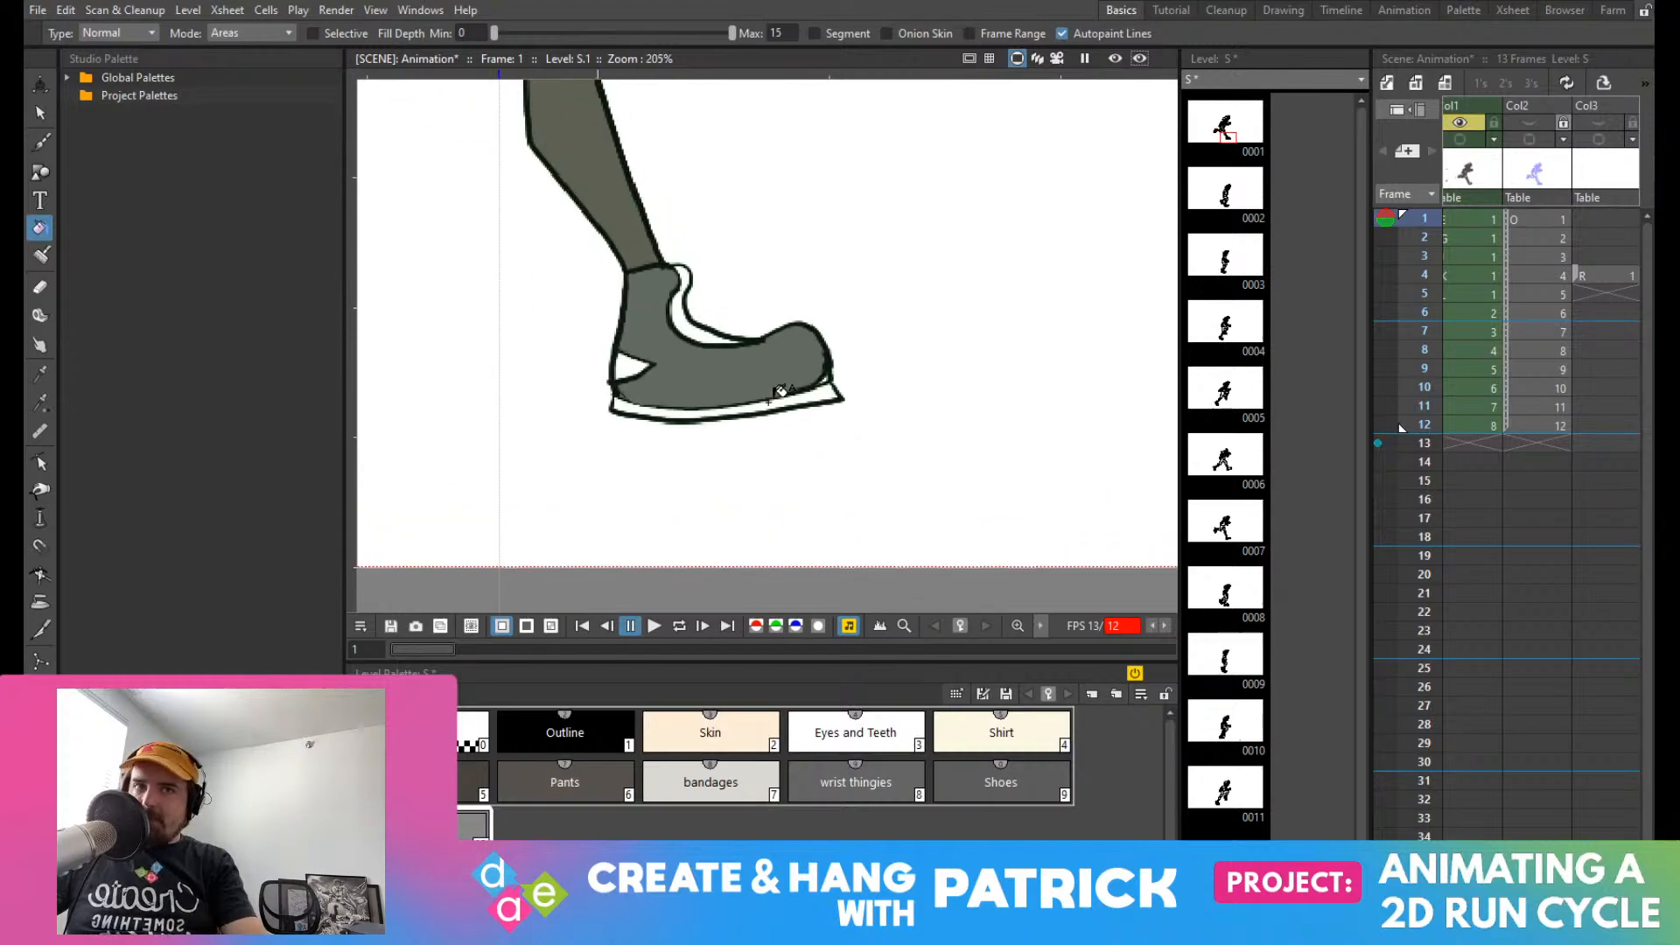
left_click(862, 426)
left_click(857, 359)
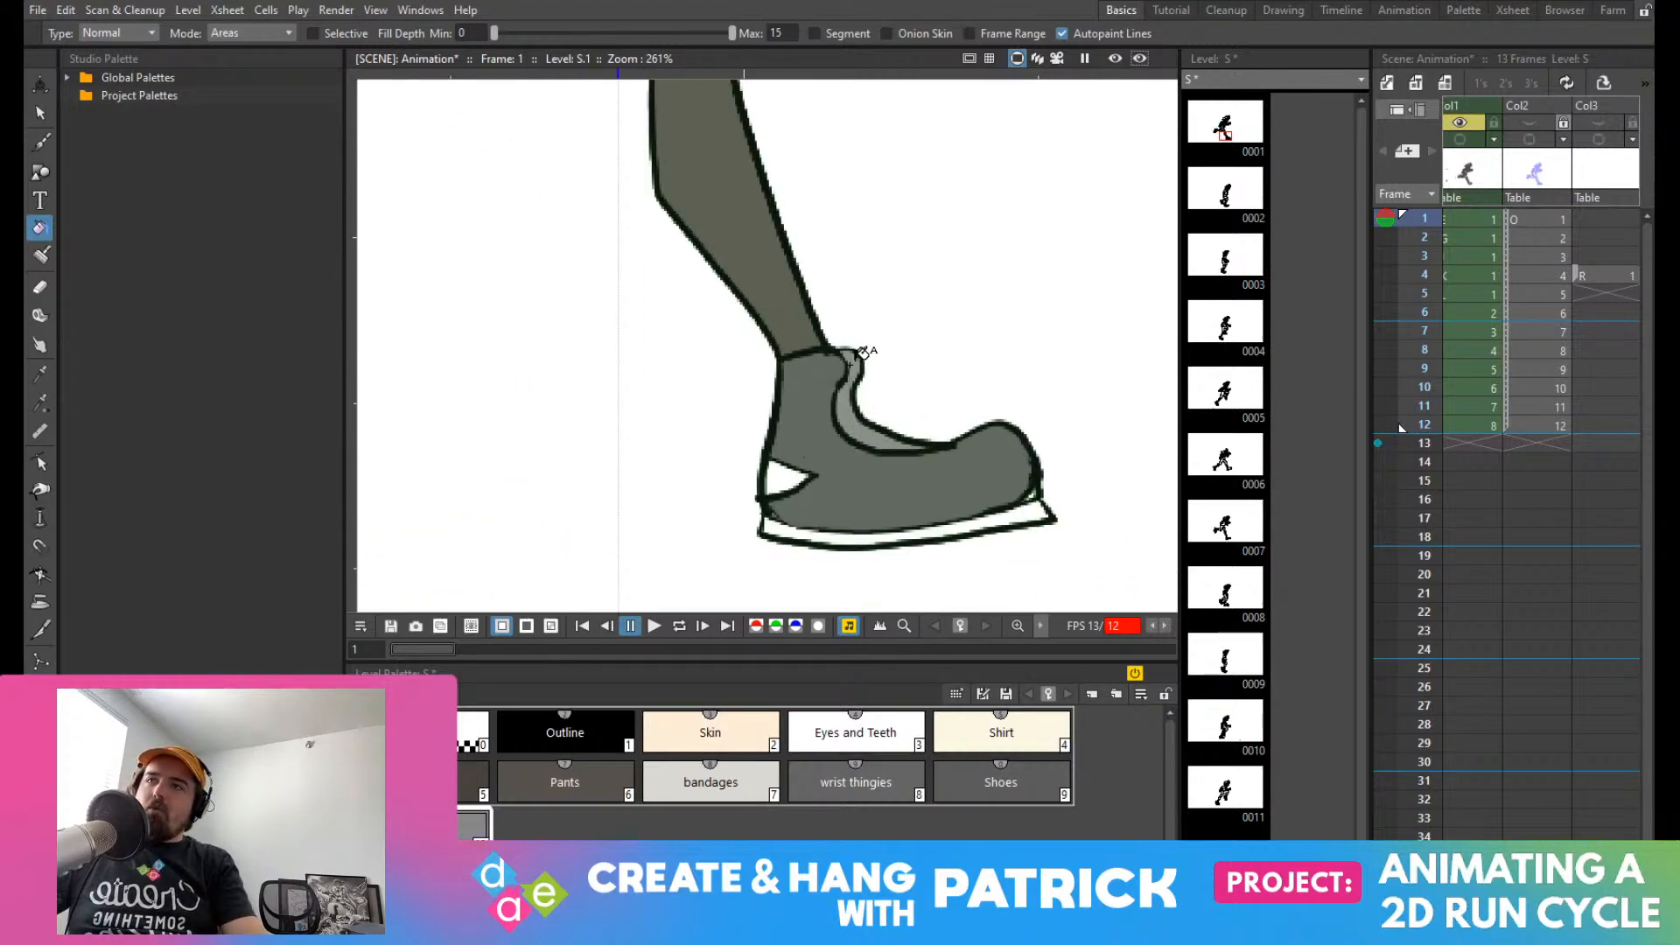
Step: Fill the tongue and lace sections of the raised back shoe with the lighter grey style
scroll(859, 359, "up", 1)
scroll(862, 391, "down", 6)
scroll(995, 462, "up", 10)
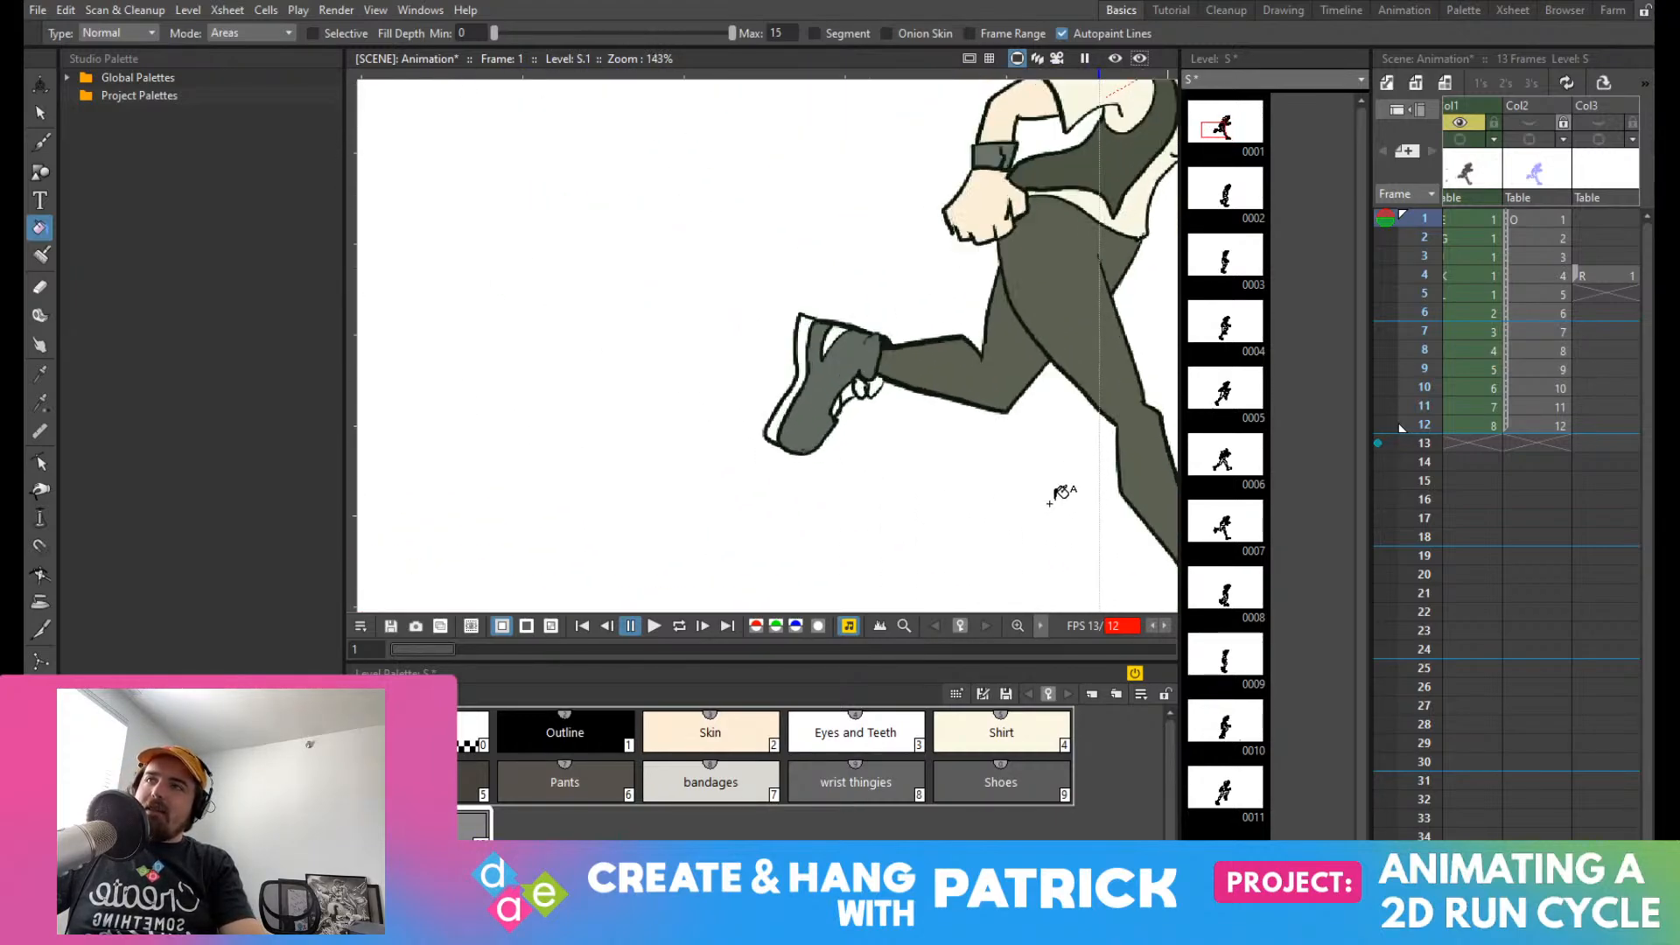
scroll(808, 353, "up", 1)
left_click(832, 339)
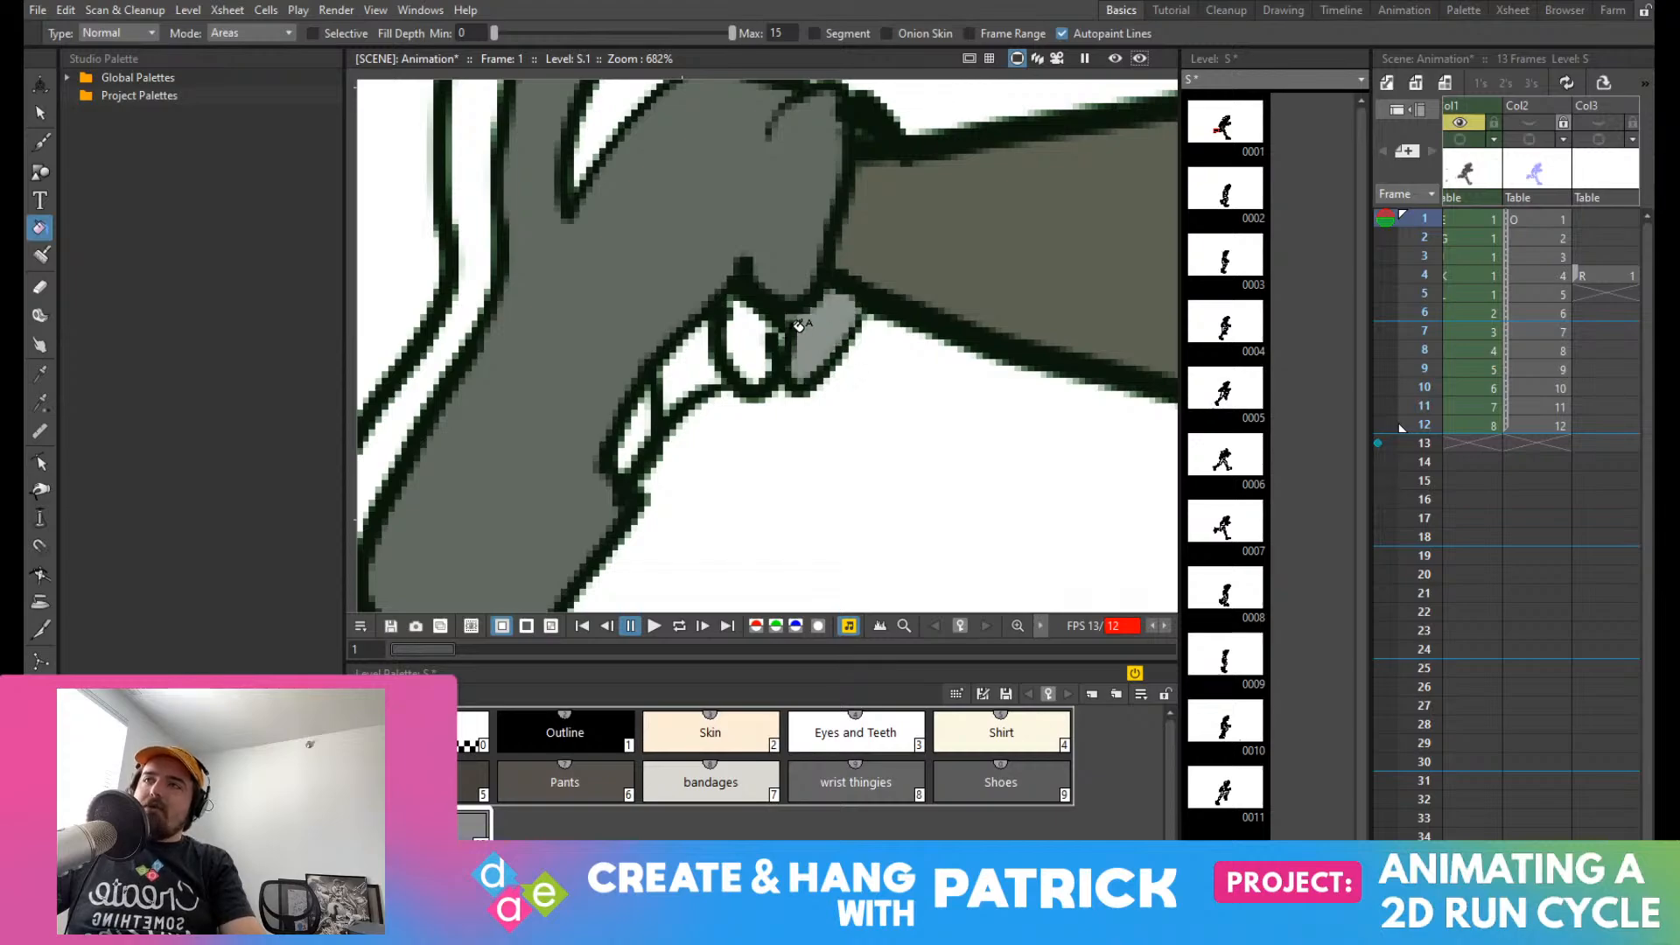
left_click(745, 315)
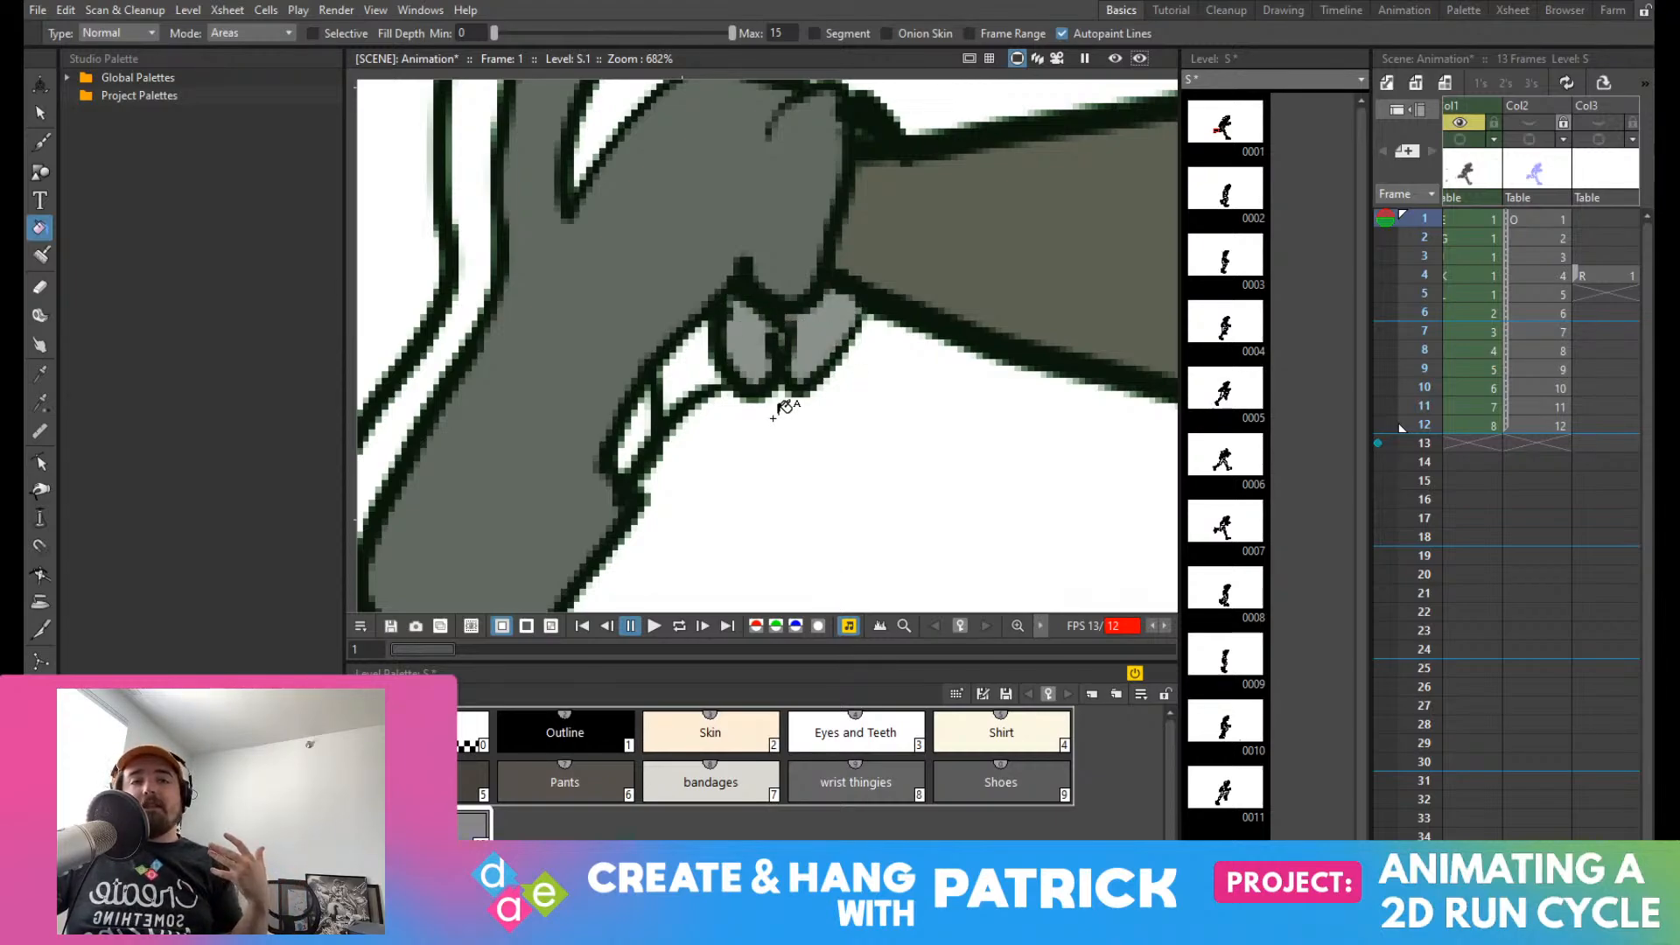
left_click(706, 368)
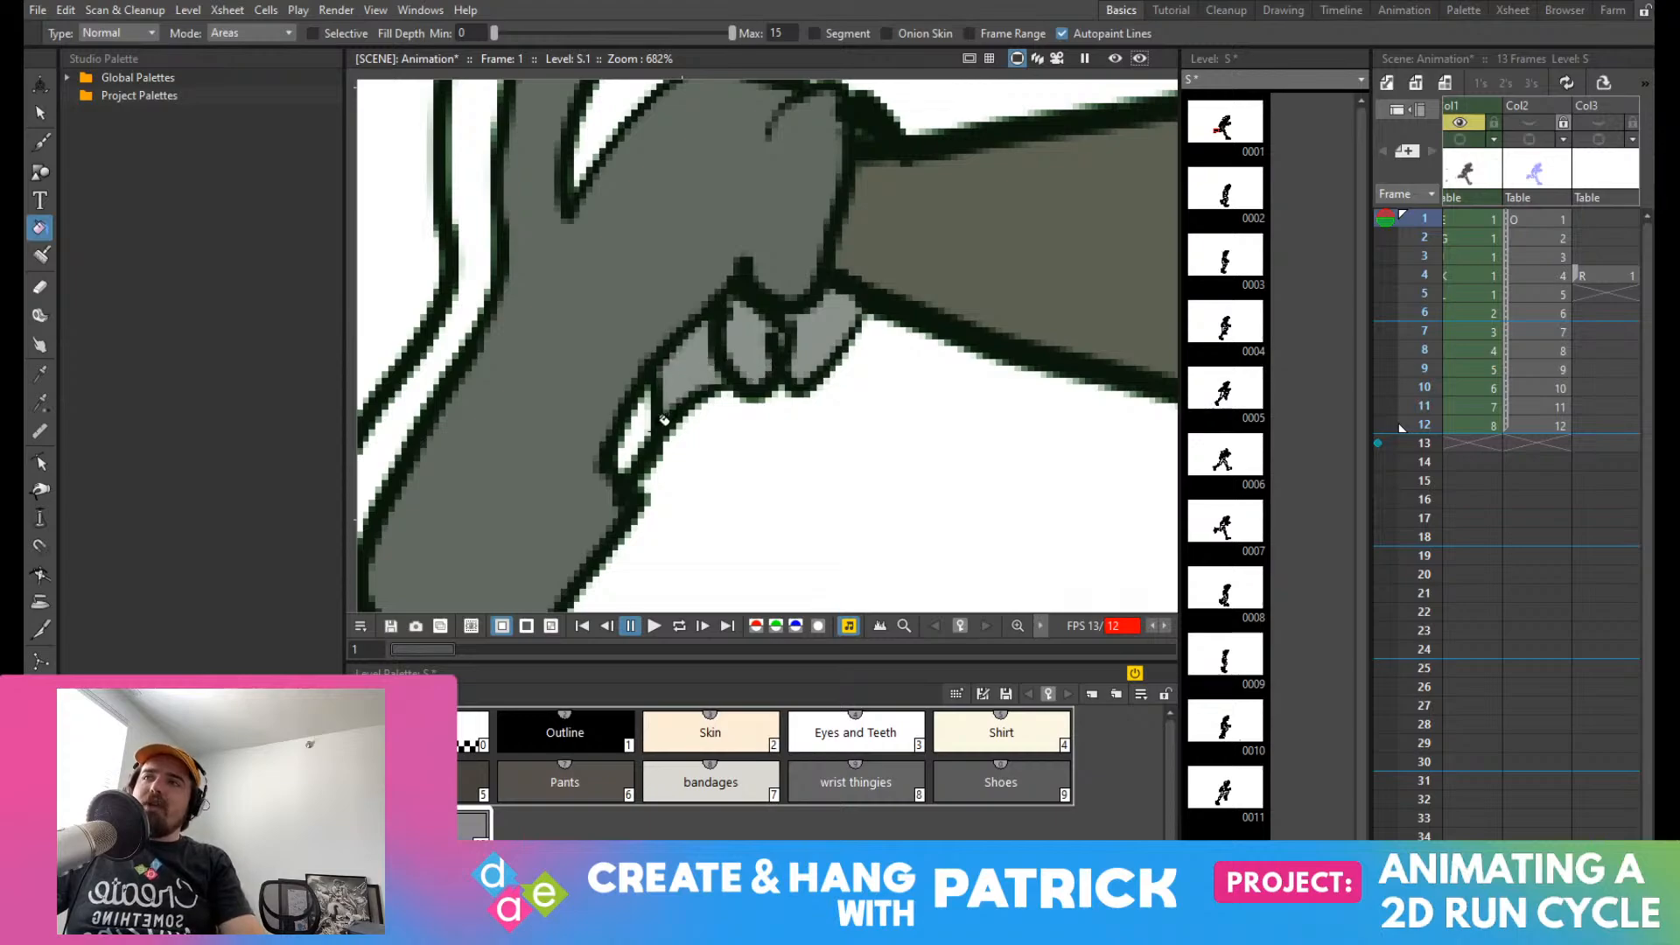
left_click(645, 438)
scroll(634, 438, "down", 10)
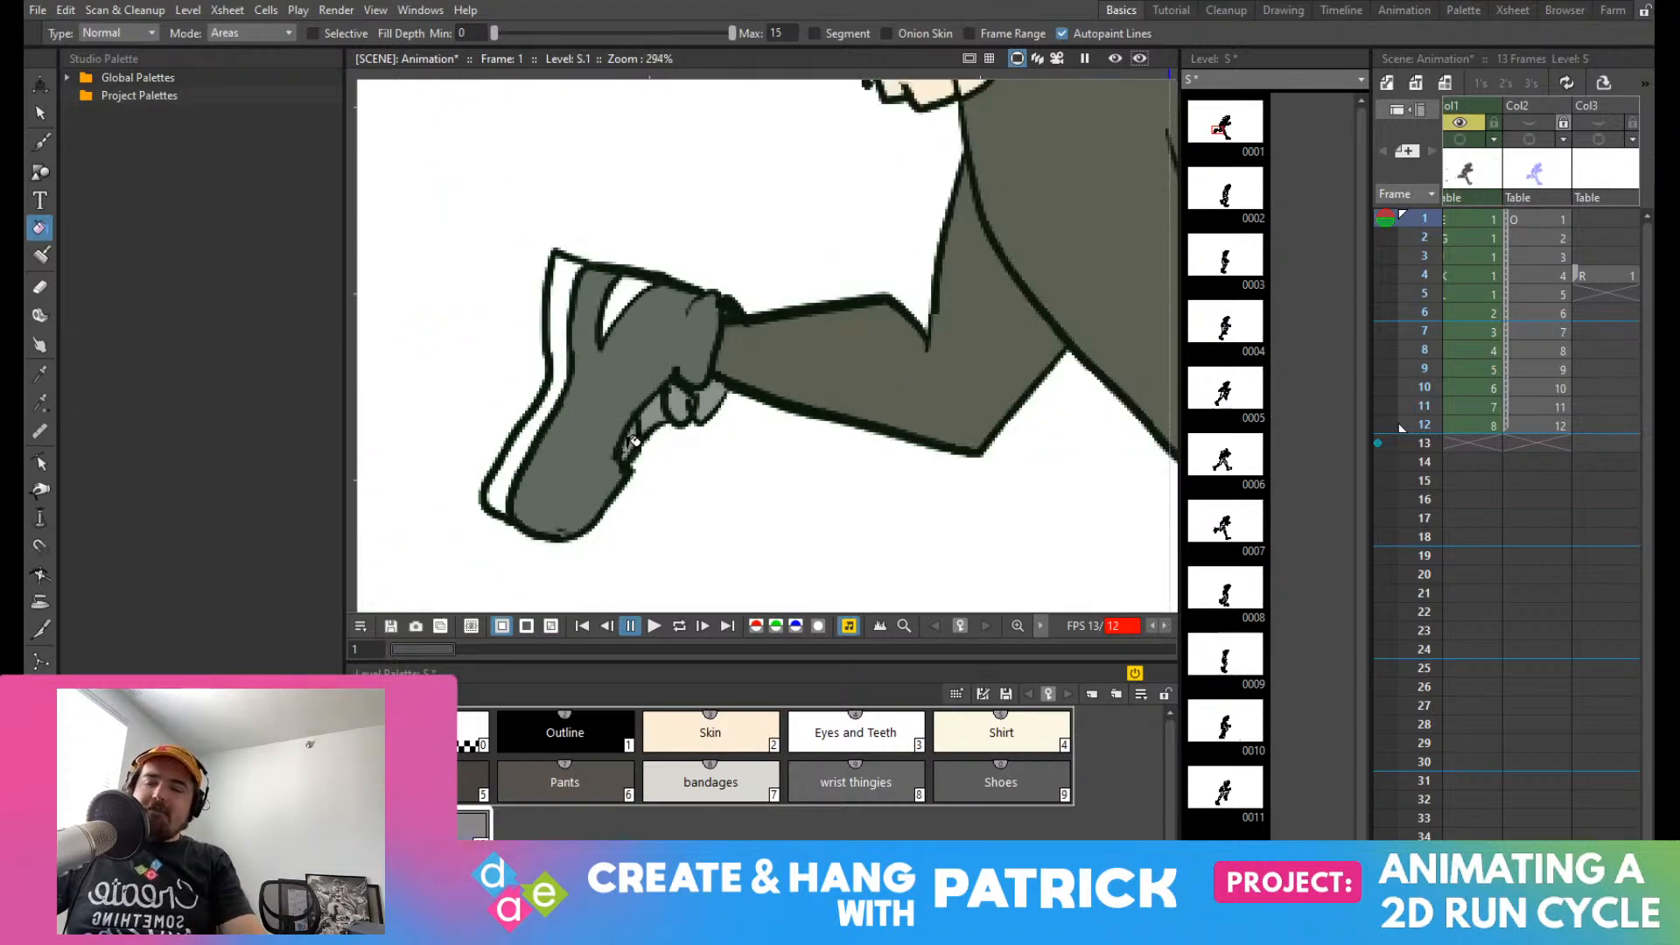
left_click_drag(610, 450, 450, 415)
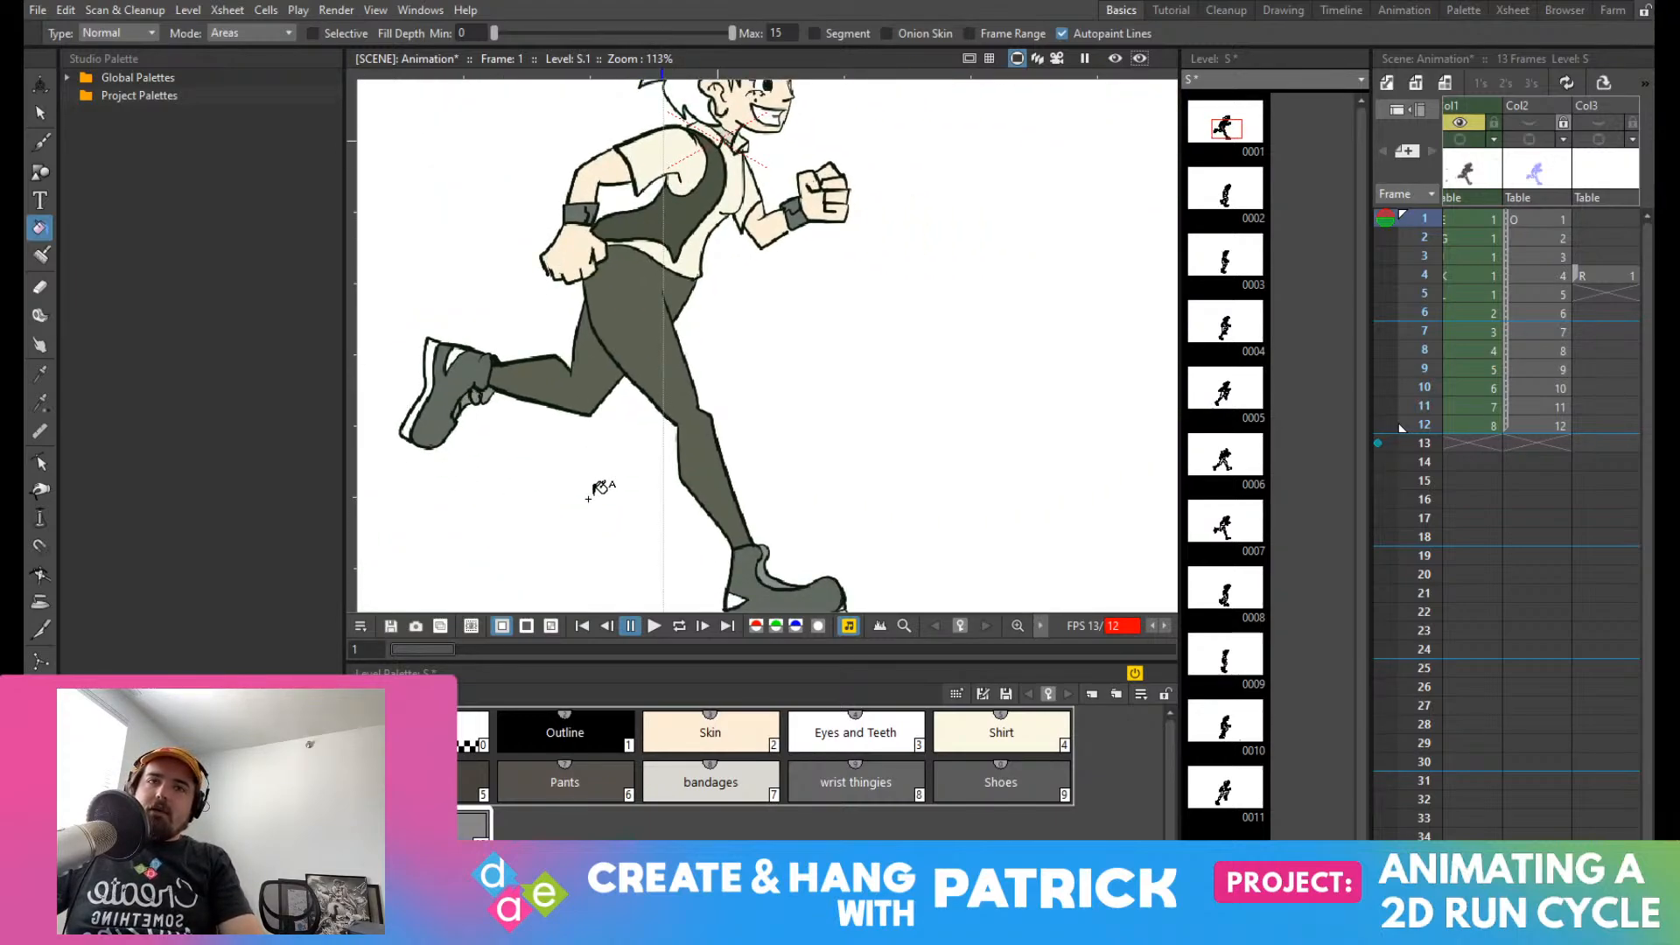
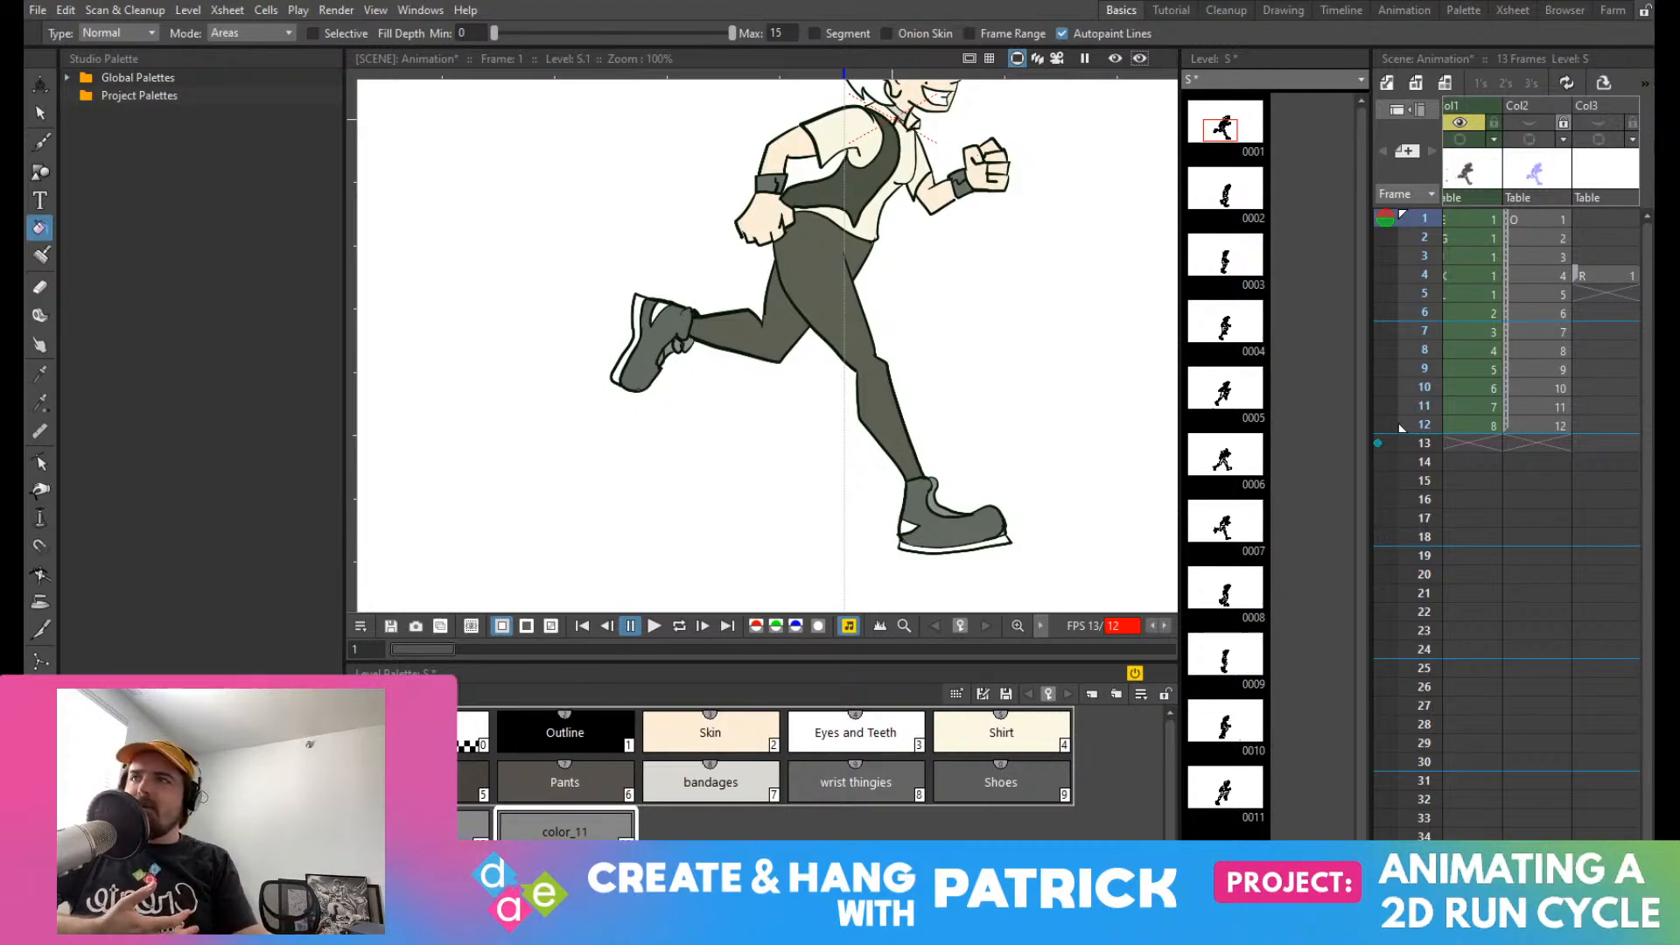
Step: Change the color_11 style to blue and fill the sole and heel patch of the raised back shoe with it
scroll(765, 516, "up", 3)
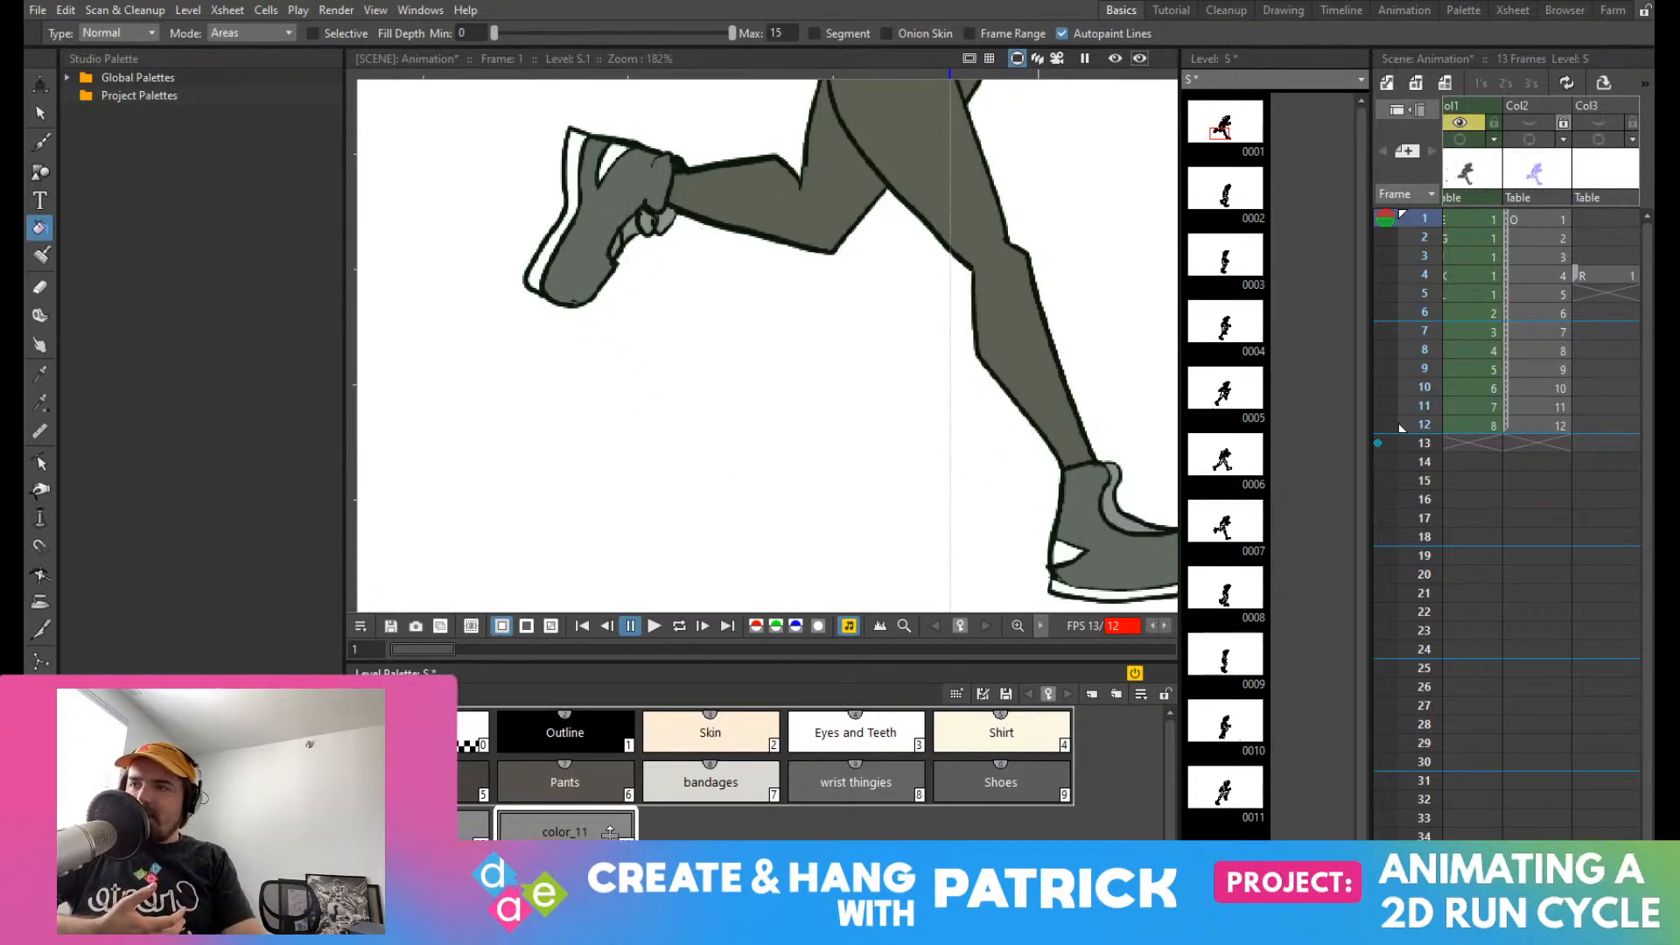
double_click(611, 831)
left_click(640, 811)
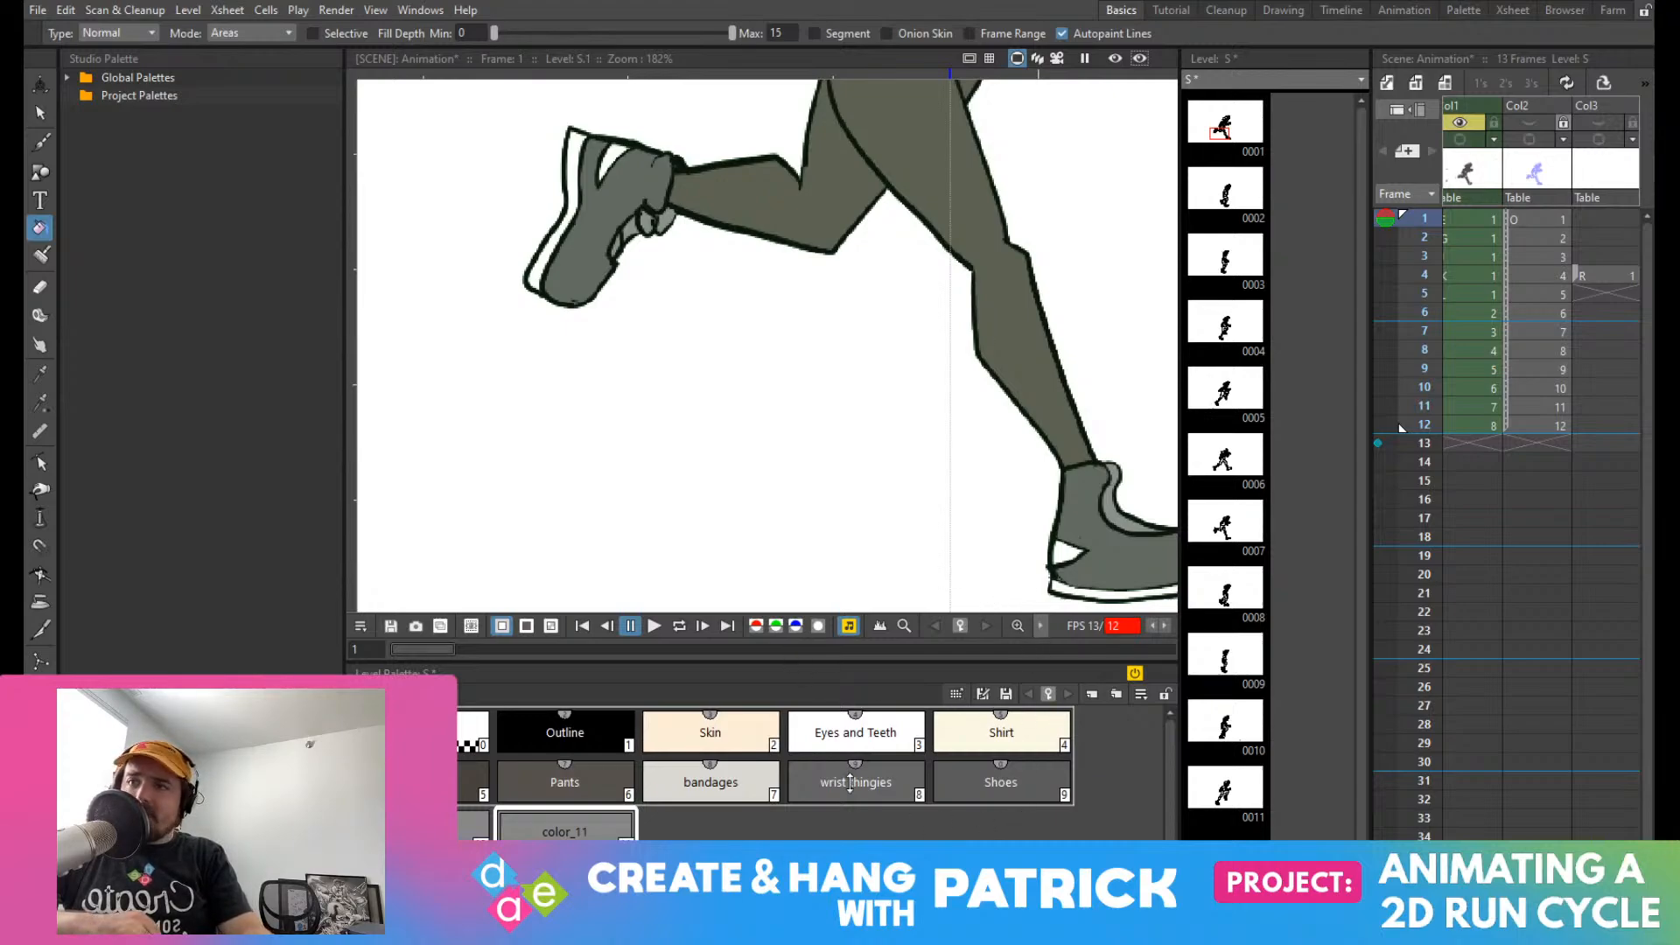
left_click(565, 829)
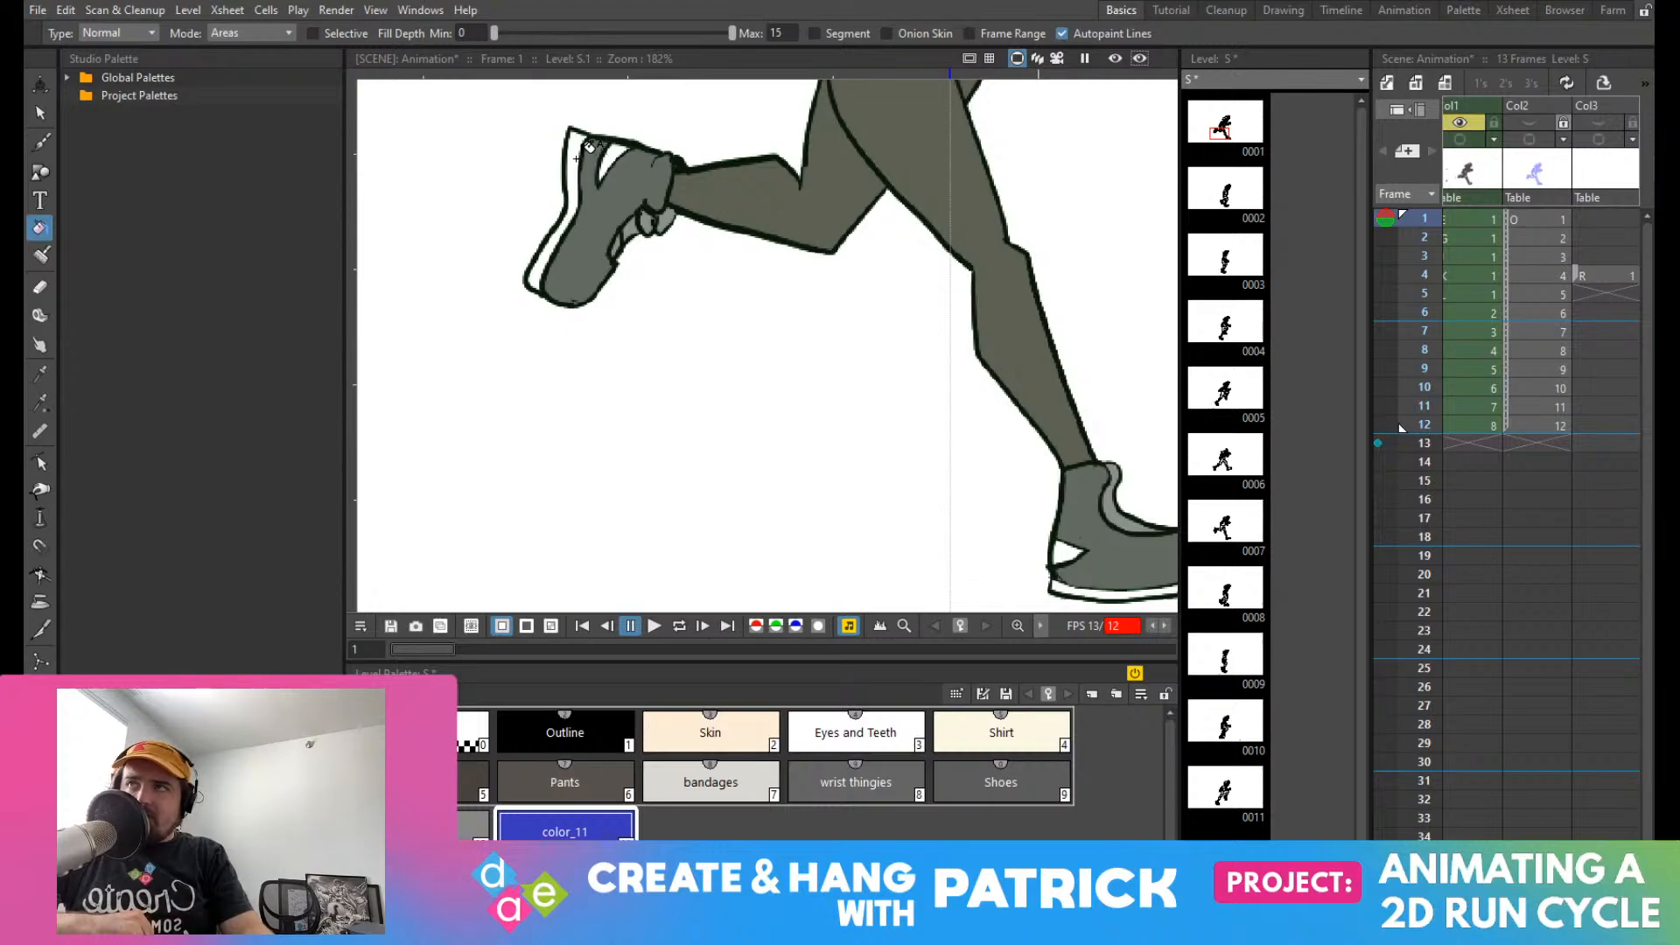
left_click(575, 147)
left_click(609, 156)
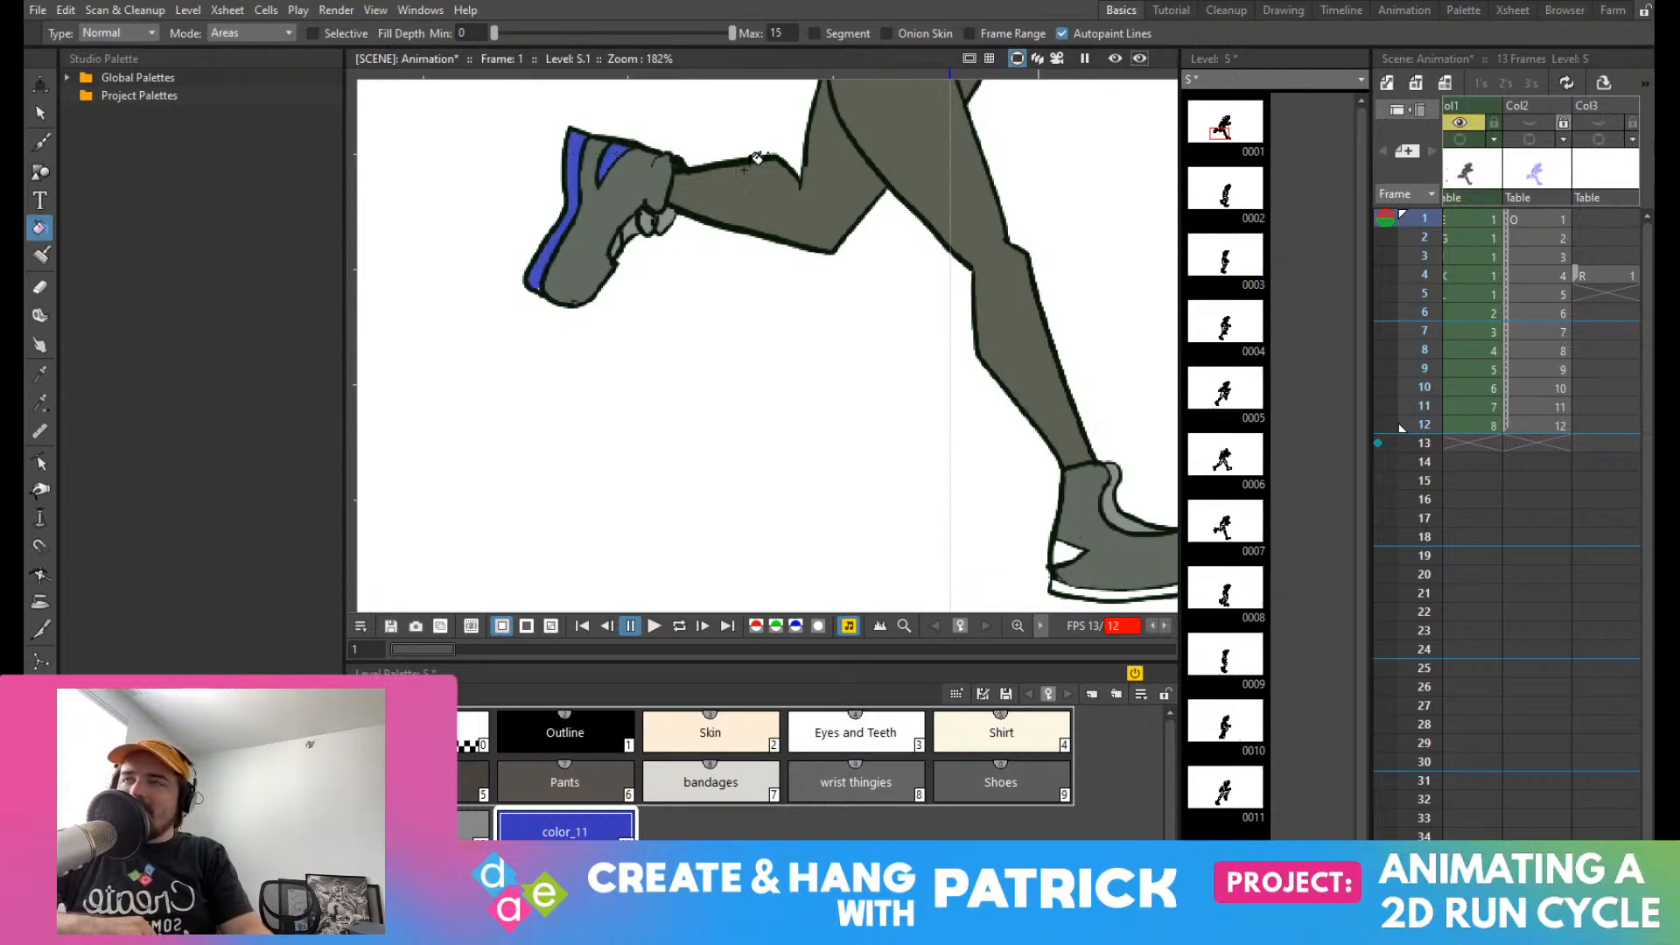
Step: Recolour the color_11 style used on the raised back shoe's sole and heel patch to purple
left_click_drag(1021, 377, 774, 275)
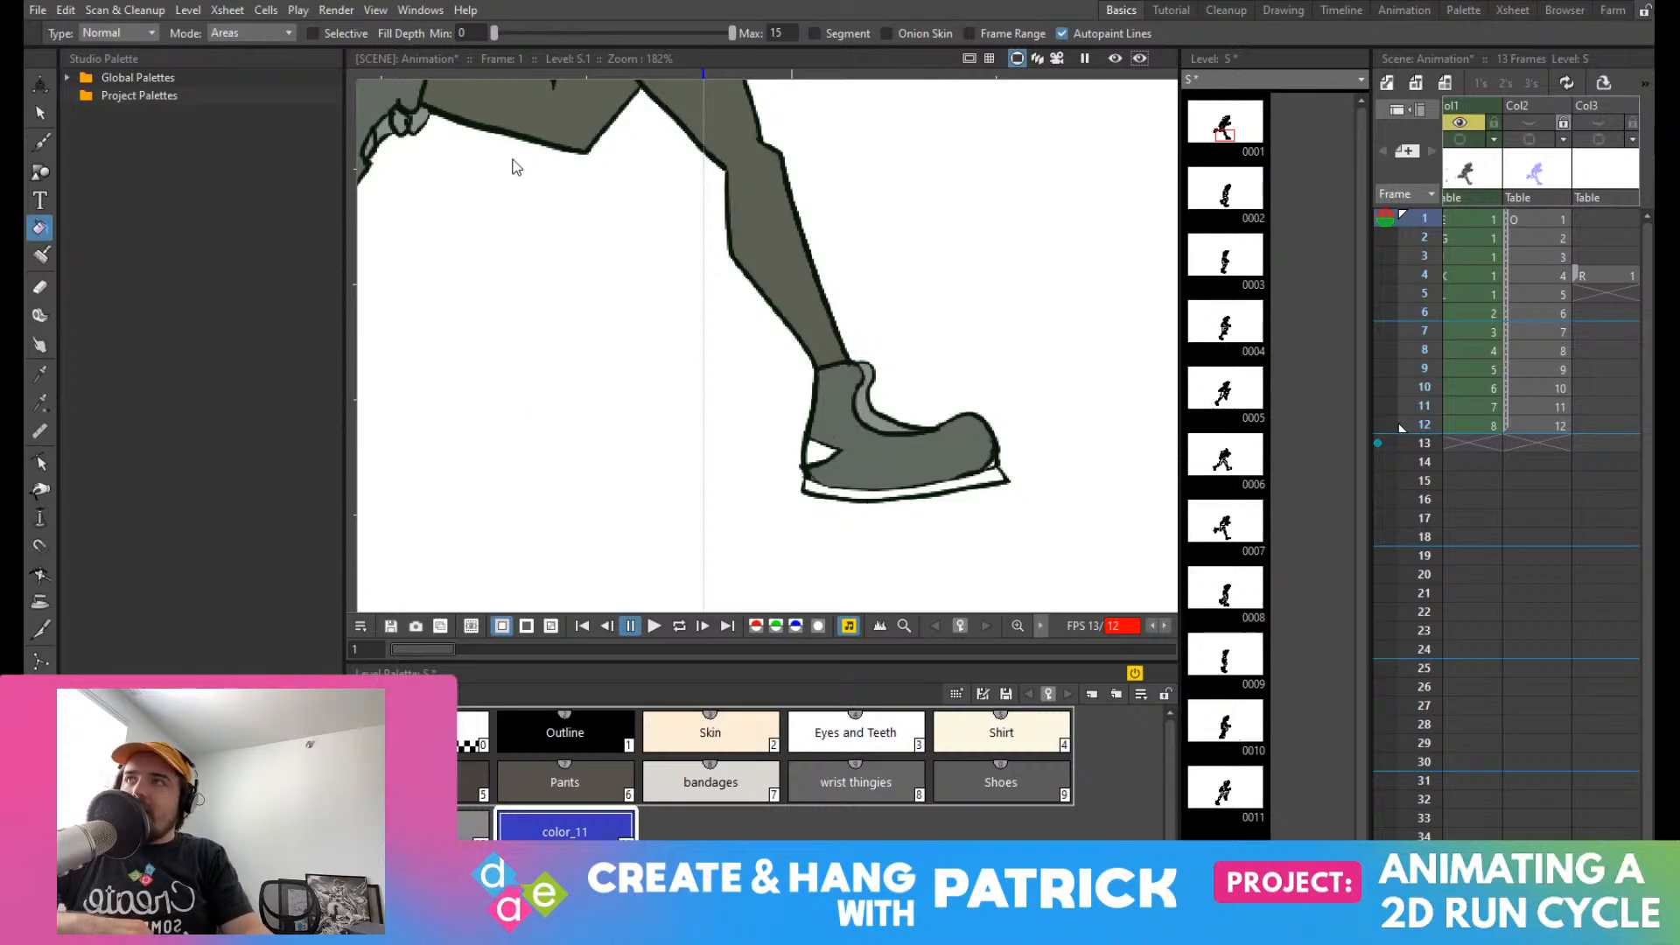
left_click_drag(644, 187, 1014, 314)
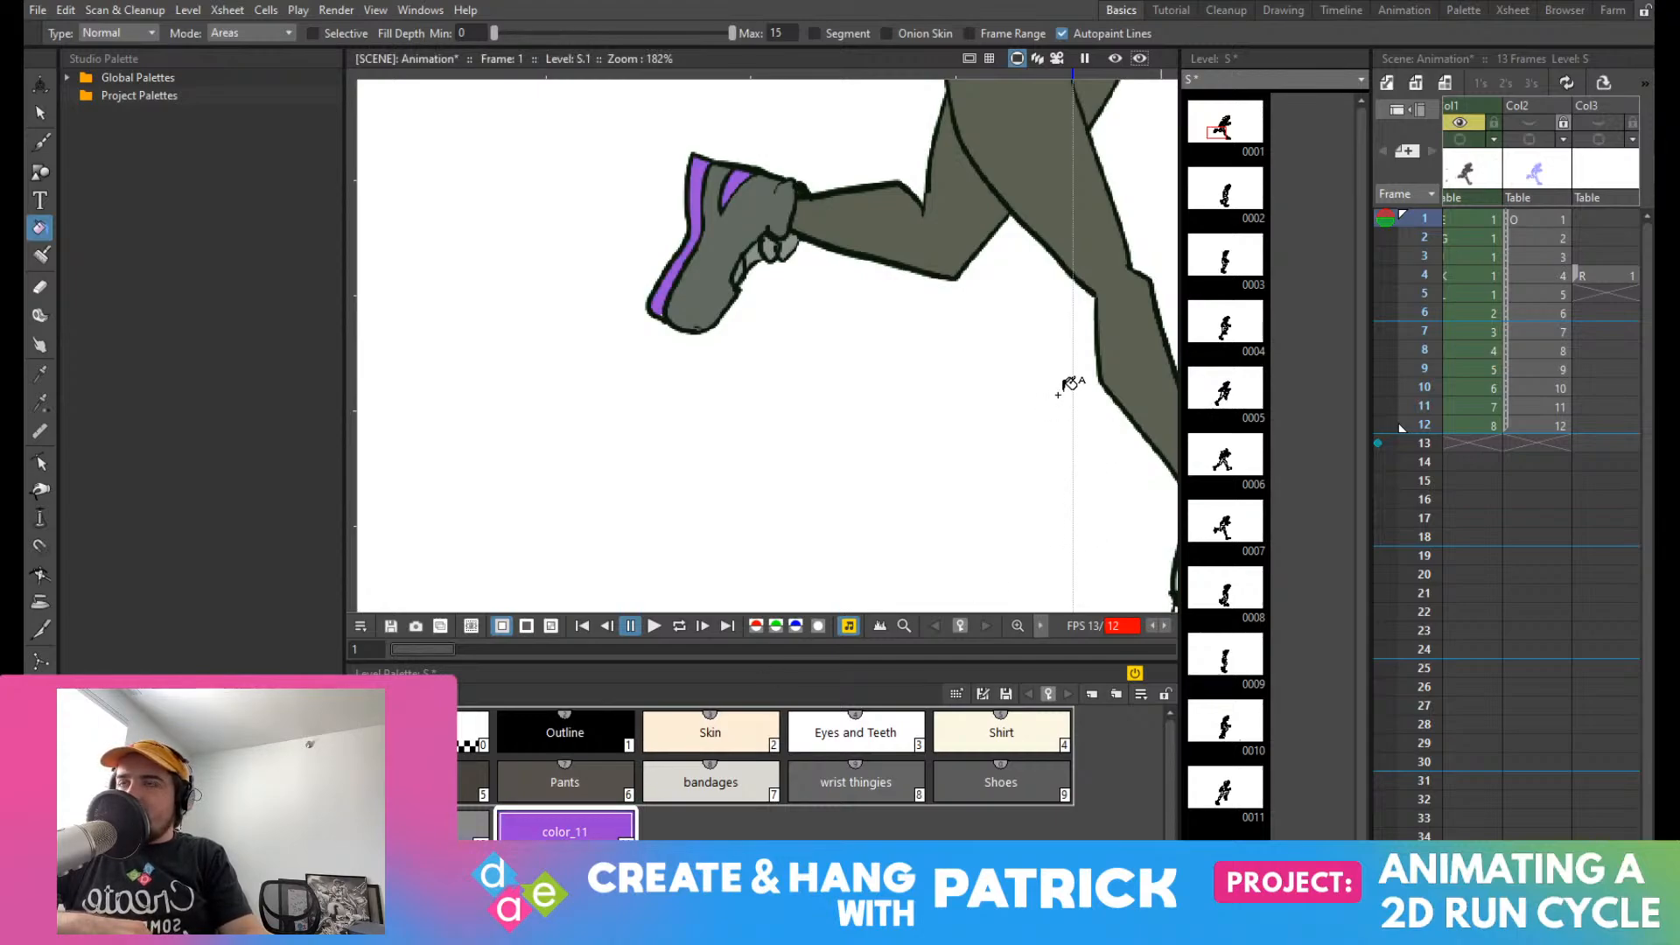
left_click_drag(1076, 375, 864, 255)
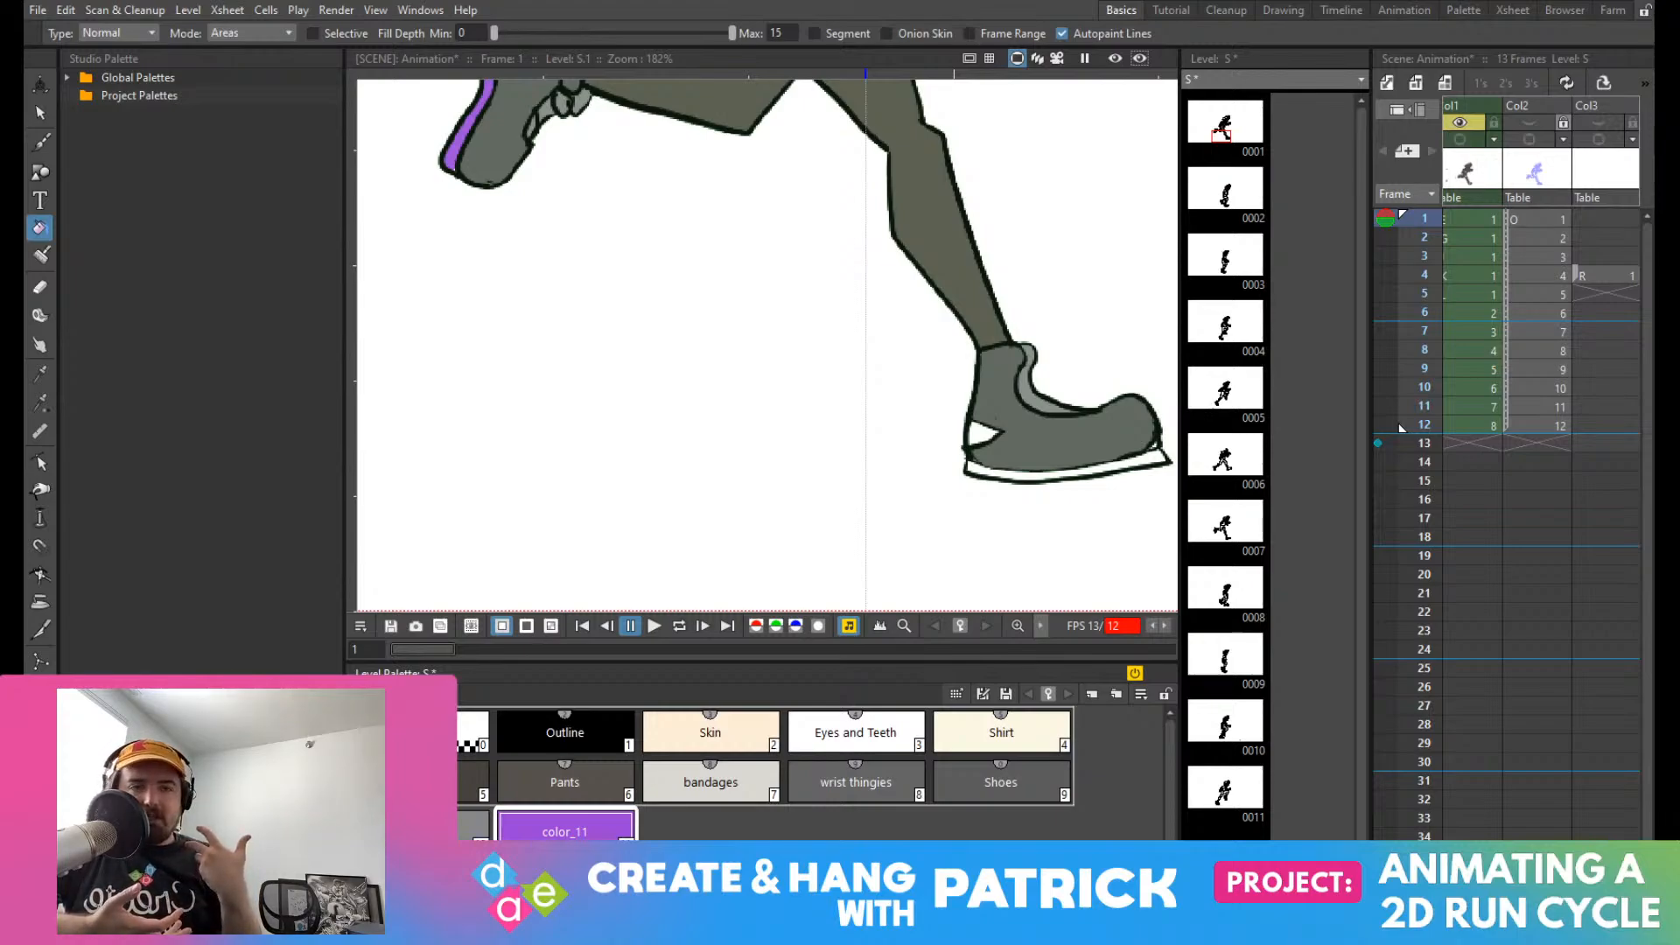
Step: Add a light purple style to the level palette and fill the front shoe's heel patch and sole with it
scroll(937, 532, "up", 4)
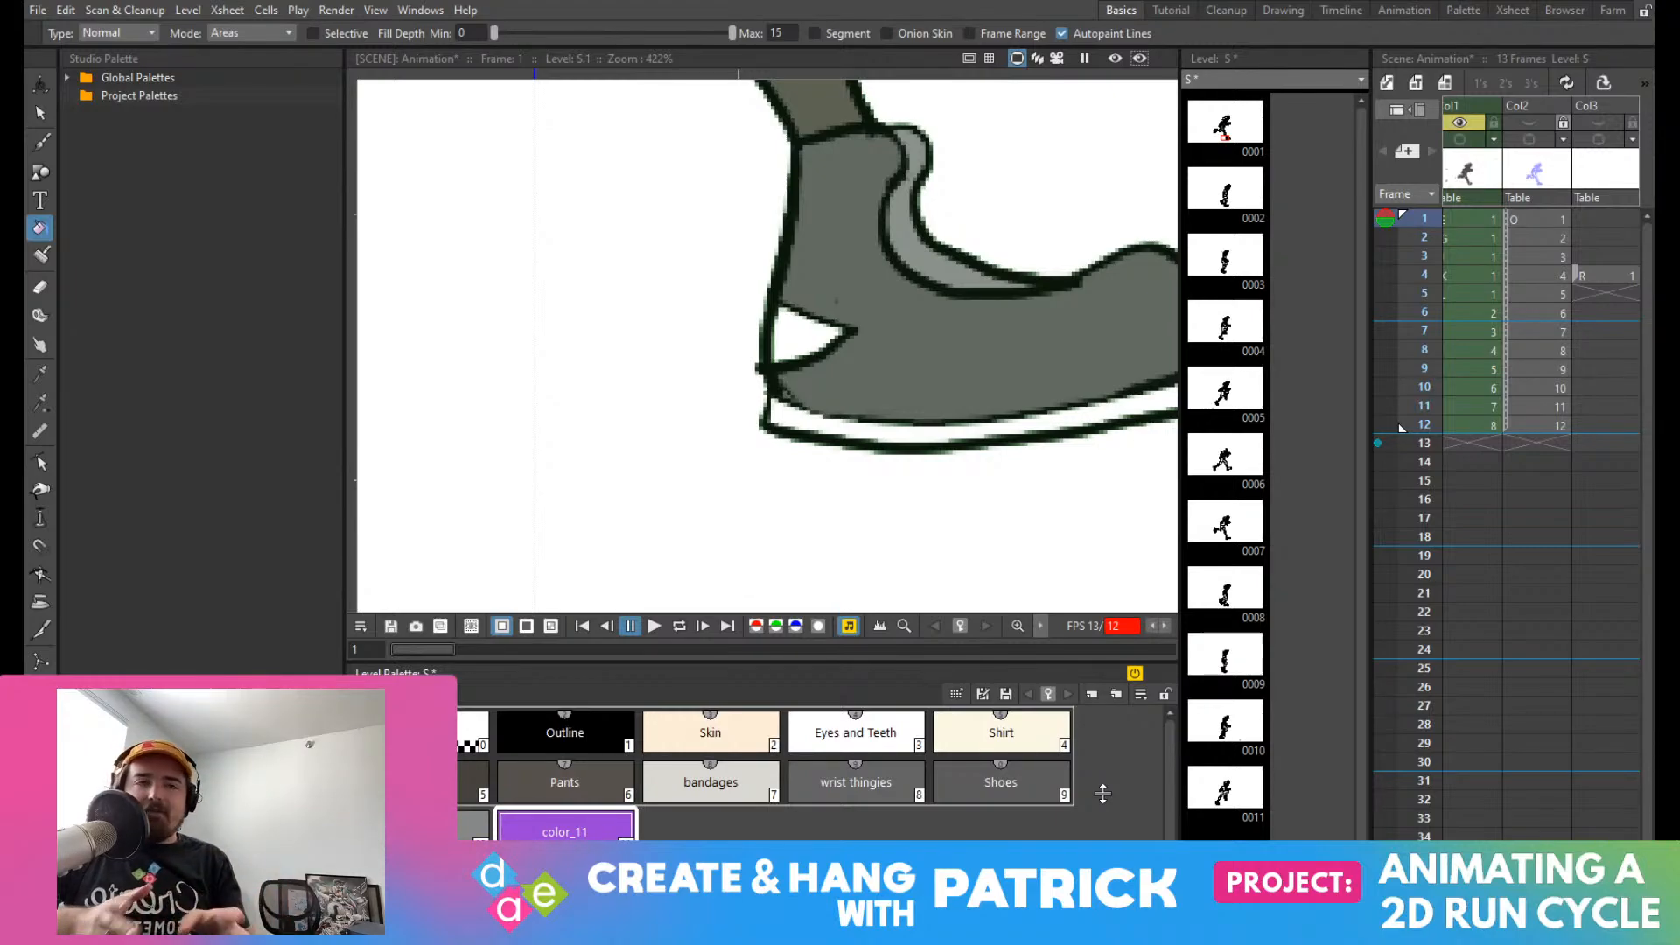
left_click_drag(980, 437, 917, 464)
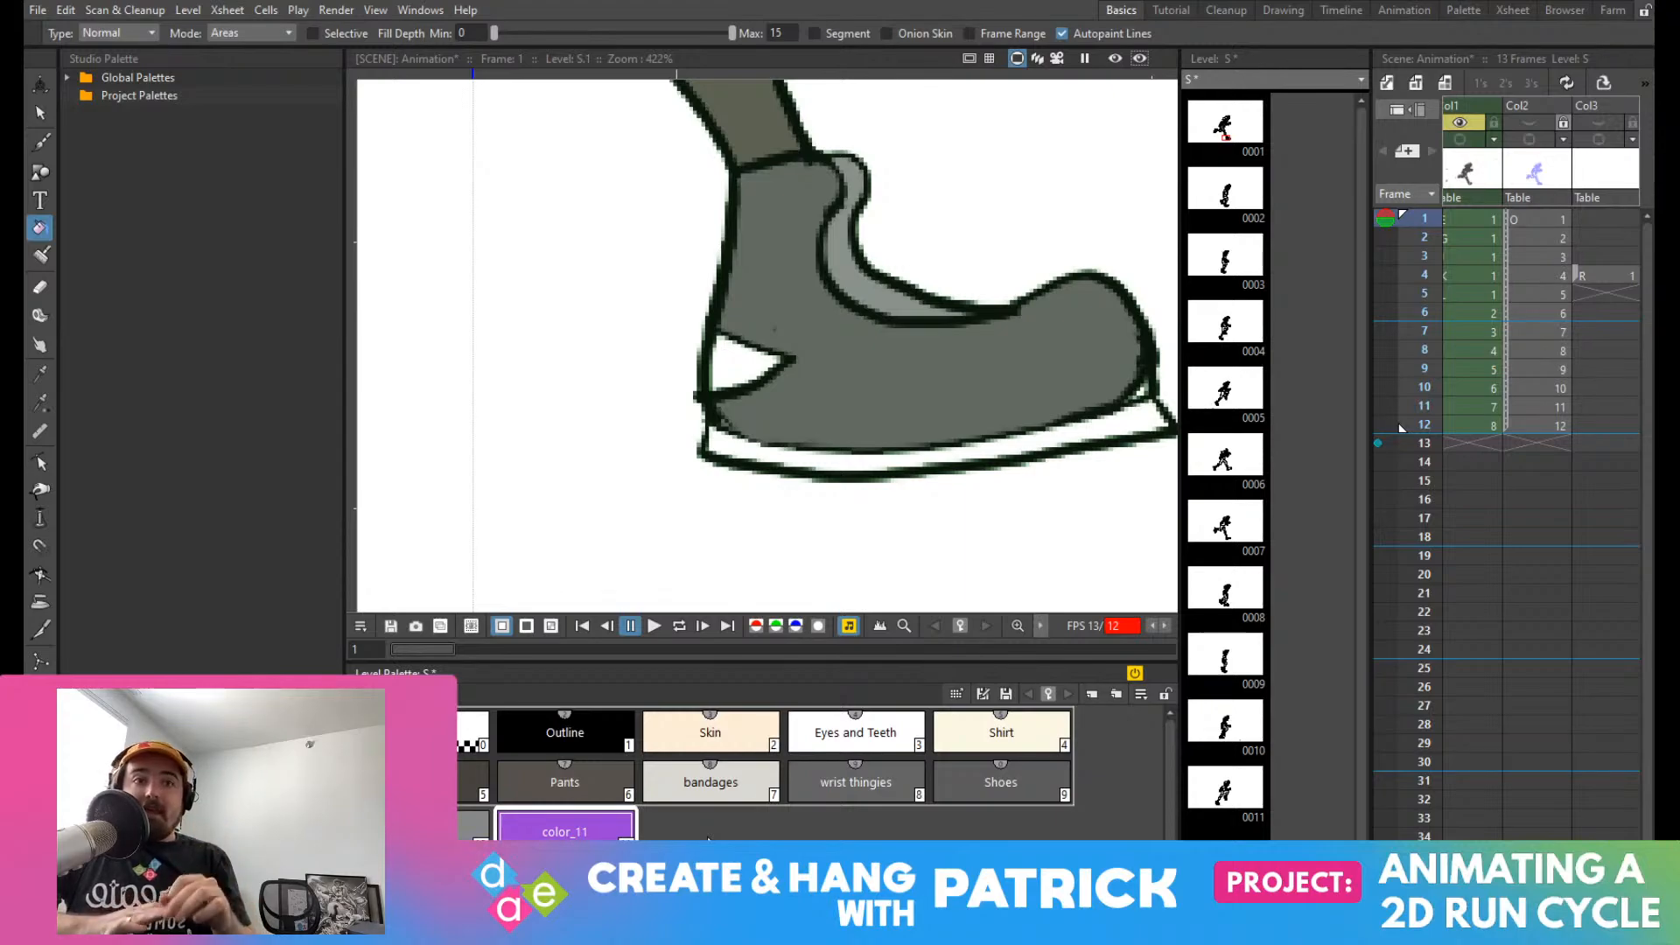
left_click(691, 819)
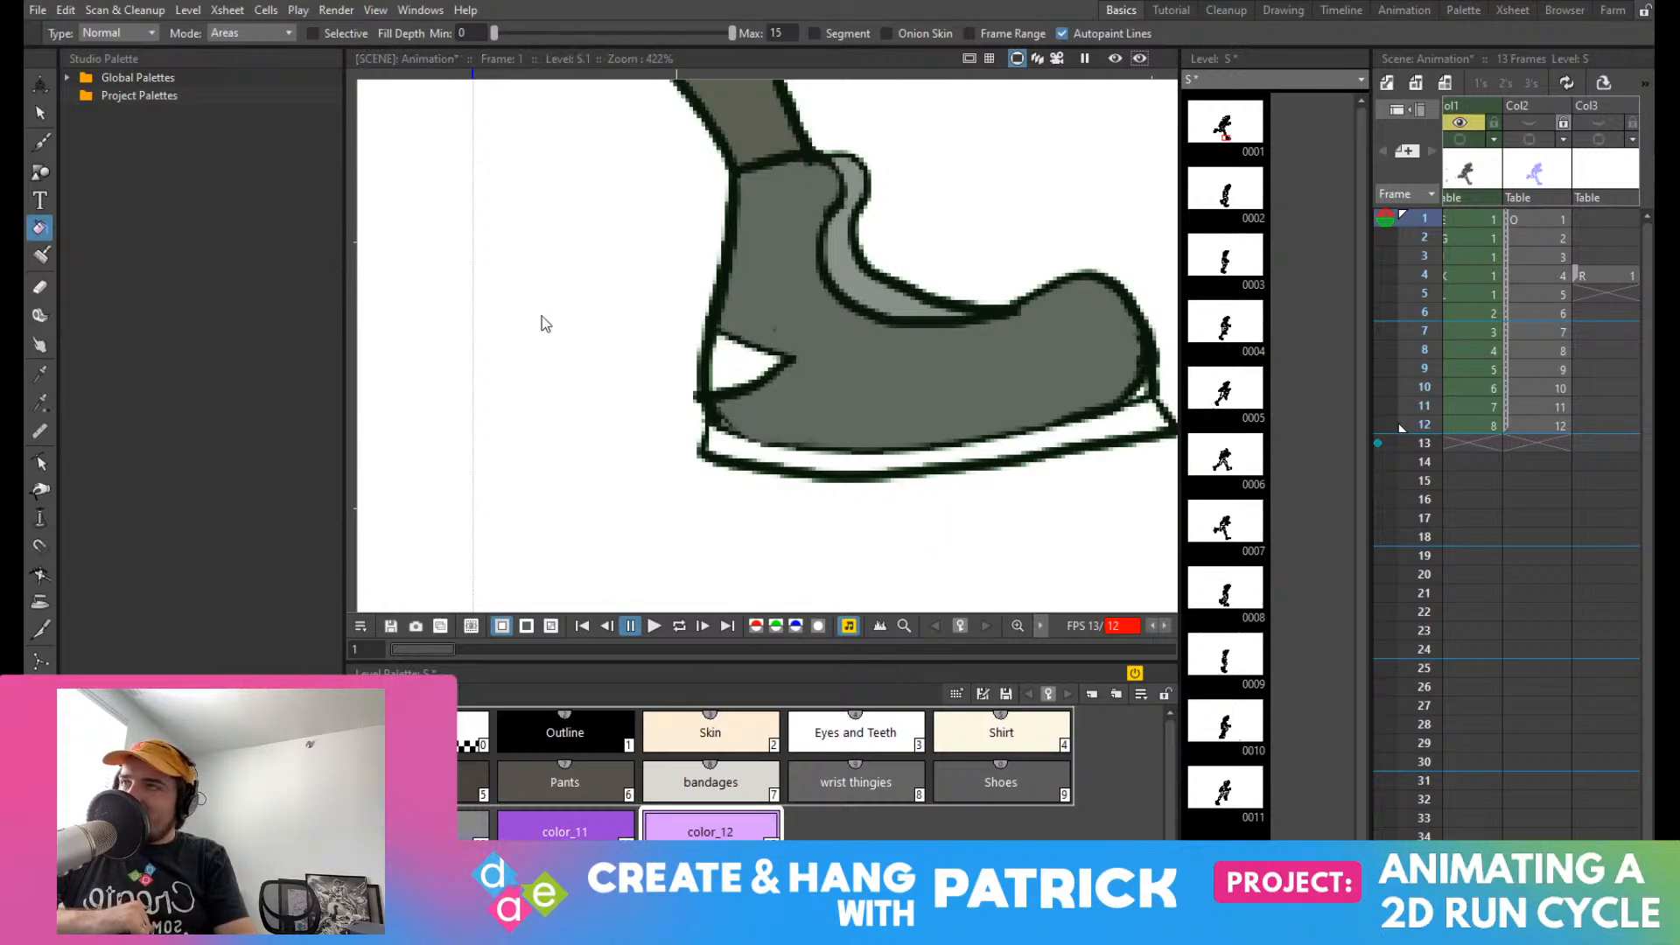
left_click(746, 358)
left_click(739, 446)
scroll(961, 482, "down", 6)
scroll(959, 473, "up", 5)
left_click_drag(945, 466, 573, 471)
scroll(580, 468, "down", 8)
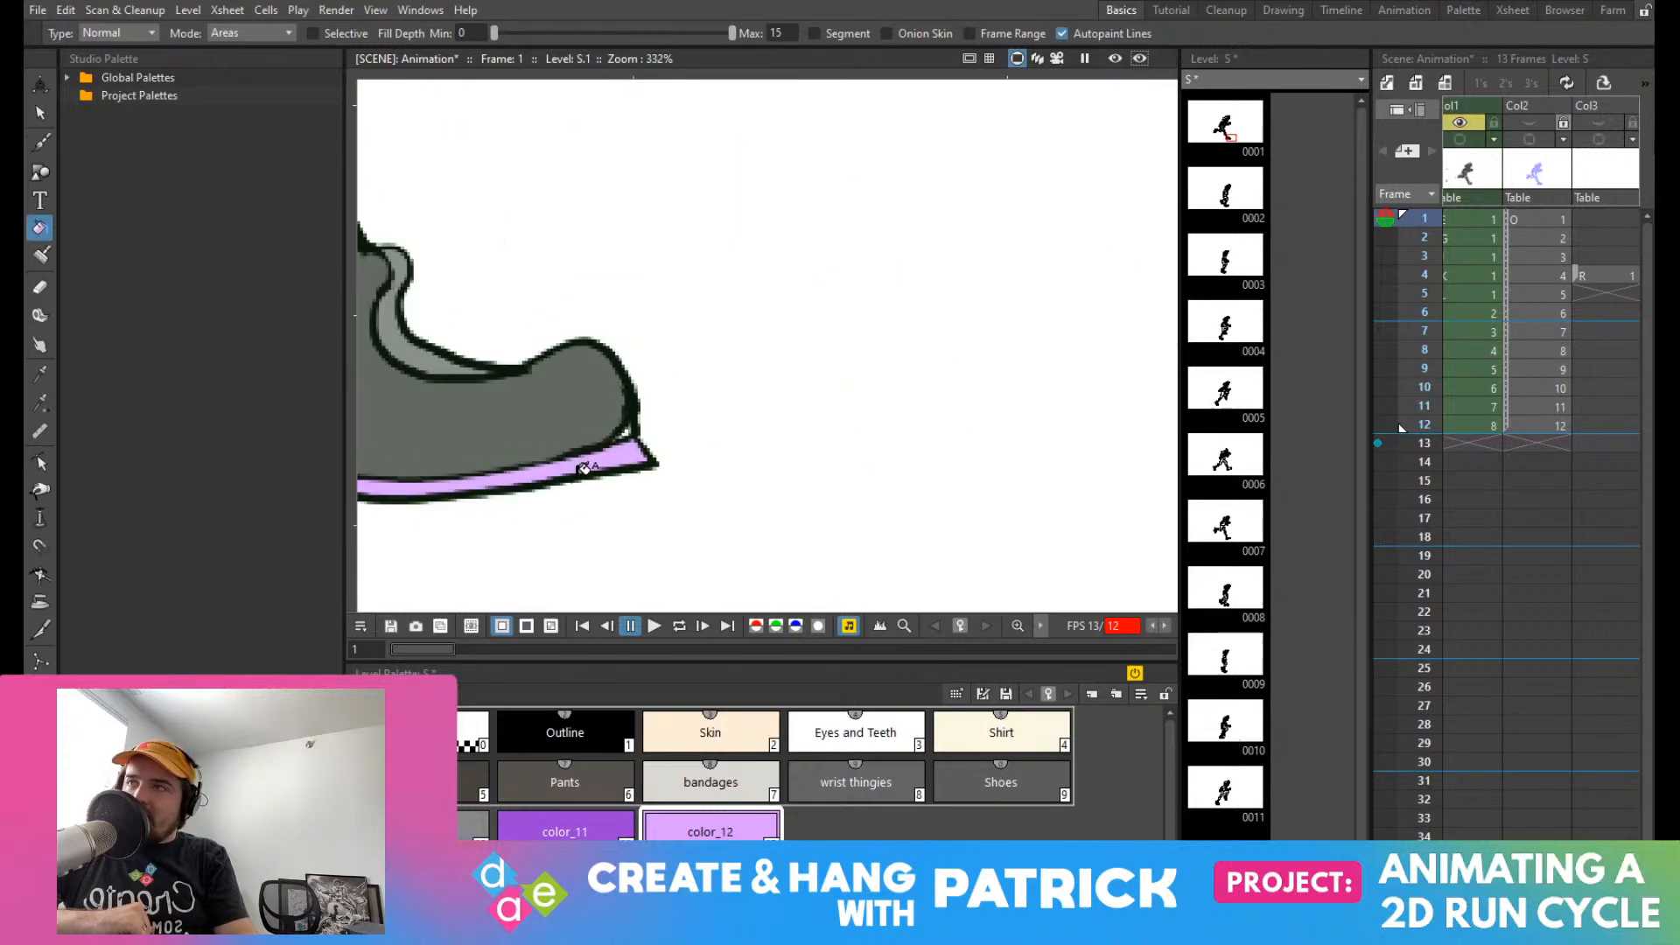
left_click_drag(773, 333, 1117, 439)
left_click_drag(761, 399, 727, 232)
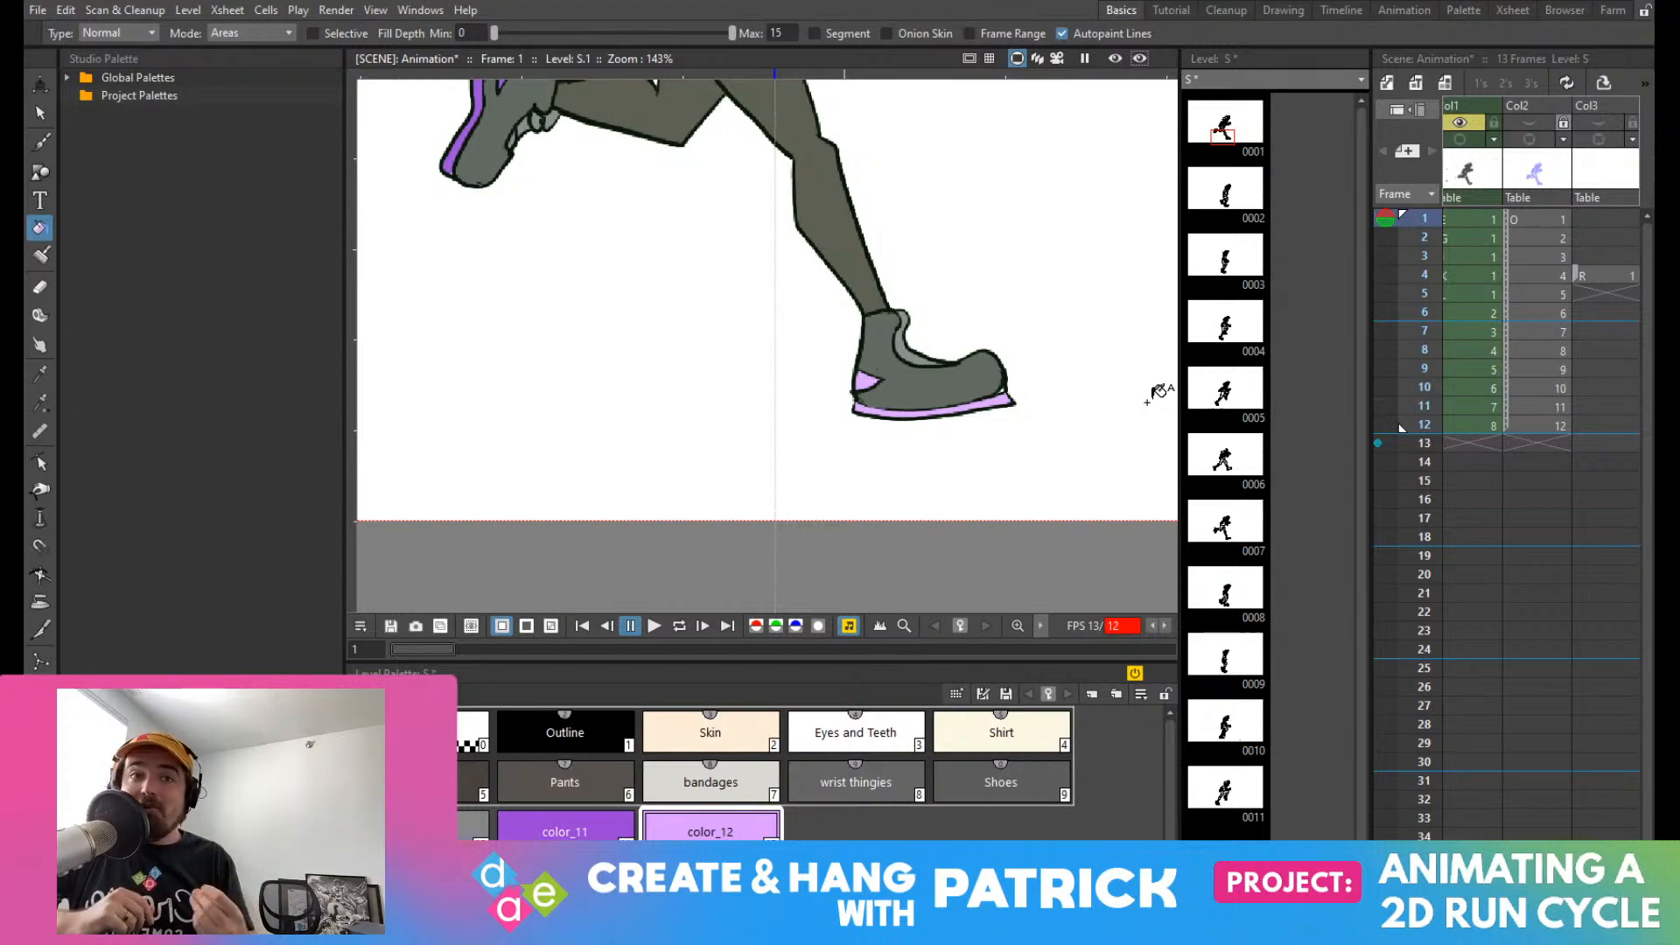
Step: Touch up the small gaps around the character's eyes with the Eyes and Teeth and Skin styles
left_click_drag(950, 338, 952, 891)
scroll(965, 315, "up", 9)
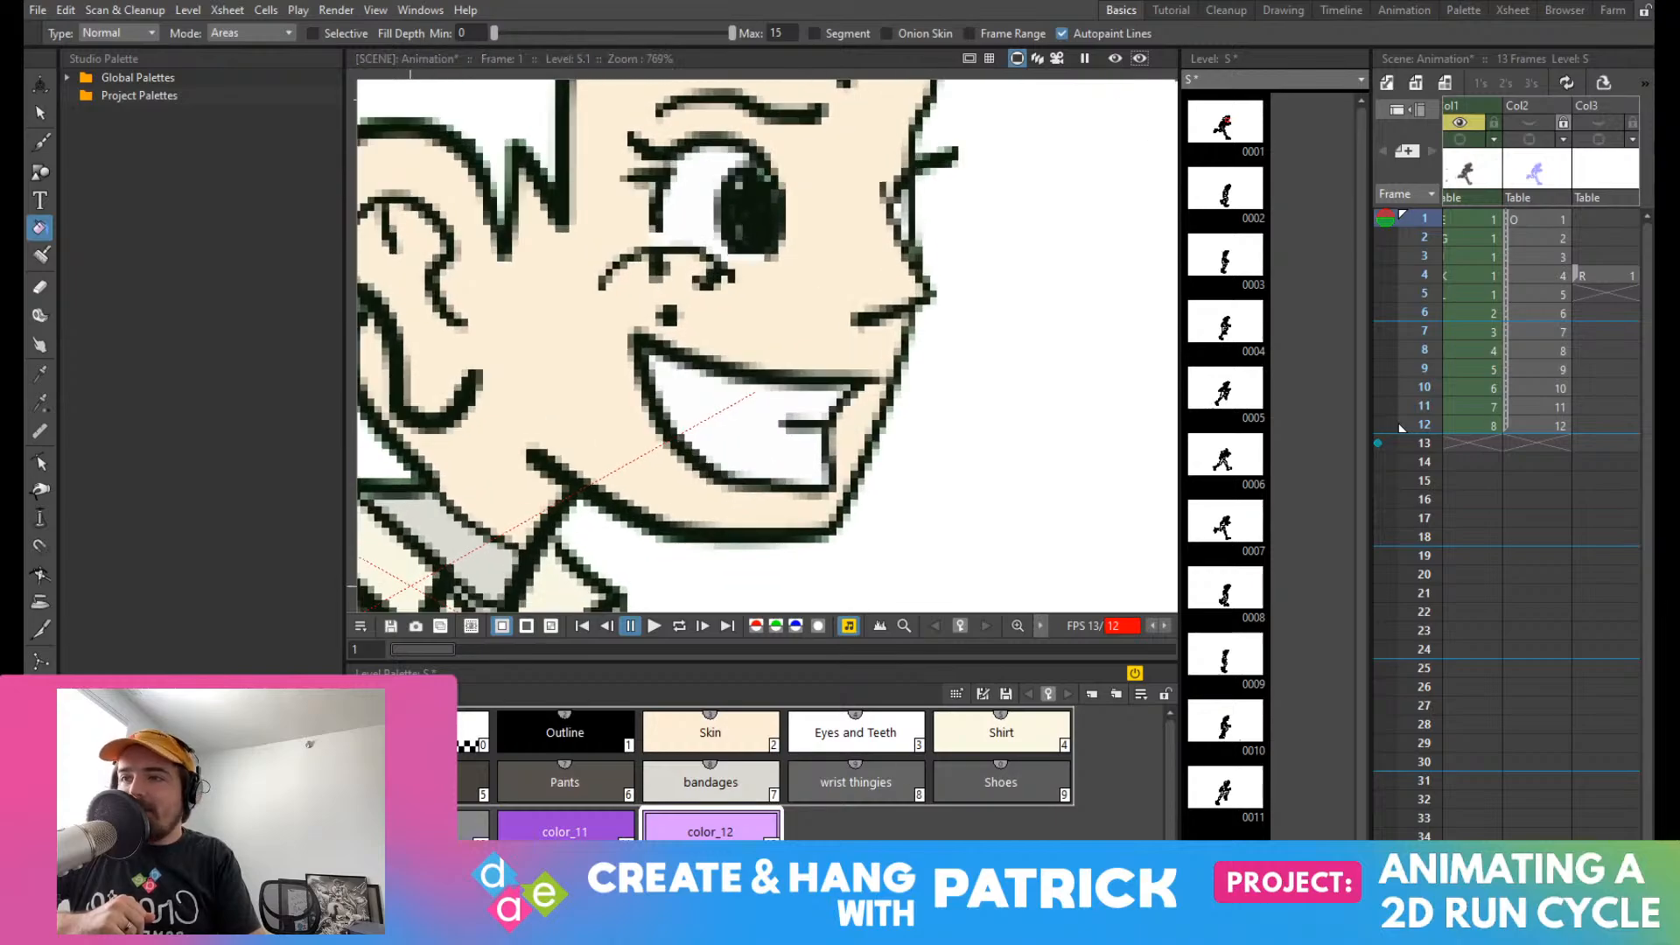
scroll(840, 300, "down", 5)
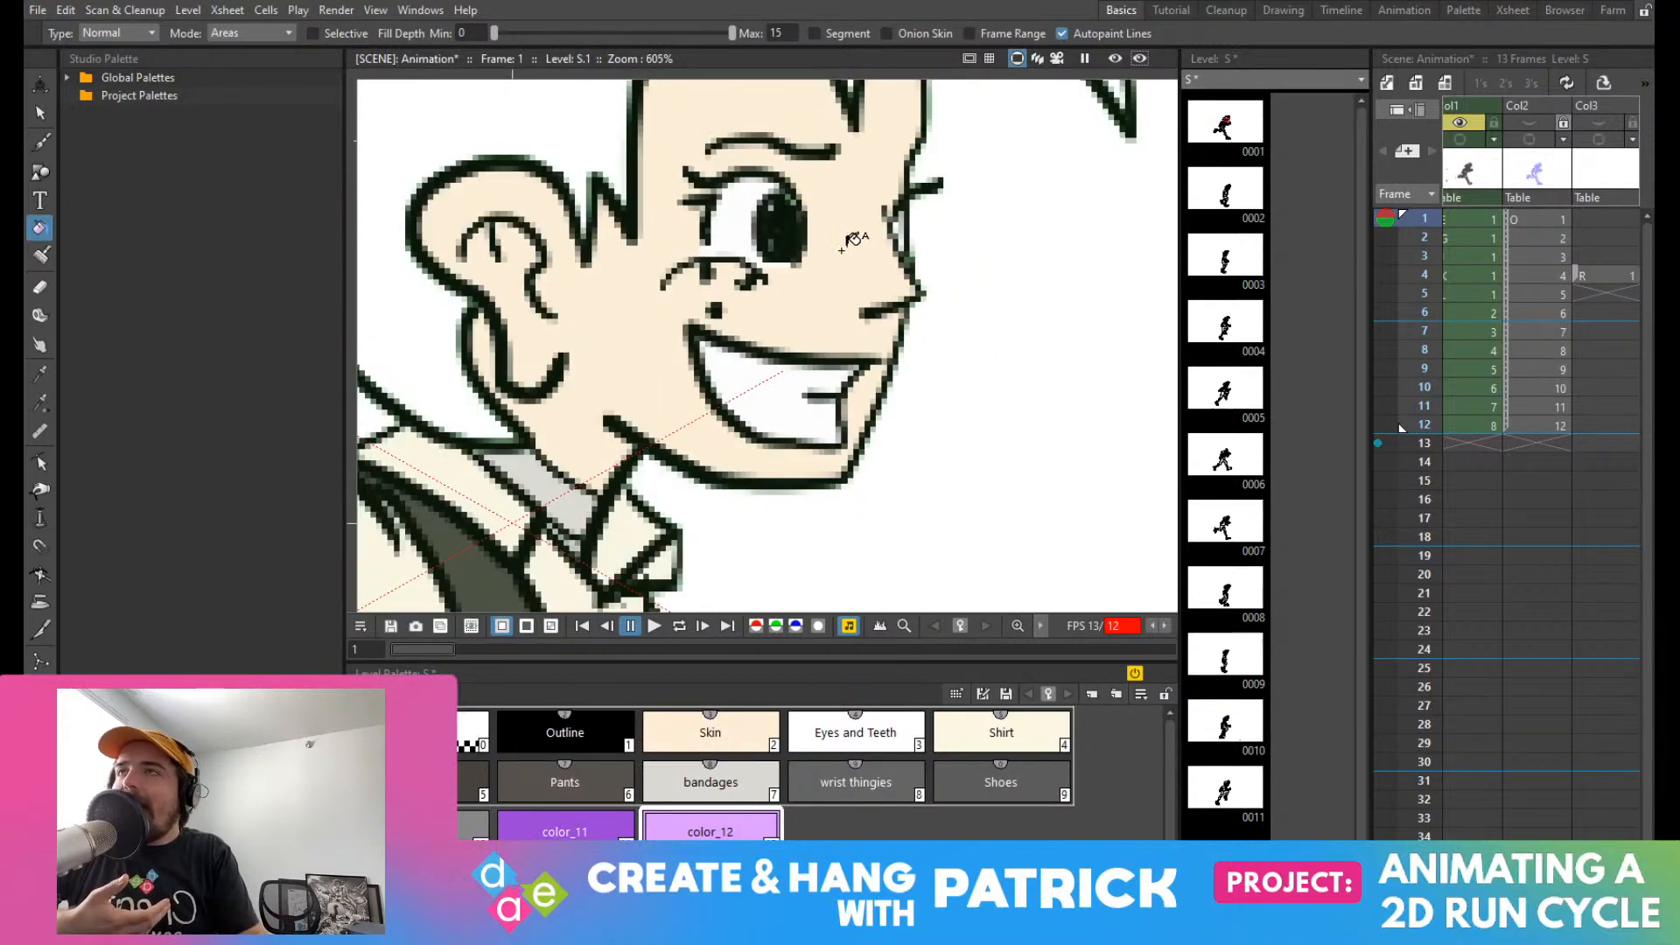
scroll(841, 300, "up", 7)
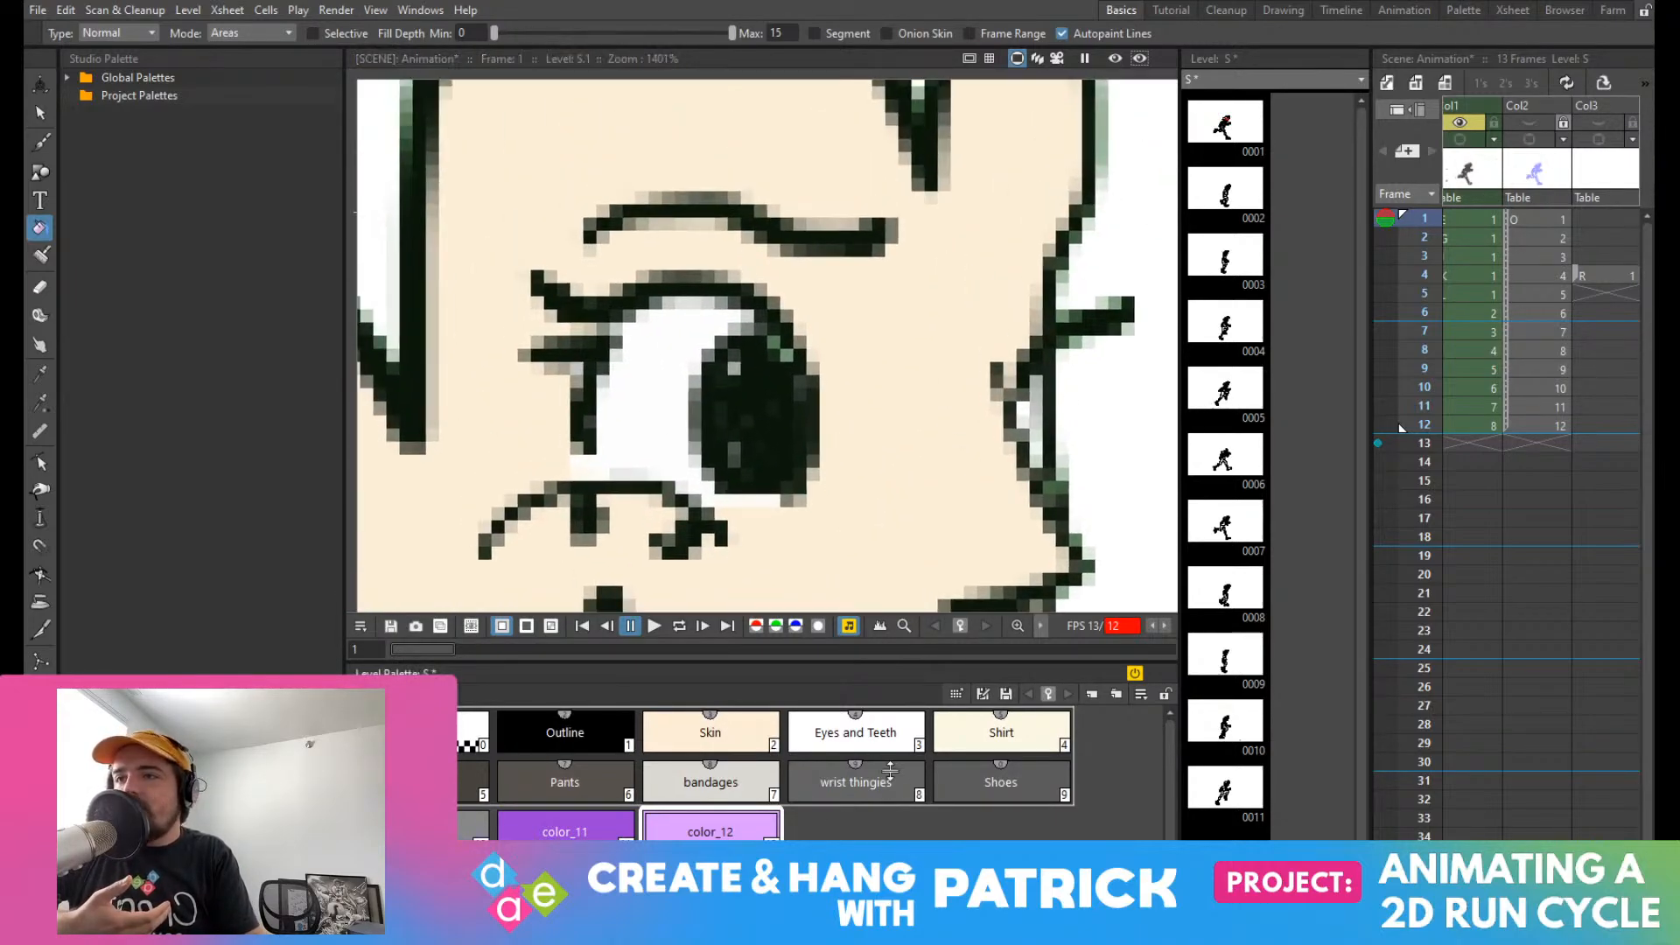
left_click(846, 710)
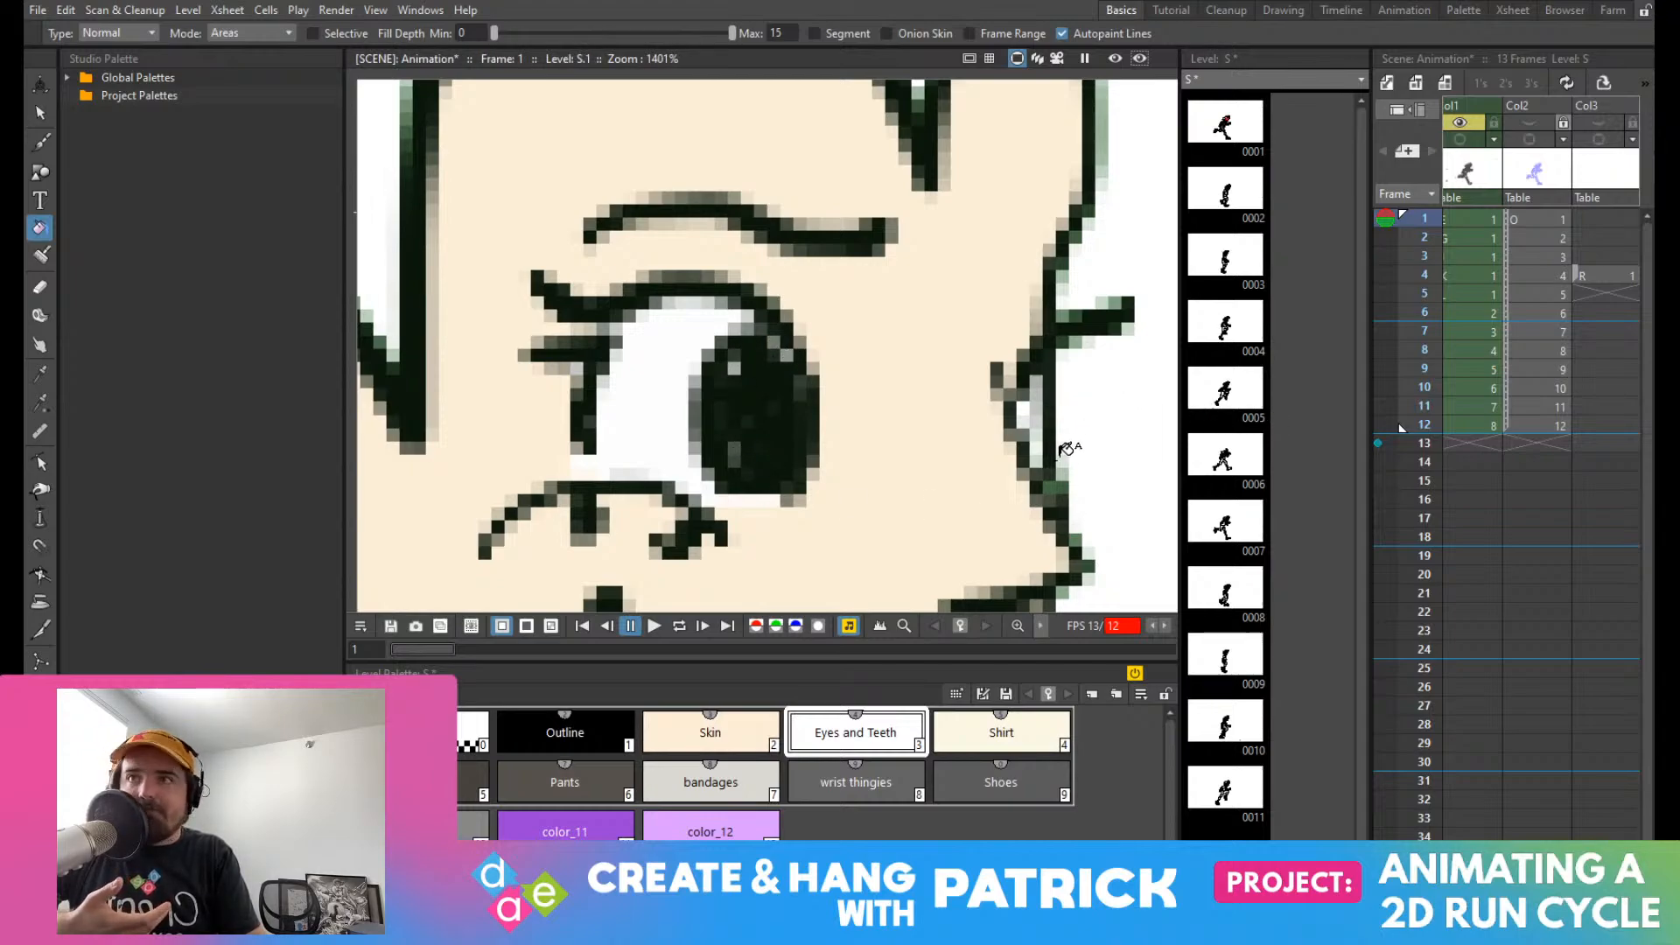
scroll(1046, 448, "down", 6)
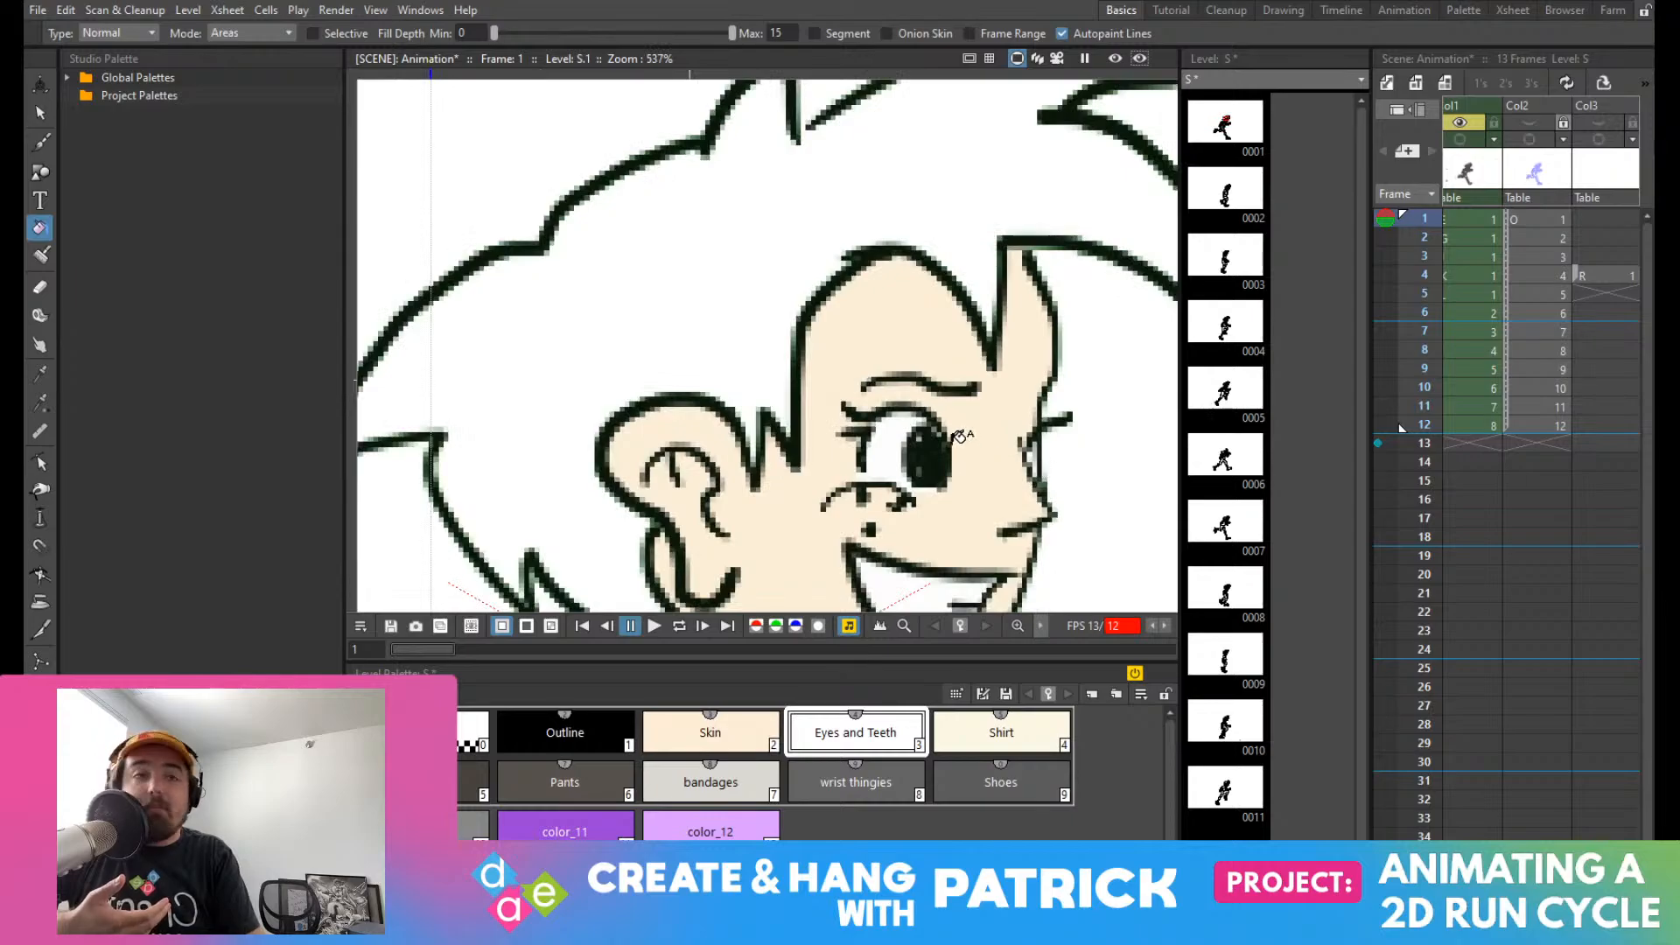
scroll(704, 332, "up", 8)
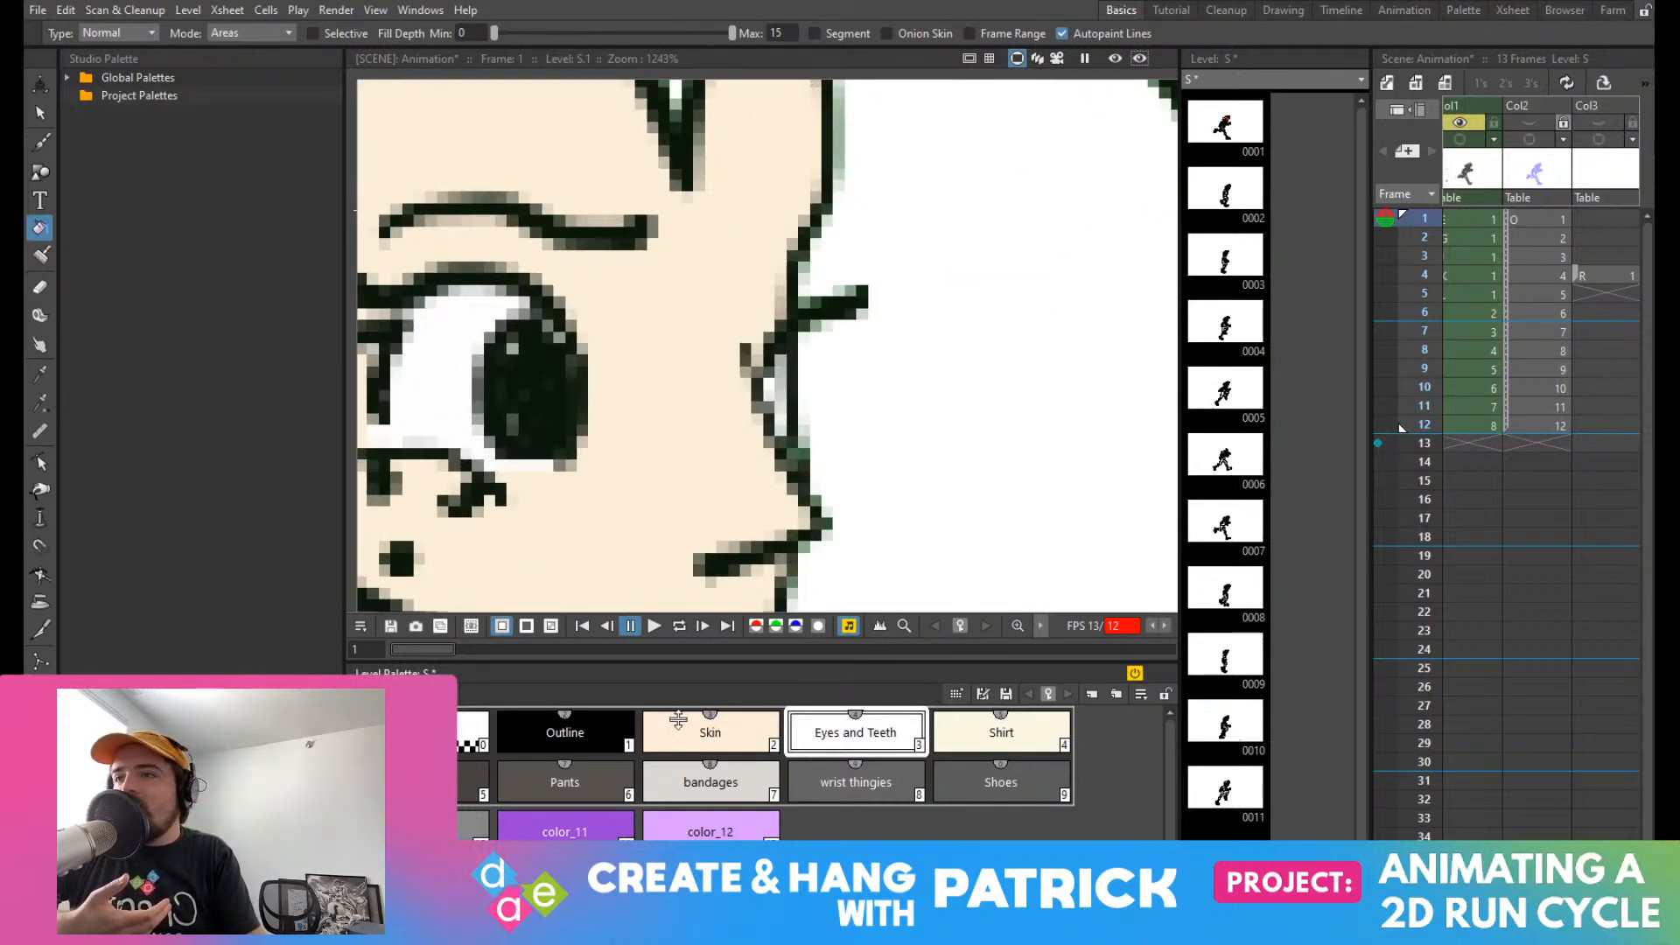
left_click(675, 722)
scroll(801, 491, "up", 7)
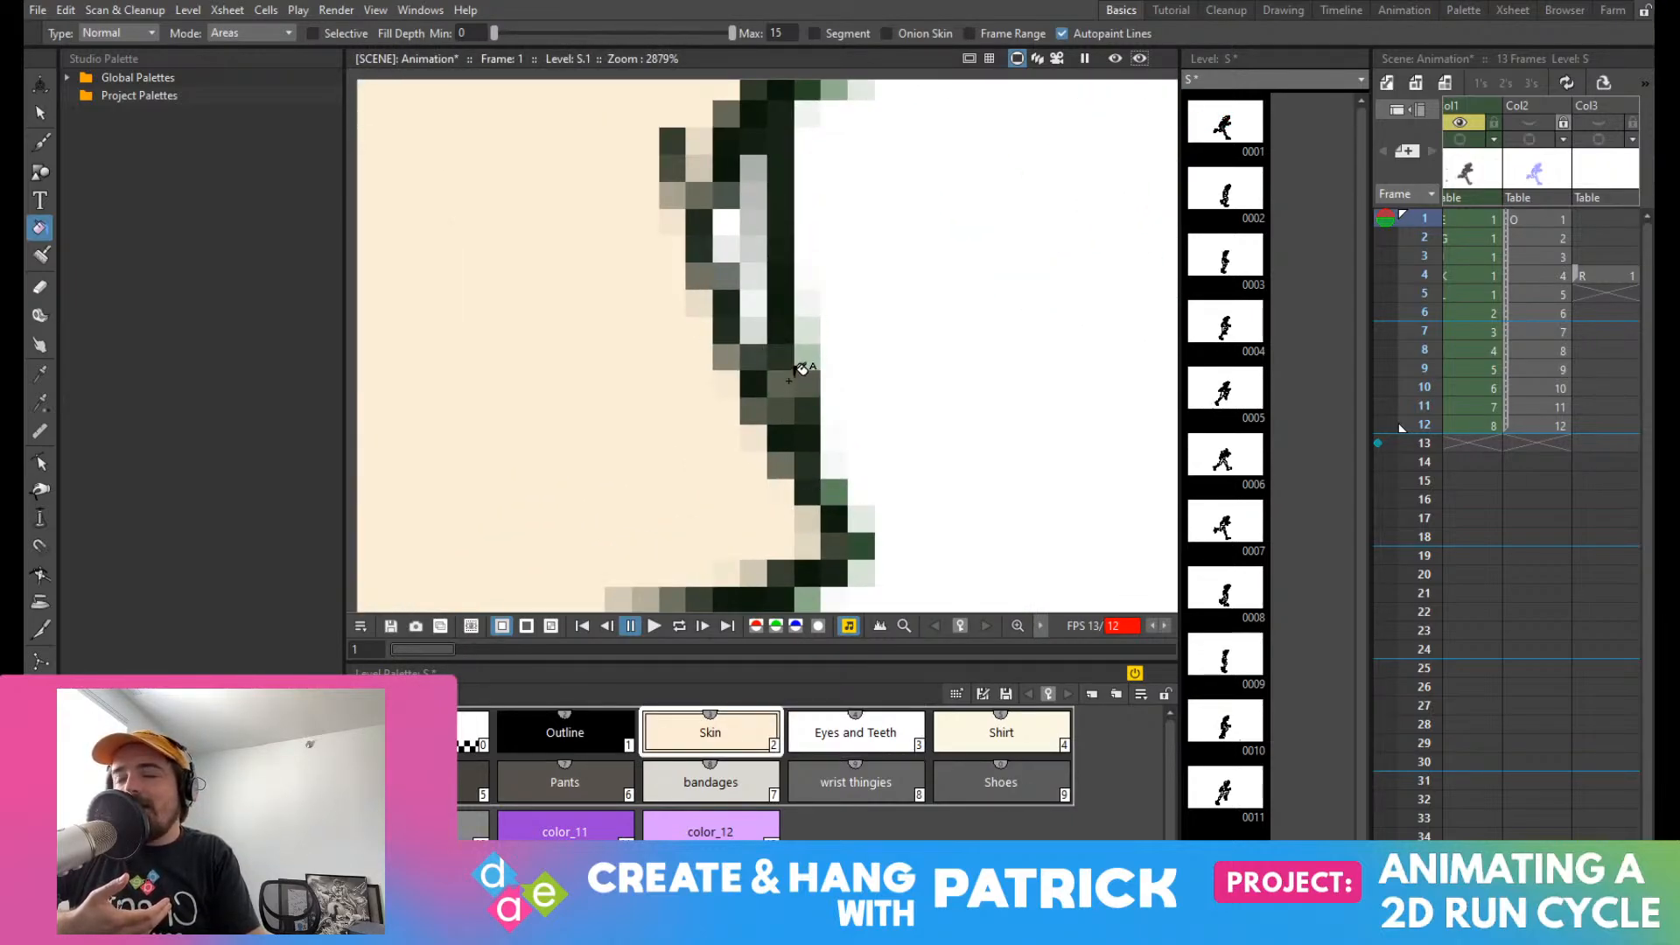
scroll(807, 354, "down", 12)
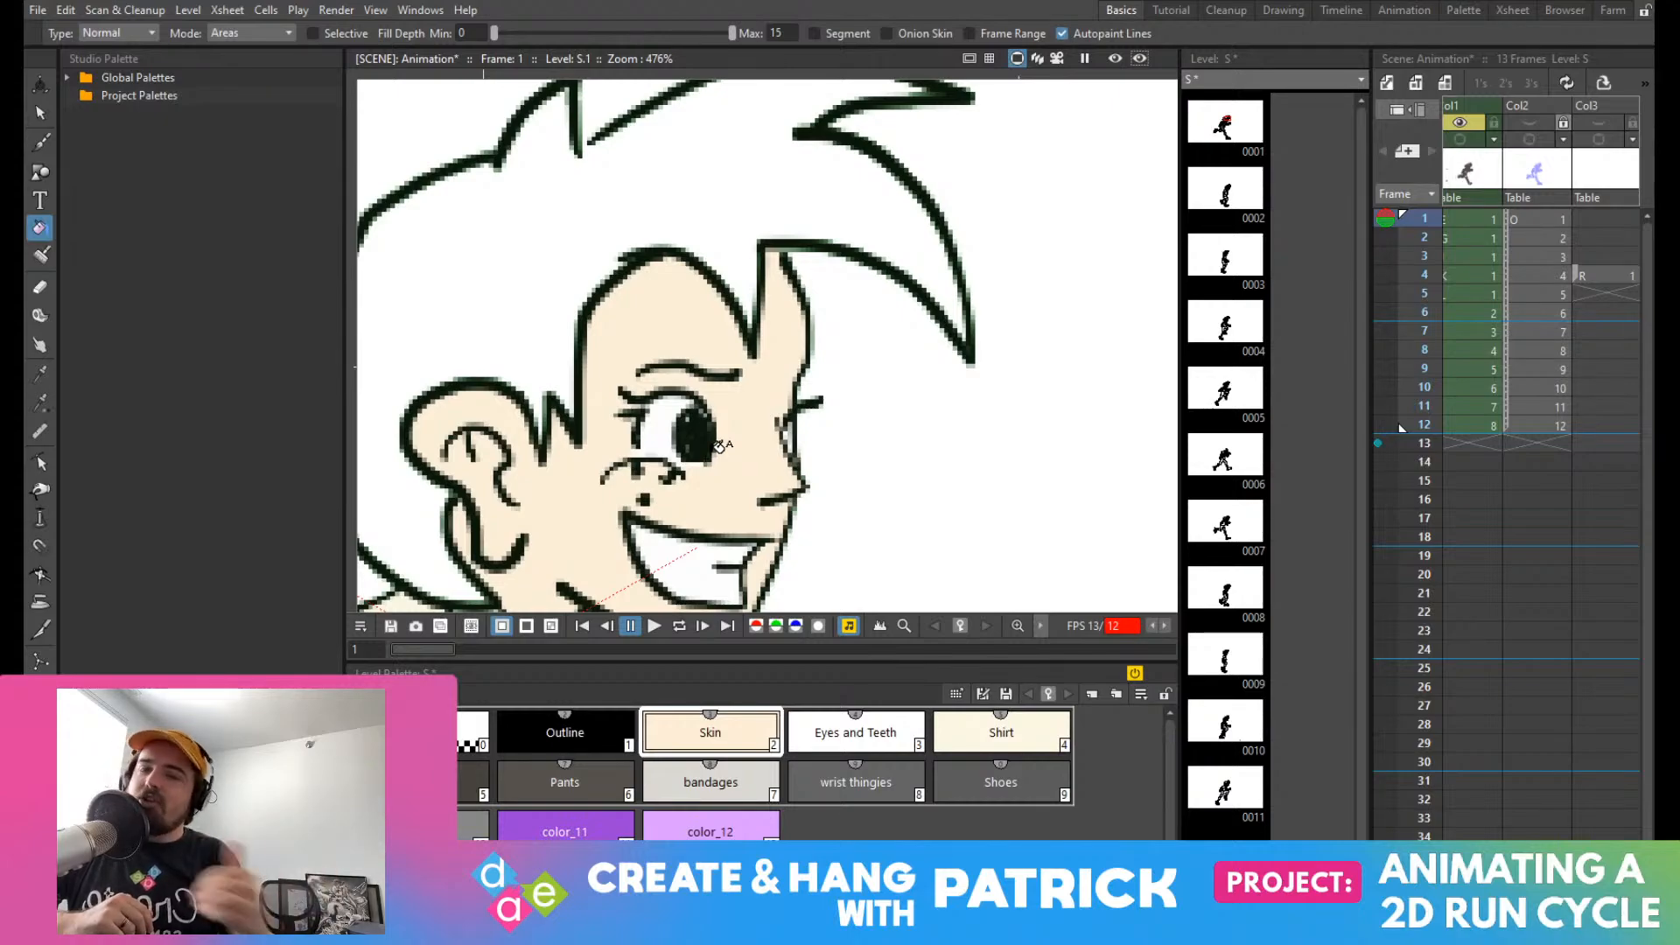
Step: Add a new style based on the Skin colour to the level palette
left_click(936, 818)
scroll(904, 385, "down", 3)
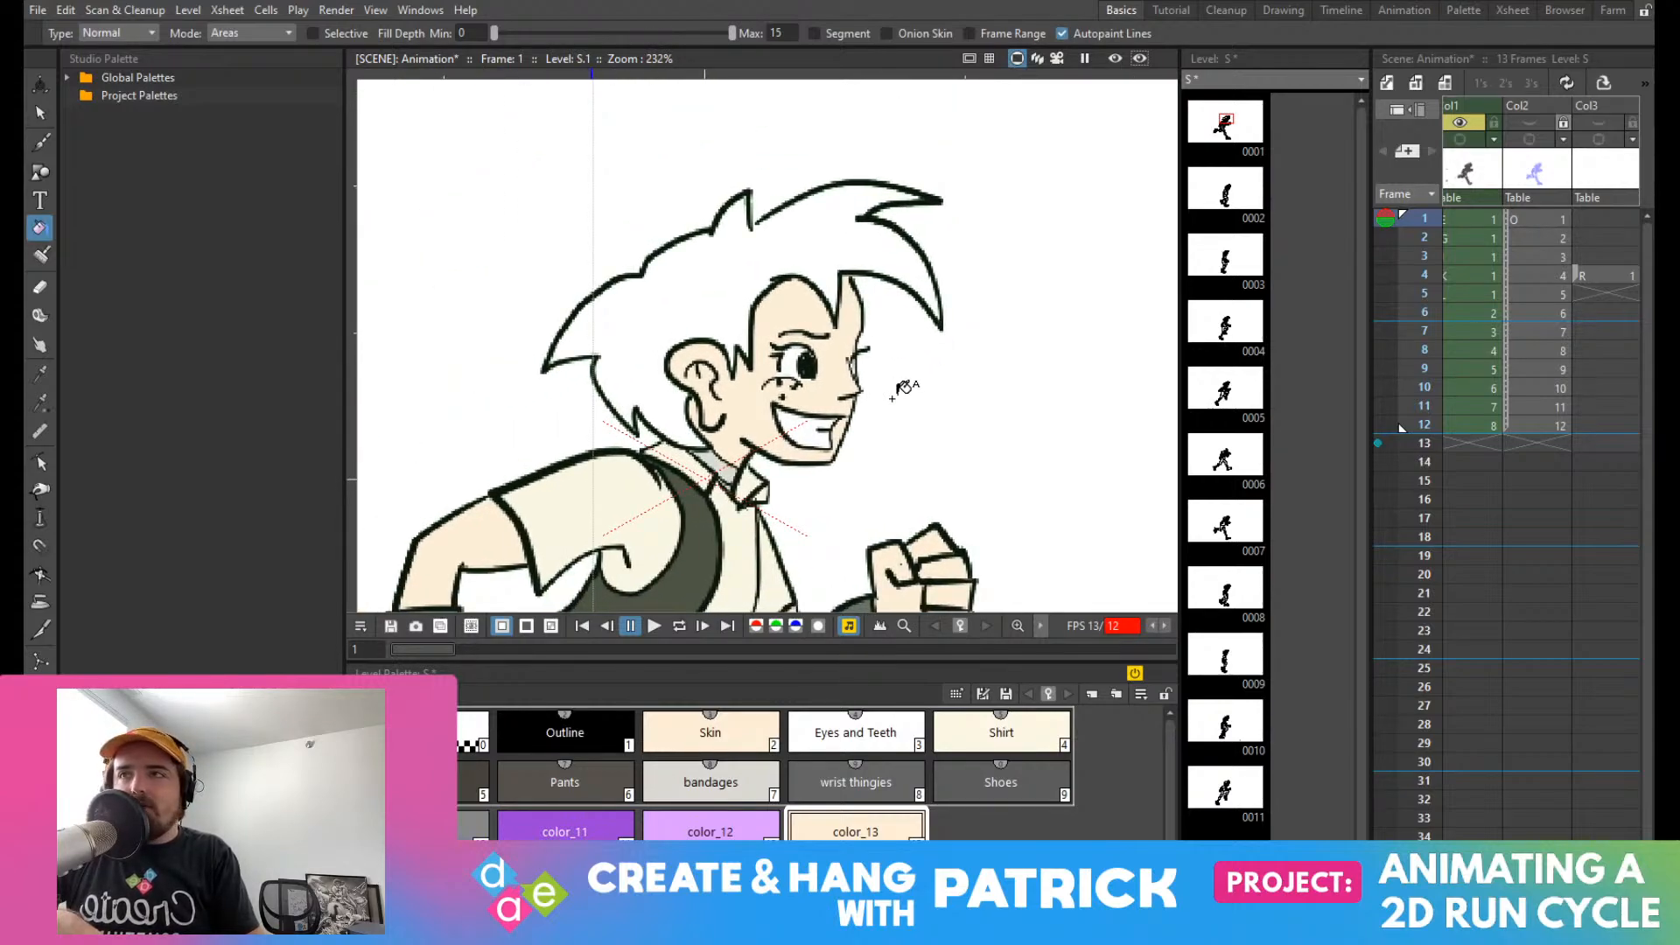
scroll(904, 385, "up", 2)
left_click_drag(893, 398, 1005, 473)
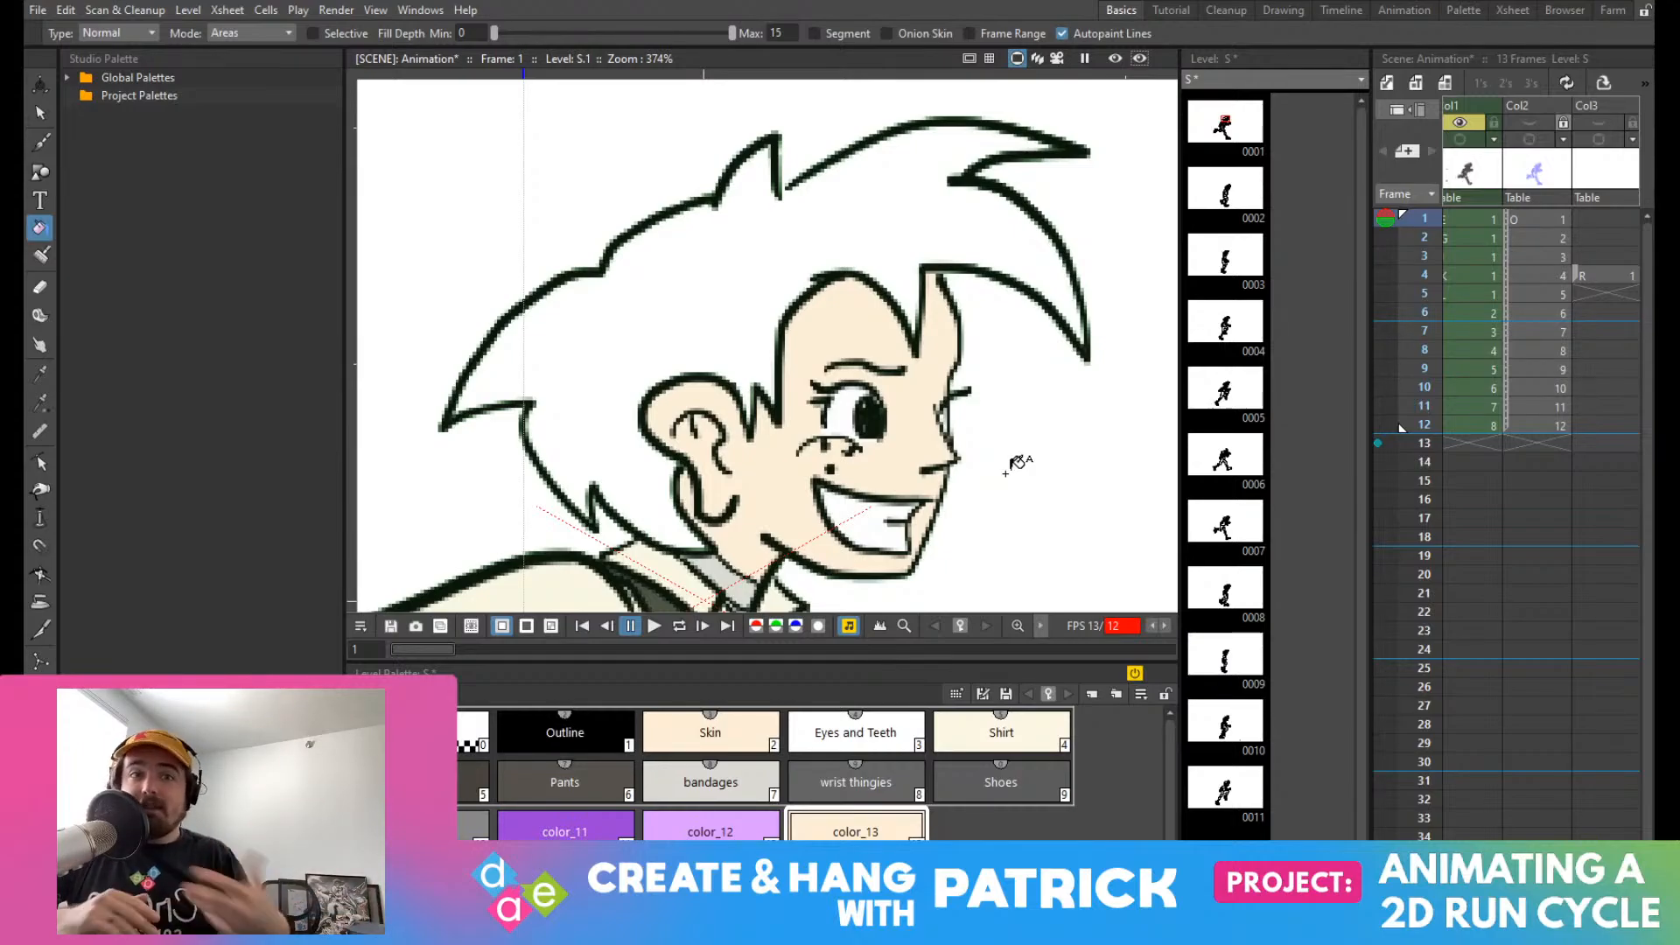
scroll(713, 446, "down", 2)
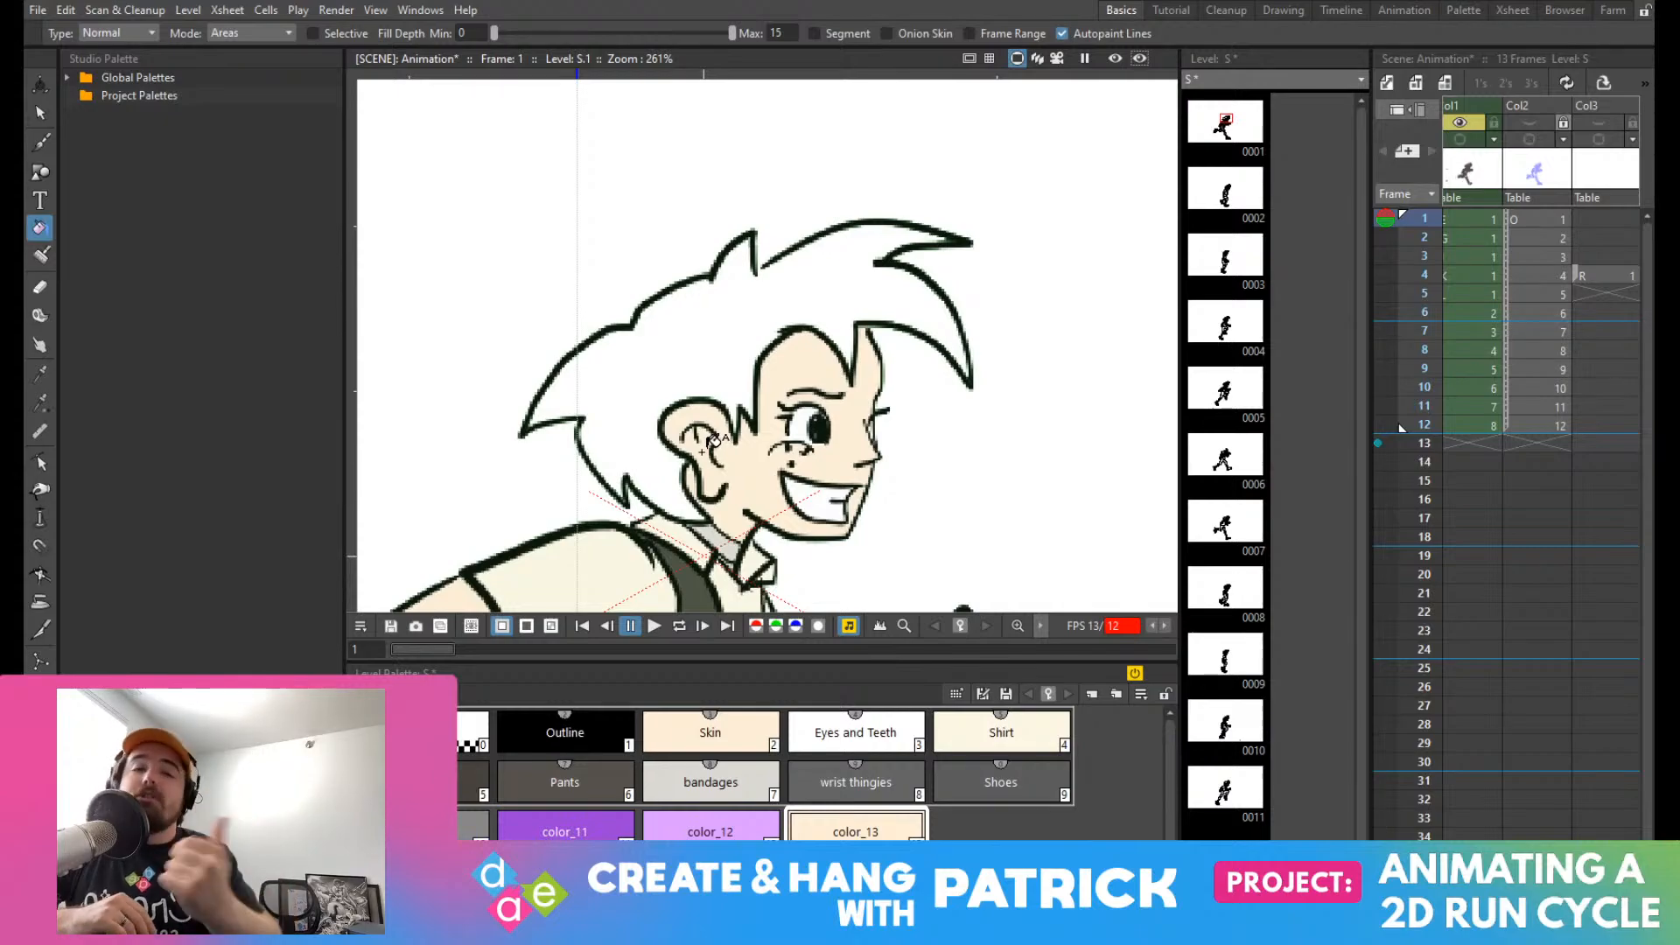
Step: Try to fill the hair with the color_13 style
scroll(842, 459, "up", 2)
left_click_drag(751, 413, 936, 454)
left_click(740, 265)
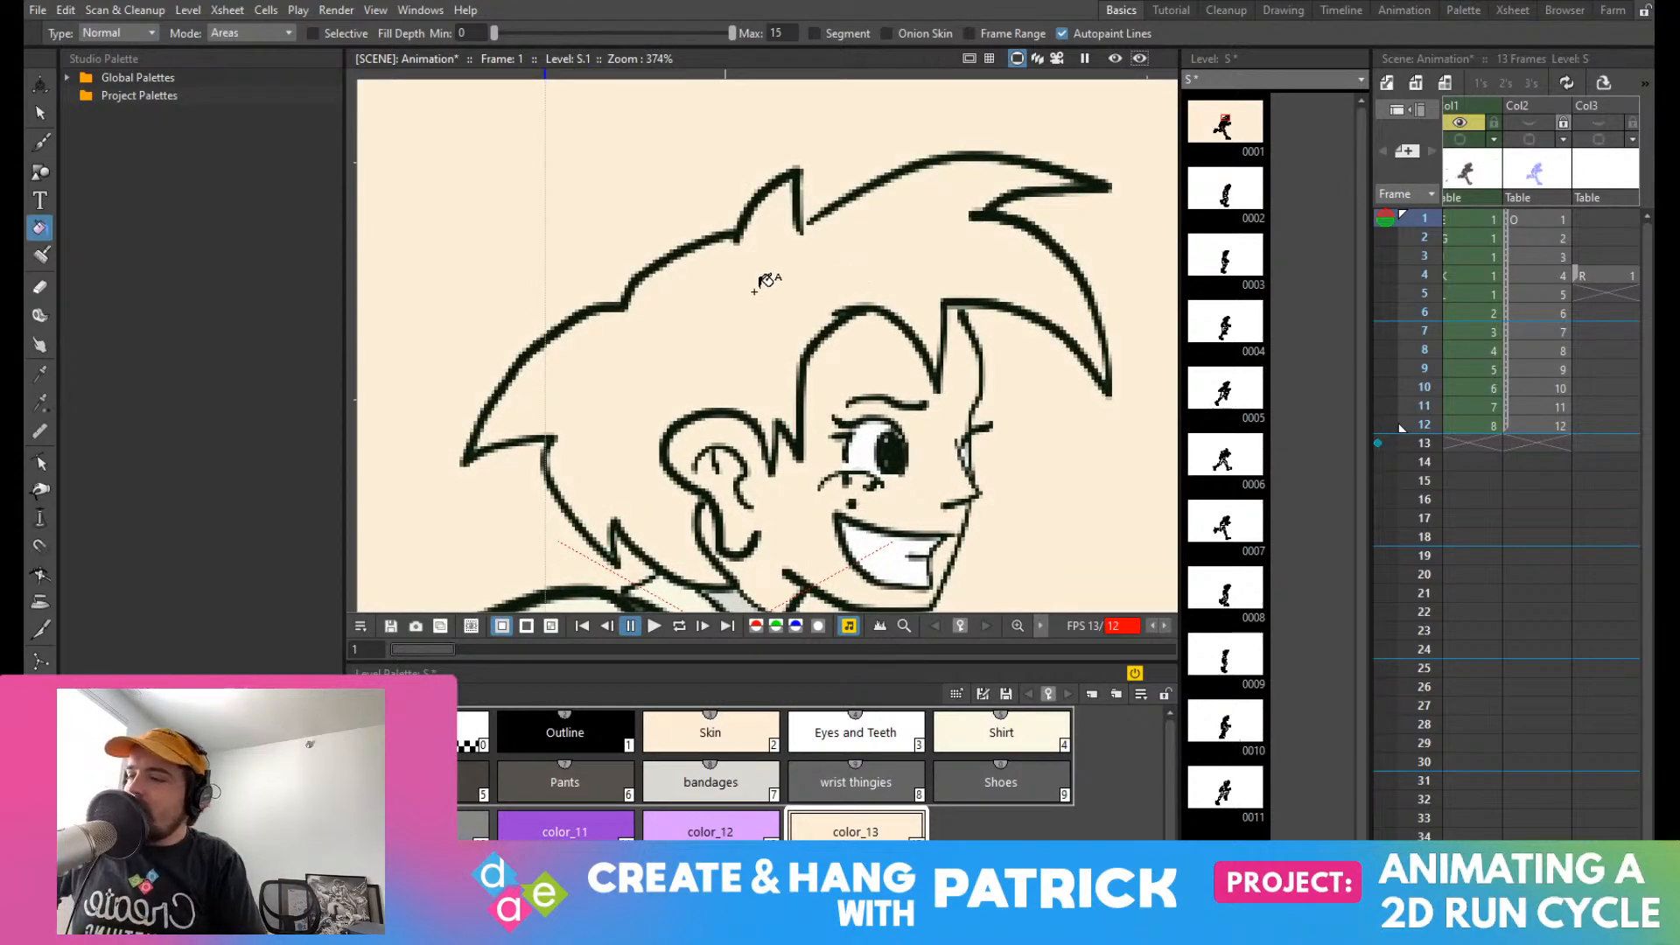
key("ctrl+z")
Step: Close the gap in the hair outline at the base of the top spike with a short Outline brush stroke
key("b")
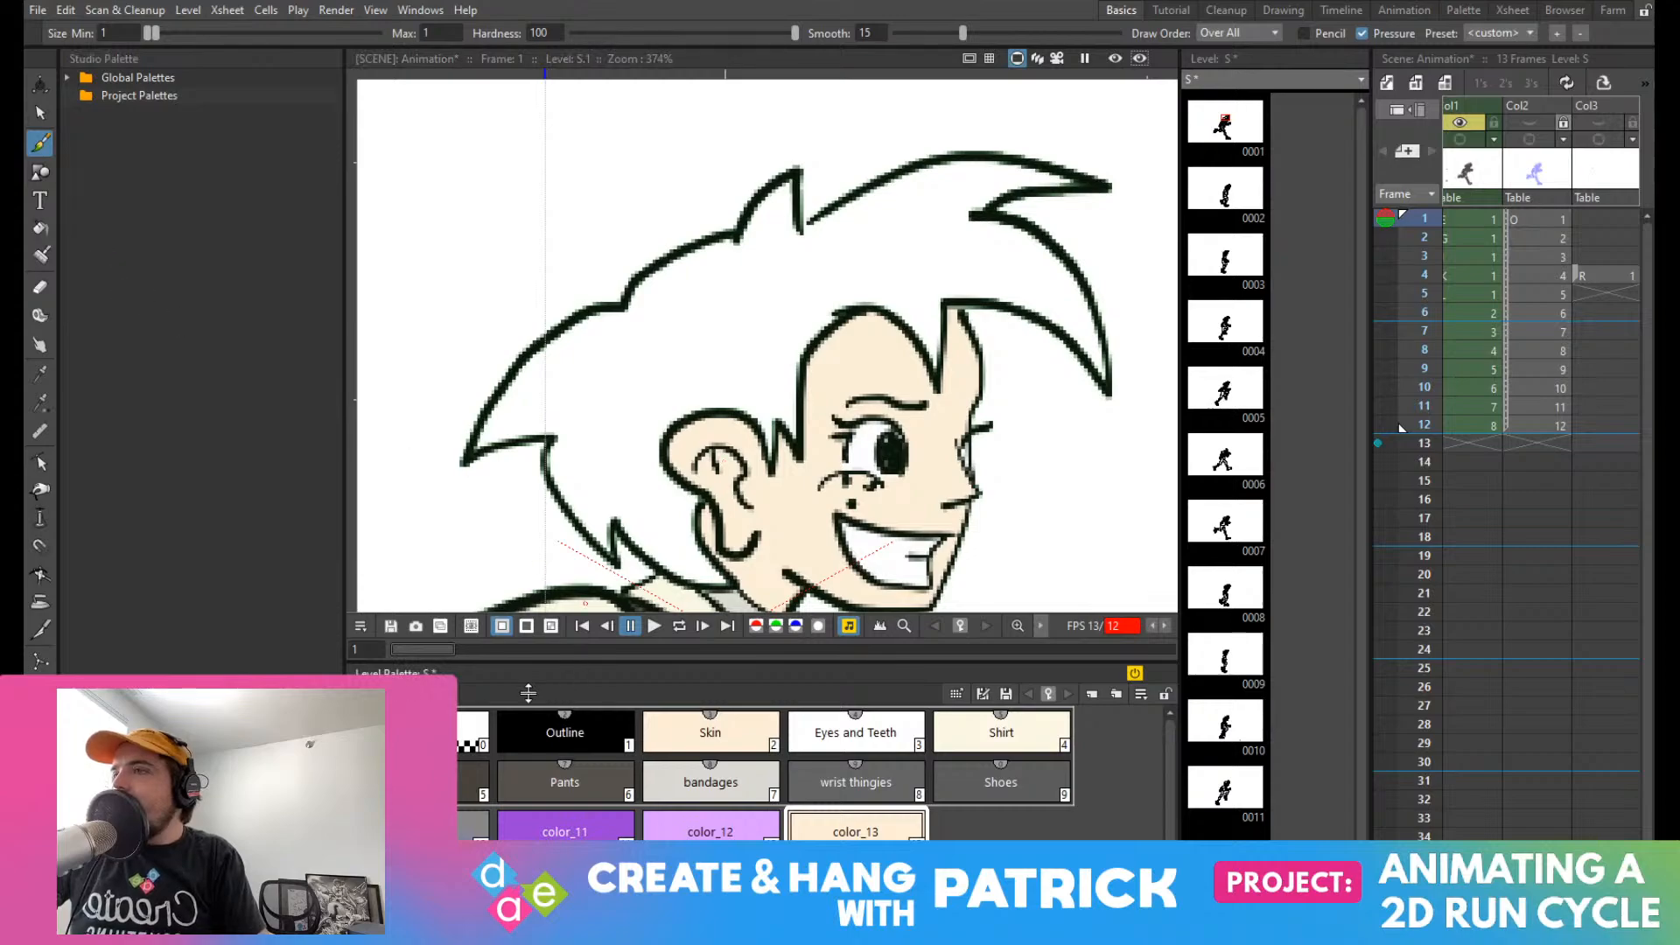
left_click(564, 730)
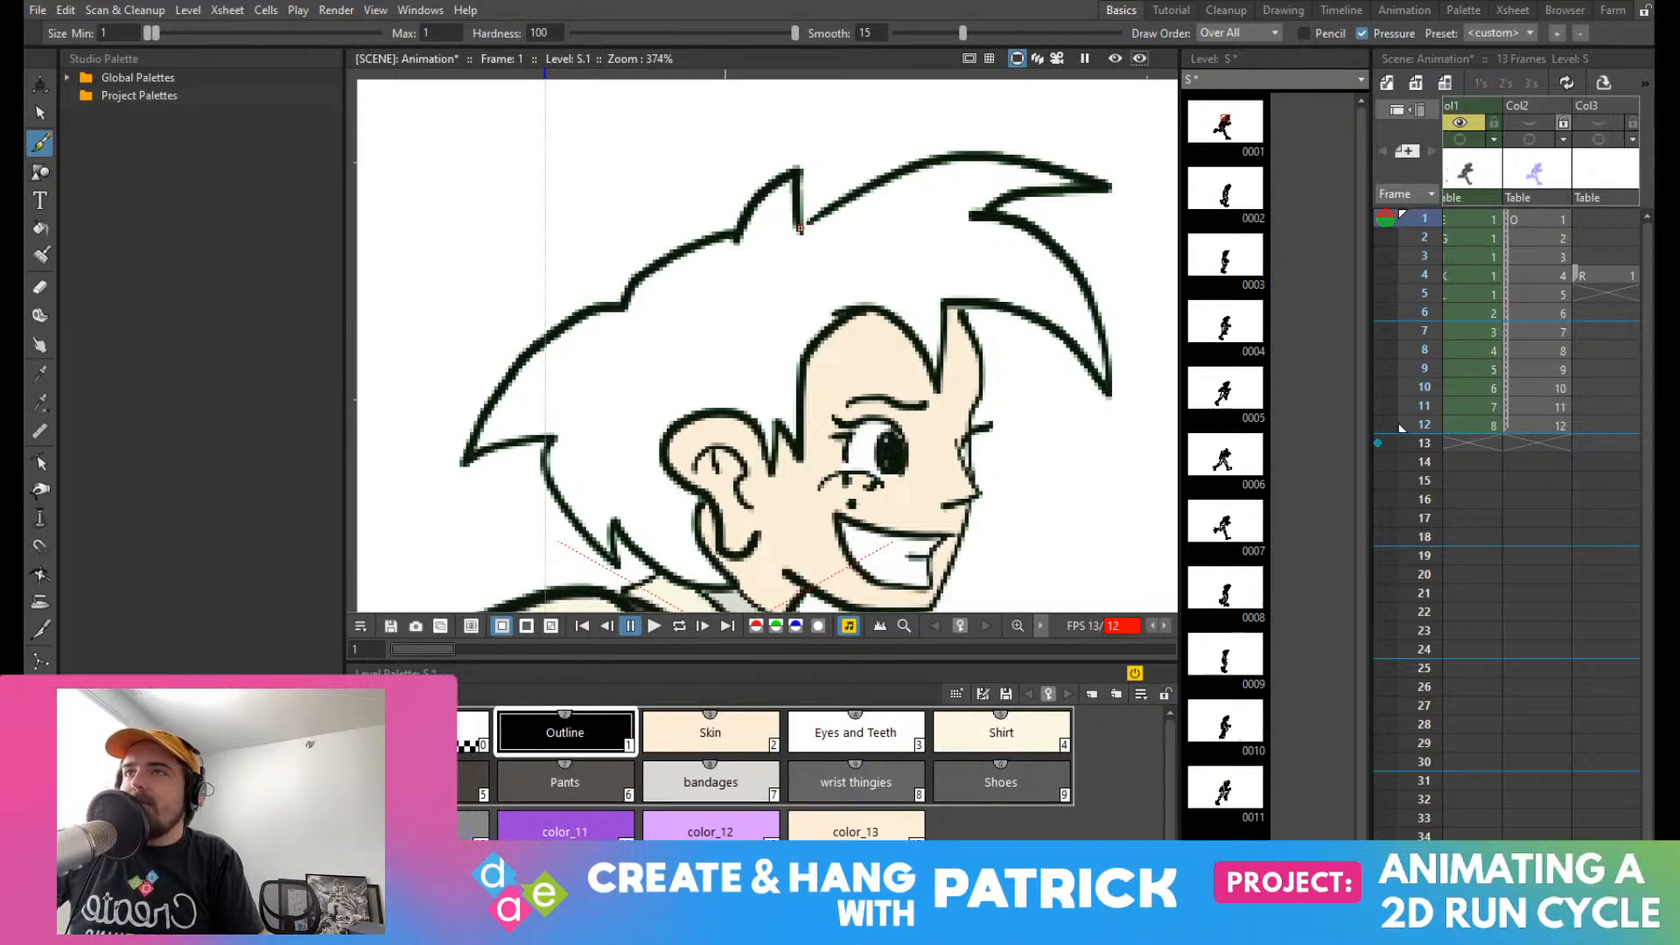
left_click_drag(801, 231, 813, 218)
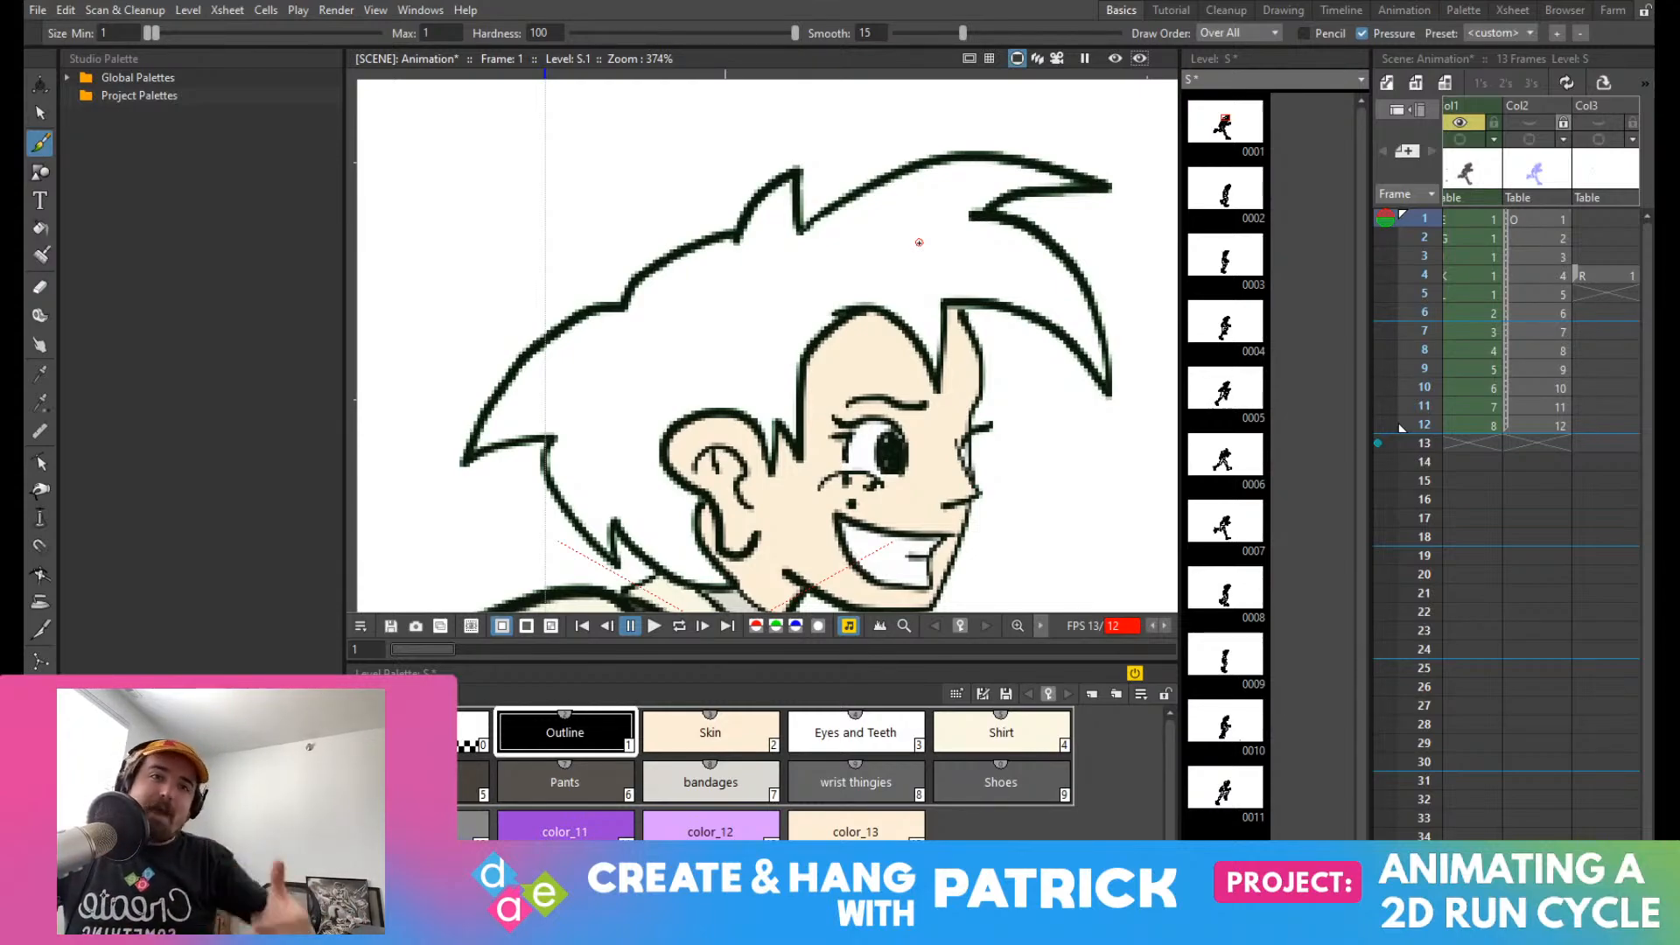
scroll(919, 242, "down", 3)
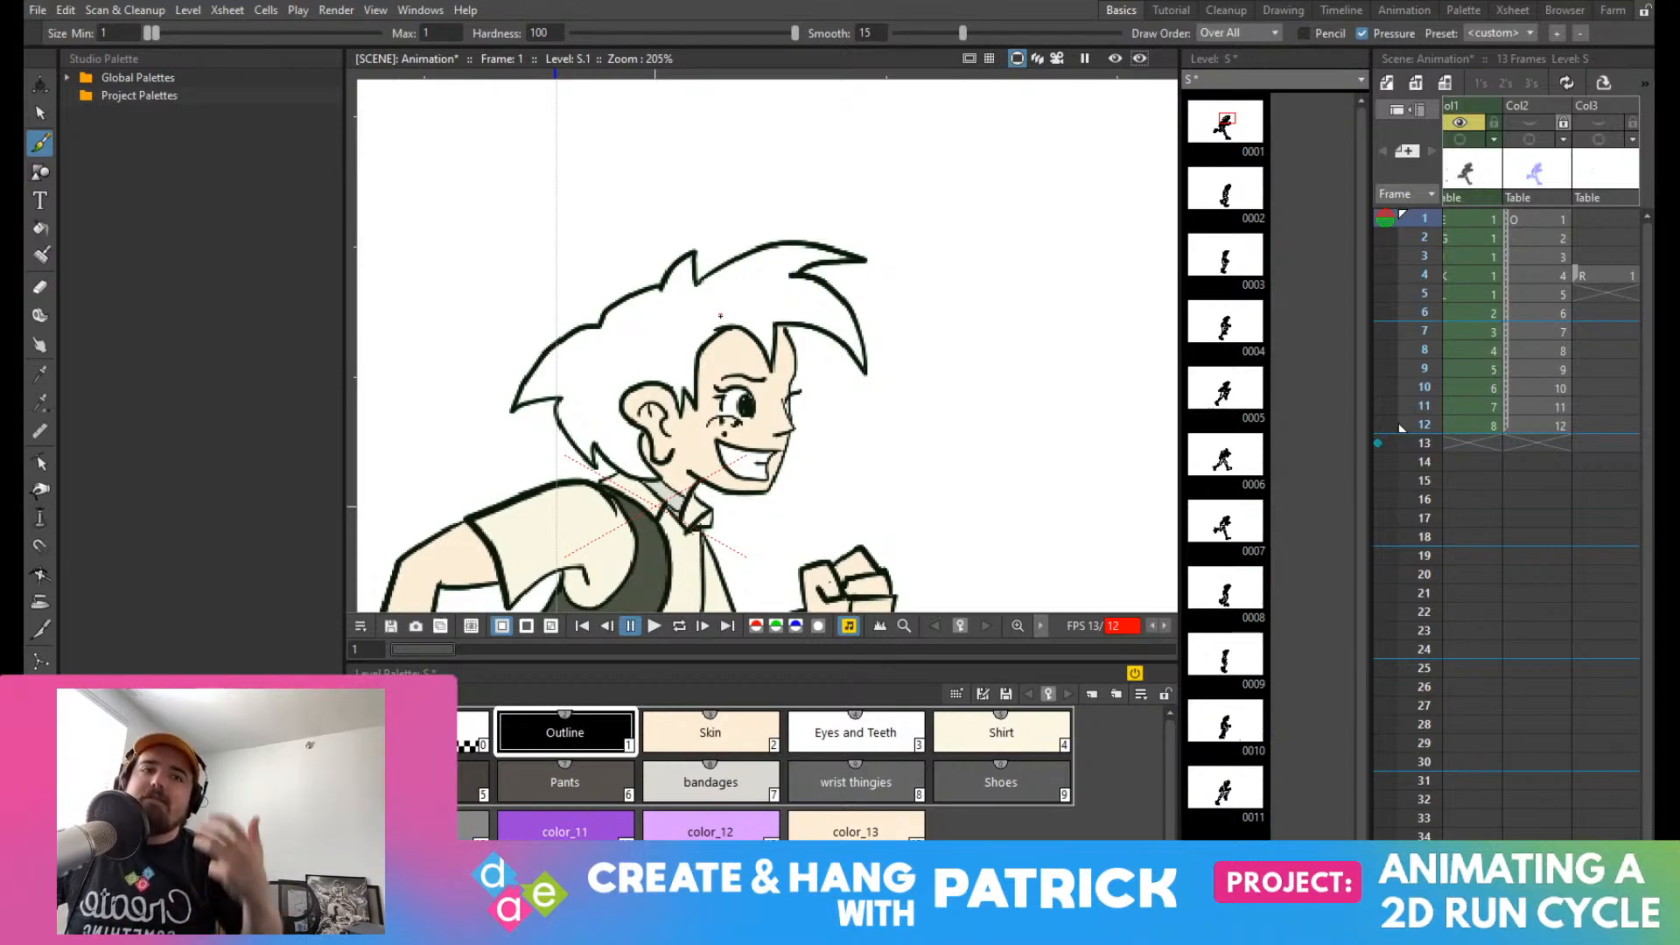
scroll(961, 338, "up", 4)
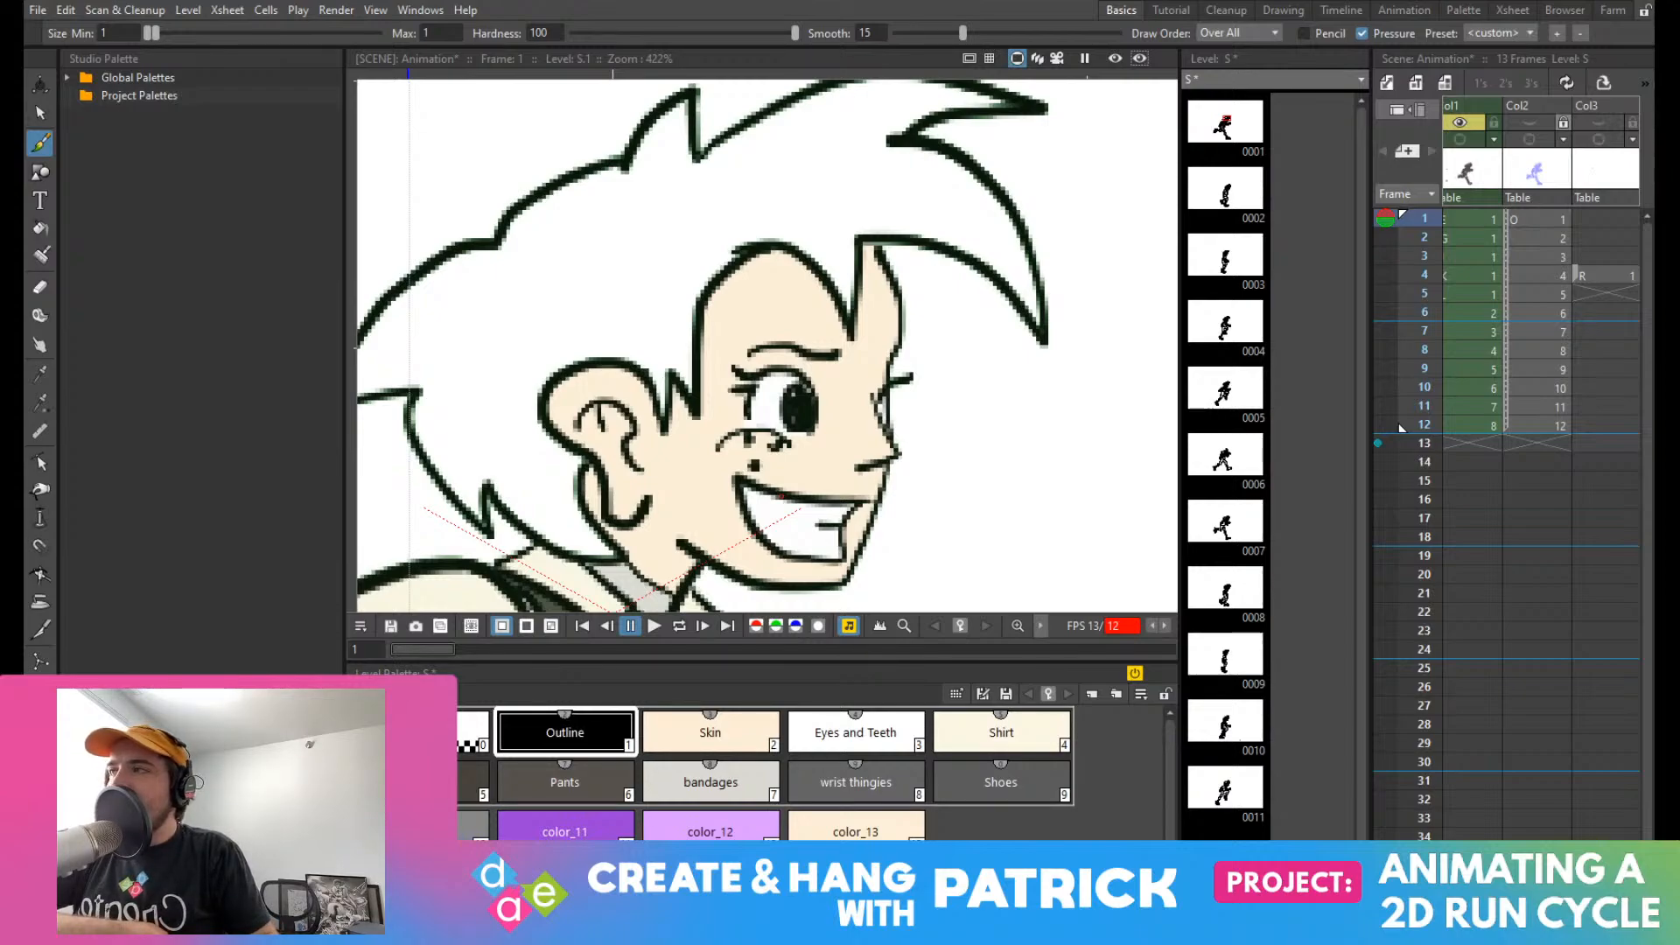
Step: Compare the character's head and hair between frames 1 and 2 of the Col2 drawings
left_click(1449, 745)
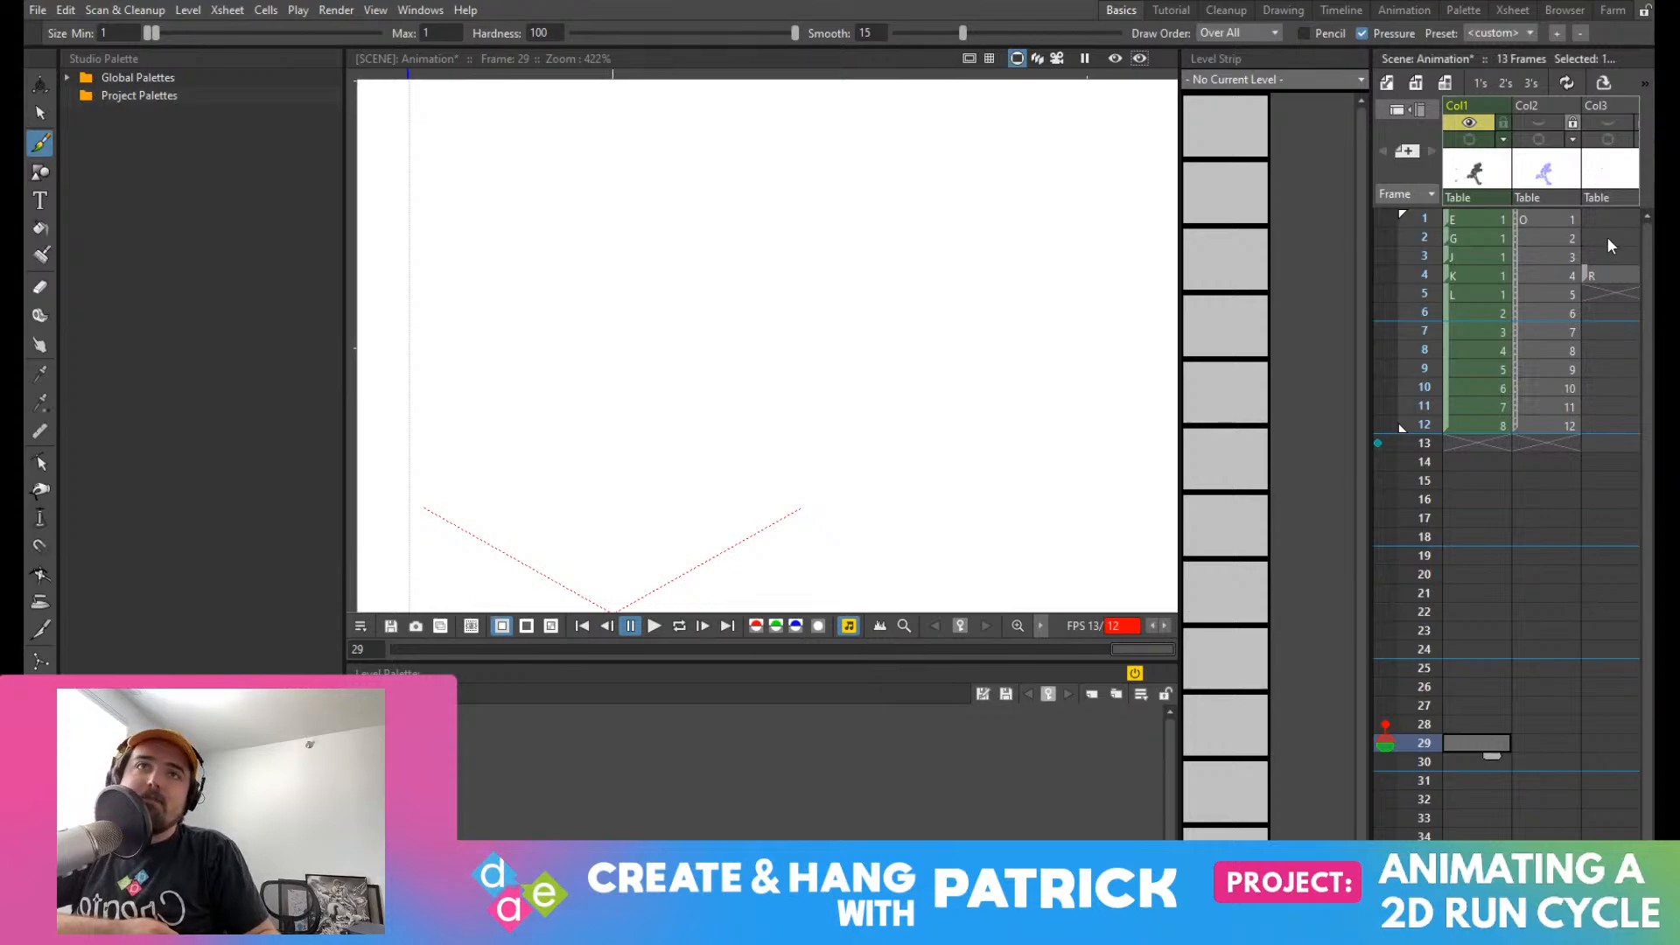
left_click(1609, 241)
left_click(1523, 219)
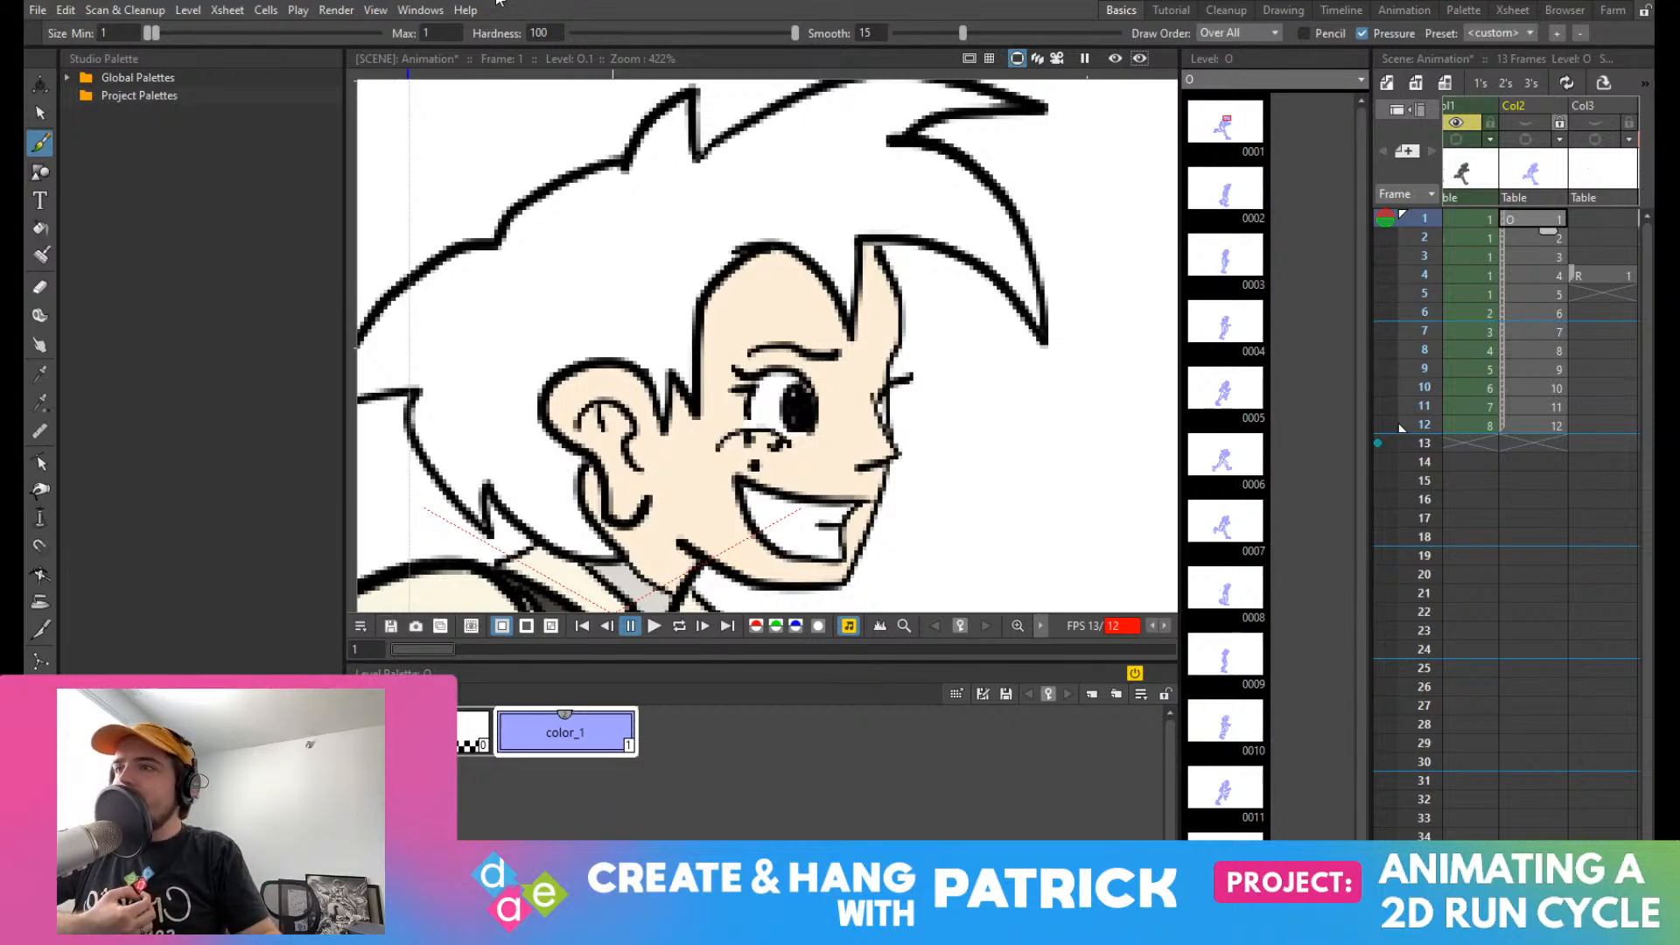
left_click(1549, 238)
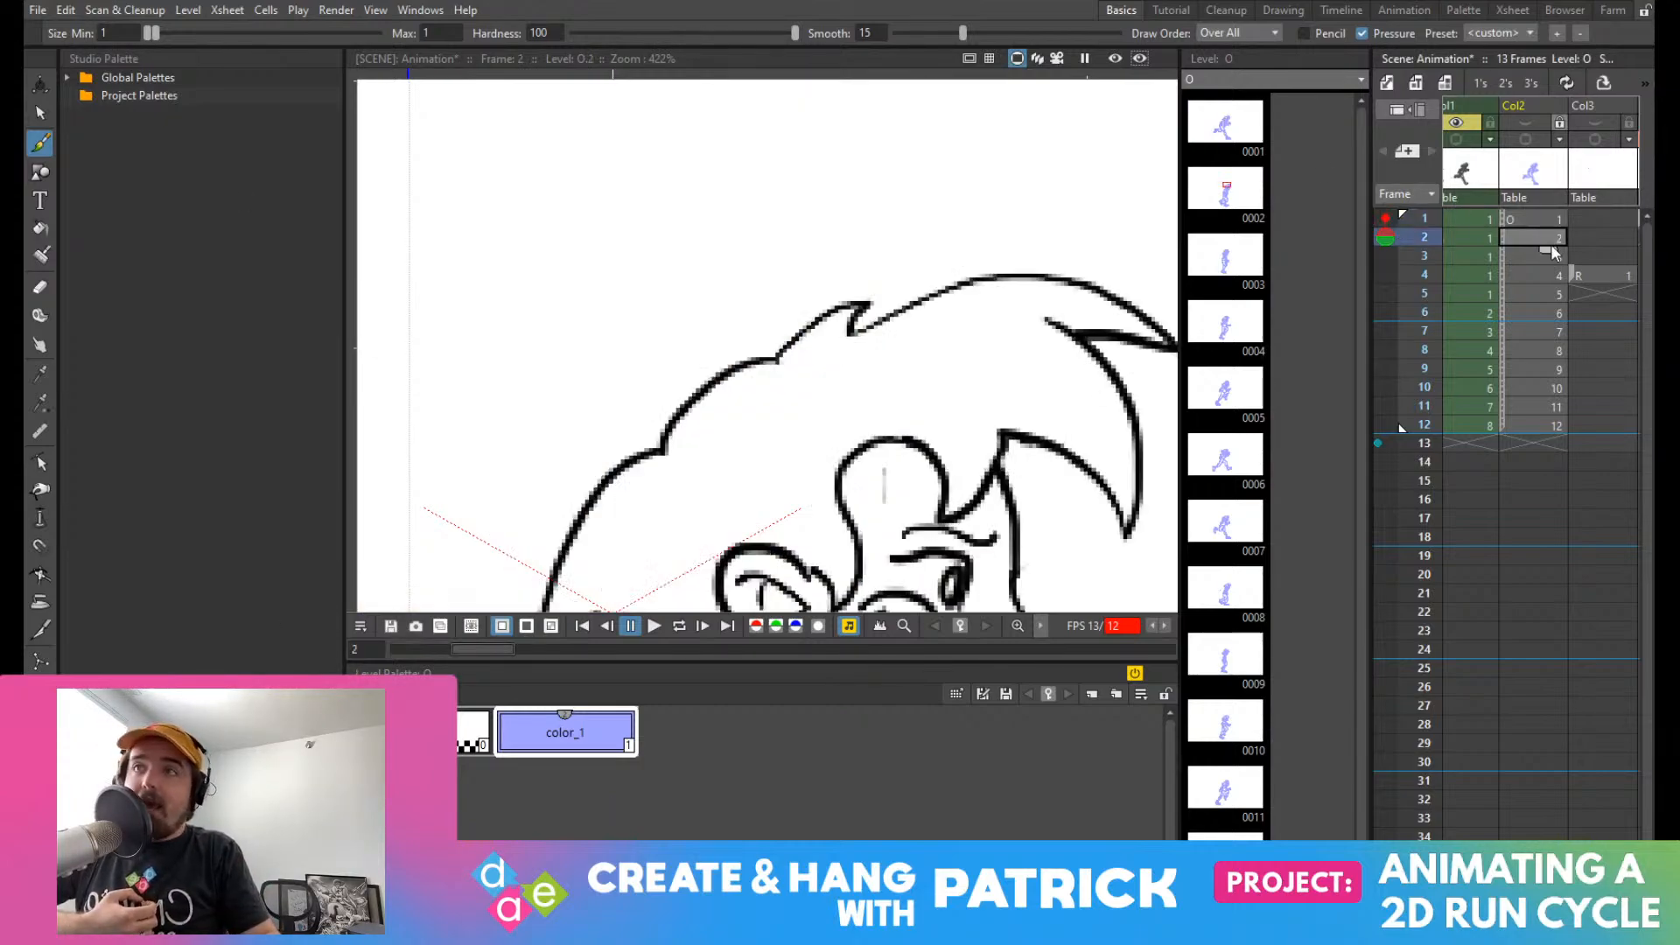
left_click(1548, 219)
scroll(798, 386, "down", 7)
scroll(830, 362, "down", 7)
left_click_drag(1007, 358, 947, 429)
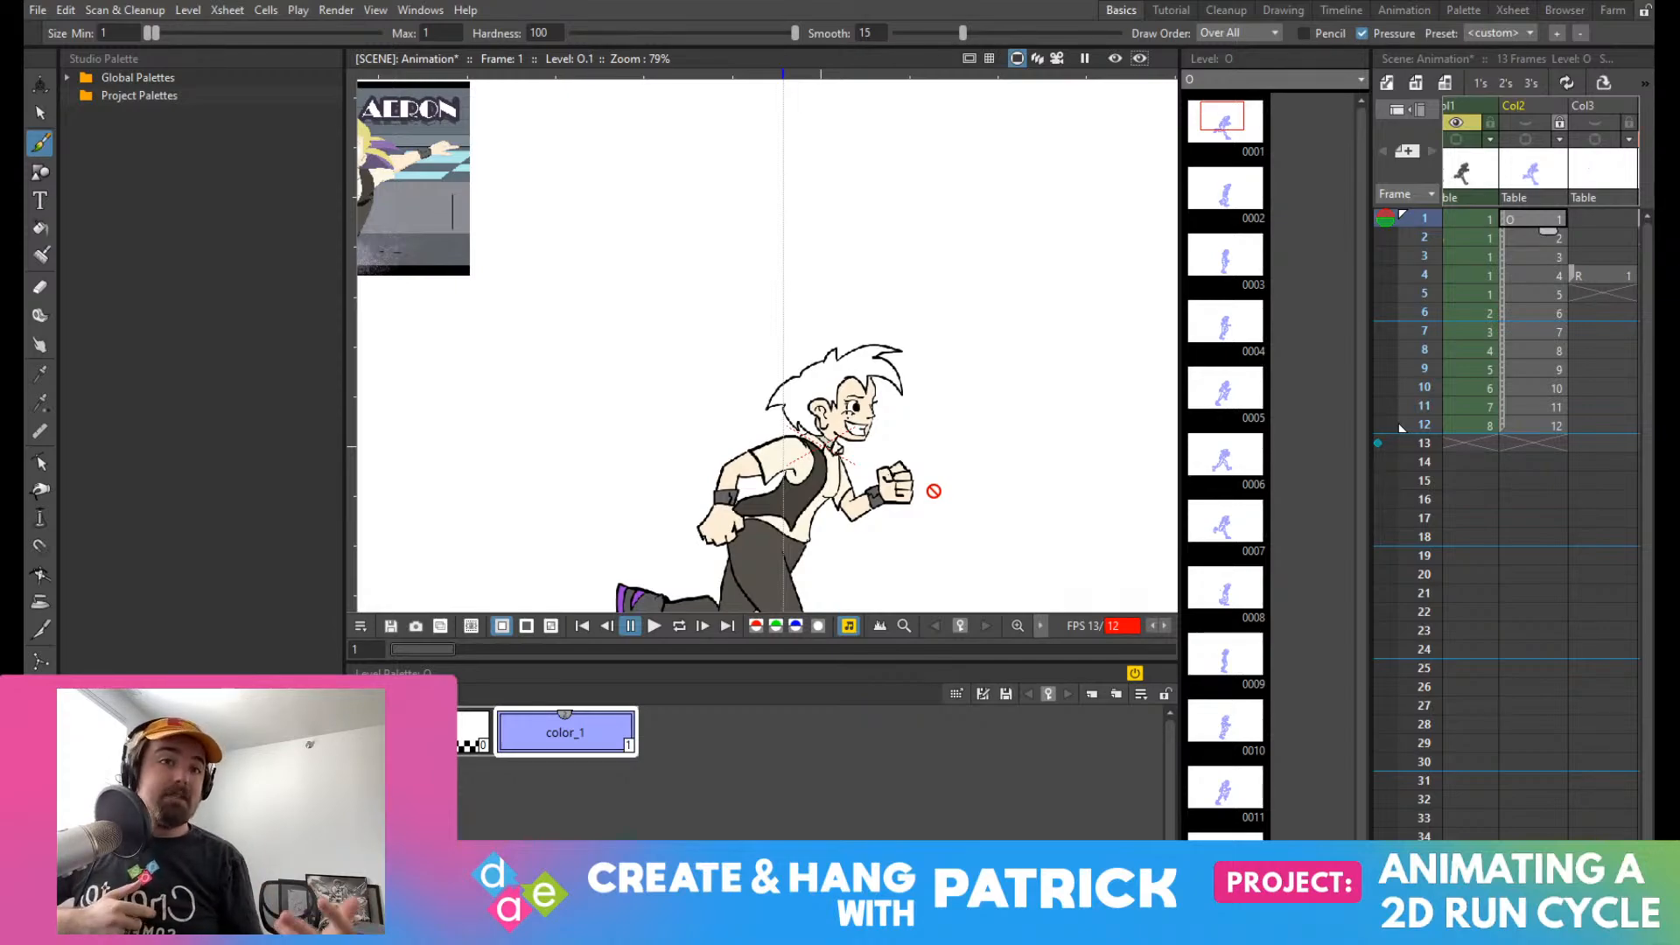
scroll(808, 429, "up", 4)
scroll(808, 430, "up", 3)
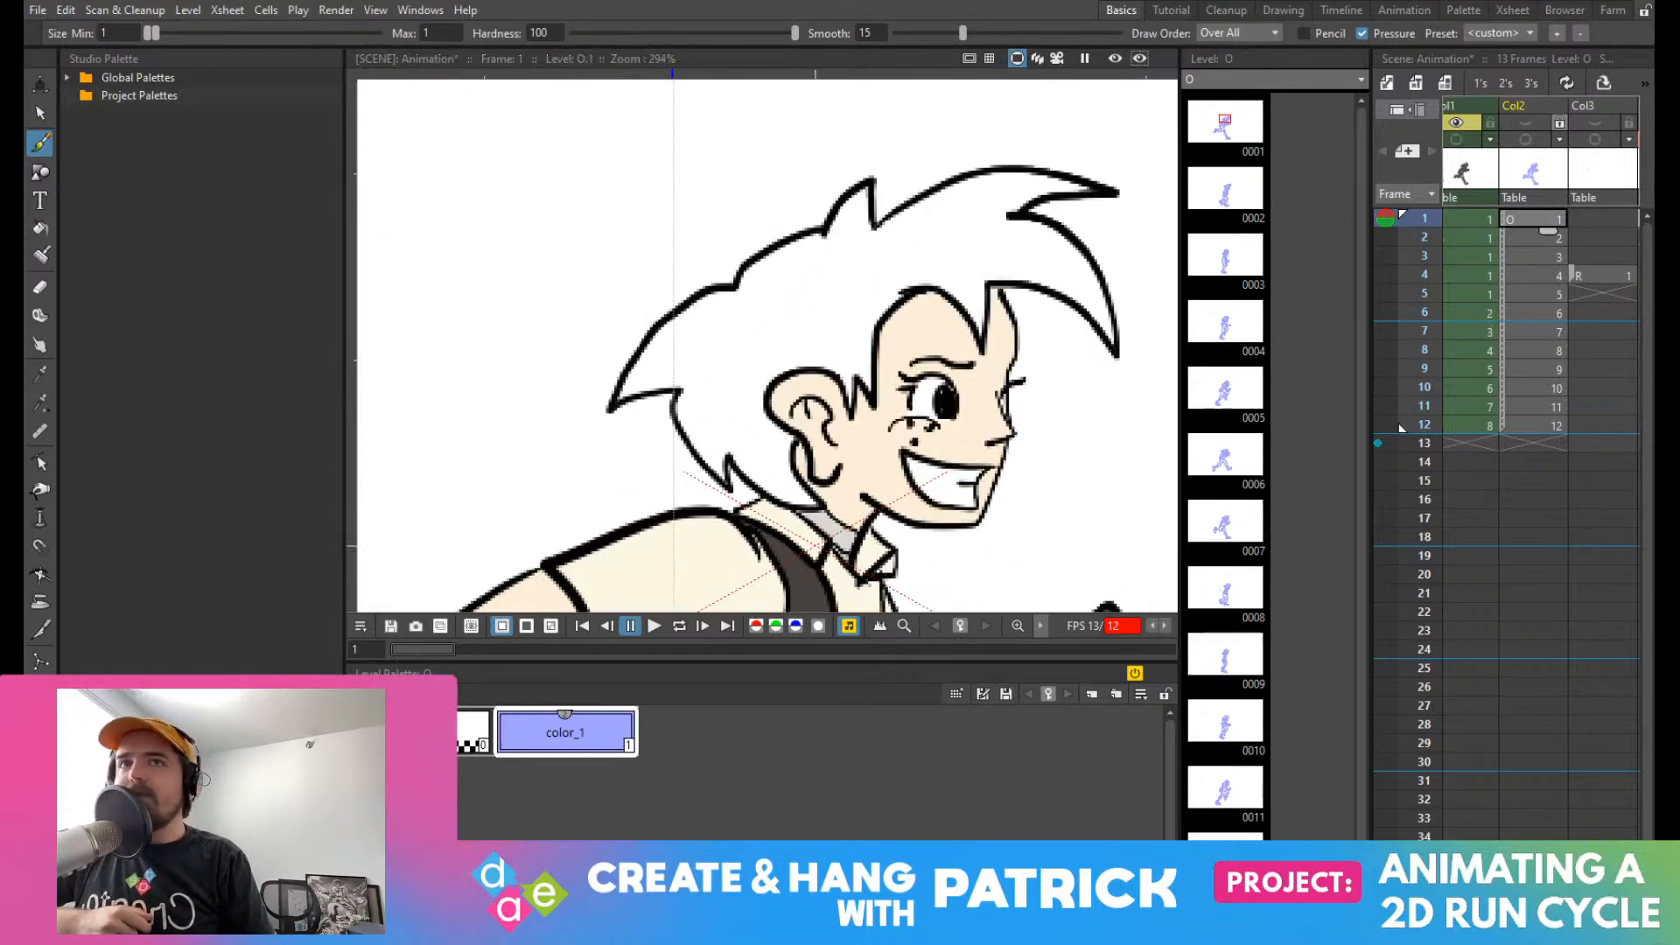
left_click(1535, 240)
left_click(1530, 219)
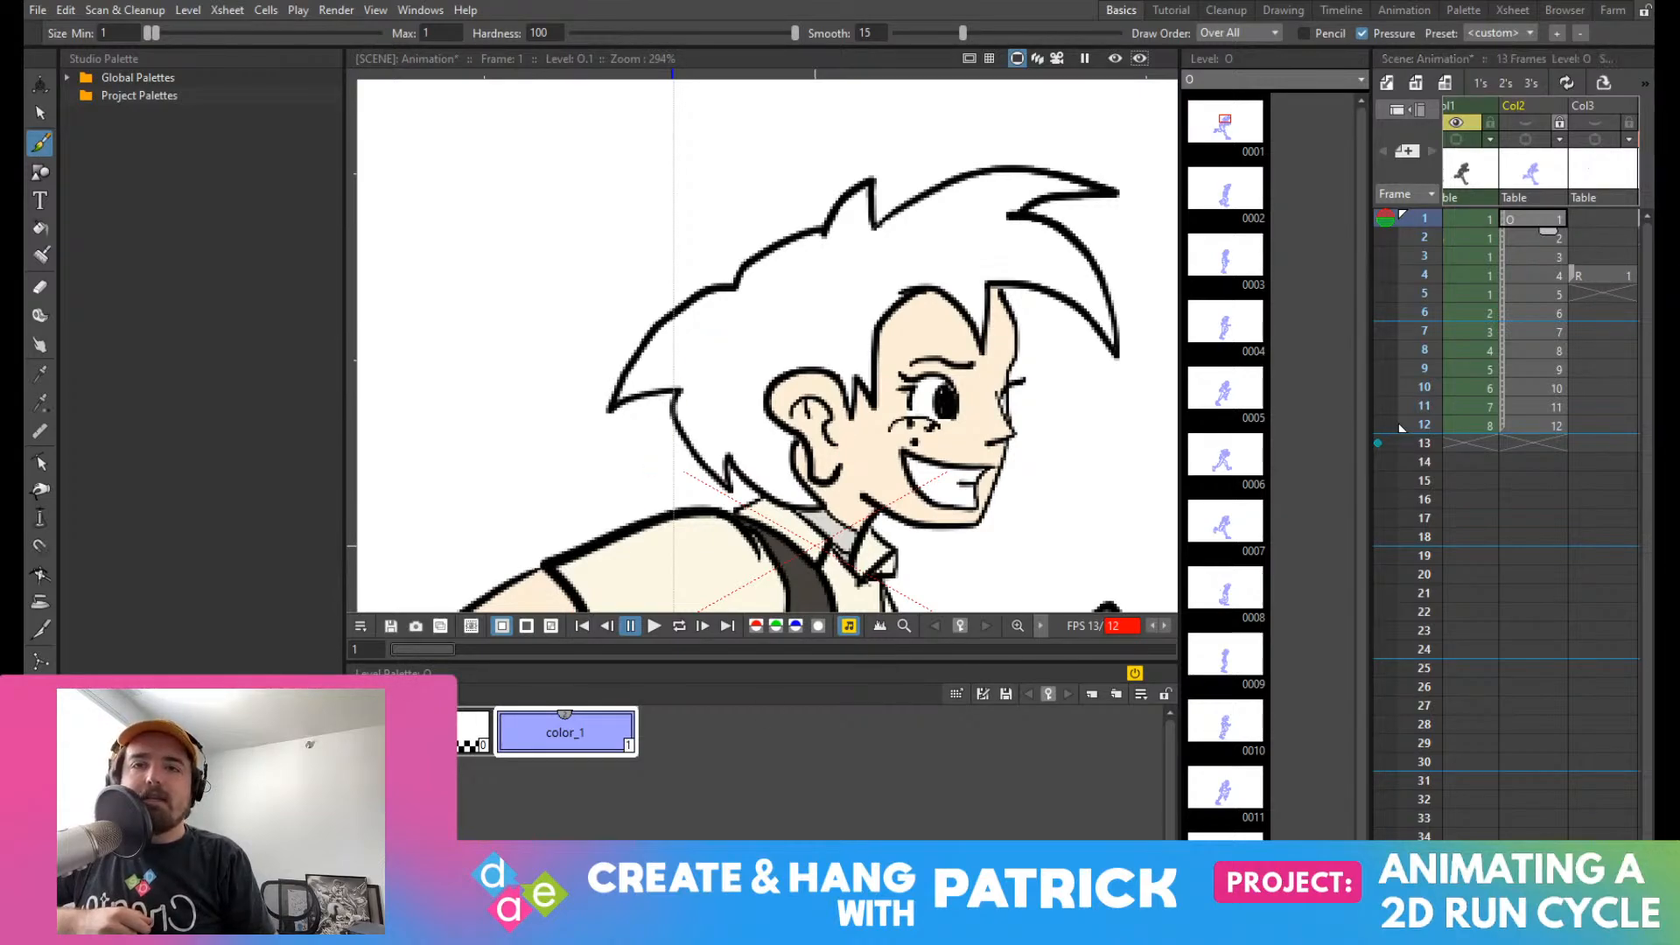
Step: Return to frame 1 of level S in Col5 and add a black style based on Outline to its palette
scroll(1593, 346, "right", 1)
left_click(1609, 222)
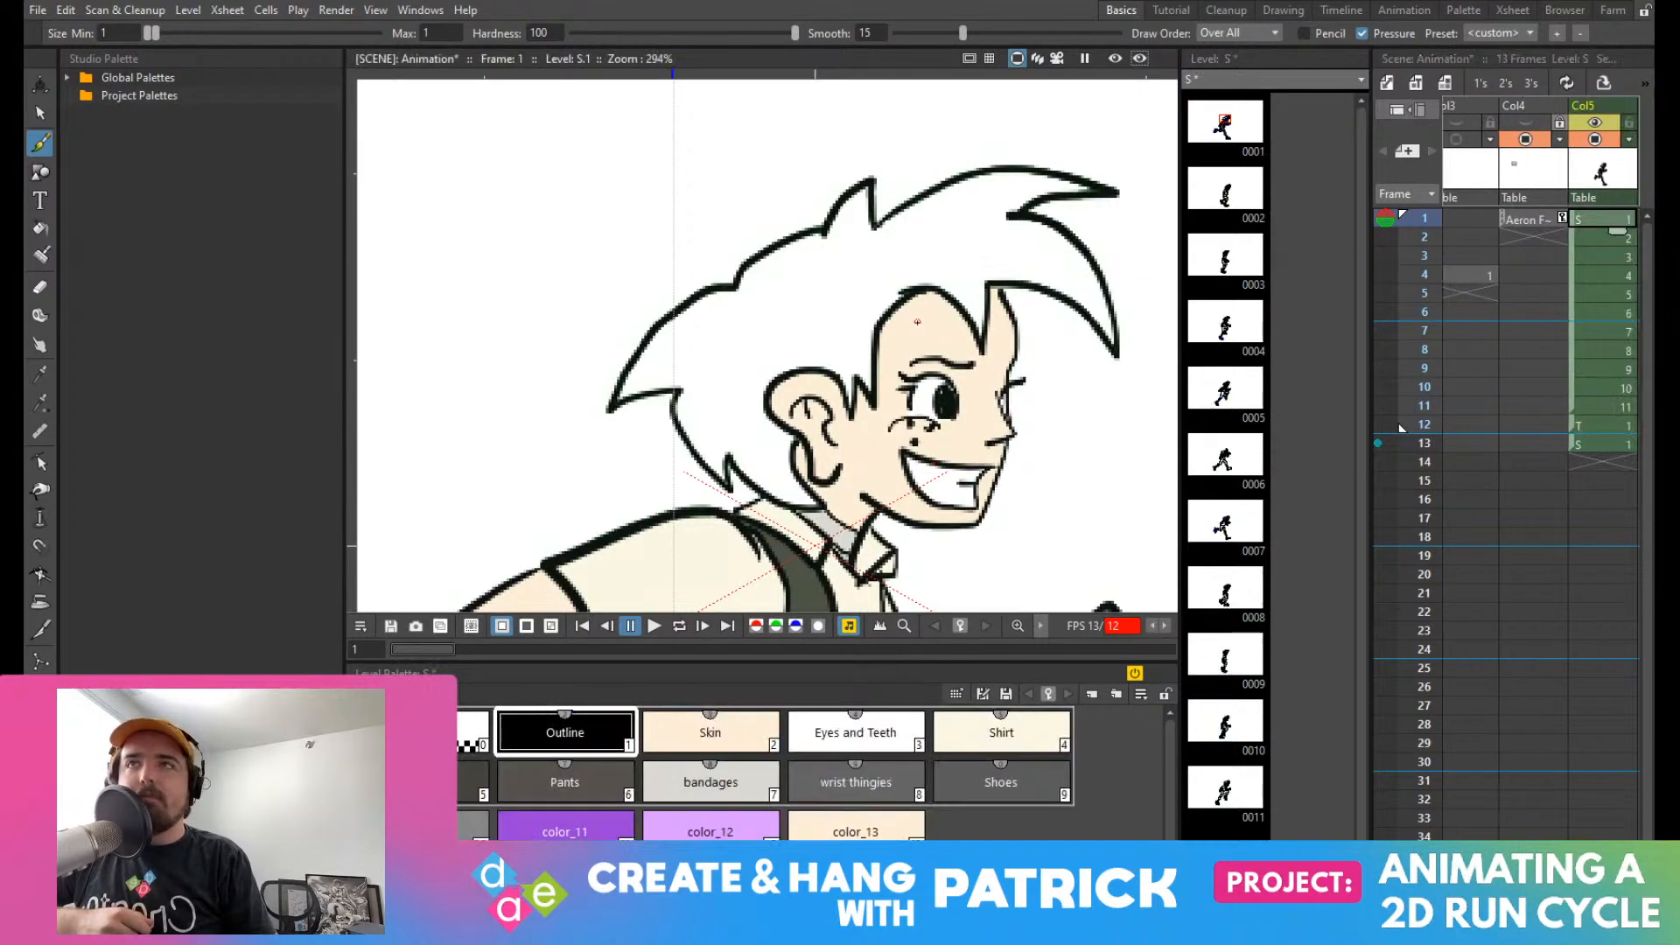
left_click(569, 733)
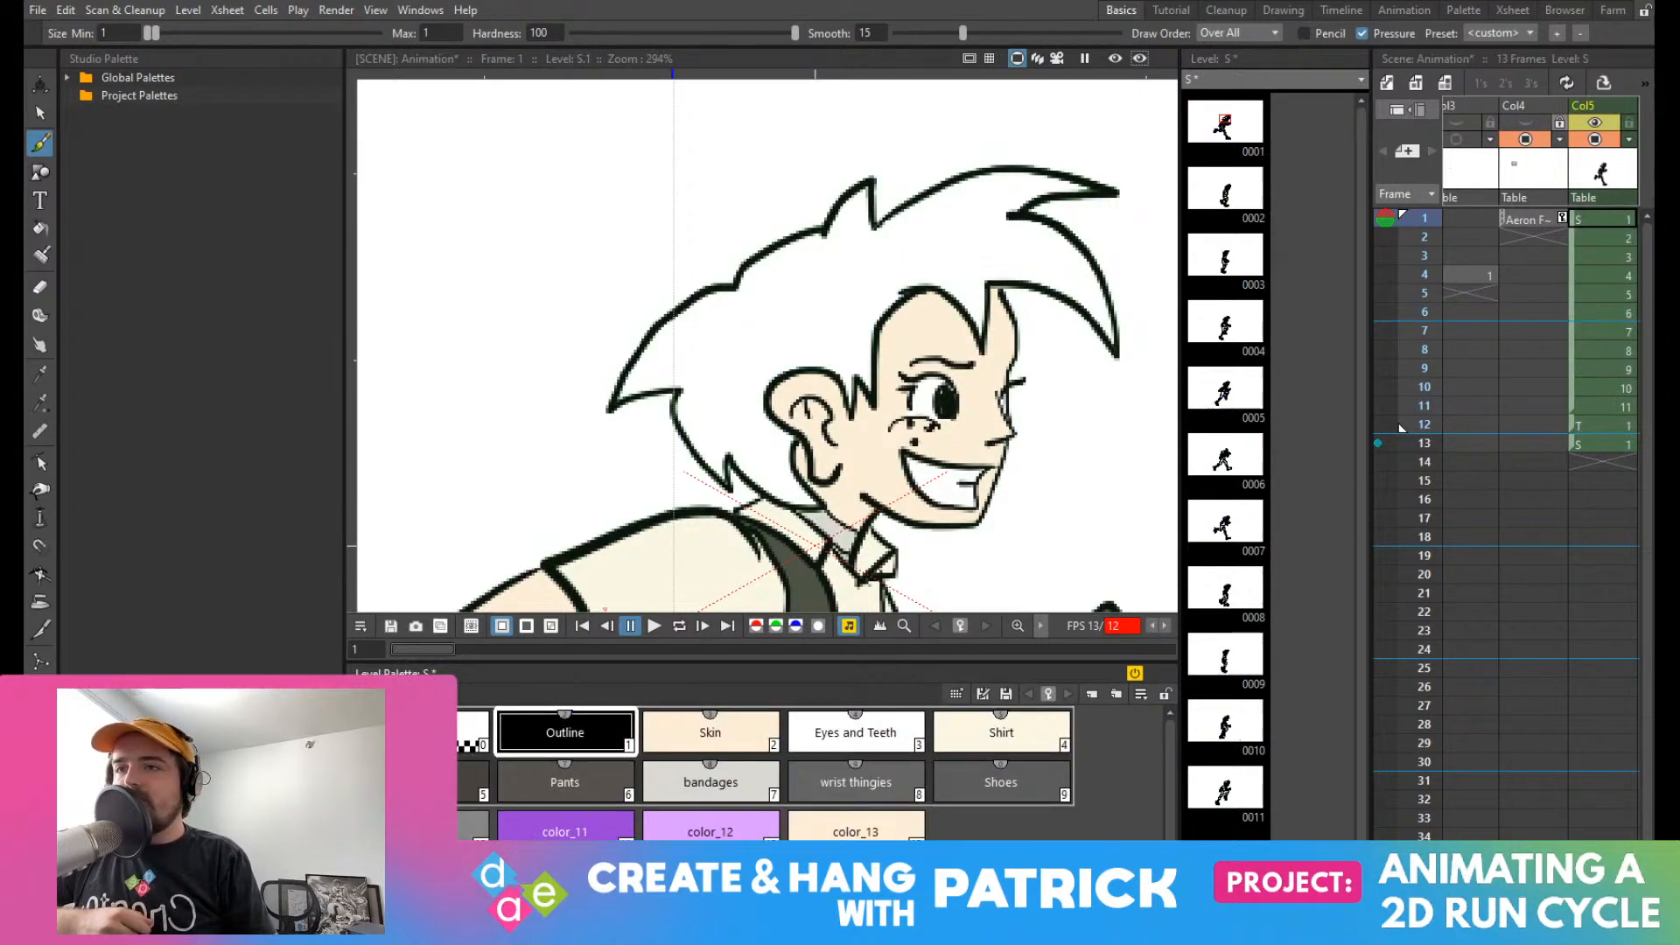
left_click(1108, 825)
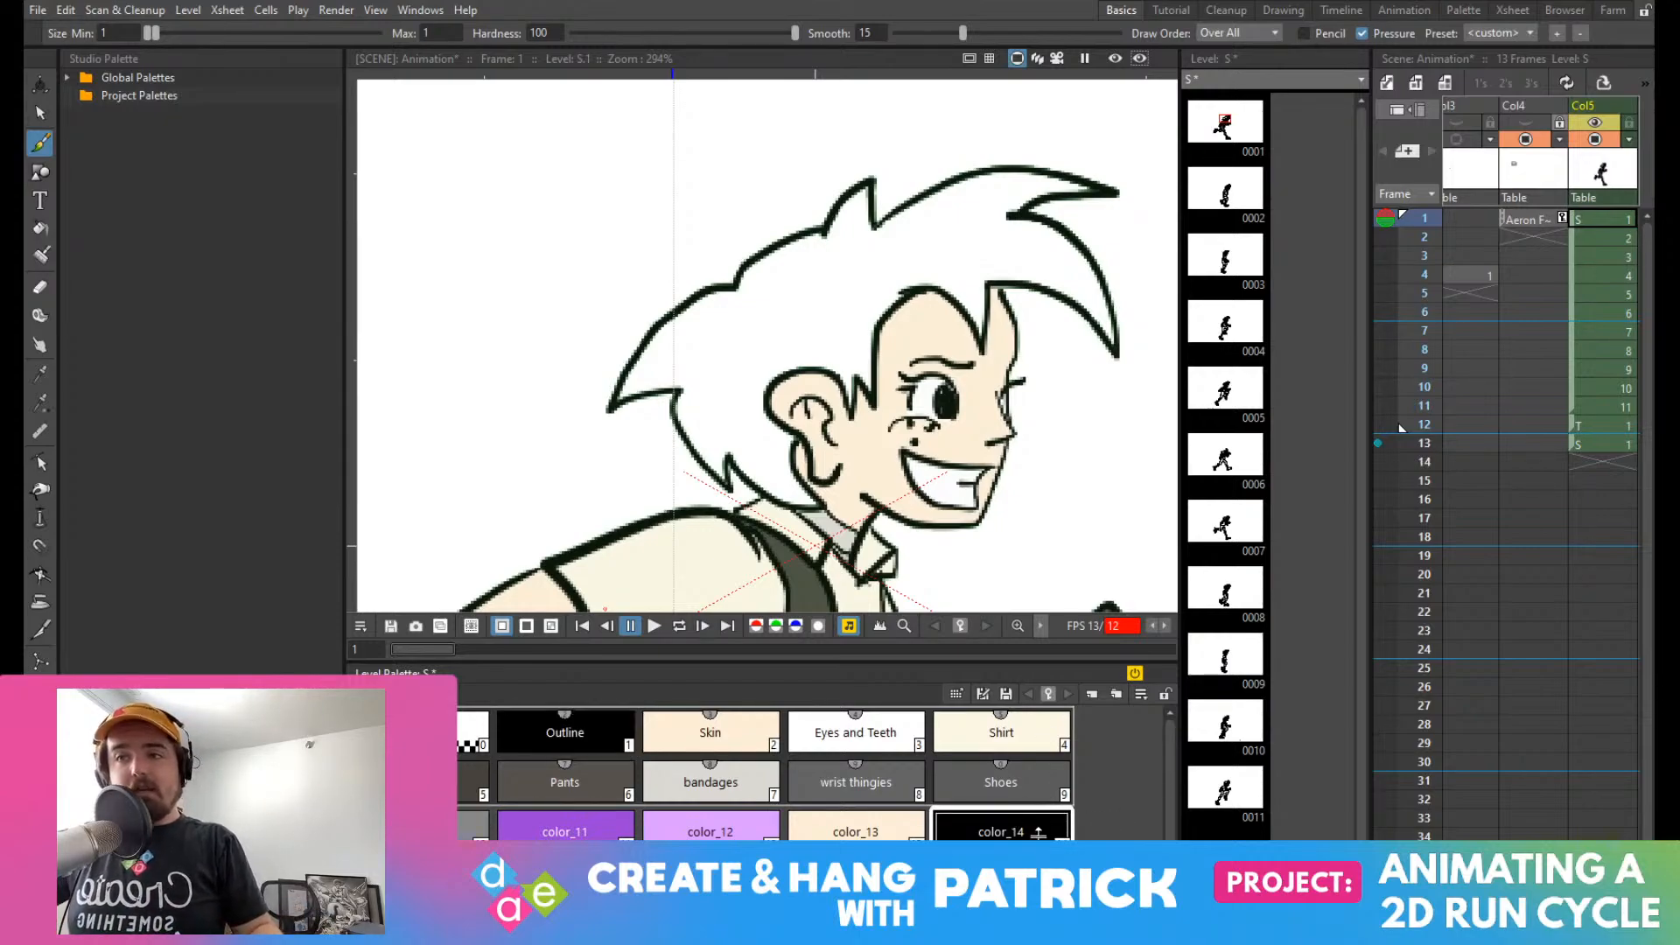